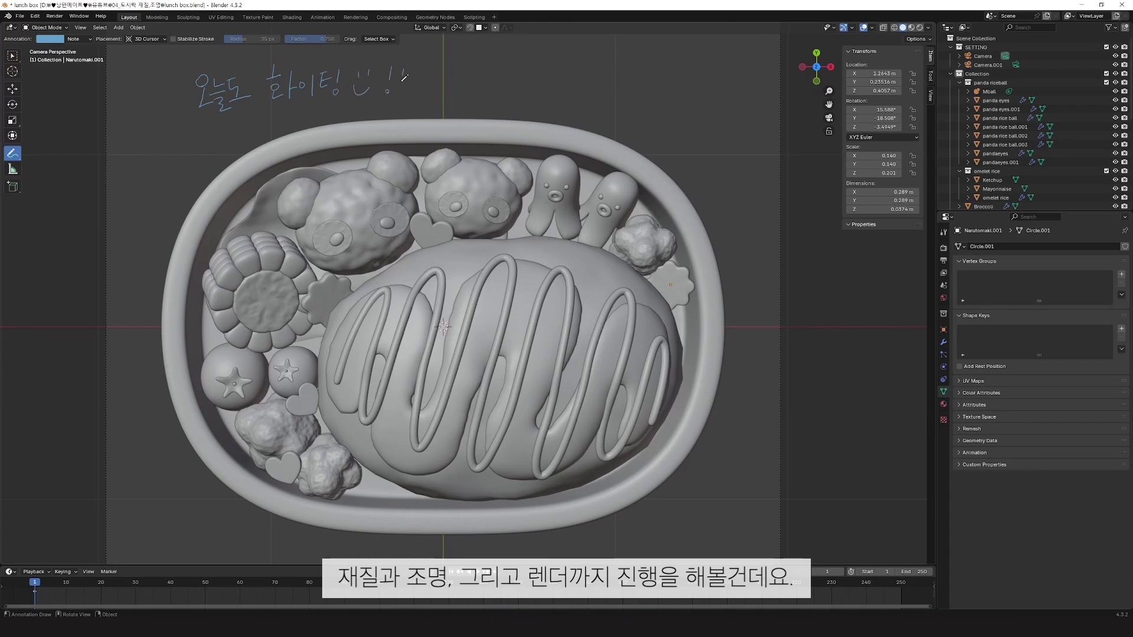
Step: Finish the handwritten annotation above the lunch box by drawing its closing exclamation mark
drag(404, 79, 403, 87)
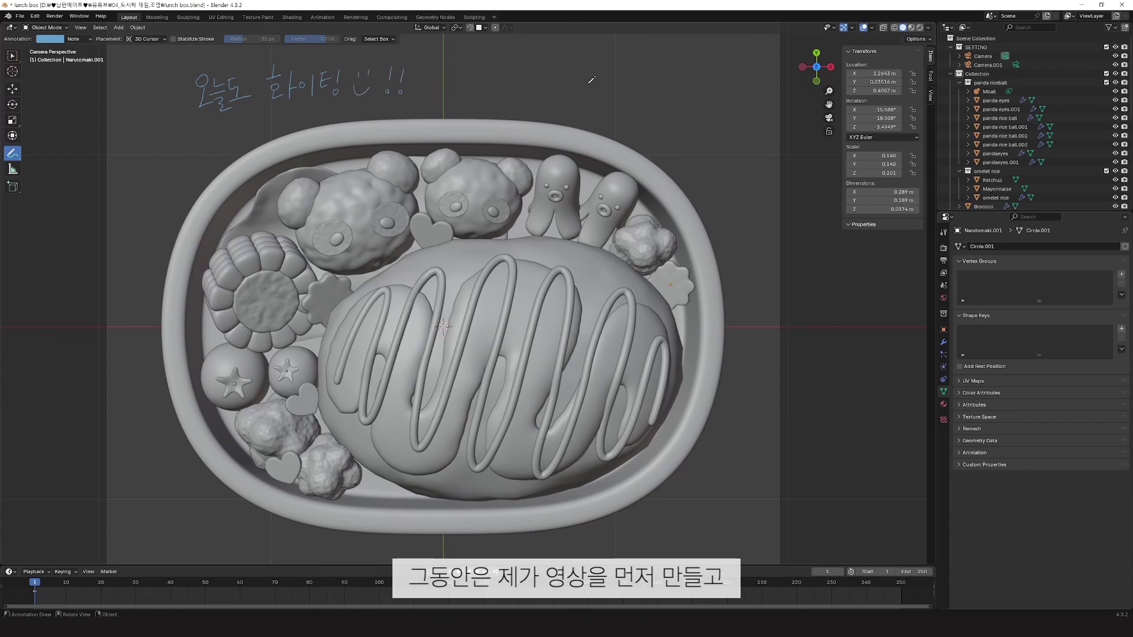
drag(675, 110, 684, 92)
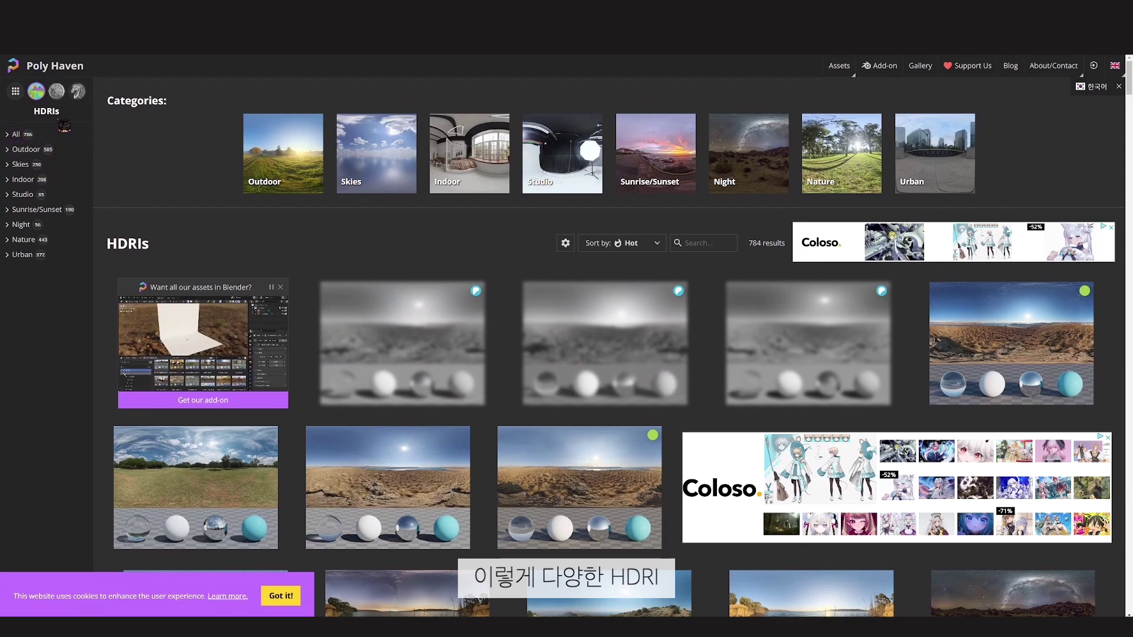
Step: On Poly Haven, look through the available models and the texture library
click(59, 92)
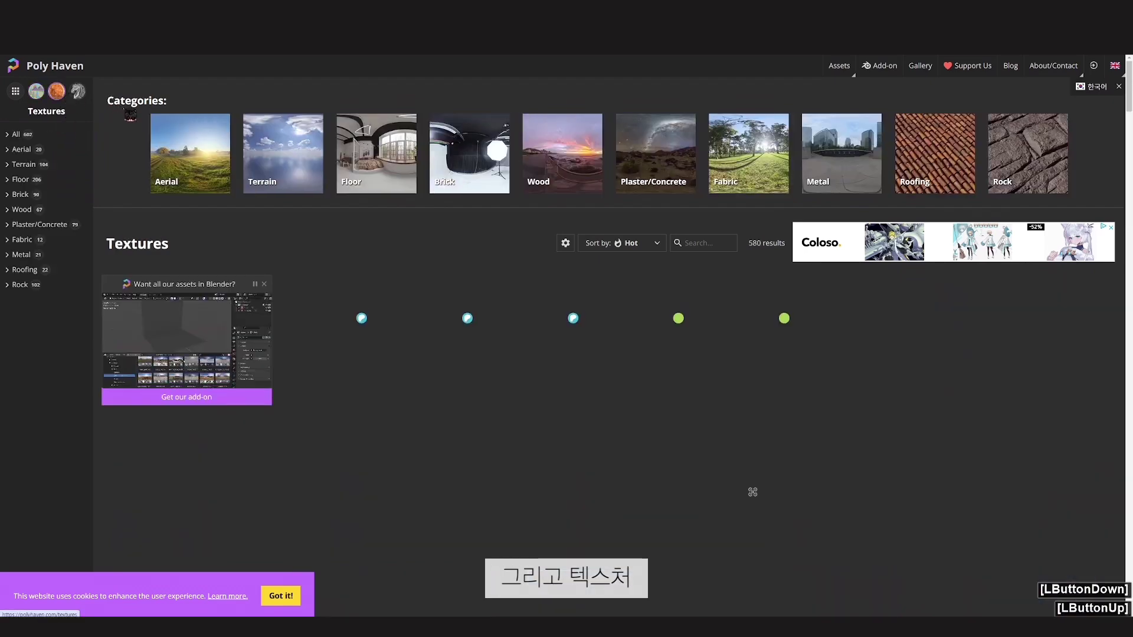
click(77, 92)
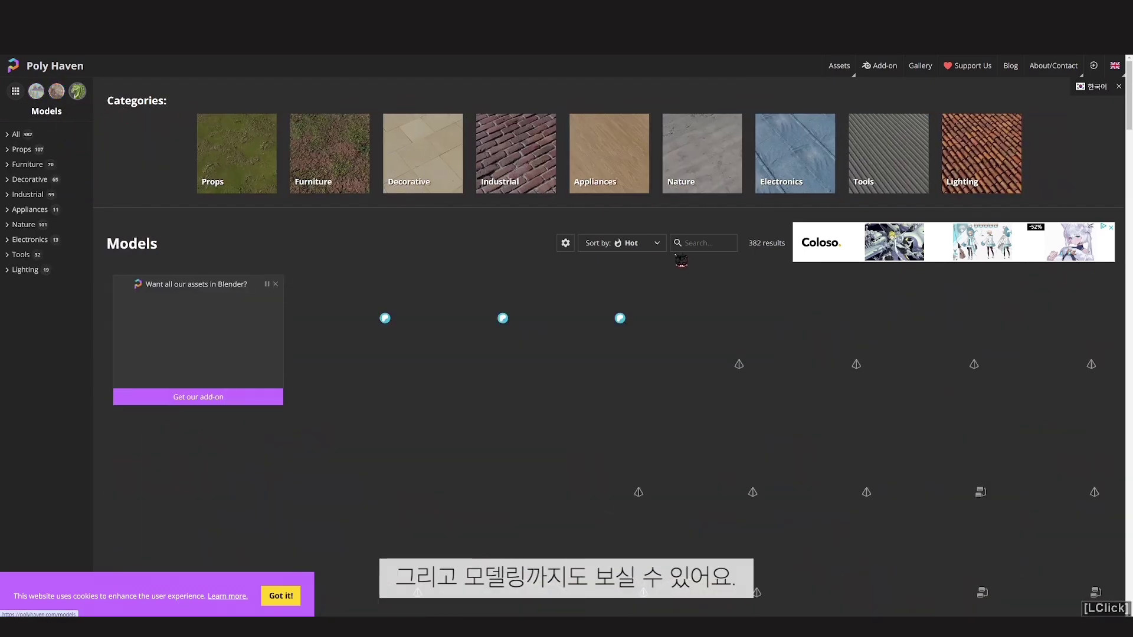
scroll(739, 333, down, 1)
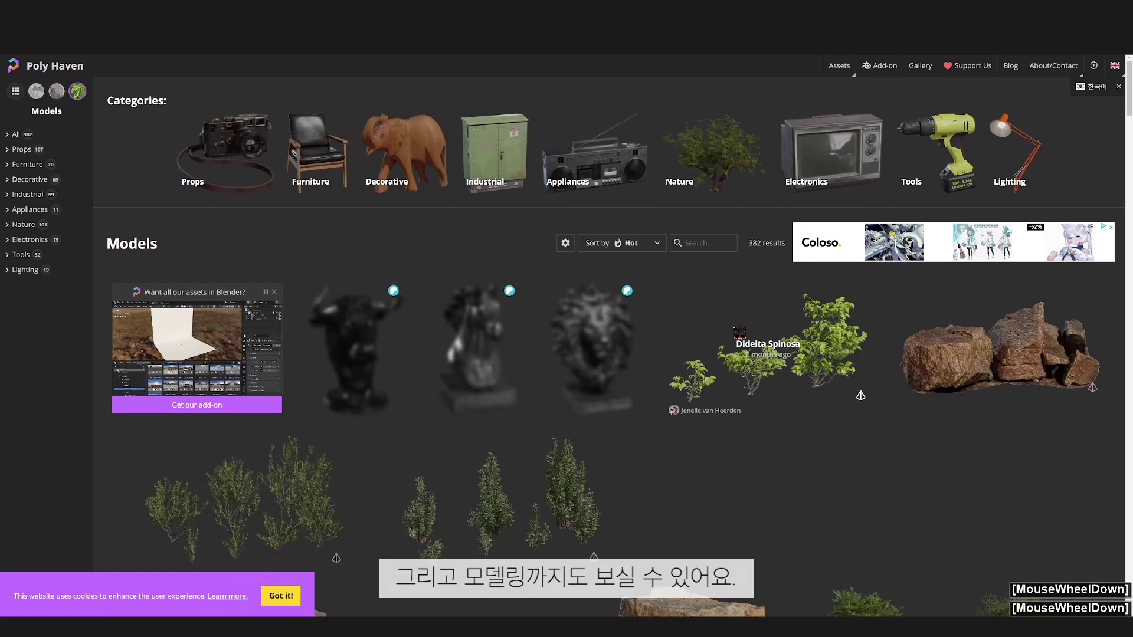
scroll(740, 333, down, 3)
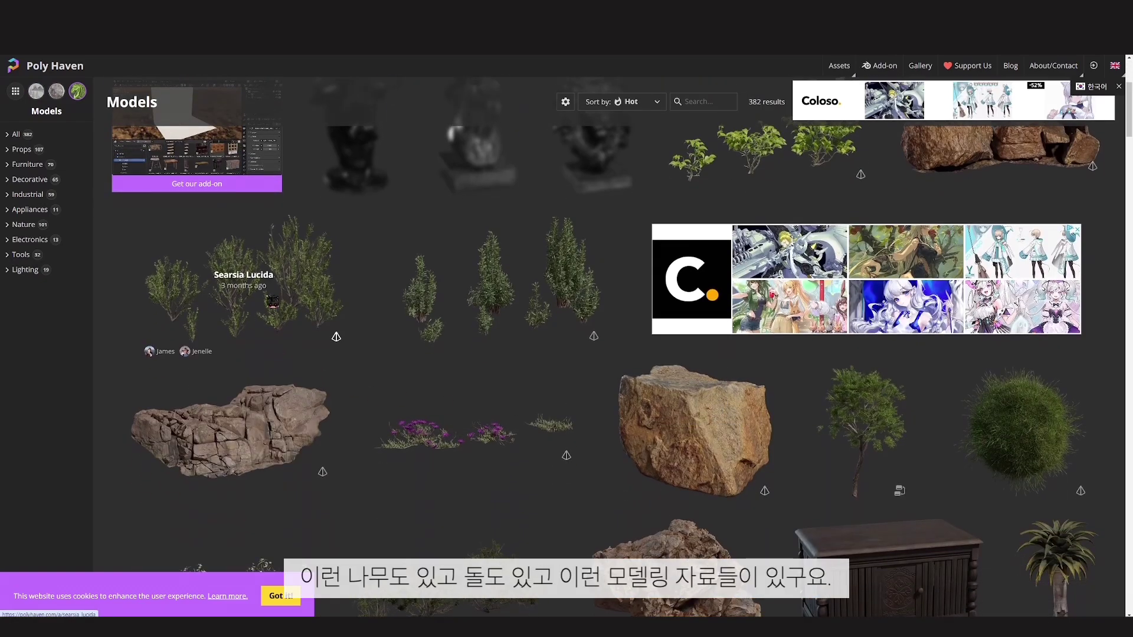
scroll(585, 316, down, 4)
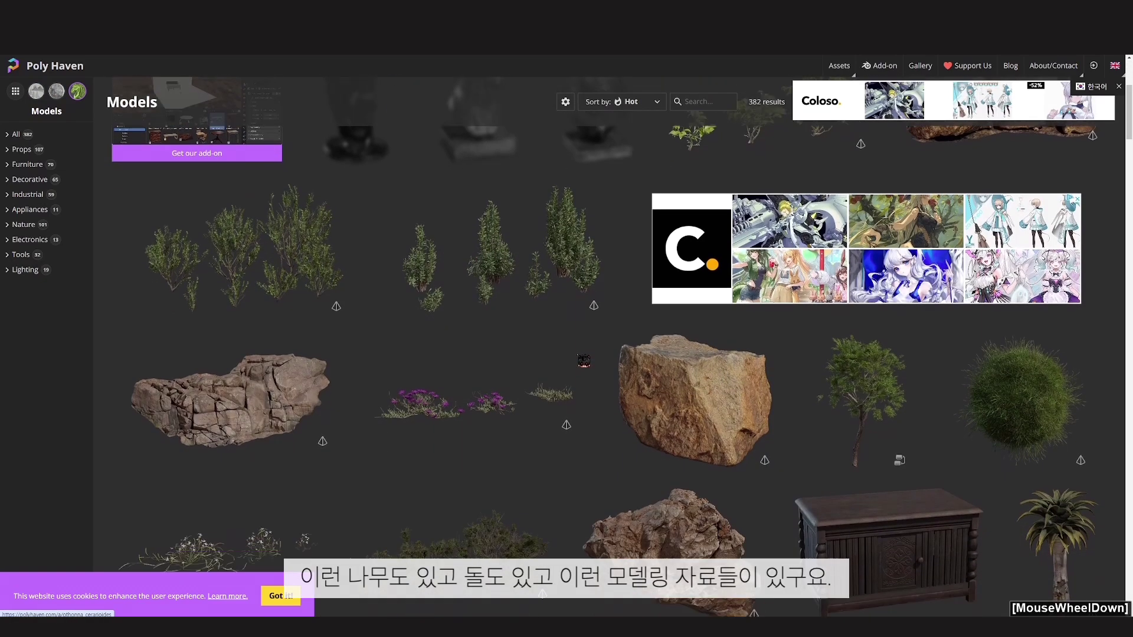
scroll(676, 377, down, 5)
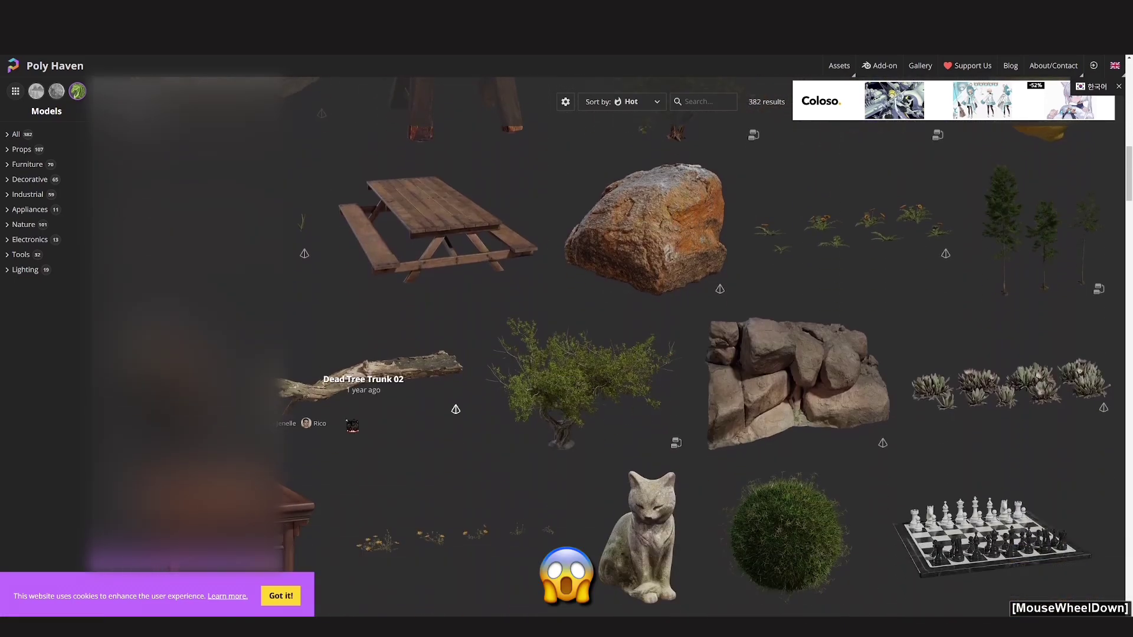
scroll(360, 419, down, 3)
scroll(366, 412, down, 2)
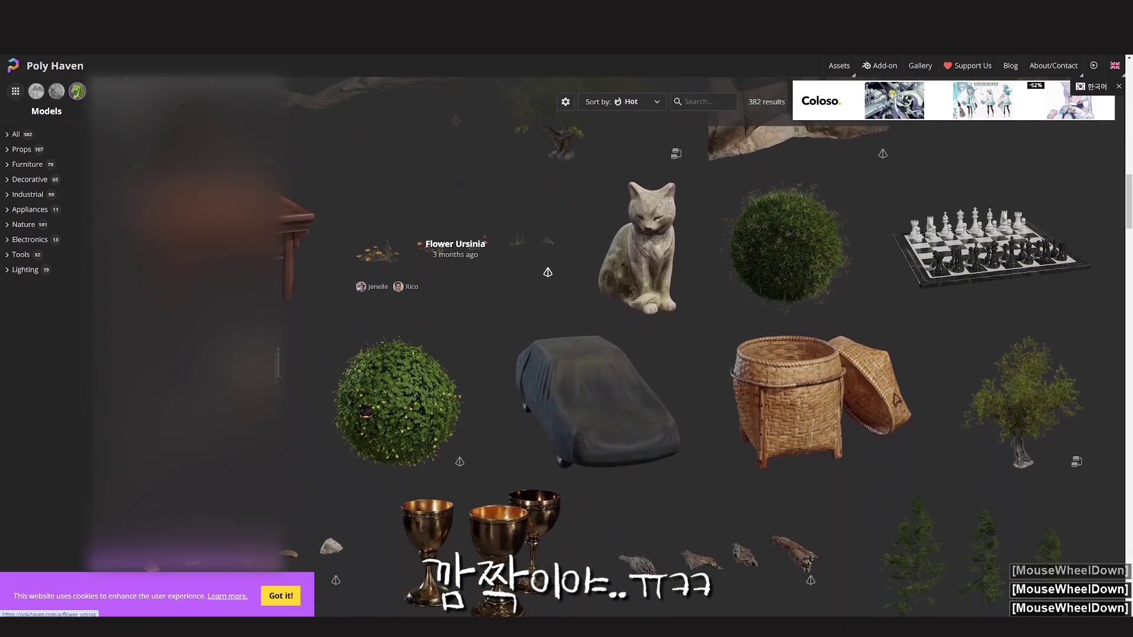
scroll(365, 411, down, 2)
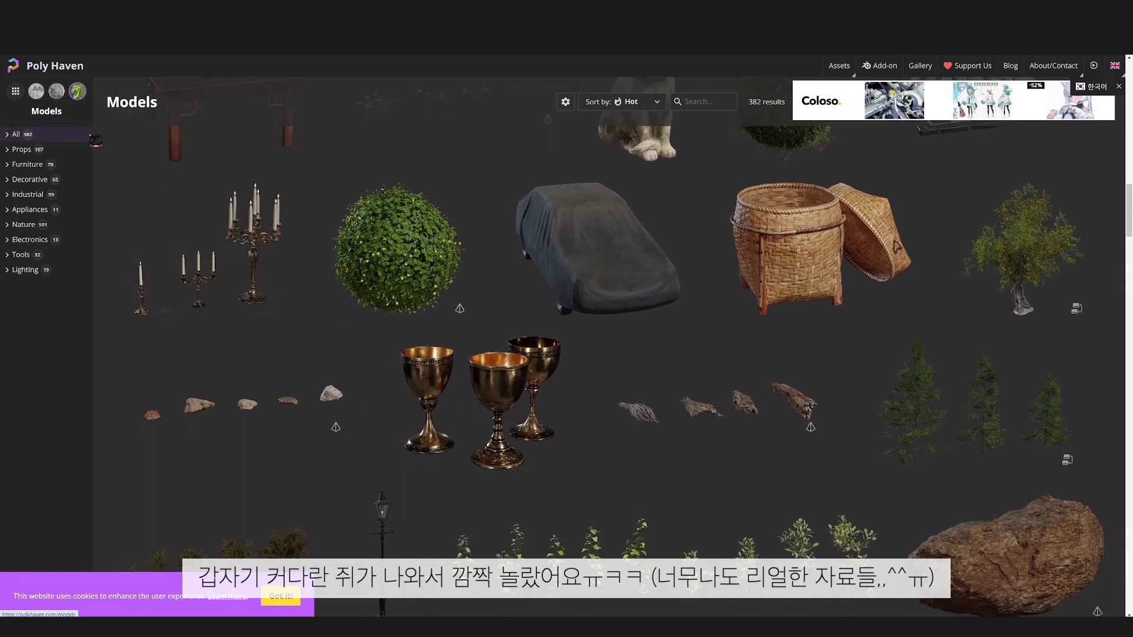
scroll(413, 265, down, 2)
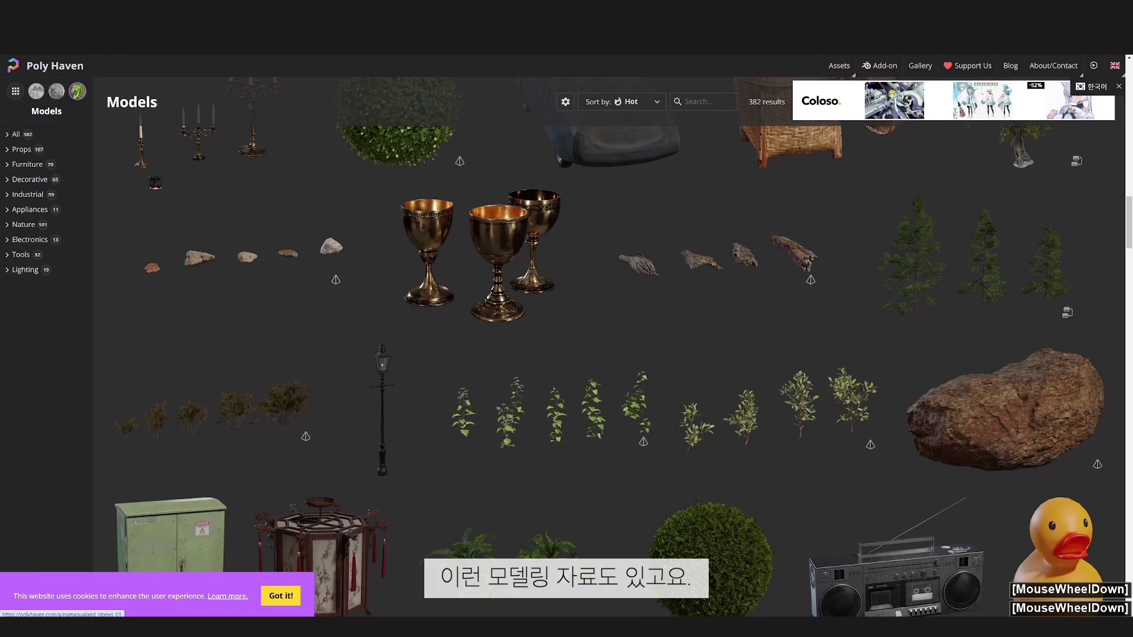
click(57, 91)
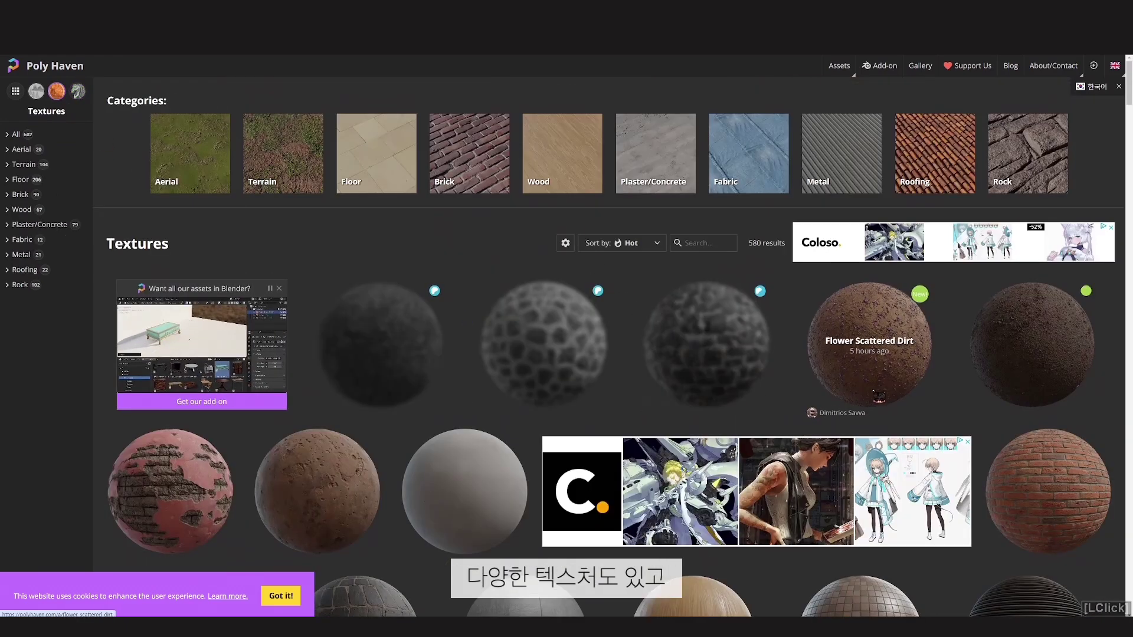
scroll(531, 349, down, 4)
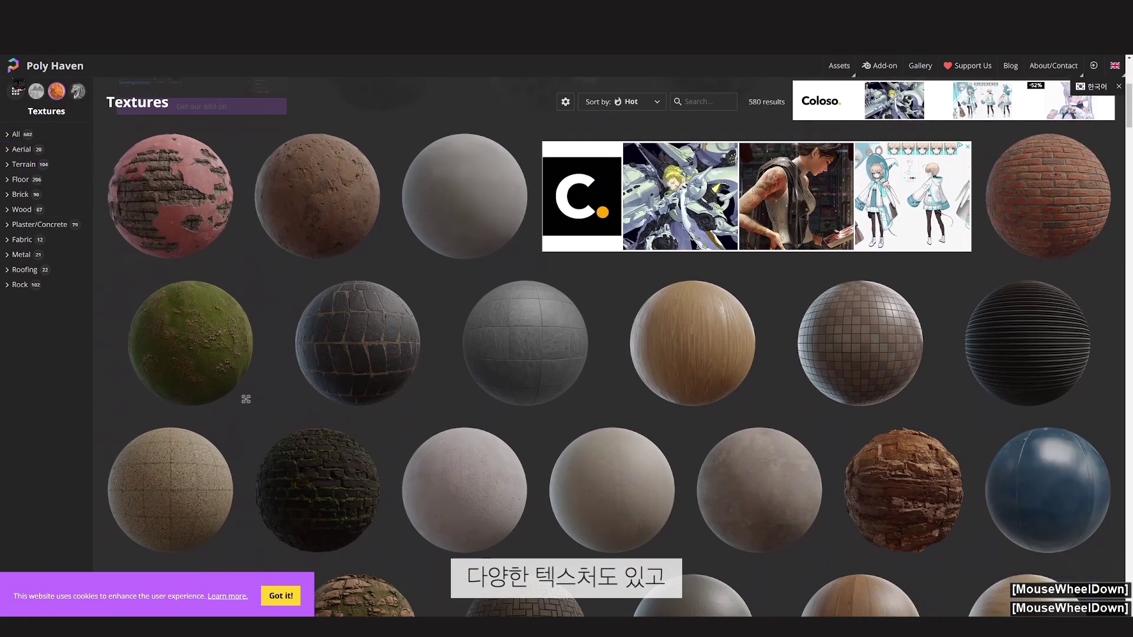
Step: Open the Pretoria Gardens asset from the HDRIs library and choose the 4K resolution for its download
click(36, 91)
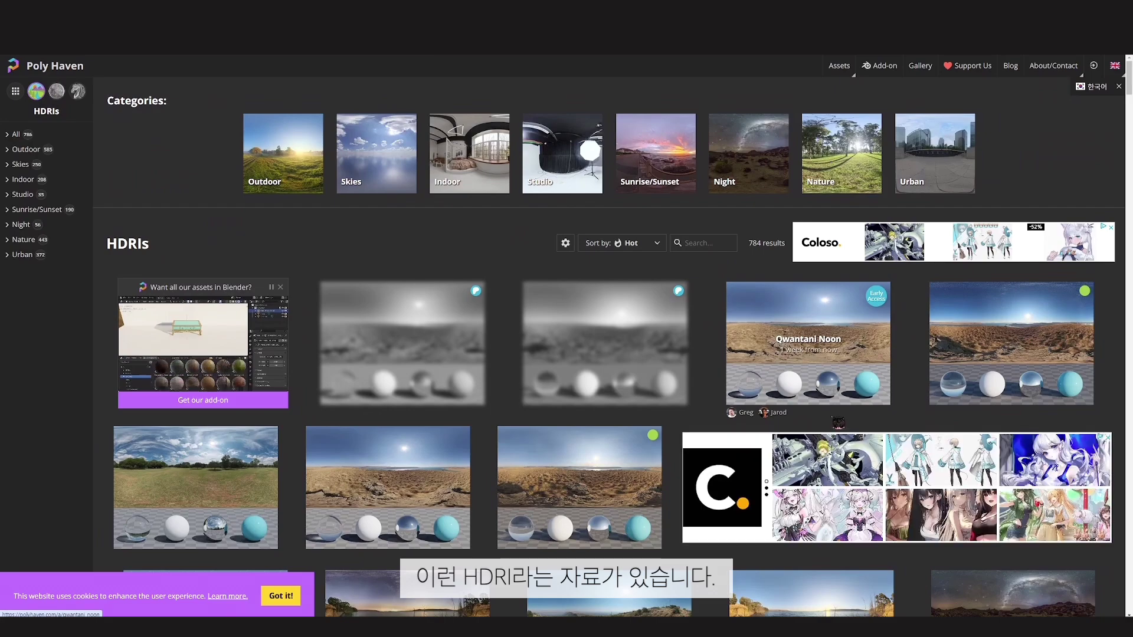
scroll(814, 413, down, 3)
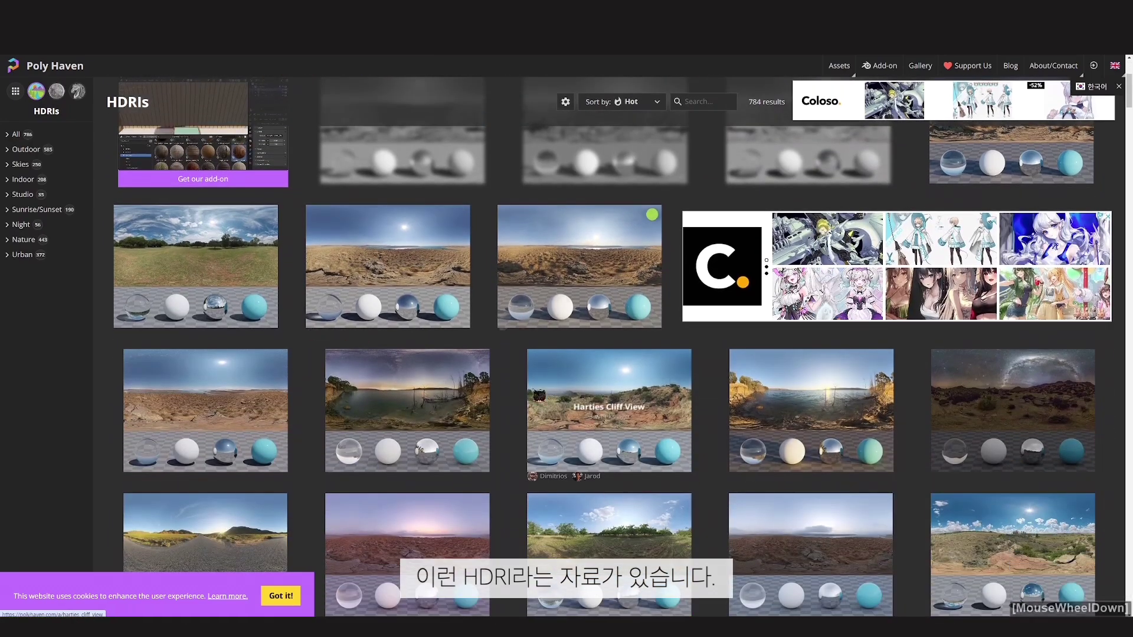
click(266, 285)
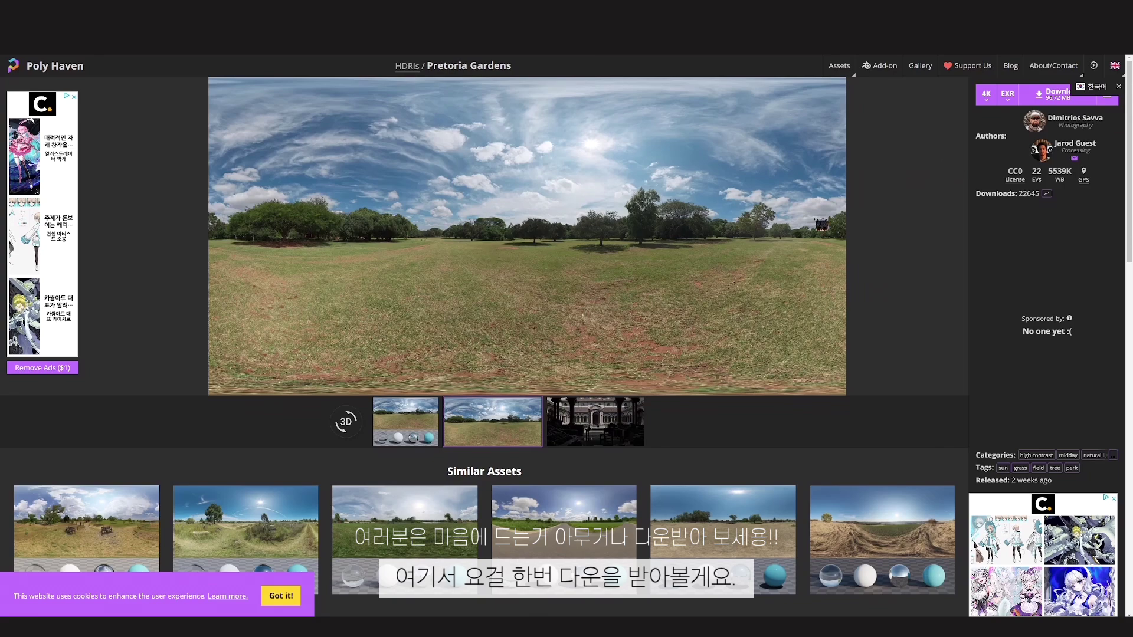
click(992, 99)
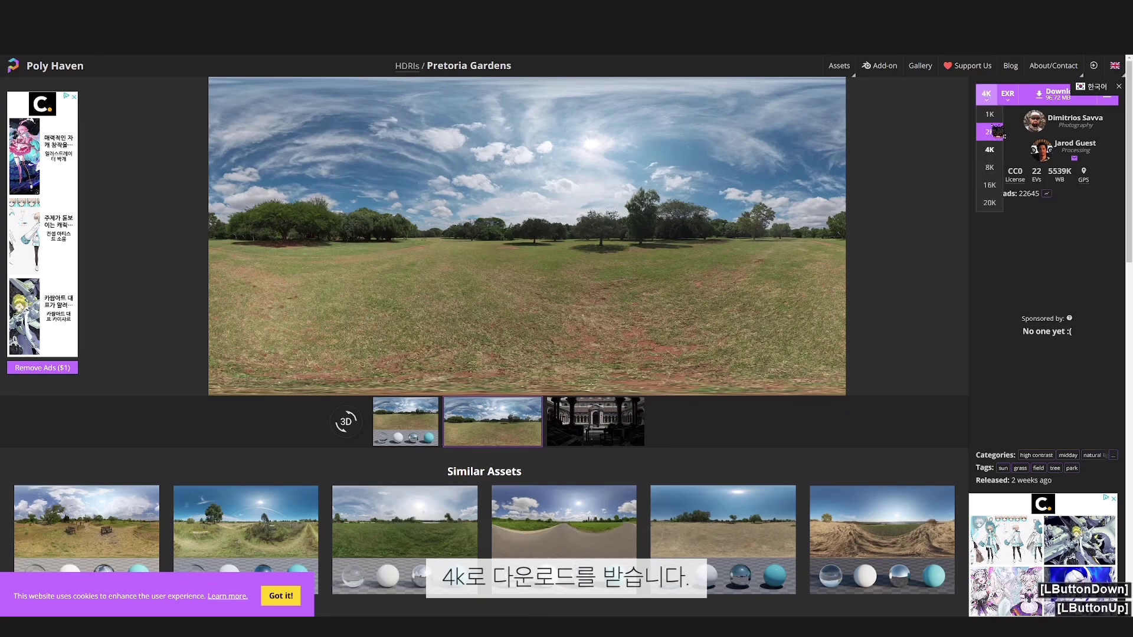
click(990, 150)
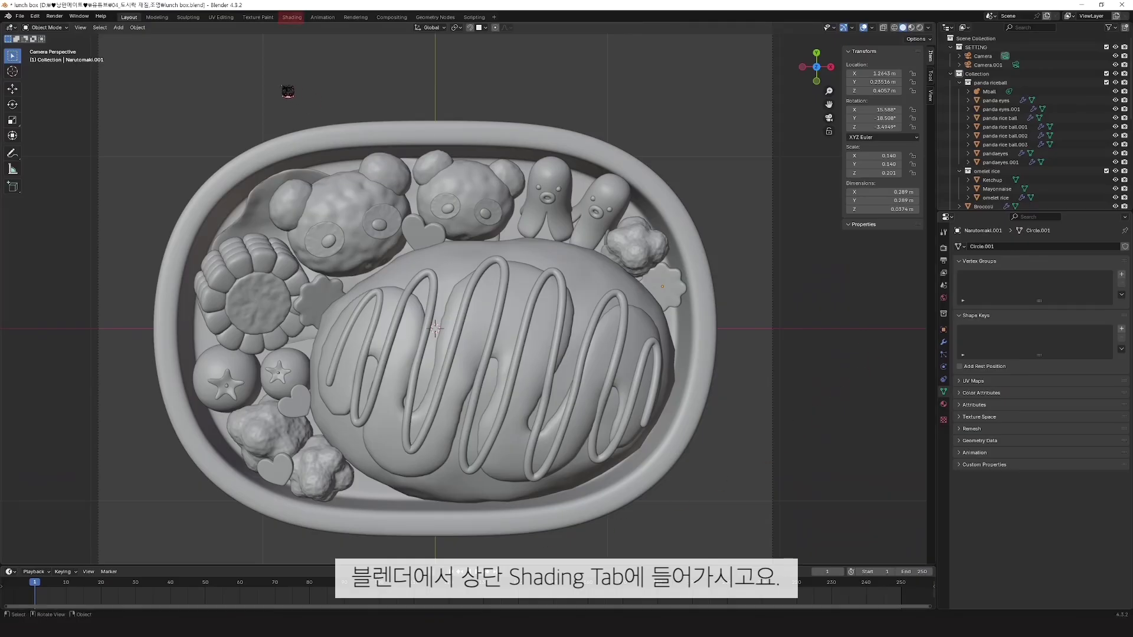
Step: In Blender, open the Shading workspace and switch the shader editor from Object to World
click(298, 19)
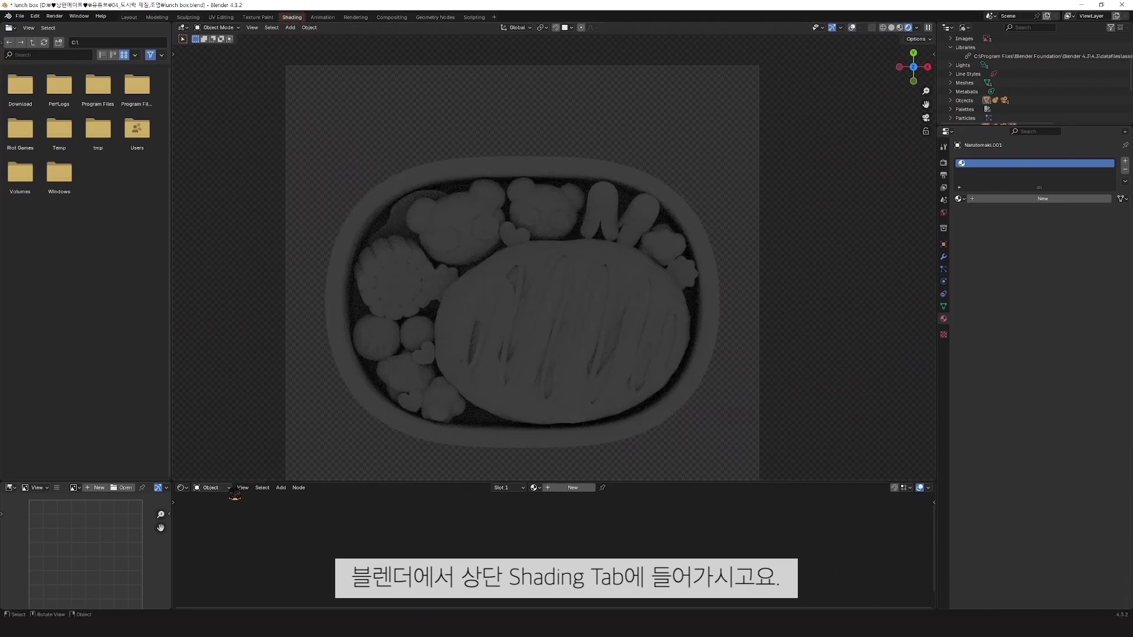
click(210, 488)
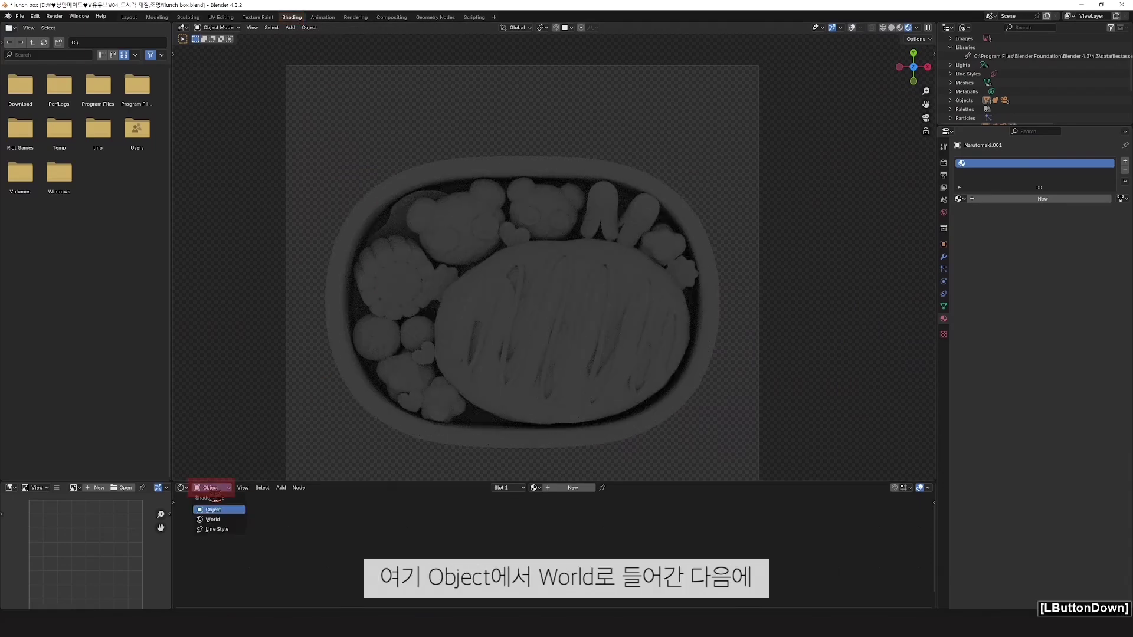
click(227, 520)
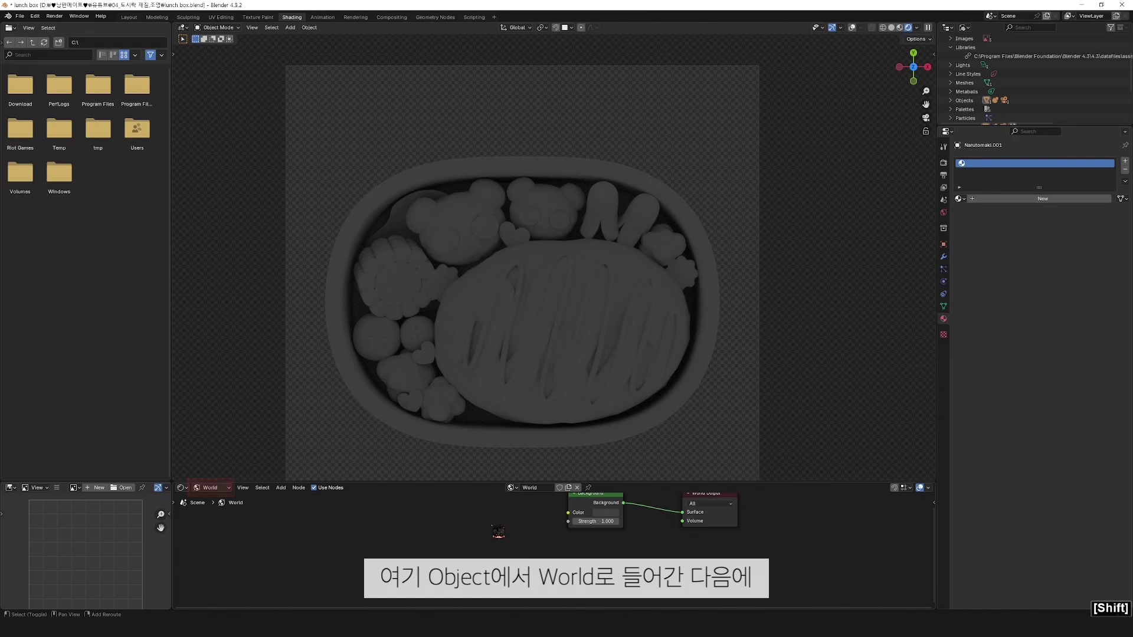
Step: Add an Environment Texture node to the world shader and connect its Color output to the Background node's Color input
shift+middle_drag(490, 528, 500, 556)
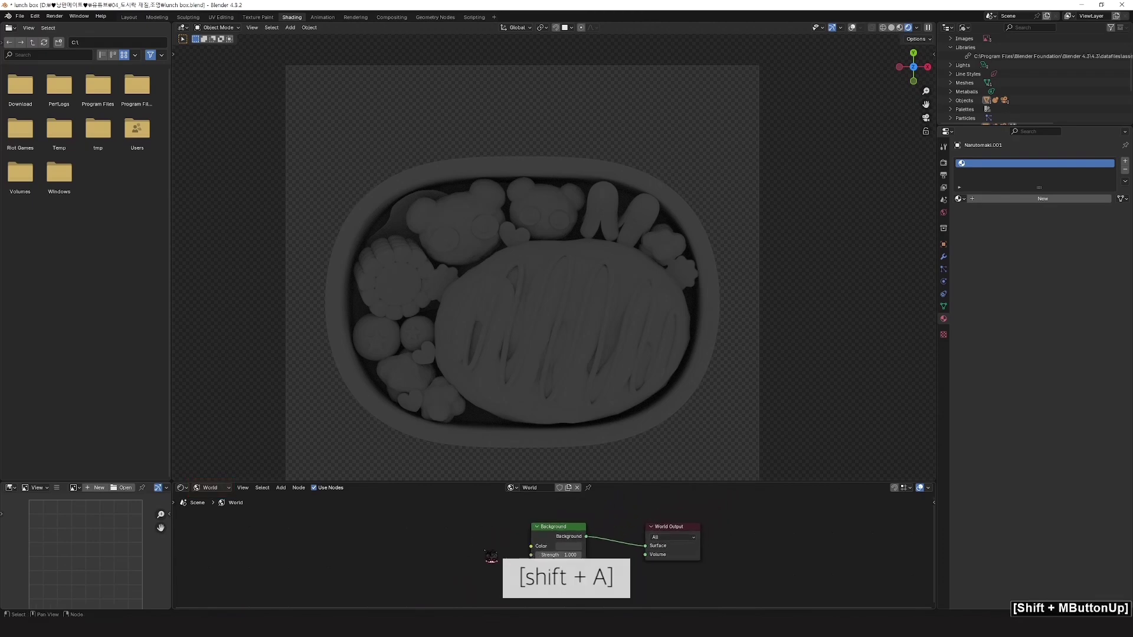
key(shift+a)
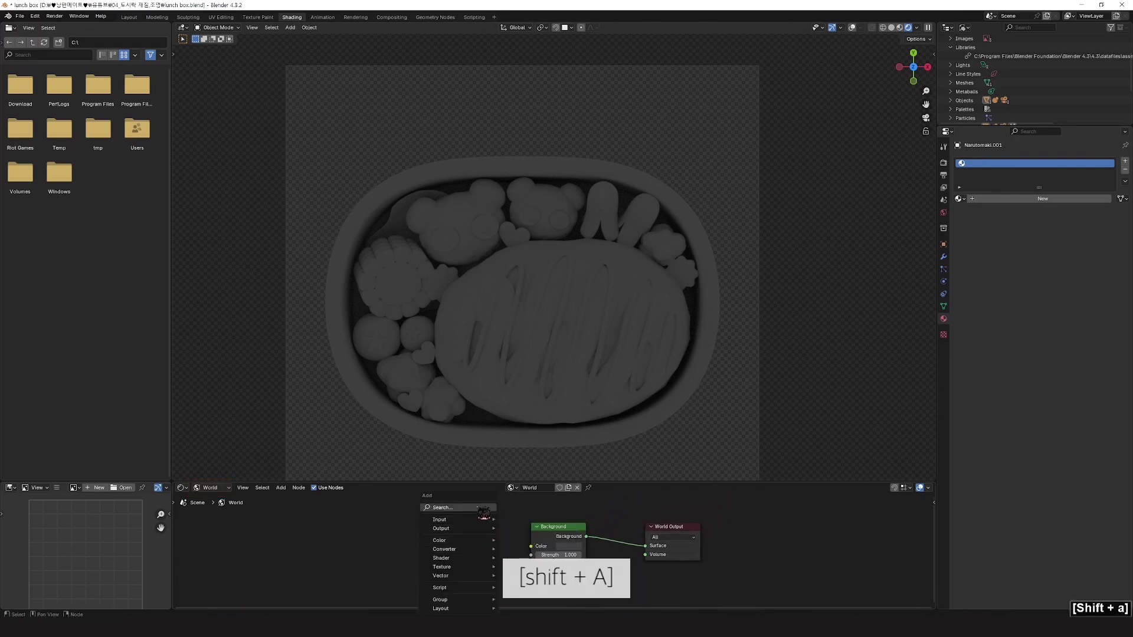
click(483, 508)
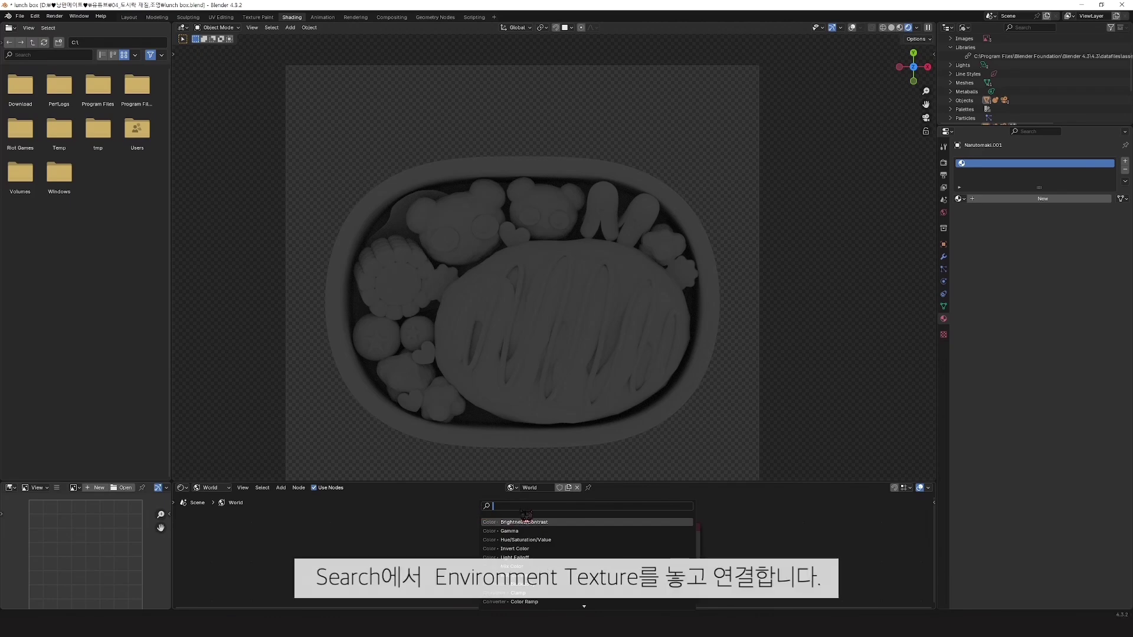
text(environment)
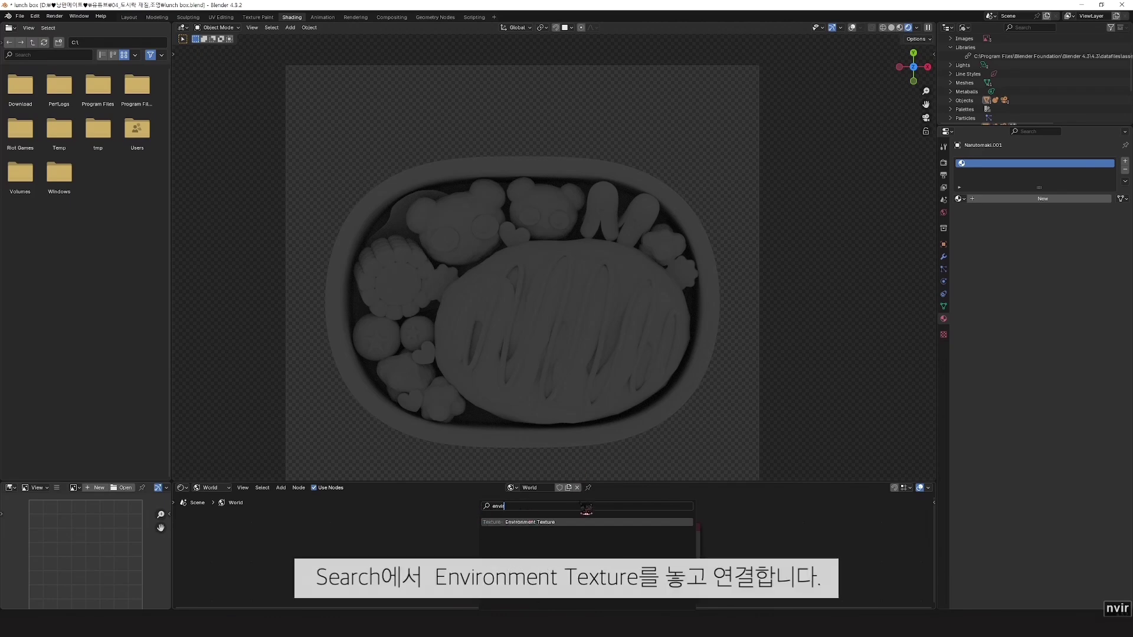
click(574, 523)
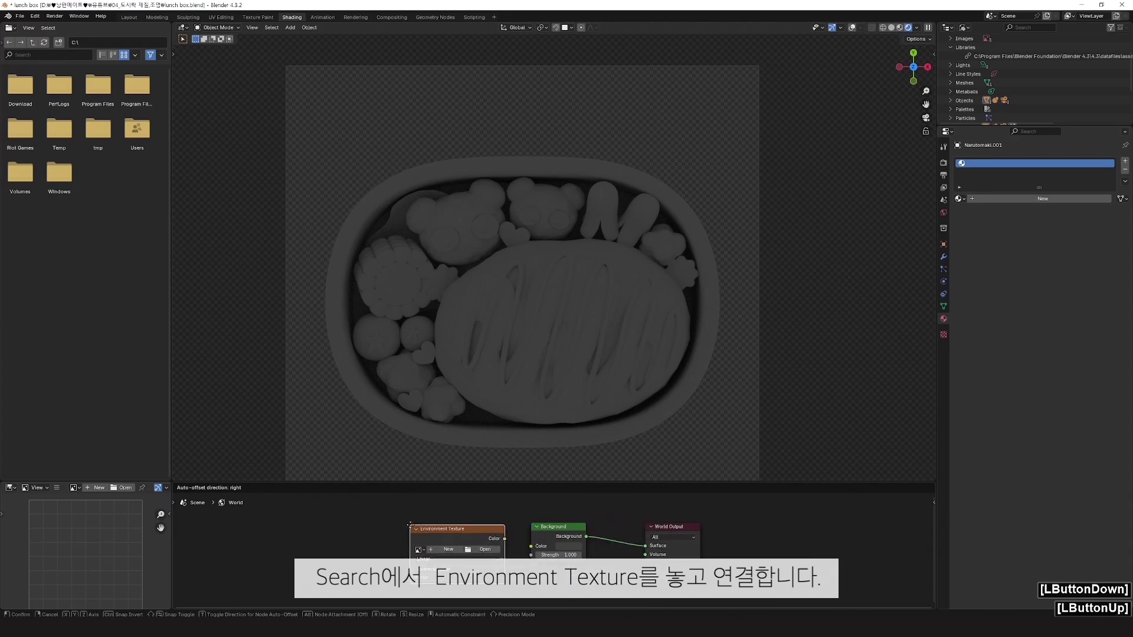
click(411, 523)
drag(508, 540, 532, 546)
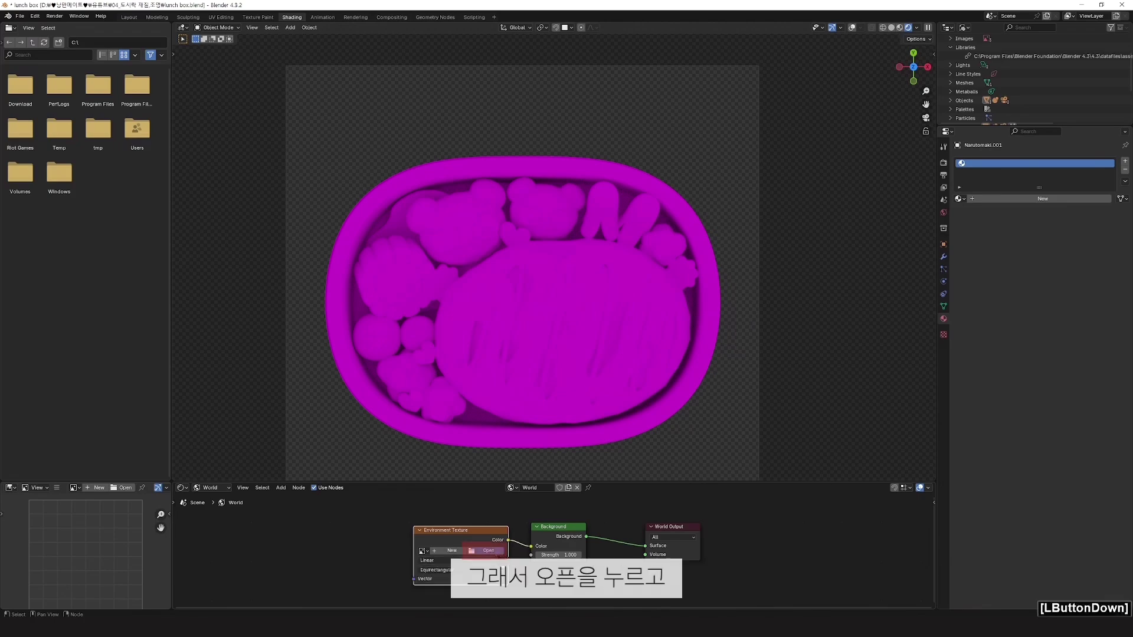
Step: Load the downloaded pretoria_gardens_4k.exr file into the Environment Texture node
click(491, 551)
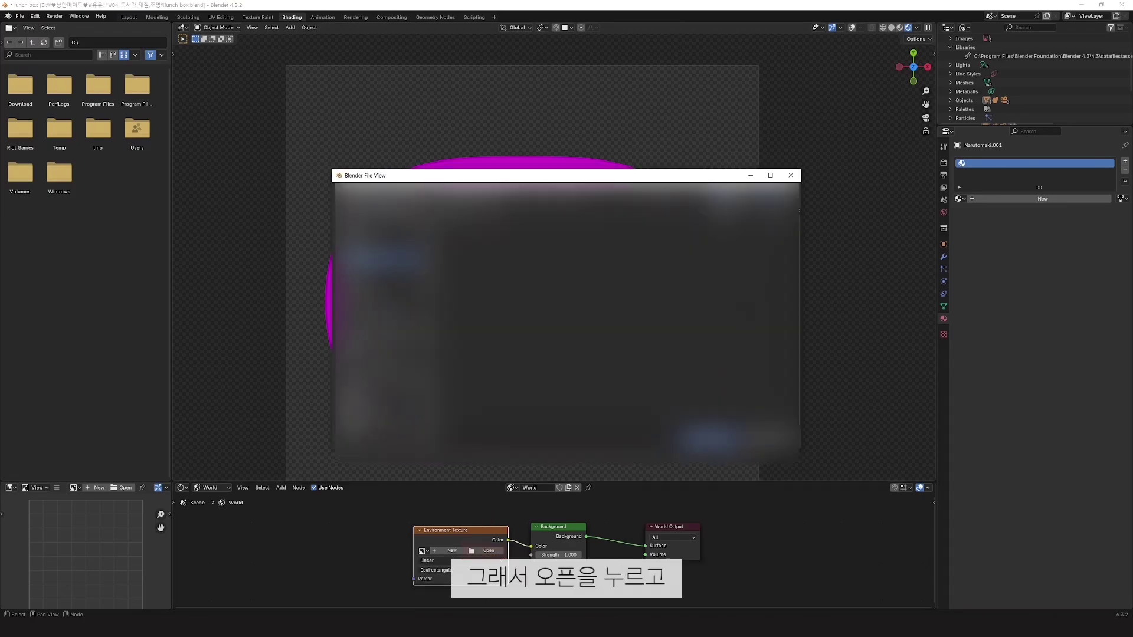
double_click(500, 220)
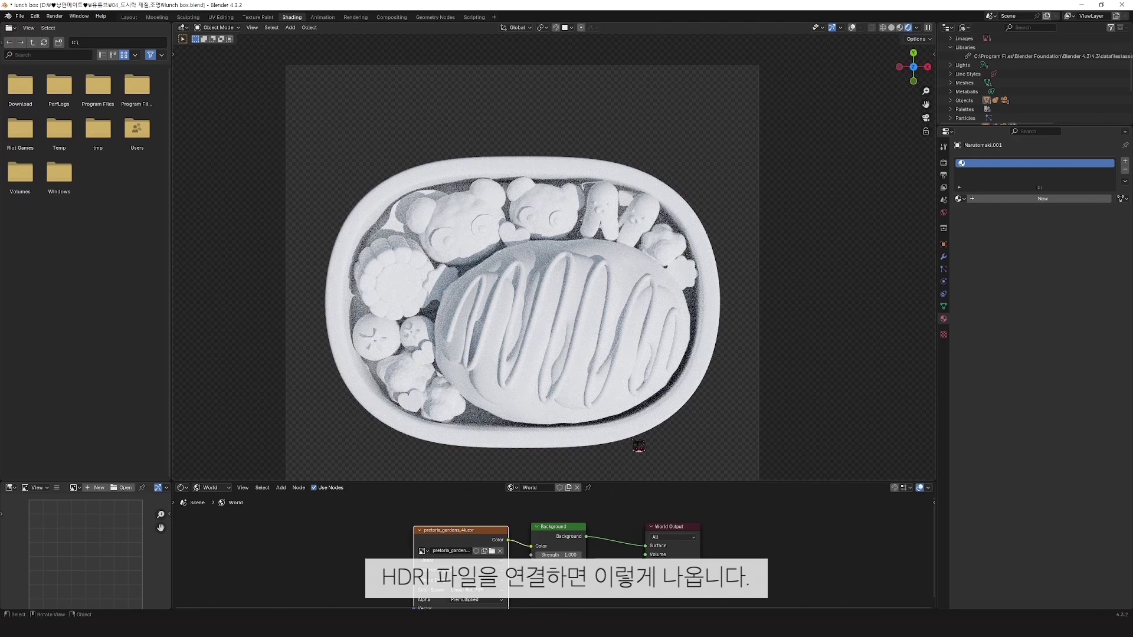
Step: Turn off the Transparent option in the render's Film settings to show the HDRI background
scroll(638, 447, down, 1)
click(944, 163)
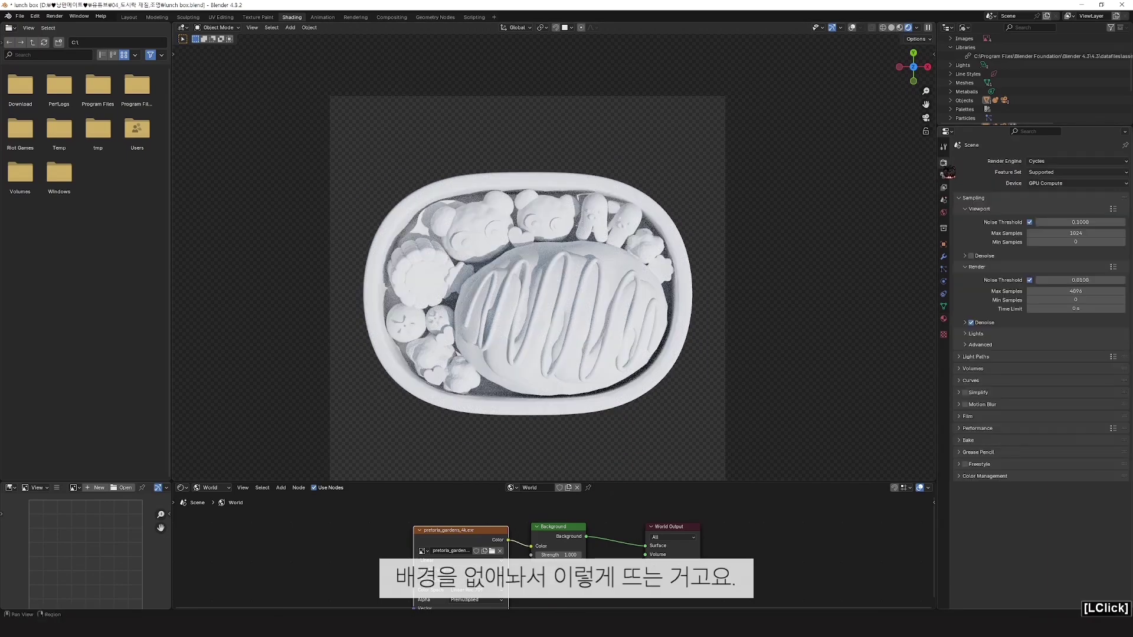
click(1003, 417)
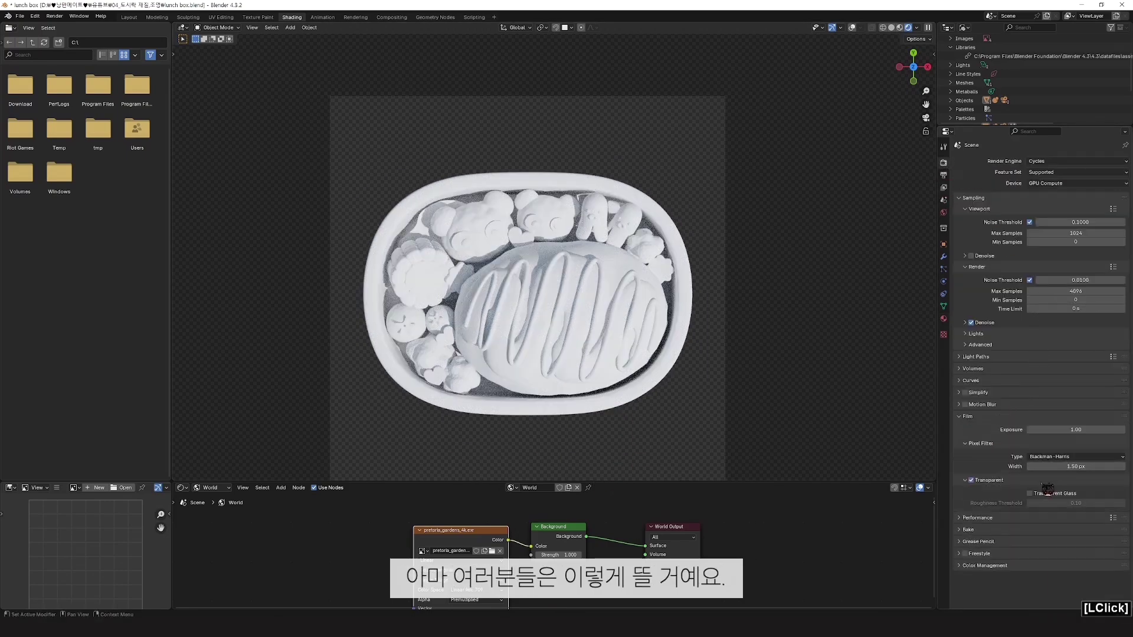
click(989, 483)
Step: Examine the HDRI surroundings around the lunch box from ground level and from above
scroll(732, 430, down, 1)
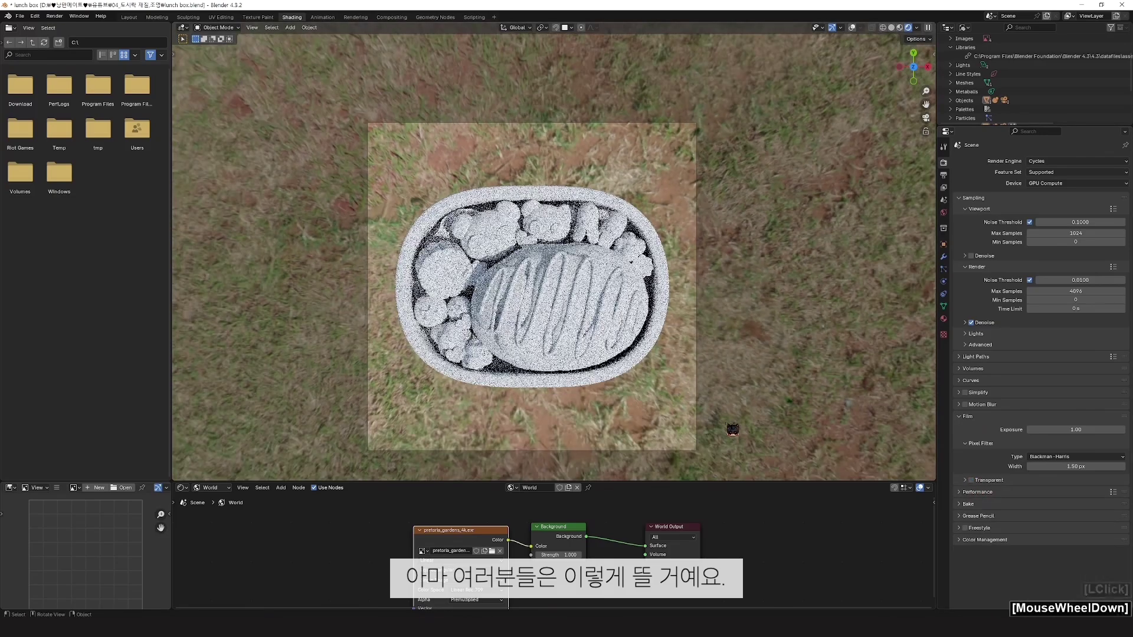
scroll(732, 430, down, 1)
middle_drag(732, 430, 657, 351)
scroll(656, 351, down, 1)
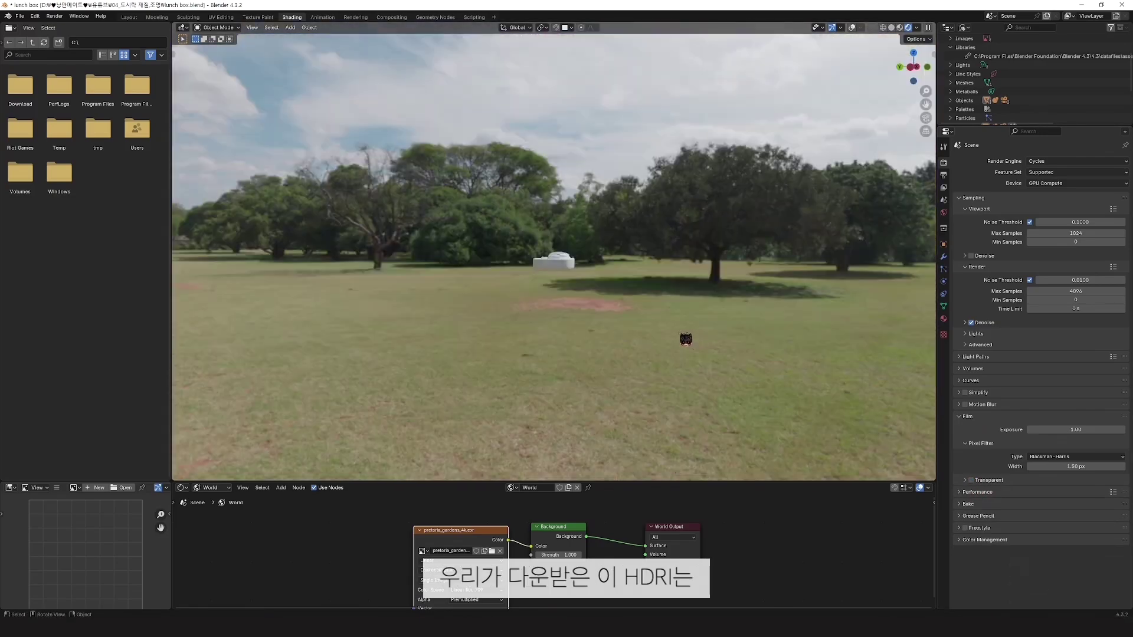
middle_drag(683, 336, 459, 326)
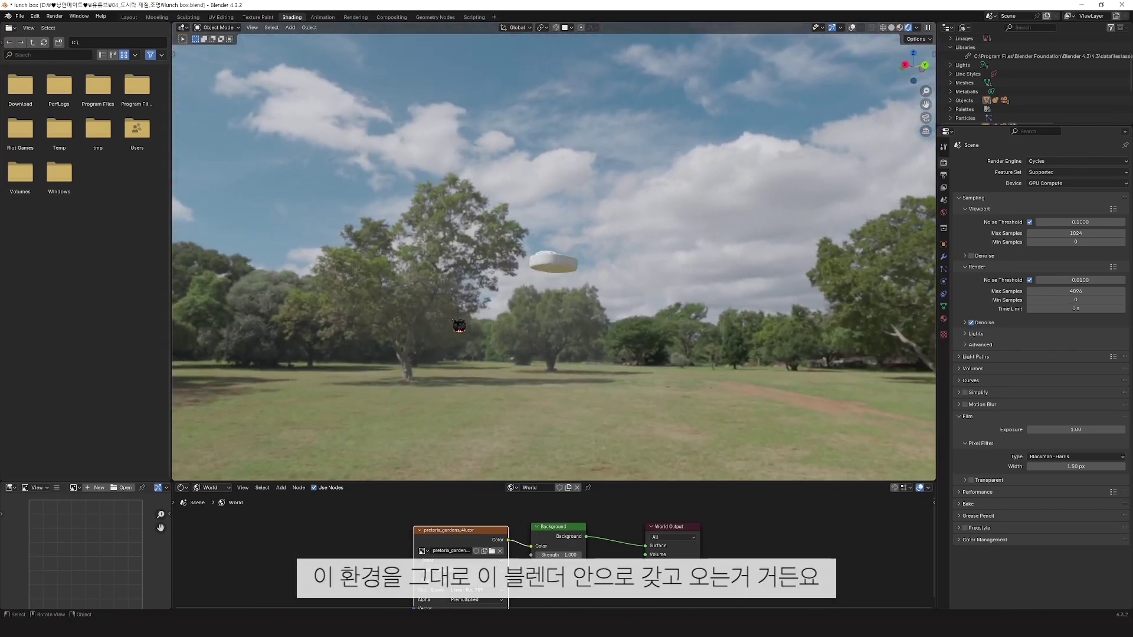
middle_drag(459, 326, 577, 355)
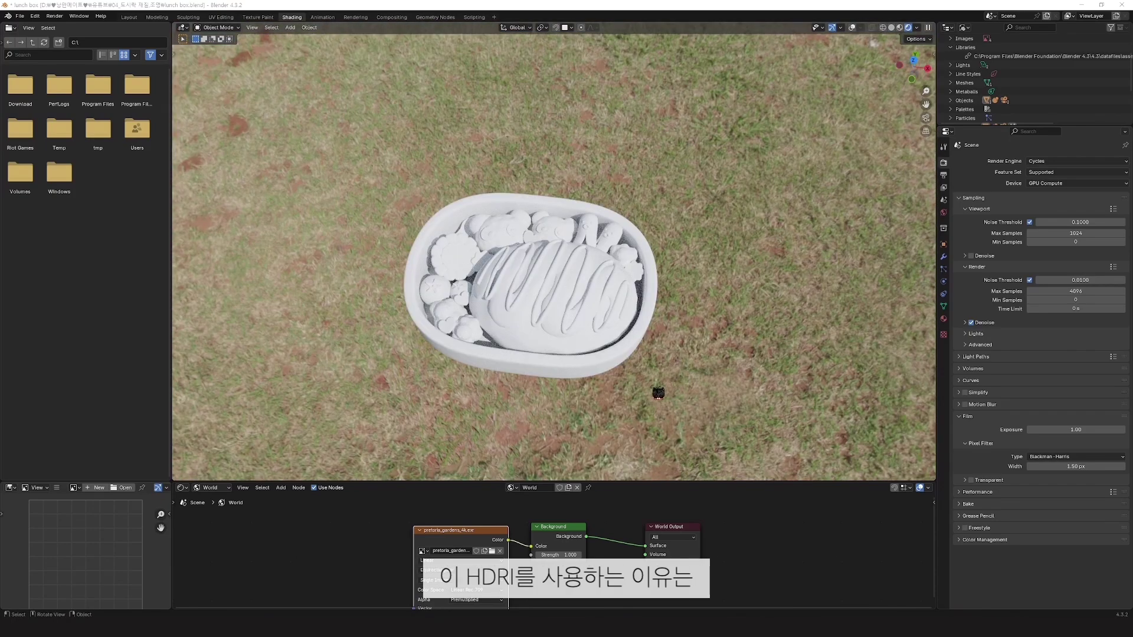
Step: Turn on the Transparent option in the Film settings and view the lunch box from directly above
mouse_move(662, 386)
middle_down()
mouse_move(721, 354)
mouse_move(622, 373)
mouse_move(678, 400)
middle_up()
scroll(677, 400, down, 1)
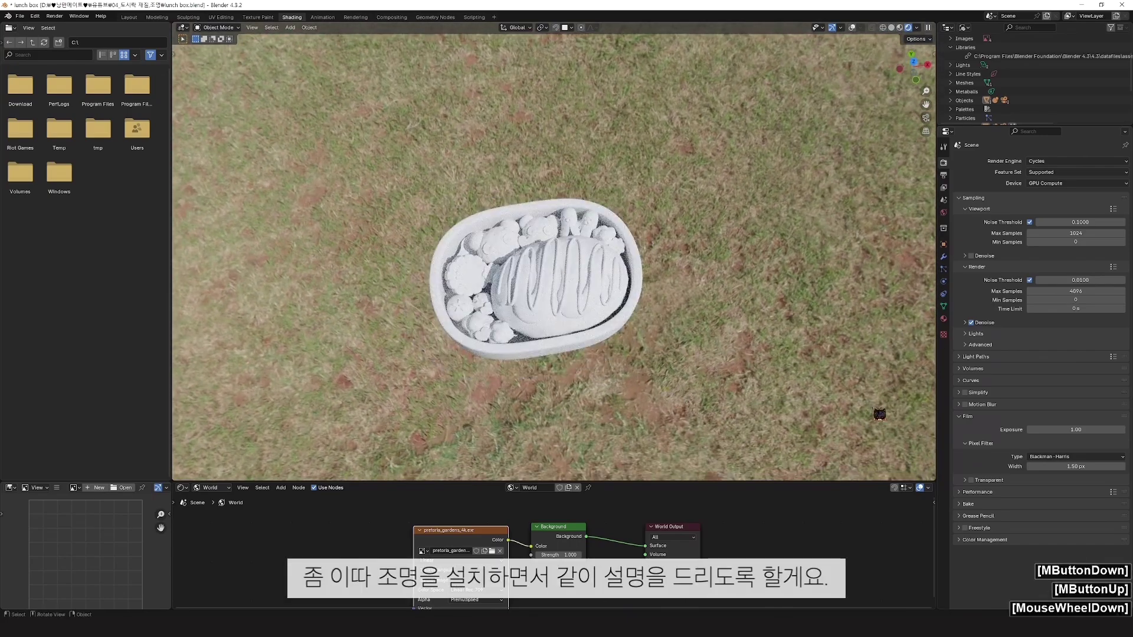
scroll(727, 376, down, 4)
middle_drag(703, 380, 673, 374)
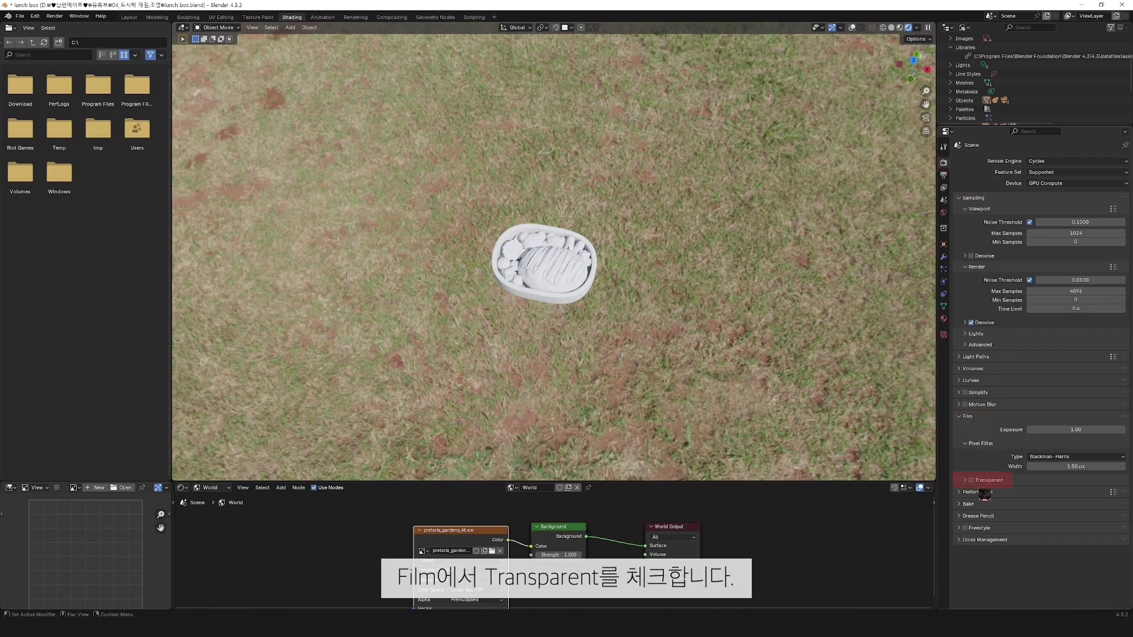
click(971, 480)
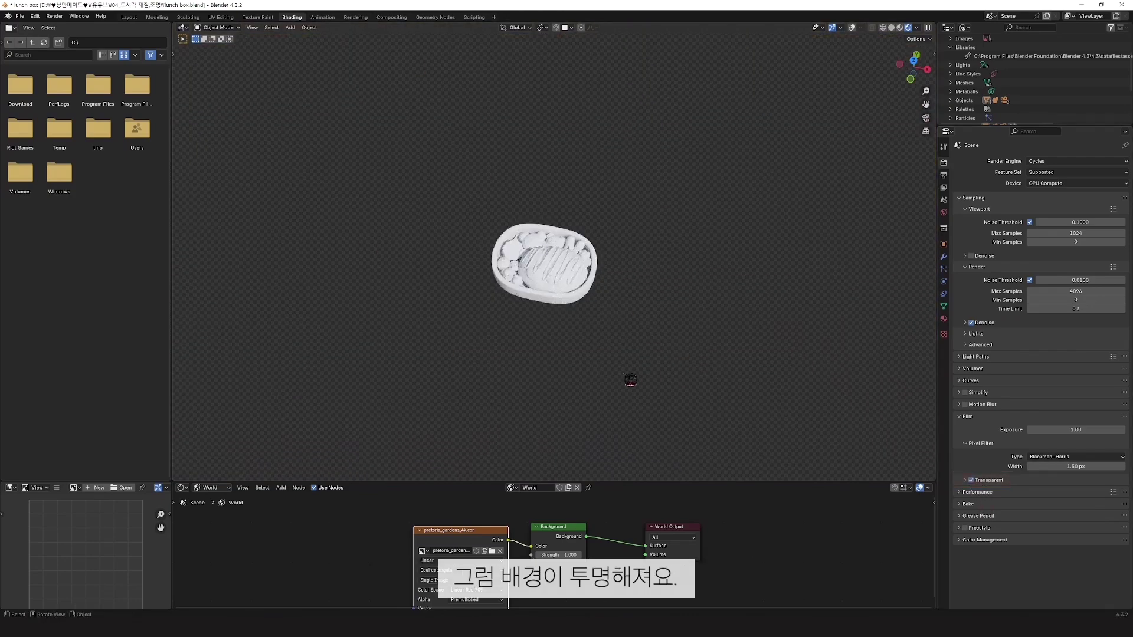
key(KP_0)
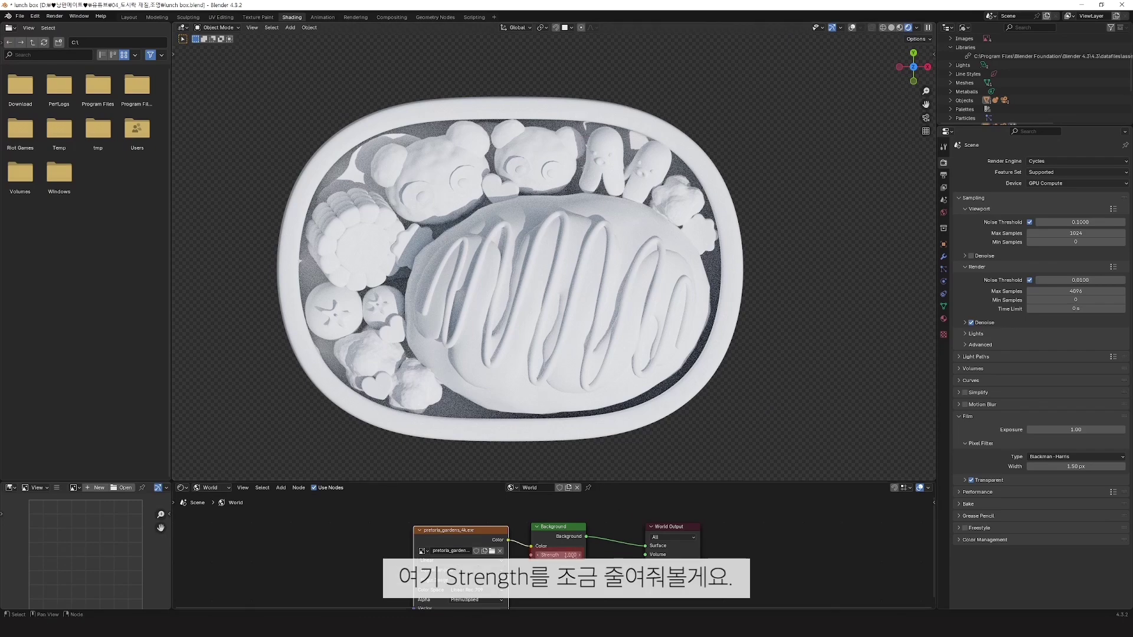
Step: Reduce the world Background node's Strength to 0.5
mouse_move(570, 554)
mouse_down()
mouse_move(537, 554)
mouse_move(559, 555)
mouse_up()
click(560, 555)
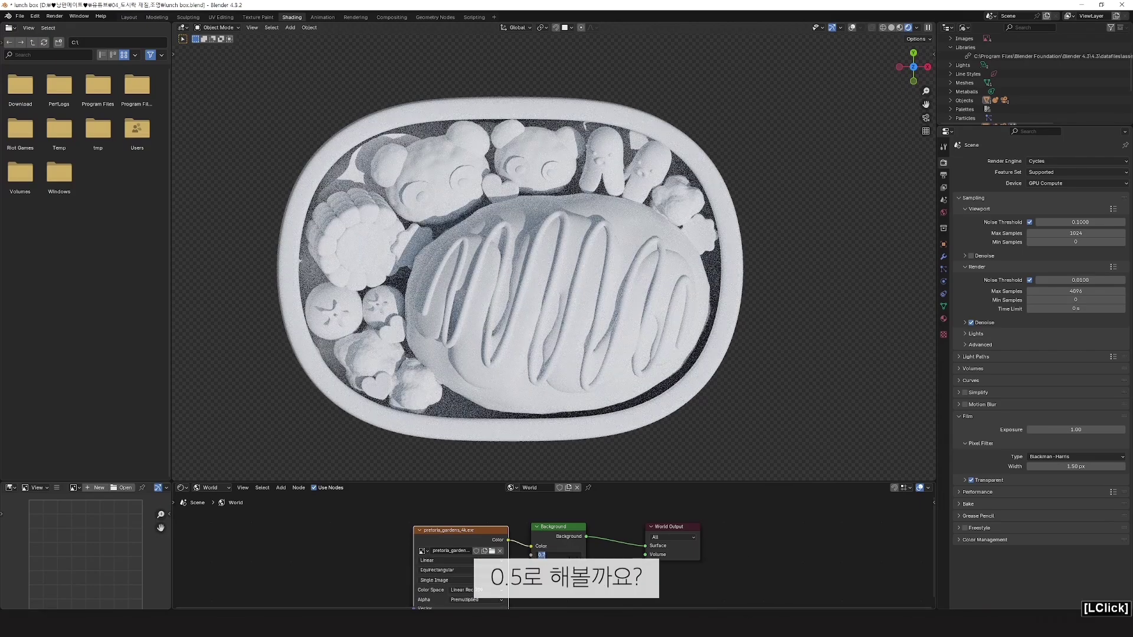
text(0.5)
key(Return)
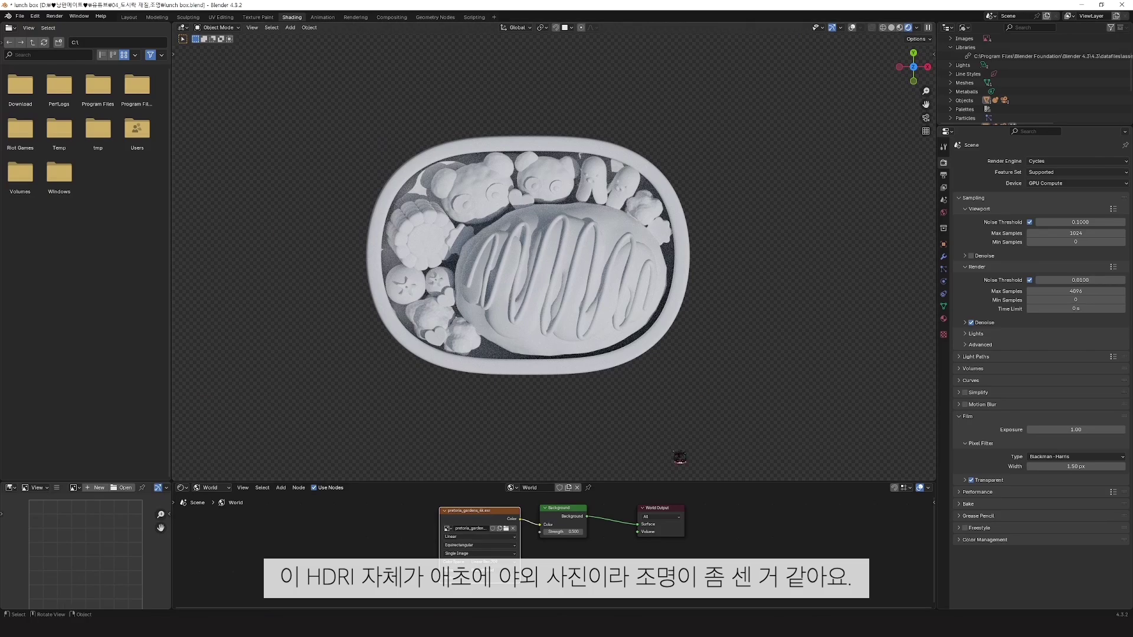
Step: Switch to Poly Haven in the browser, look through the Indoor HDRIs for softer lighting, and return to Blender
key(alt+Tab)
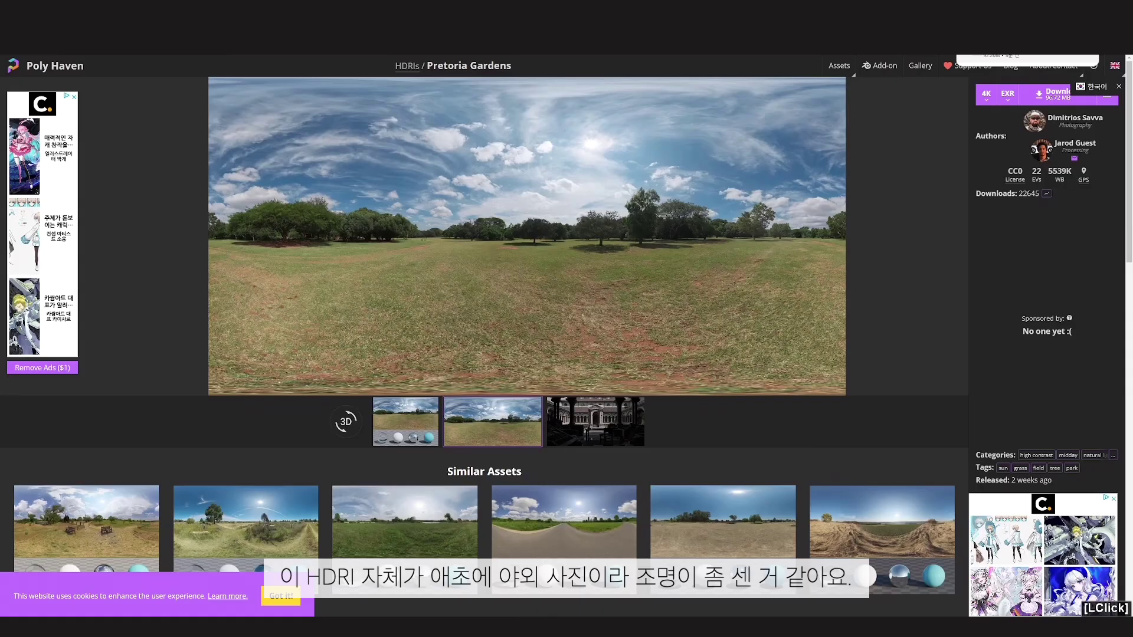
key(alt+Left)
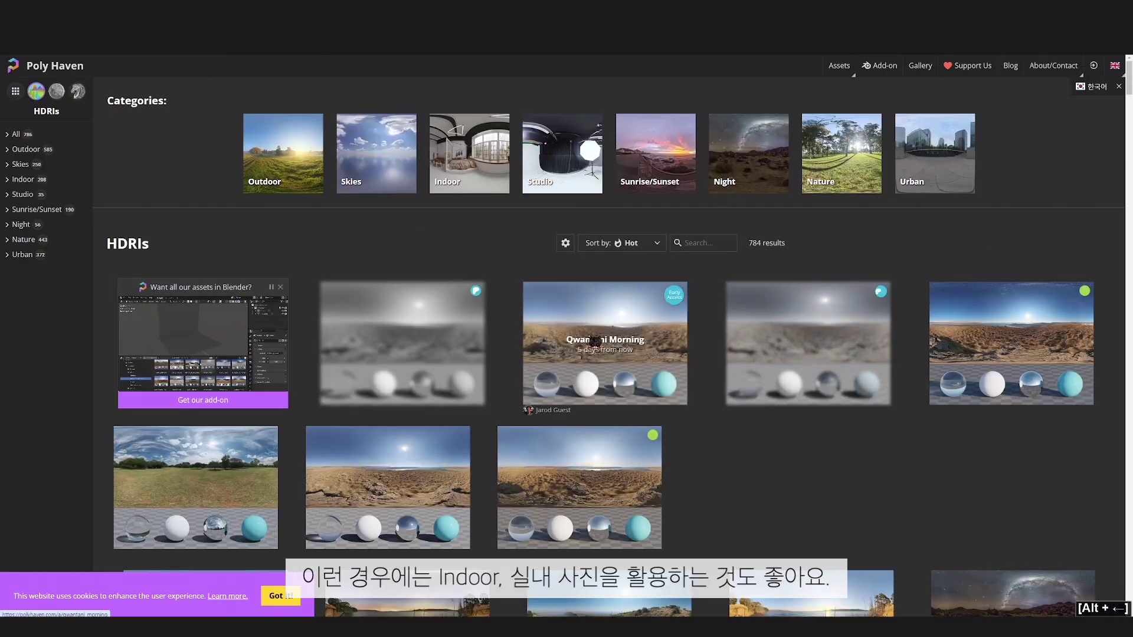
click(492, 171)
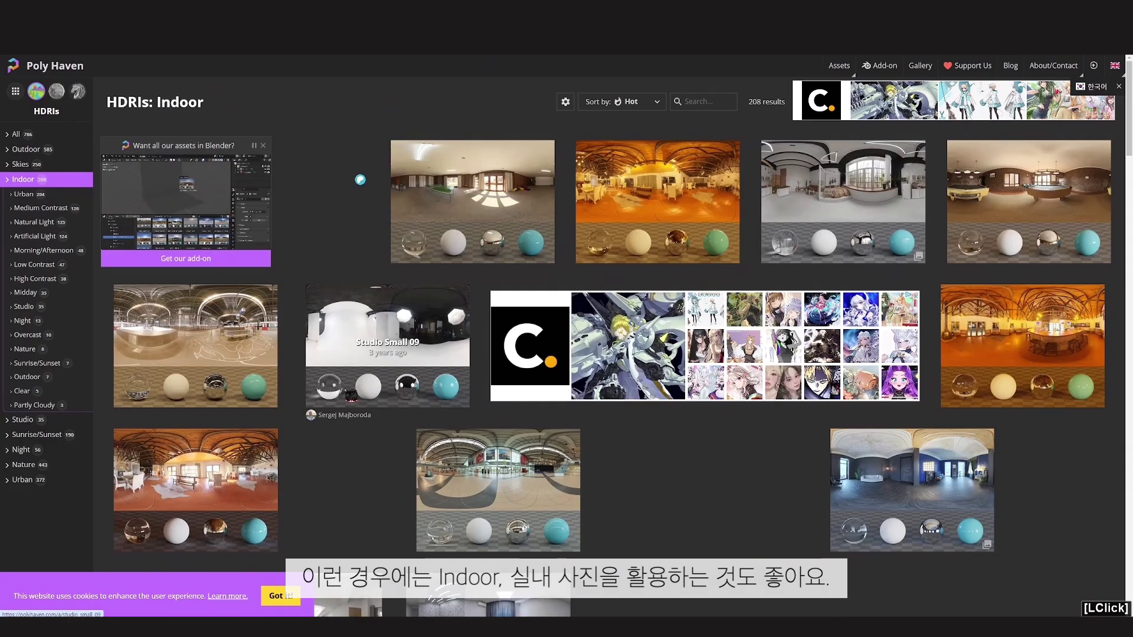
scroll(652, 455, down, 5)
scroll(652, 455, down, 6)
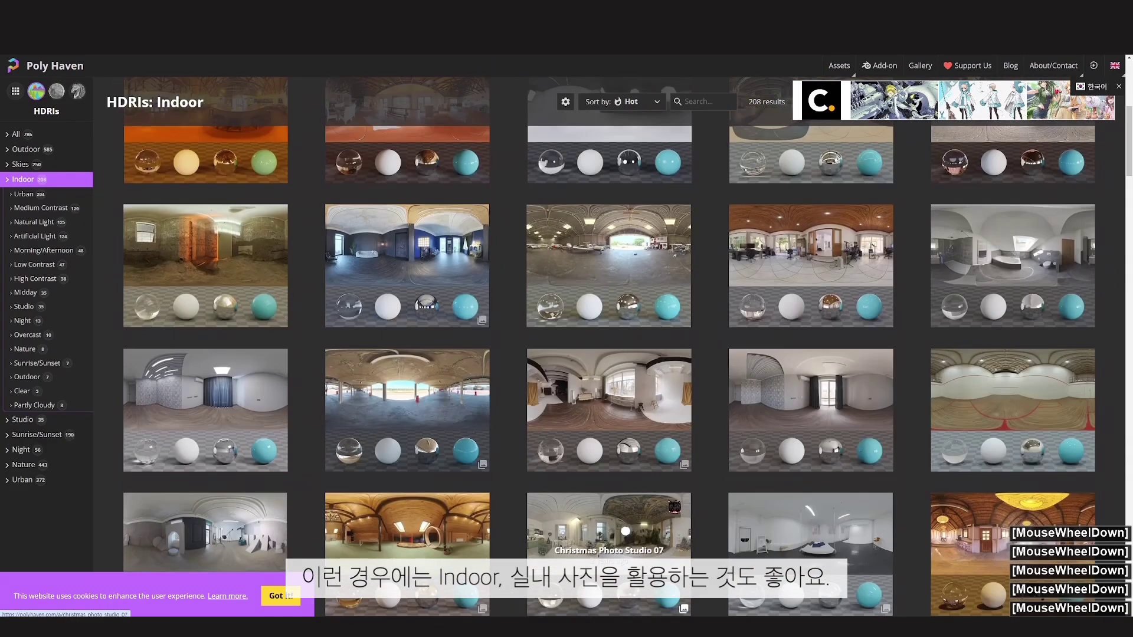
scroll(692, 513, down, 3)
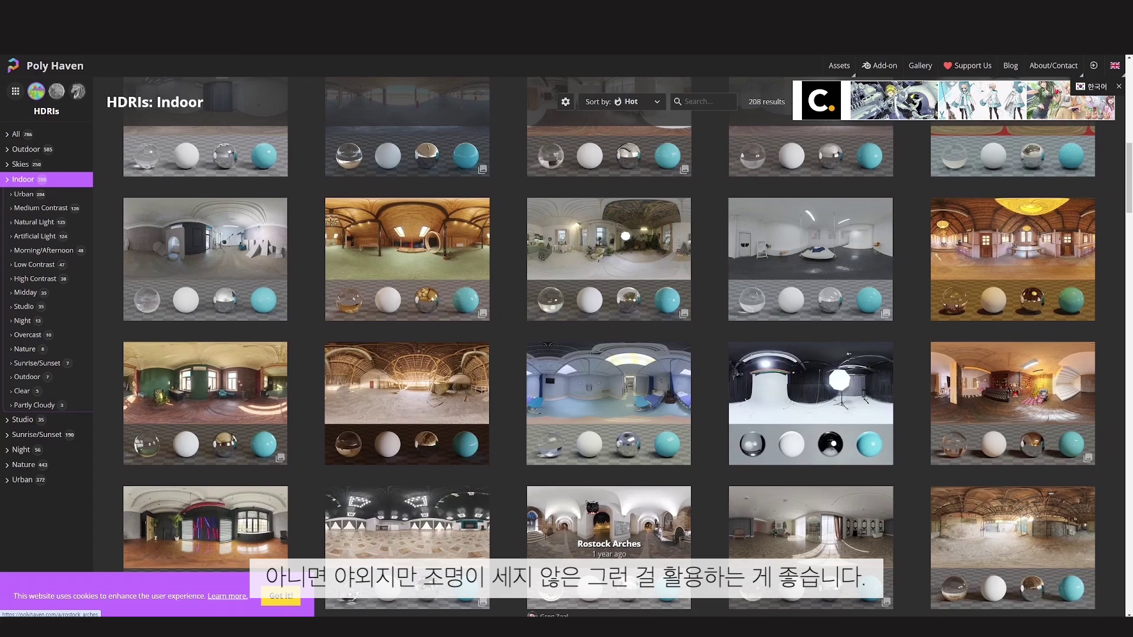
scroll(590, 507, down, 3)
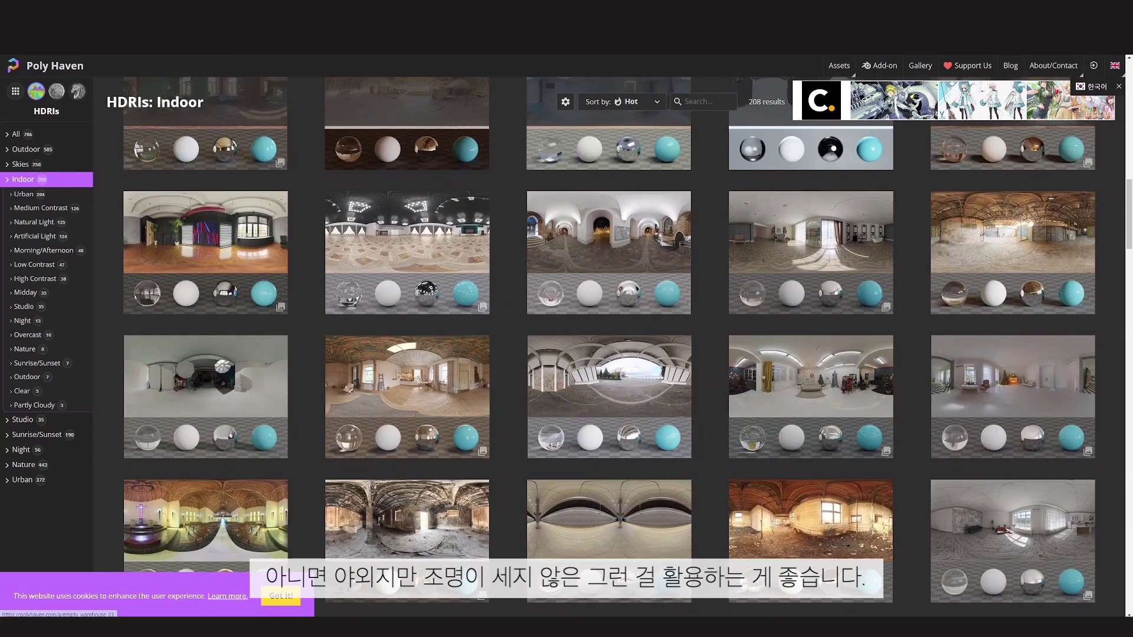
click(502, 626)
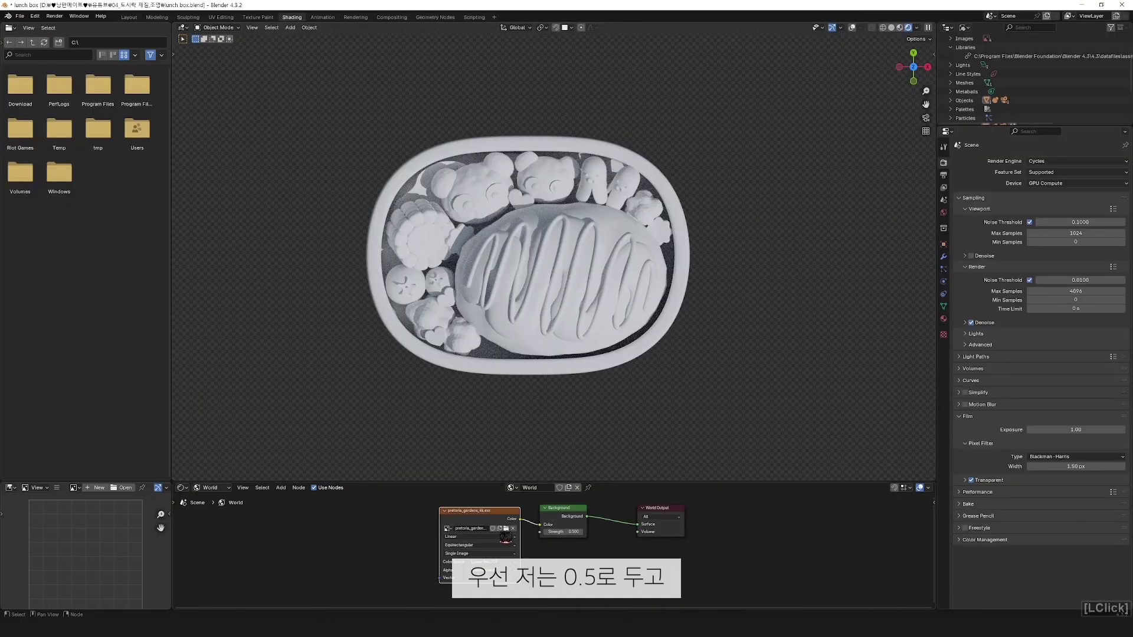
Step: Re-enter 0.5 as the Strength value of the world Background node
click(556, 532)
text(1)
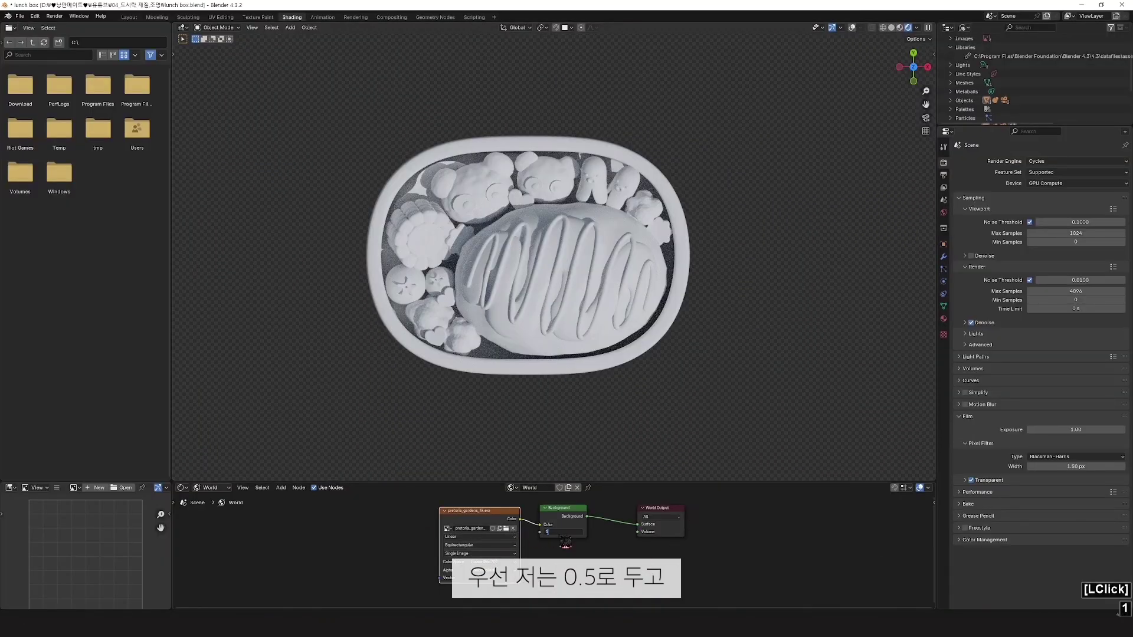
click(560, 535)
drag(566, 532, 513, 537)
text(0)
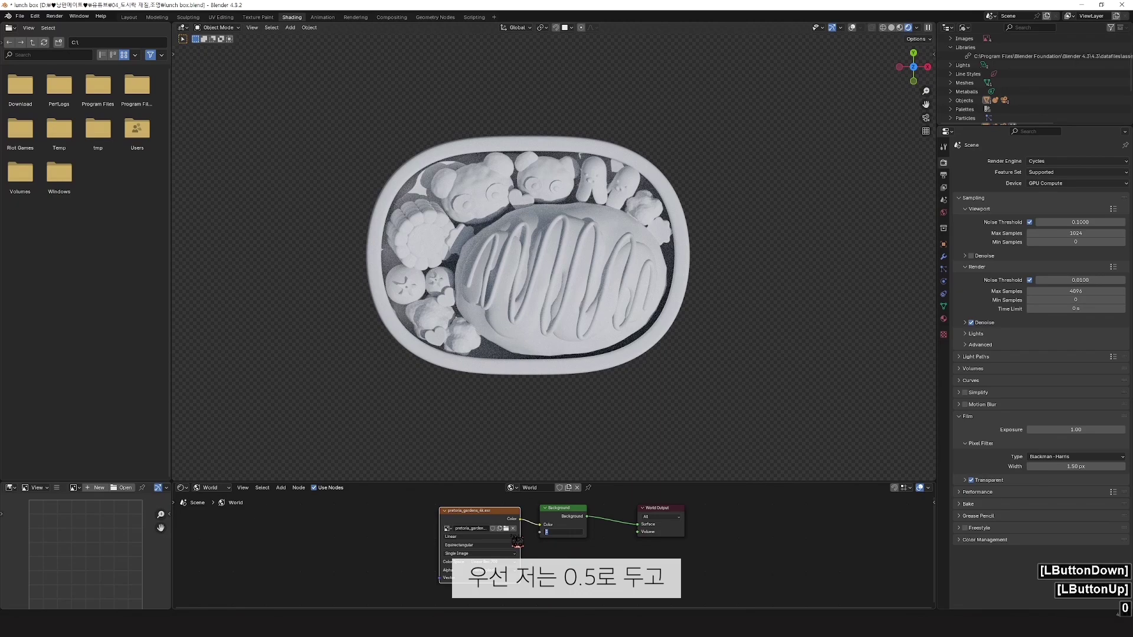
text(.5)
key(Return)
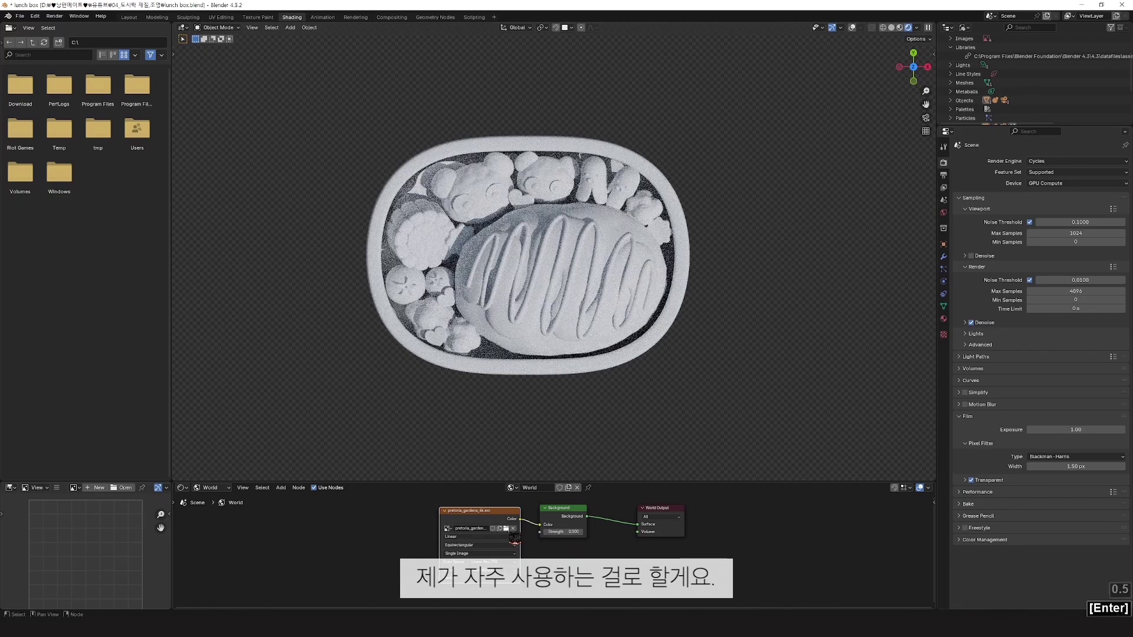
Step: Replace the Environment Texture node's image with urban_courtyard_02_2k.exr from the HDRI folder
click(505, 529)
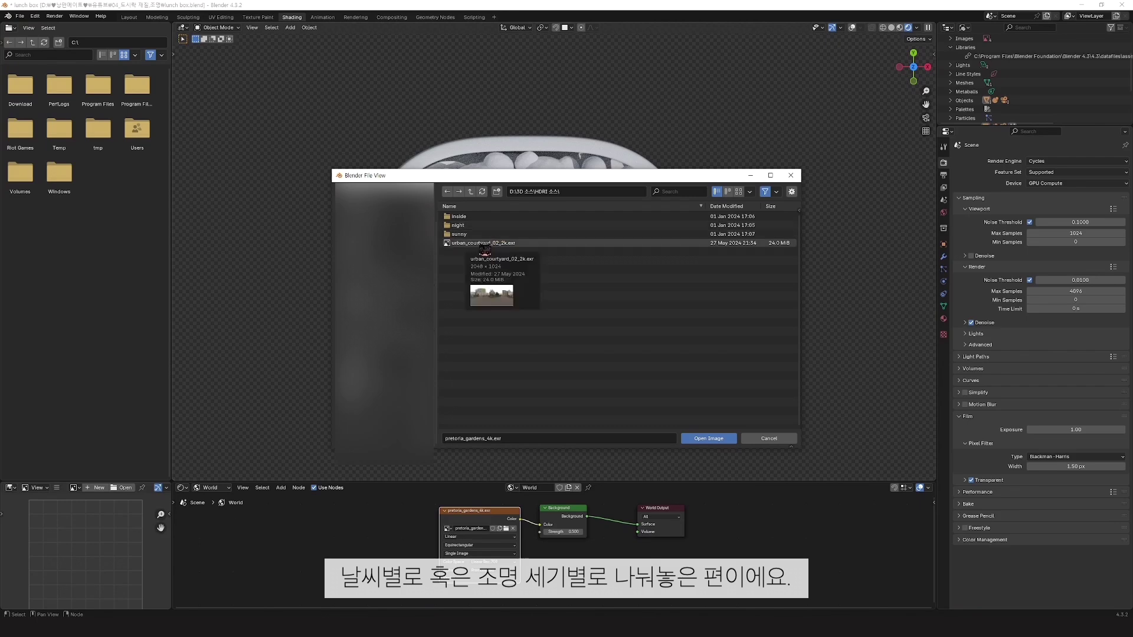
double_click(486, 243)
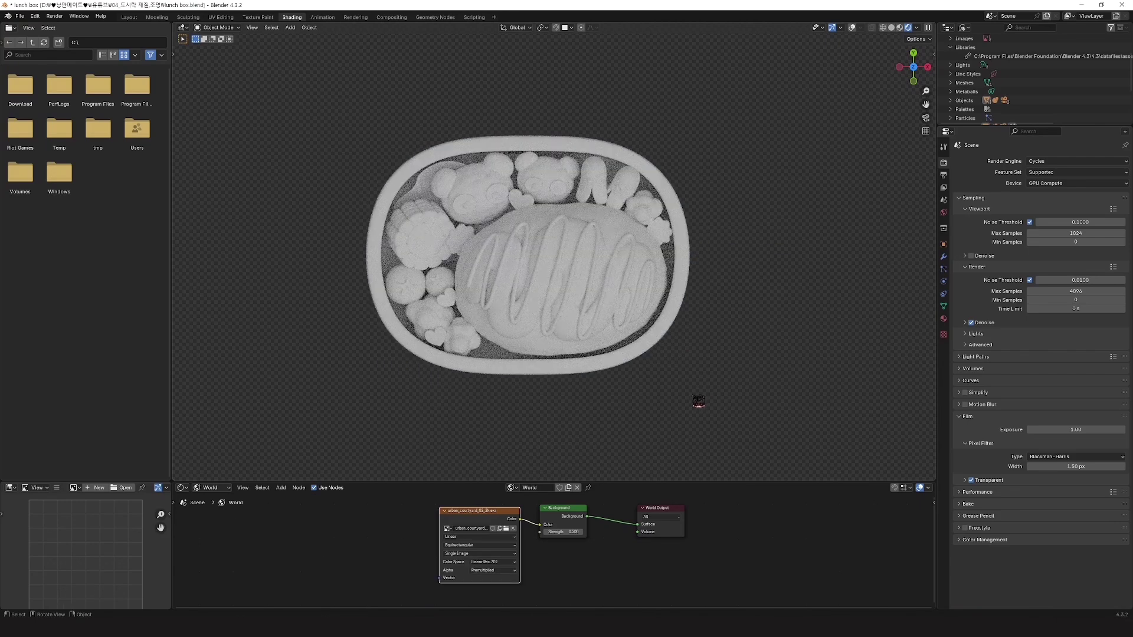
scroll(689, 428, up, 2)
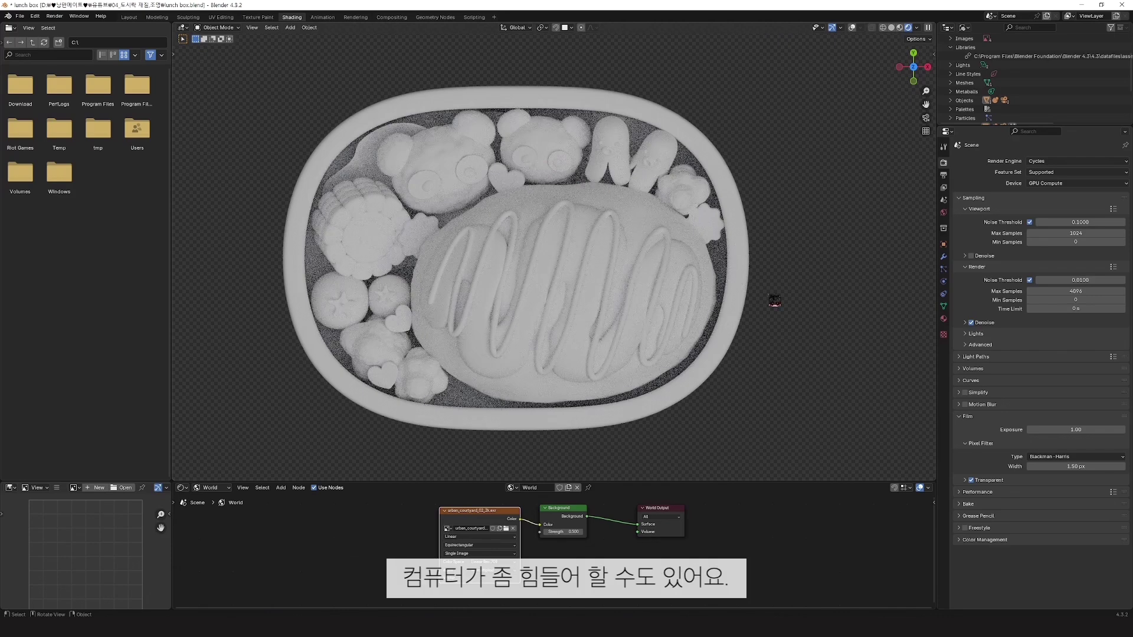
Step: Switch the viewport to Material Preview shading and set the shader editor's type back to Object
key(z)
click(784, 360)
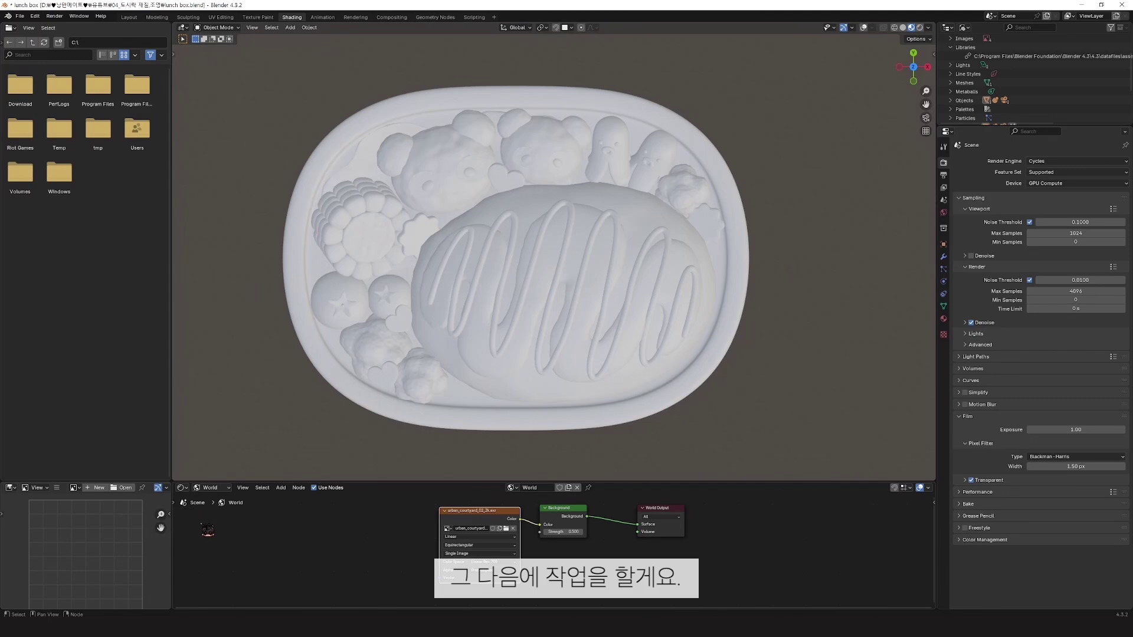
click(223, 488)
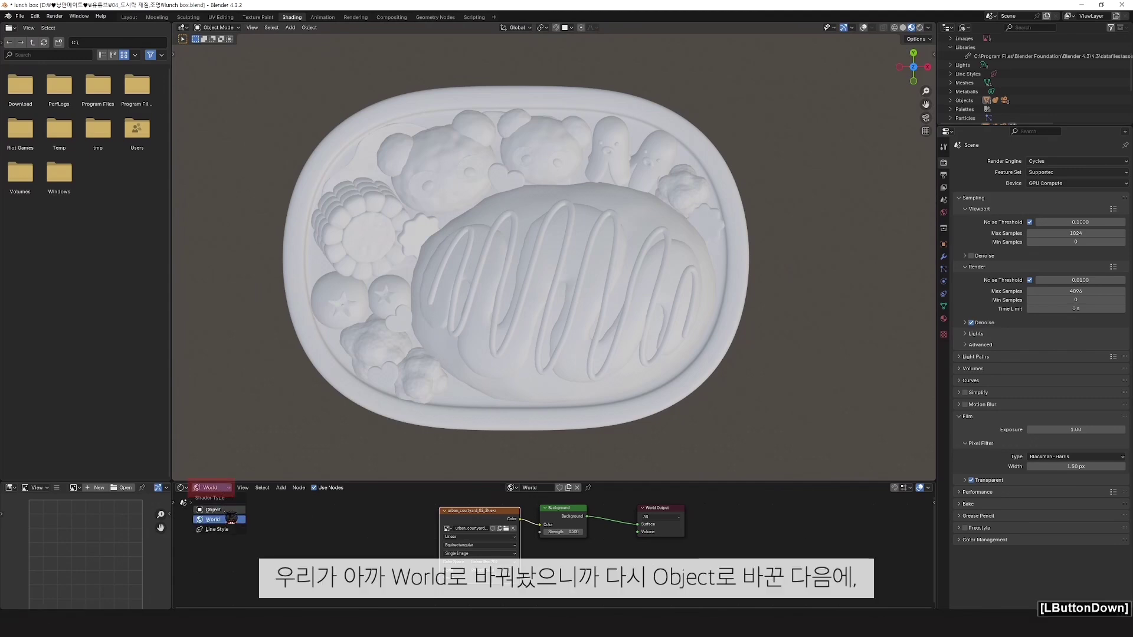
click(226, 511)
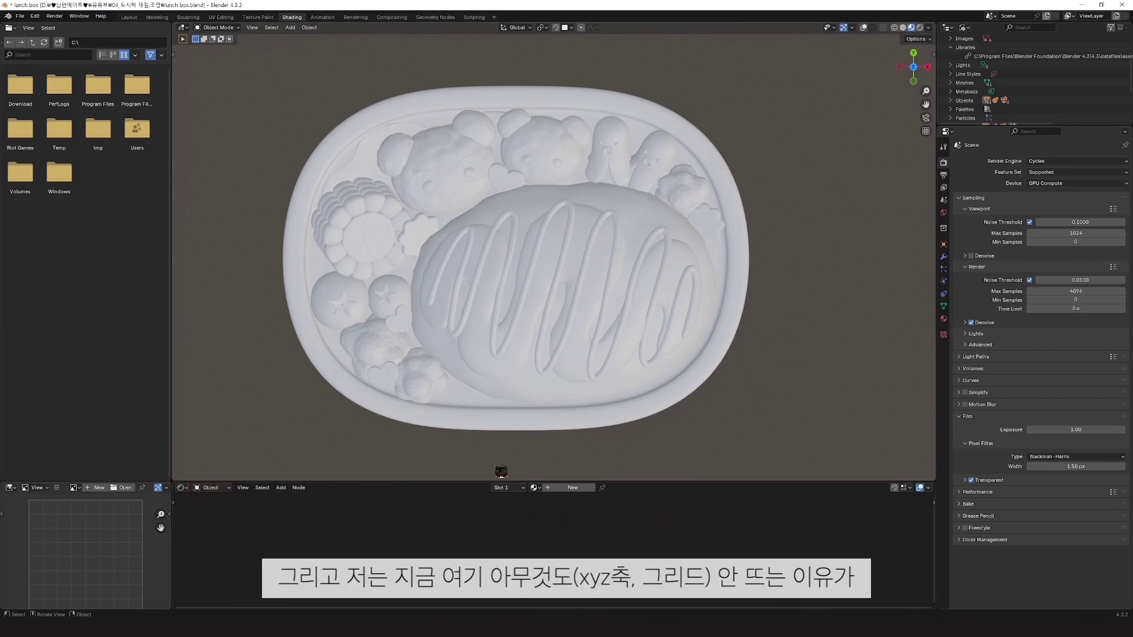
Step: Toggle the viewport's Show Overlays option off and on several times, leaving the grid, axes and camera outlines displayed
click(865, 28)
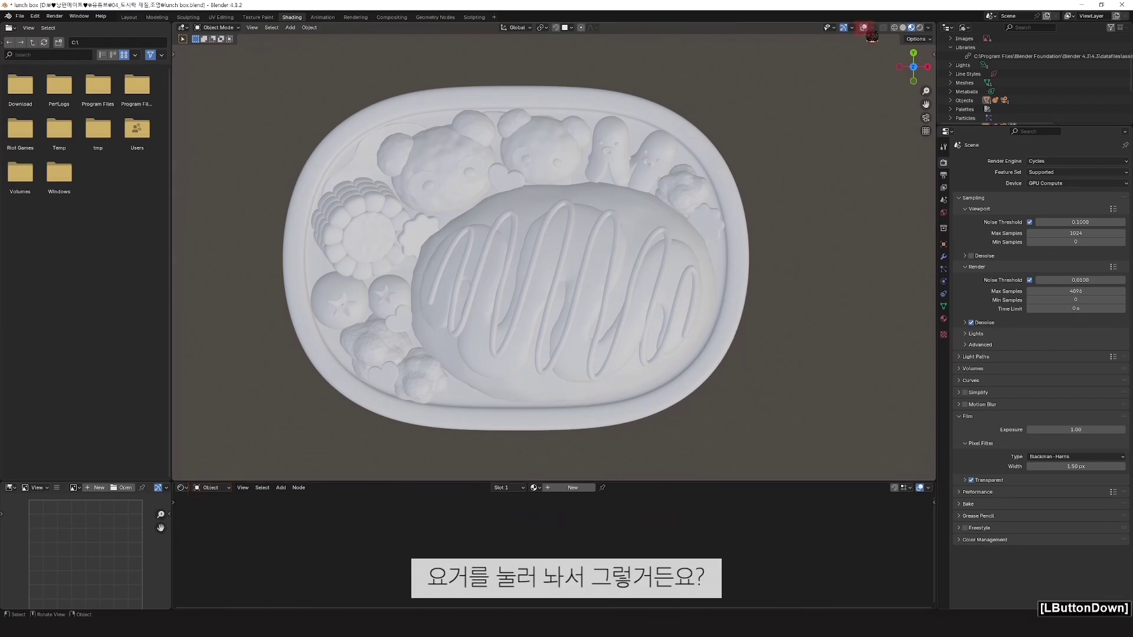
click(865, 28)
click(865, 28)
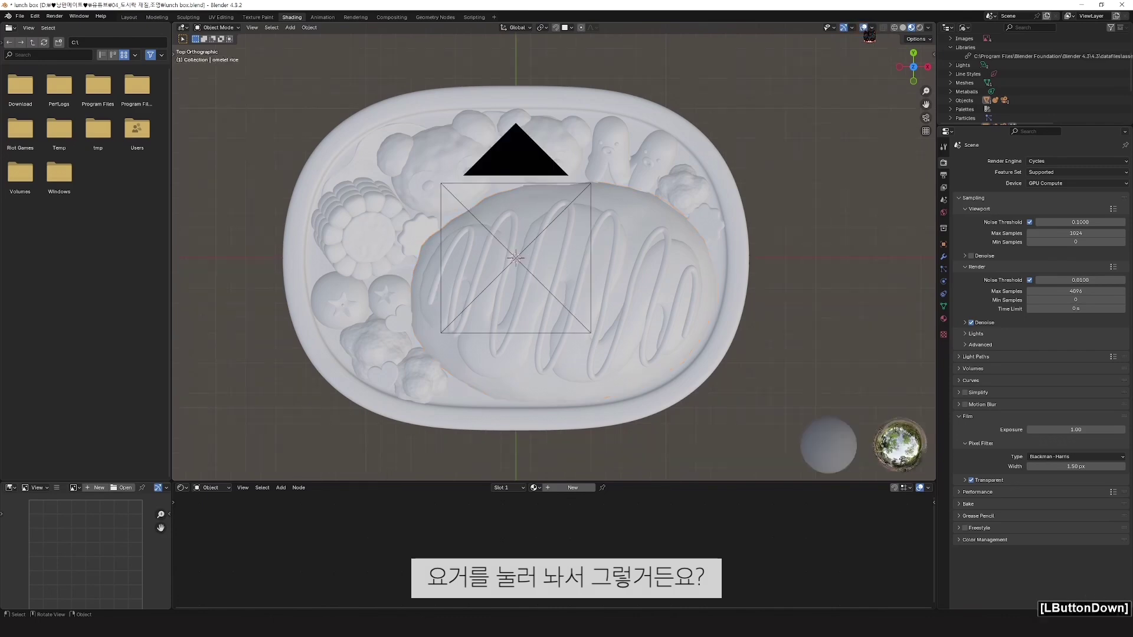
click(865, 28)
click(865, 28)
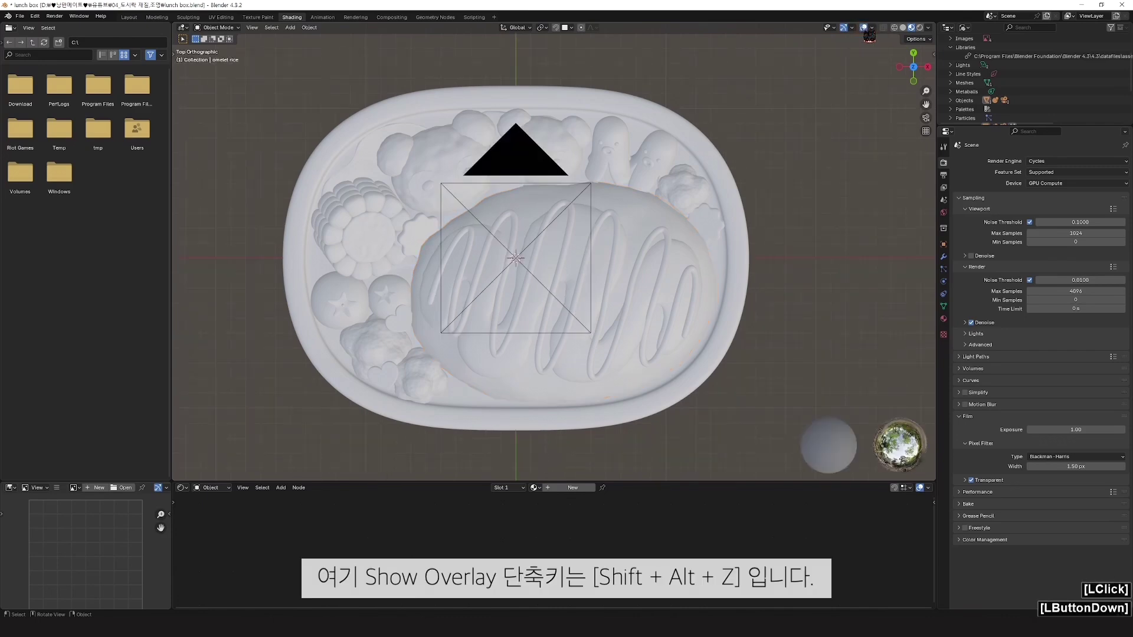
key(shift+alt+z)
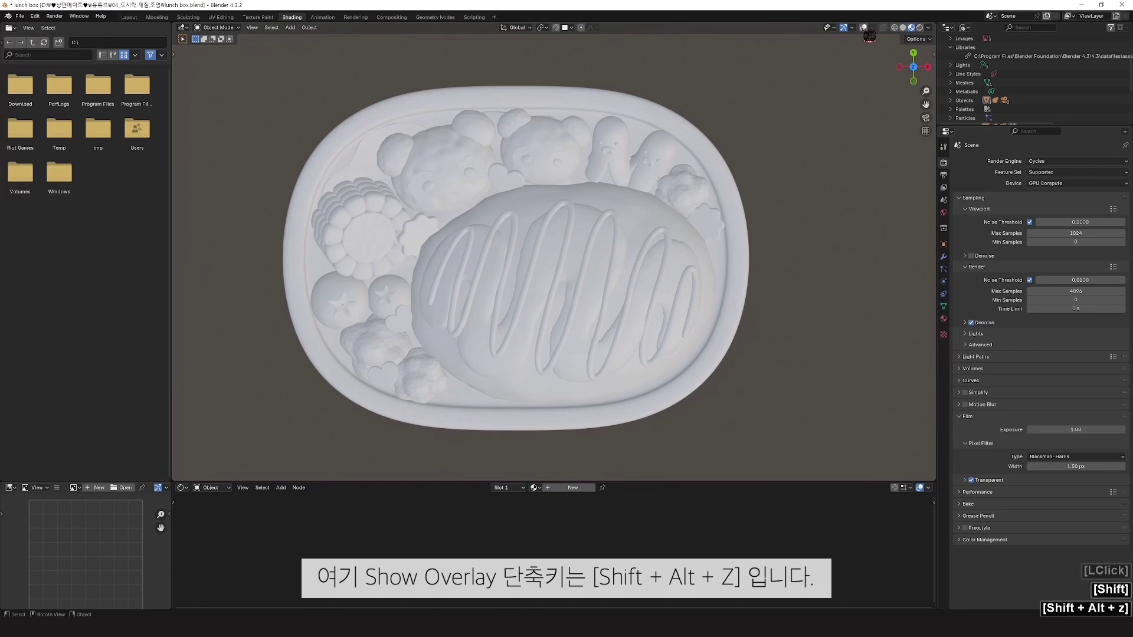
key(shift+alt+z)
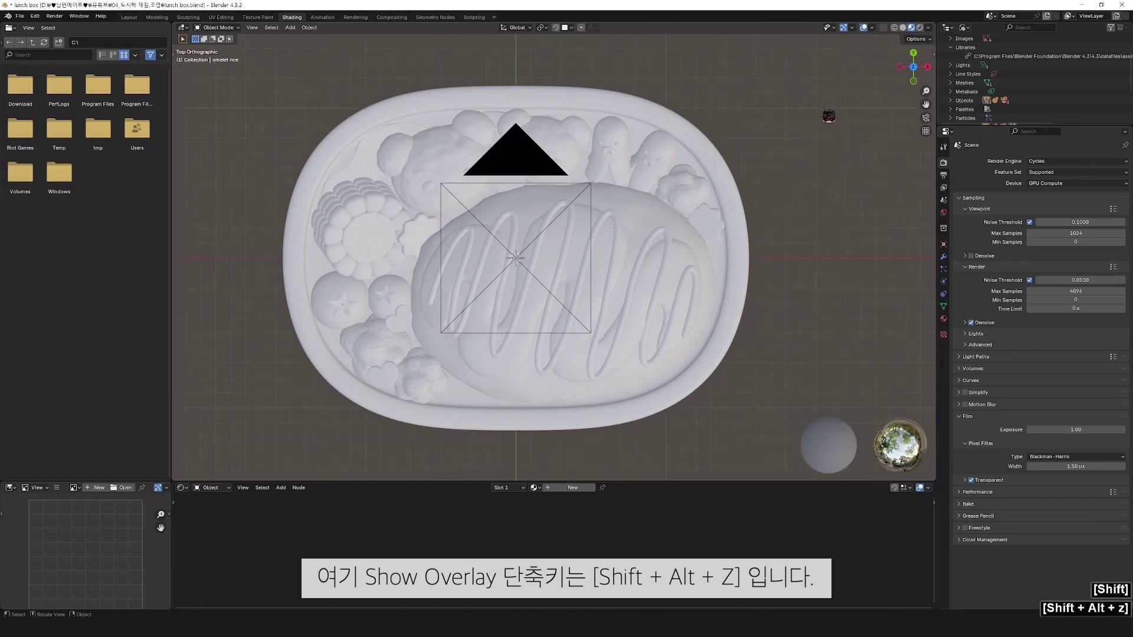
key(shift+alt+z)
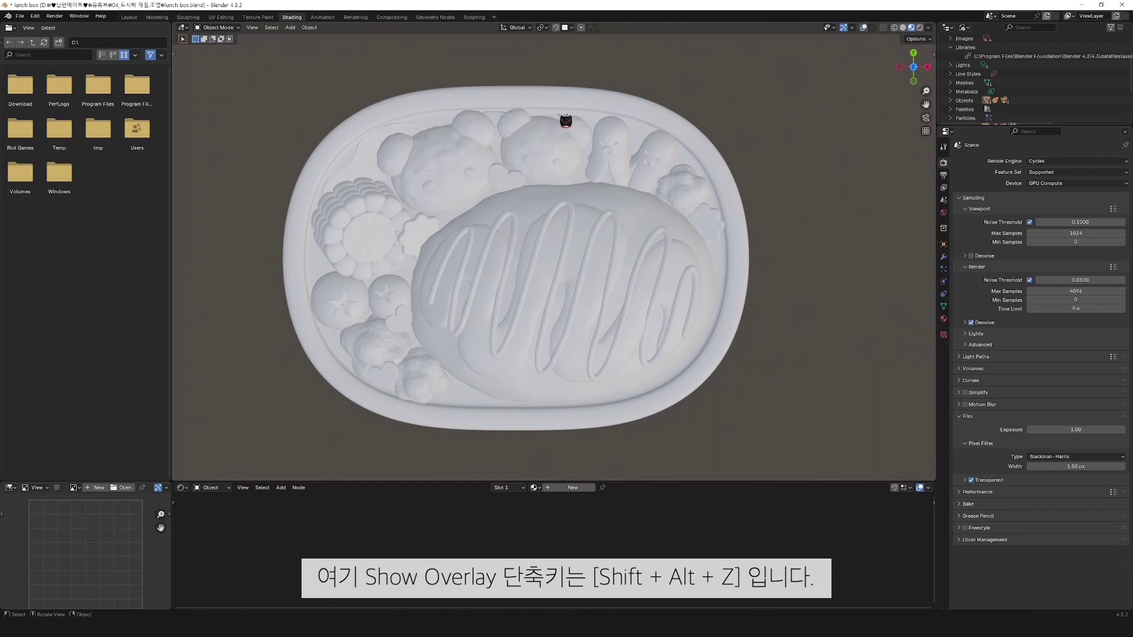
key(shift+alt+z)
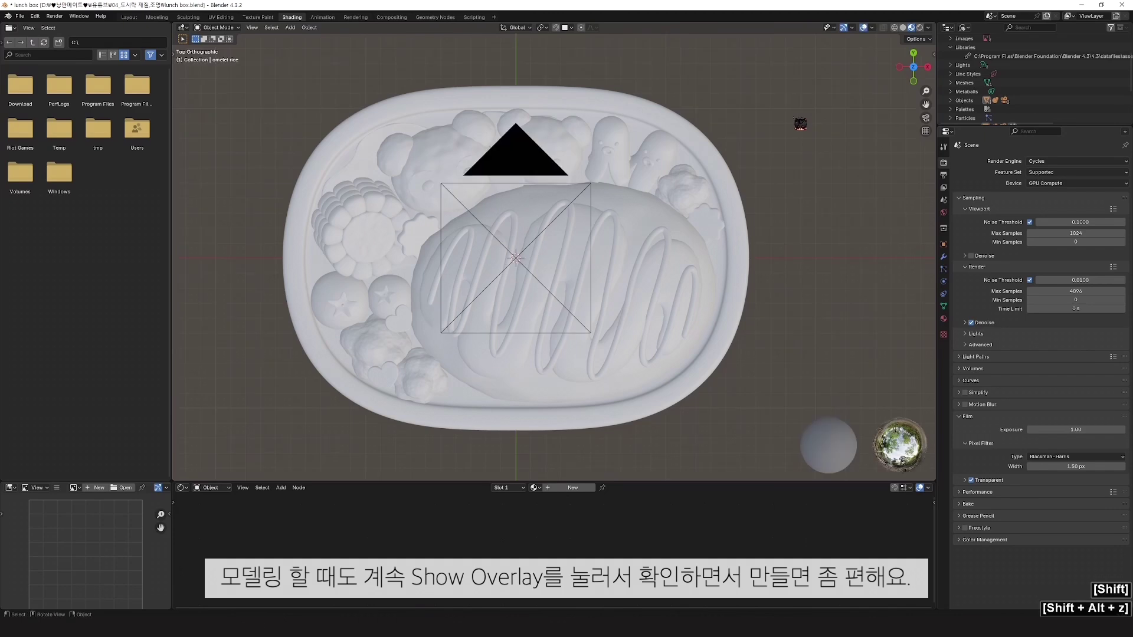
key(shift+alt+z)
key(shift+alt+z)
key(shift+alt+z)
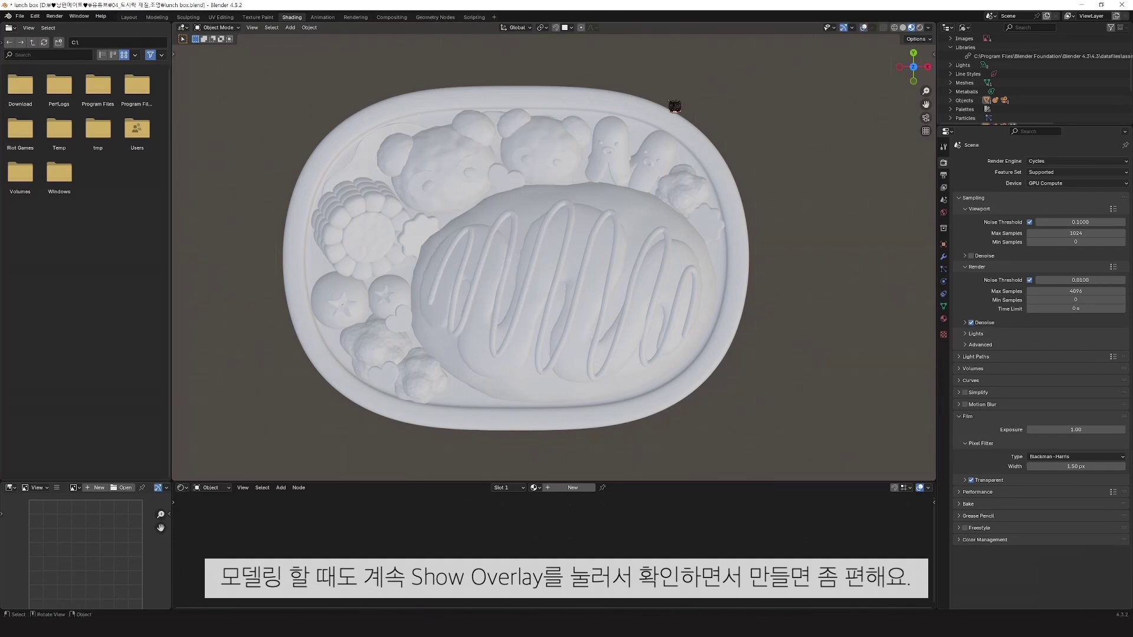
key(shift+alt+z)
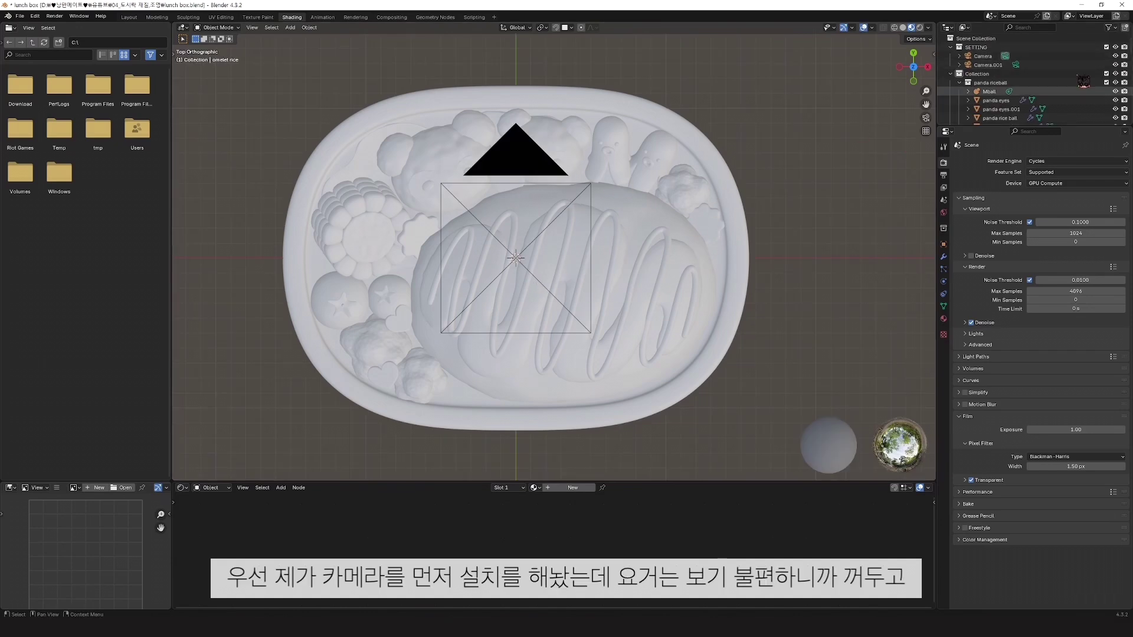
Step: Hide the SETTING collection with its two cameras in the viewport and select the omelet rice
click(1116, 47)
click(645, 220)
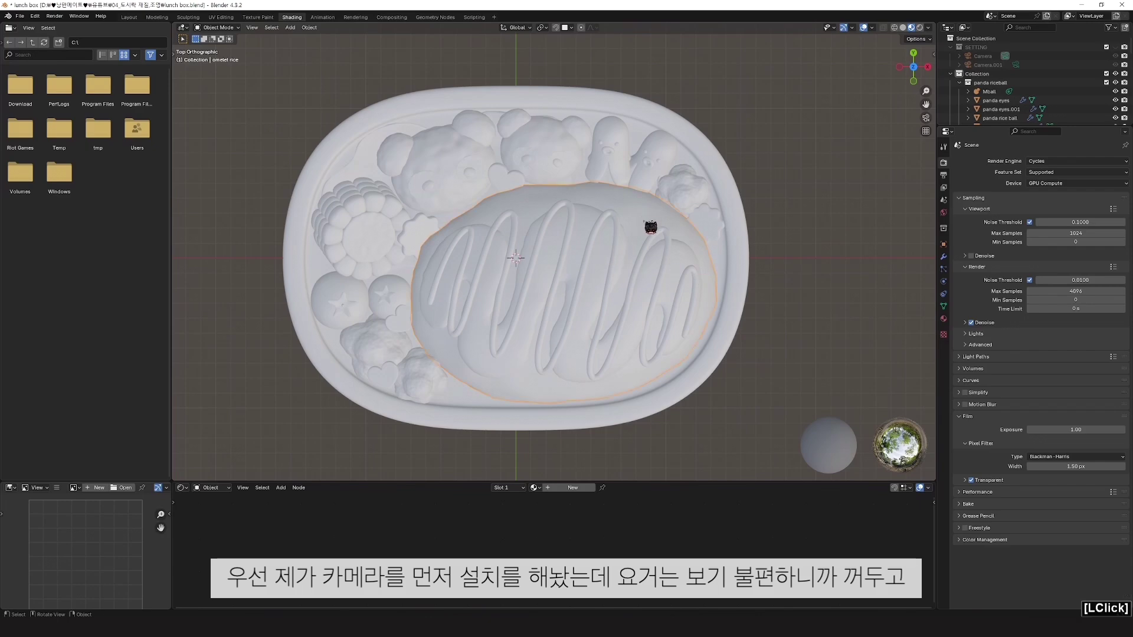
scroll(655, 259, up, 1)
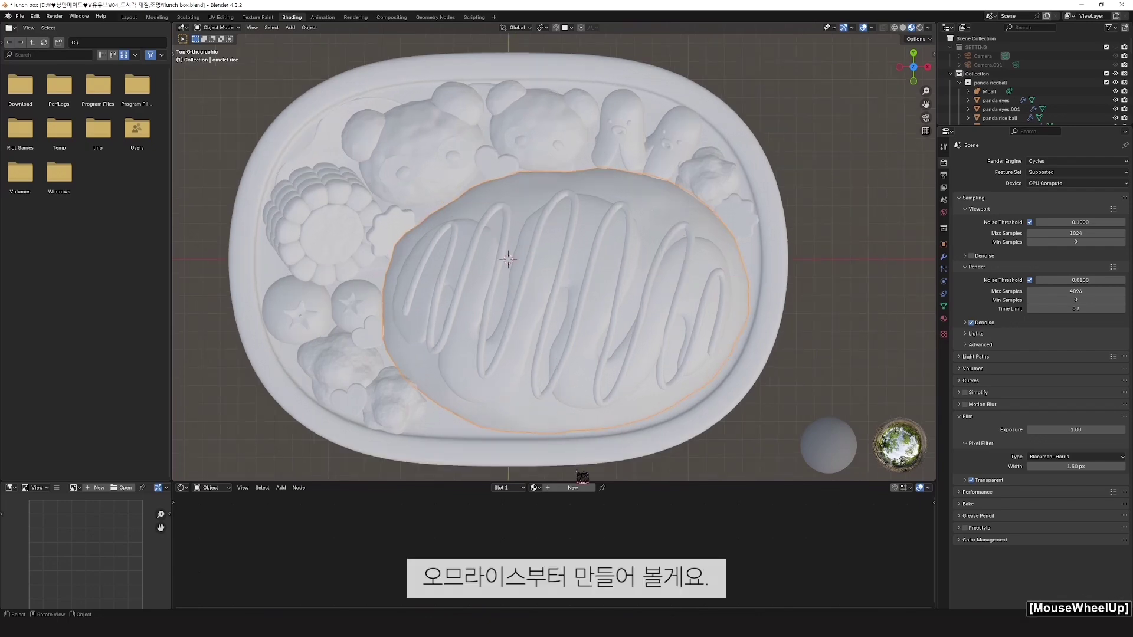
Step: Enlarge the shader editor area slightly and keep the omelet rice selected for its material
drag(582, 481, 584, 459)
scroll(689, 367, down, 1)
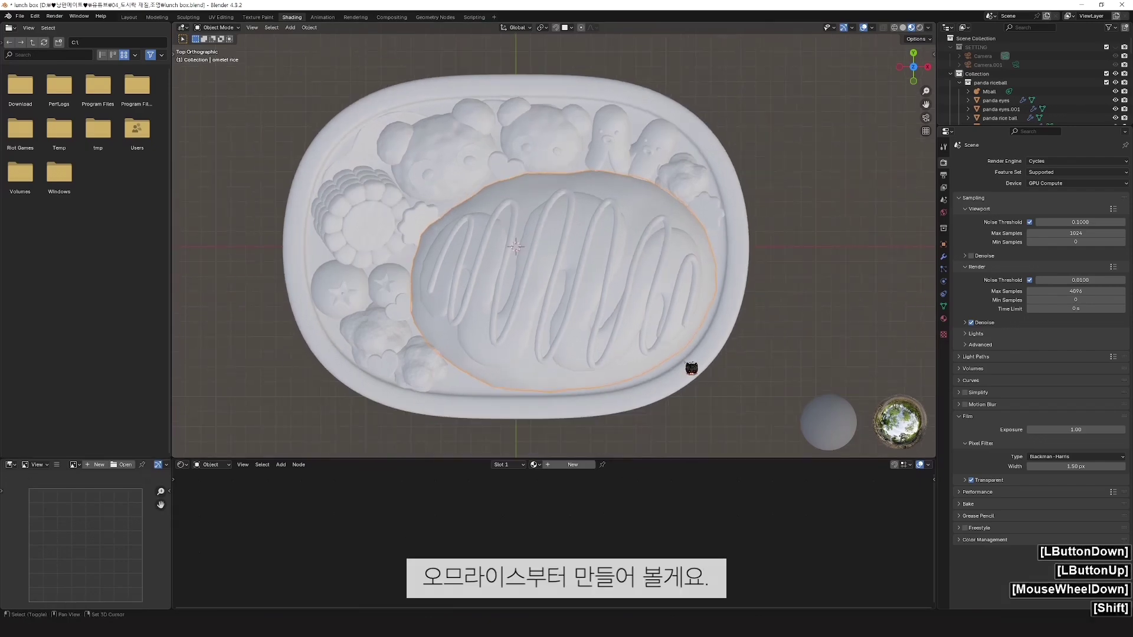
click(627, 202)
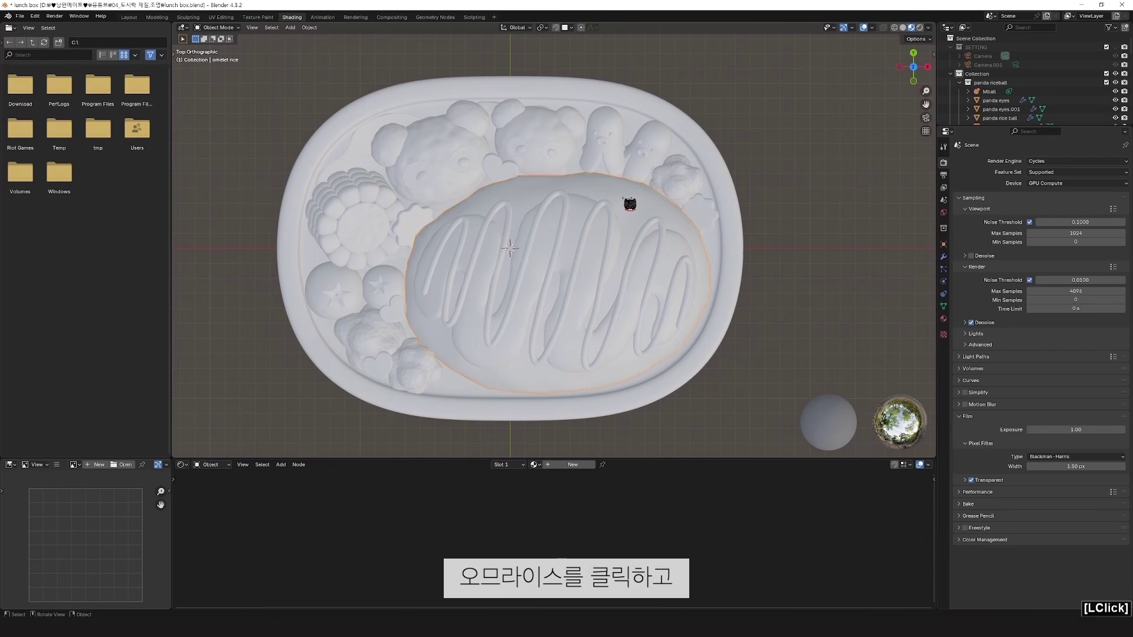
Step: Create a new material for the omelet rice and set its base color to a pale yellow
click(572, 465)
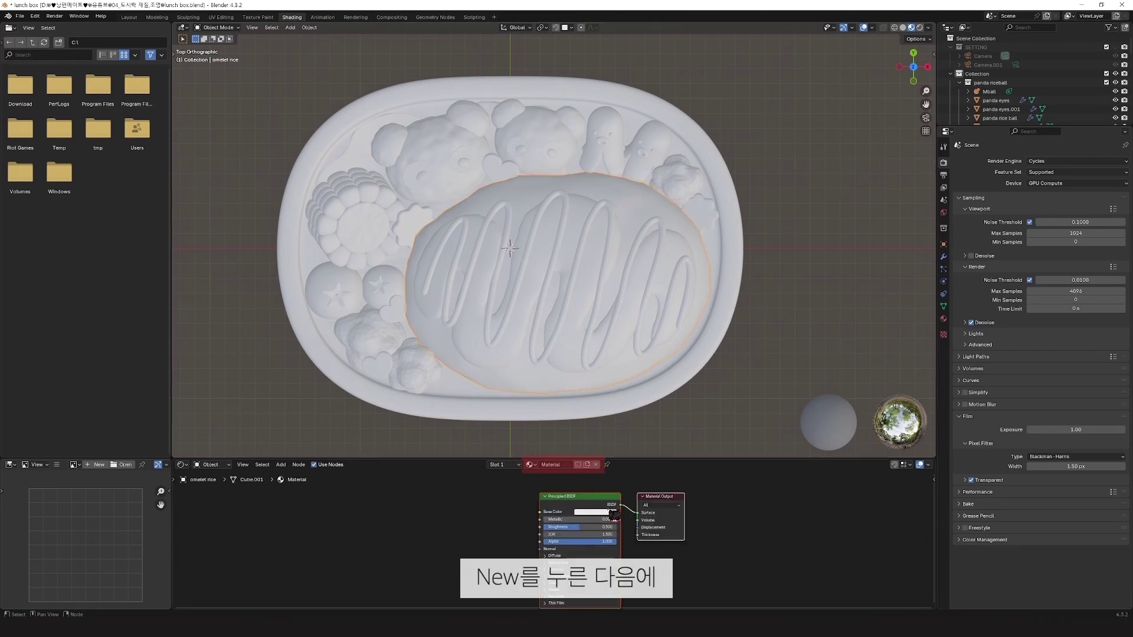
drag(637, 458, 638, 402)
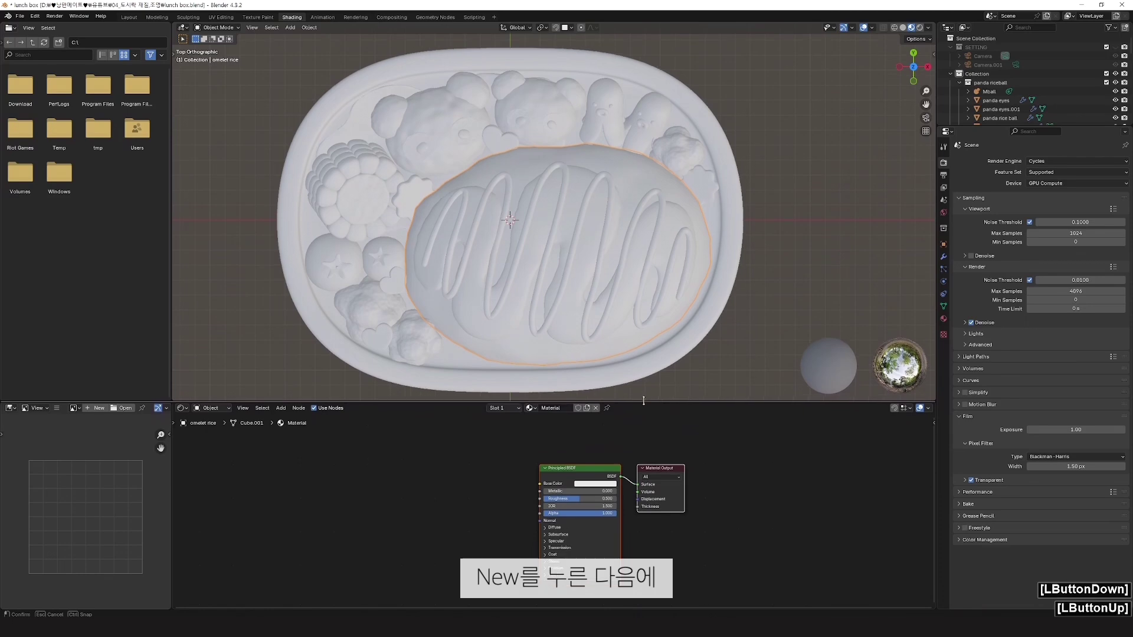
click(596, 484)
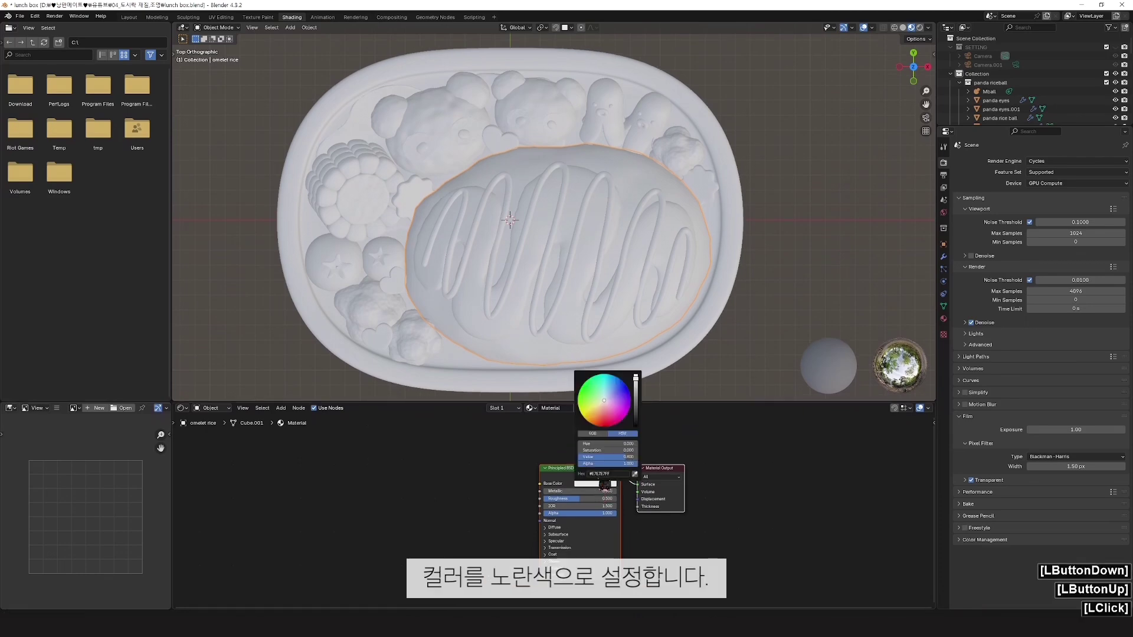
click(596, 406)
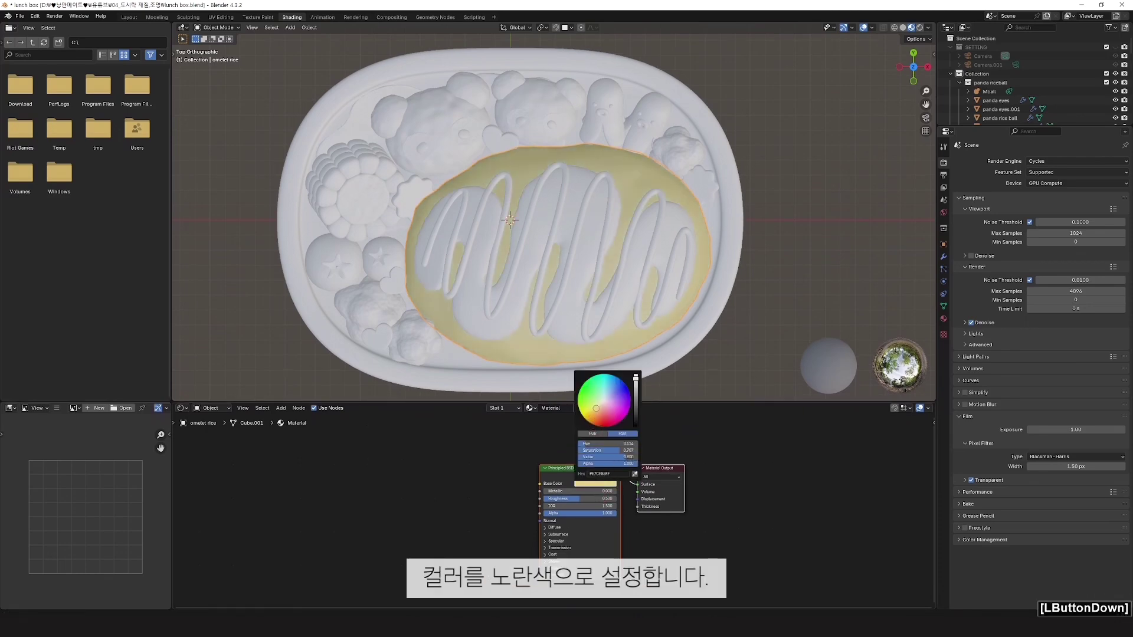
drag(596, 408, 597, 410)
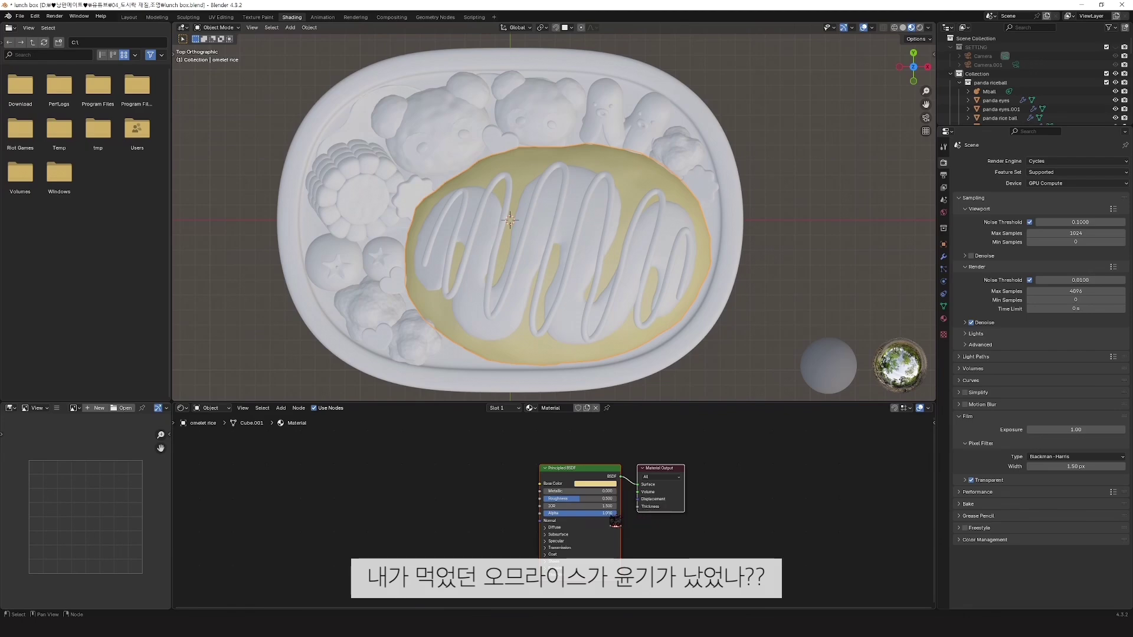
Step: Lower the omelet rice material's roughness to 0.195 for a glossier surface
click(587, 500)
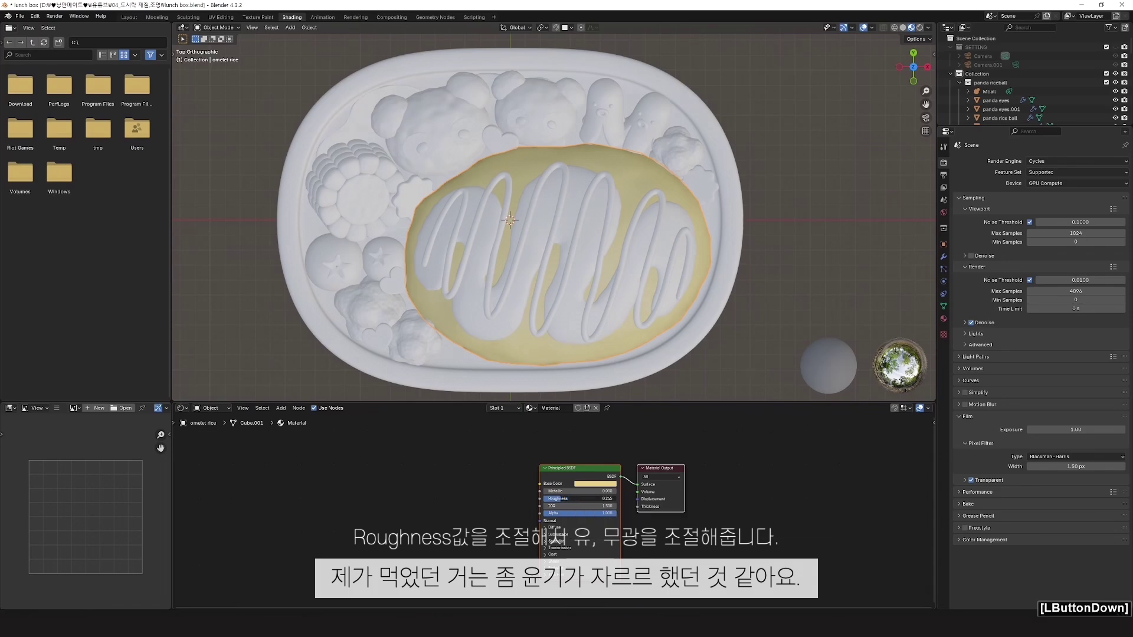
drag(587, 500, 569, 500)
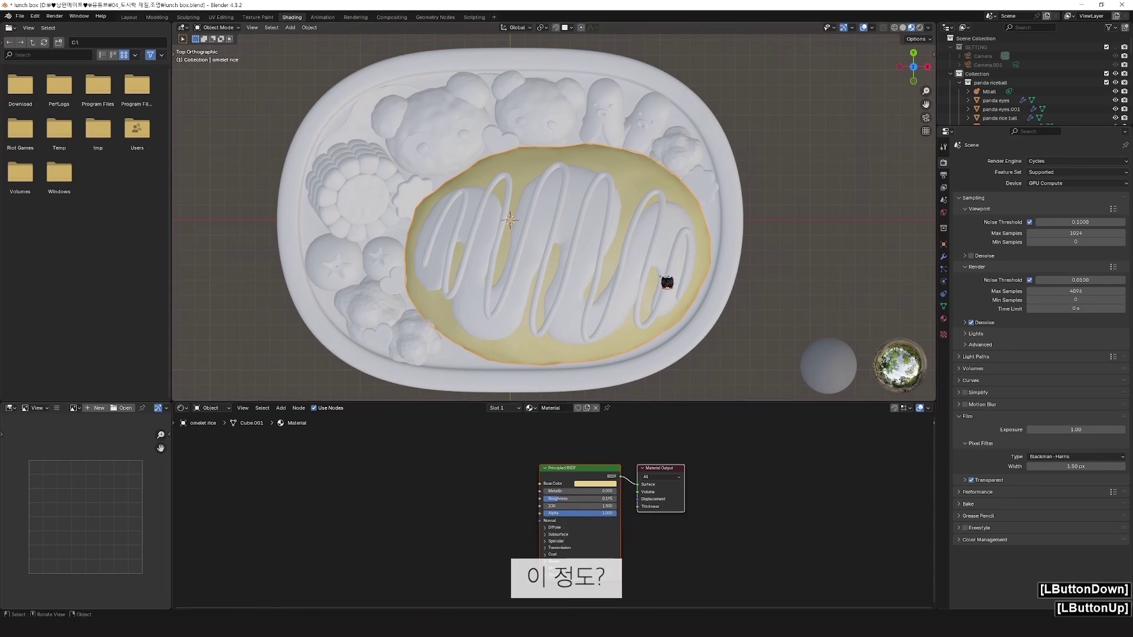
middle_drag(692, 335, 724, 269)
shift+middle_drag(697, 310, 720, 262)
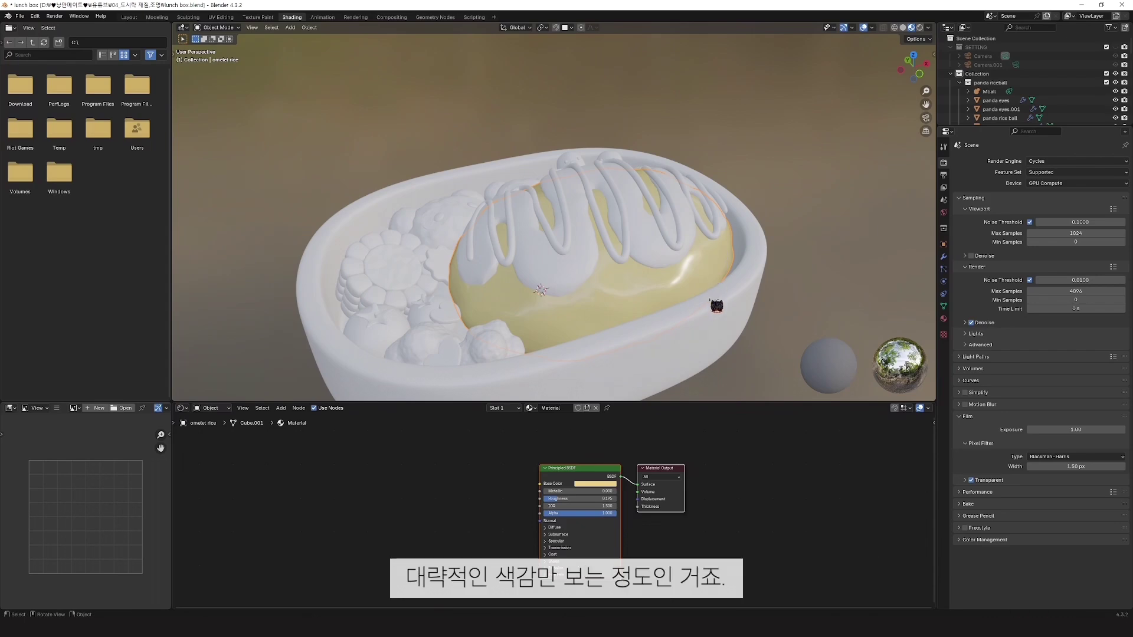
Step: Switch the viewport to Rendered shading and examine the omelet rice's gloss and color up close
key(z)
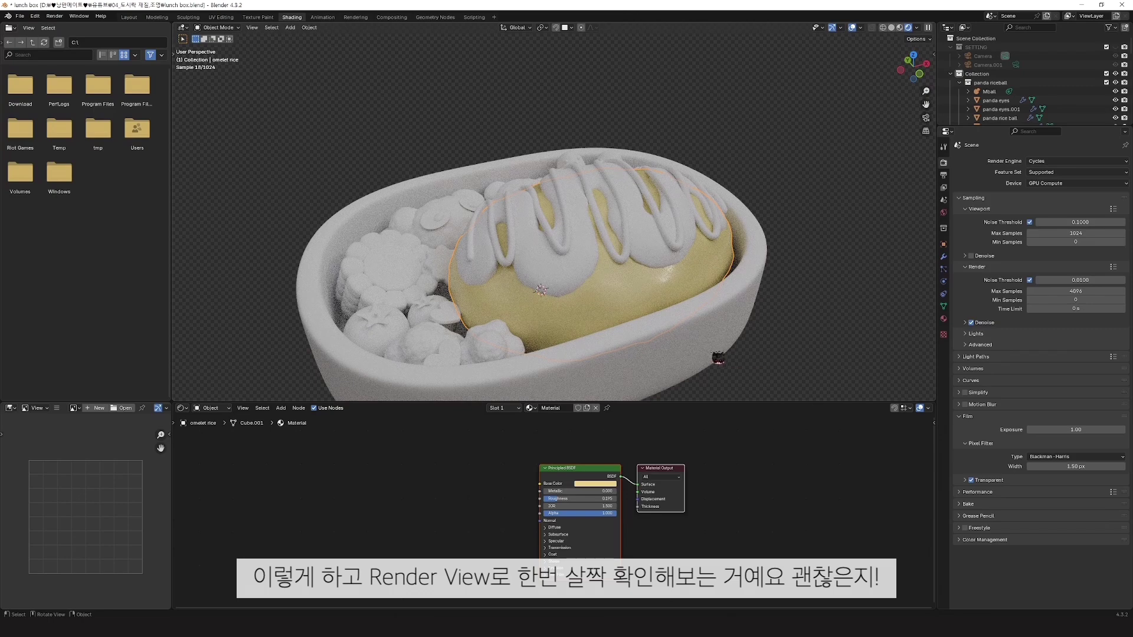
scroll(718, 358, up, 3)
shift+middle_drag(725, 326, 723, 314)
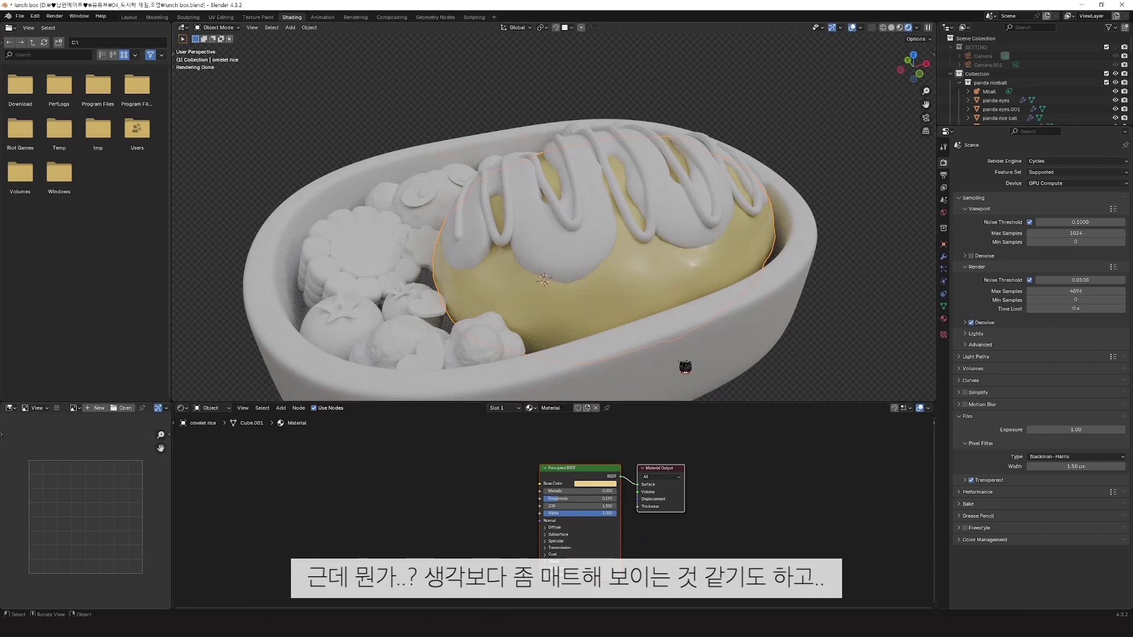
scroll(628, 542, up, 2)
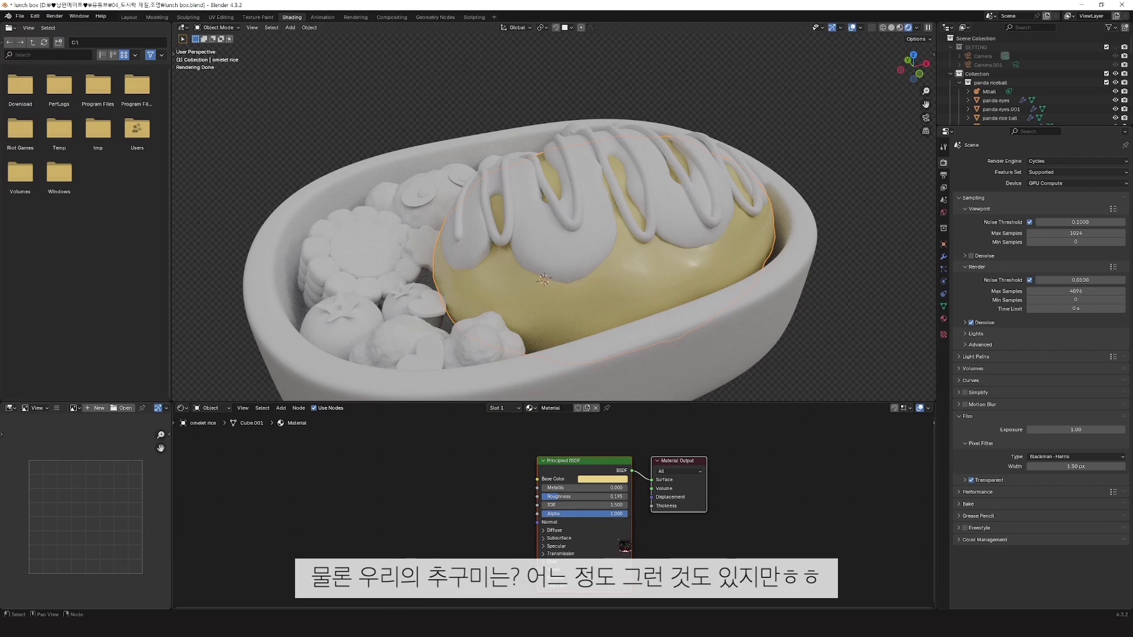
Step: Expand the Subsurface settings of the omelet rice's Principled BSDF and set the weight to 0.064
scroll(624, 544, up, 6)
shift+middle_drag(624, 544, 605, 489)
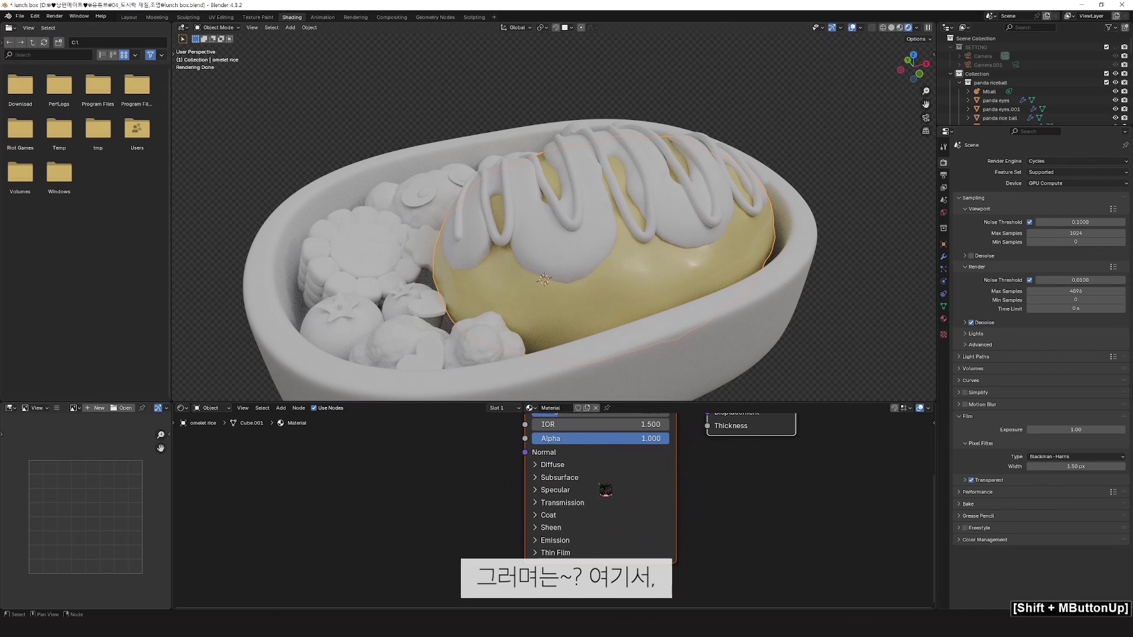
click(567, 479)
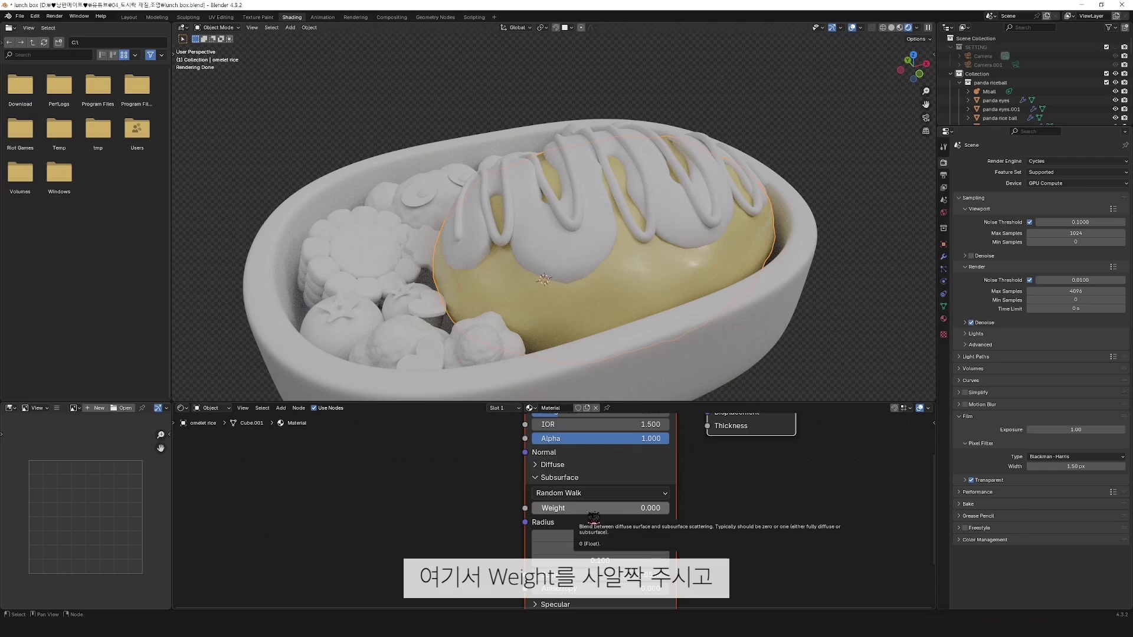
drag(590, 510, 590, 510)
drag(600, 508, 624, 508)
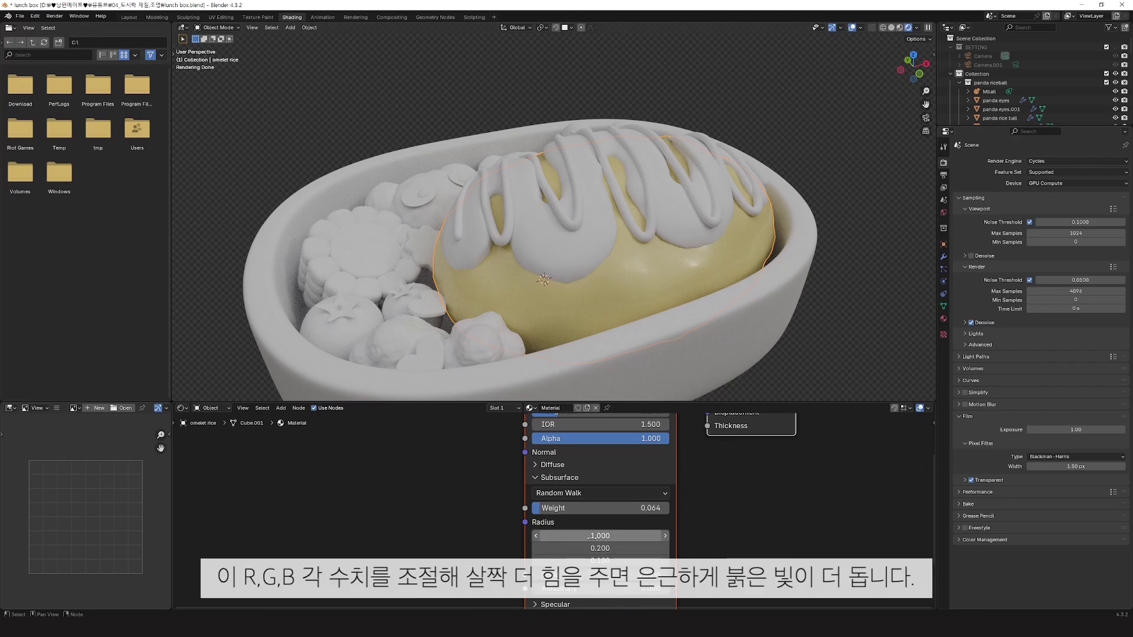
Step: Try raising the omelet rice's red subsurface radius to 13.5 and compare it with a subsurface weight of 0.495
click(592, 535)
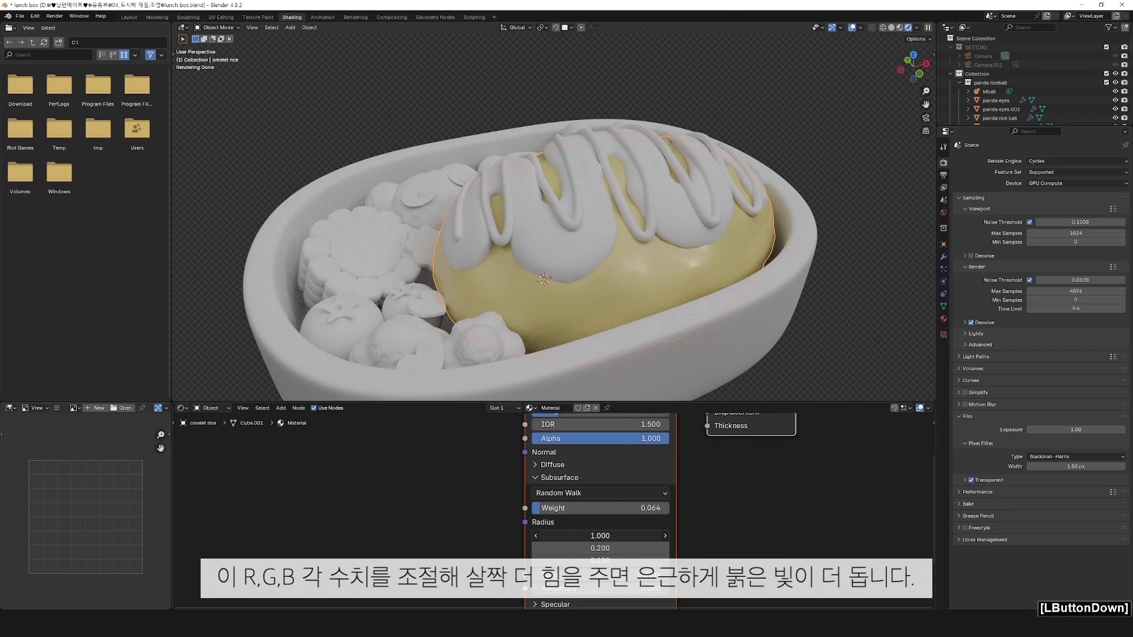
drag(592, 536, 614, 536)
drag(600, 536, 793, 535)
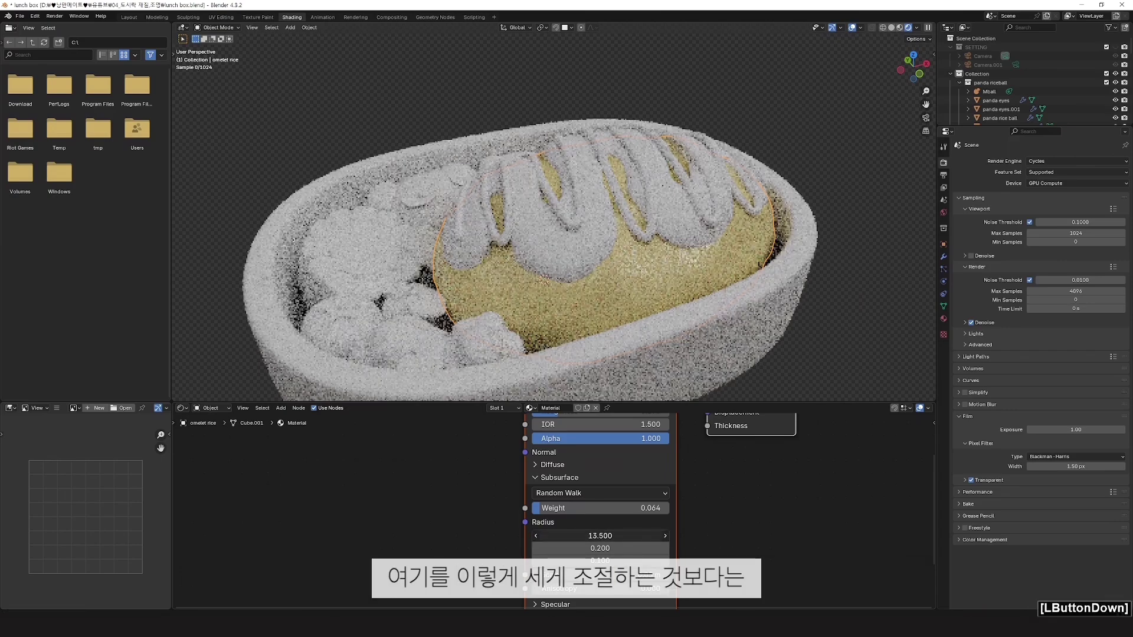
drag(600, 536, 637, 511)
key(ctrl+z)
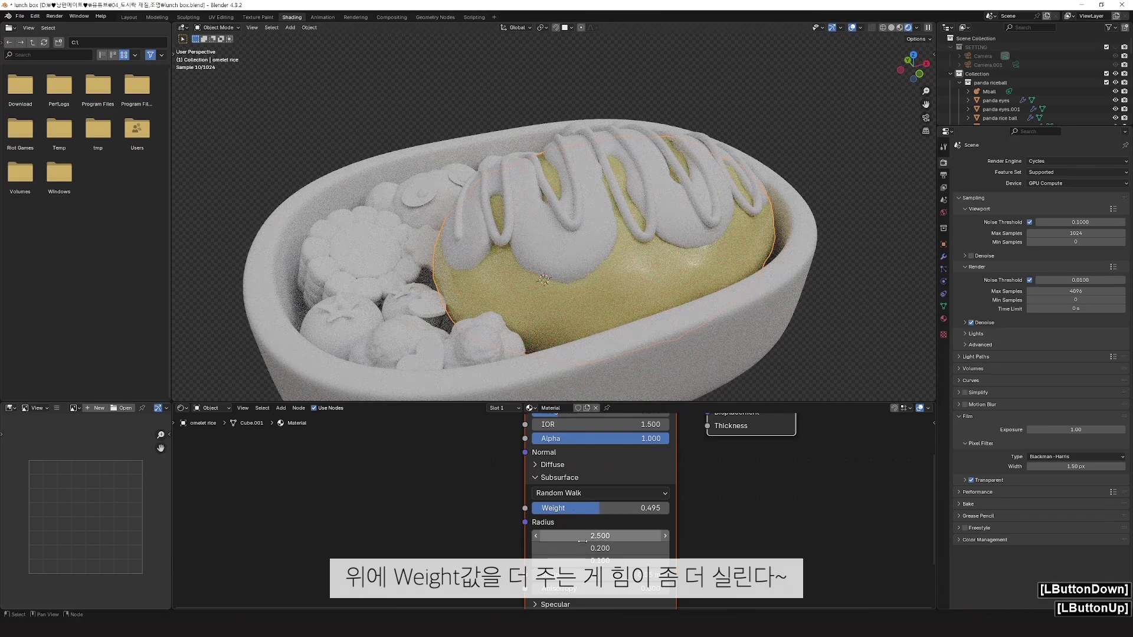
Step: Set the omelet rice's subsurface weight to 0.132 and its red radius to 3.7
drag(583, 535, 599, 509)
key(ctrl+z)
key(ctrl+z)
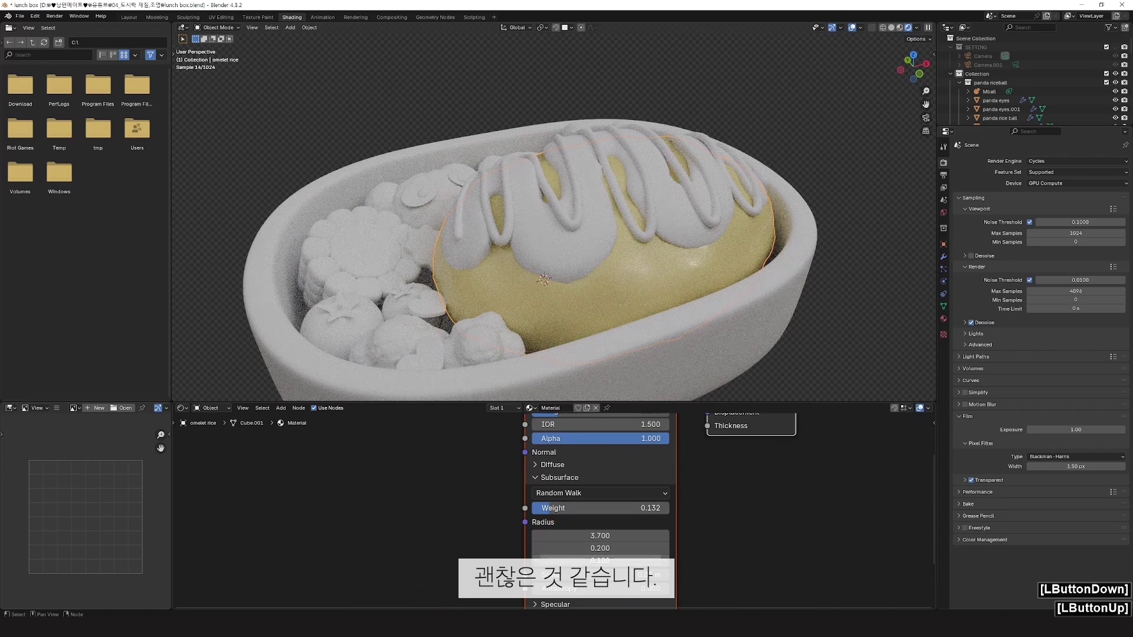
Step: Set the omelet rice's blue subsurface radius to 0 and its red radius to 4.1
drag(600, 560, 593, 561)
key(ctrl+shift+z)
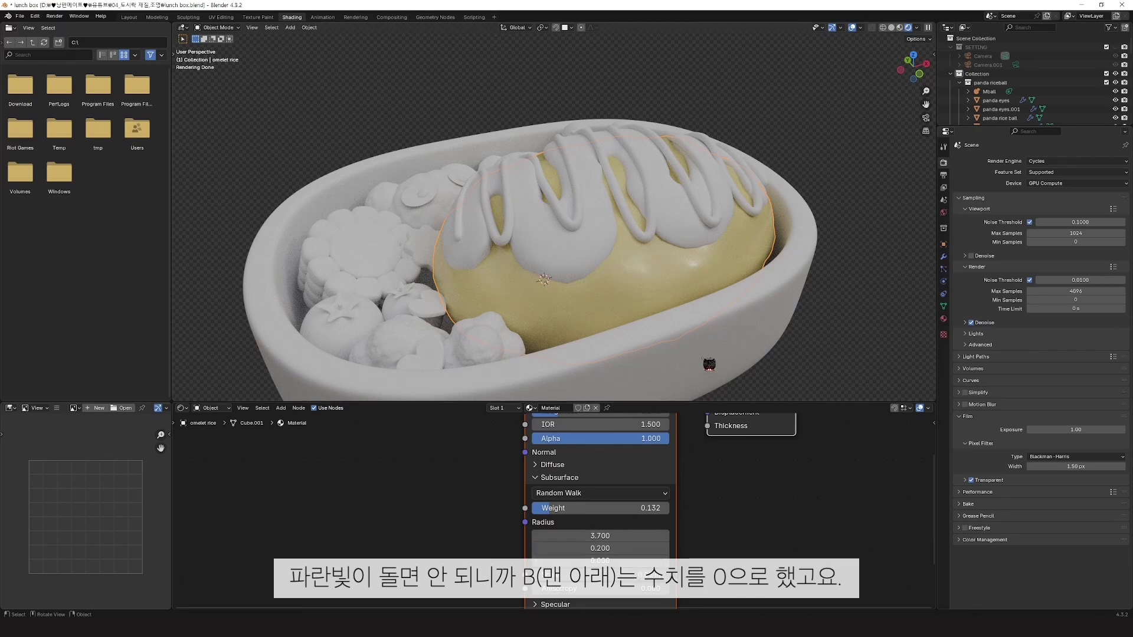
middle_drag(717, 353, 692, 354)
drag(601, 536, 624, 537)
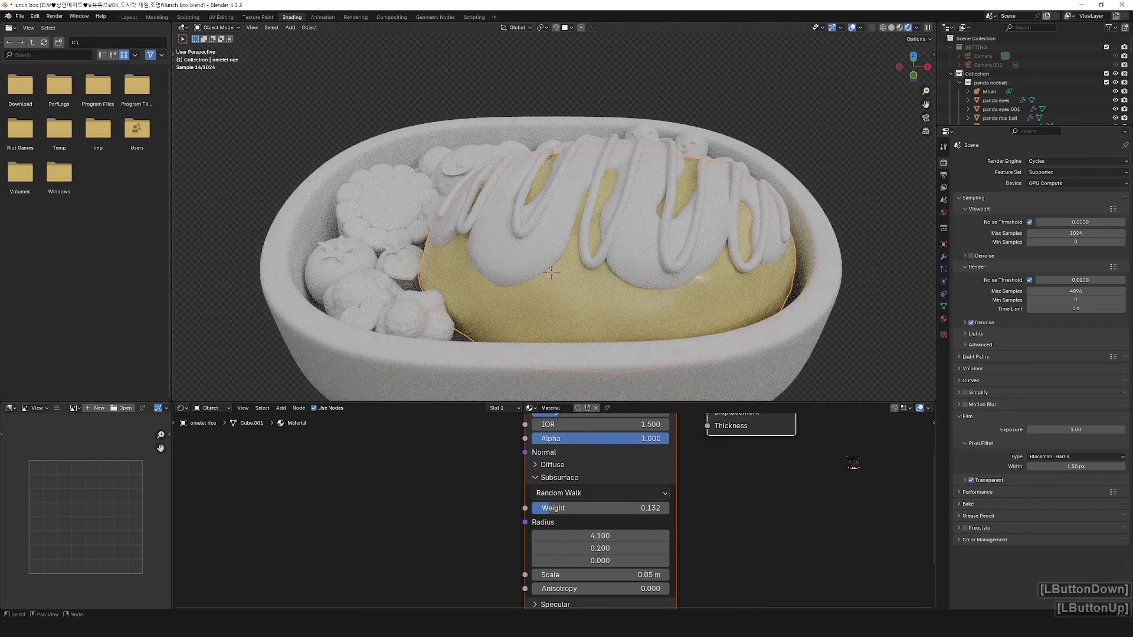
middle_drag(651, 333, 662, 341)
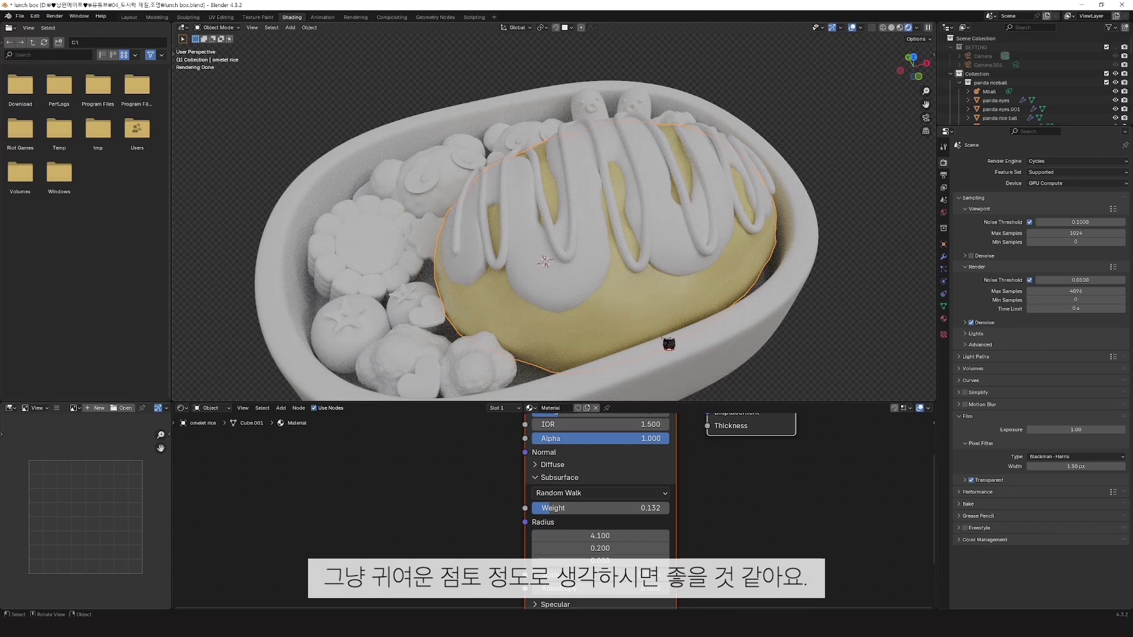
Step: Rename the omelet rice's material as 오므라이스
click(598, 290)
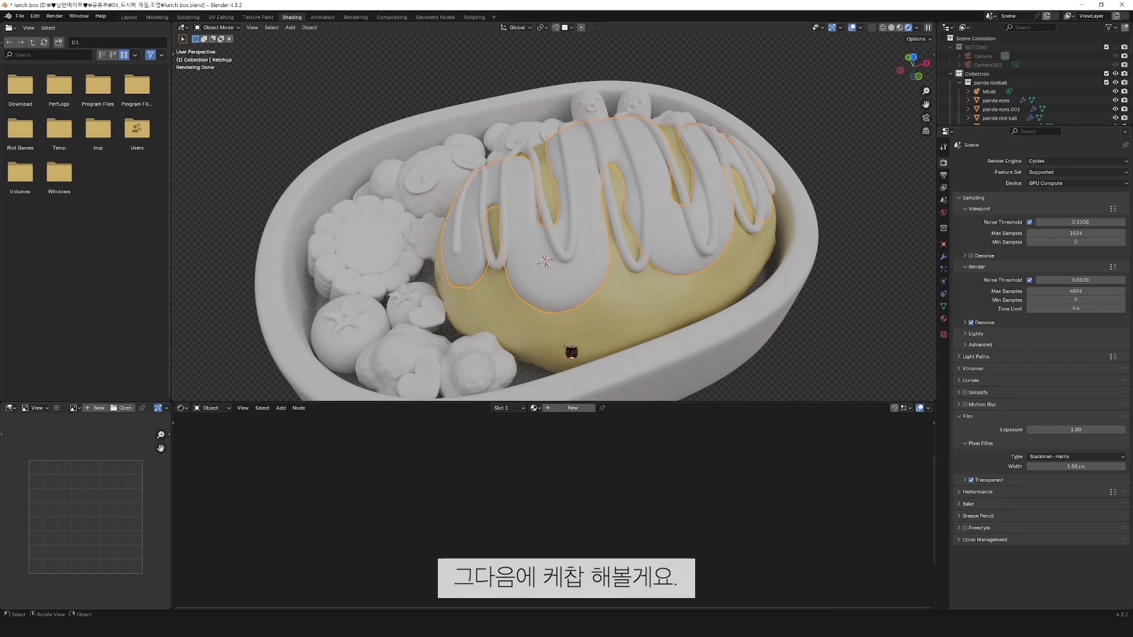
click(587, 330)
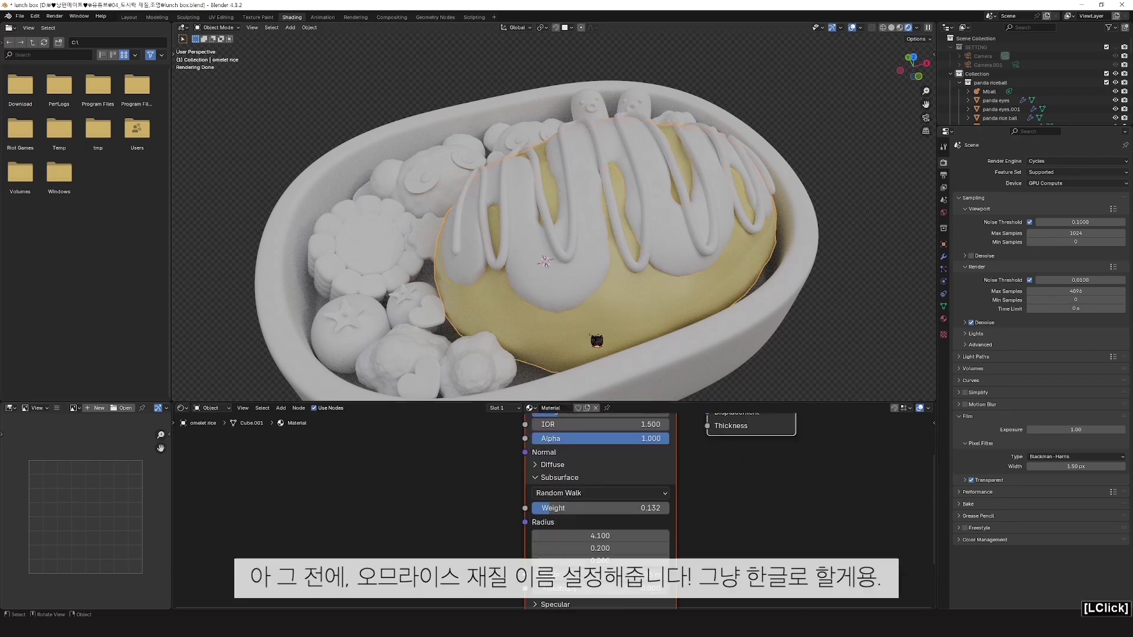
click(566, 408)
key(Hangul)
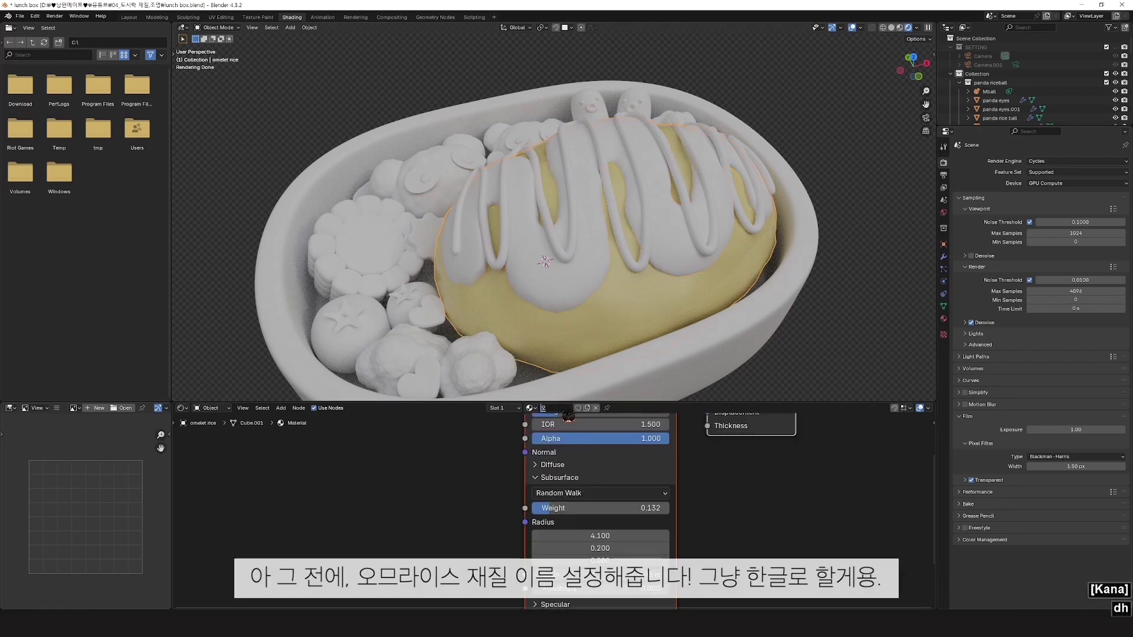
text(오므라이스)
key(Return)
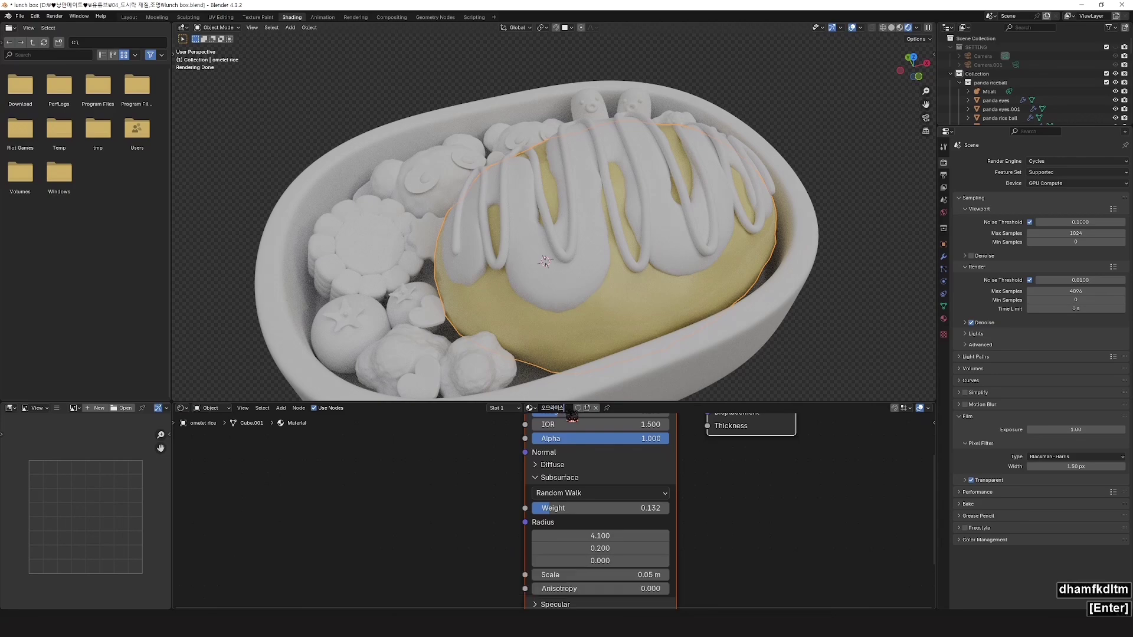
Step: Create a new material for the ketchup and name it 케찹
click(589, 324)
click(590, 324)
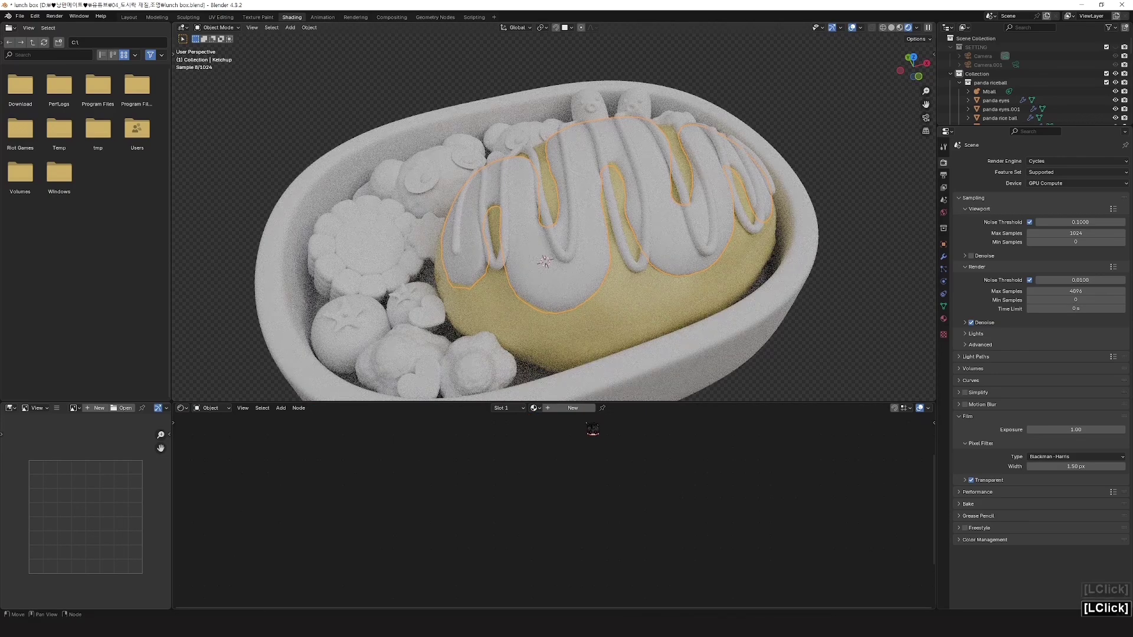
click(573, 408)
double_click(550, 408)
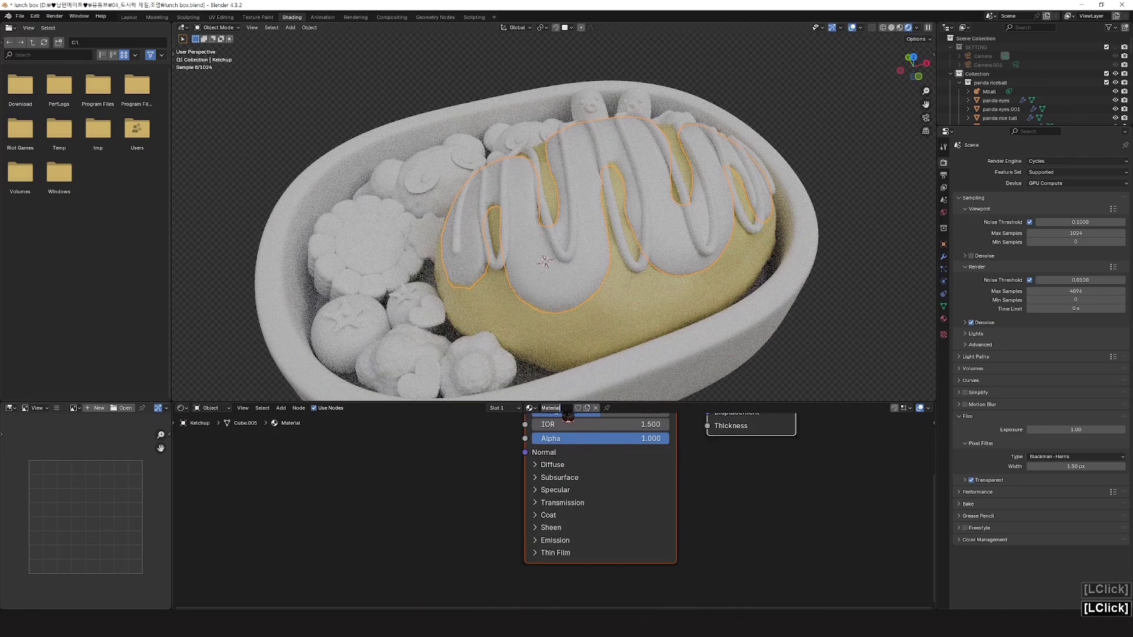
text(케찹)
key(Return)
Step: Set the ketchup material's base color to a saturated red
shift+middle_drag(614, 437, 547, 531)
click(580, 481)
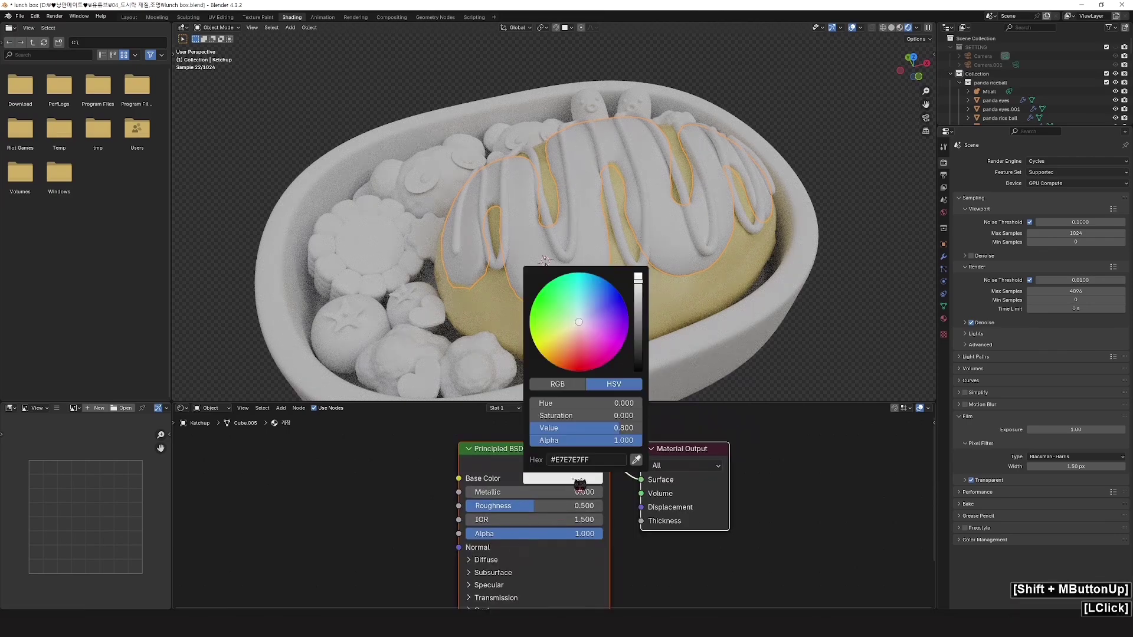
click(586, 370)
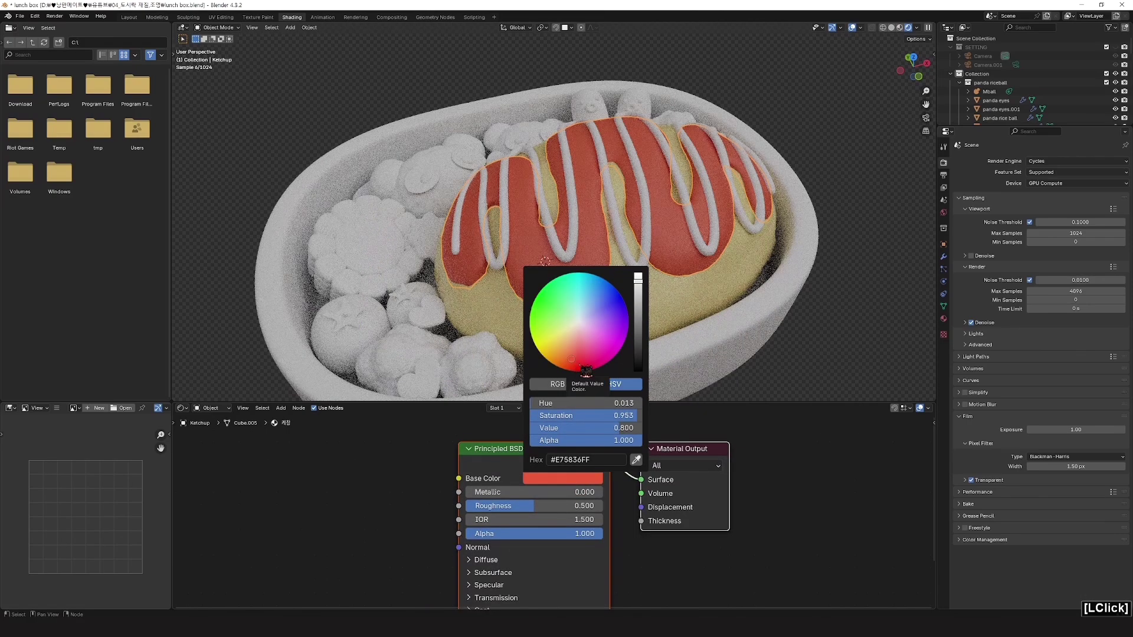
click(560, 478)
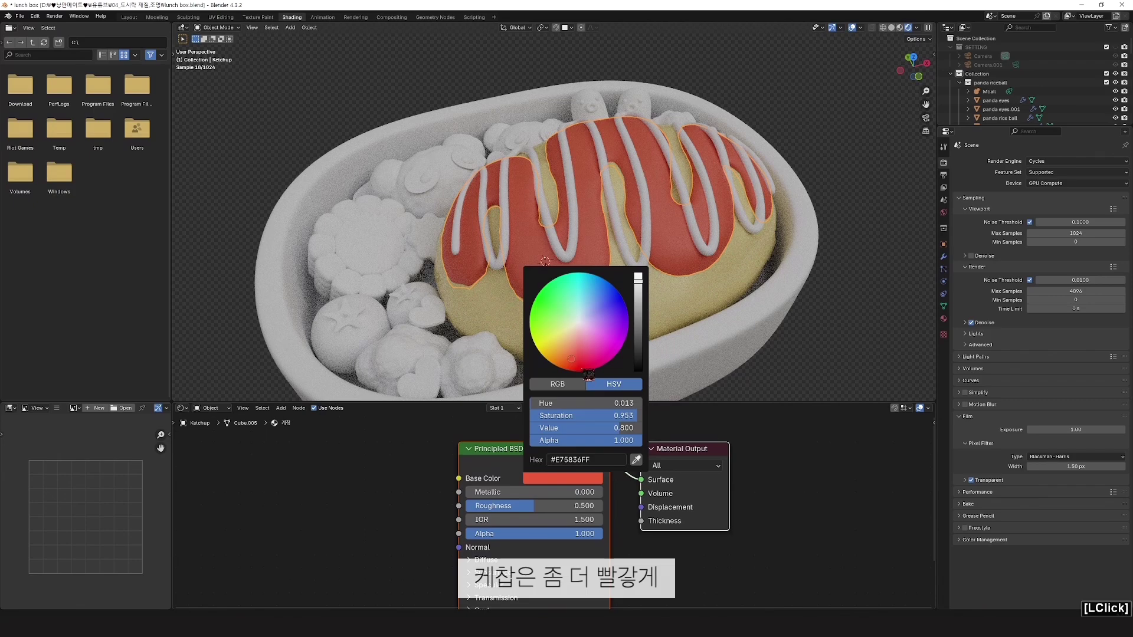
drag(576, 359, 575, 358)
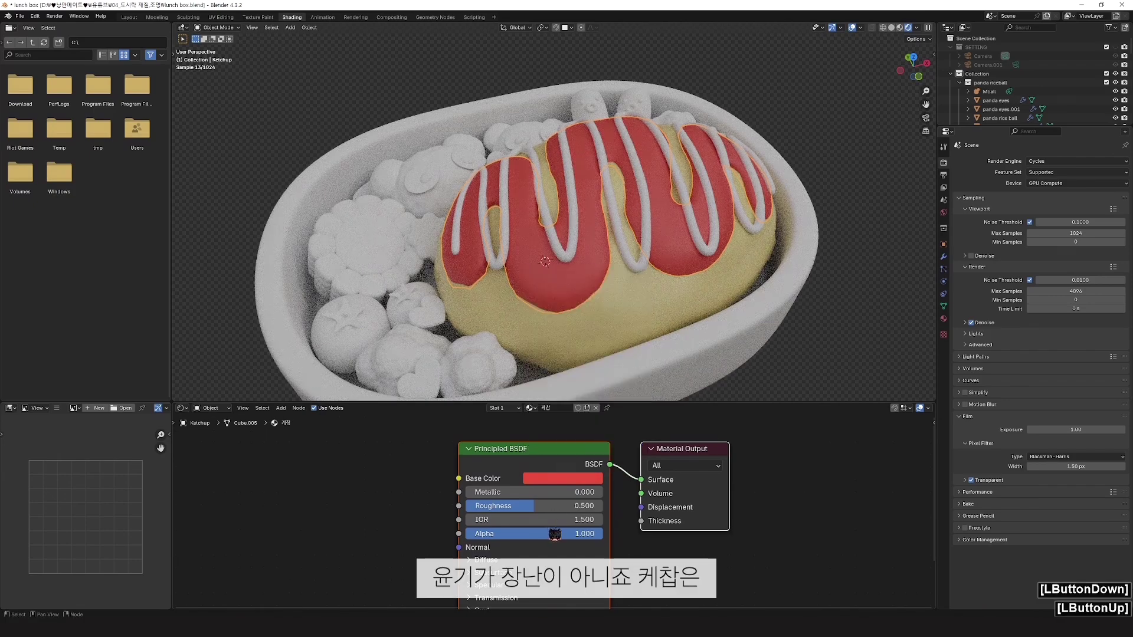
Step: Lower the ketchup material's roughness to 0.050 and check its shine from above
drag(553, 506, 503, 506)
key(KP_7)
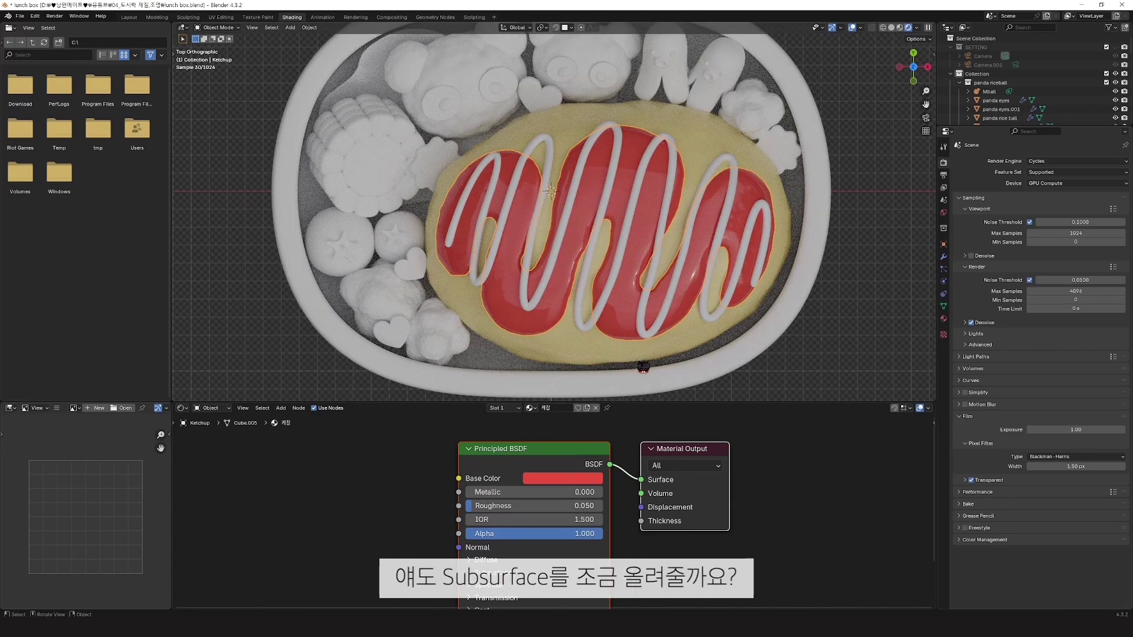
middle_drag(644, 366, 637, 383)
Step: Expand the ketchup material's Subsurface settings and raise the weight to 0.077
click(529, 572)
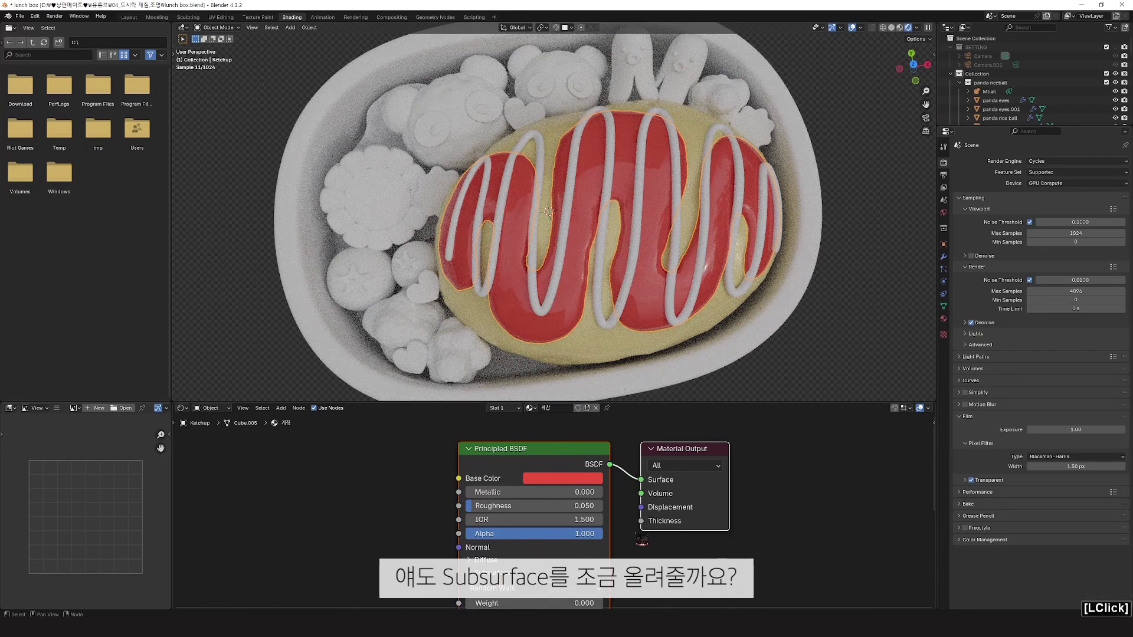
middle_drag(729, 378, 730, 355)
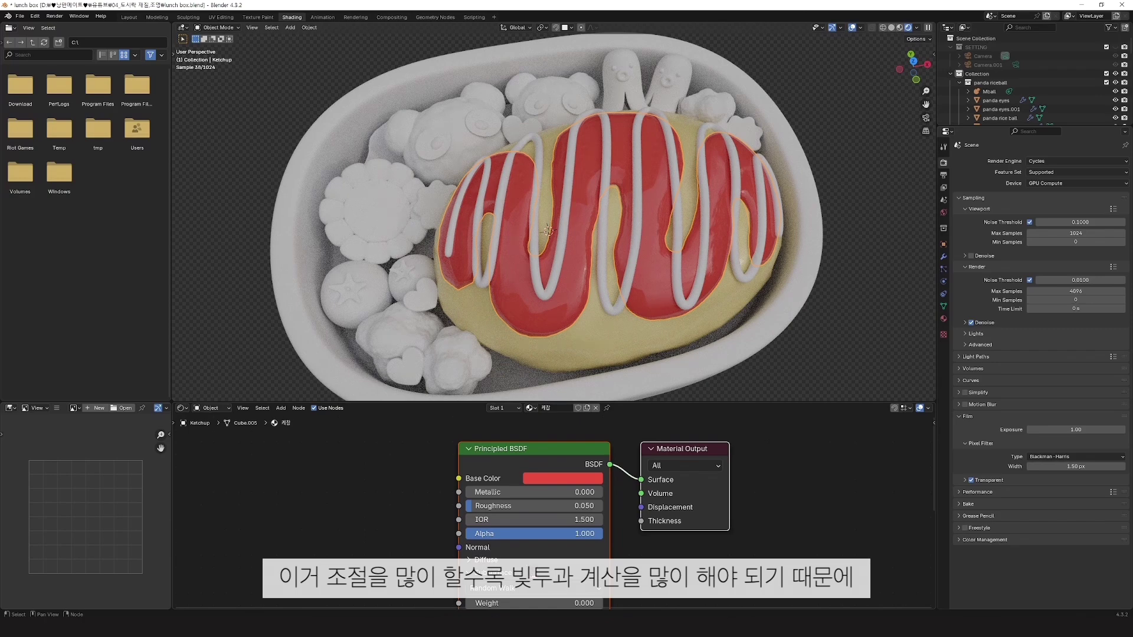
shift+middle_drag(609, 577, 609, 527)
drag(531, 553, 542, 553)
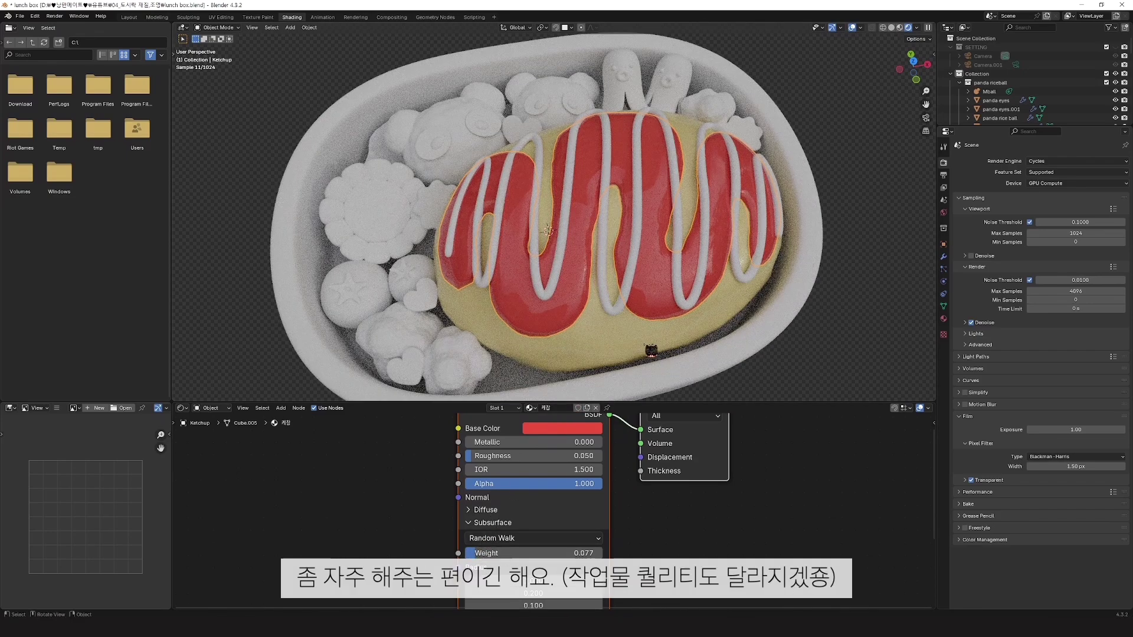
Step: Create a new material for the mayonnaise drizzle and name it 마요네즈
click(573, 285)
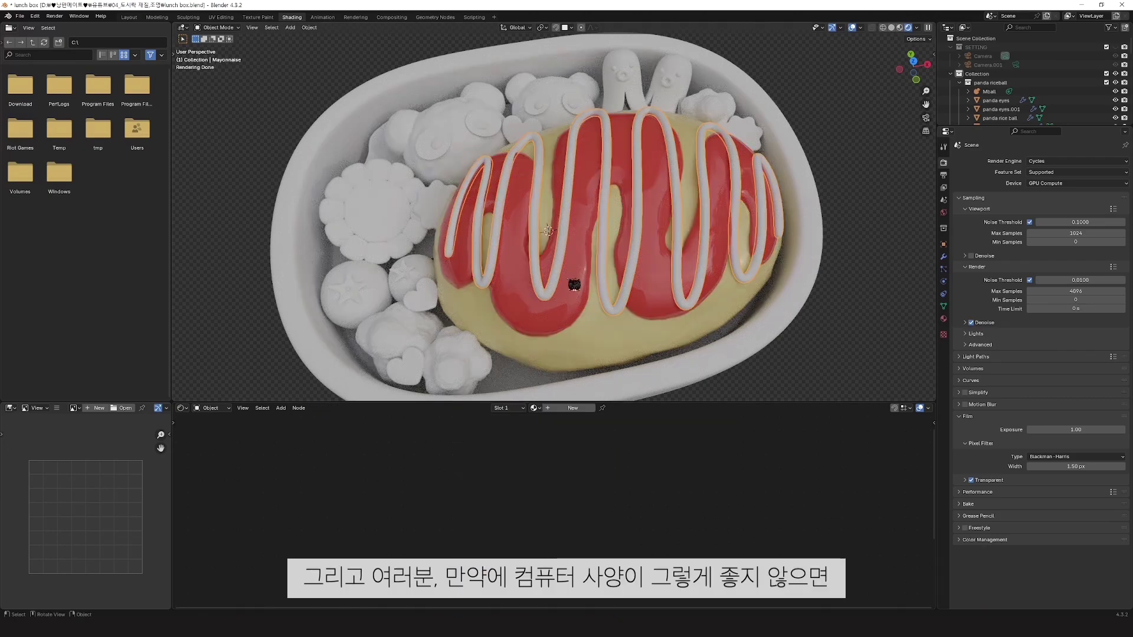
key(z)
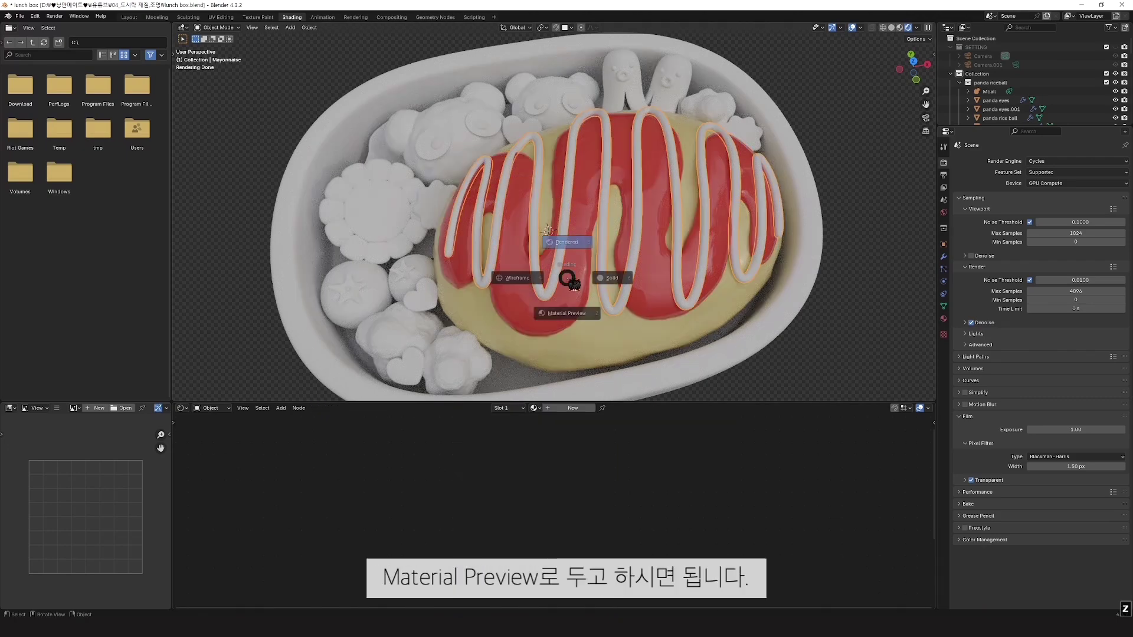
click(552, 286)
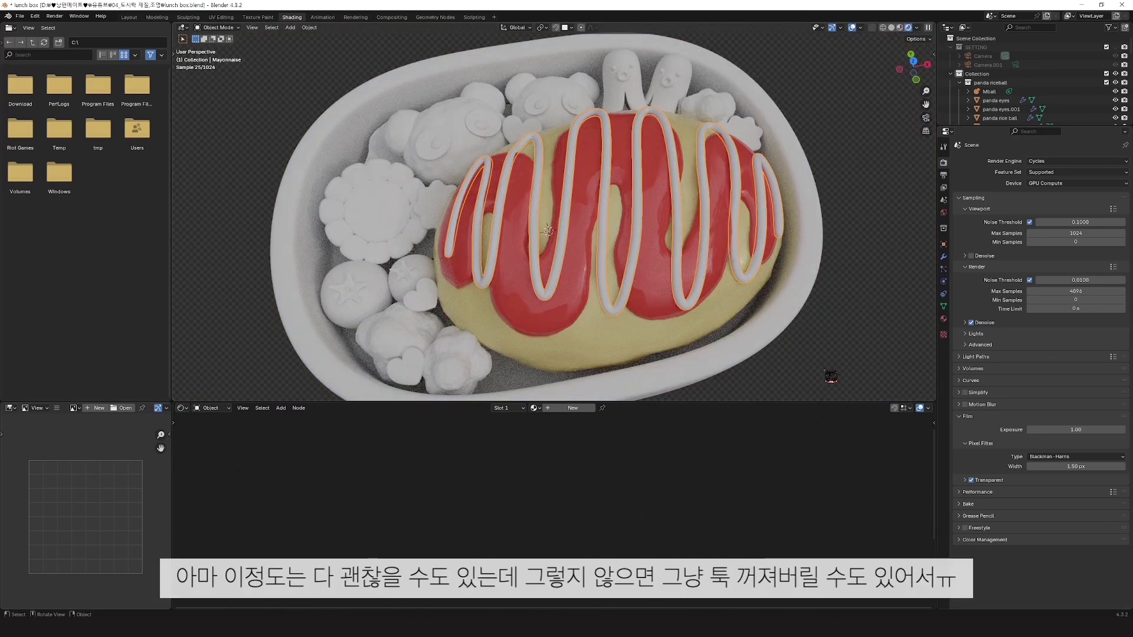
click(582, 408)
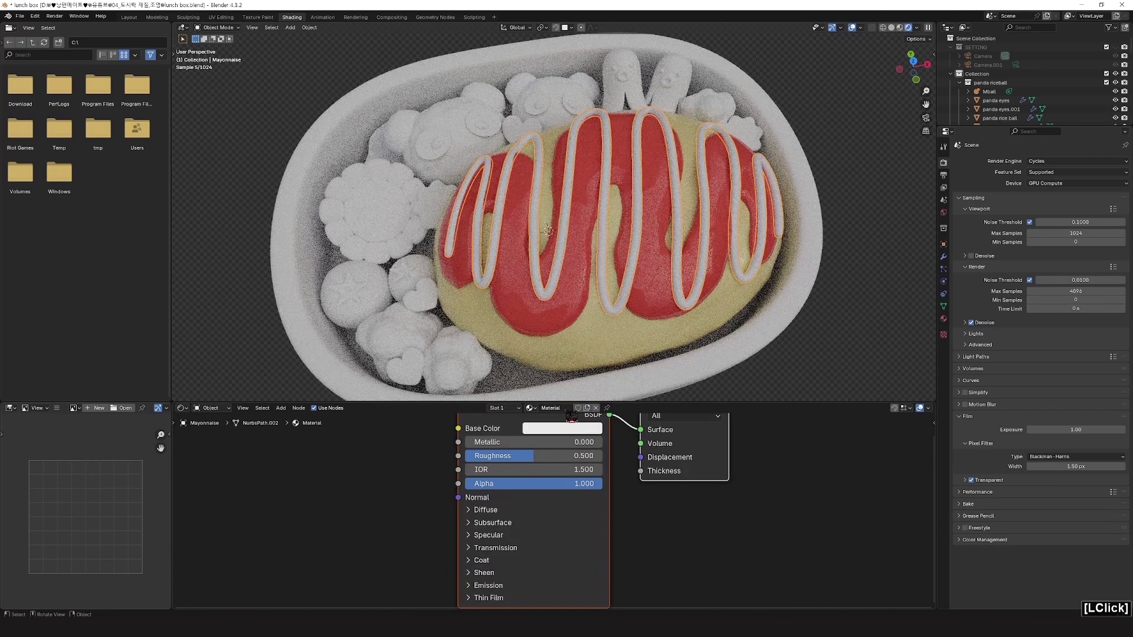
text(만)
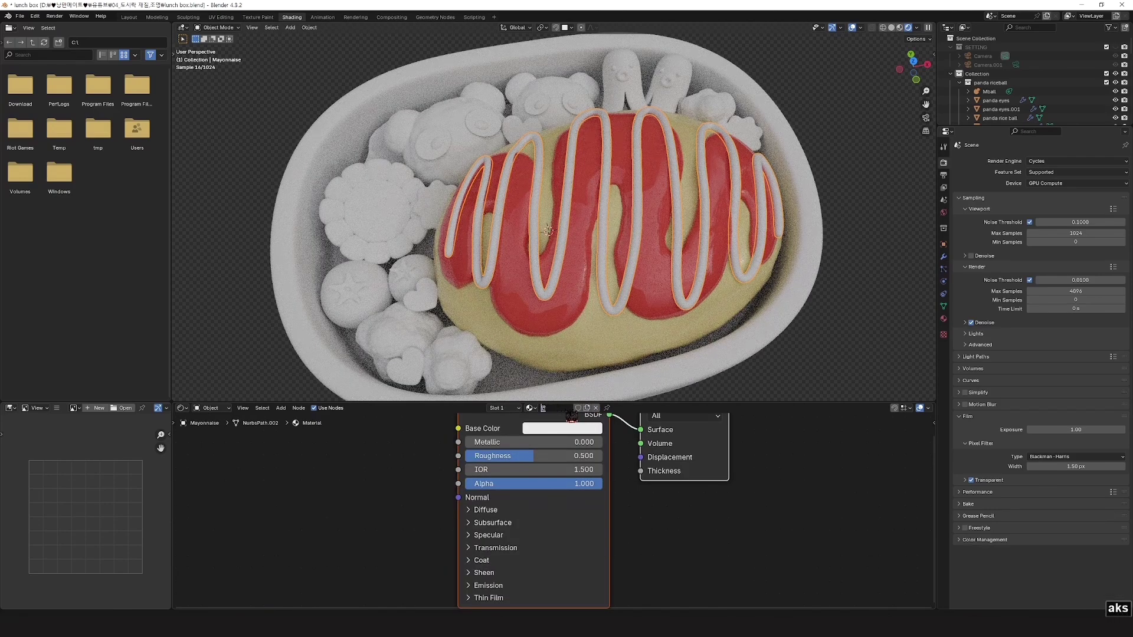
key(BackSpace)
text(욘네즈)
key(Return)
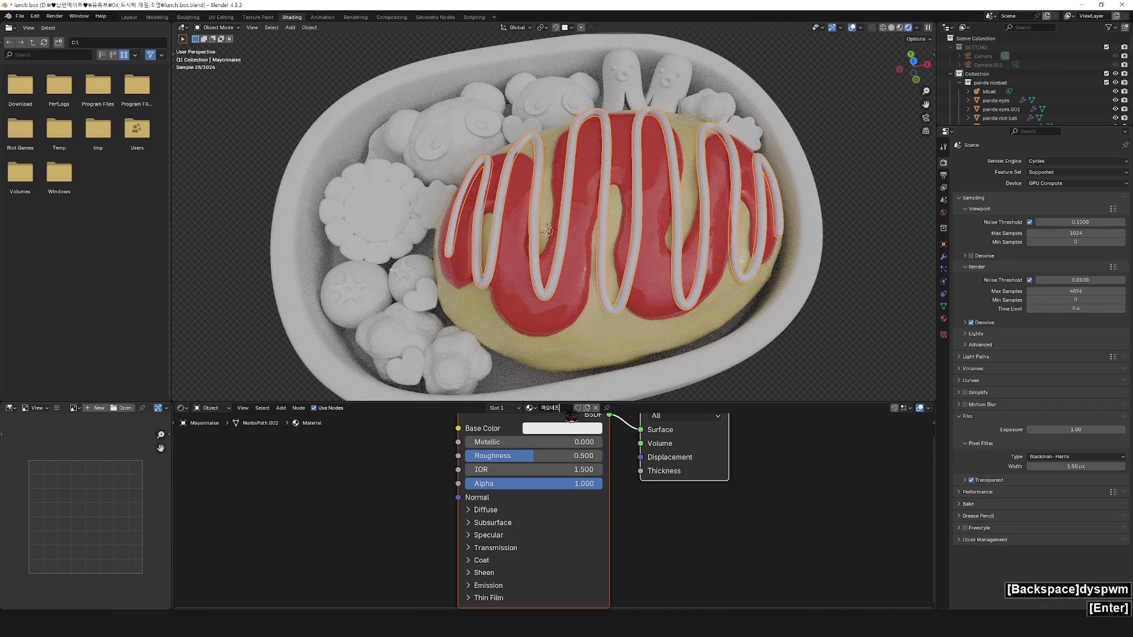
Step: Give the mayonnaise material a pale yellow base color with saturation 0.243 and lower its roughness to 0.091
click(561, 432)
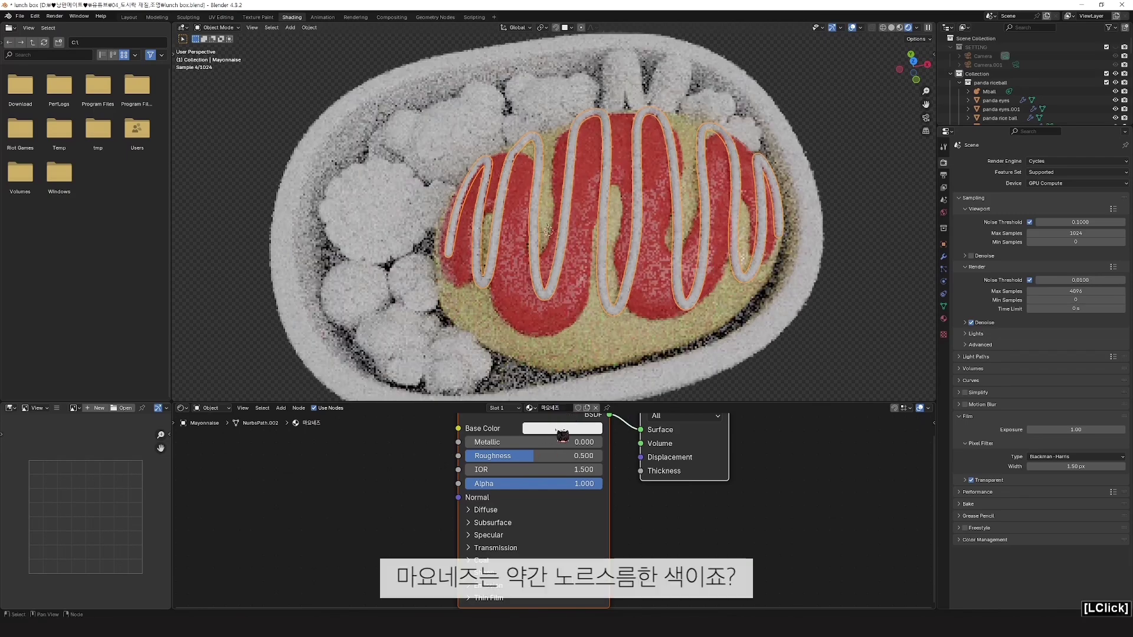
click(562, 433)
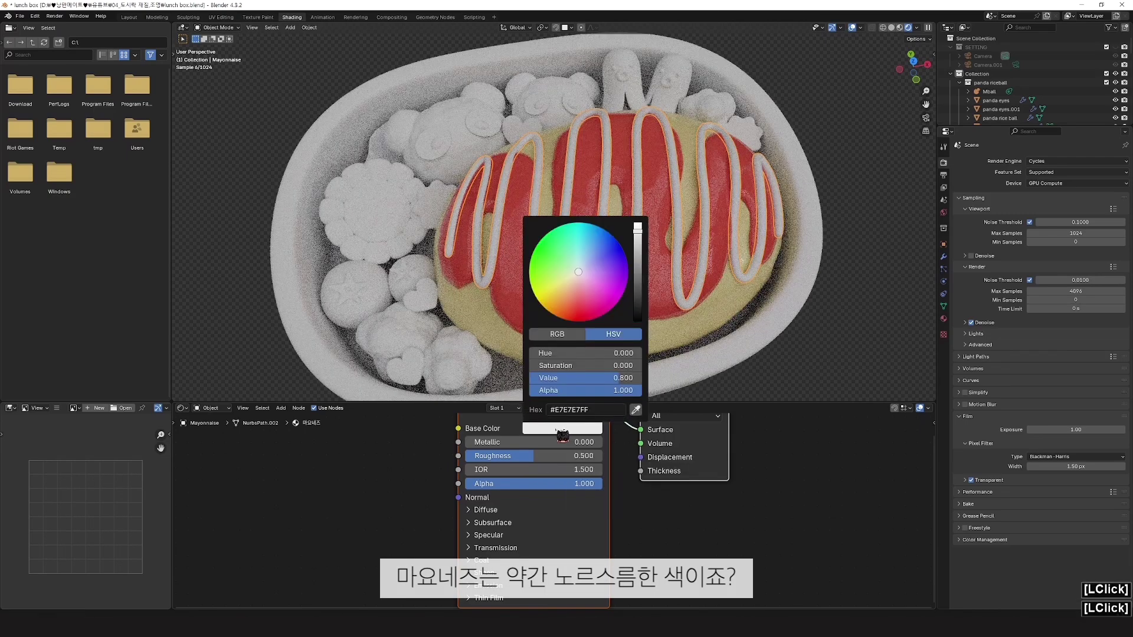
click(575, 275)
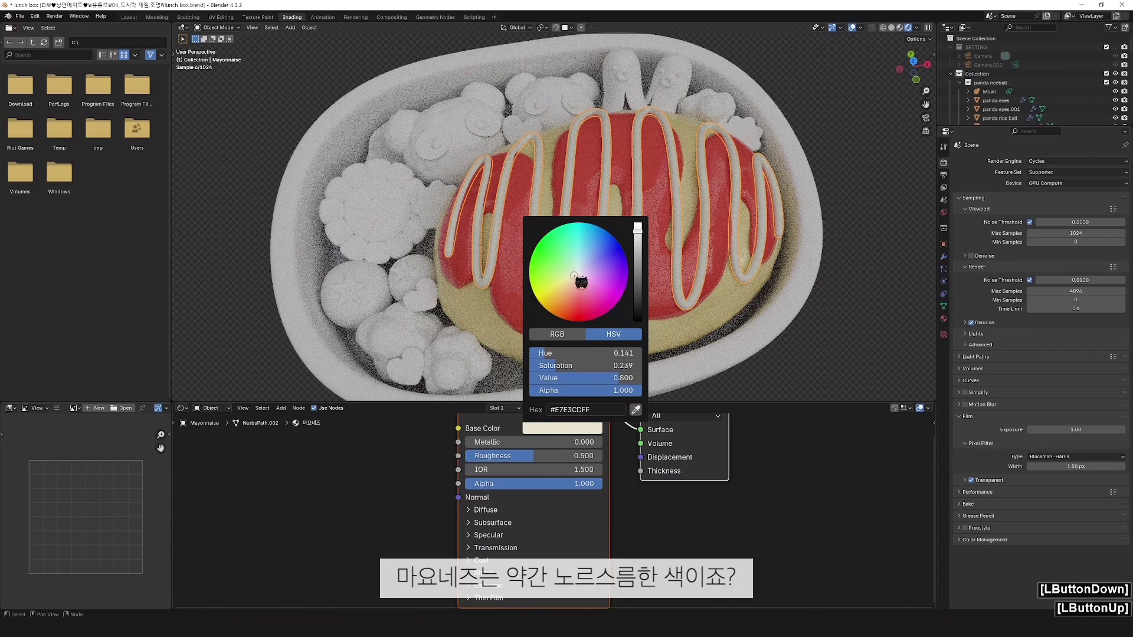
drag(576, 277, 574, 275)
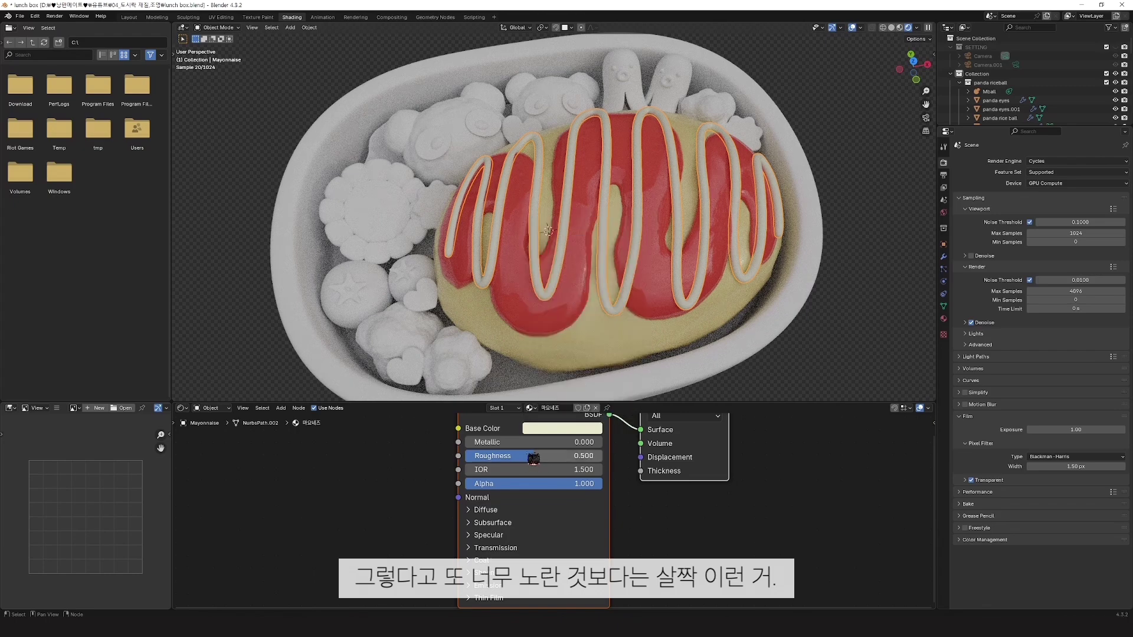
drag(533, 455, 478, 456)
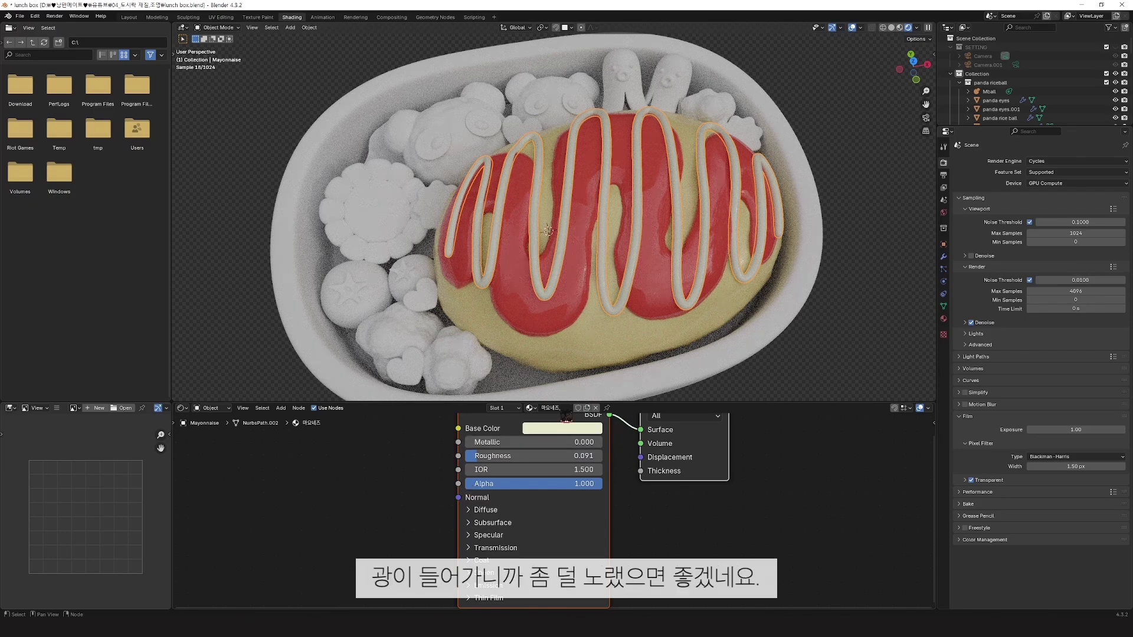
Step: Make the mayonnaise less yellow by setting its base color hue to 0.132 and lowering the saturation, and check it from the top view
middle_drag(720, 327, 702, 353)
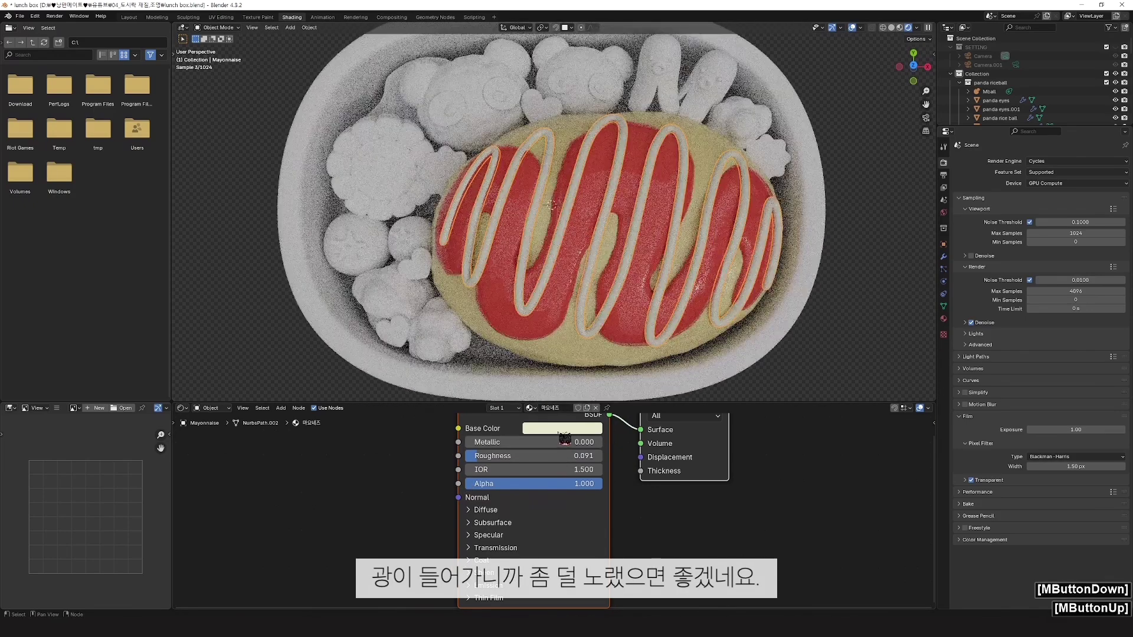
click(563, 428)
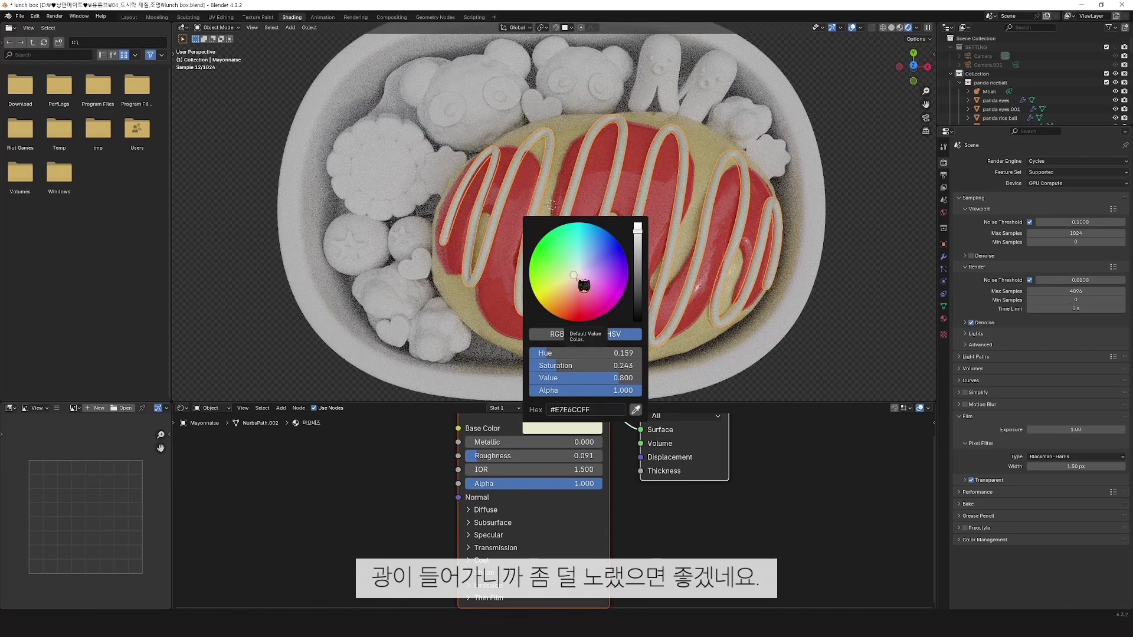
drag(559, 357, 549, 357)
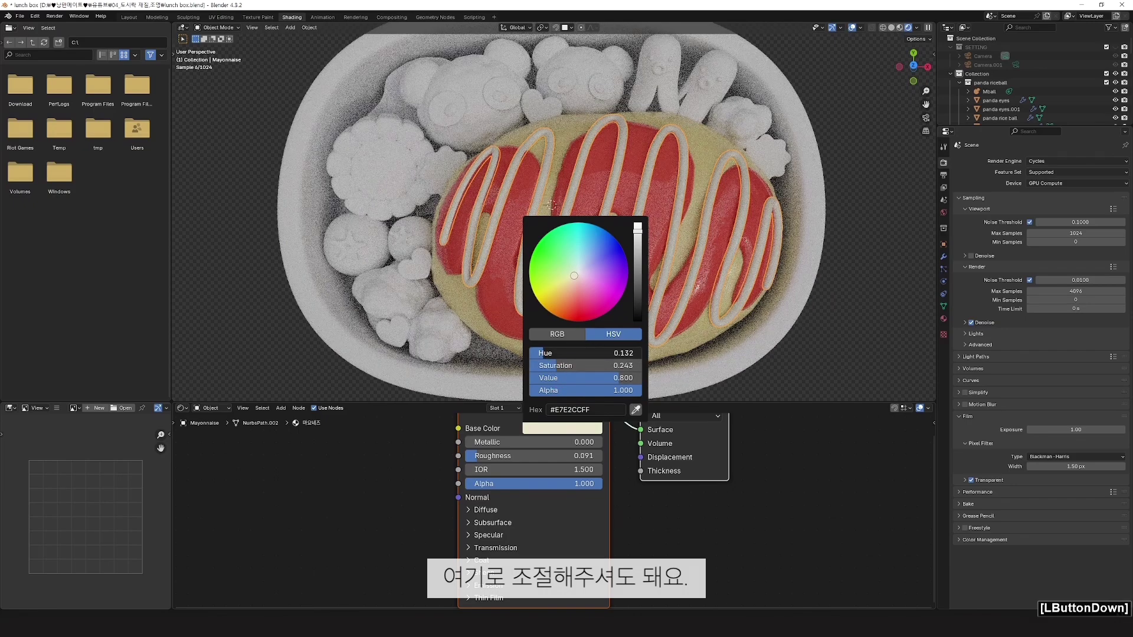
drag(555, 365, 519, 366)
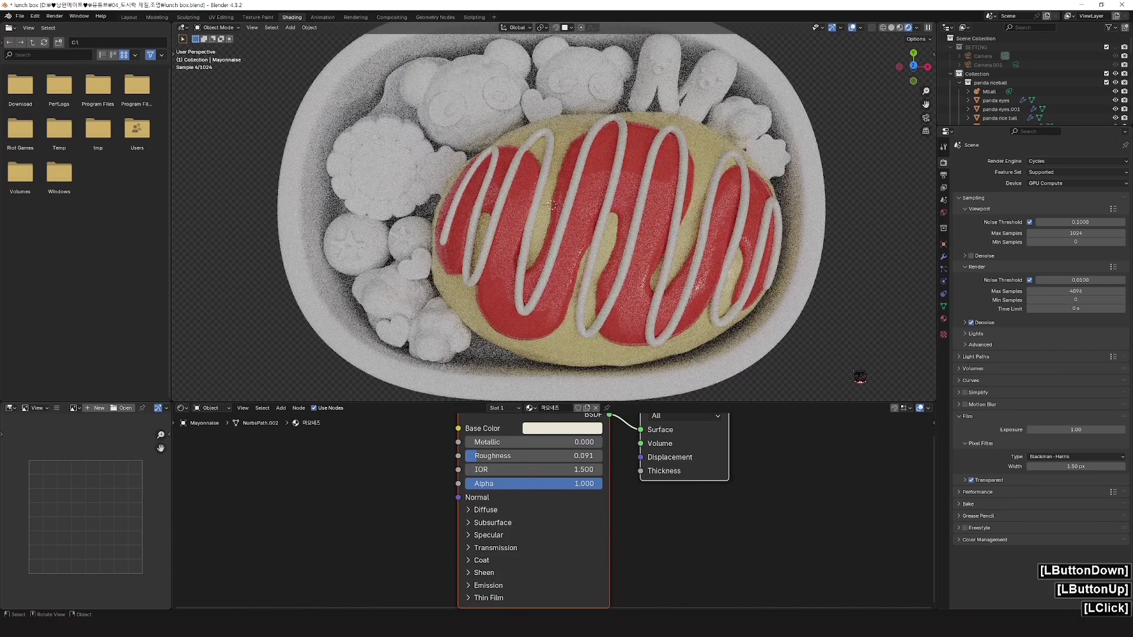
key(KP_7)
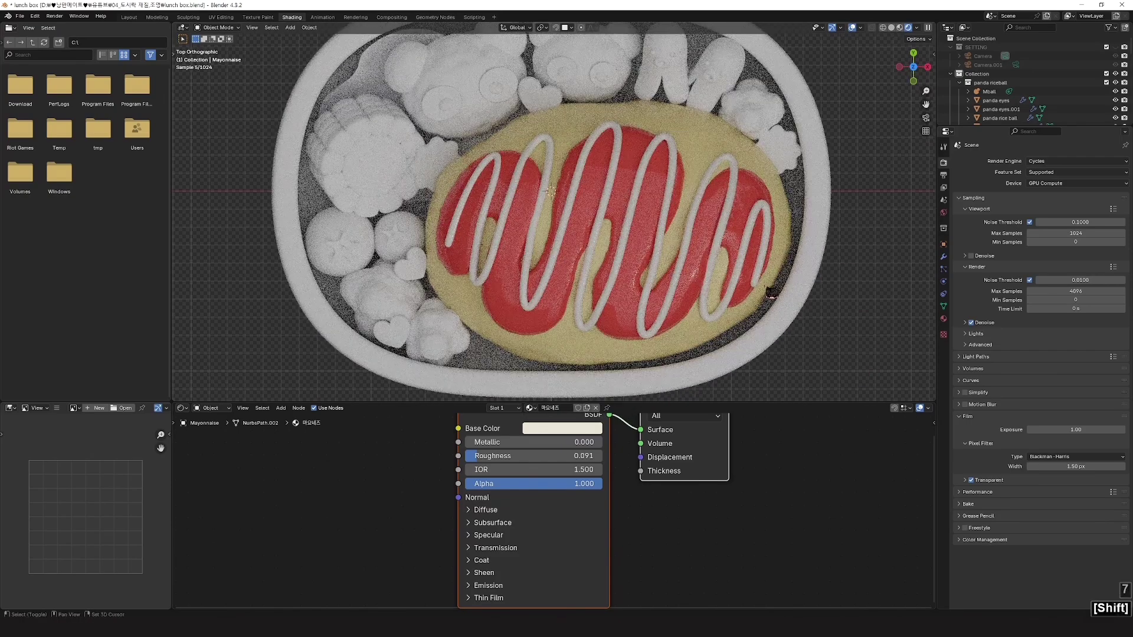
shift+middle_drag(767, 286, 764, 304)
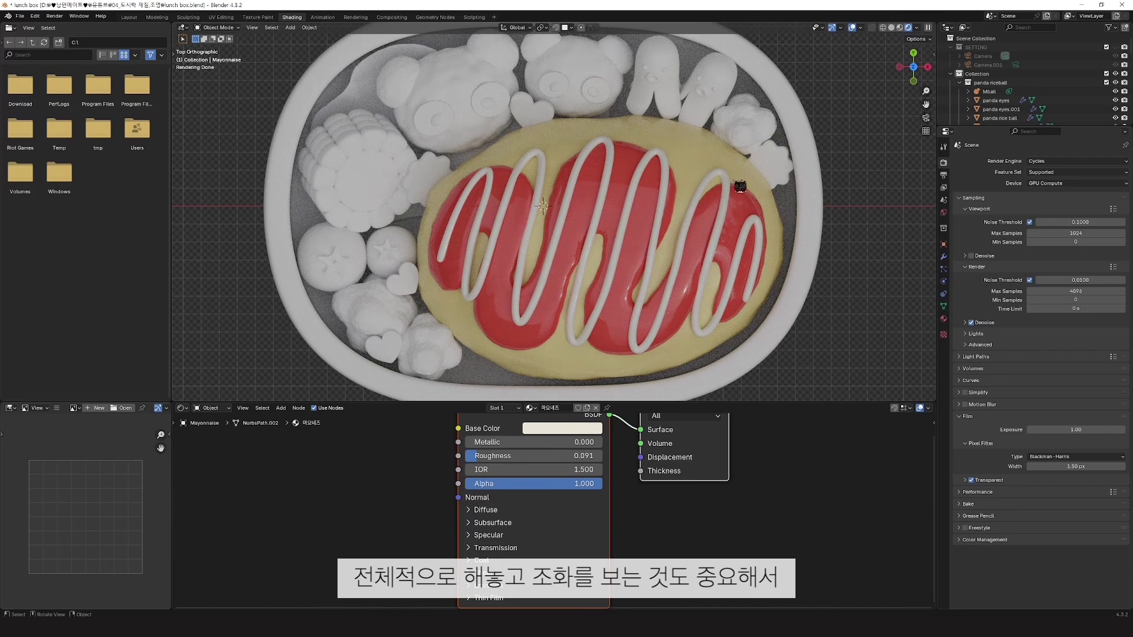
Step: Create a new material for the broccoli beside the octopus sausages and name it 브로콜리
click(749, 126)
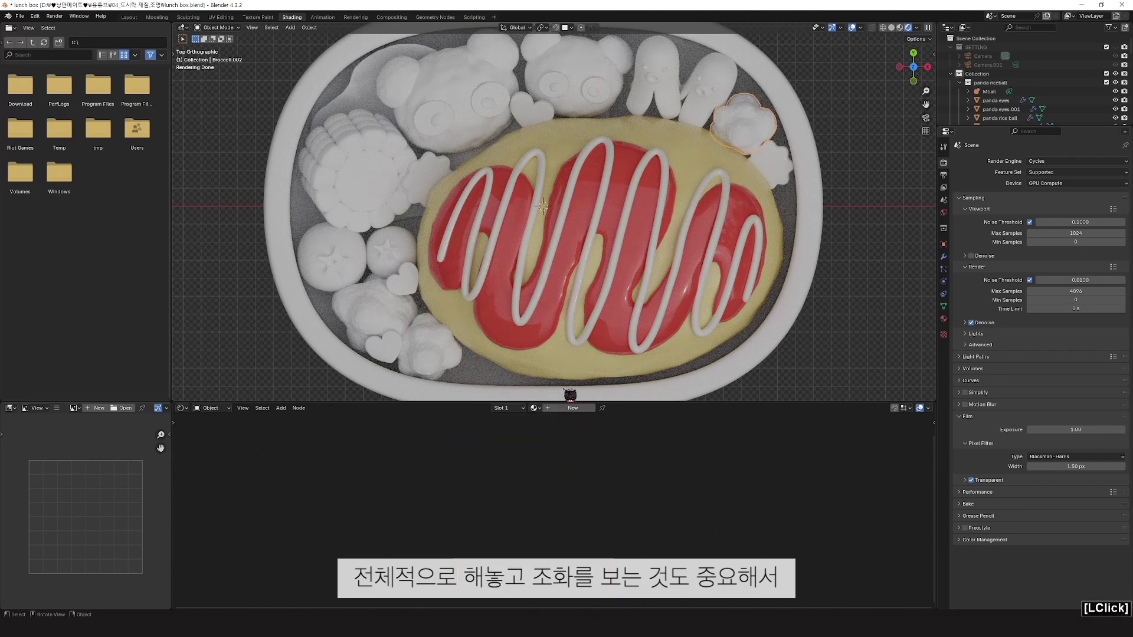
click(571, 408)
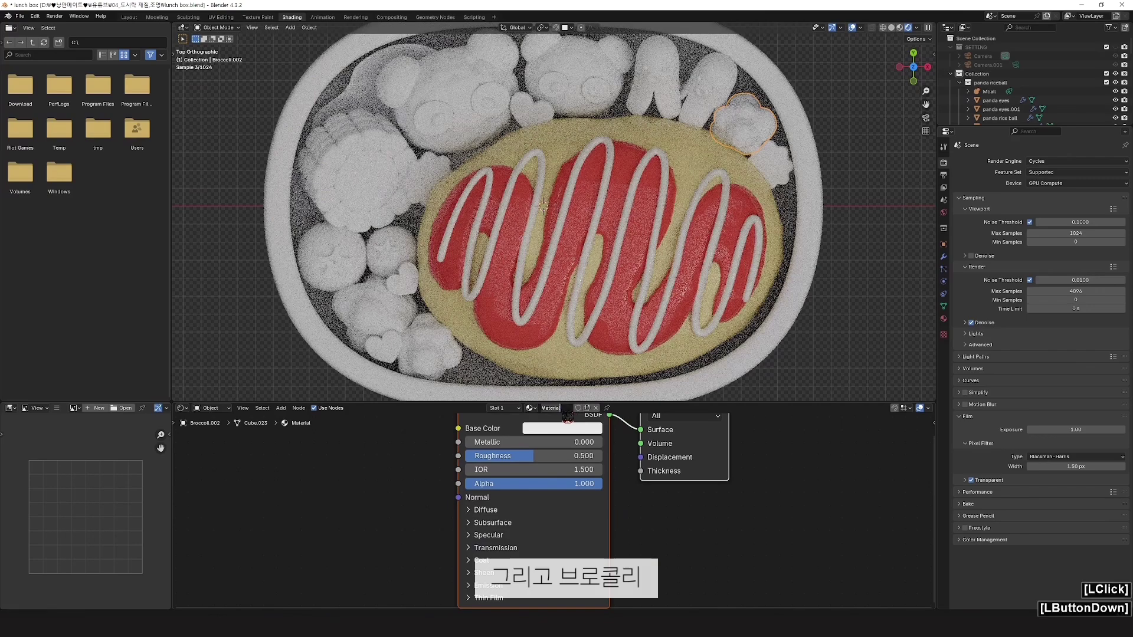
double_click(550, 407)
text(브로ㅋㅗㄹㄹㅣ)
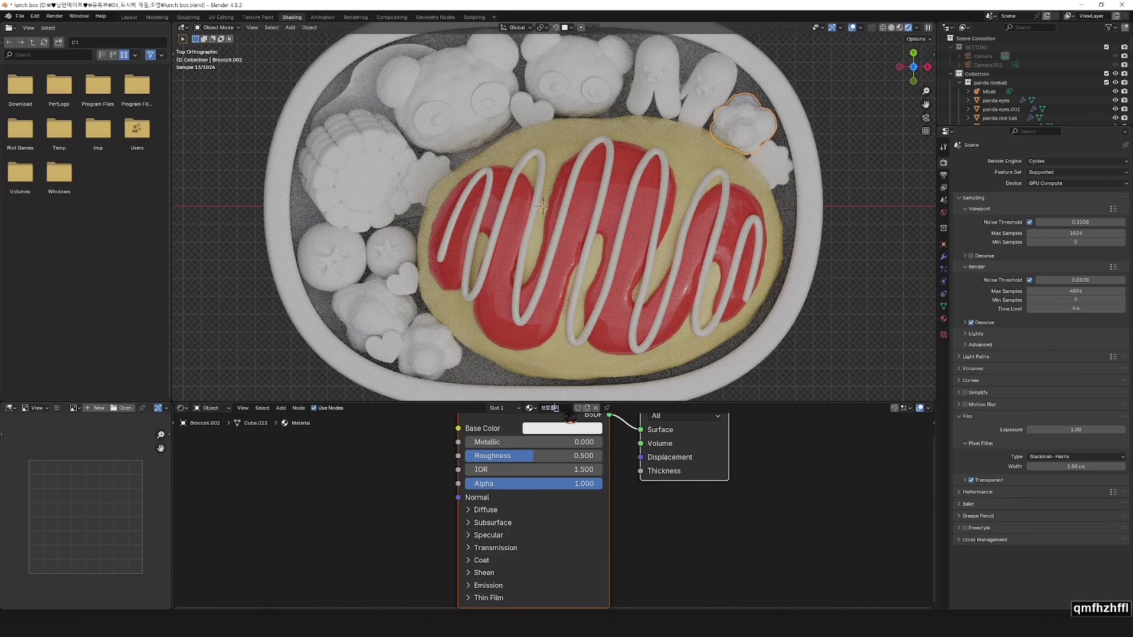
key(Return)
Step: Set the broccoli material's base color to dark green with hue 0.315, saturation 0.817 and value 0.183, and its roughness to 0.218
click(567, 429)
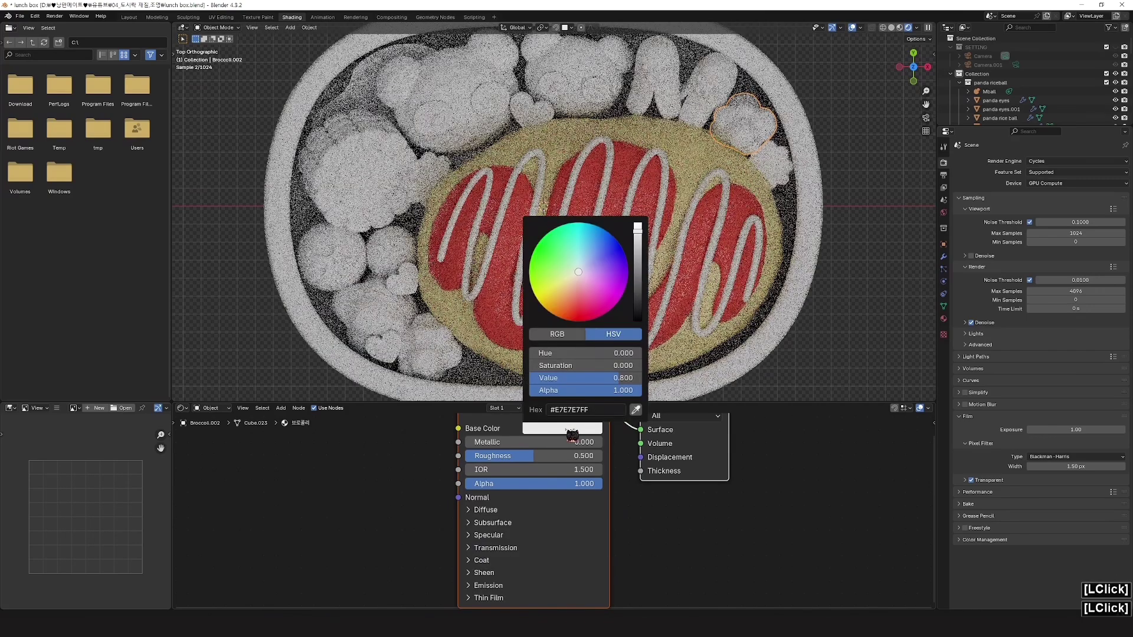
drag(567, 270, 552, 262)
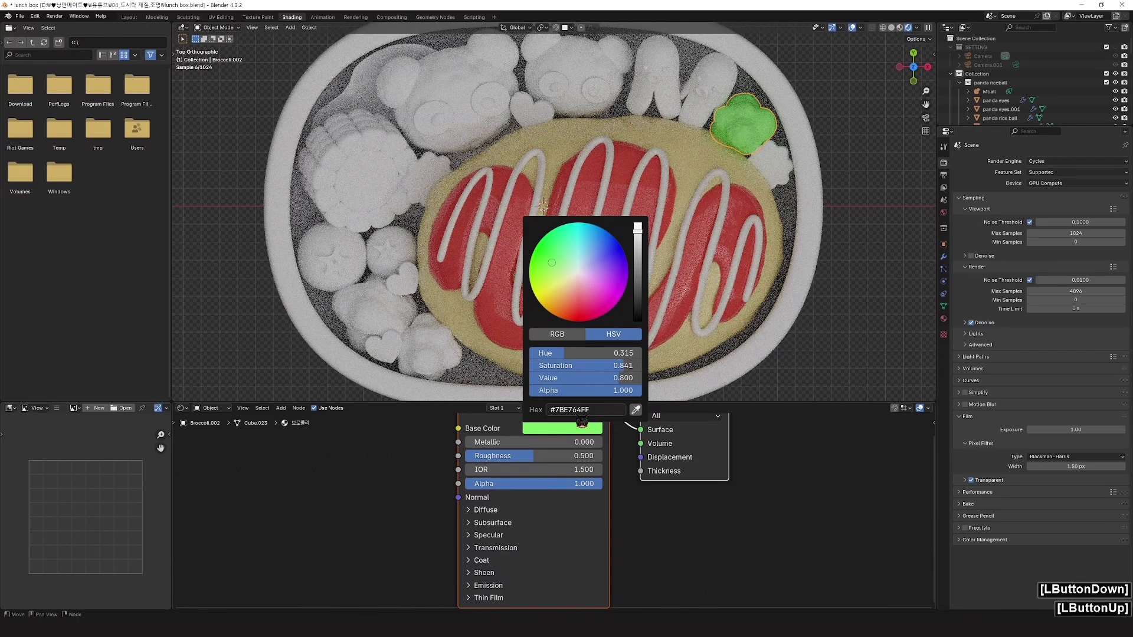
drag(638, 271, 637, 275)
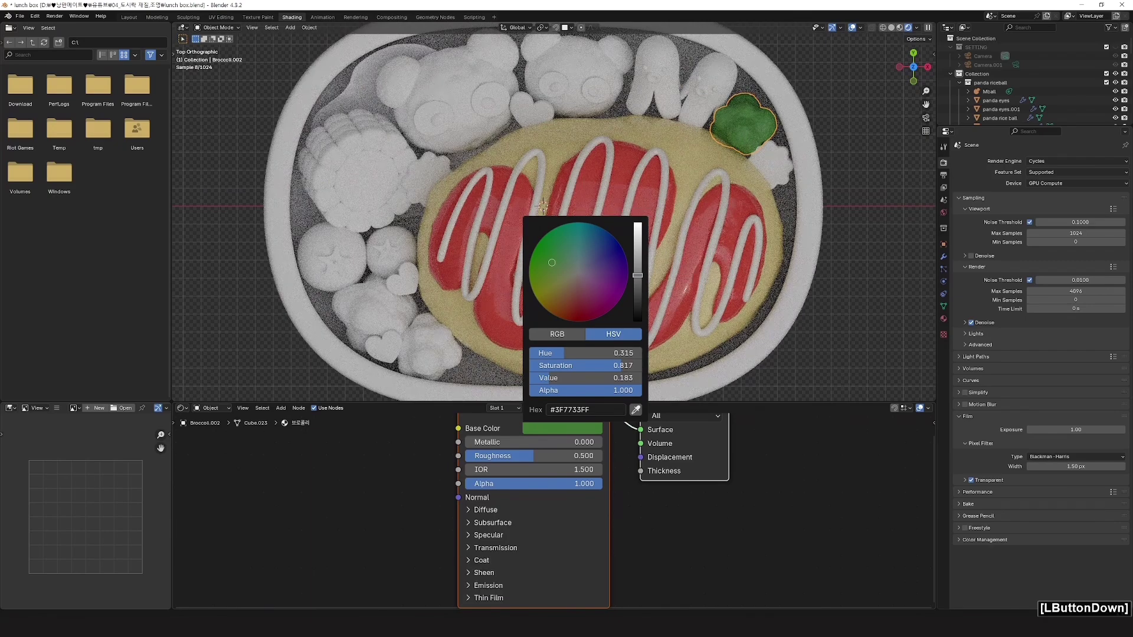
drag(537, 456, 518, 490)
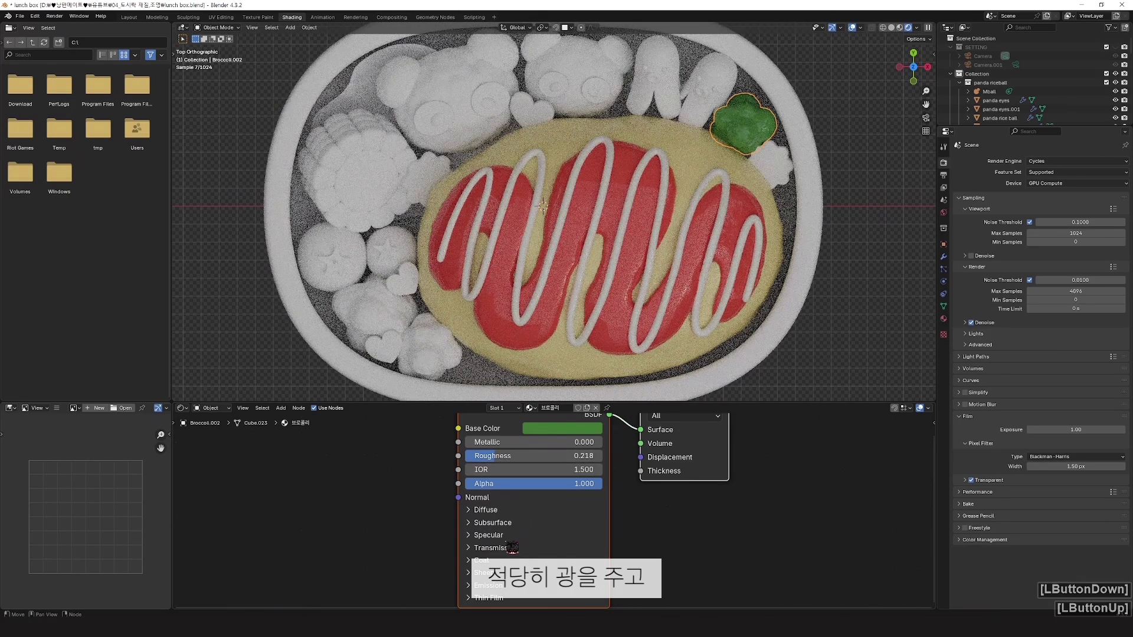
Step: Expand the broccoli material's Subsurface settings and raise the weight to 0.459
click(502, 522)
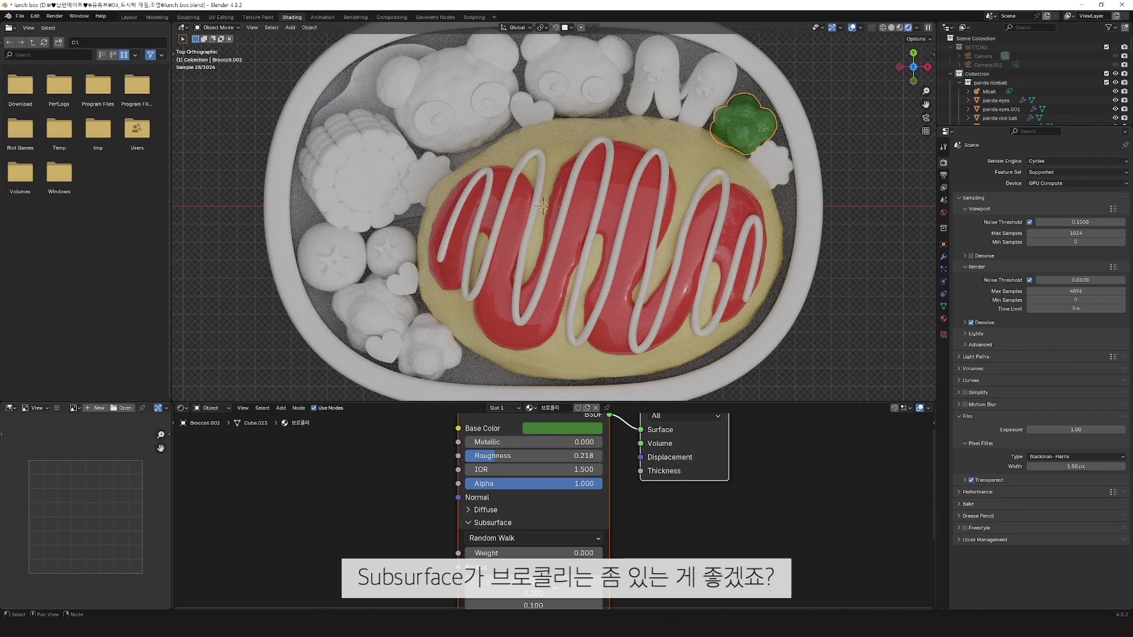
drag(533, 553, 596, 553)
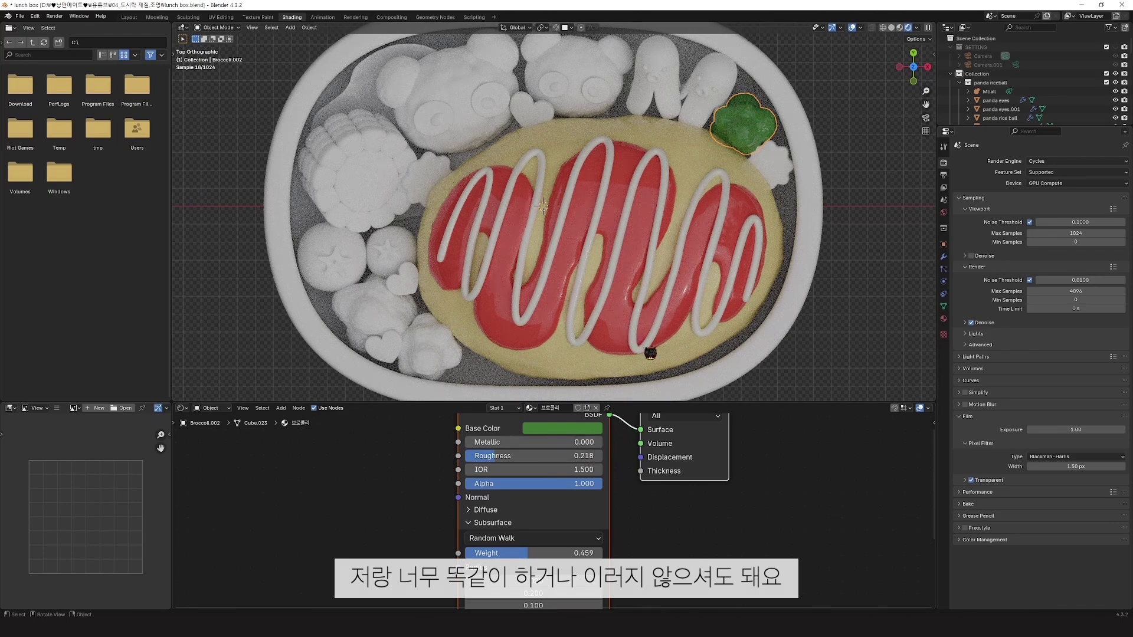
scroll(684, 461, up, 1)
scroll(662, 489, down, 1)
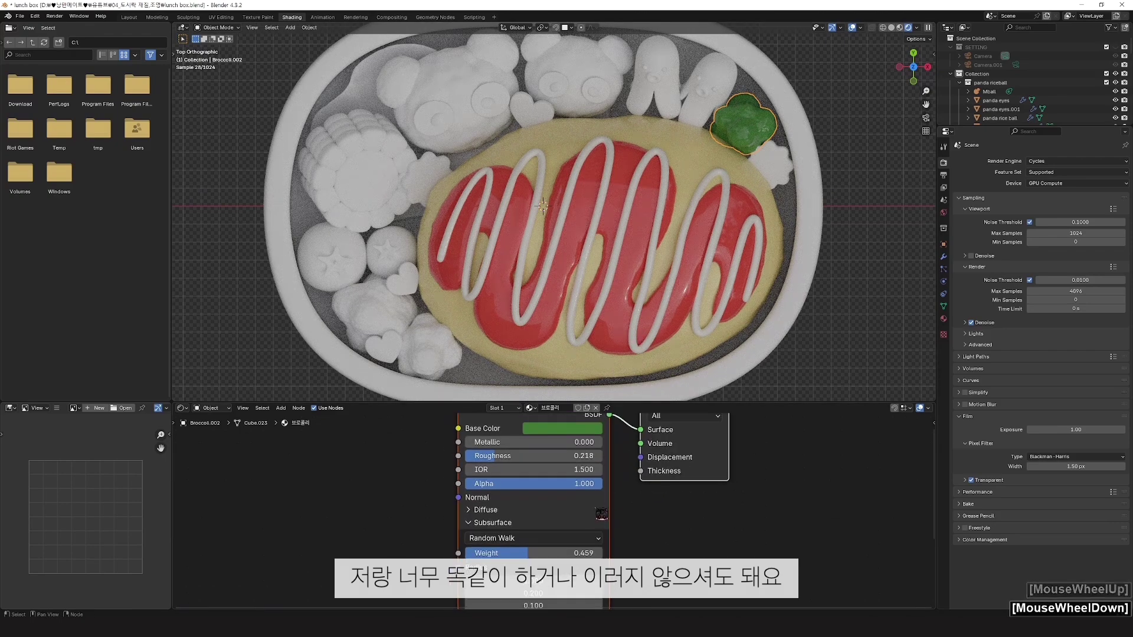
Step: Raise the first two values of the broccoli's subsurface radius to 19.600 and 4.100, and the subsurface weight to 0.859
middle_drag(730, 322, 575, 195)
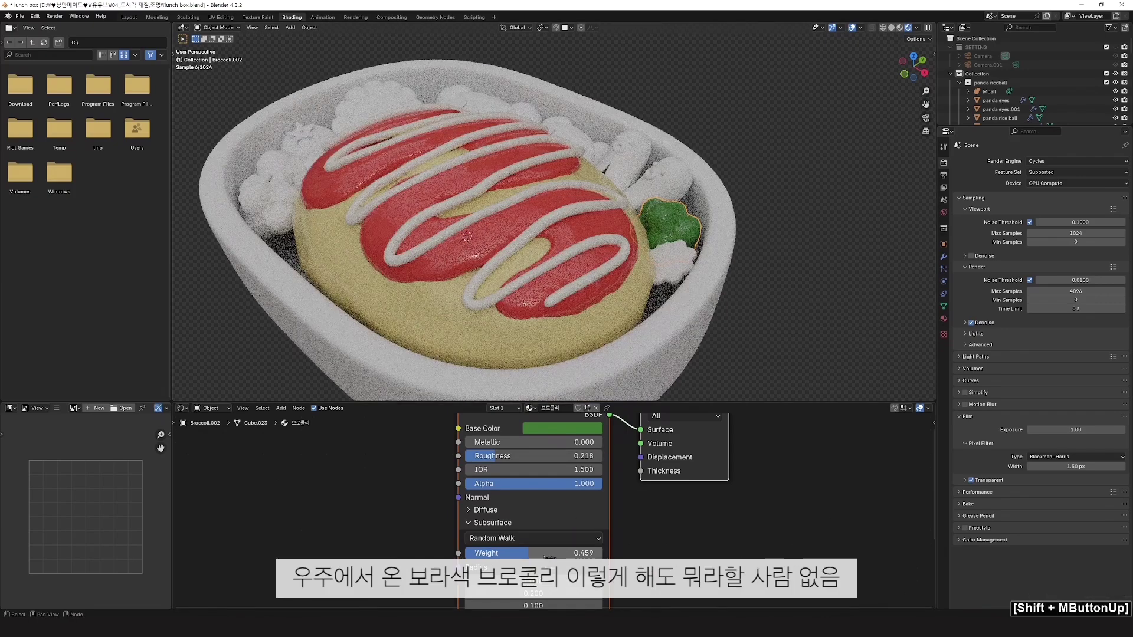
scroll(551, 553, down, 1)
shift+middle_drag(551, 553, 552, 492)
mouse_move(534, 515)
mouse_down()
mouse_move(557, 514)
mouse_move(543, 514)
mouse_up()
middle_drag(706, 341, 392, 222)
scroll(695, 339, up, 3)
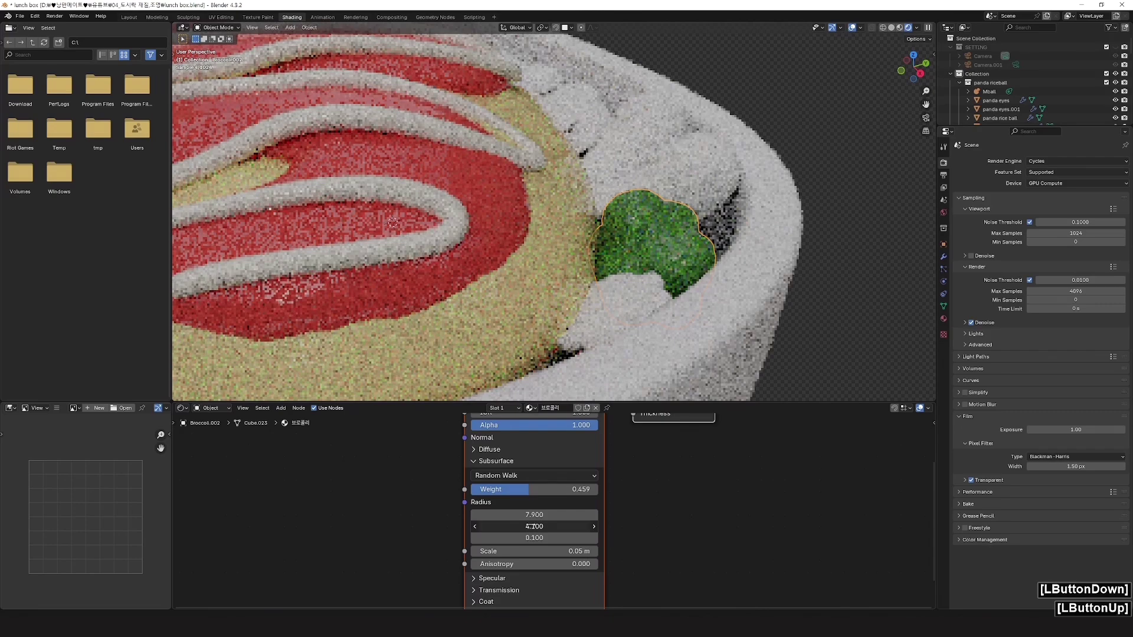
drag(534, 527, 723, 541)
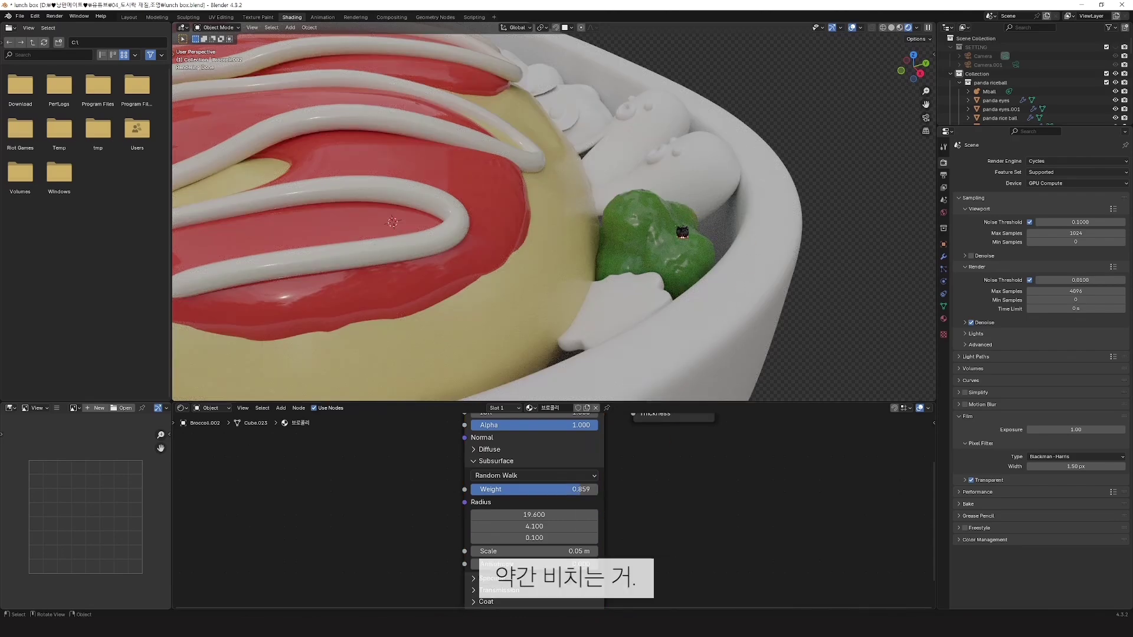
Step: Try a subsurface weight of 0 on the broccoli for comparison, and undo the change
click(571, 493)
text(0)
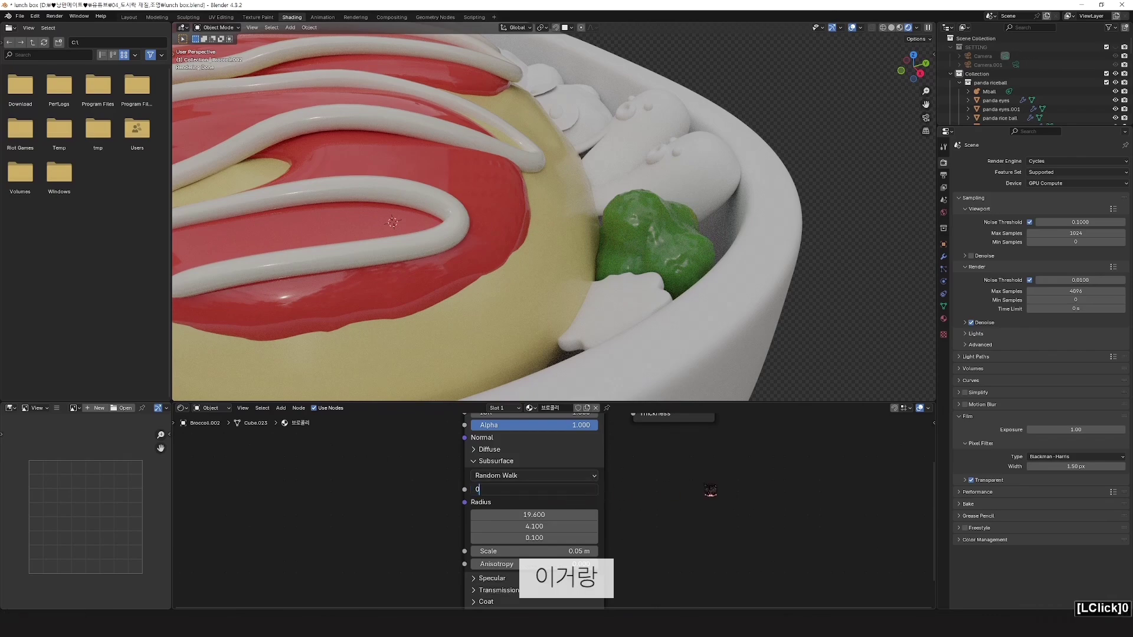
key(Return)
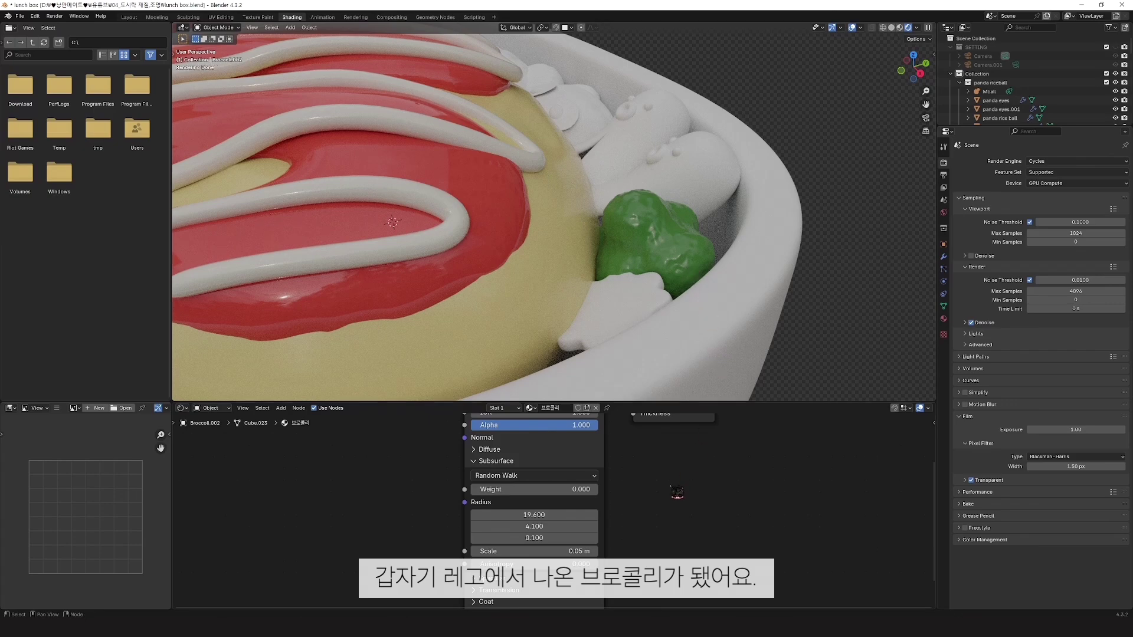
key(ctrl+z)
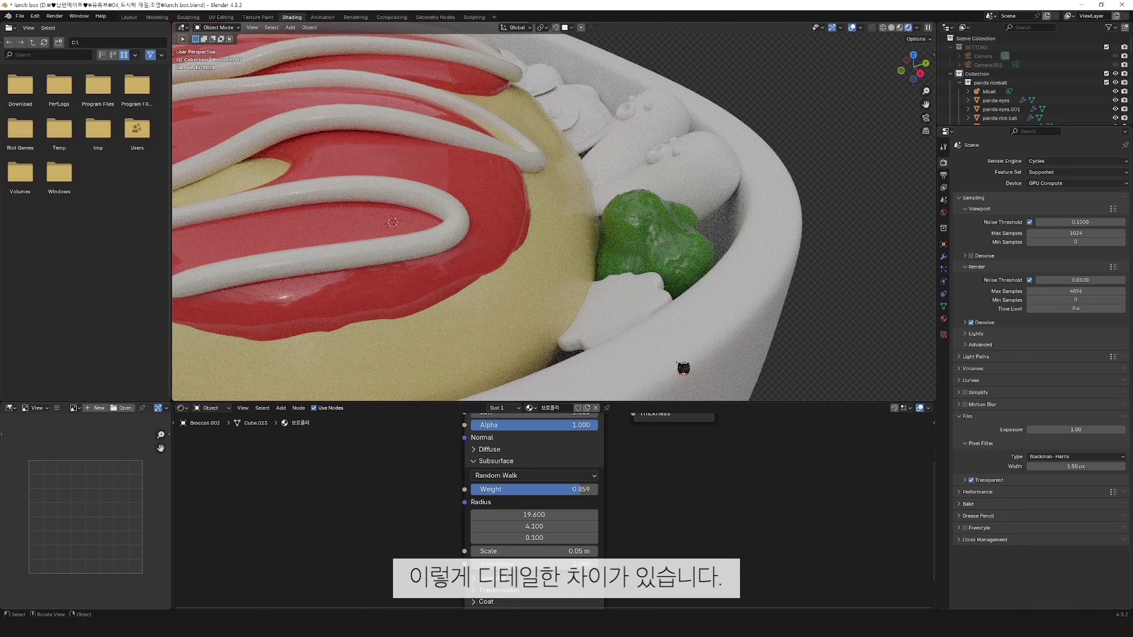
Step: Link the finished broccoli's material to the two uncolored broccoli pieces across the lunch box
scroll(686, 338, down, 3)
middle_drag(685, 338, 663, 352)
key(KP_7)
shift+middle_drag(483, 286, 542, 192)
click(415, 350)
shift+click(328, 316)
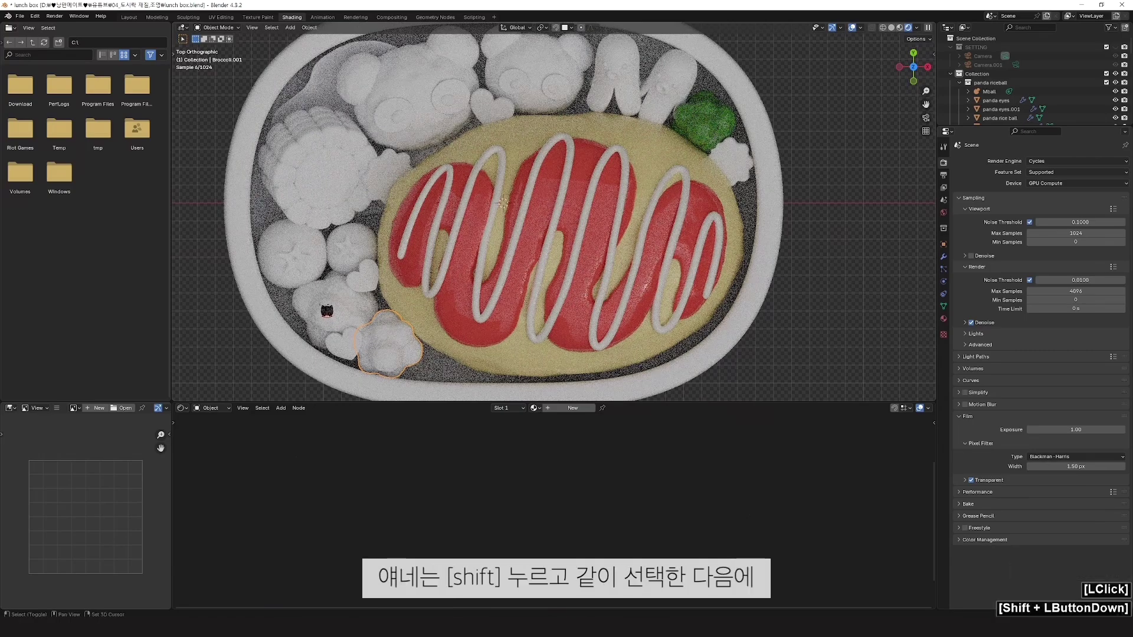
mouse_move(617, 230)
shift+middle_down()
mouse_move(586, 268)
mouse_move(614, 240)
shift+middle_up()
shift+click(690, 176)
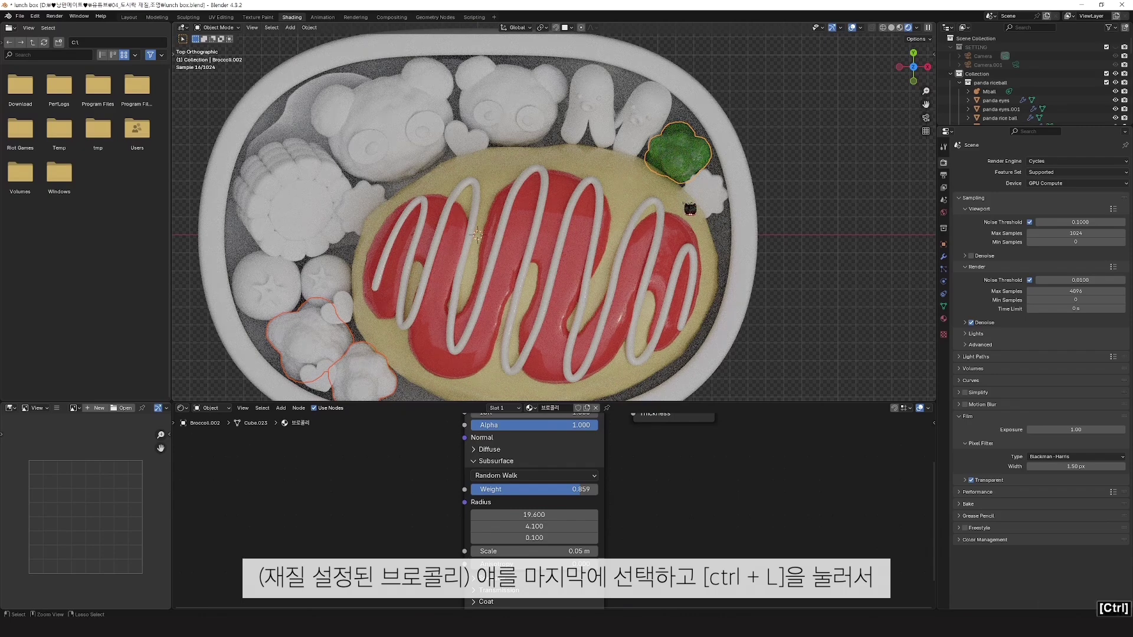
key(ctrl+l)
mouse_move(690, 207)
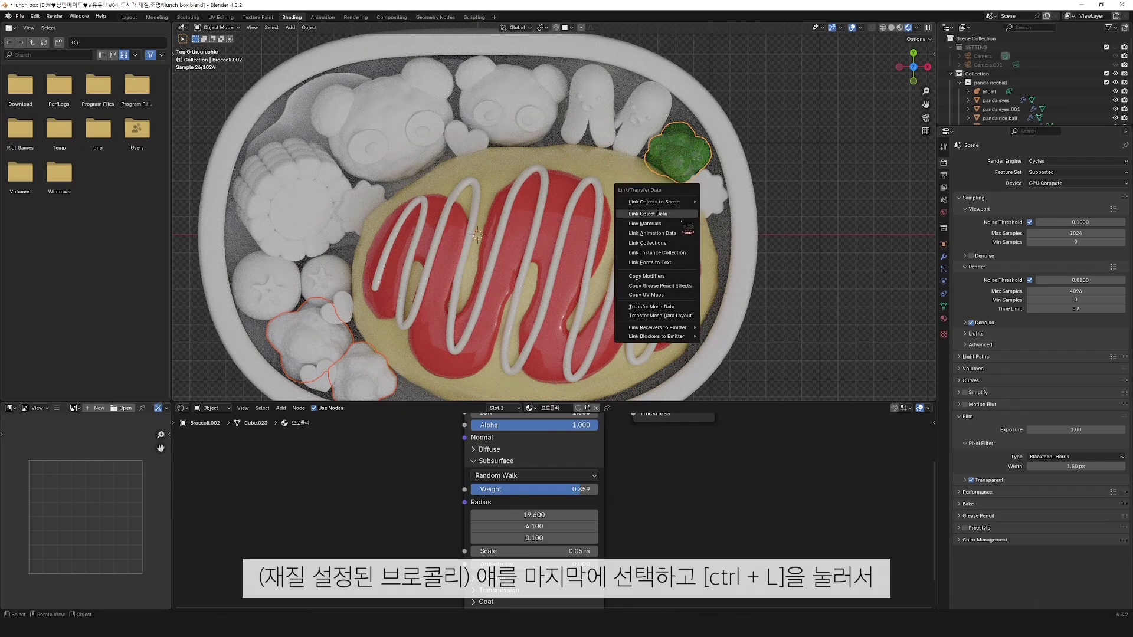
click(670, 225)
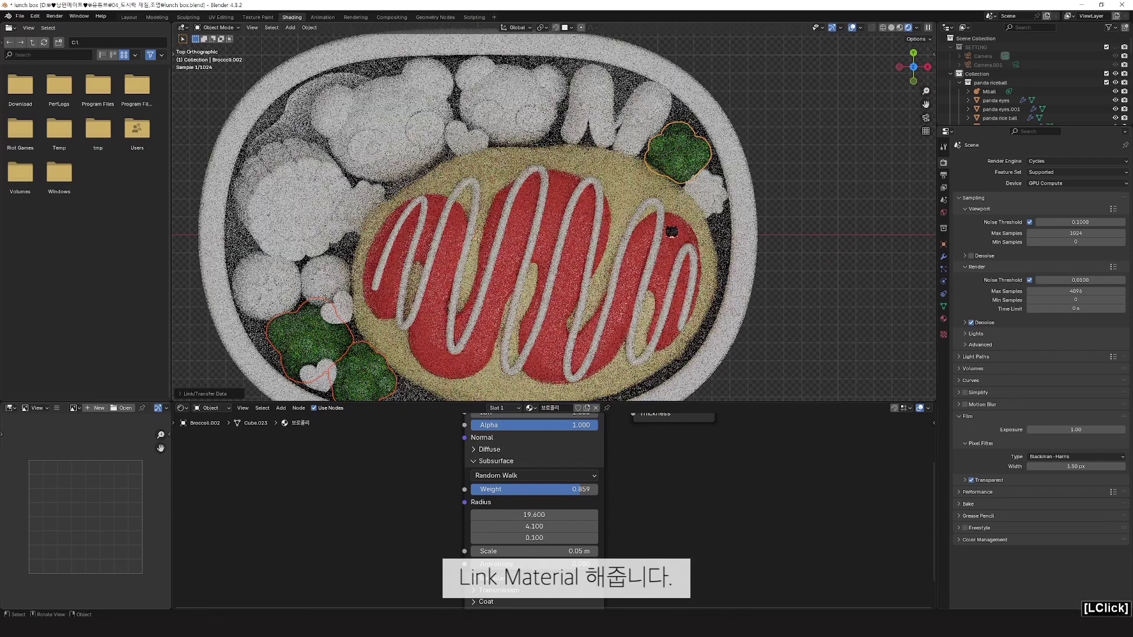
click(828, 276)
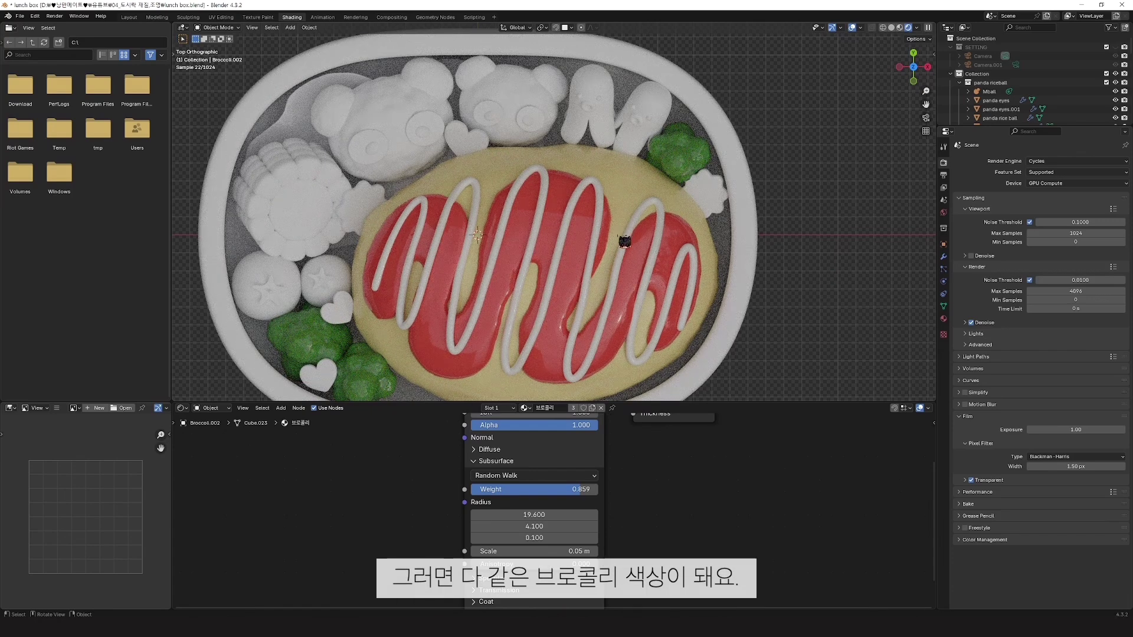
Step: Create a new material on the smaller tomato and name it tomato
click(340, 275)
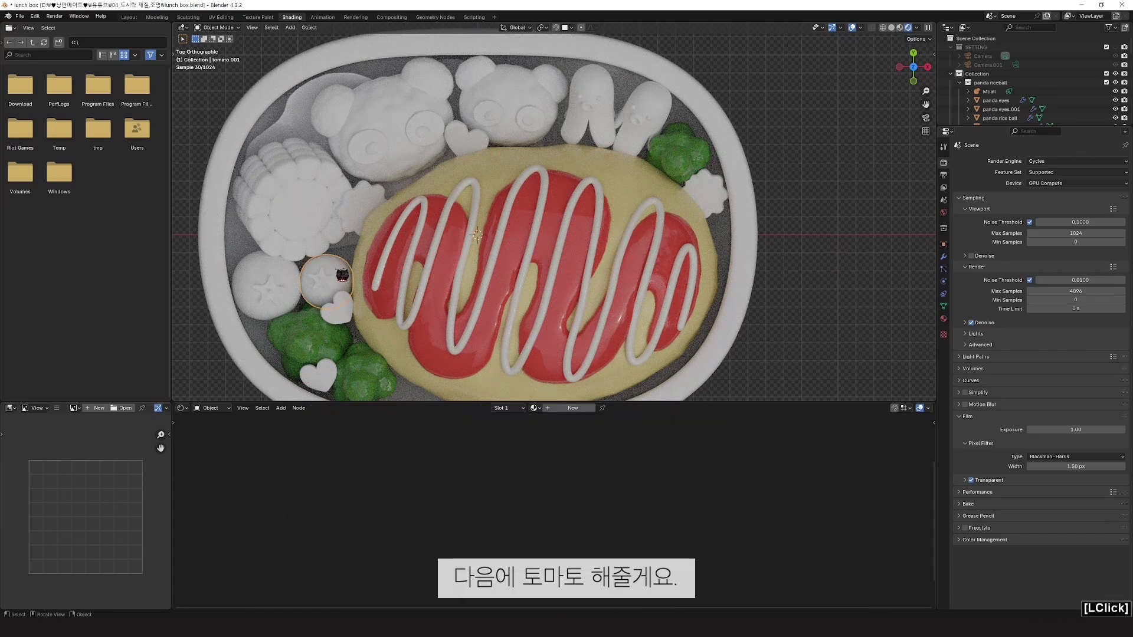
click(570, 408)
double_click(560, 408)
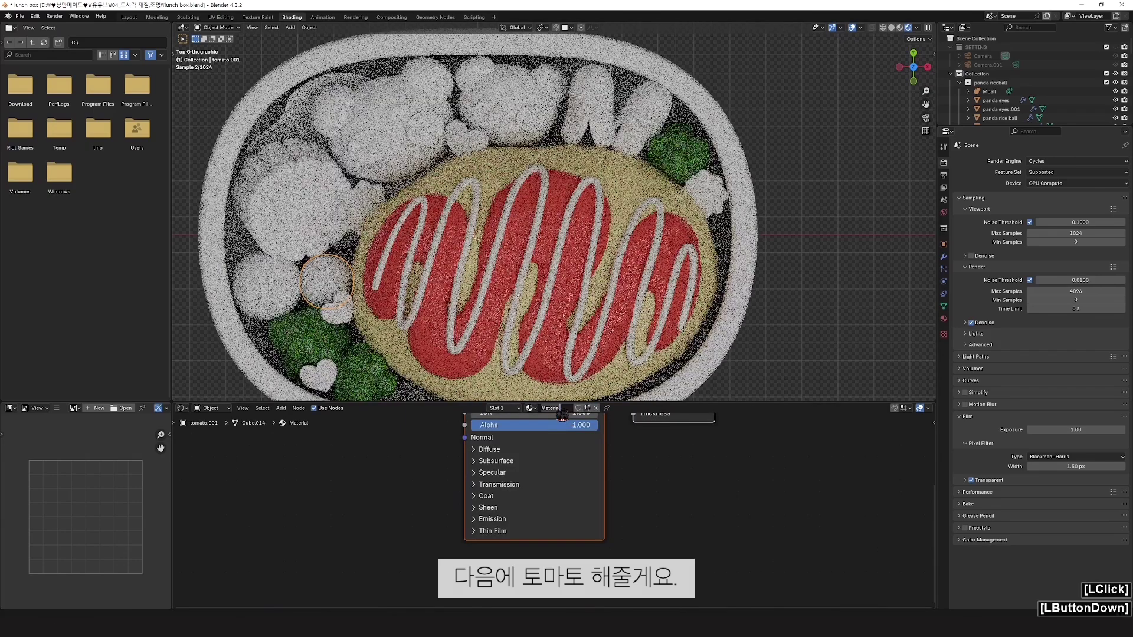
text(xh)
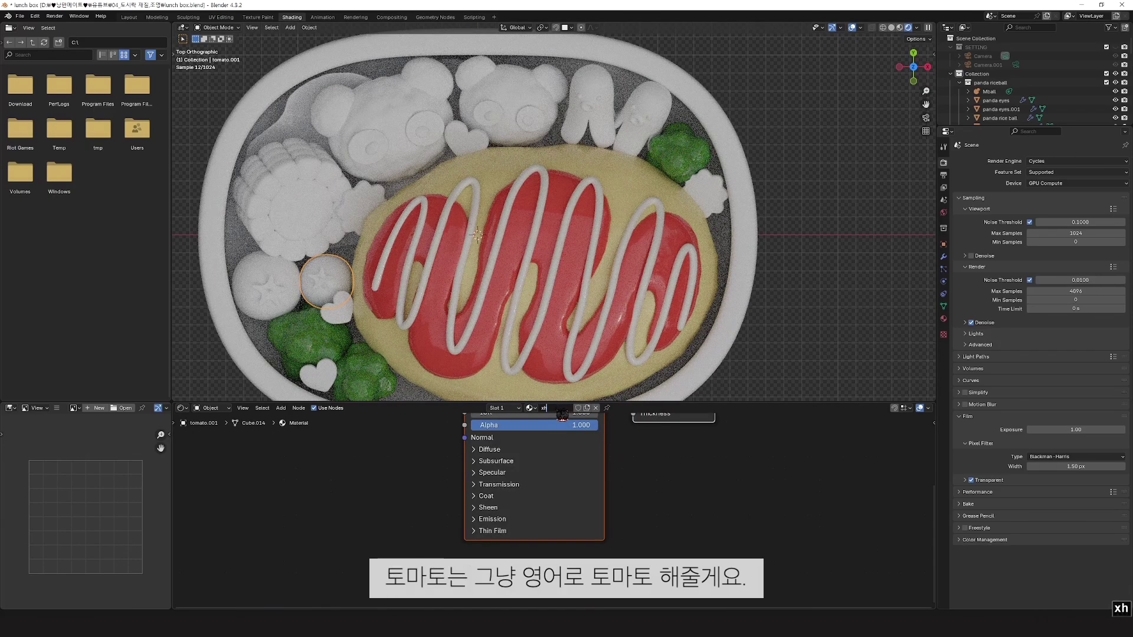
key(BackSpace)
key(BackSpace)
key(BackSpace)
text(tp)
key(BackSpace)
text(omato)
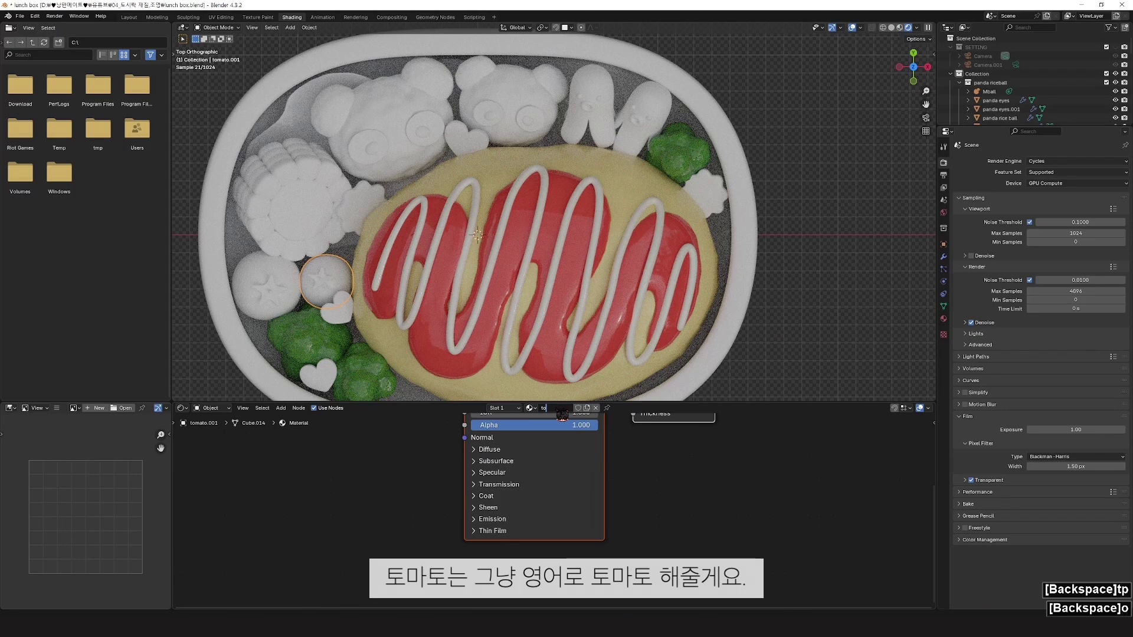
key(Return)
Step: Set the tomato material's base color to red with hue 0.009, saturation 0.929 and value 0.800, and its roughness to 0.250
shift+middle_drag(571, 436, 554, 523)
click(558, 461)
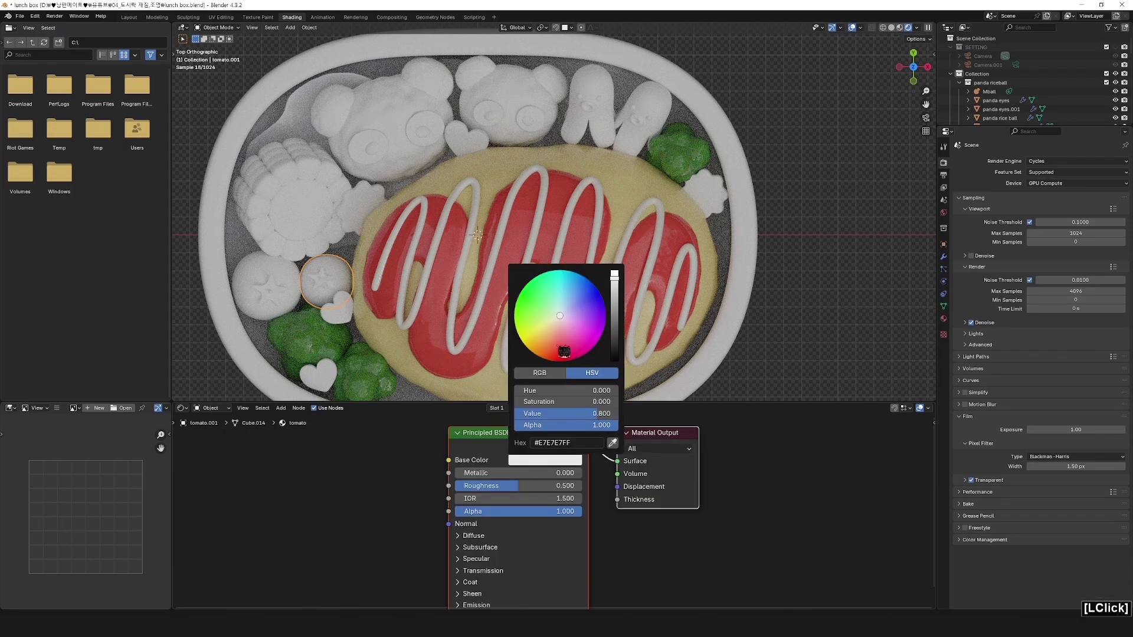
drag(564, 352, 554, 346)
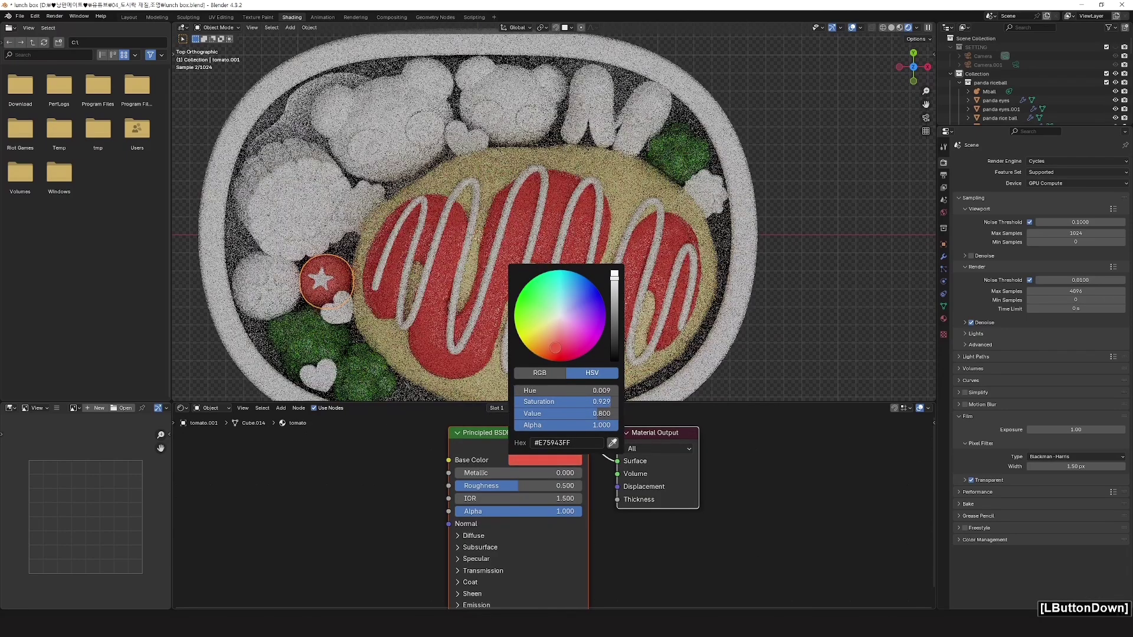
drag(518, 486, 504, 486)
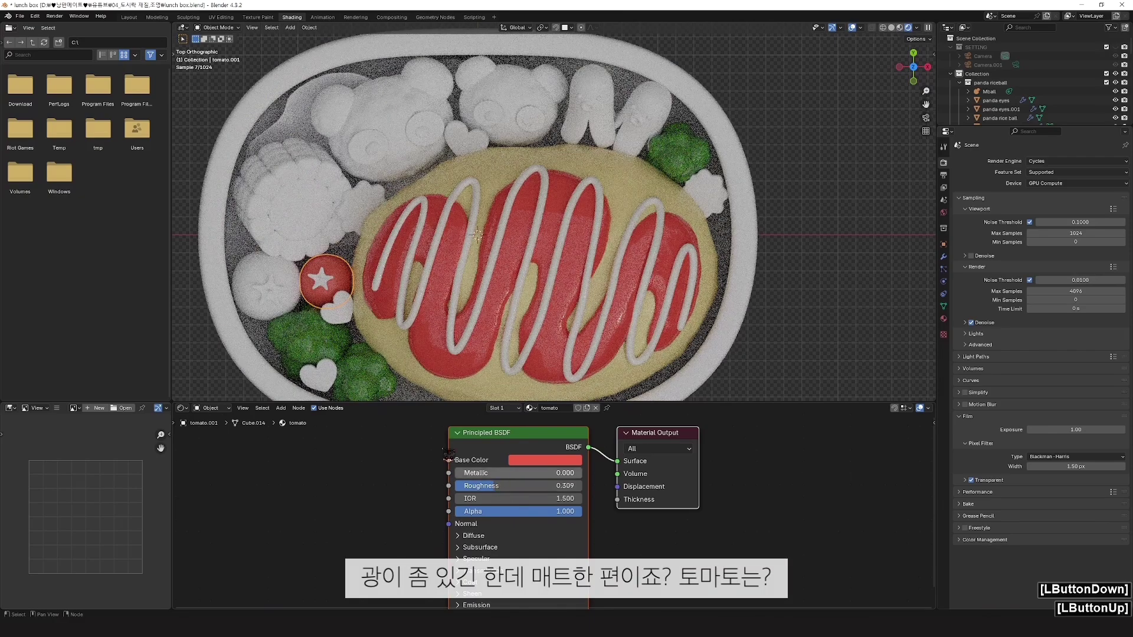
click(193, 362)
shift+middle_drag(380, 331, 523, 238)
scroll(457, 283, up, 1)
scroll(488, 289, up, 2)
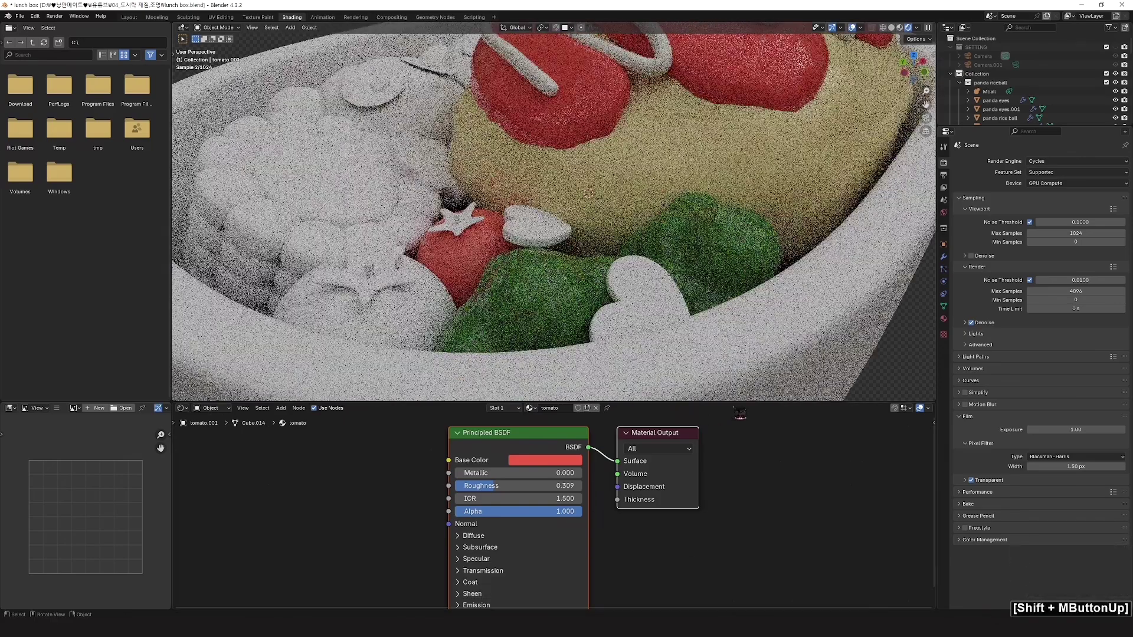
click(884, 371)
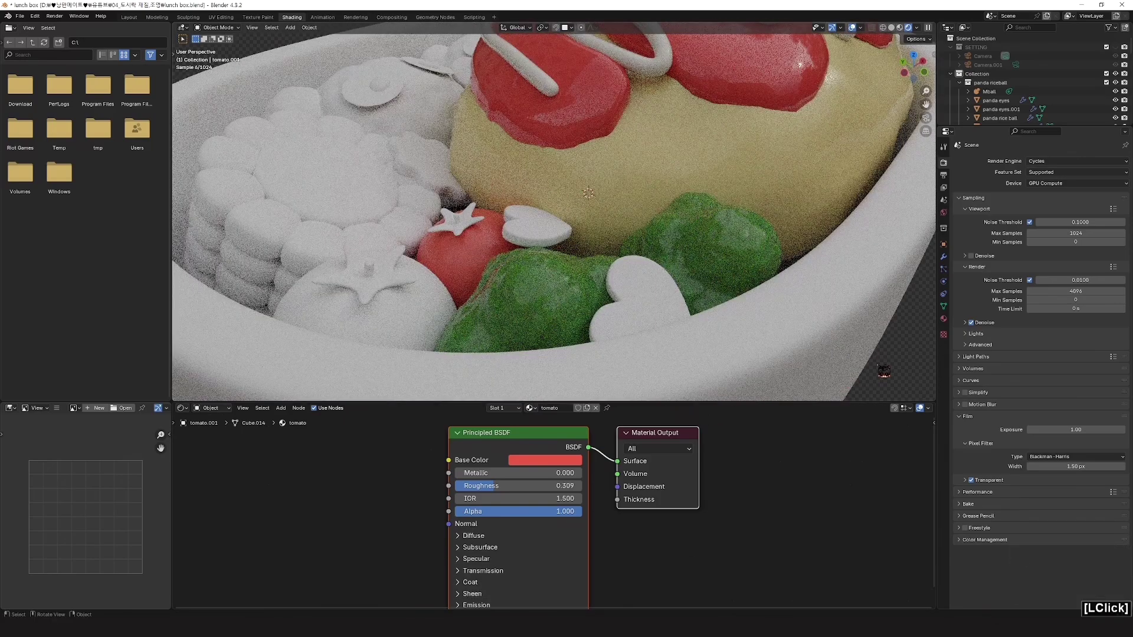
drag(499, 486, 497, 485)
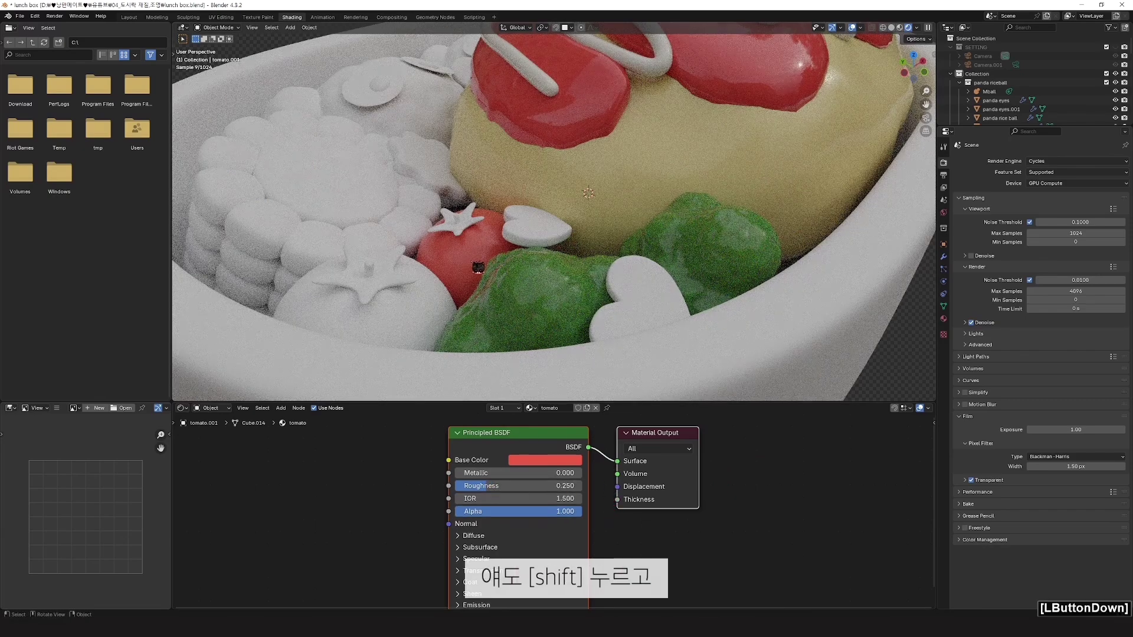
Step: Link the smaller tomato's material to the larger tomato
shift+click(429, 317)
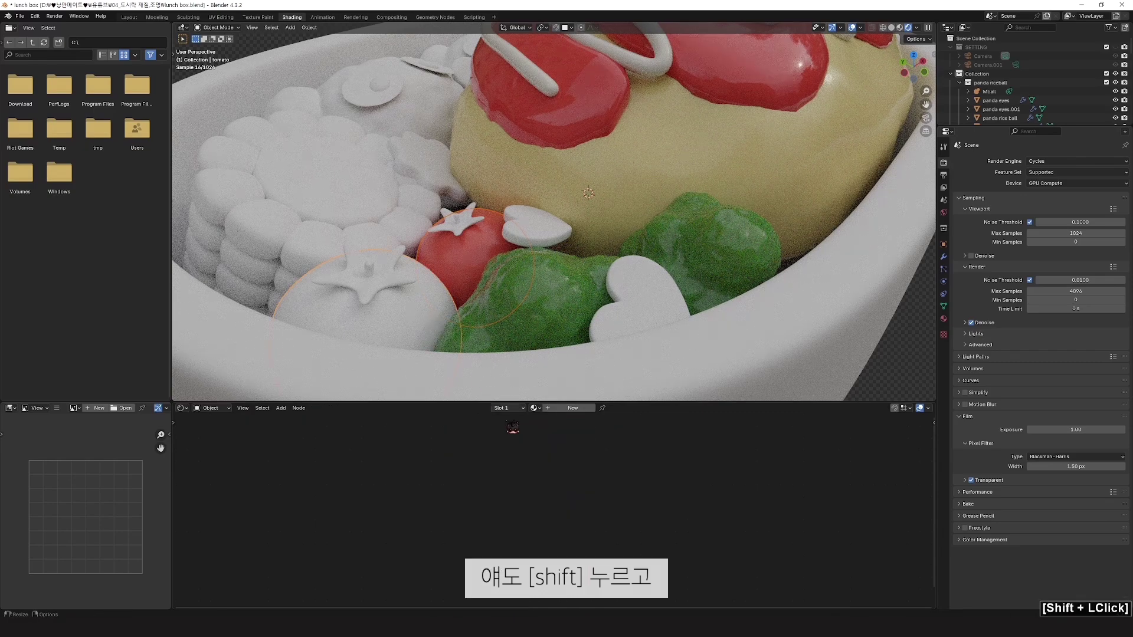
shift+click(479, 259)
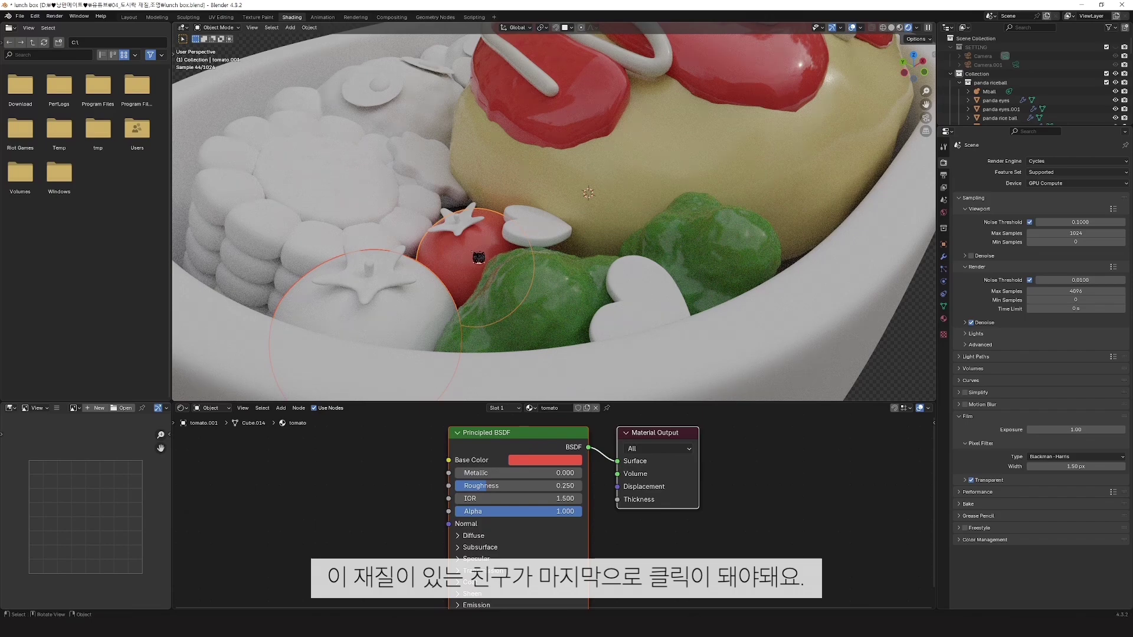
key(ctrl+l)
click(478, 254)
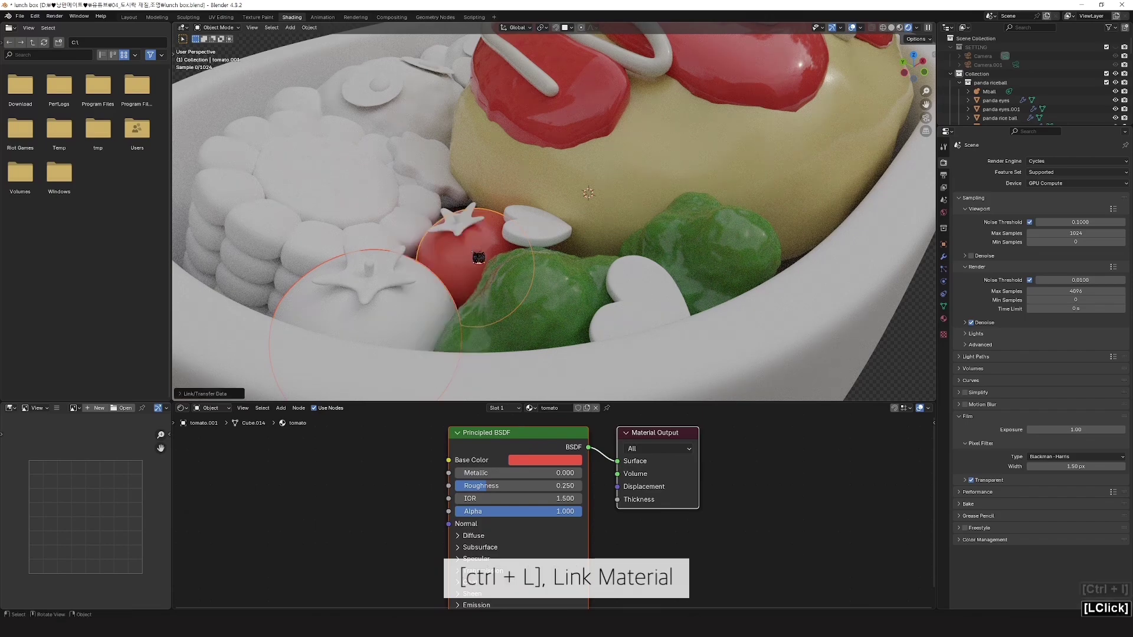
key(KP_7)
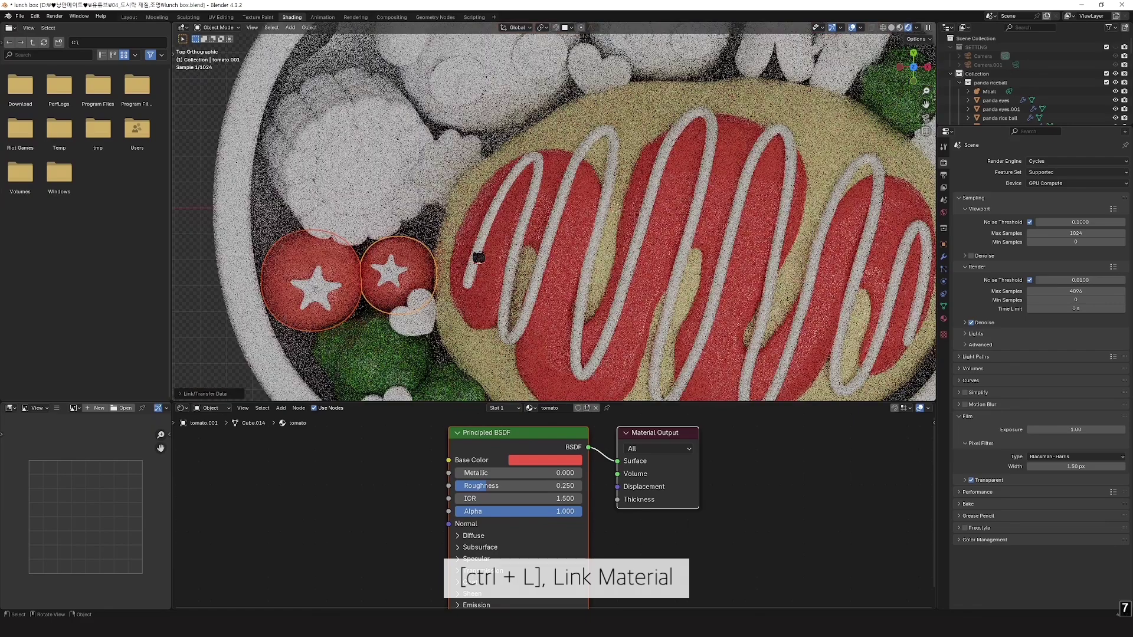
Step: Try linking the broccoli material to both star-shaped tomato stems, leaving the tomatoes out of the selection
shift+middle_drag(473, 256, 464, 223)
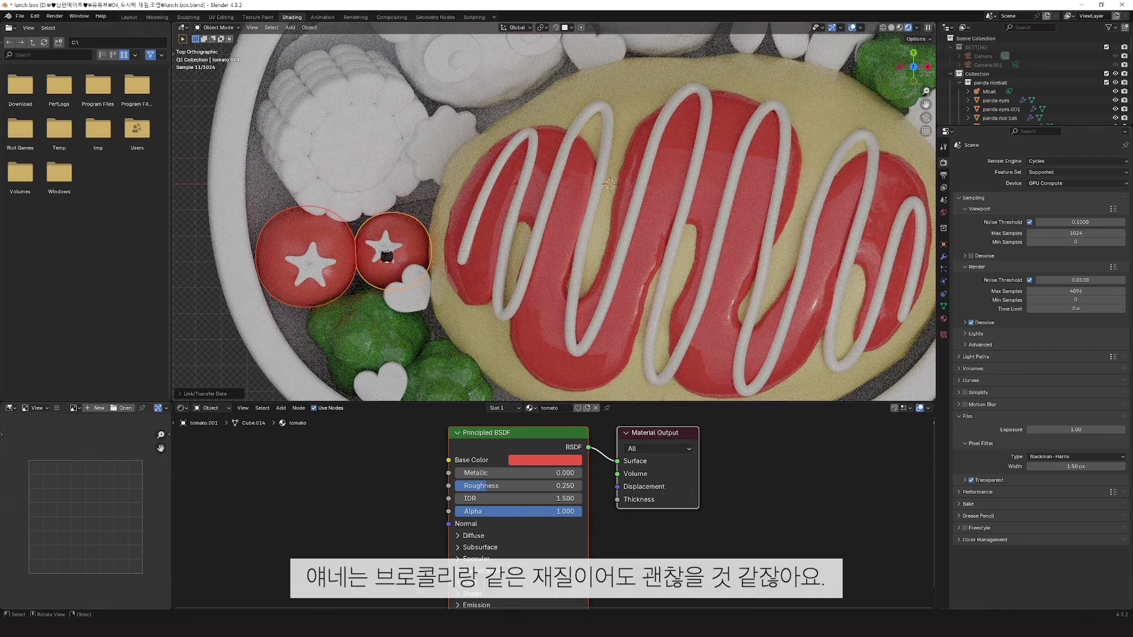
click(387, 249)
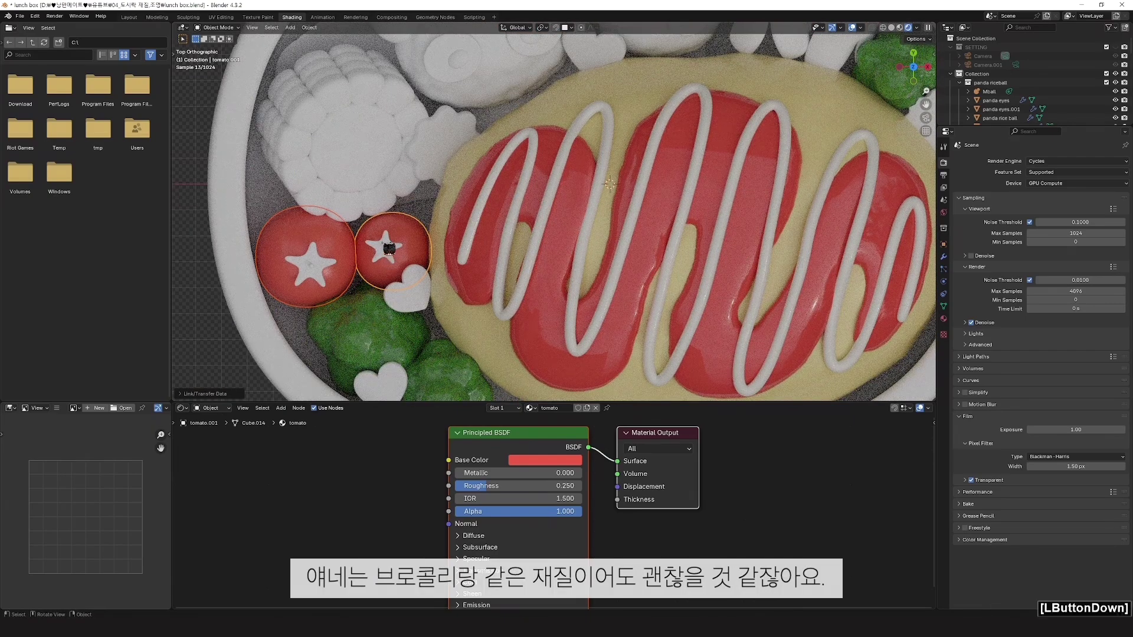
shift+click(317, 263)
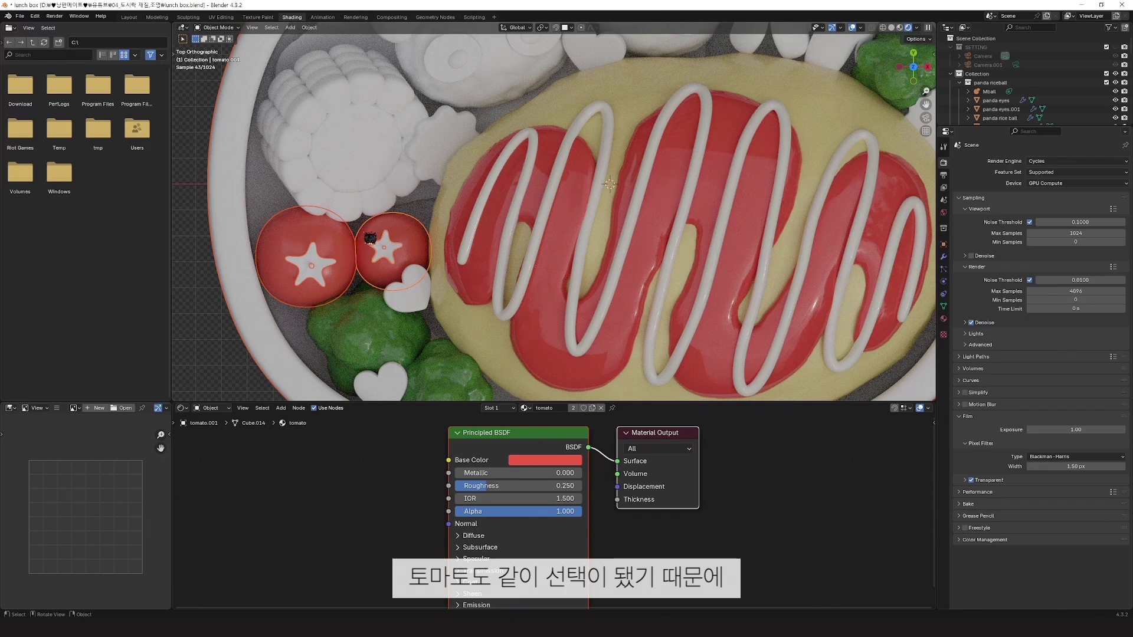
ctrl+drag(336, 211, 372, 242)
shift+middle_drag(340, 315, 331, 294)
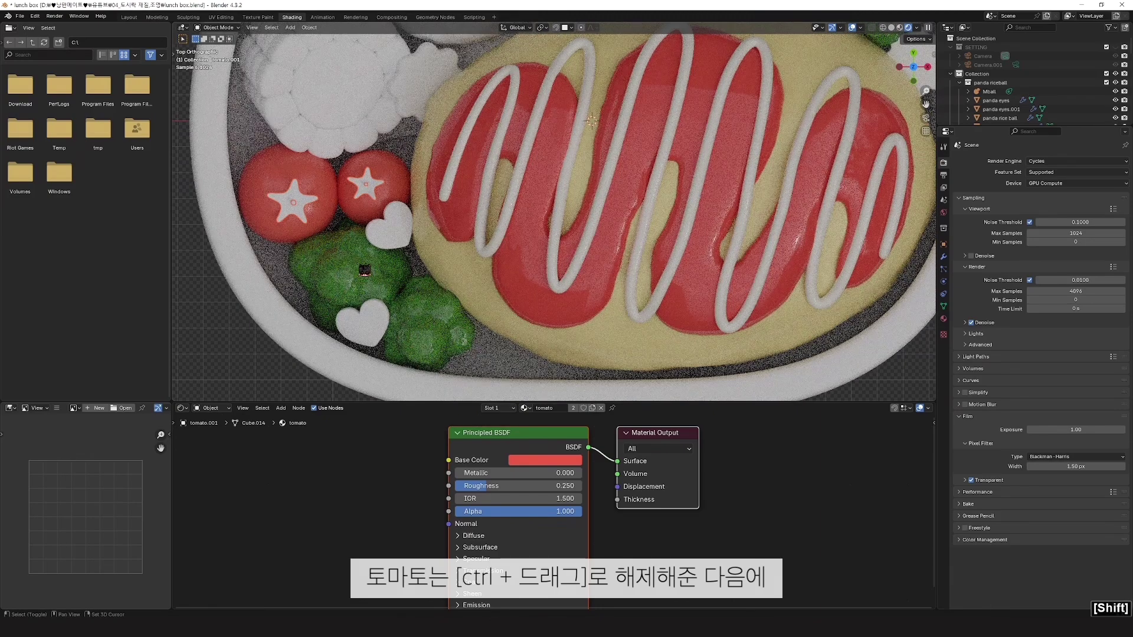
shift+click(365, 270)
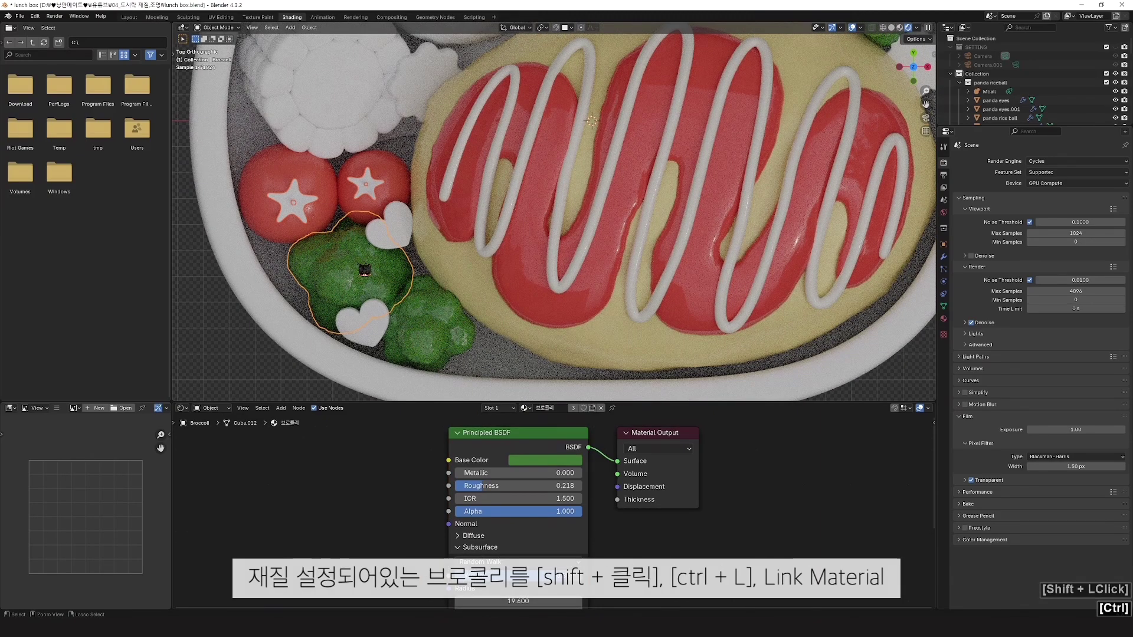
key(ctrl+l)
click(331, 263)
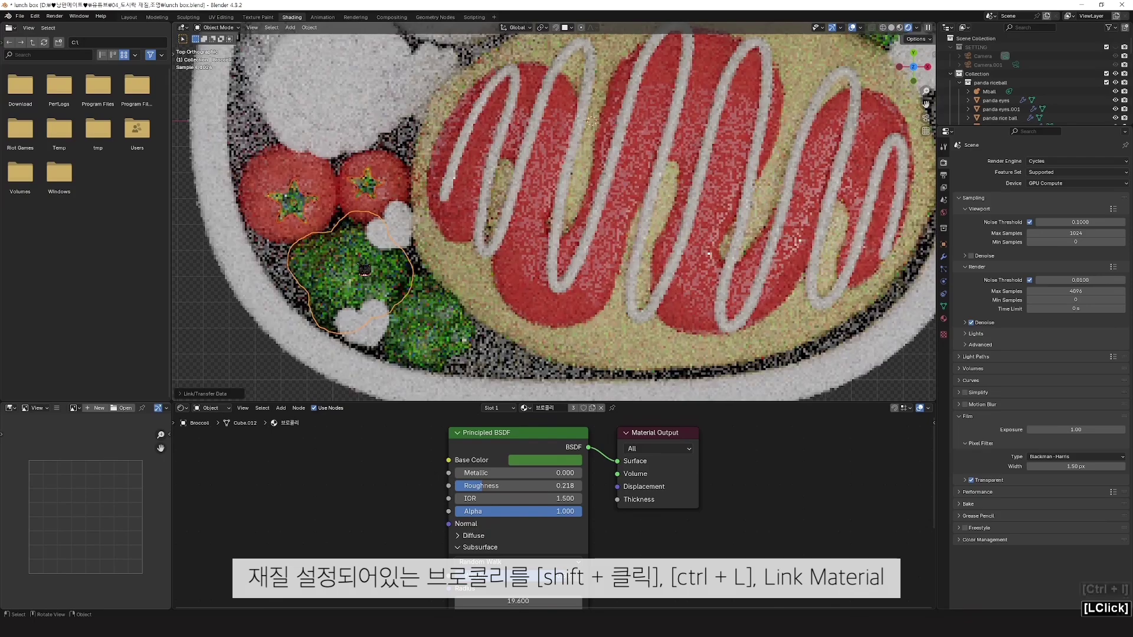
Step: Inspect the stems and broccoli up close, and undo the material link on the tomato stems
click(270, 341)
middle_drag(270, 341, 317, 284)
shift+middle_drag(268, 317, 524, 387)
scroll(426, 302, up, 3)
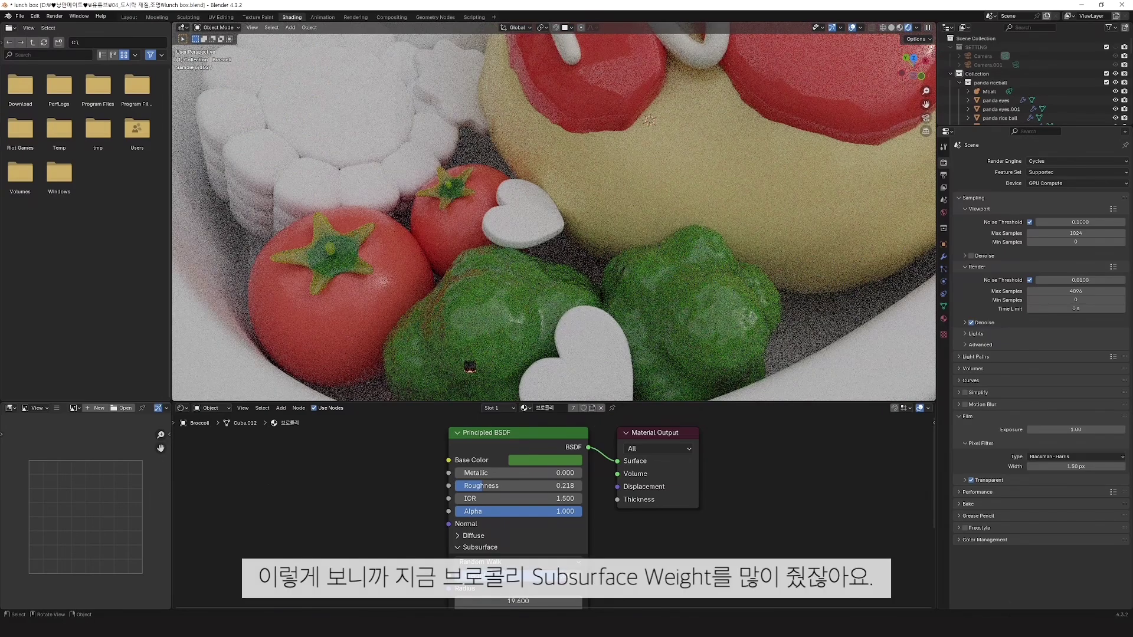
shift+middle_drag(587, 545, 586, 520)
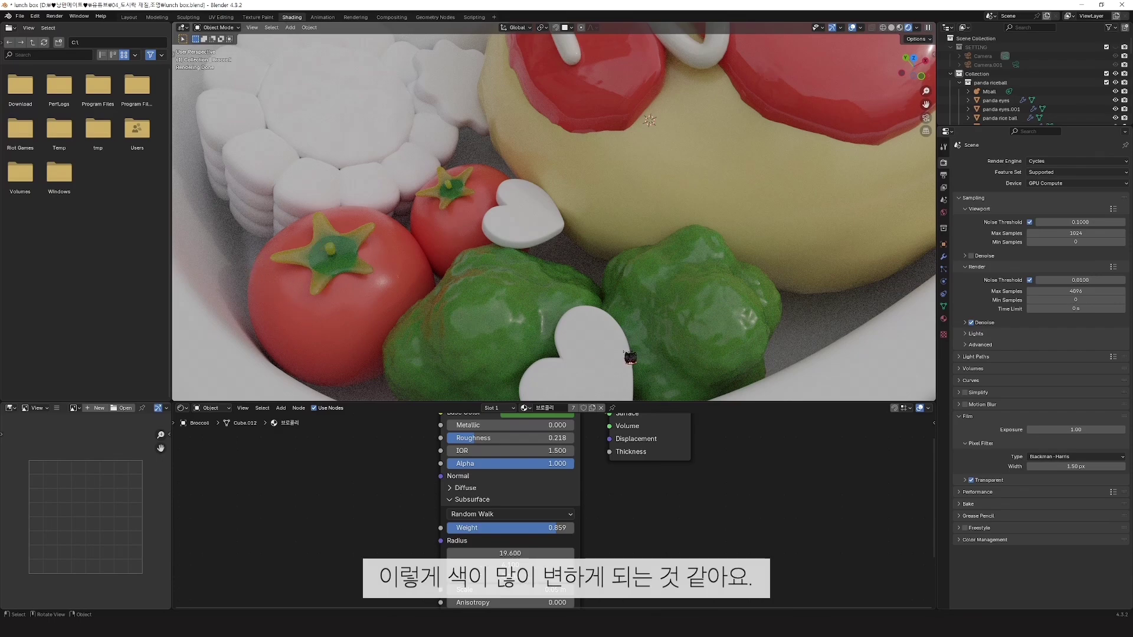
mouse_move(578, 329)
middle_down()
mouse_move(565, 300)
mouse_move(584, 316)
middle_up()
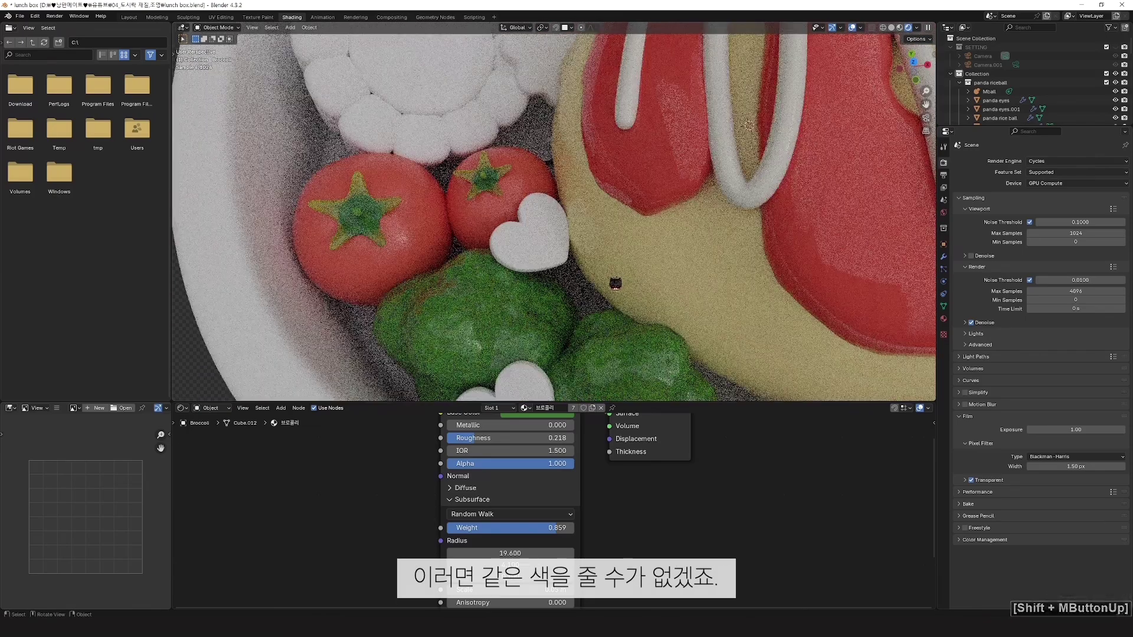
key(ctrl+z)
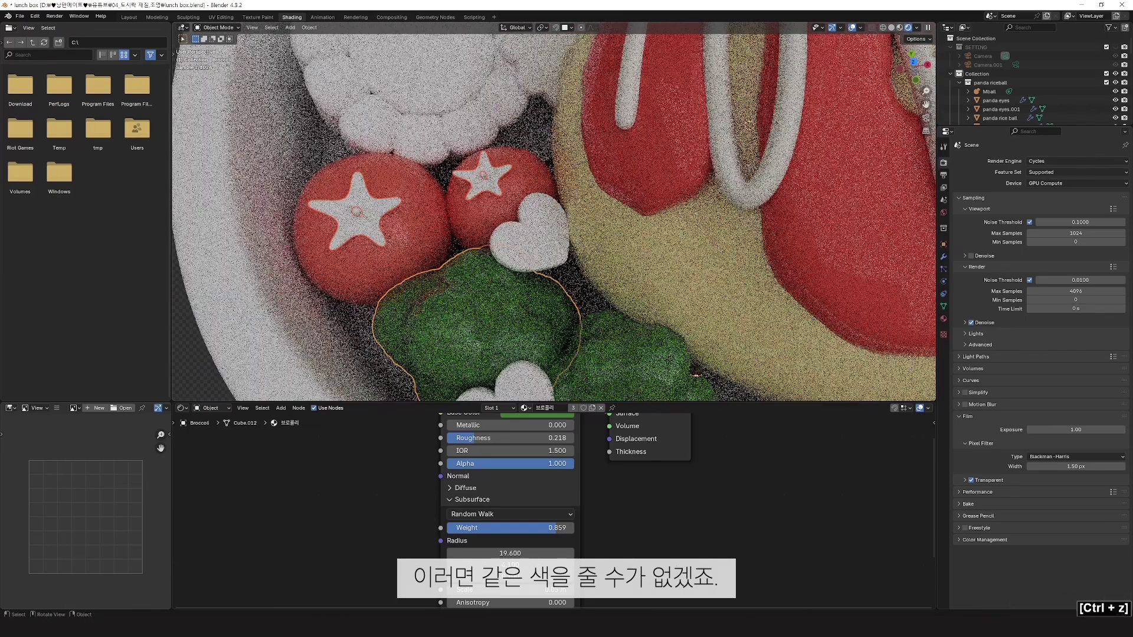
Step: Duplicate the material on the broccoli beside the tomatoes and rename the copy 토마토꼬다리
click(374, 217)
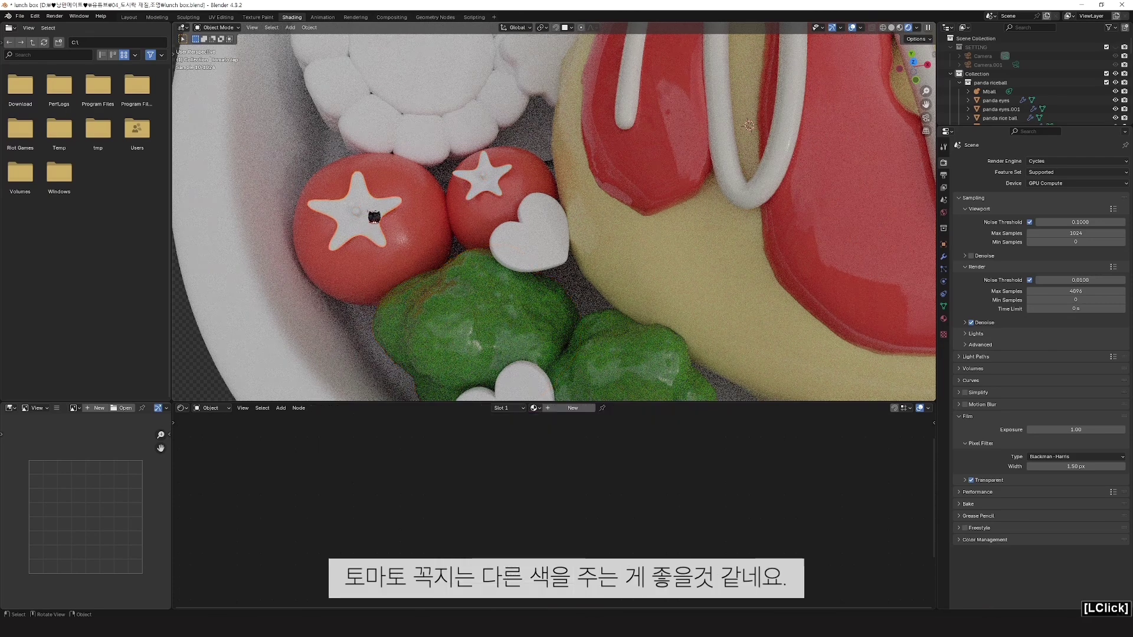
click(508, 327)
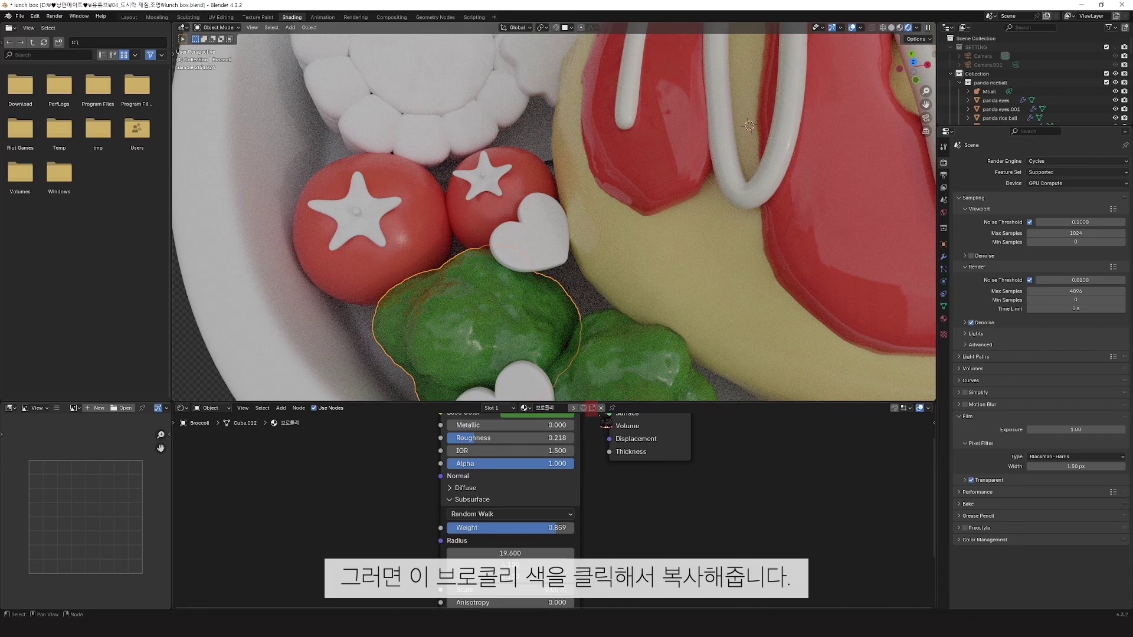
click(593, 408)
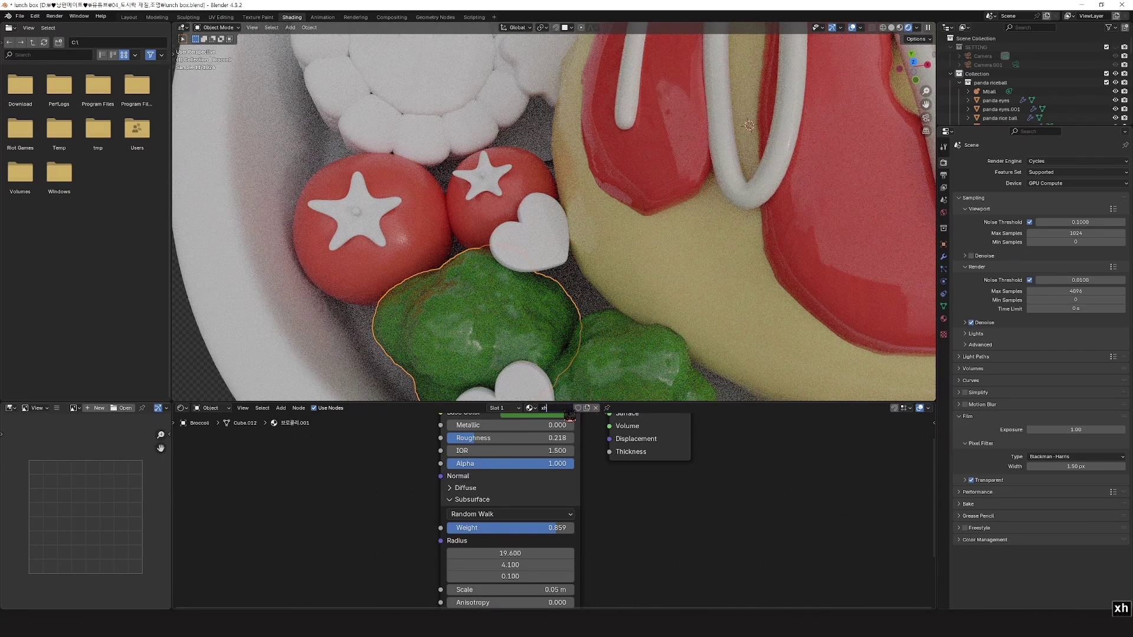
key(BackSpace)
key(BackSpace)
key(Hangul)
text(토)
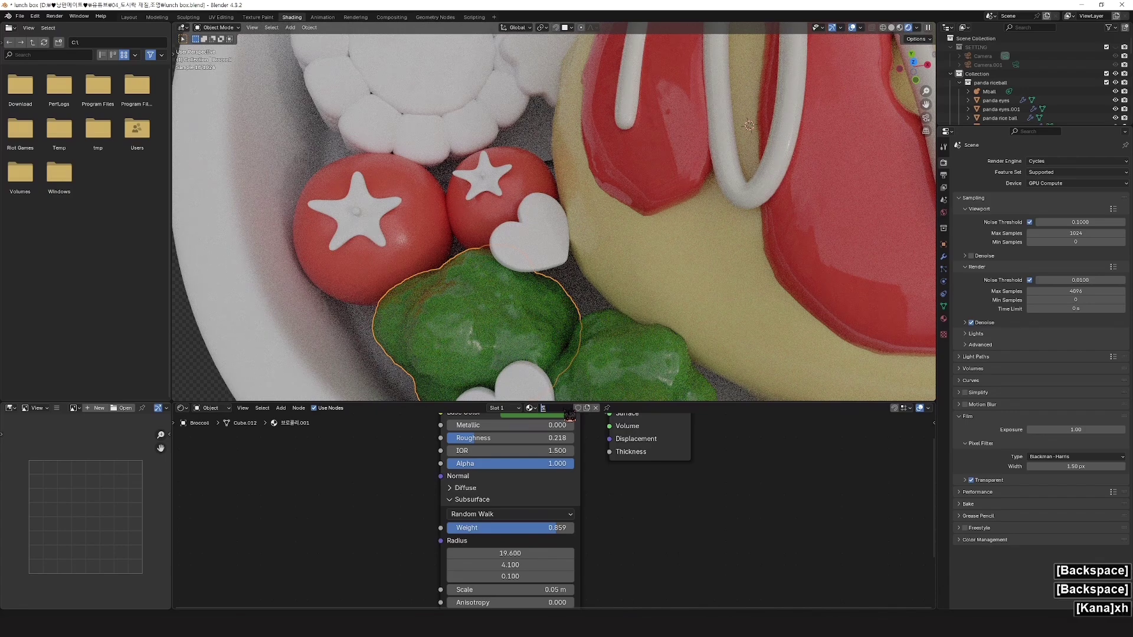
text(마토)
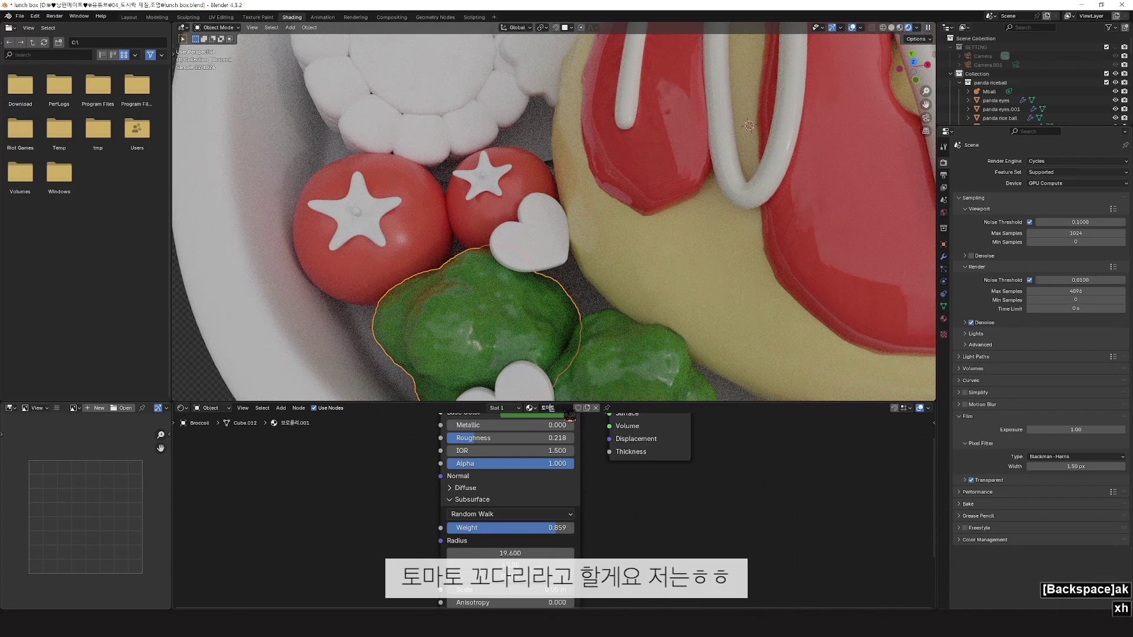
text(꼬다리)
key(Return)
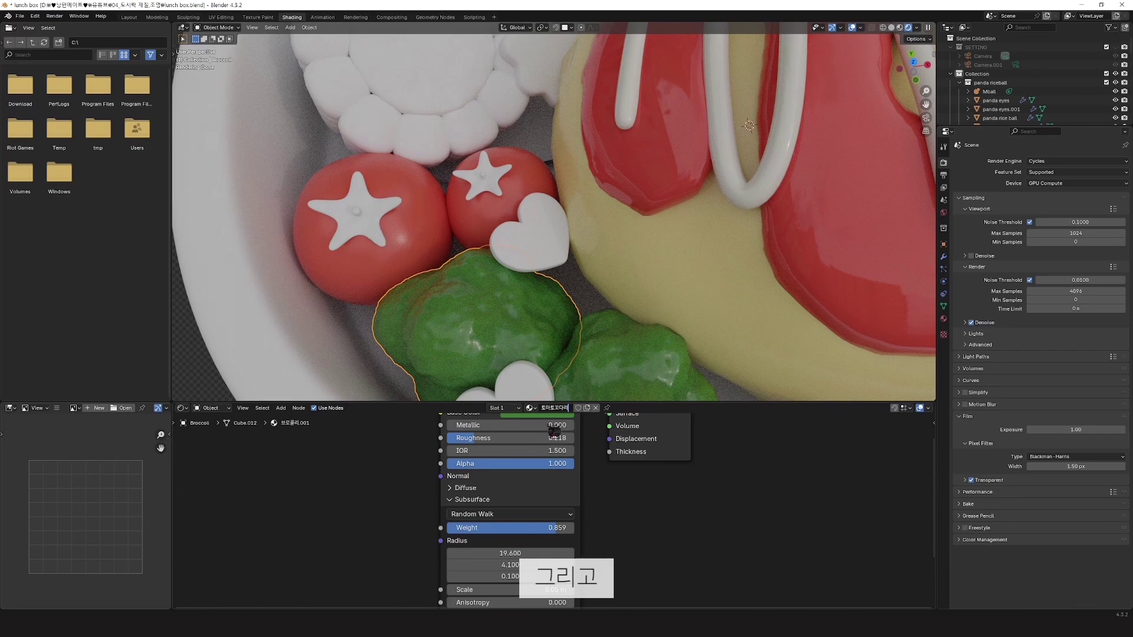
Step: Assign the 토마토꼬다리 material to the larger tomato's star-shaped stem
click(374, 227)
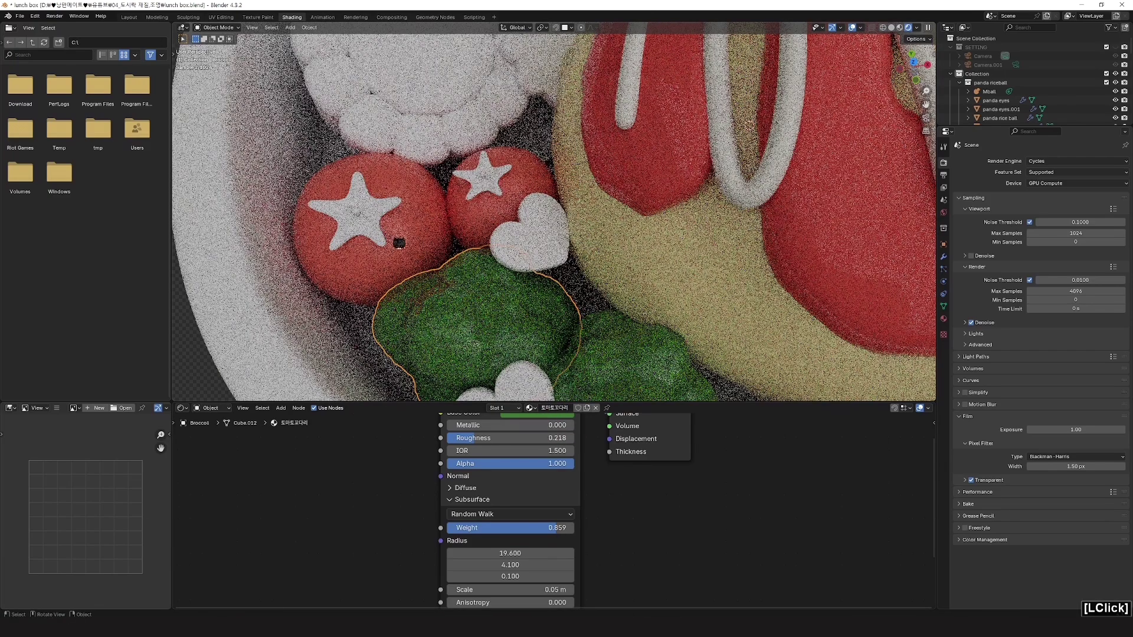
click(400, 242)
click(524, 408)
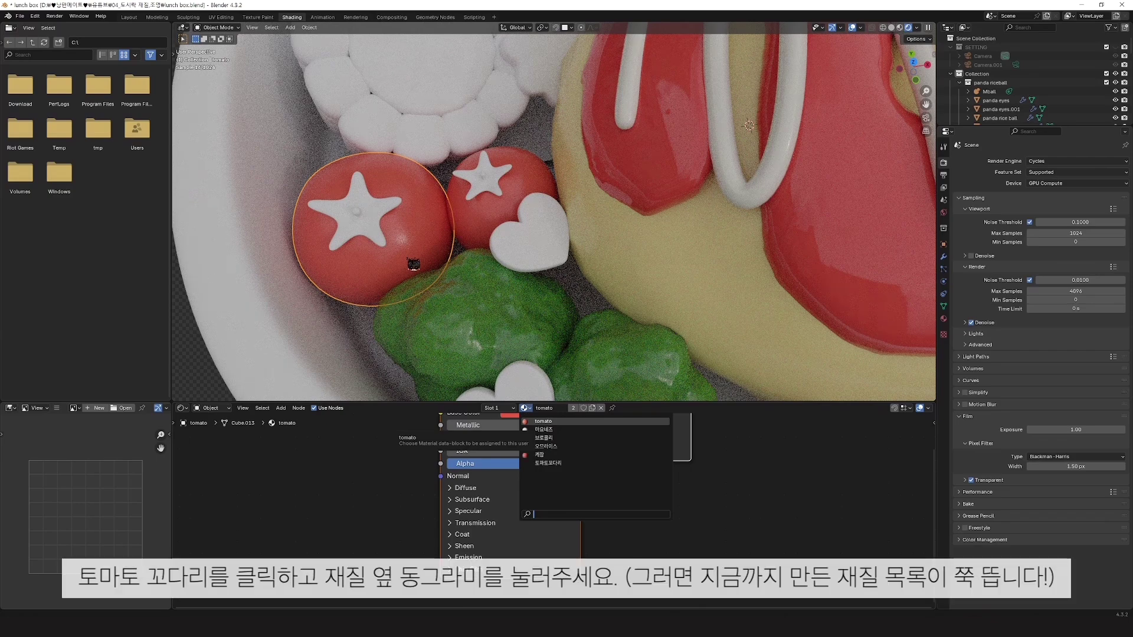
click(372, 229)
click(373, 229)
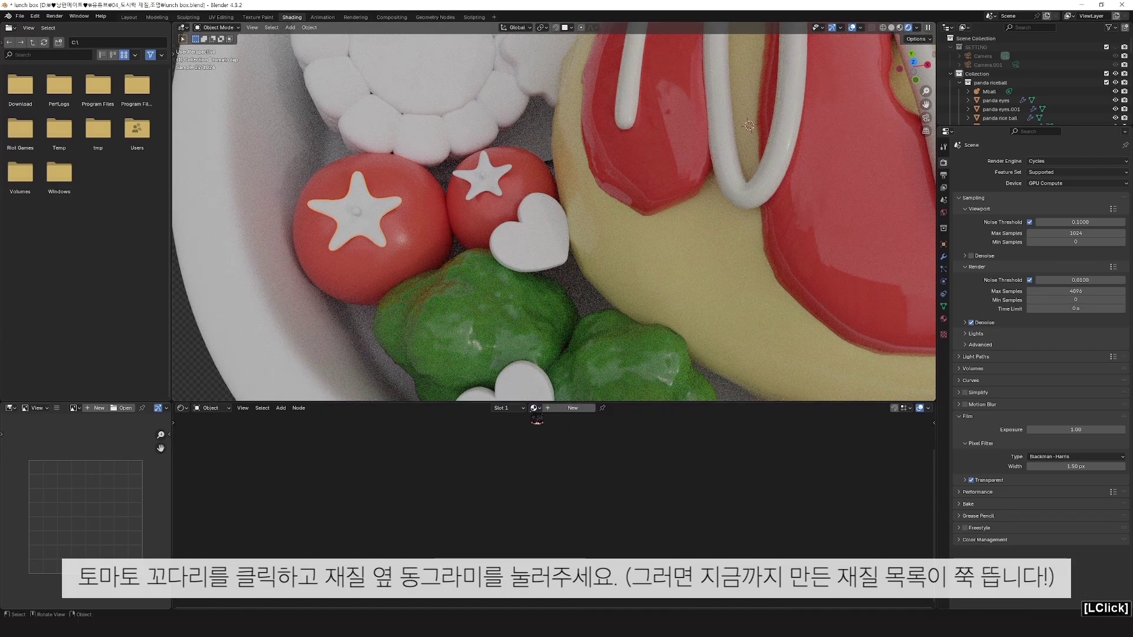
click(534, 408)
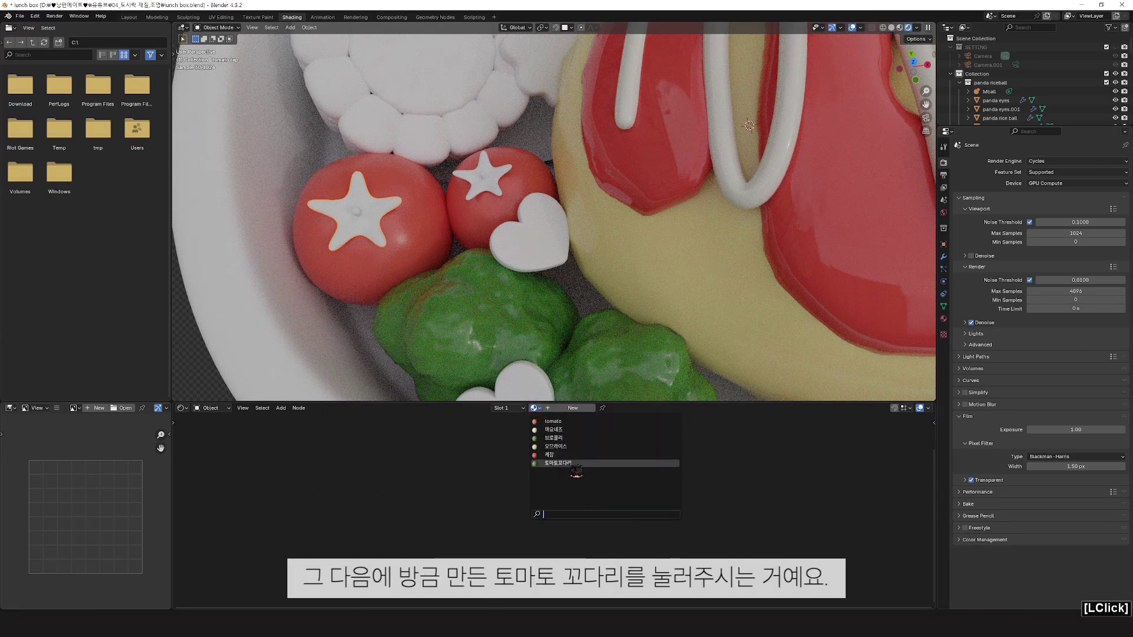
click(573, 465)
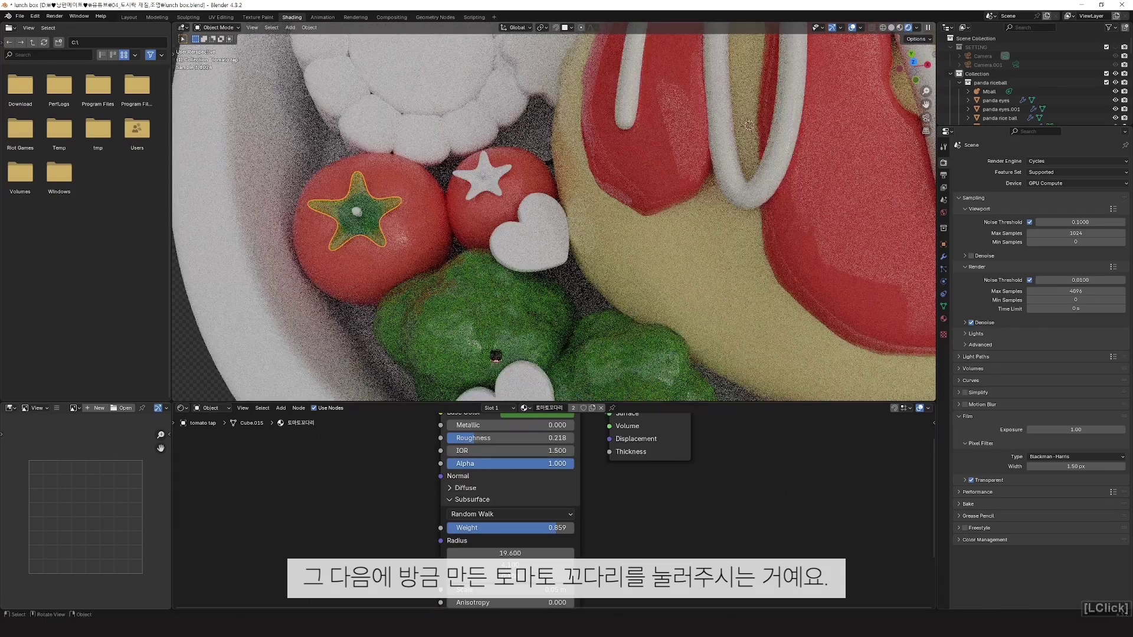
Step: Assign the 브로콜리 material back to the broccoli next to the tomatoes
click(524, 336)
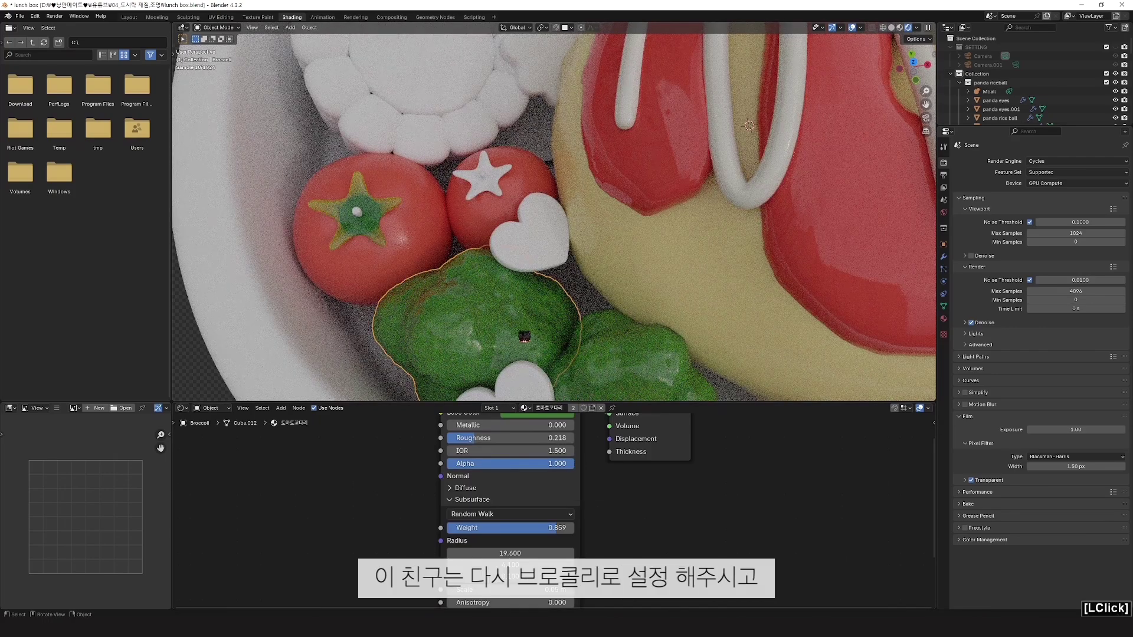
click(524, 407)
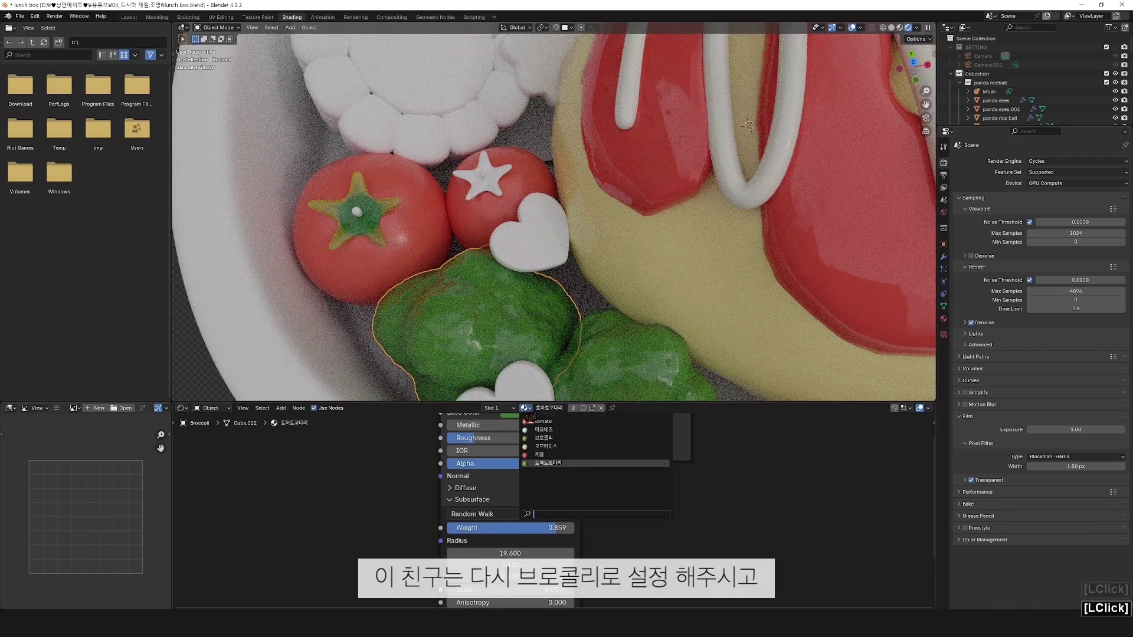
click(546, 439)
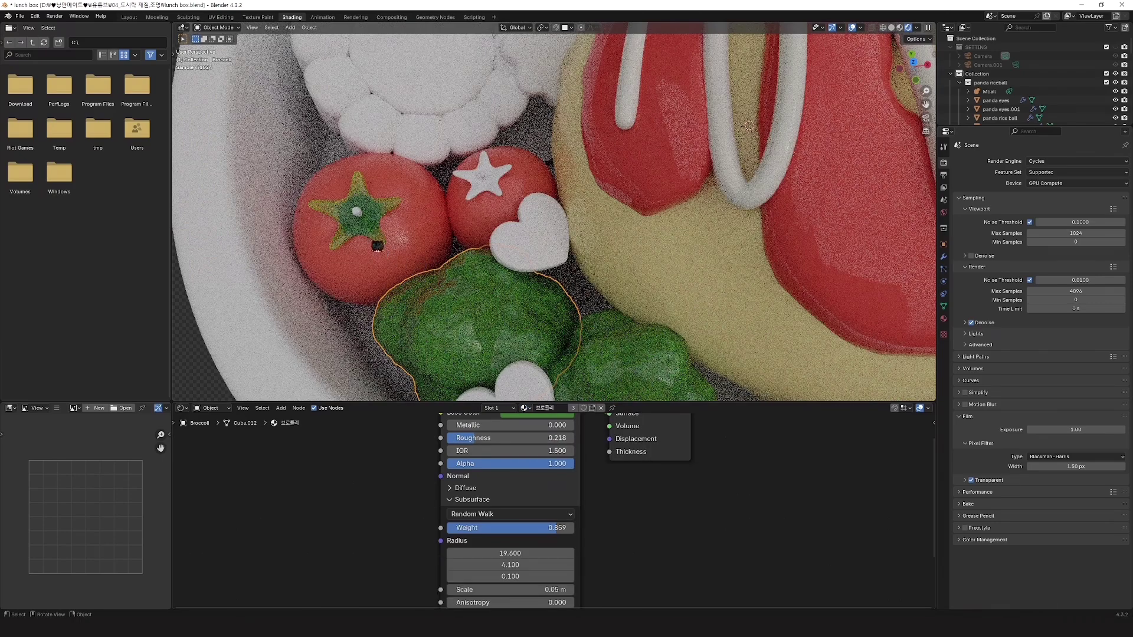
Step: Lower the larger stem's subsurface weight to 0.218 and link its material to the smaller tomato's stem and the stem tips
click(378, 234)
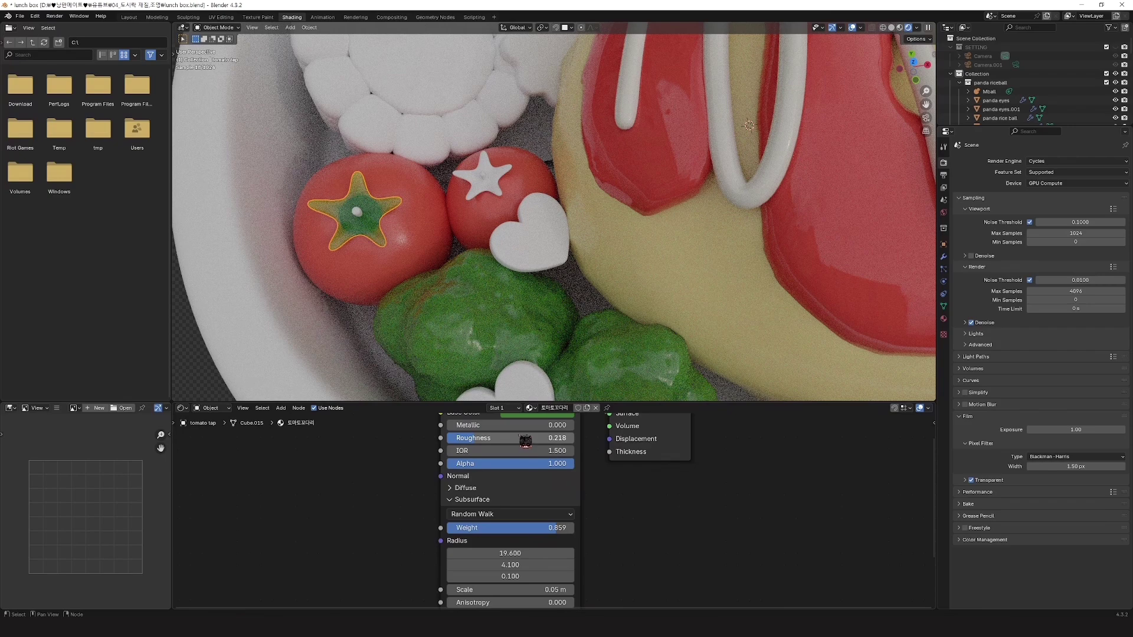
drag(560, 532, 478, 528)
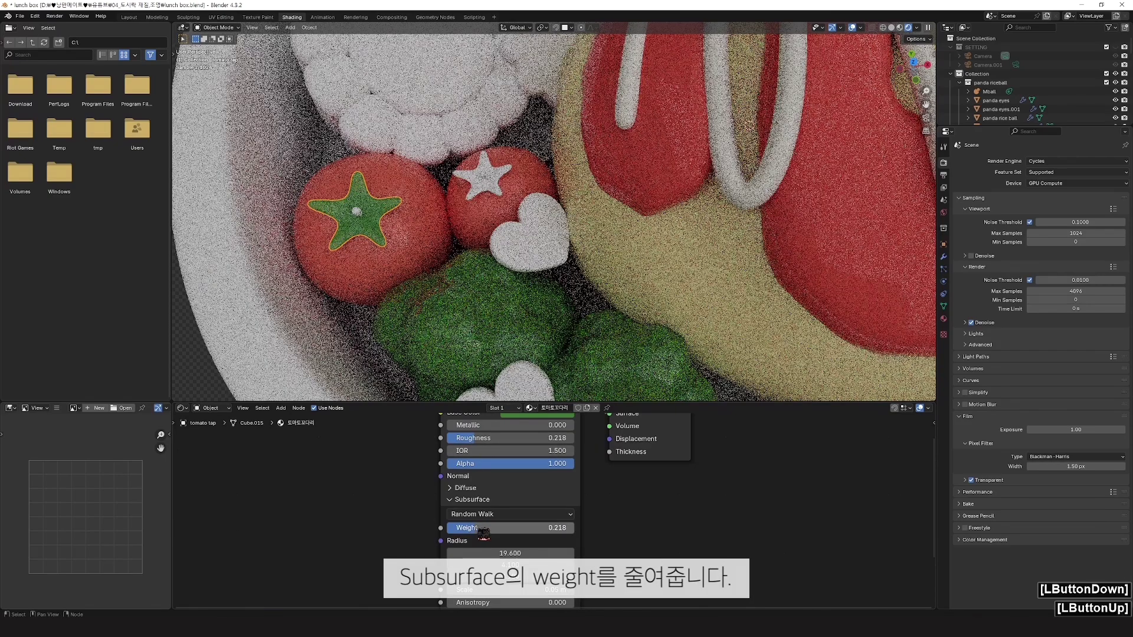
click(364, 222)
shift+click(484, 195)
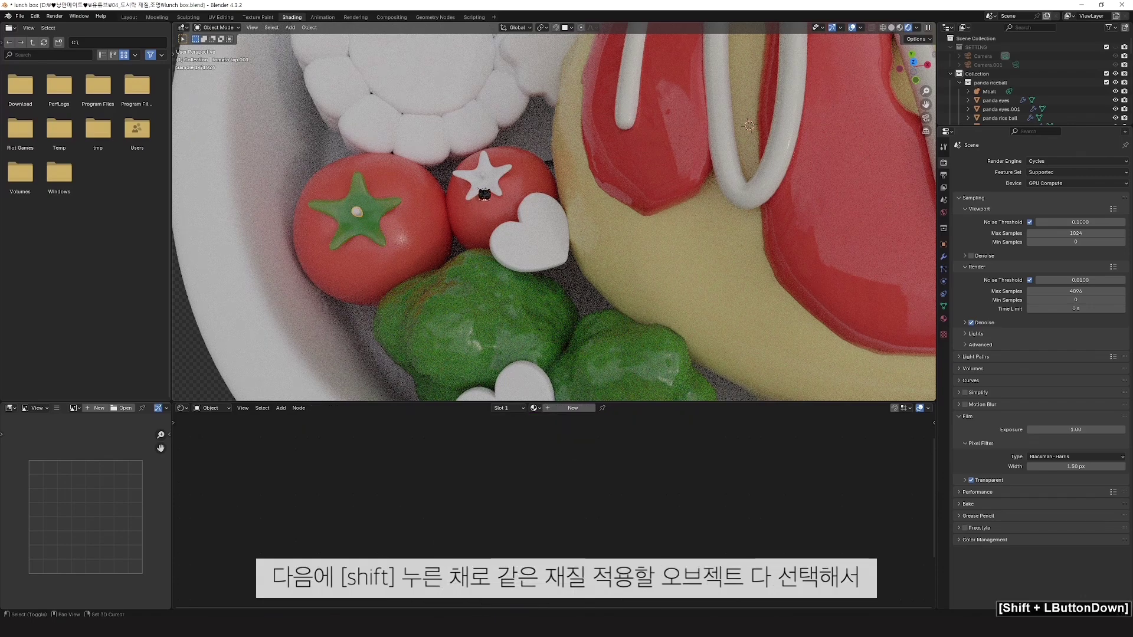
shift+click(378, 225)
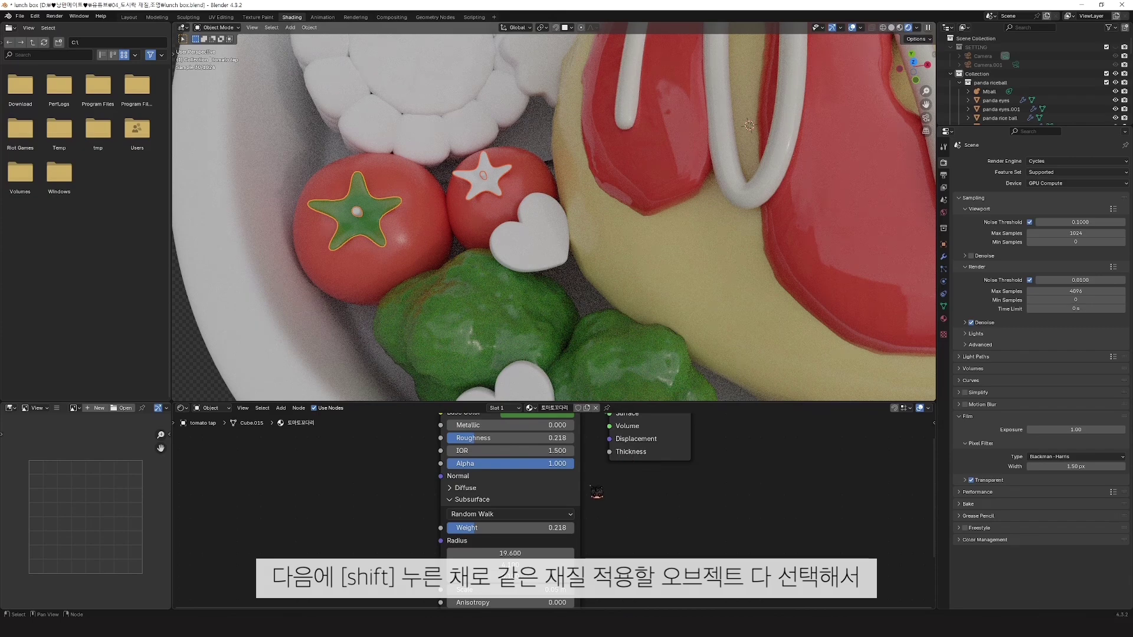
key(ctrl+l)
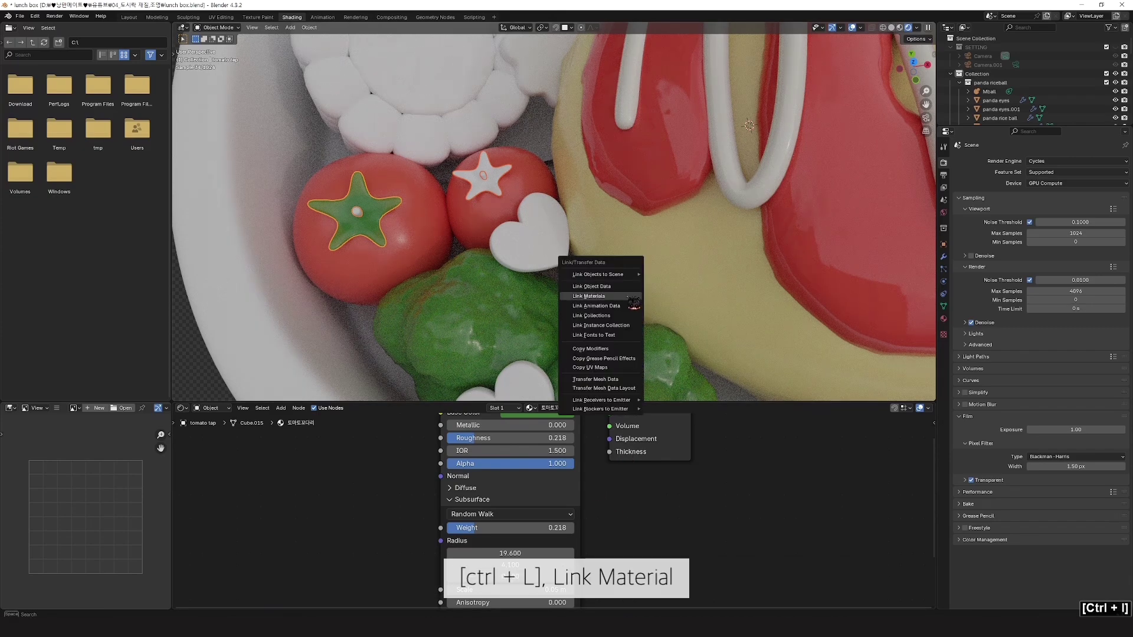
click(630, 298)
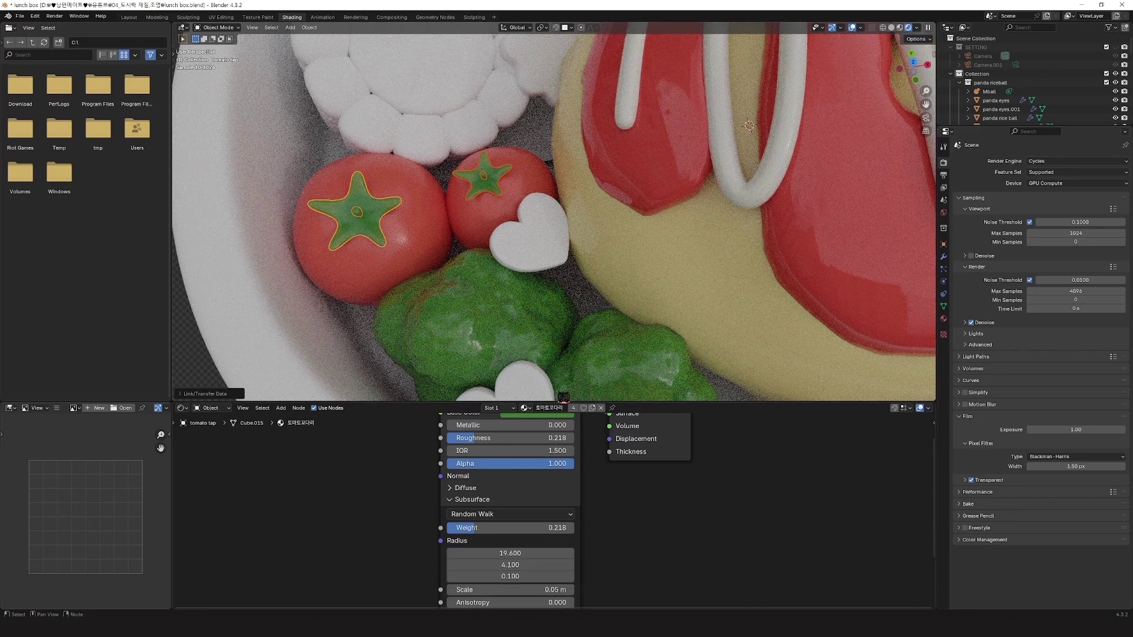
Step: Lighten the stem material's base color to green #48873A and set its subsurface weight to 0.268
scroll(547, 323, down, 3)
middle_drag(547, 323, 610, 314)
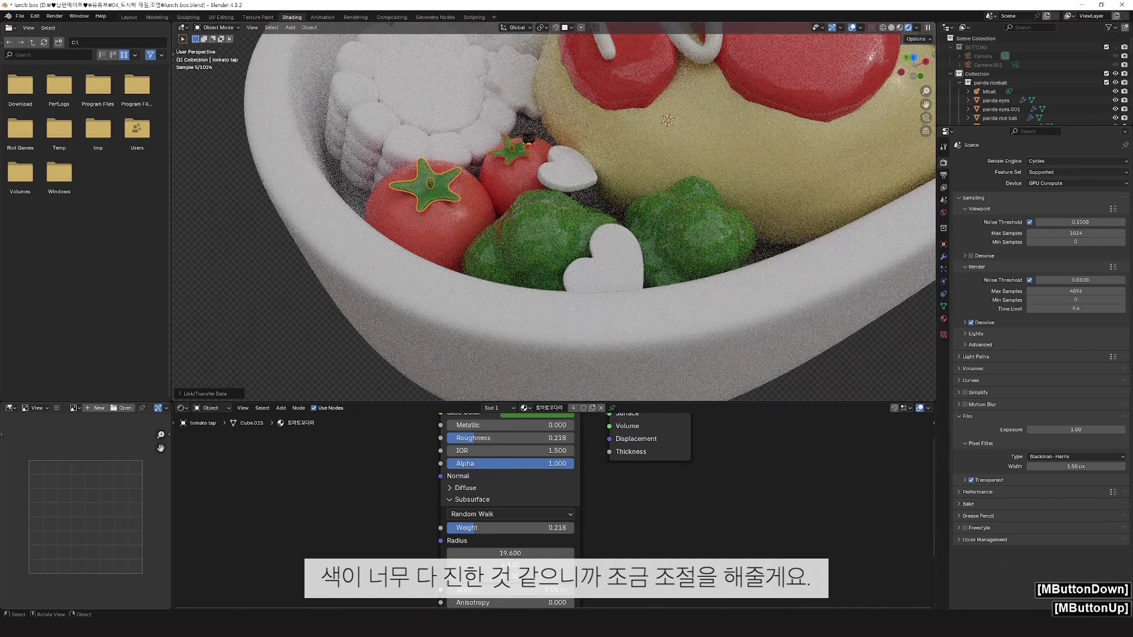
shift+middle_drag(429, 466, 409, 505)
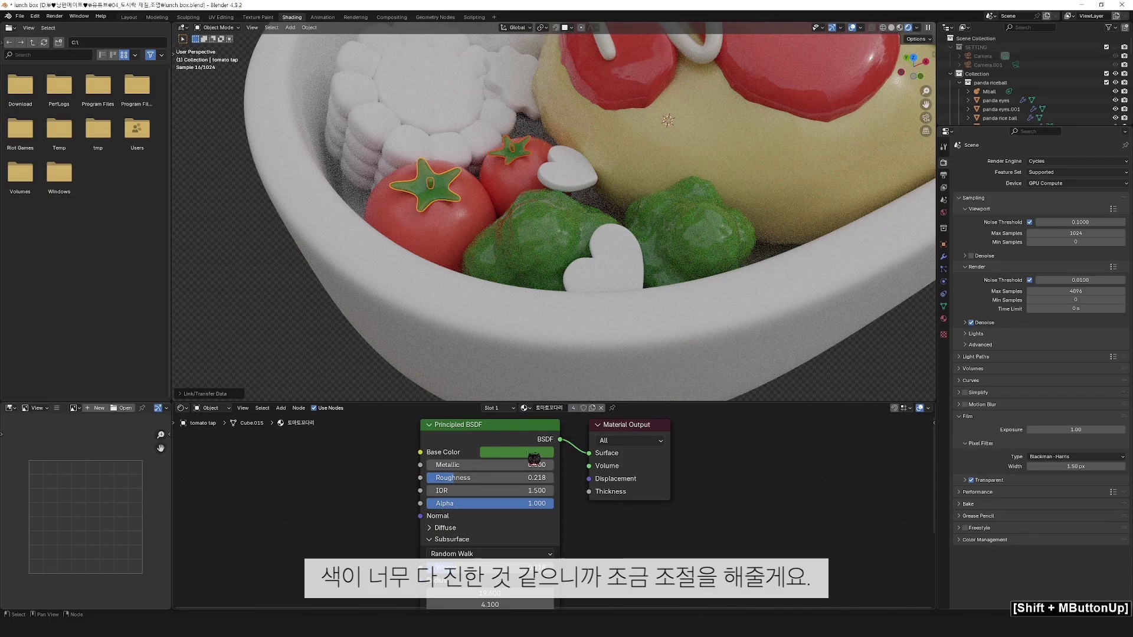
click(517, 451)
drag(586, 321, 585, 305)
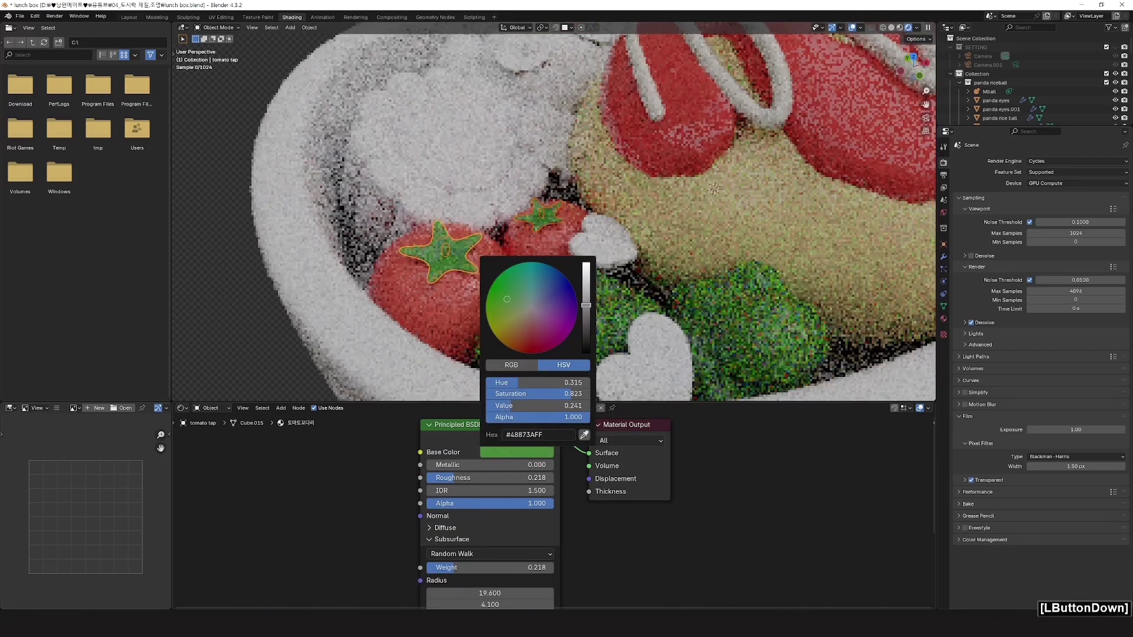
scroll(853, 357, up, 1)
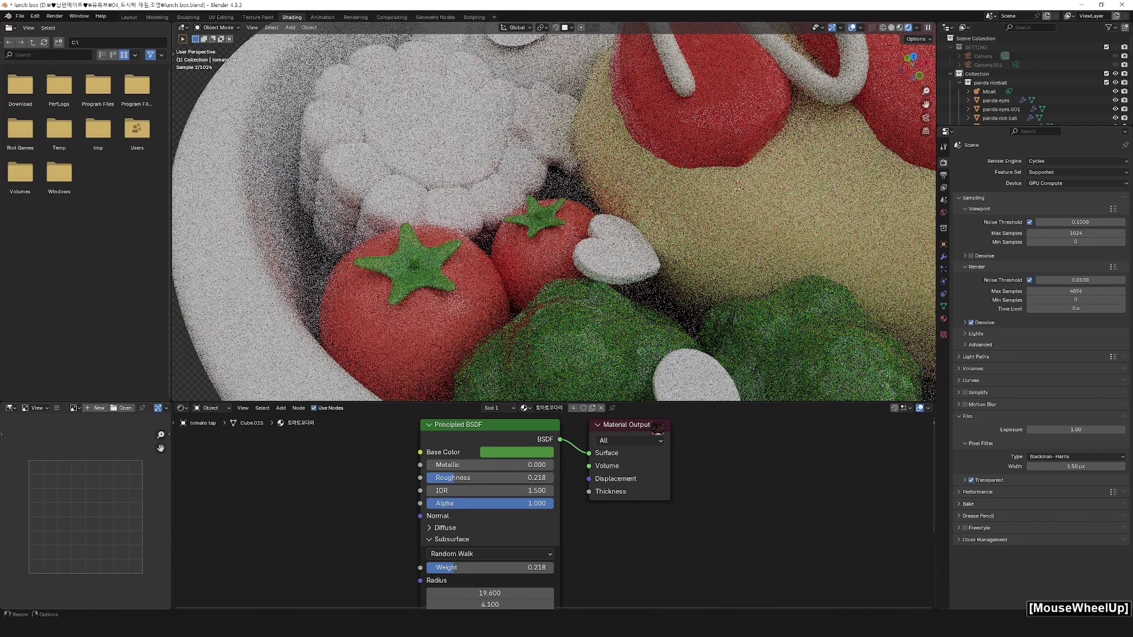
drag(467, 570, 472, 570)
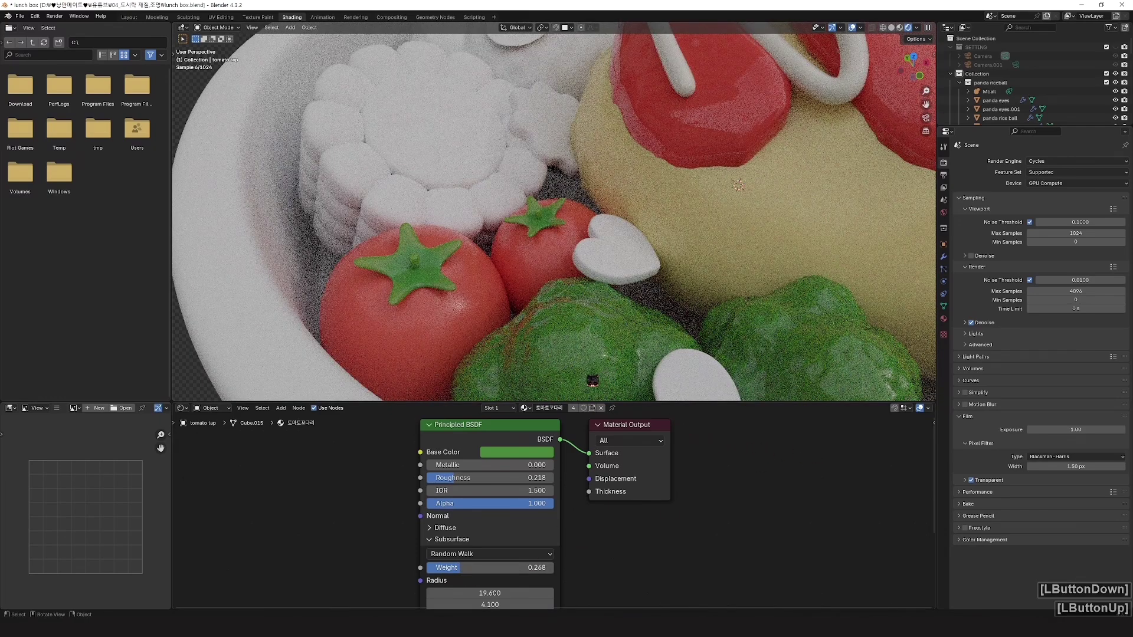
Step: Set the first subsurface radius value of the tomato stem material to 15.000 and check the stems up close
shift+middle_drag(507, 556, 513, 513)
shift+scroll(513, 513, down, 2)
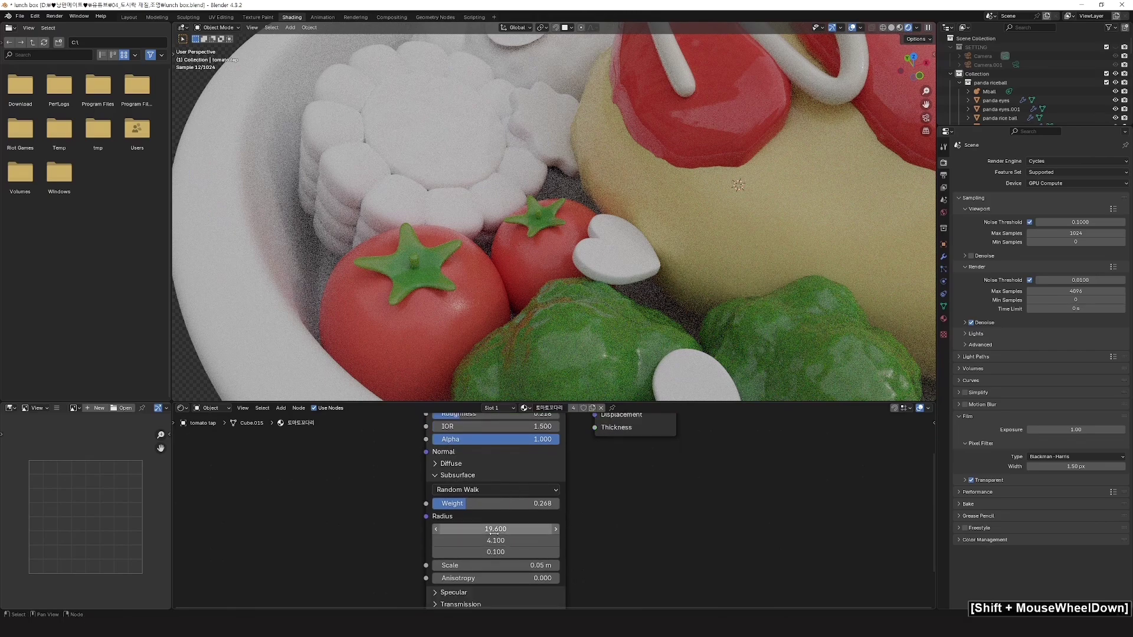
drag(496, 531, 475, 531)
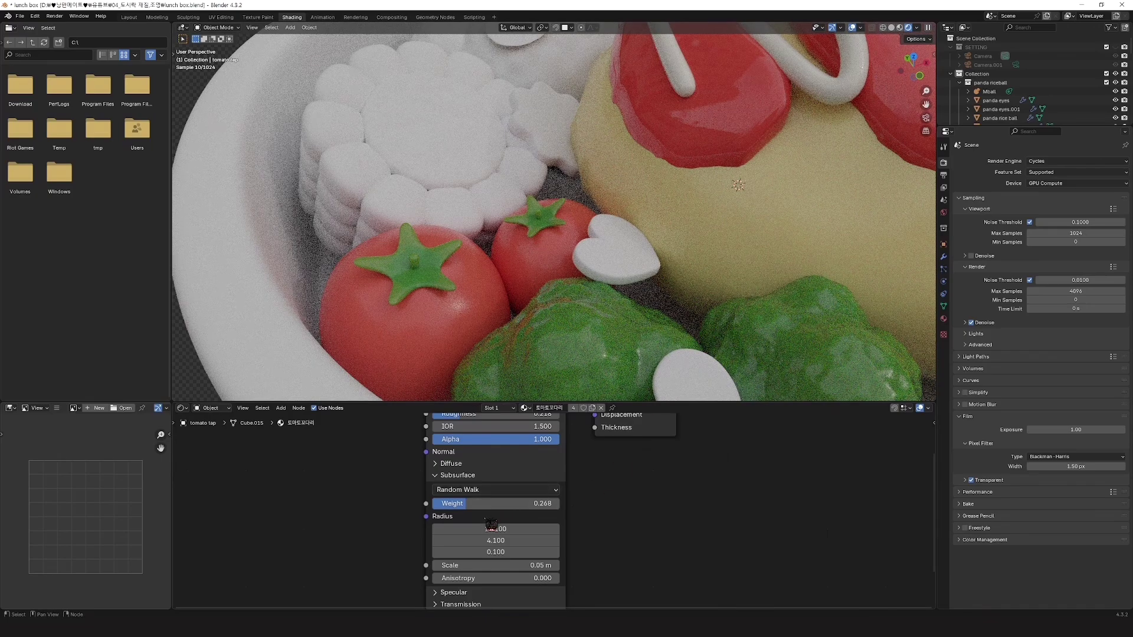
drag(482, 529, 475, 528)
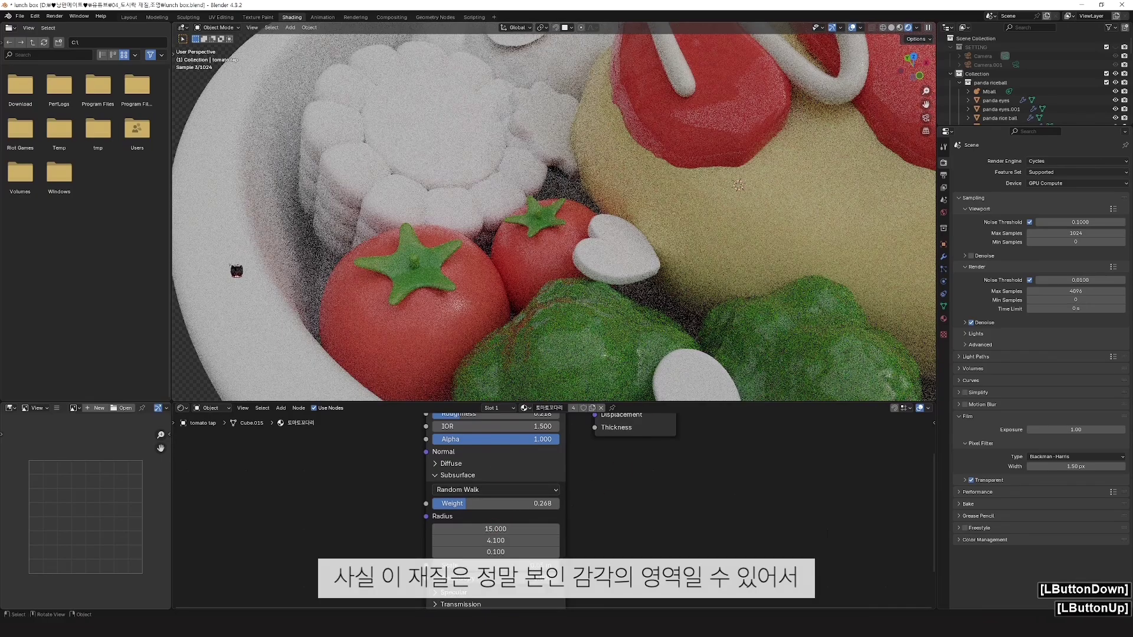
click(193, 99)
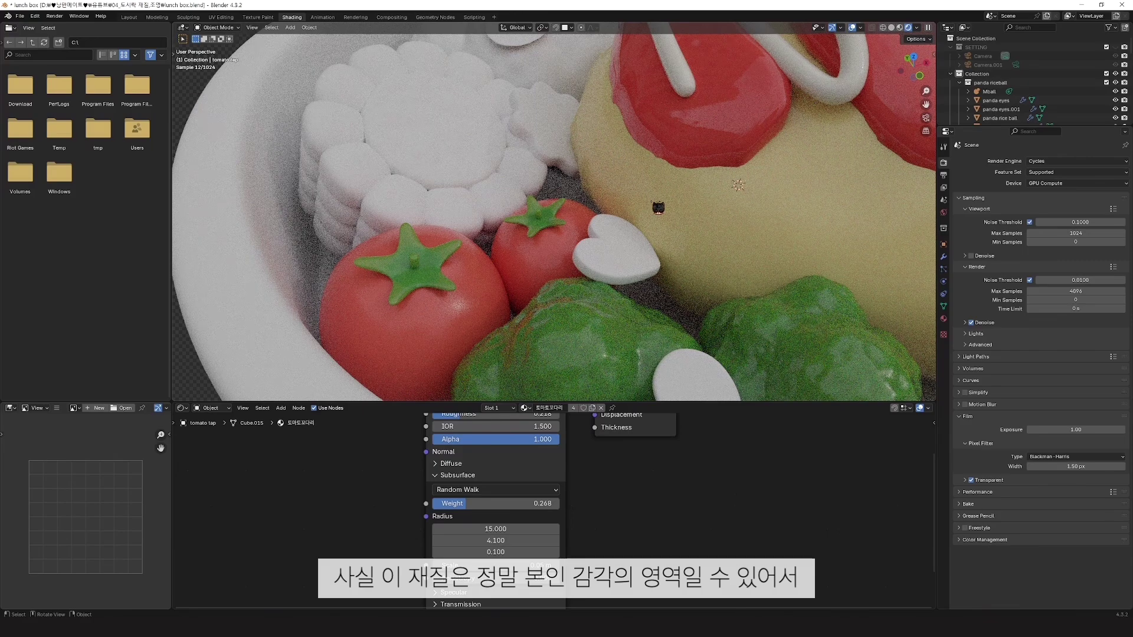
scroll(658, 208, up, 1)
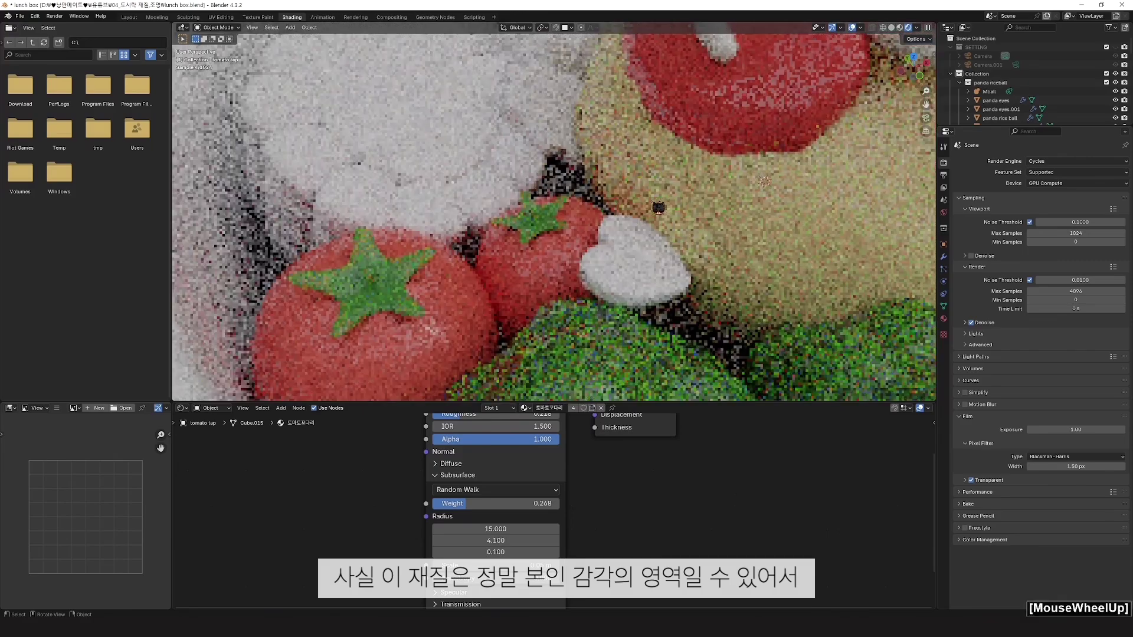
scroll(661, 209, down, 2)
scroll(685, 212, down, 2)
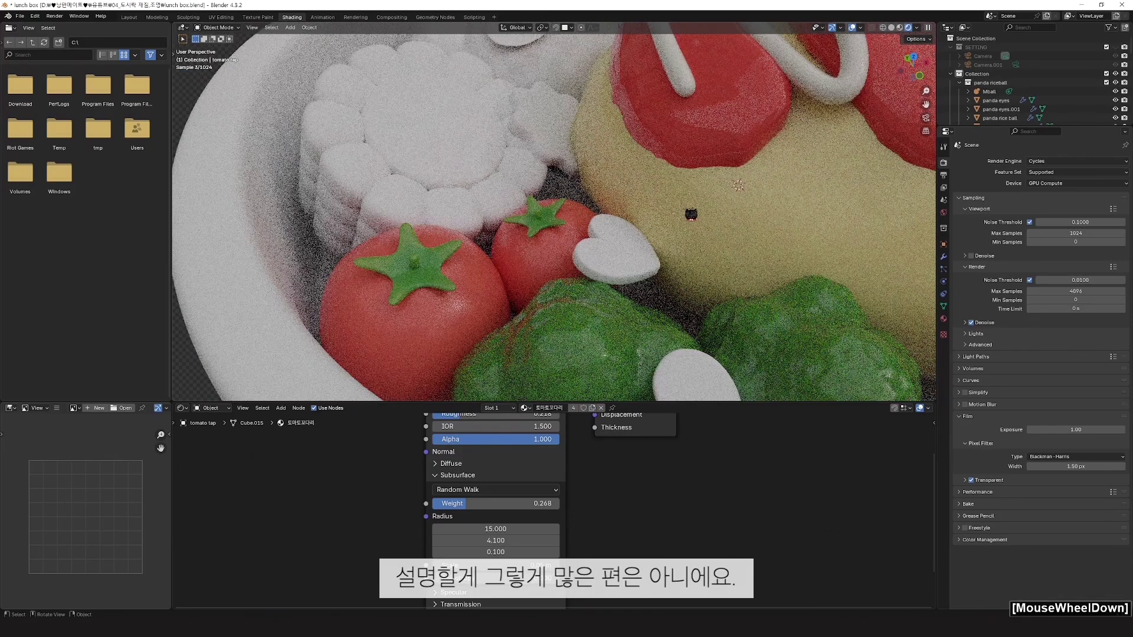
Step: In top view, create a new material on the heart-shaped carrot beside the tomatoes and name it 당근
key(KP_7)
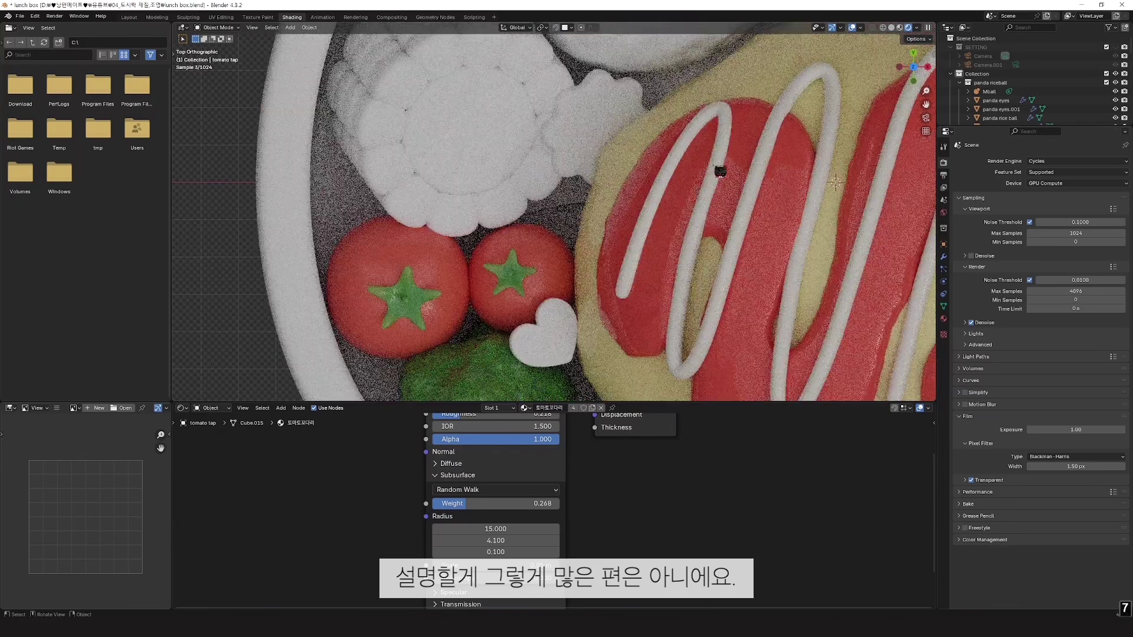
shift+middle_drag(730, 223, 589, 239)
scroll(580, 220, down, 4)
scroll(580, 220, down, 1)
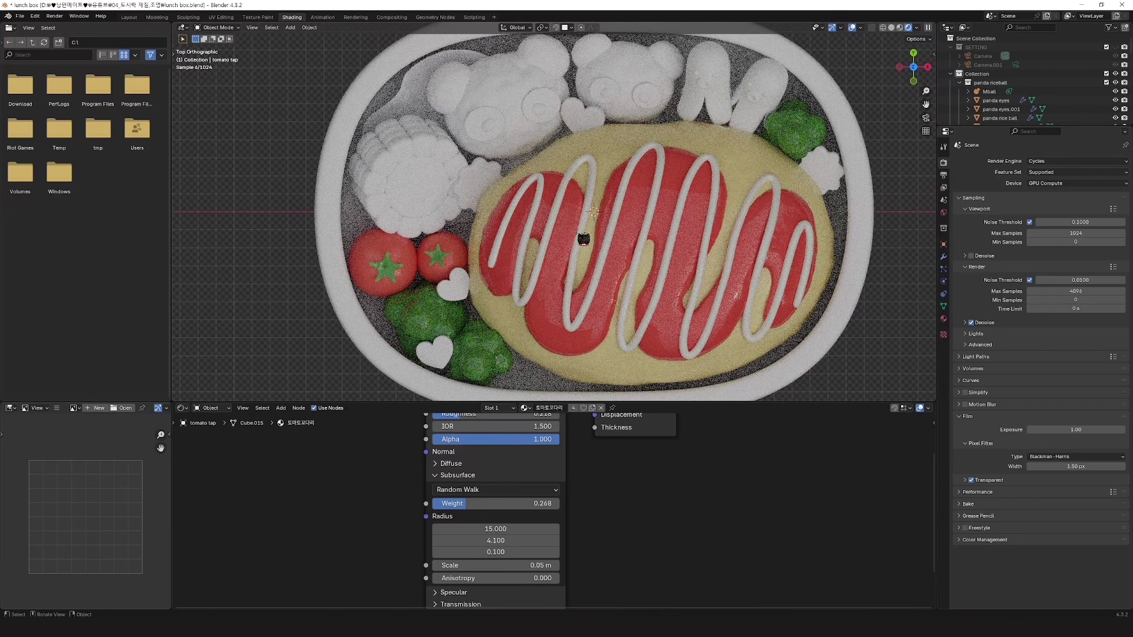
click(463, 291)
click(559, 408)
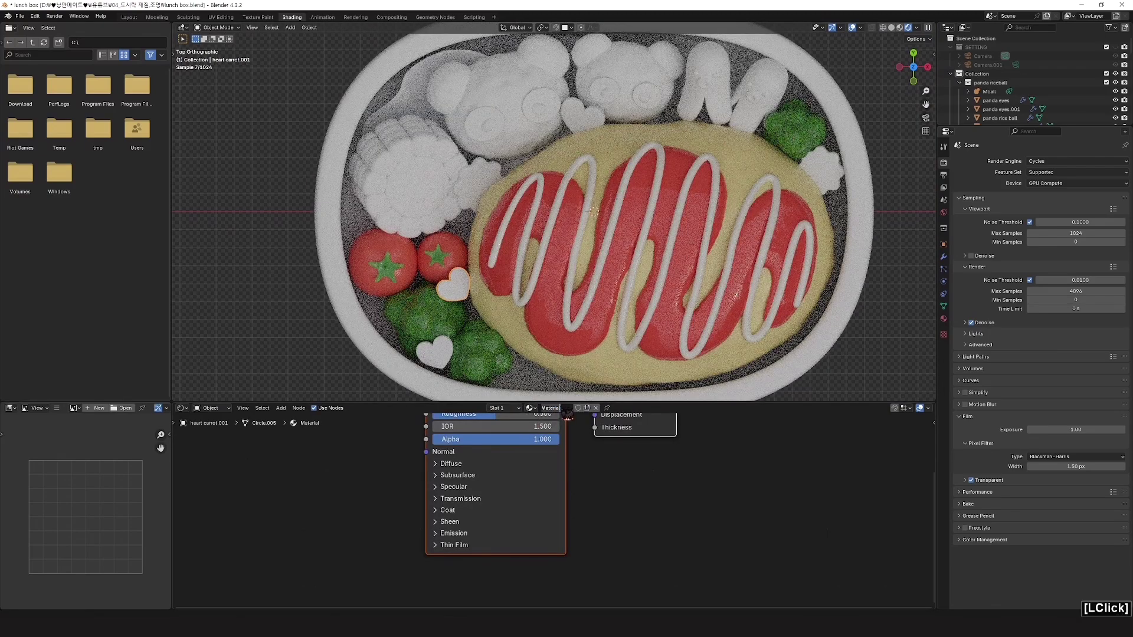
text(당근)
key(Return)
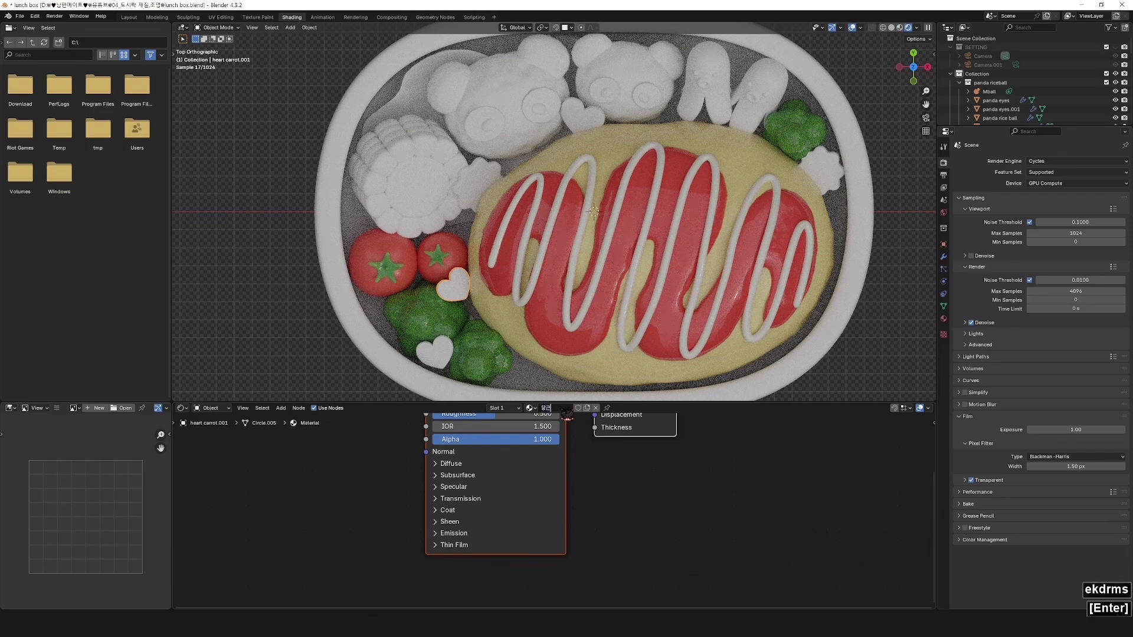
click(615, 490)
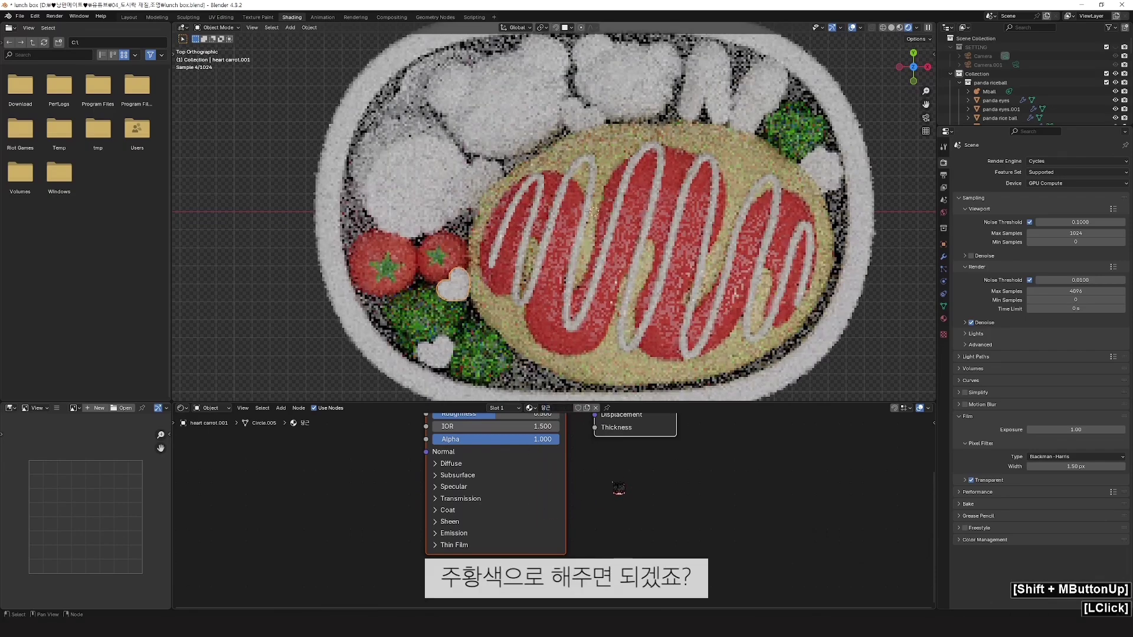
Step: Set the base color of the 당근 material to orange, keeping its roughness at 0.500
shift+scroll(564, 495, up, 3)
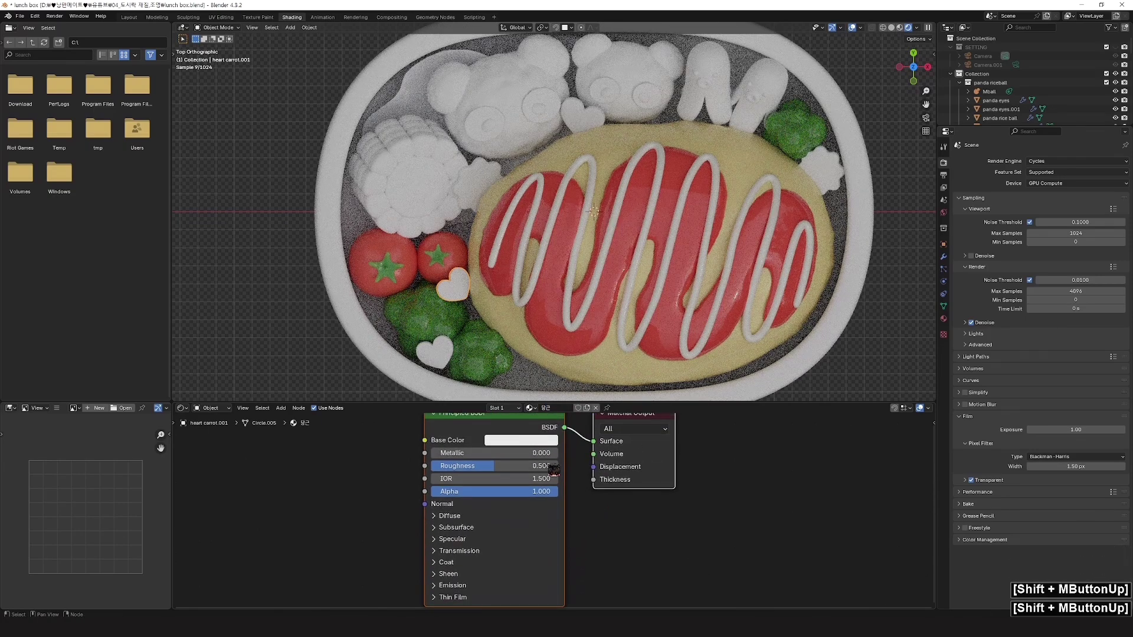
click(539, 444)
click(528, 324)
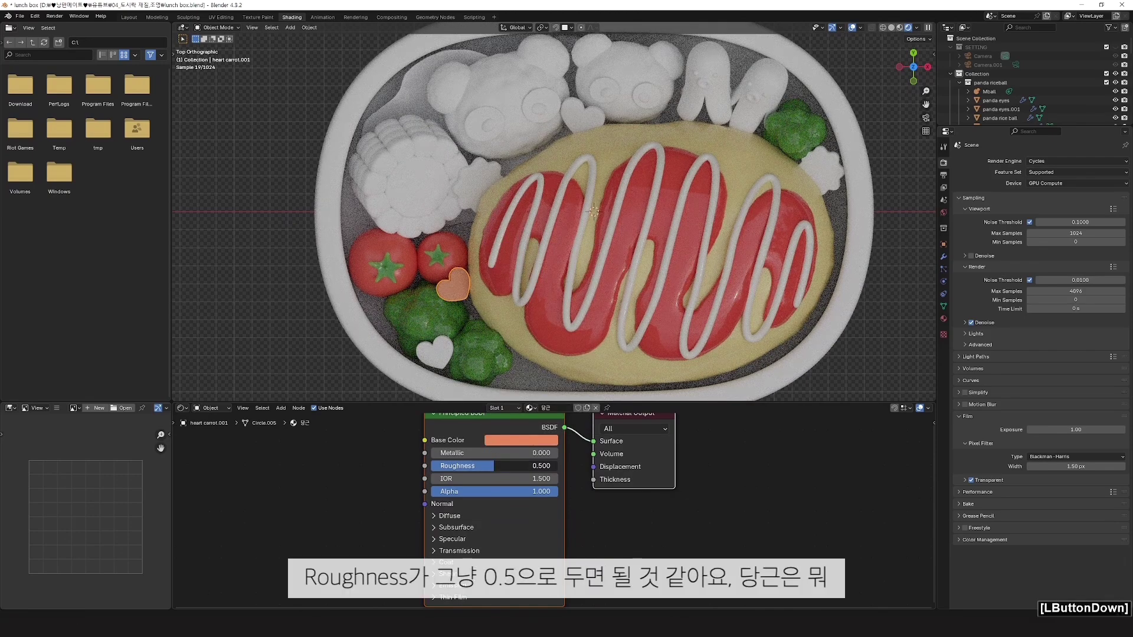
click(496, 469)
click(647, 538)
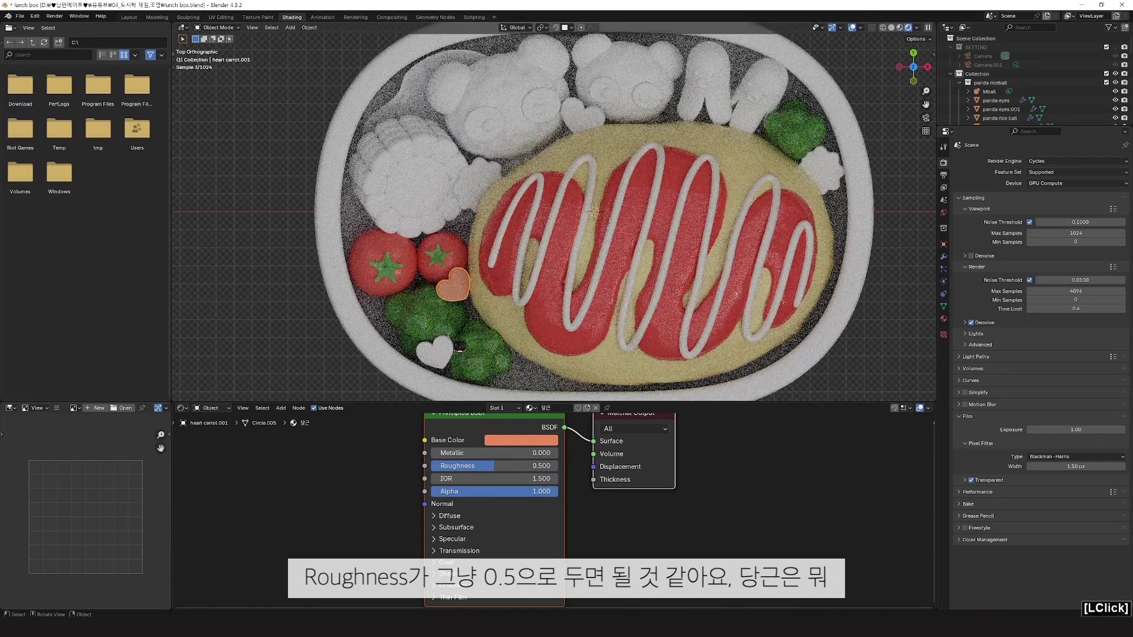
Step: Set the subsurface weight of the 당근 material to 0.118
click(465, 539)
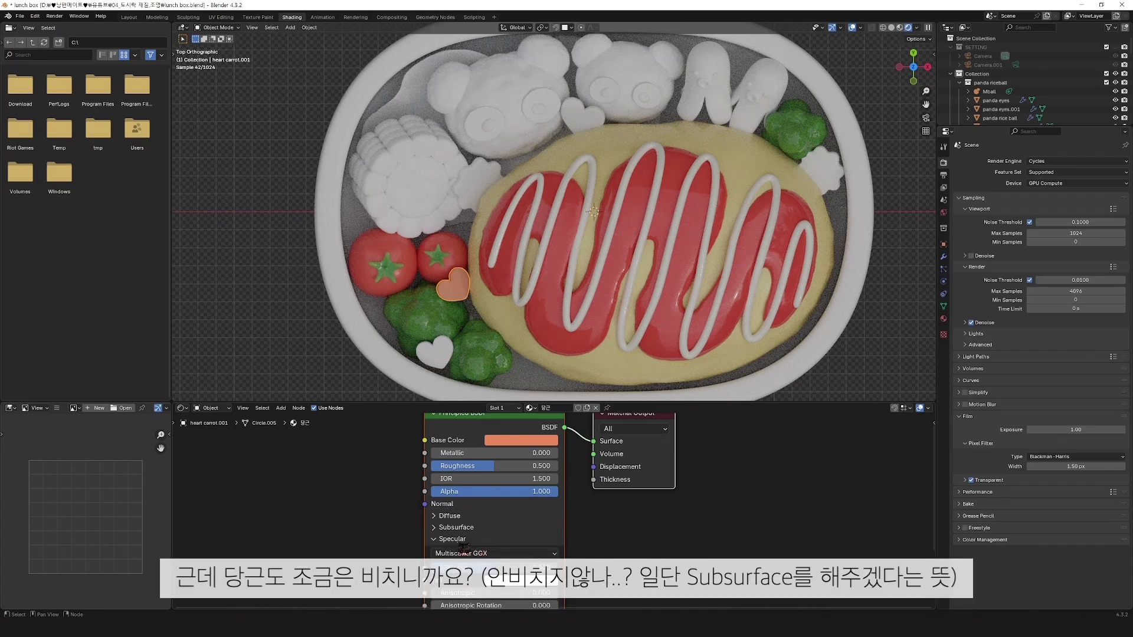
click(465, 528)
drag(467, 556, 488, 555)
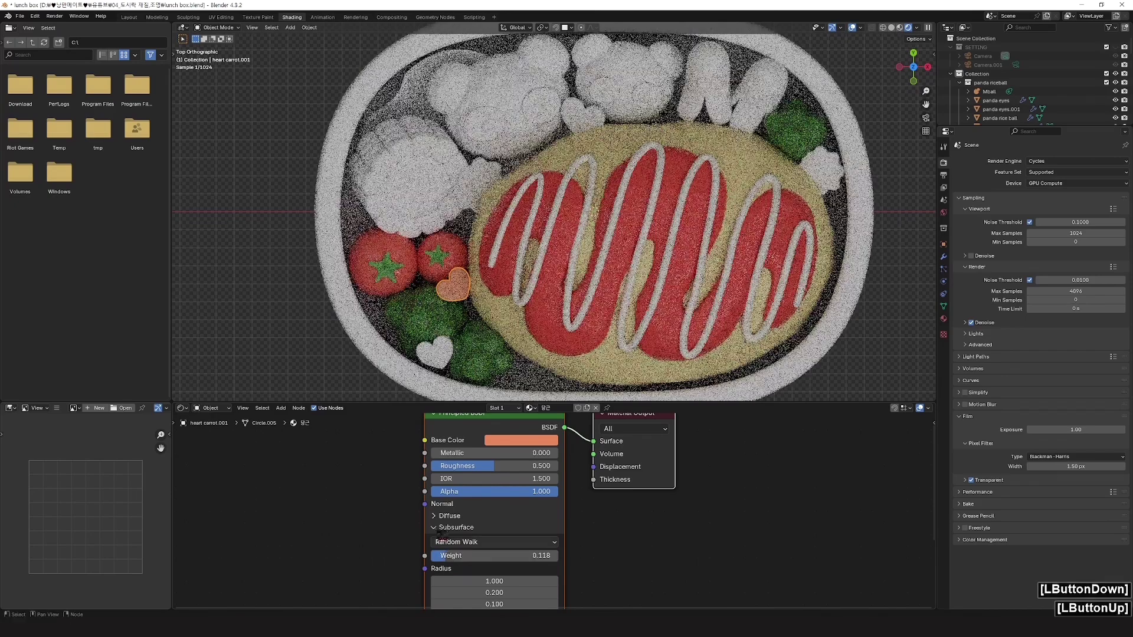
Step: Link the 당근 material from the orange heart carrot to the other two heart-shaped carrots
click(438, 356)
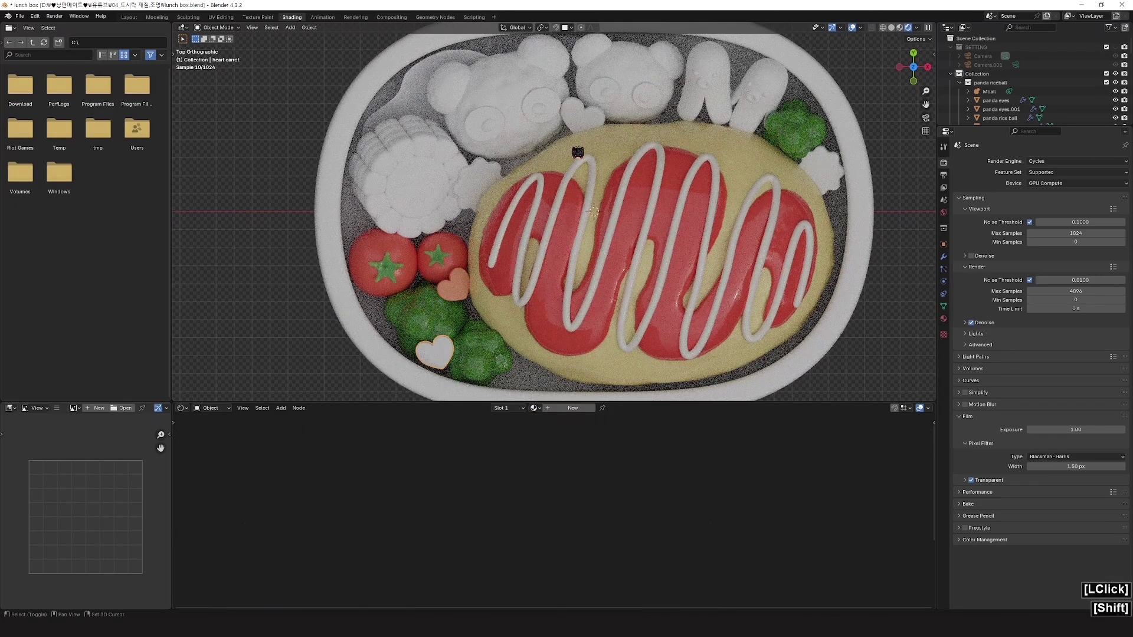
shift+click(585, 126)
shift+click(463, 291)
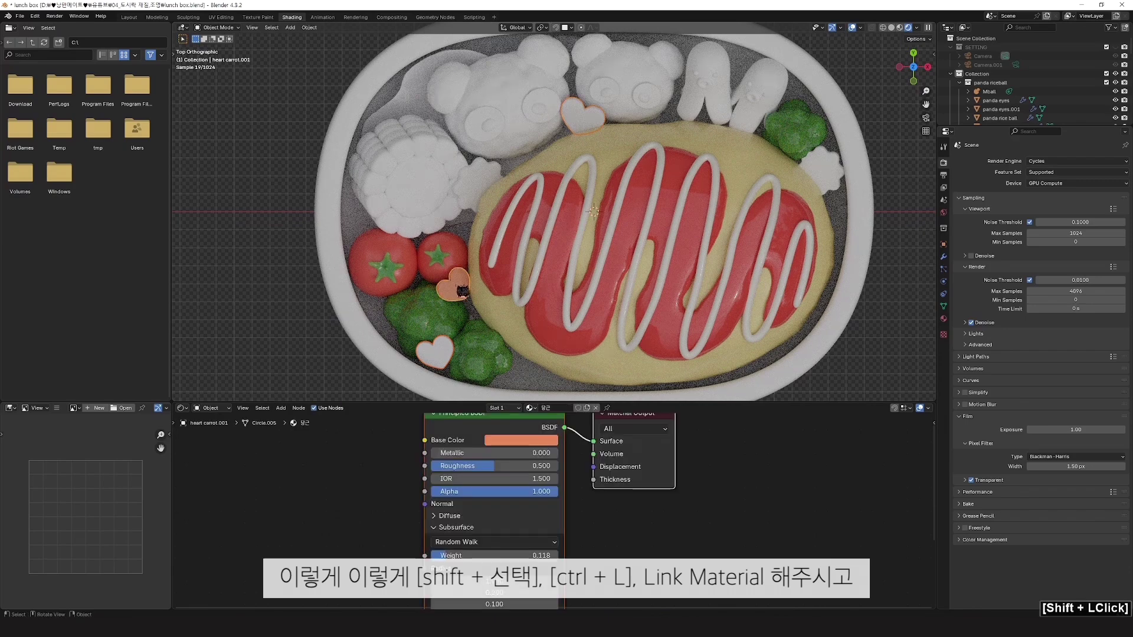
key(ctrl+l)
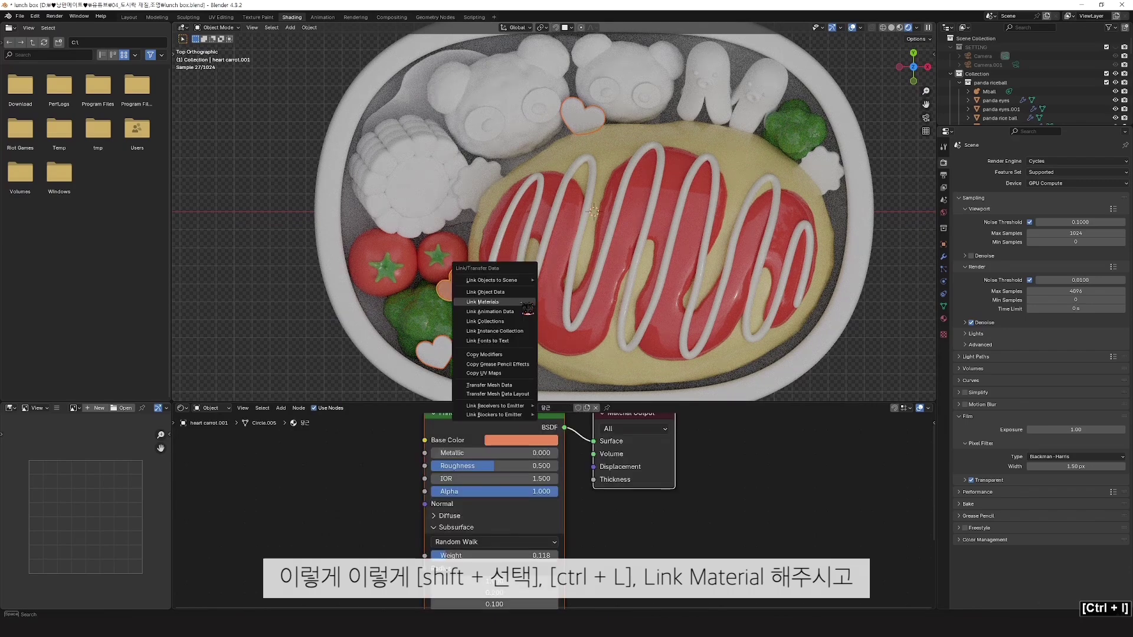
click(490, 302)
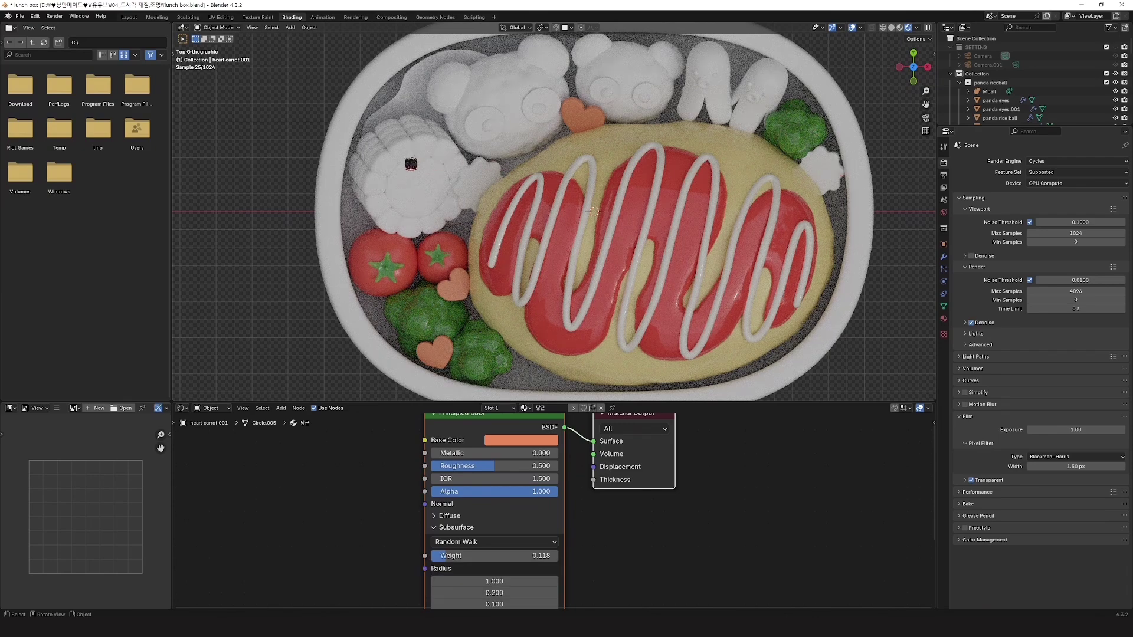
Step: Create a new material on one row of corn kernels and name it 옥수수
click(410, 158)
click(556, 409)
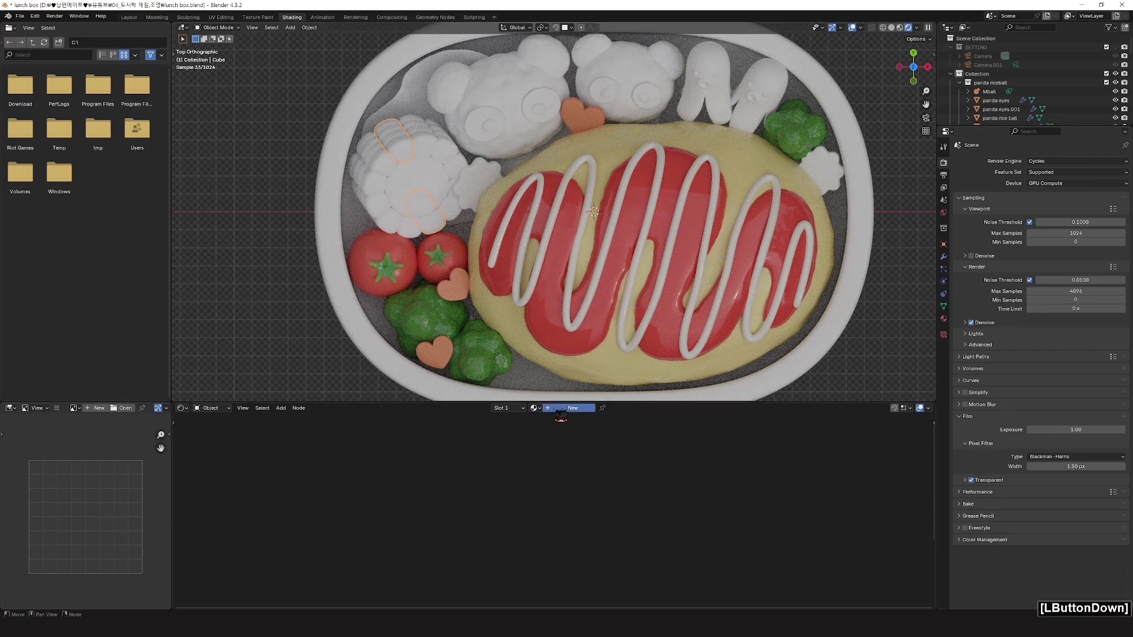
click(558, 408)
text(ㅇㅗㄱㅅㅜㅅㅜ)
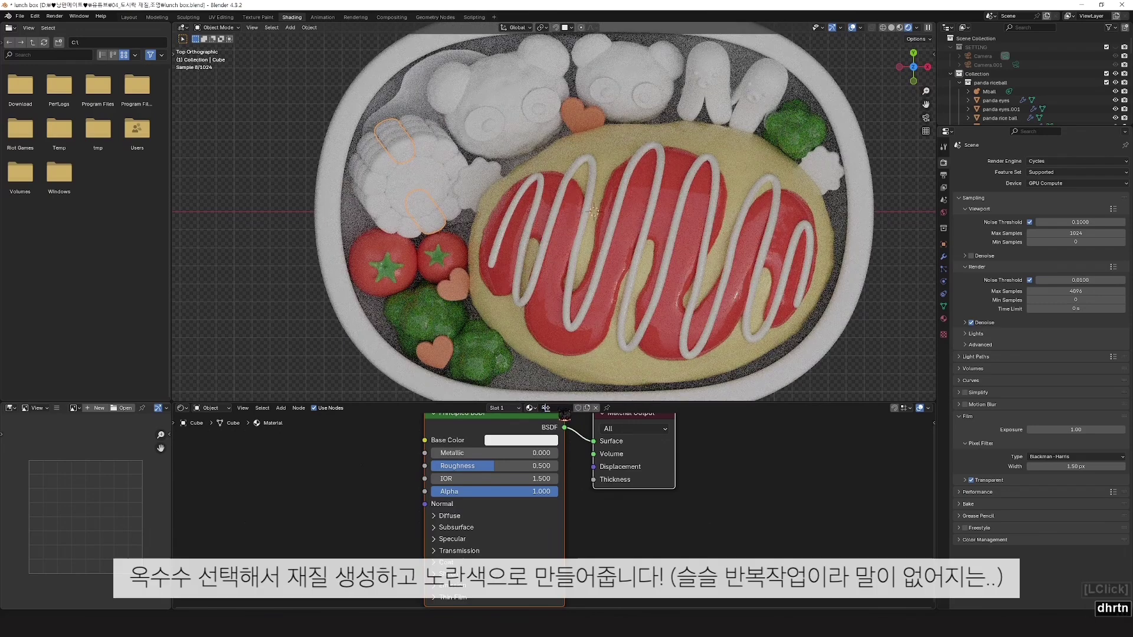
key(Return)
Step: Set the base color of the 옥수수 material to a soft yellow, #E7D187
click(521, 440)
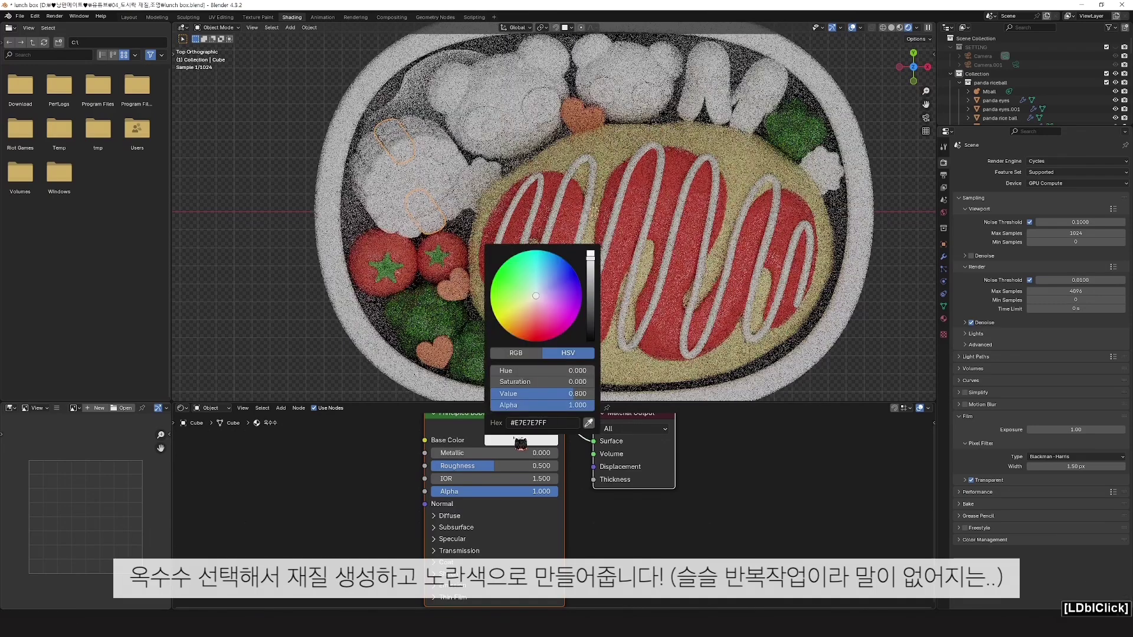
drag(536, 296, 521, 307)
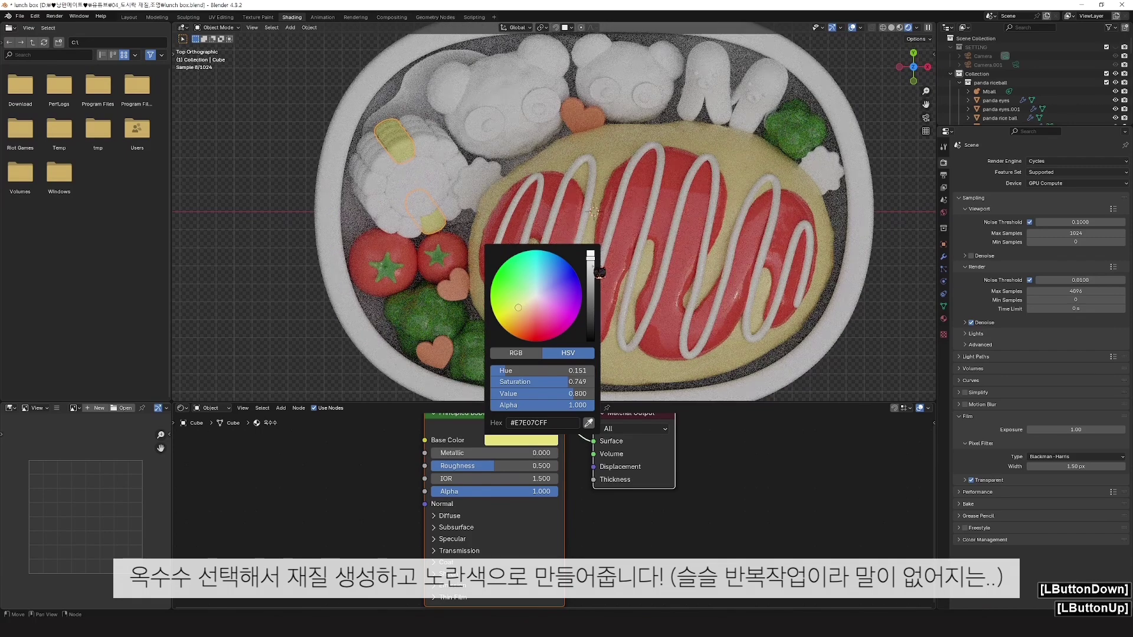
drag(522, 310, 524, 313)
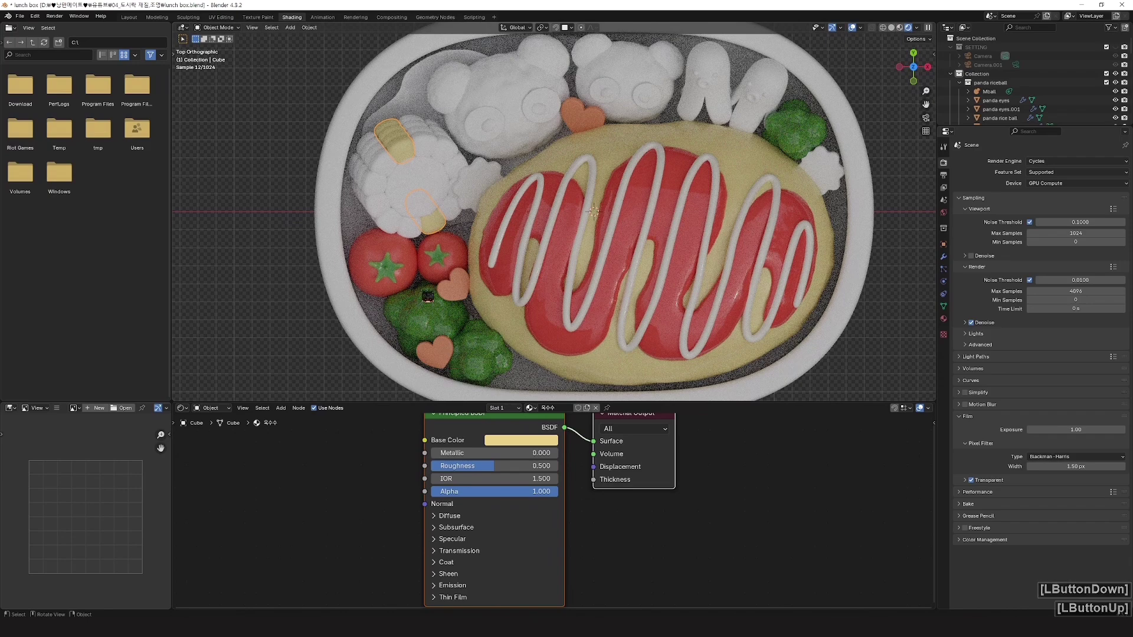
Step: Link the yellow 옥수수 material to all the remaining corn kernel rows, leaving the corn core out
click(397, 172)
shift+click(380, 201)
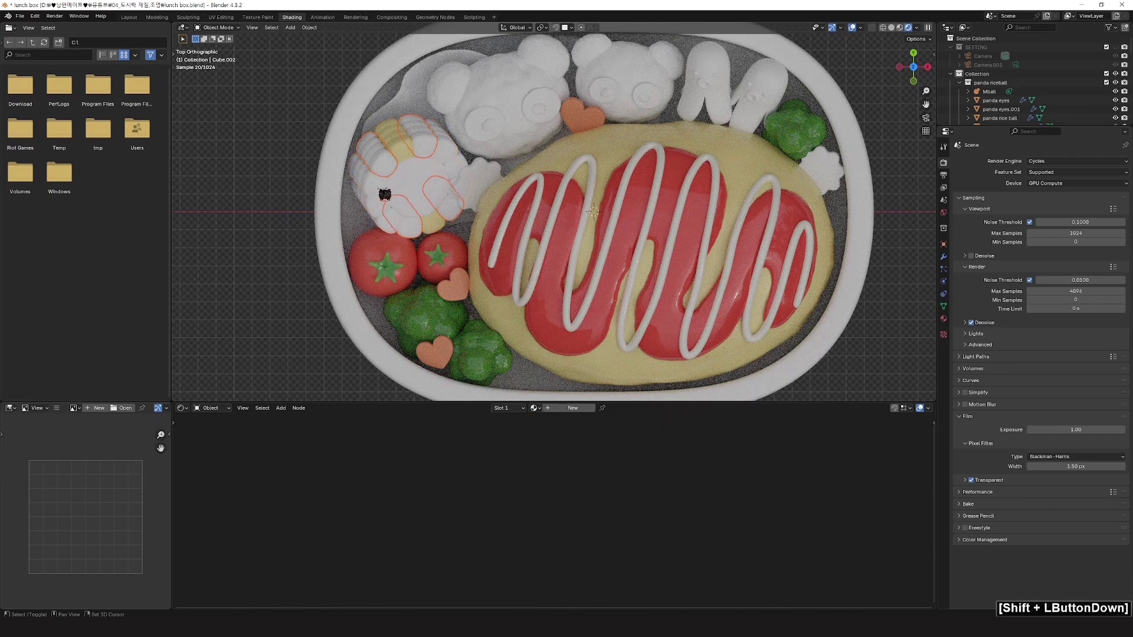
shift+click(400, 151)
key(ctrl+l)
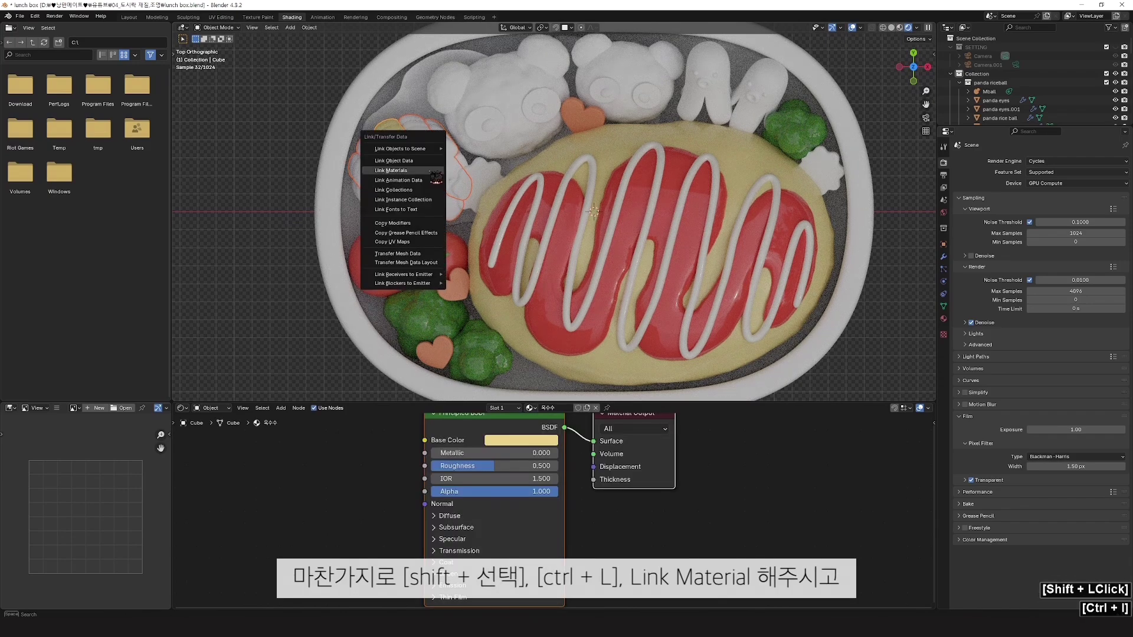
click(434, 171)
click(193, 258)
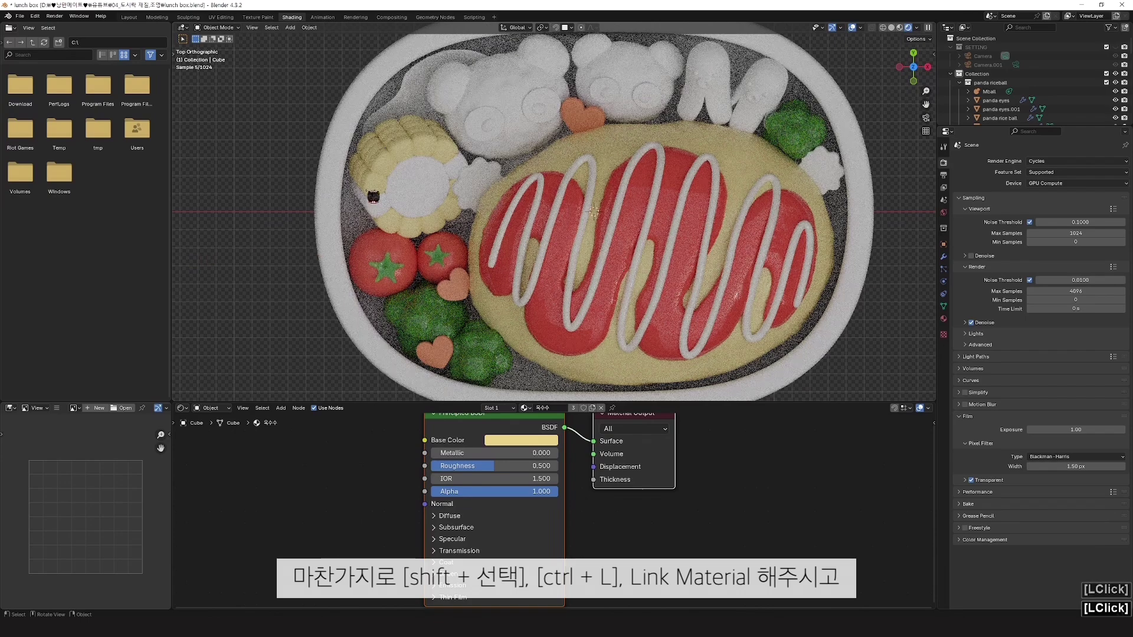
click(412, 155)
shift+click(406, 155)
key(ctrl+l)
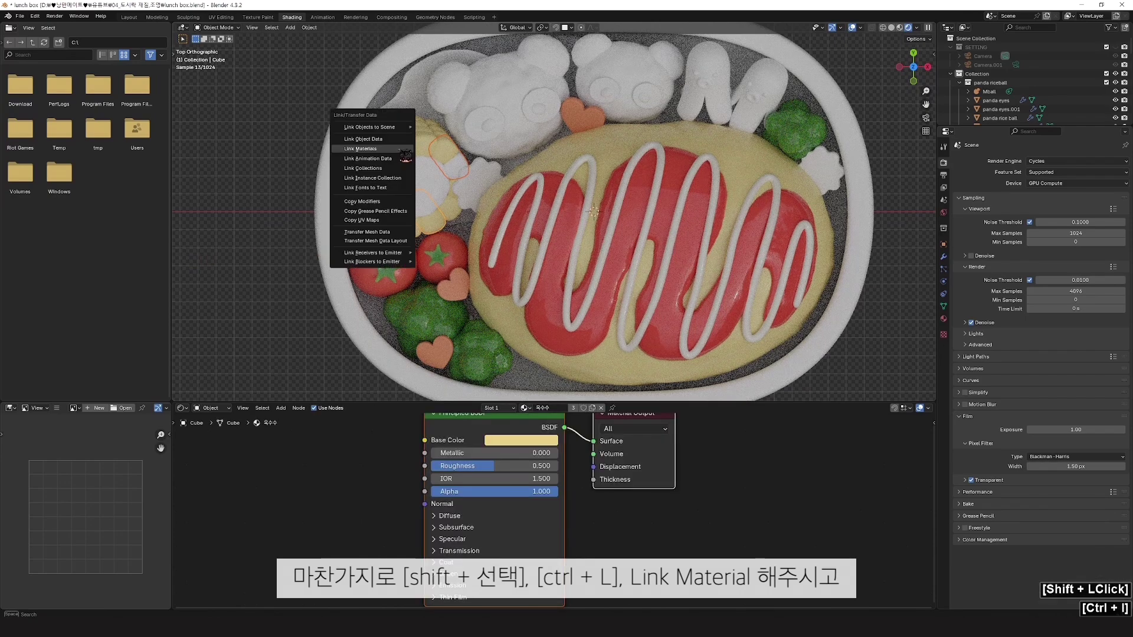
click(408, 156)
click(242, 257)
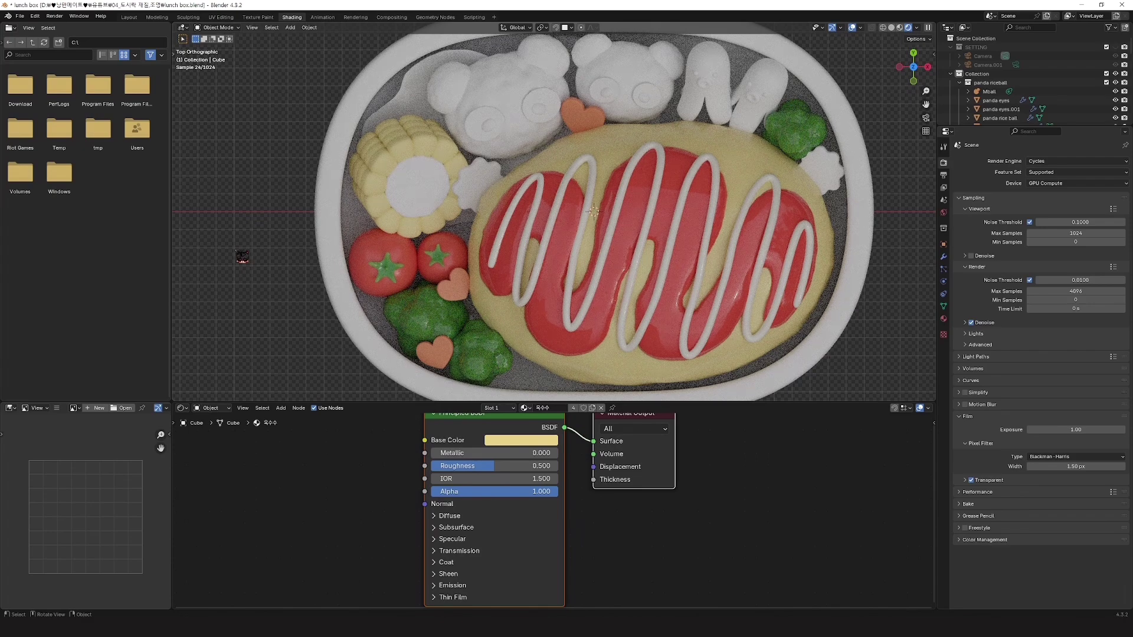
Step: Set the corn kernel material's subsurface weight to 0.400 and its radius values to 5.500, 0.100 and 0.000
click(479, 529)
scroll(548, 548, down, 2)
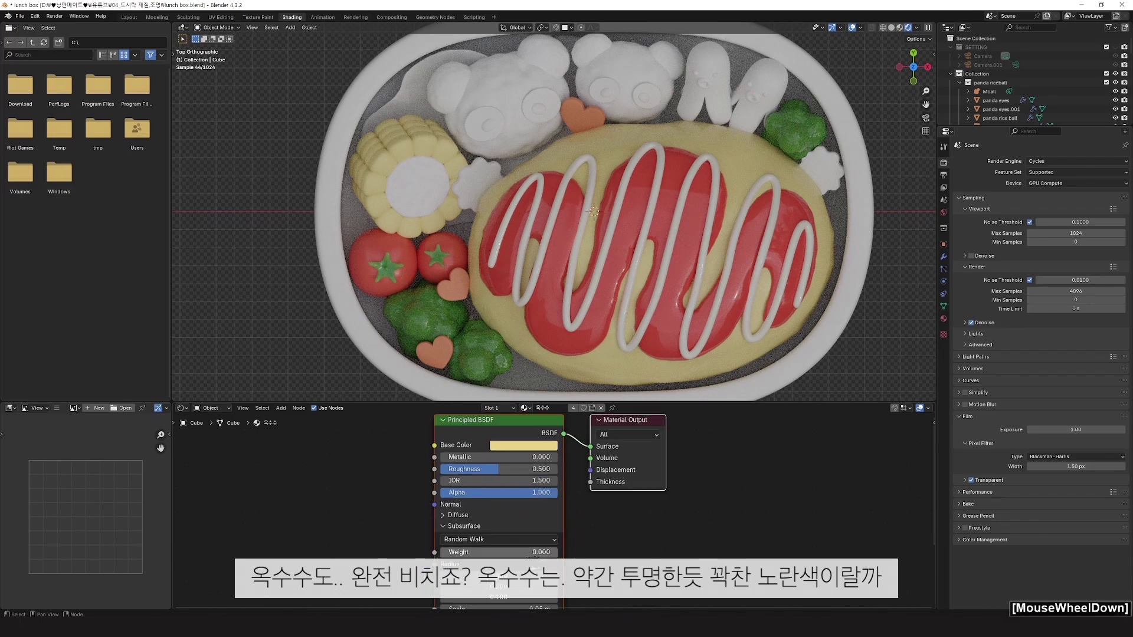
scroll(549, 548, up, 1)
scroll(548, 549, up, 2)
drag(548, 560, 492, 529)
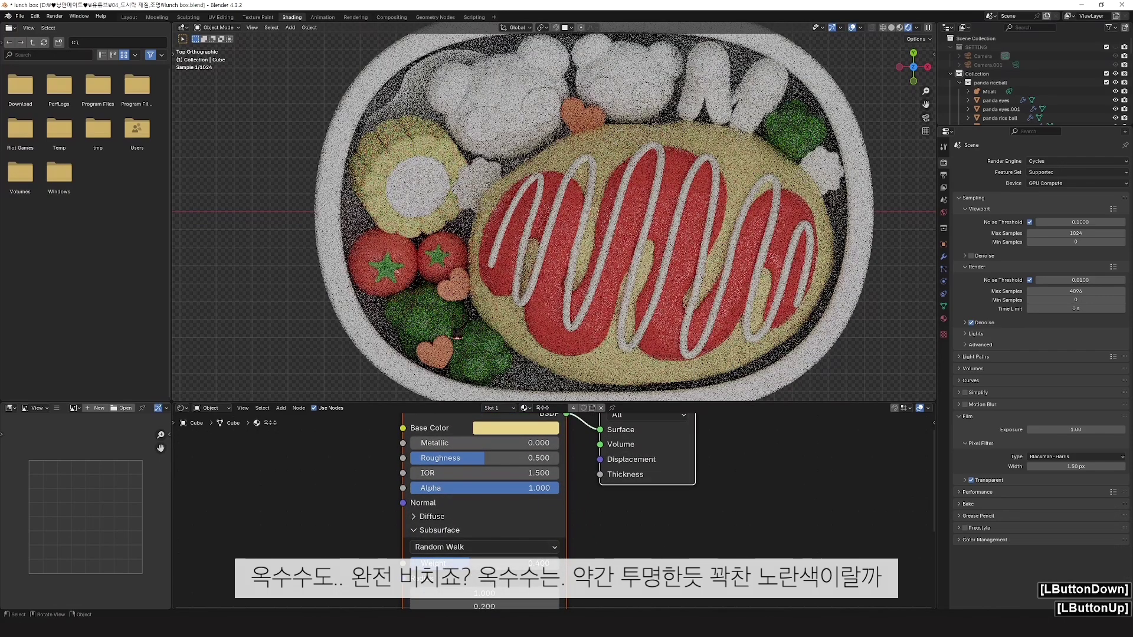
shift+middle_drag(486, 524, 485, 433)
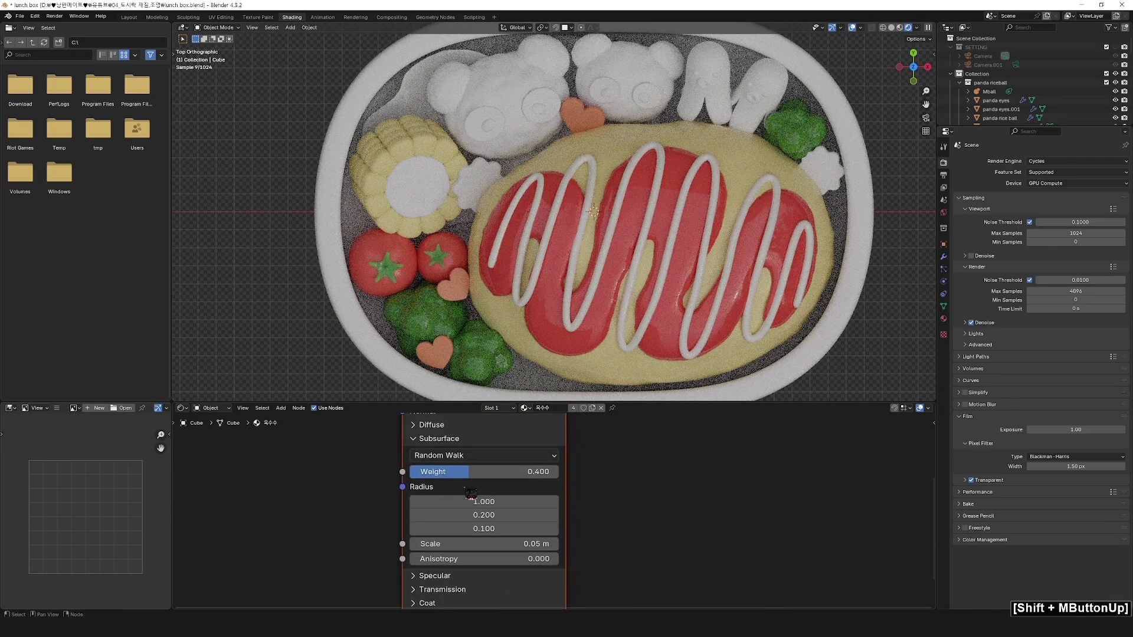
mouse_move(472, 501)
mouse_down()
mouse_move(496, 500)
mouse_move(439, 530)
mouse_move(482, 515)
mouse_move(463, 515)
mouse_up()
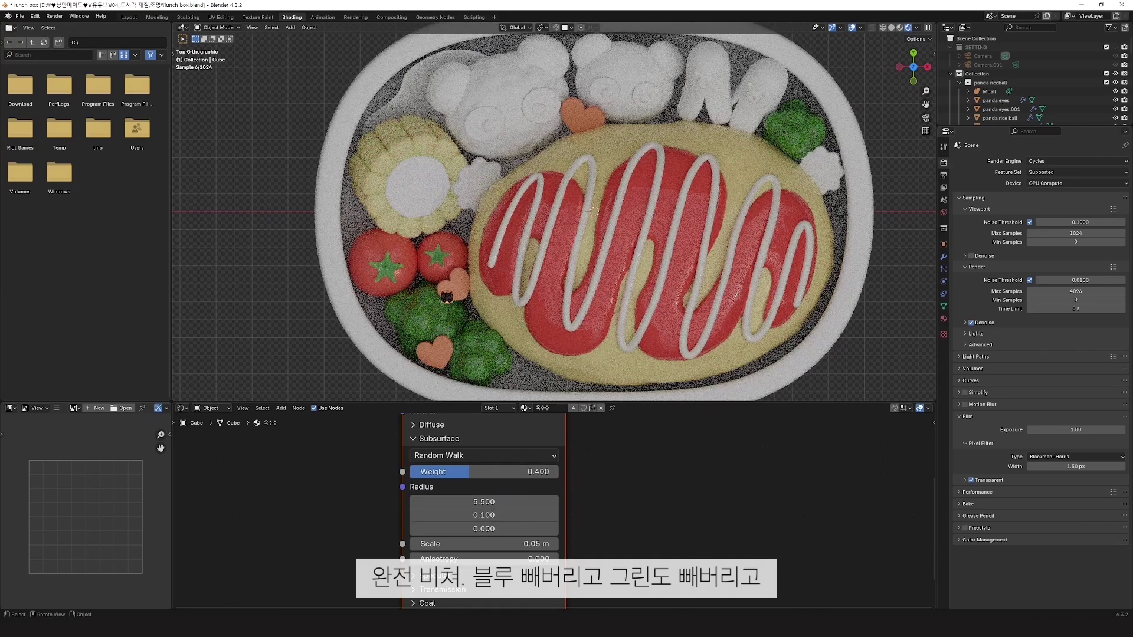
Step: Shift the base color of the corn kernel material to a redder, more orange yellow
shift+middle_drag(531, 433, 542, 530)
click(542, 434)
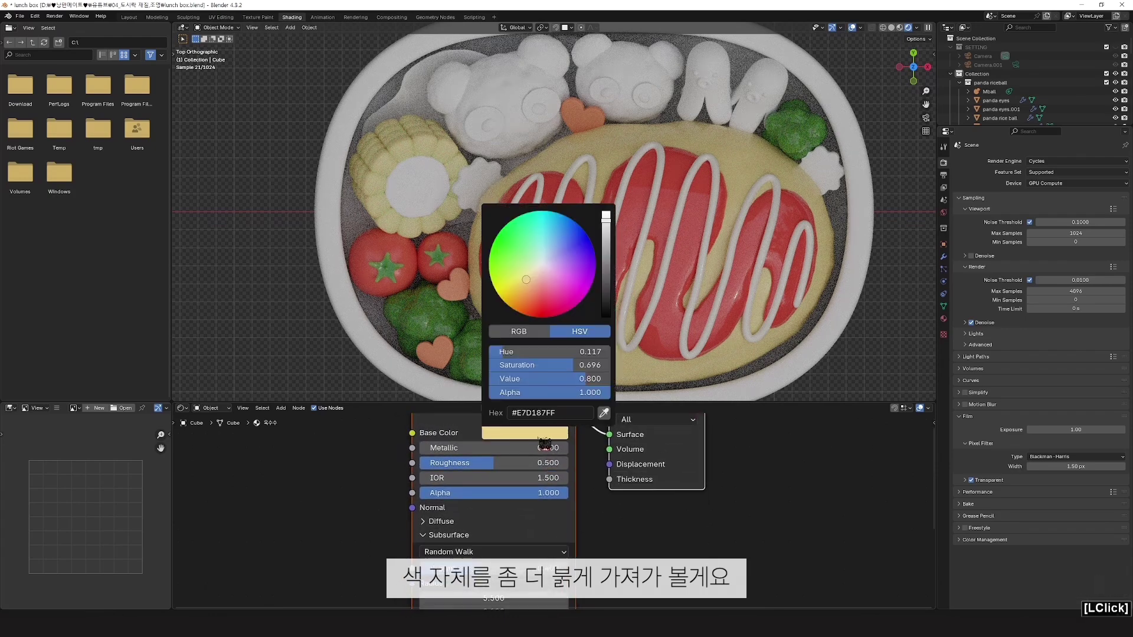
drag(530, 287, 527, 285)
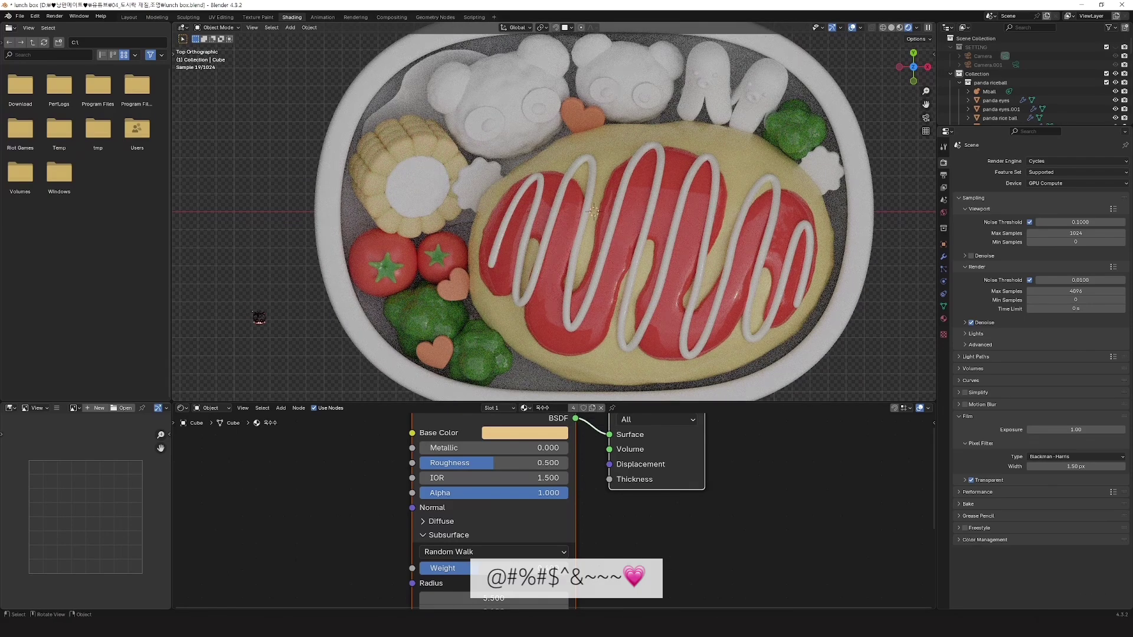
Step: Create a separate new material on the corn core cylinder and name it 옥수수
click(430, 203)
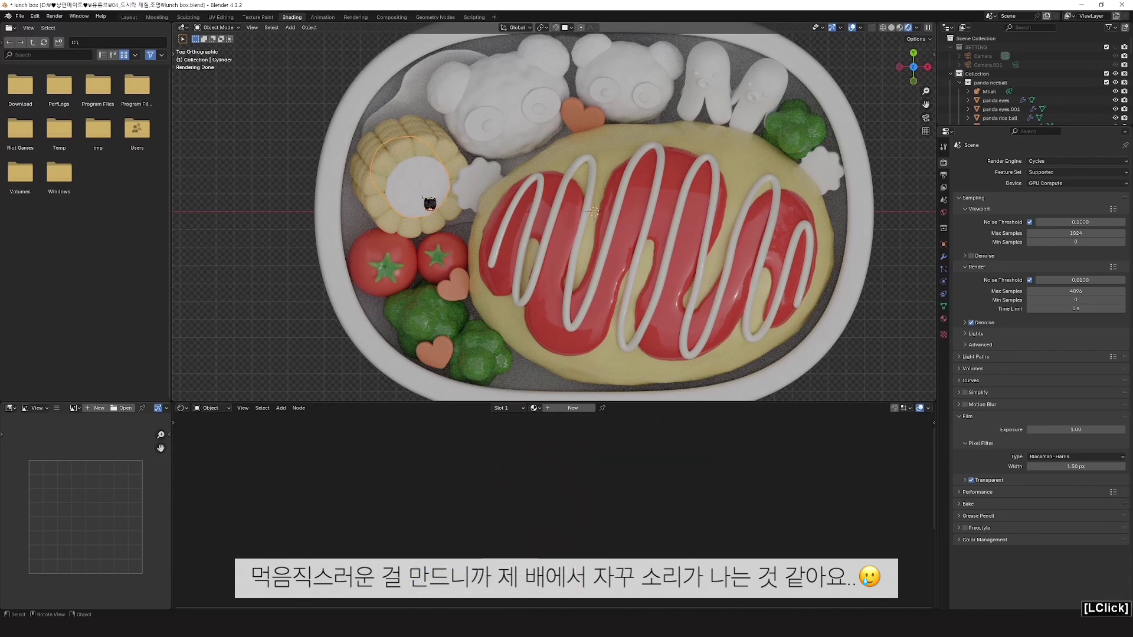
click(570, 407)
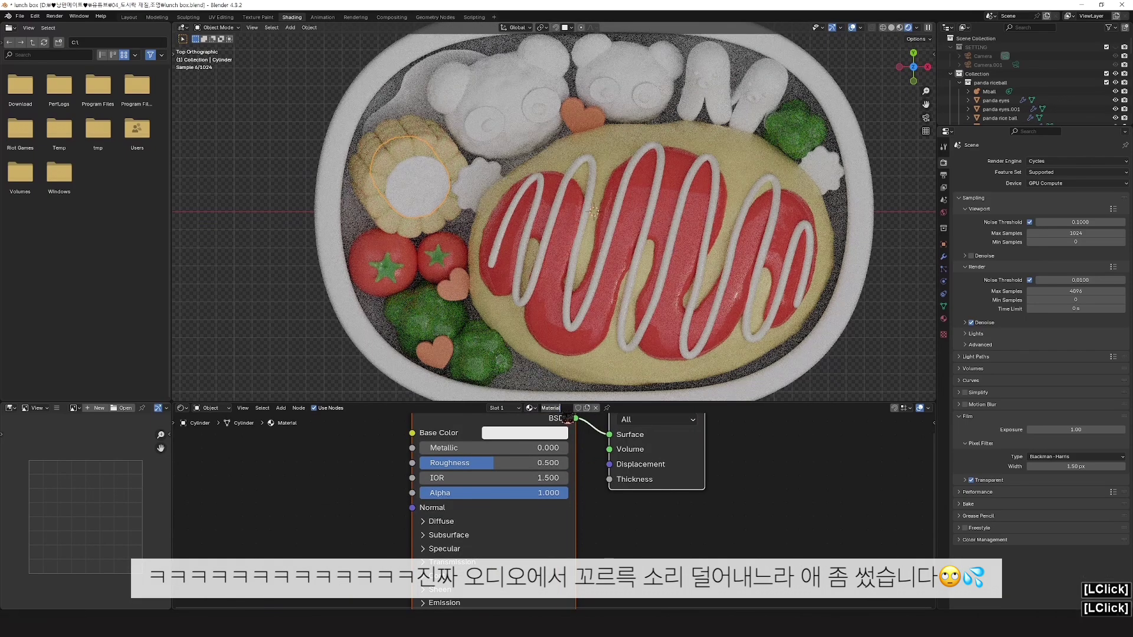
text(옥수수)
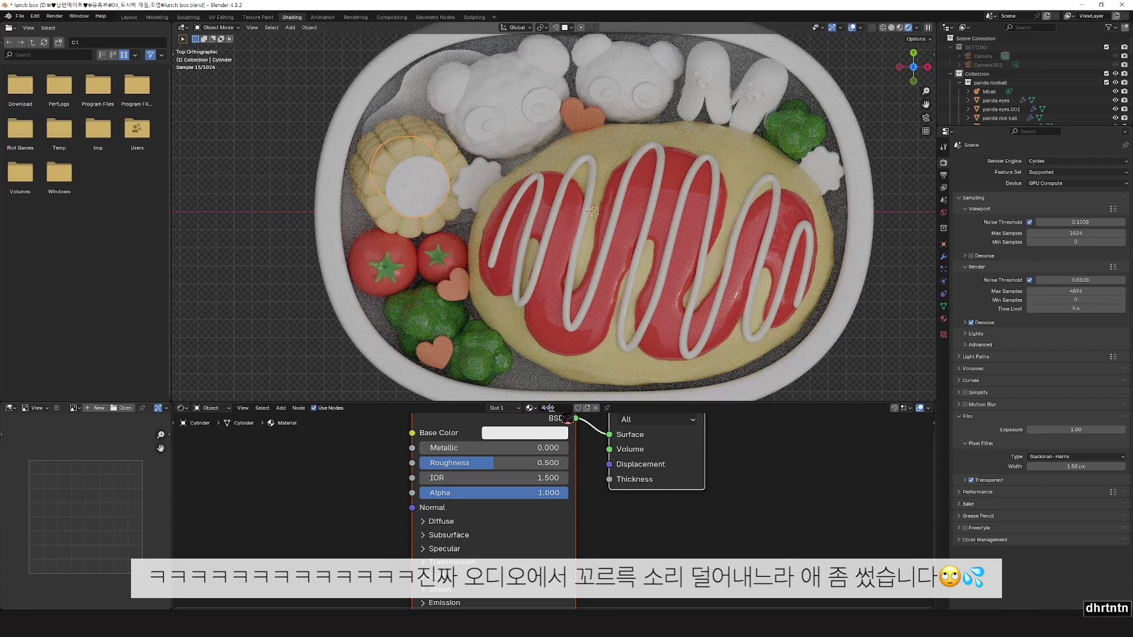
key(Return)
key(Return)
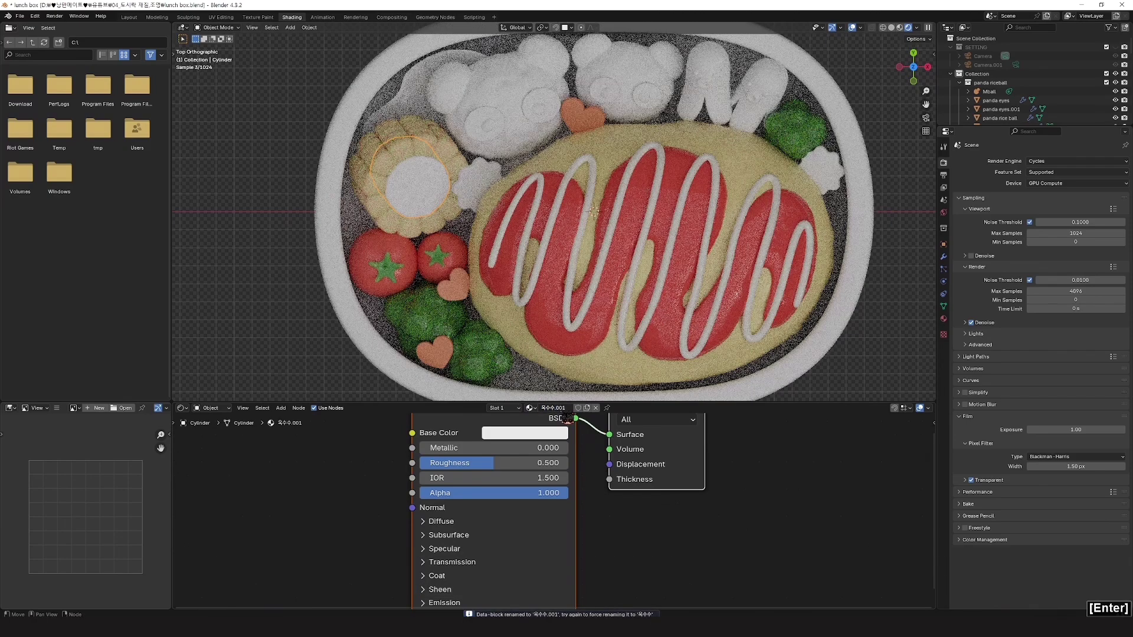
Step: Set the base color of the corn core material to a very pale yellow
click(553, 443)
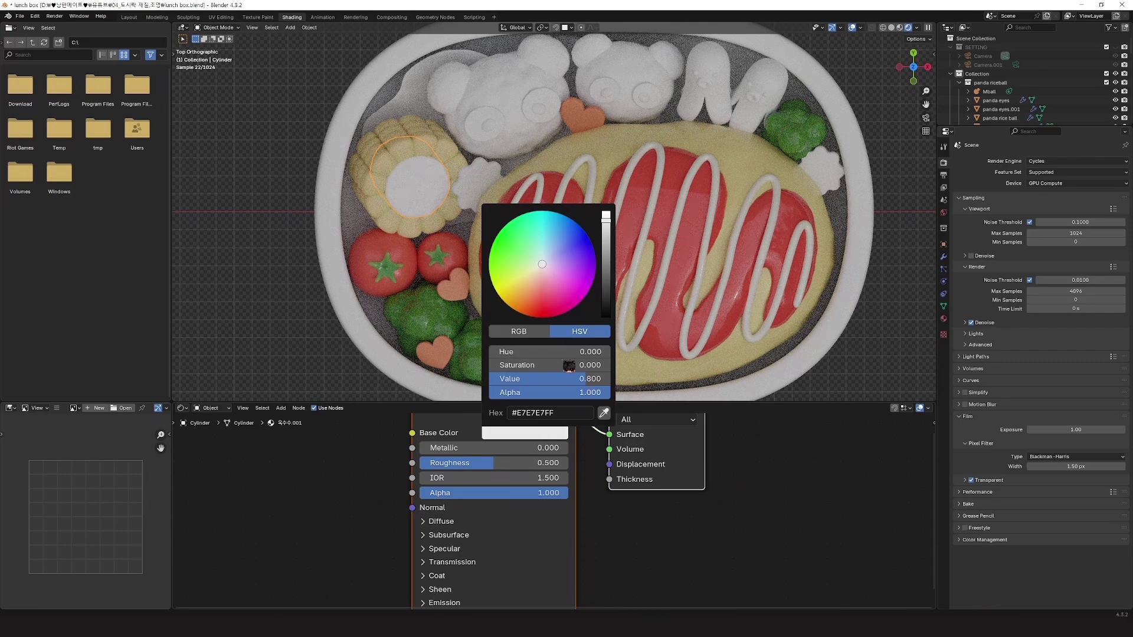
click(536, 268)
drag(537, 268, 543, 274)
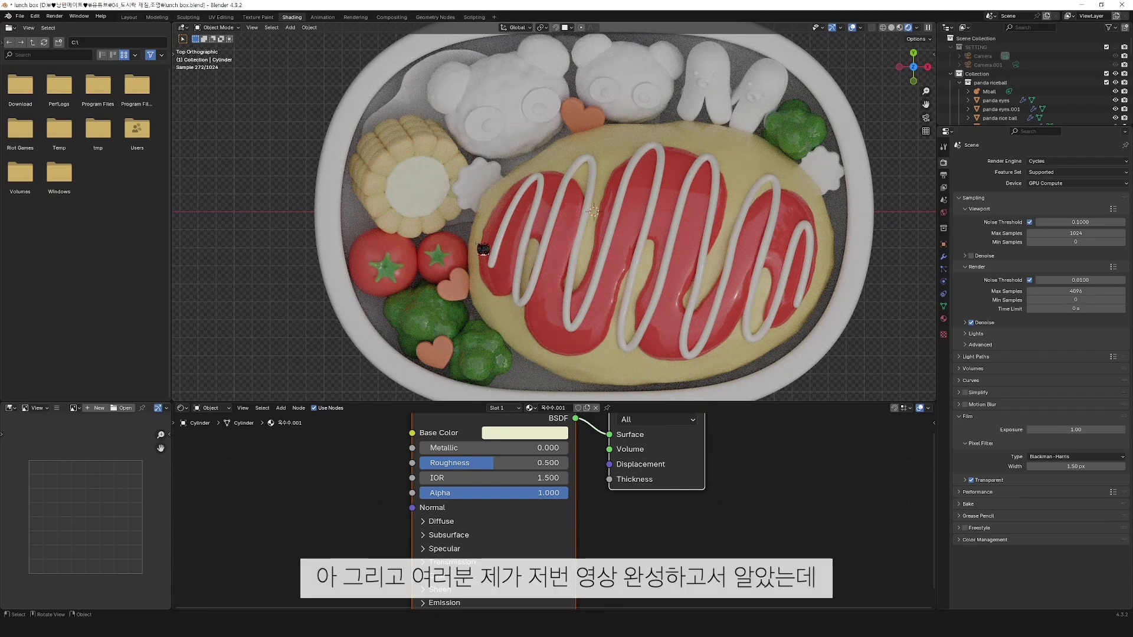
Step: Examine the displaced surface of the corn core up close in solid shading
click(422, 197)
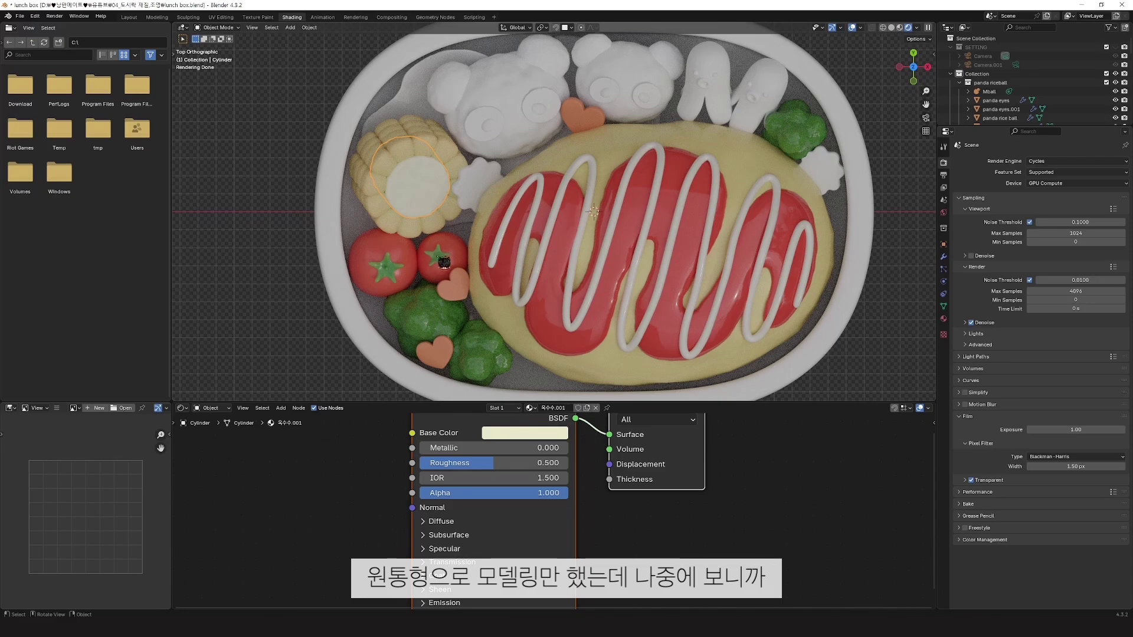
middle_drag(443, 262, 451, 218)
scroll(394, 300, up, 2)
shift+middle_drag(415, 299, 437, 278)
key(z)
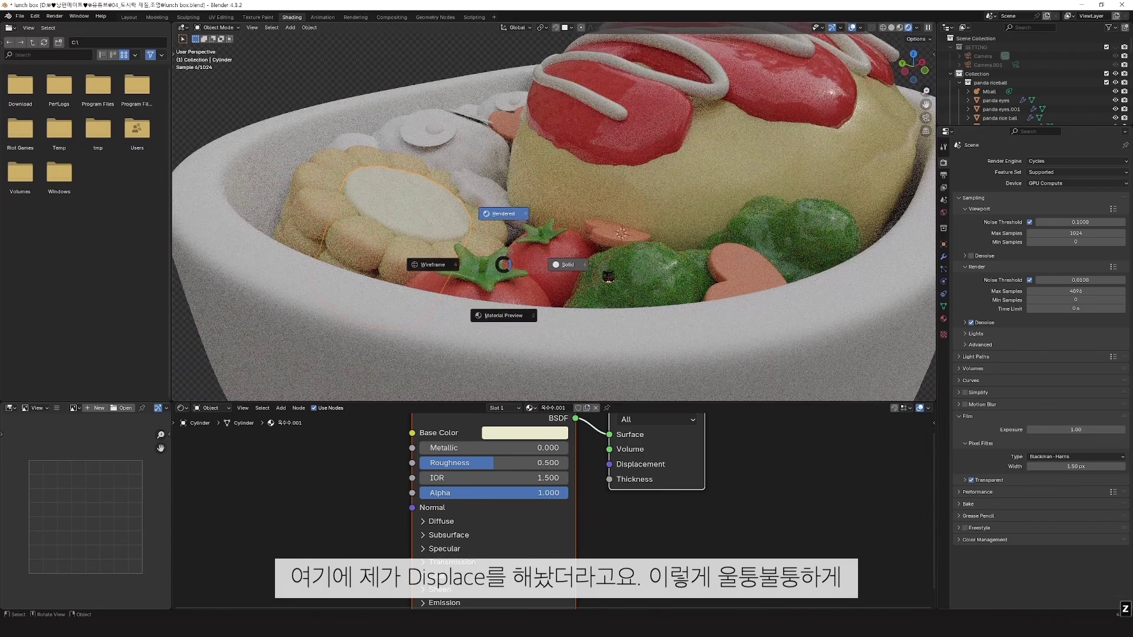
click(608, 276)
scroll(400, 213, up, 2)
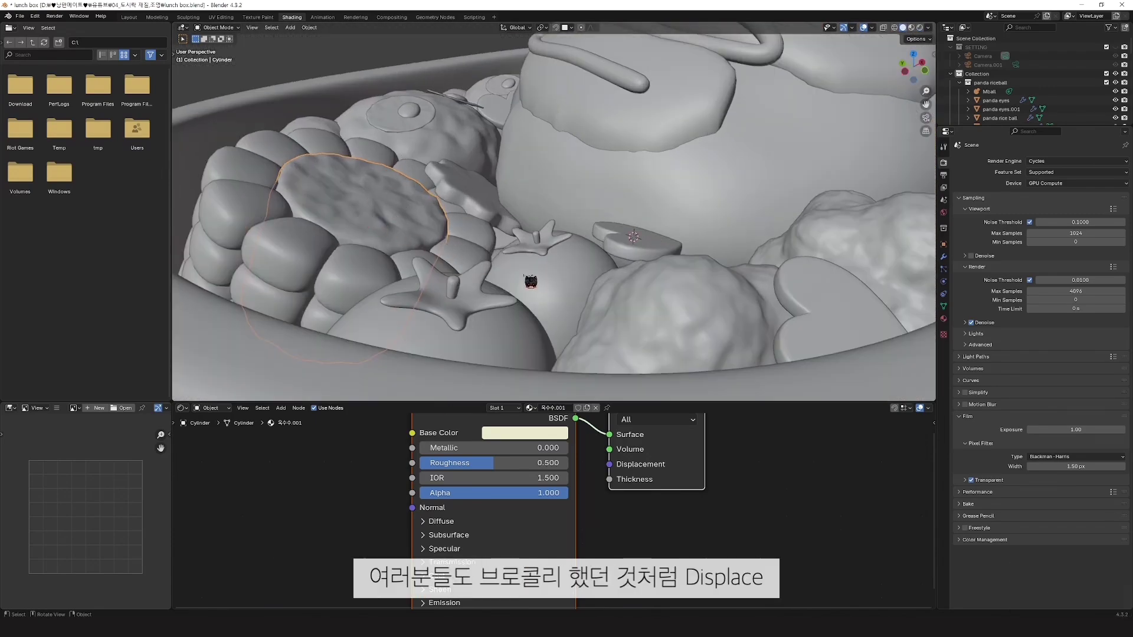
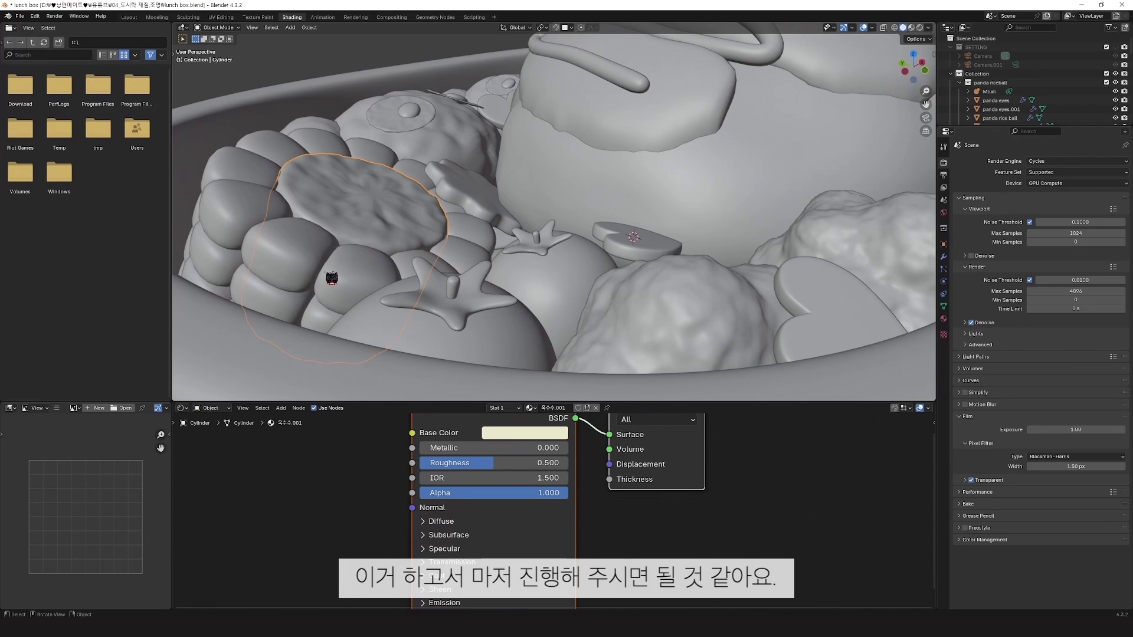
Step: In top view with material preview shading, create a new material on the lettuce under the panda rice ball and name it 상추
key(7)
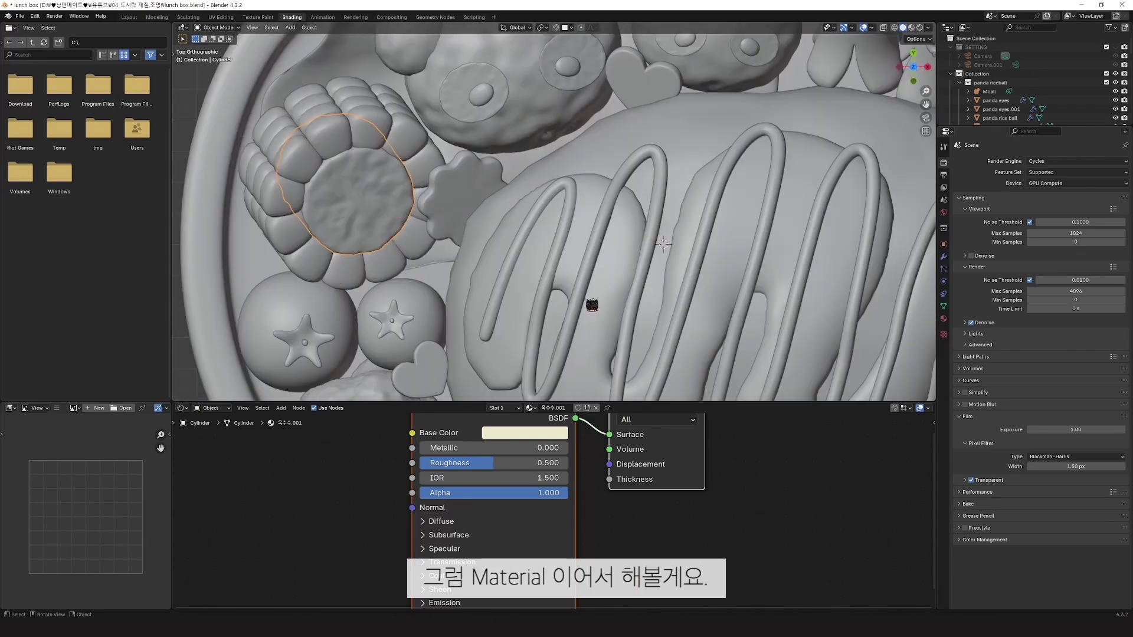
key(z)
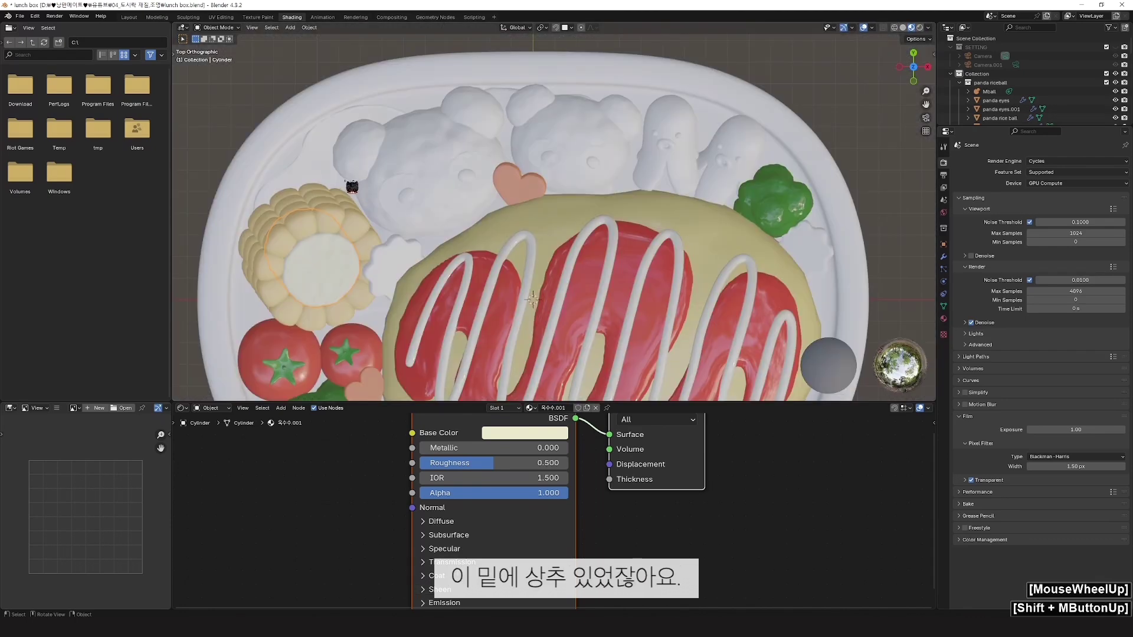
click(330, 169)
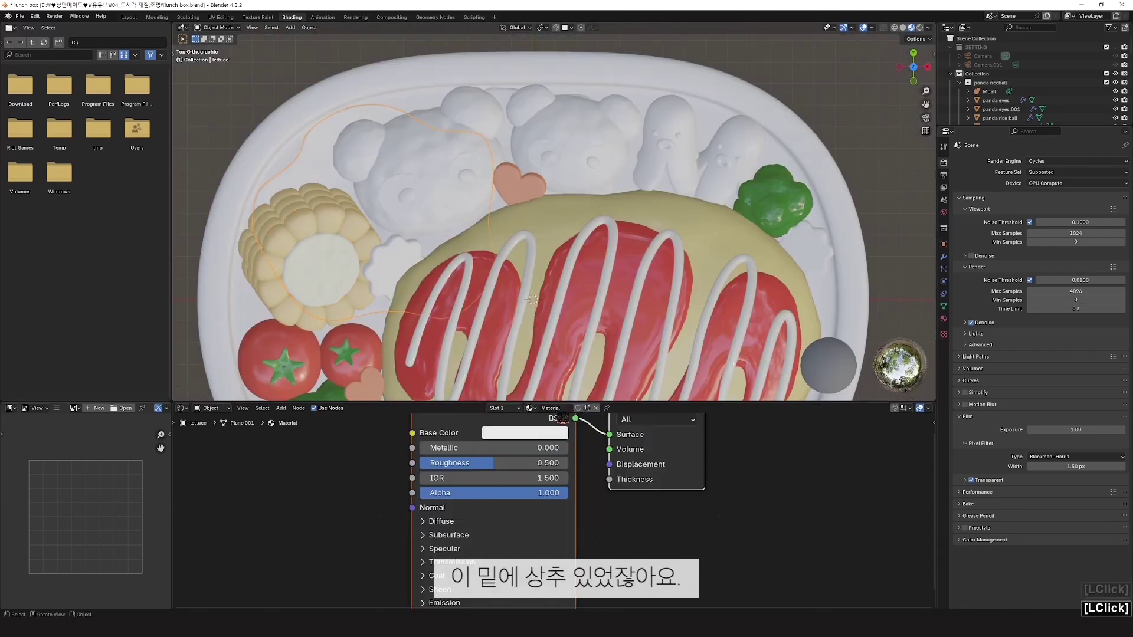
click(552, 409)
text(상추)
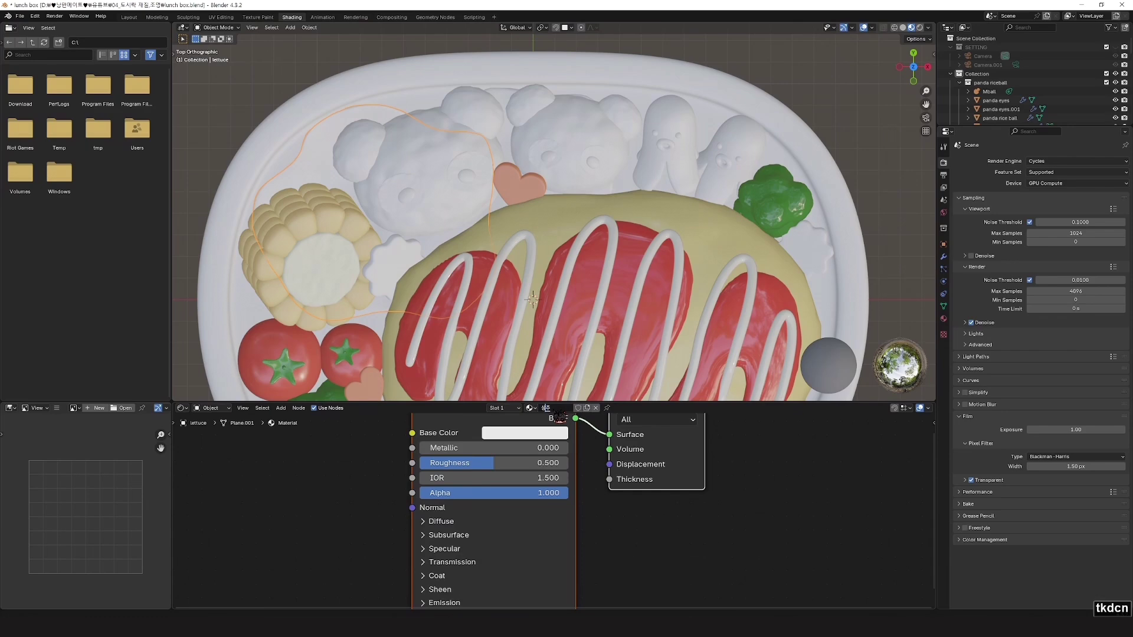
key(Return)
Step: Set the lettuce material's base color to a light green, hex #74B469, refining it in rendered shading
click(543, 434)
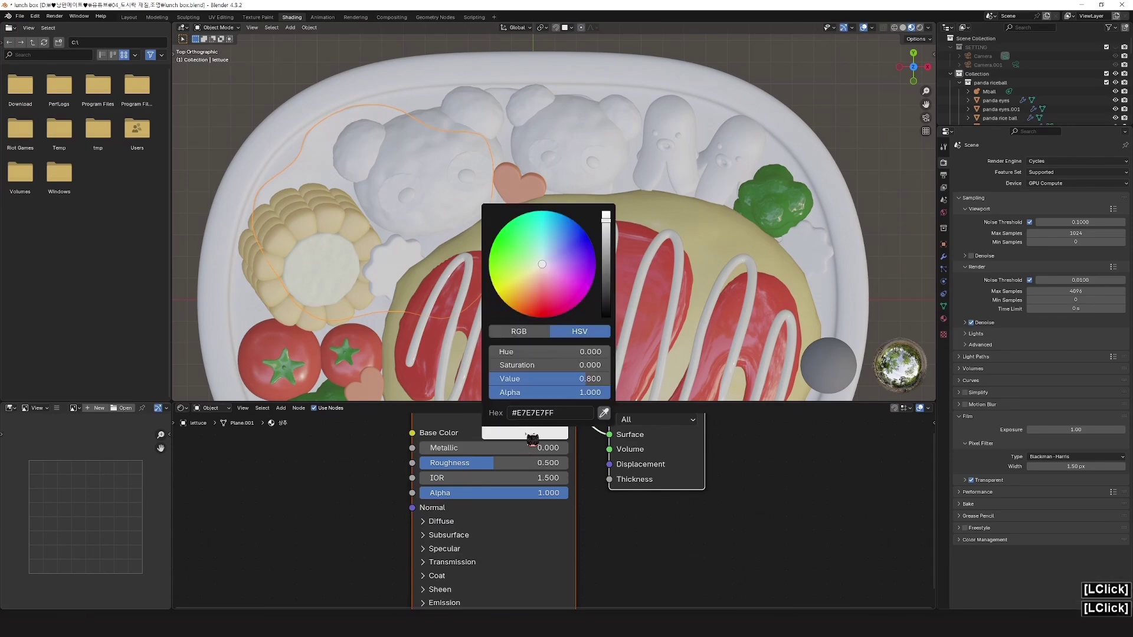
click(526, 257)
drag(526, 257, 515, 260)
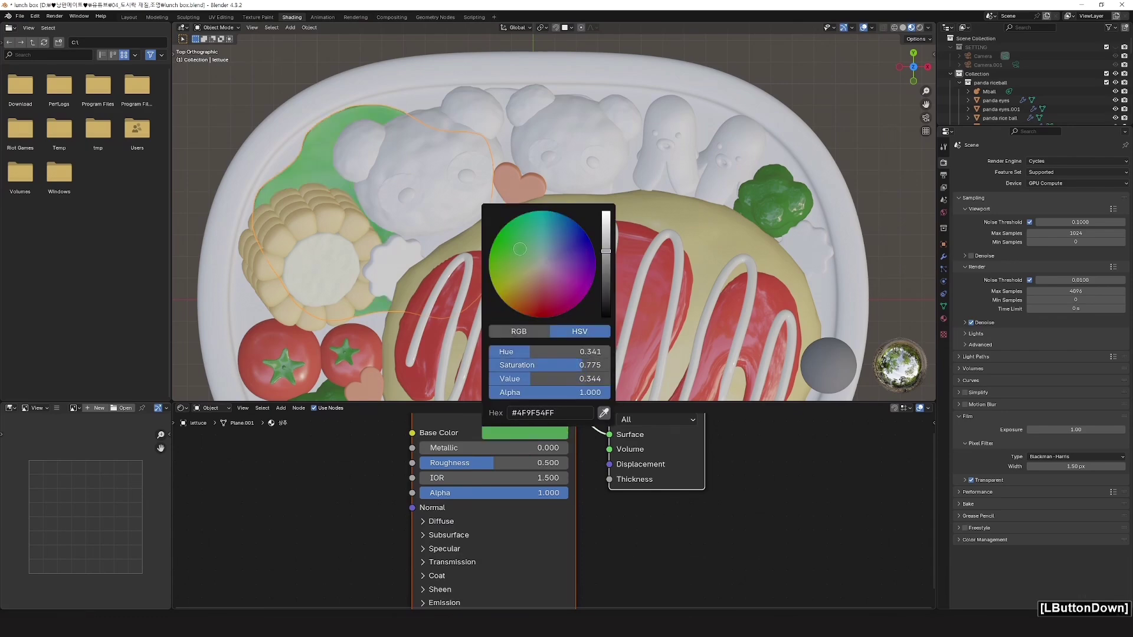
drag(520, 249, 519, 252)
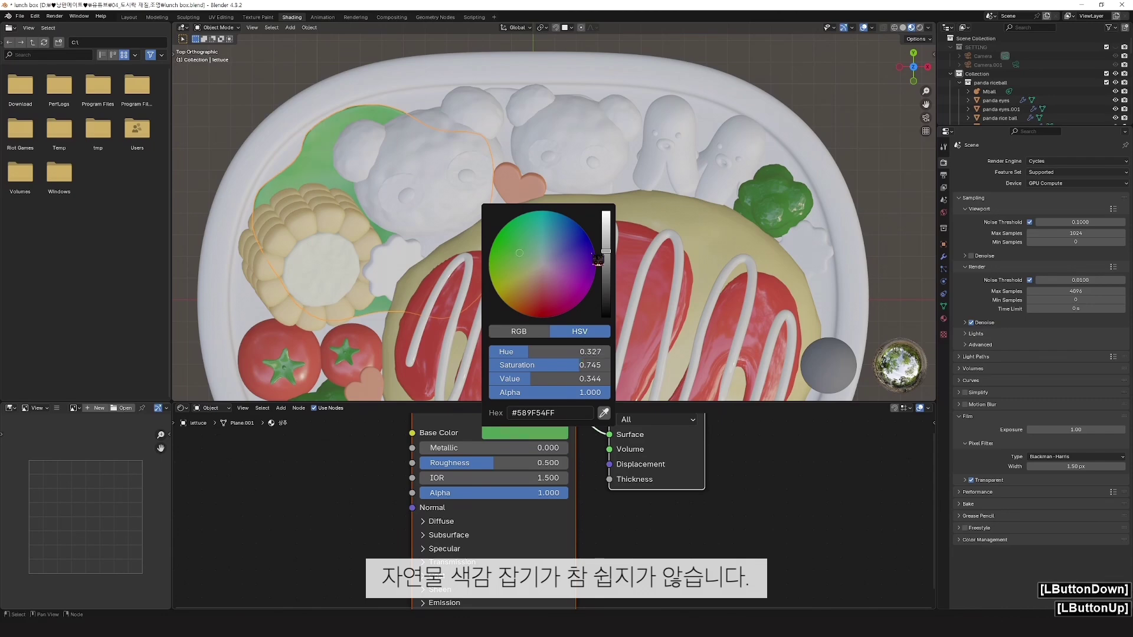
mouse_move(606, 252)
mouse_down()
mouse_move(606, 241)
mouse_move(607, 260)
mouse_up()
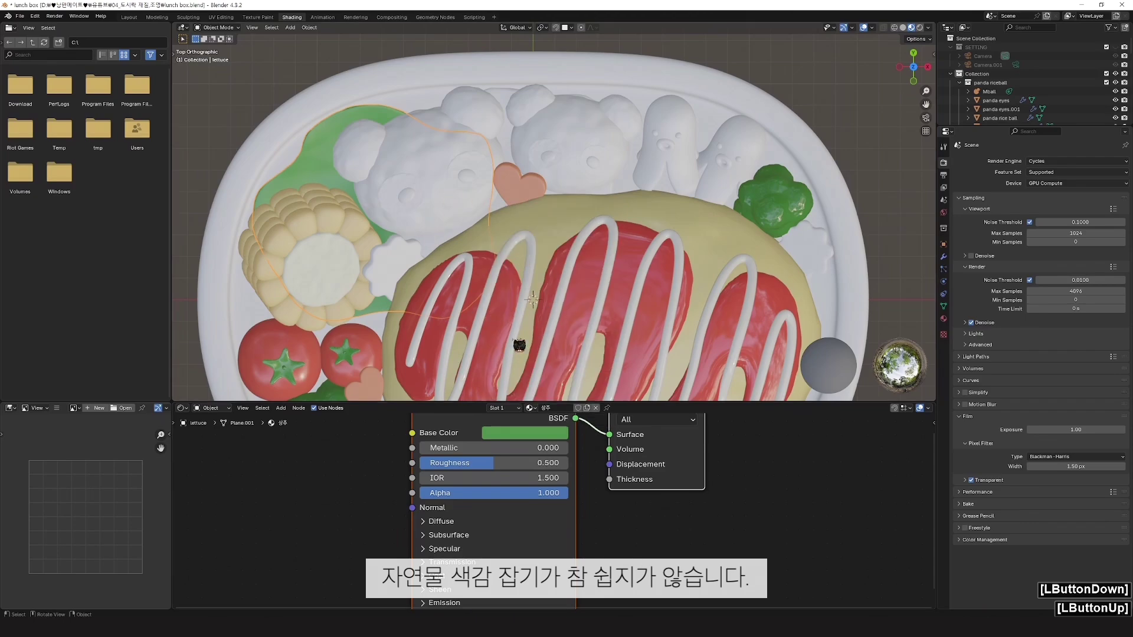
key(z)
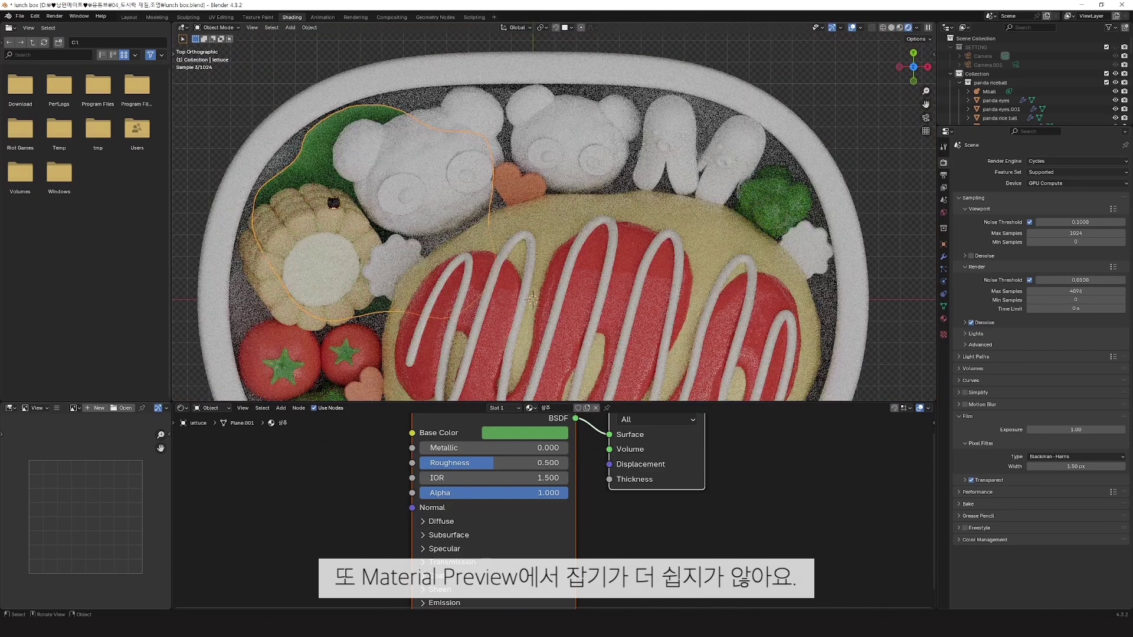
click(525, 433)
drag(606, 258, 606, 242)
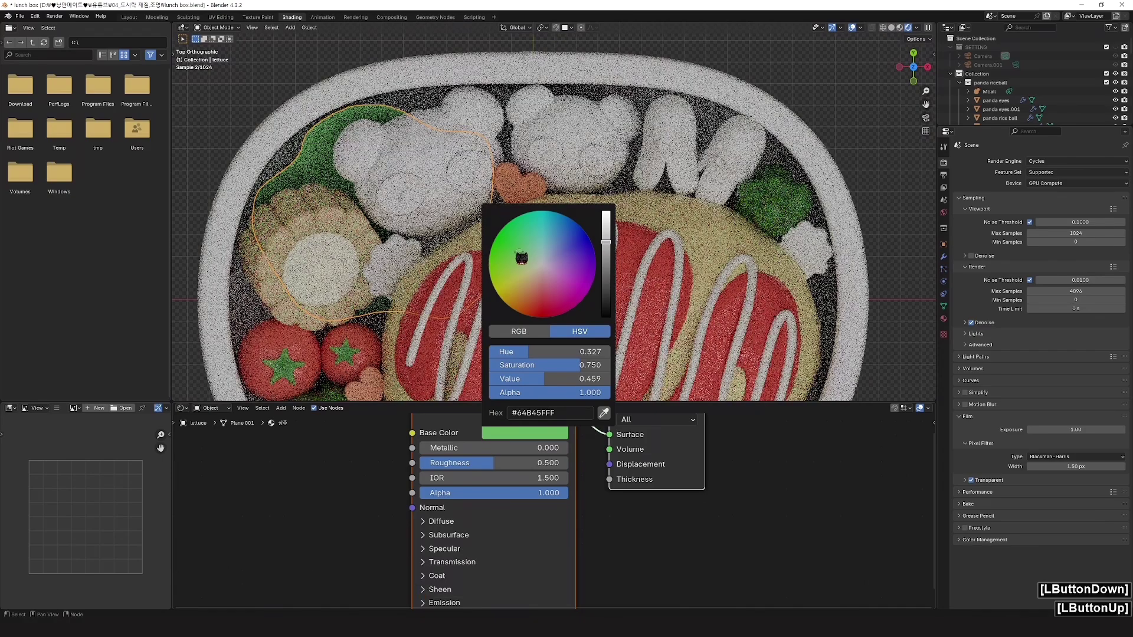
drag(522, 258, 520, 256)
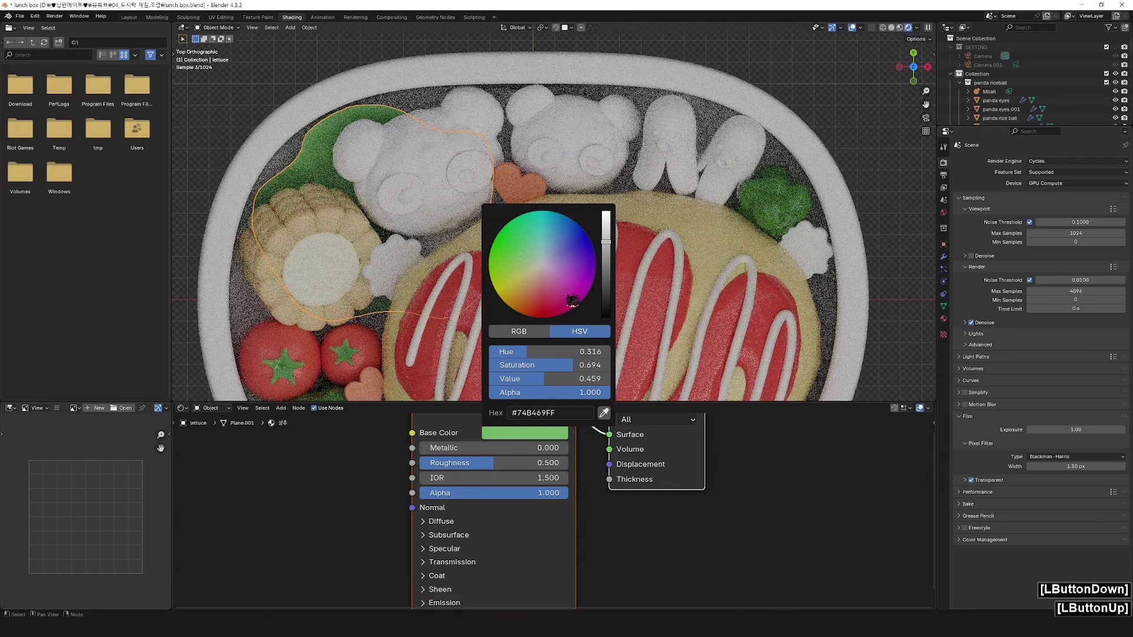
Step: Give the lettuce material a slight subsurface weight and link that material to the second lettuce leaf under the smaller panda
click(447, 535)
drag(458, 570, 482, 571)
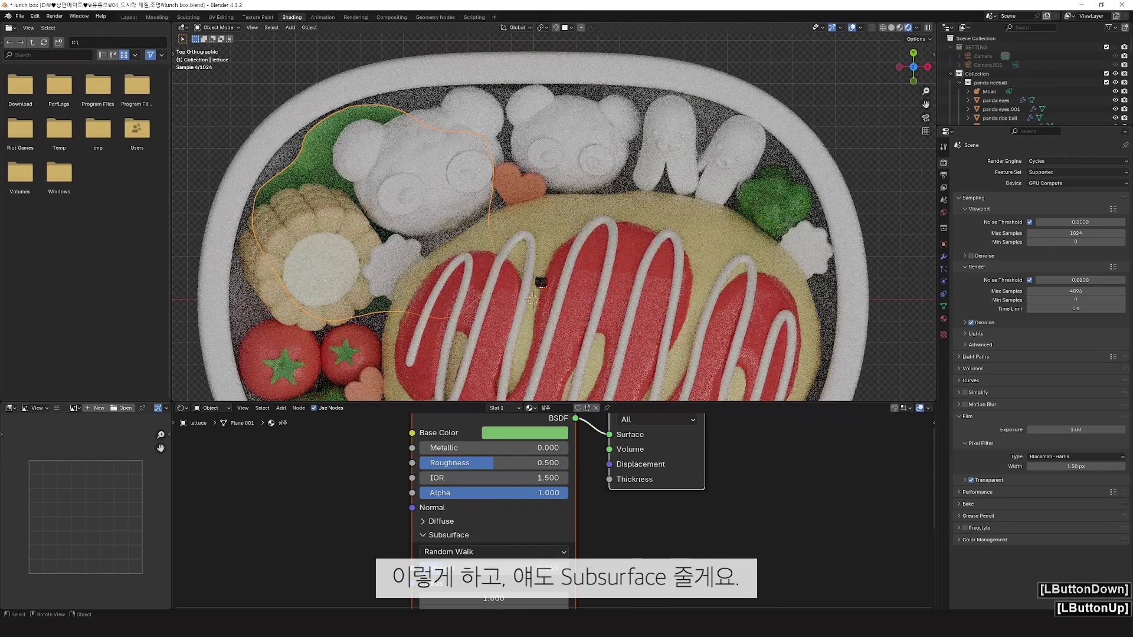
click(434, 108)
click(512, 106)
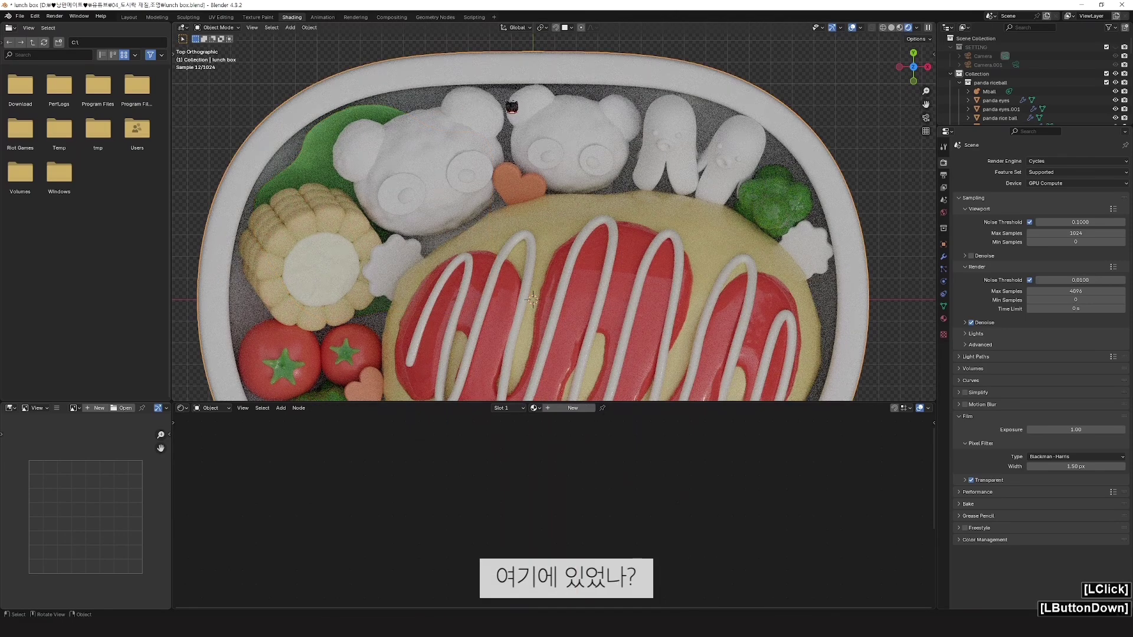
shift+click(325, 172)
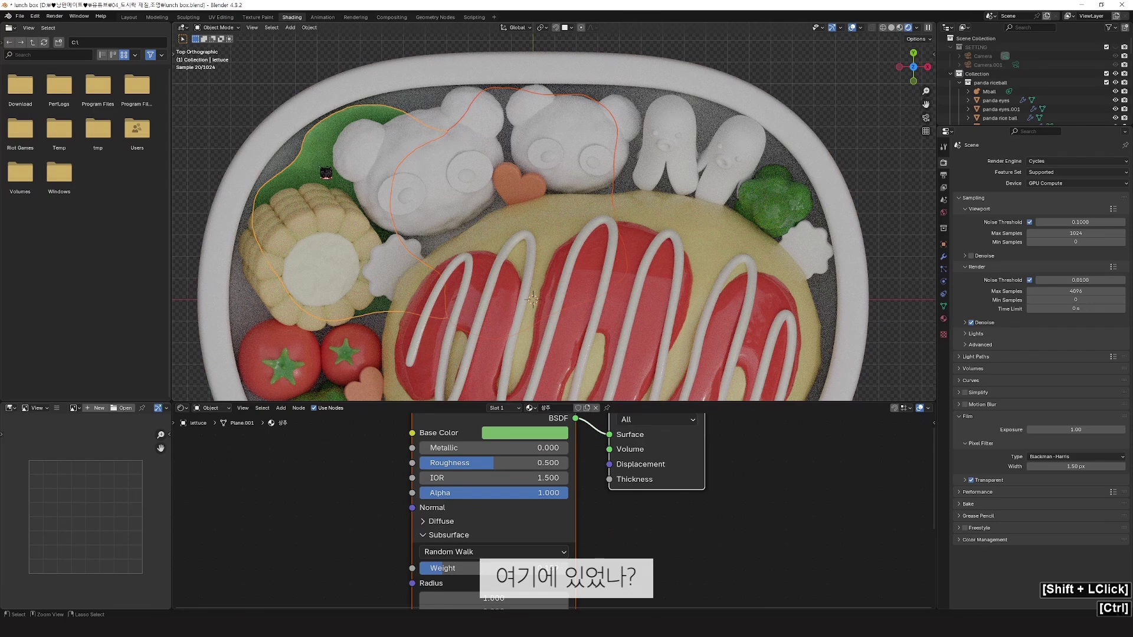
key(ctrl+l)
click(281, 166)
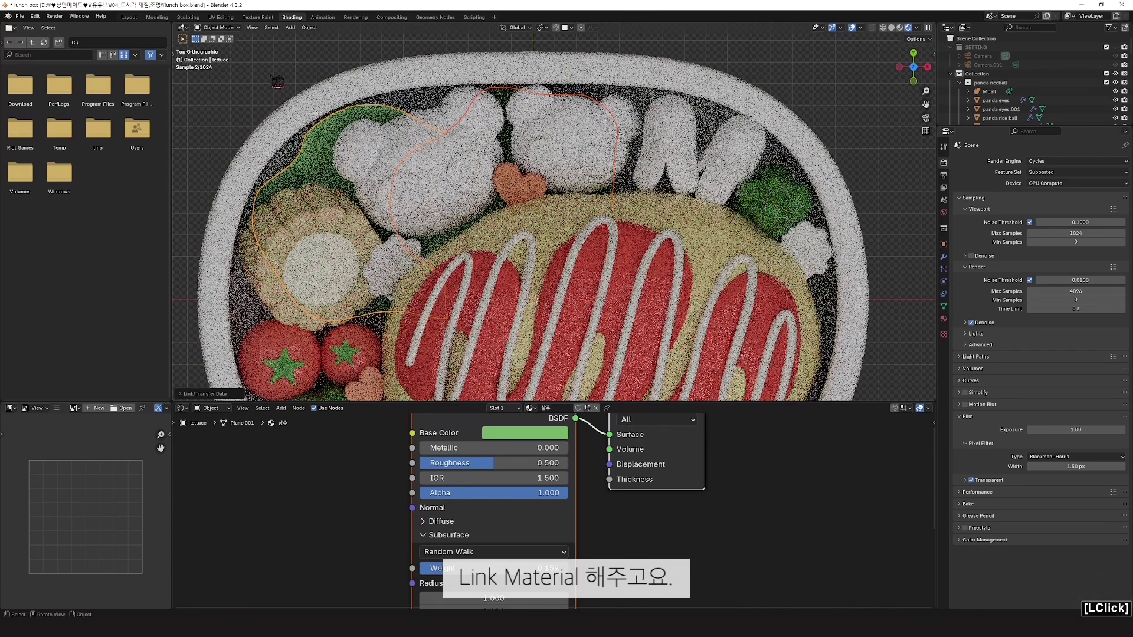
click(644, 207)
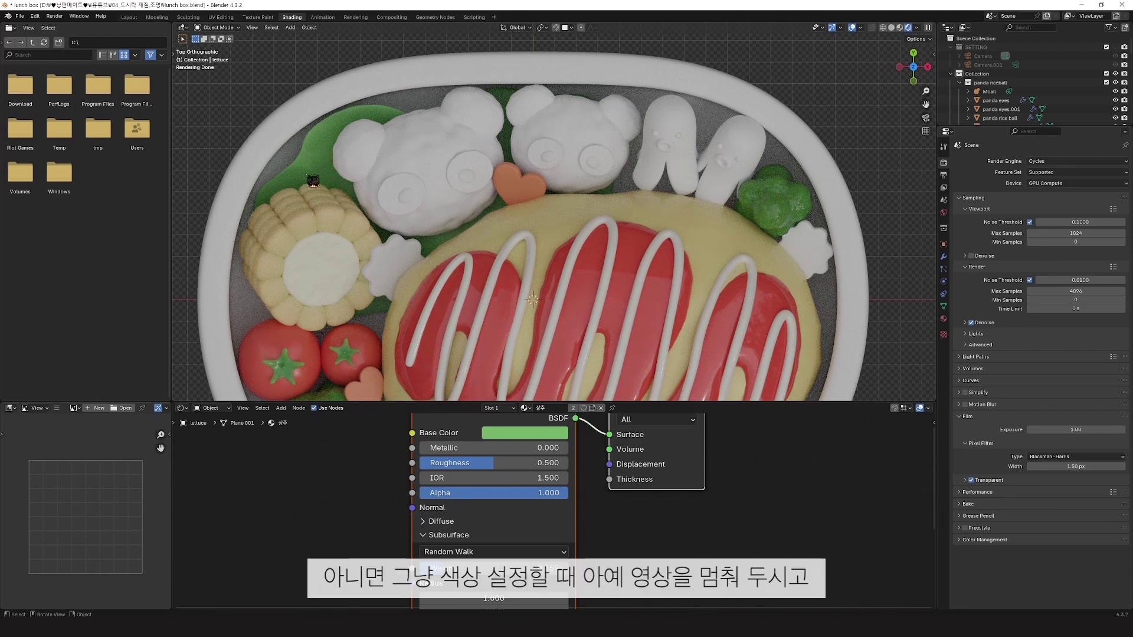
click(334, 171)
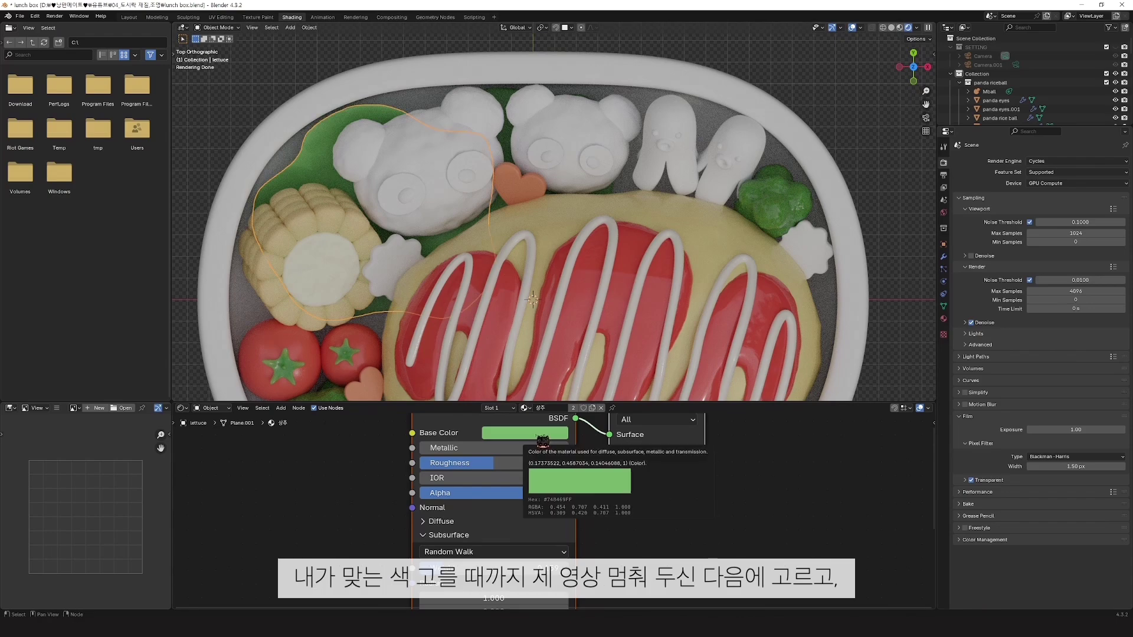
click(542, 437)
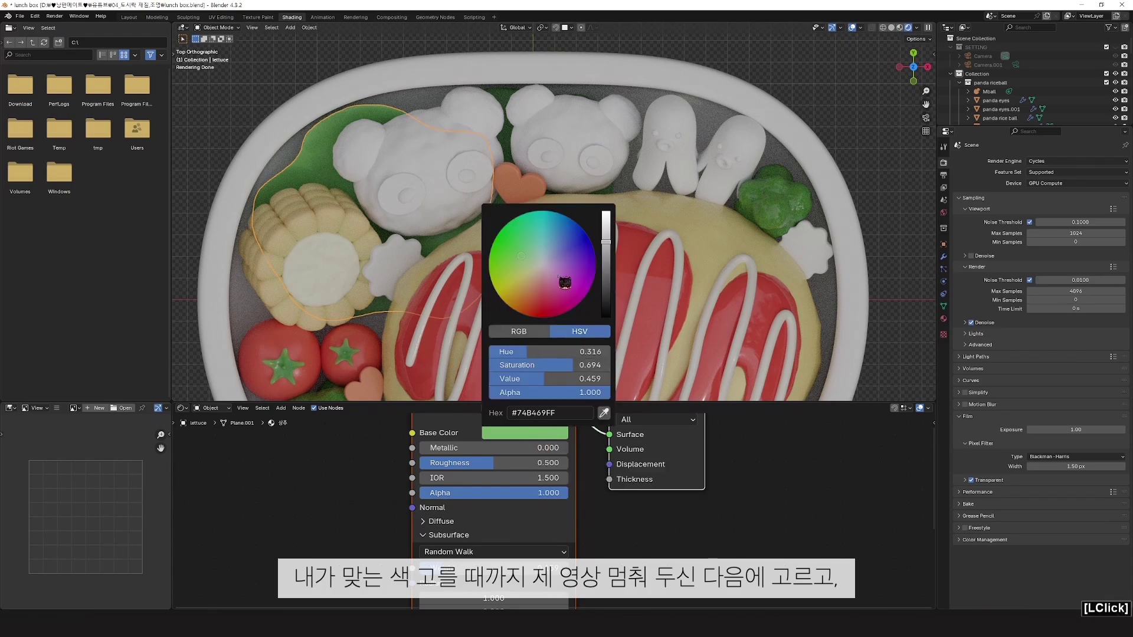
drag(608, 255, 645, 246)
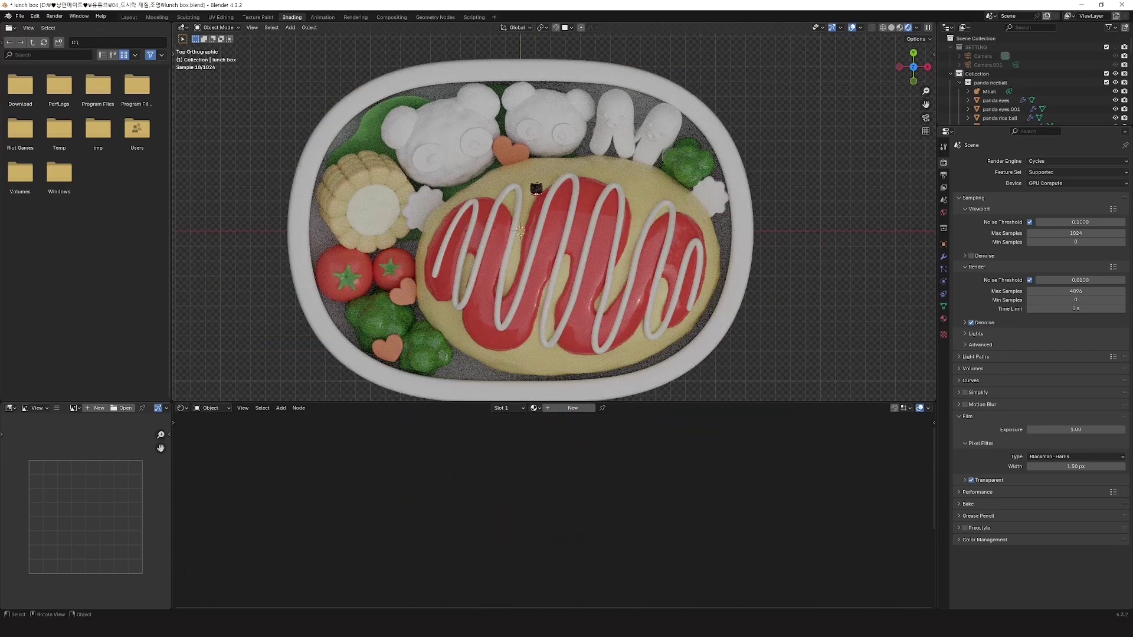
Step: Create a new material on the panda rice ball heads and name it 밥
scroll(536, 189, up, 3)
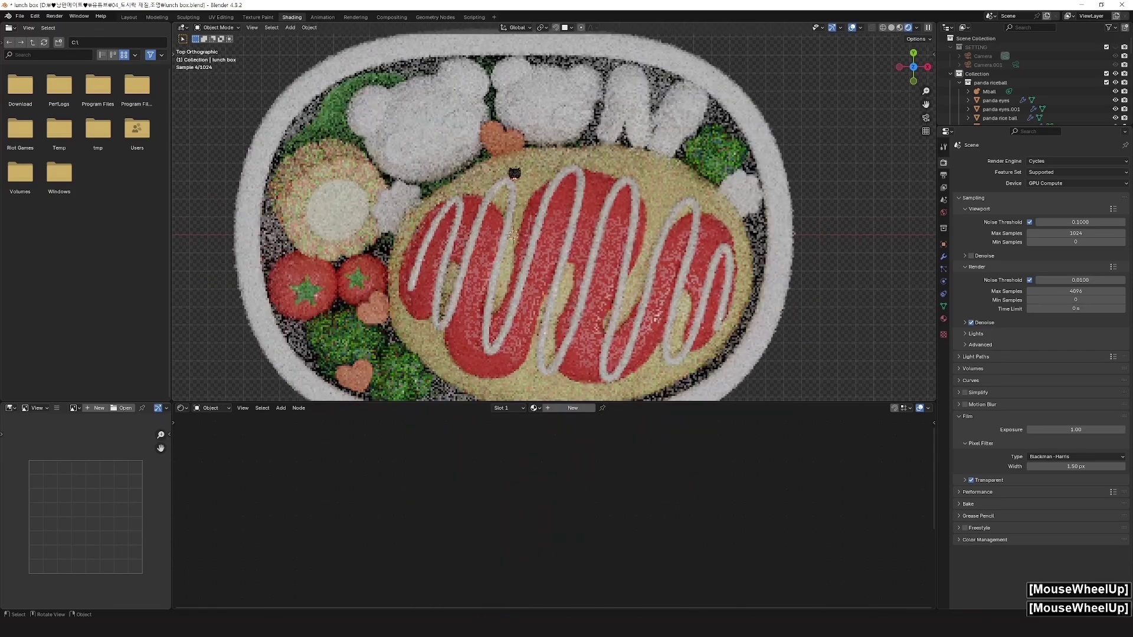
shift+middle_drag(506, 207, 441, 163)
click(441, 164)
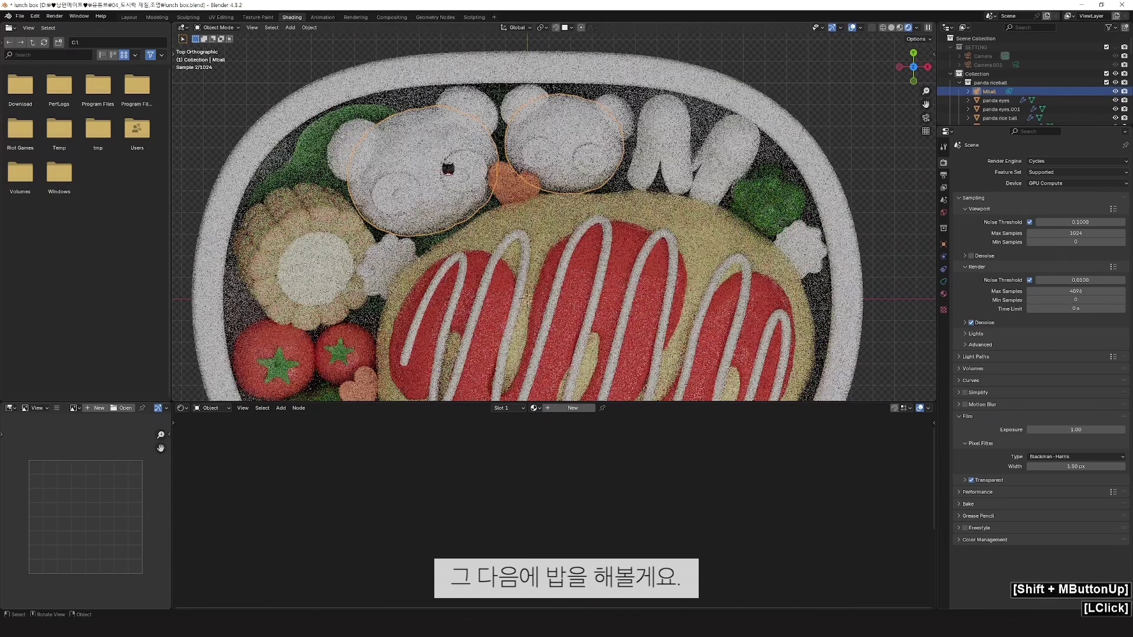
click(535, 407)
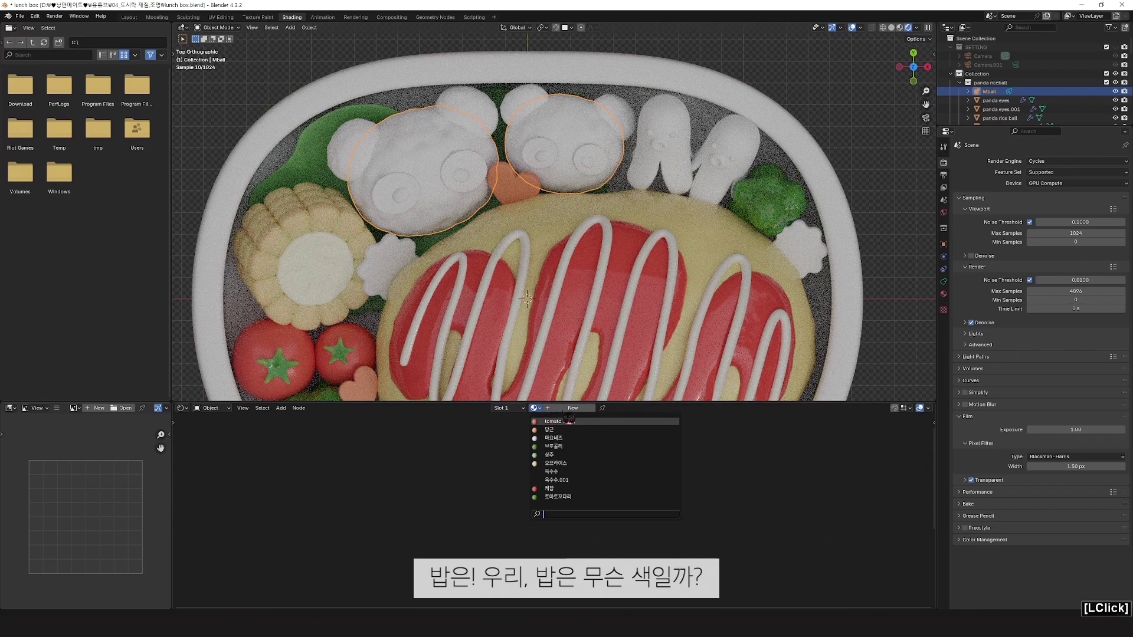
click(572, 407)
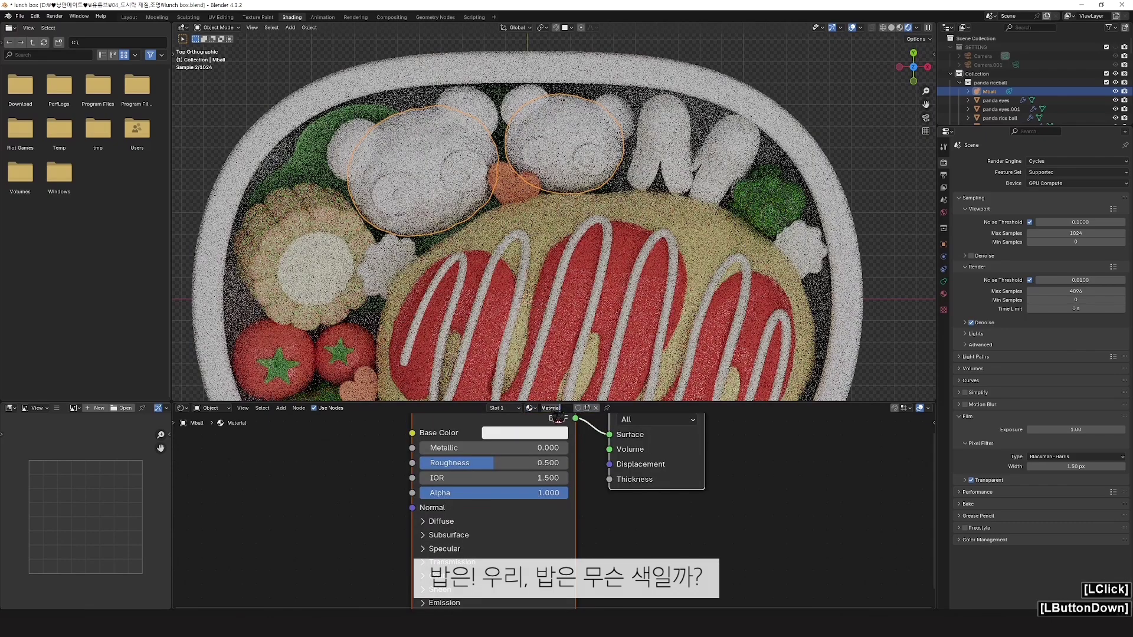
text(밥)
key(Return)
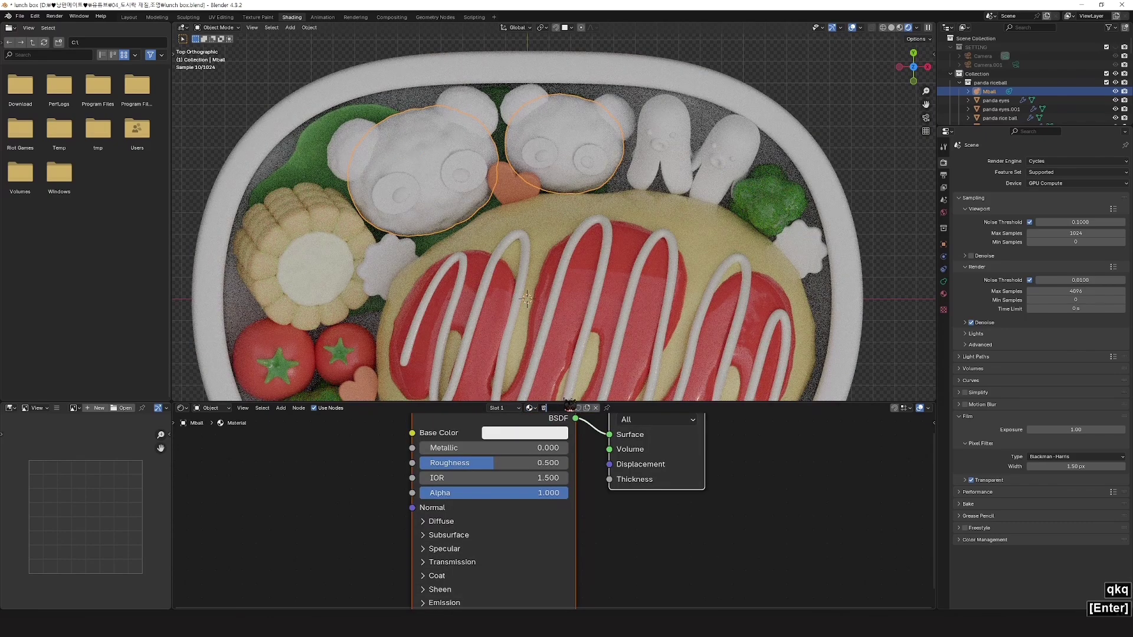
Step: Set the rice material's base color to a slightly yellowish off-white and add a small subsurface weight
click(525, 434)
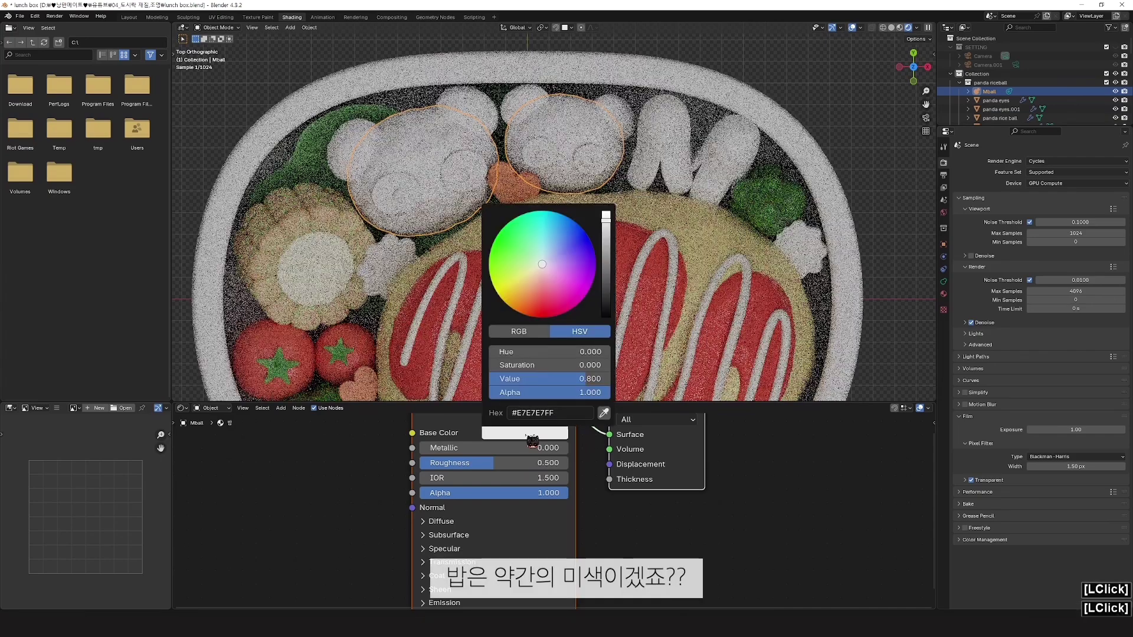
click(538, 267)
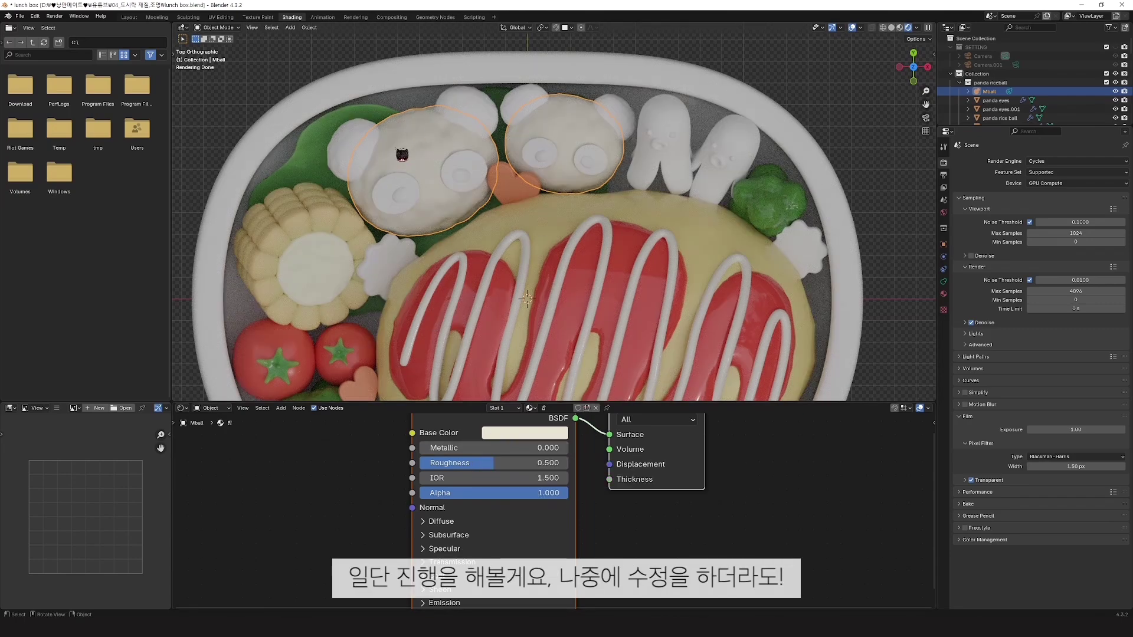
click(449, 534)
drag(449, 568, 455, 567)
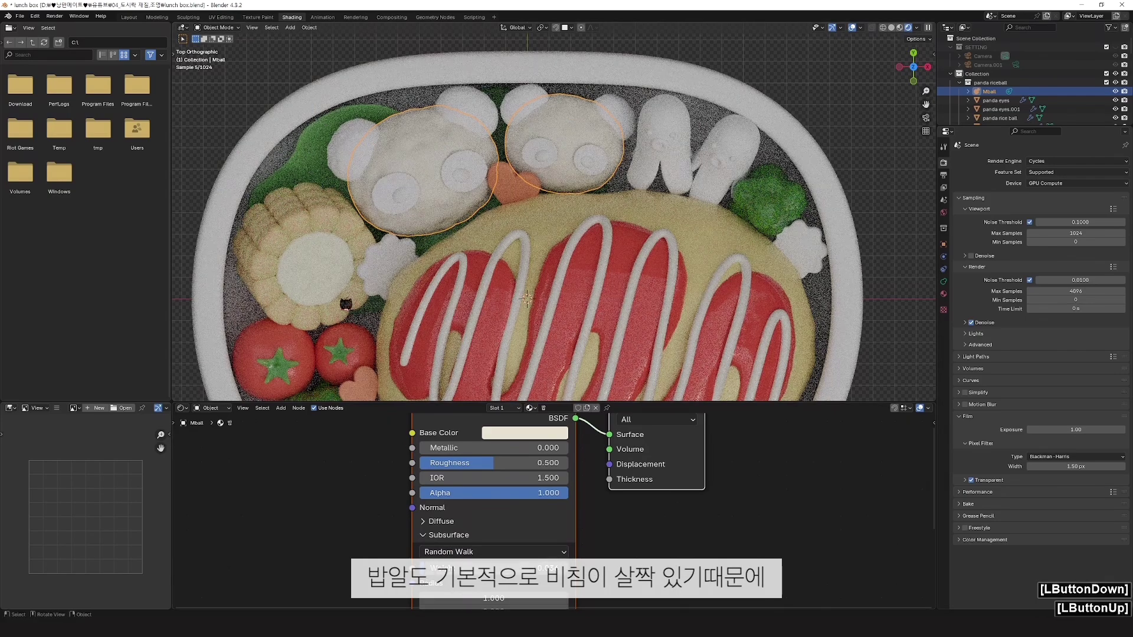
Step: Create a new material on the larger panda's ears and name it 검정밥
click(366, 176)
click(574, 409)
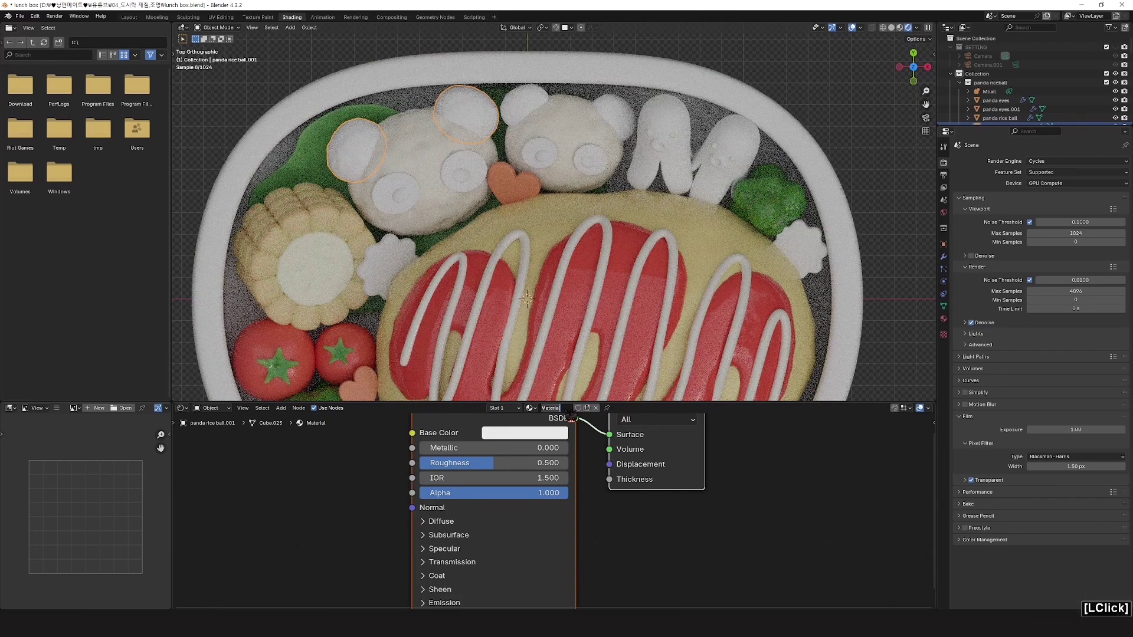
text(r)
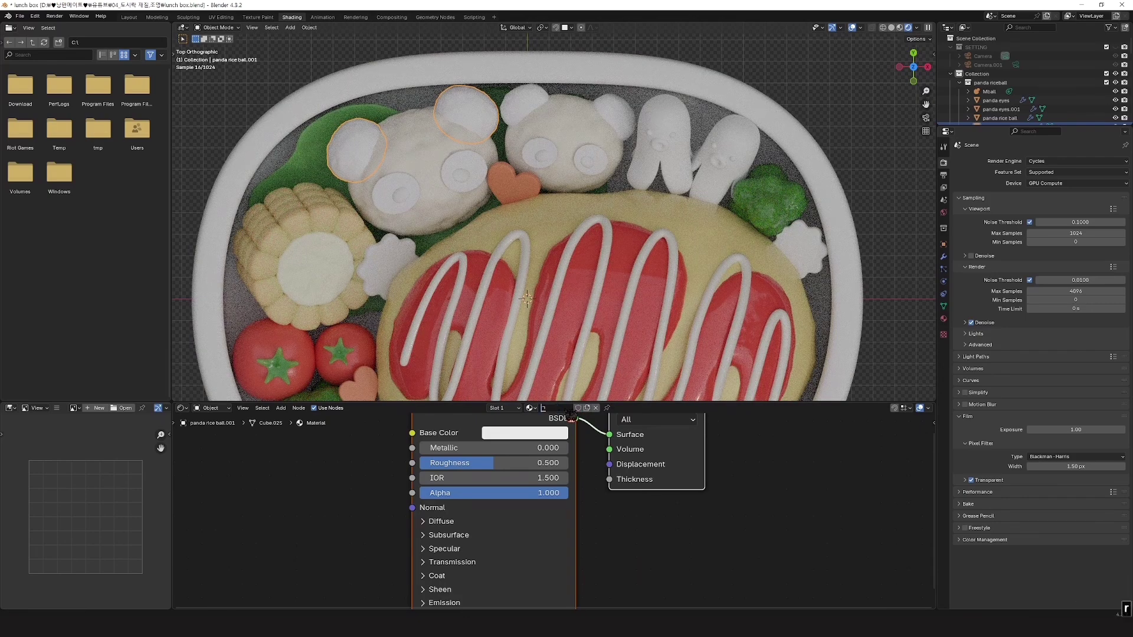
text(jawjdqkq)
key(Return)
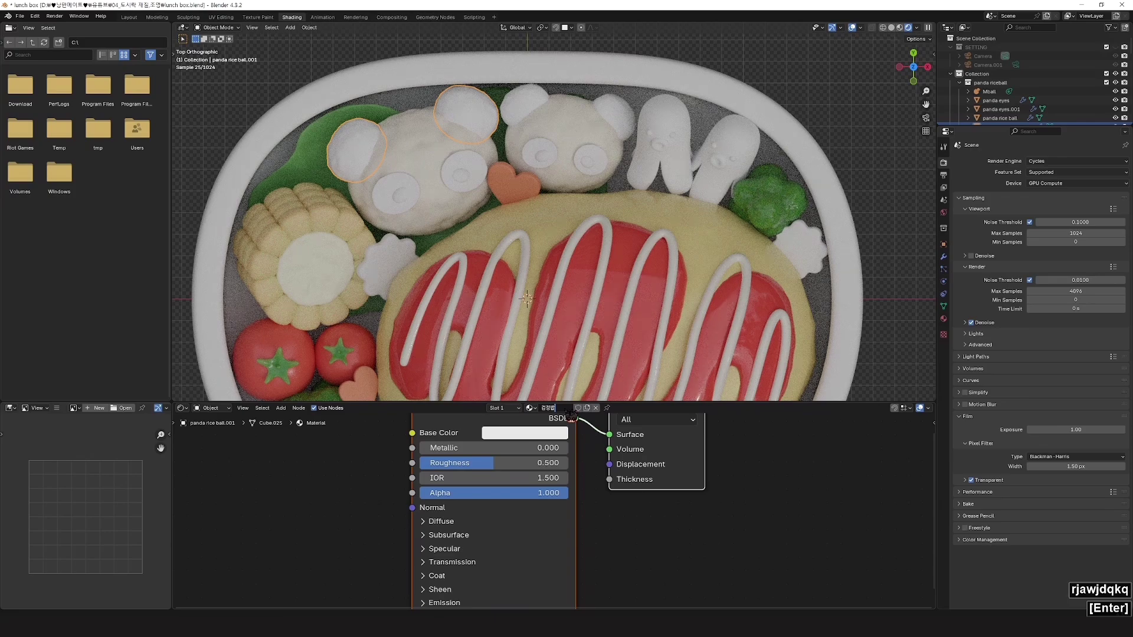
Step: Darken the base color of the panda ear material to near black
click(564, 427)
click(559, 434)
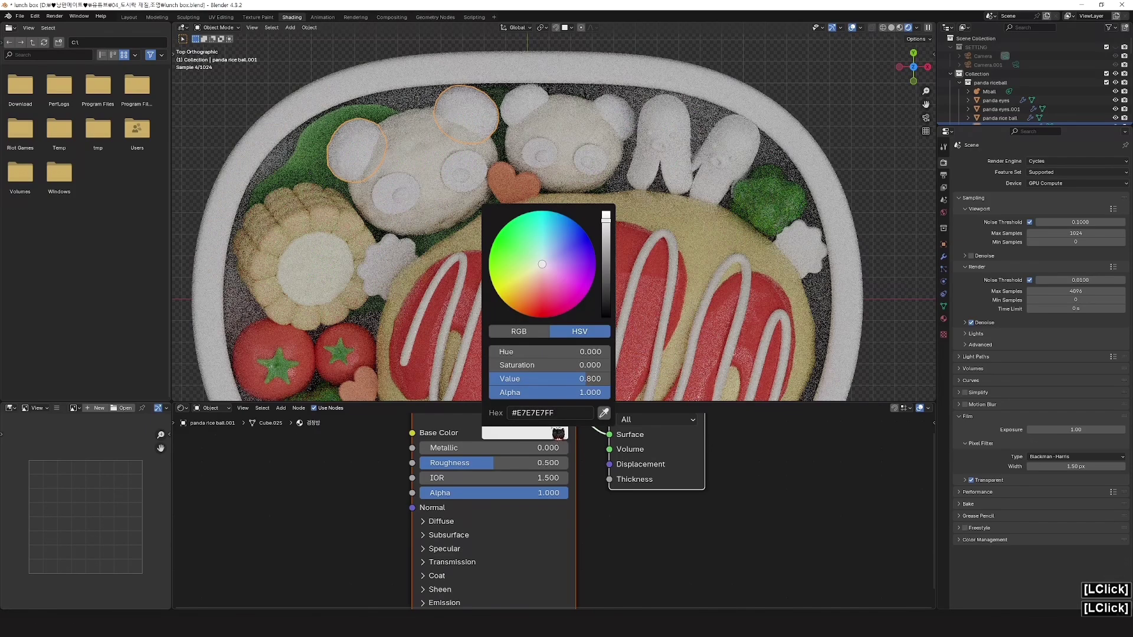
drag(606, 216, 605, 291)
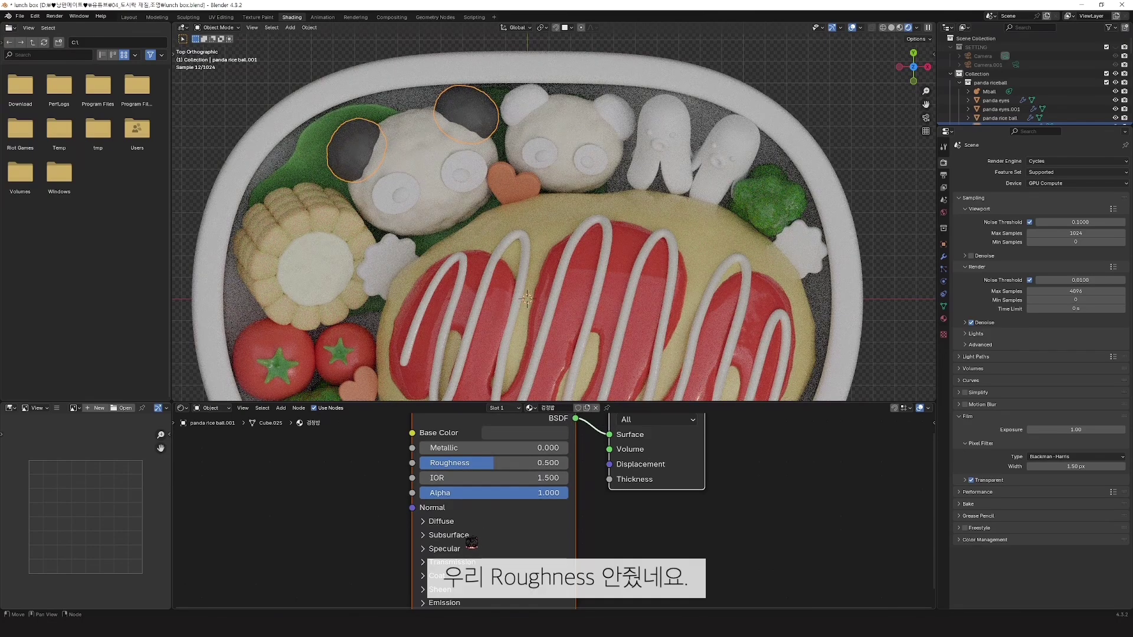
Step: Lower the roughness of the off-white rice material on the panda heads
click(433, 170)
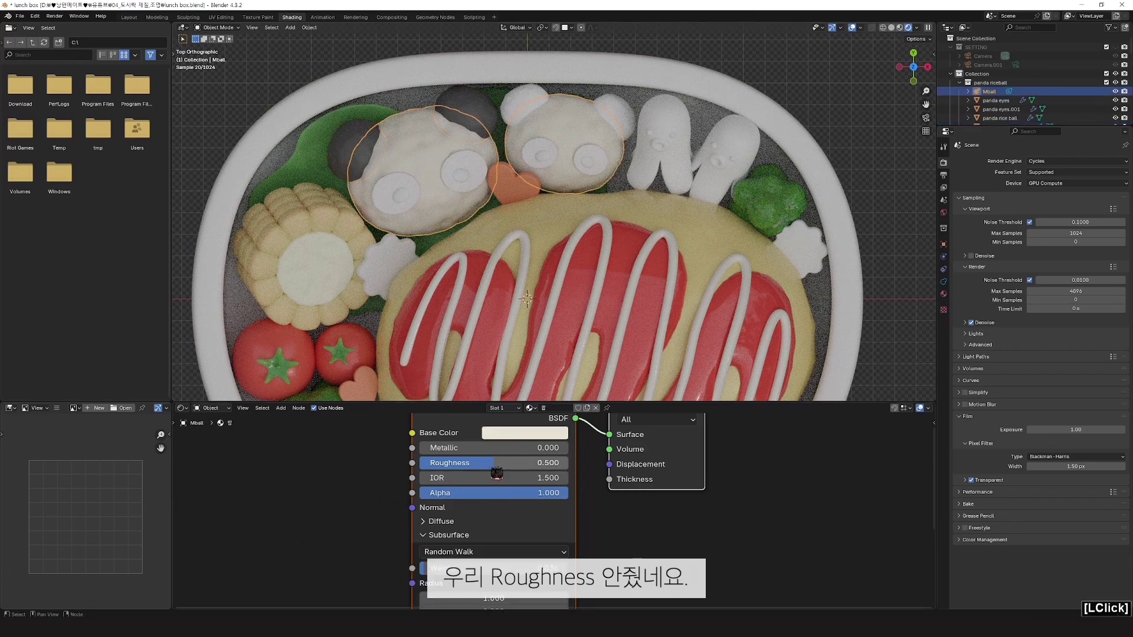
drag(495, 466, 447, 465)
Step: Set the black ear material's roughness to 0.405 and its subsurface weight to 0.141
click(358, 152)
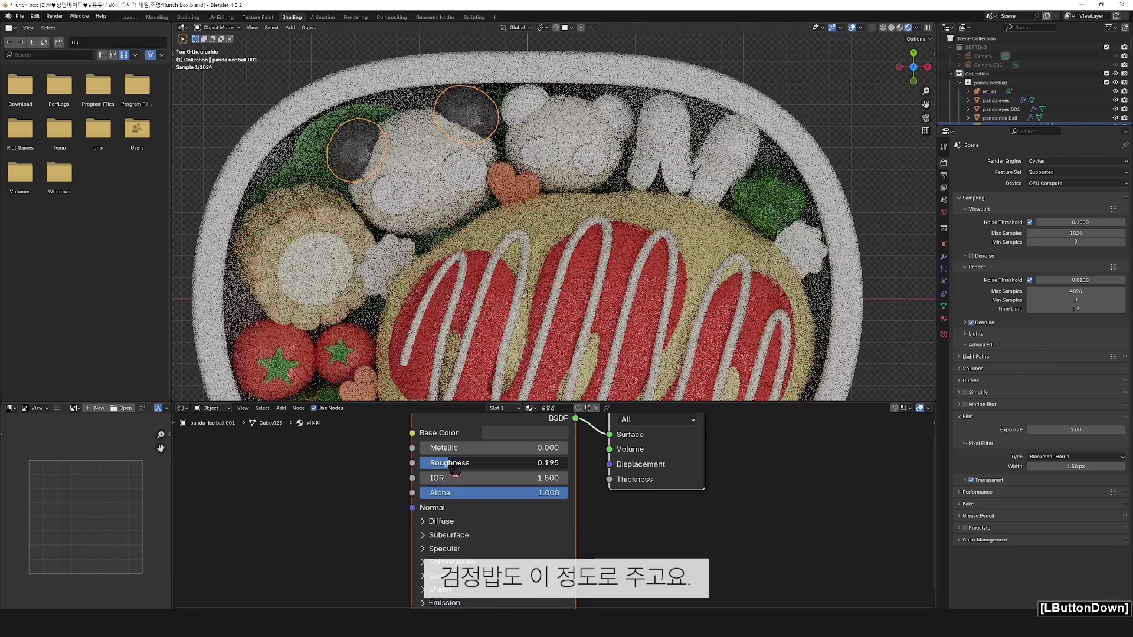
click(449, 536)
drag(450, 569, 470, 569)
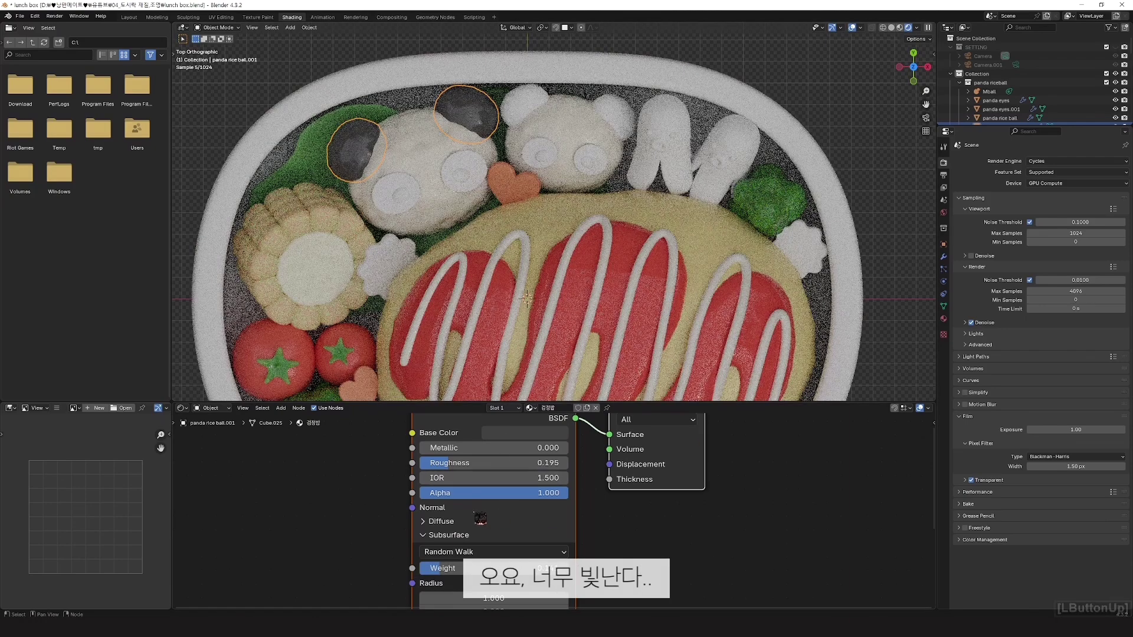
drag(509, 462, 540, 462)
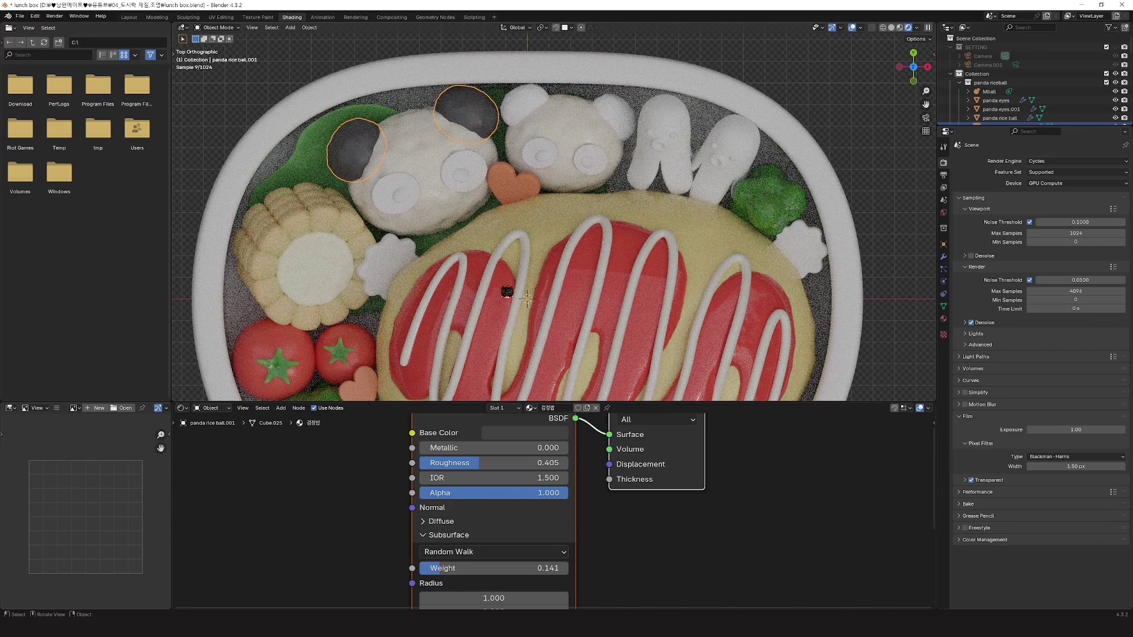
Step: Link the black ear material from the larger panda's ears to the smaller panda's ears
middle_drag(457, 237, 505, 236)
key(KP_7)
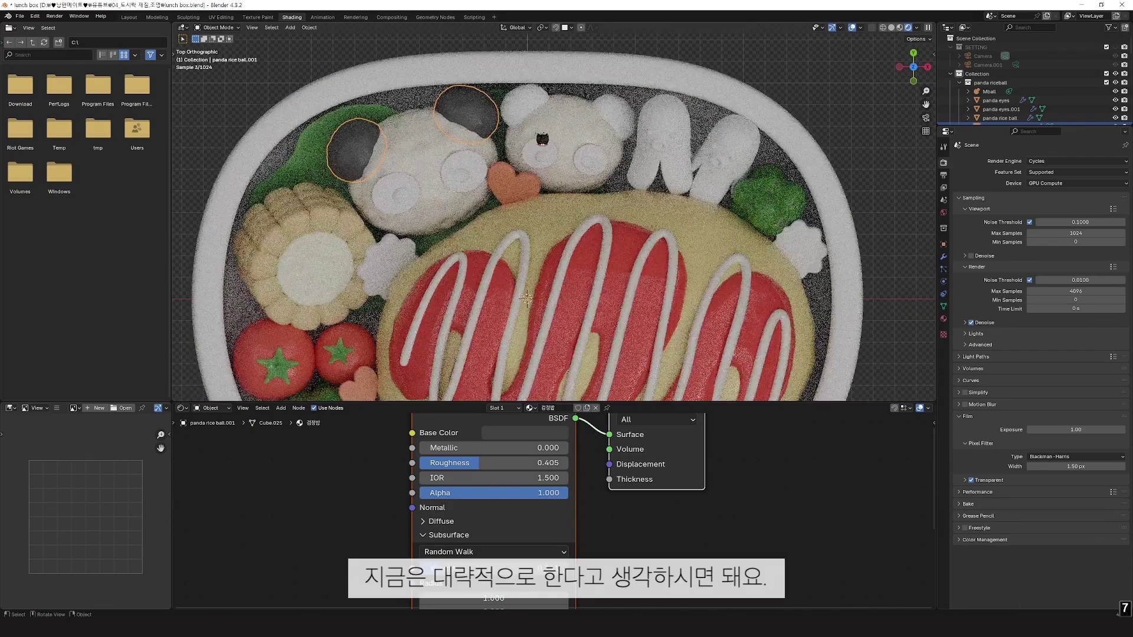
click(526, 109)
shift+click(481, 115)
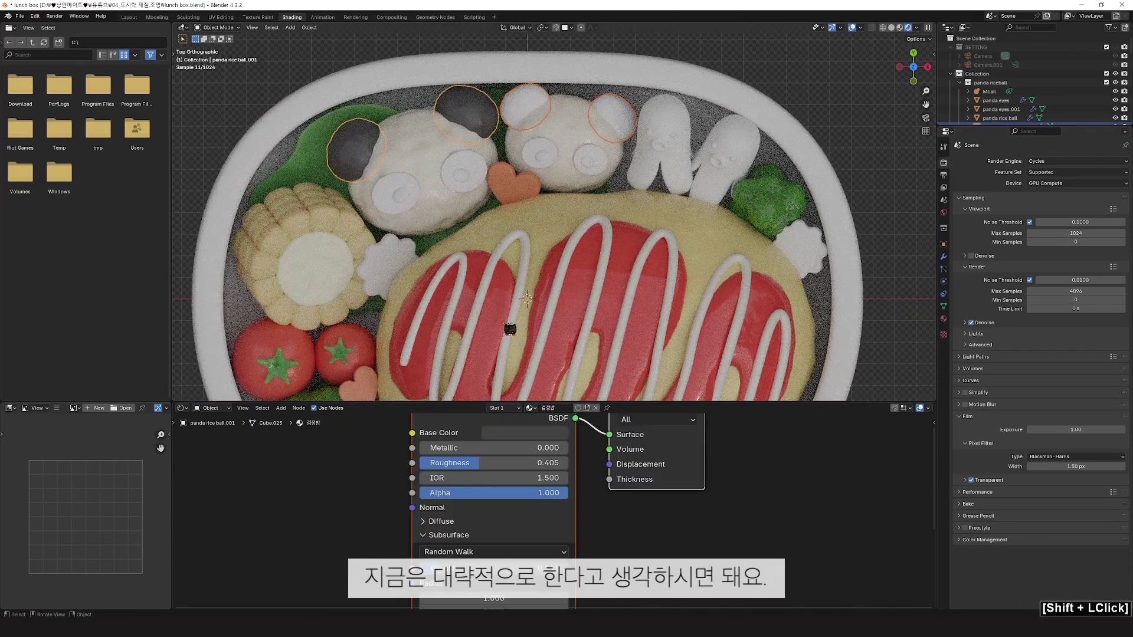
key(ctrl+l)
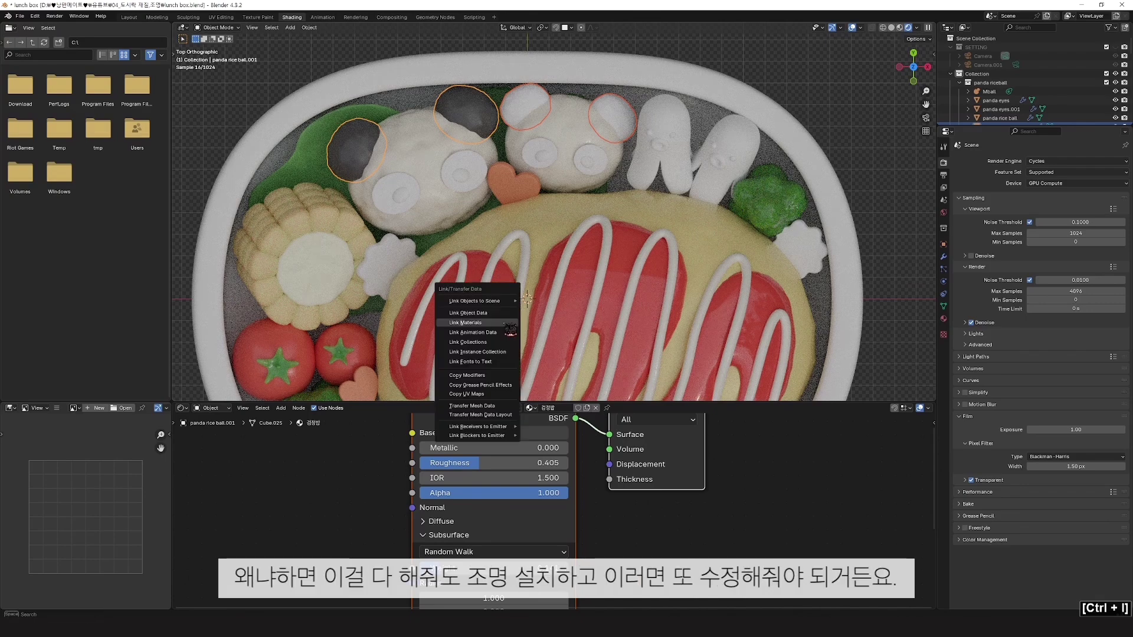
click(511, 329)
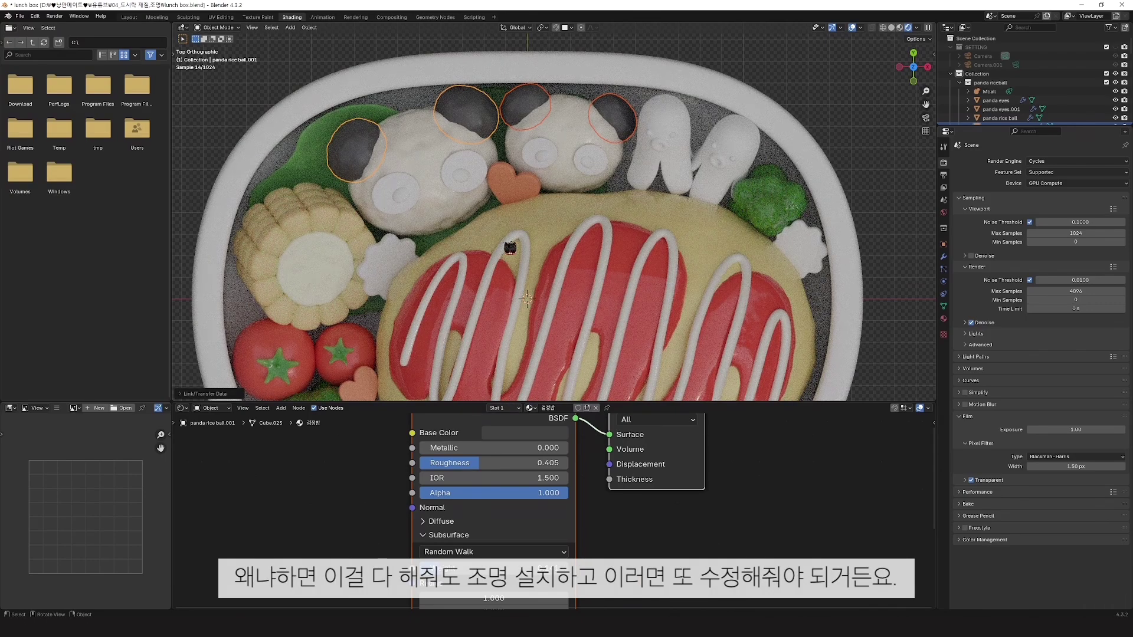
Step: Raise the roughness of the off-white rice material on the panda heads to about 0.314 and check the corn material's settings
click(424, 155)
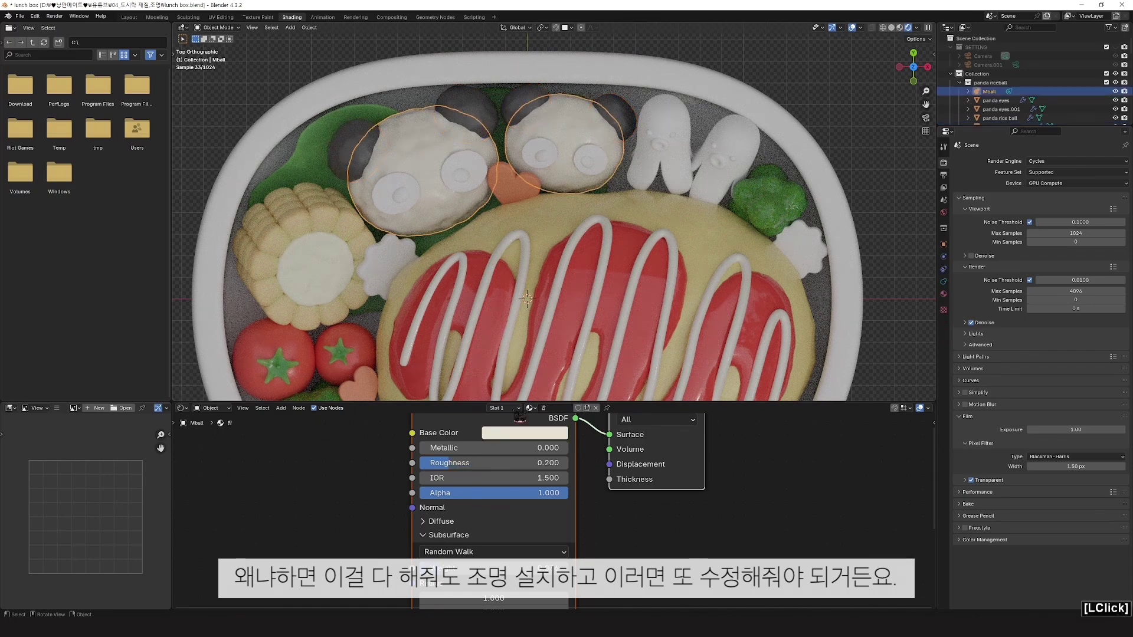
drag(534, 463, 548, 464)
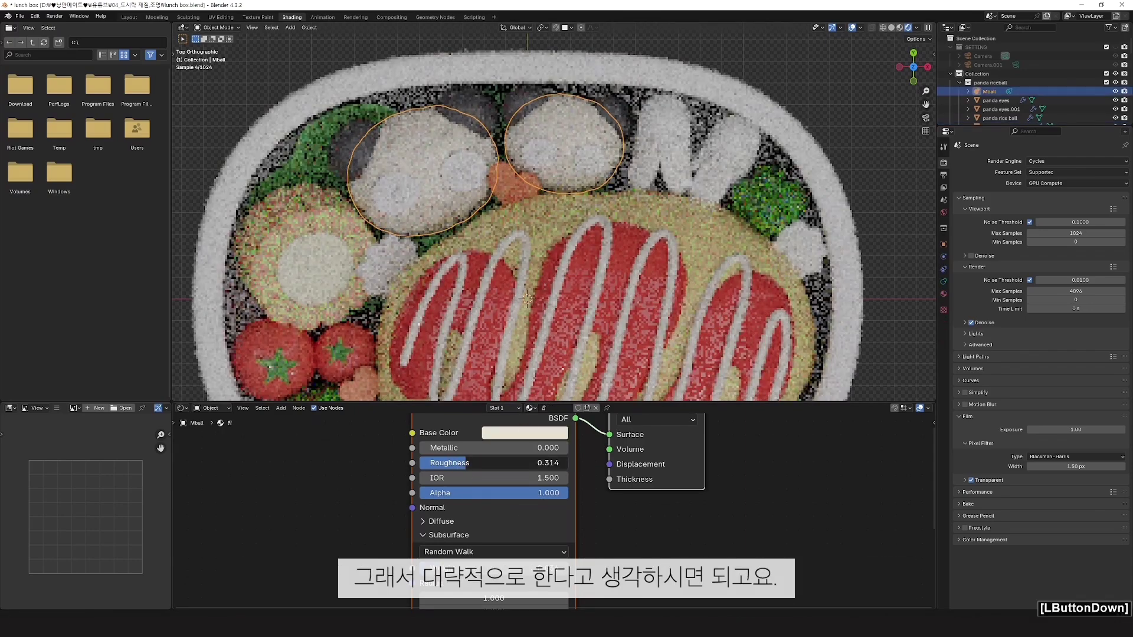
click(325, 242)
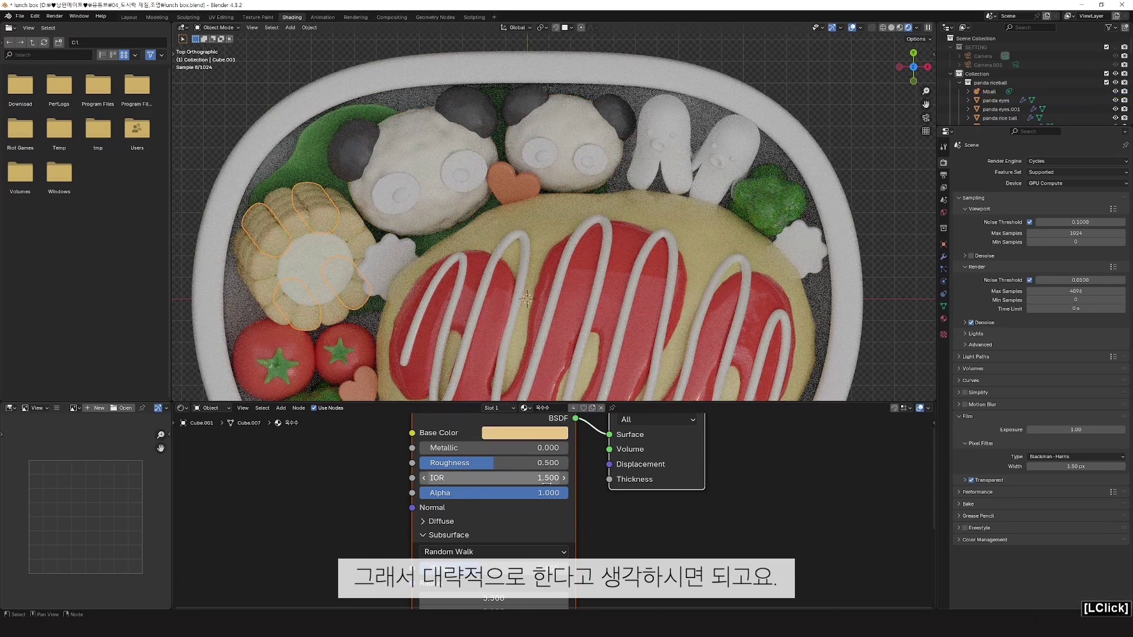
scroll(555, 510, down, 2)
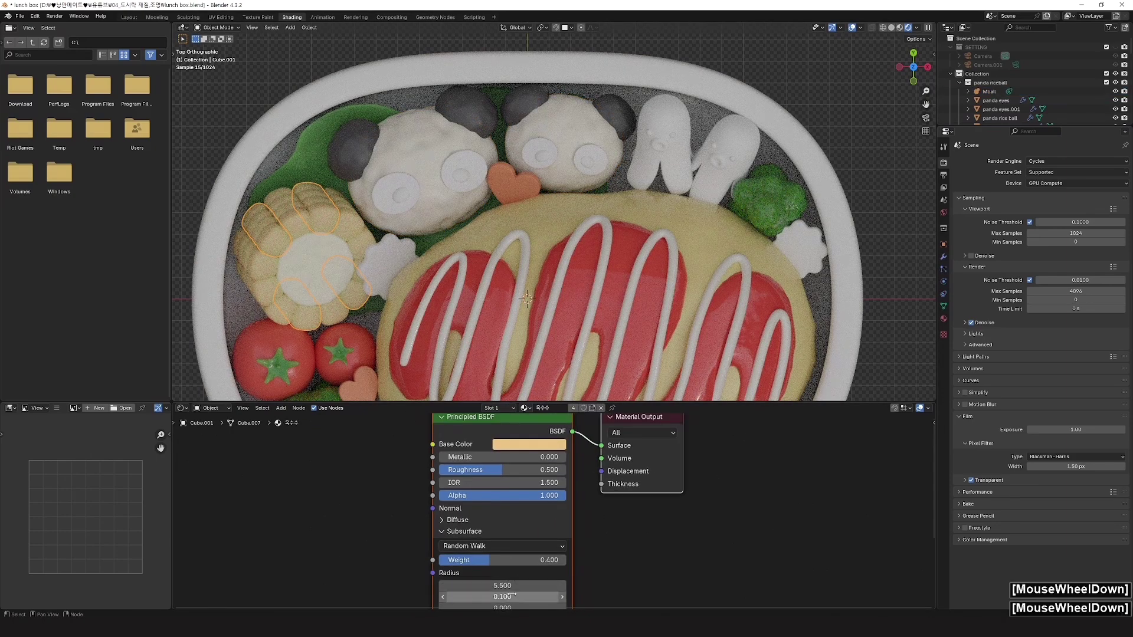
Step: Link the black ear material to the larger panda's eye patches
click(407, 190)
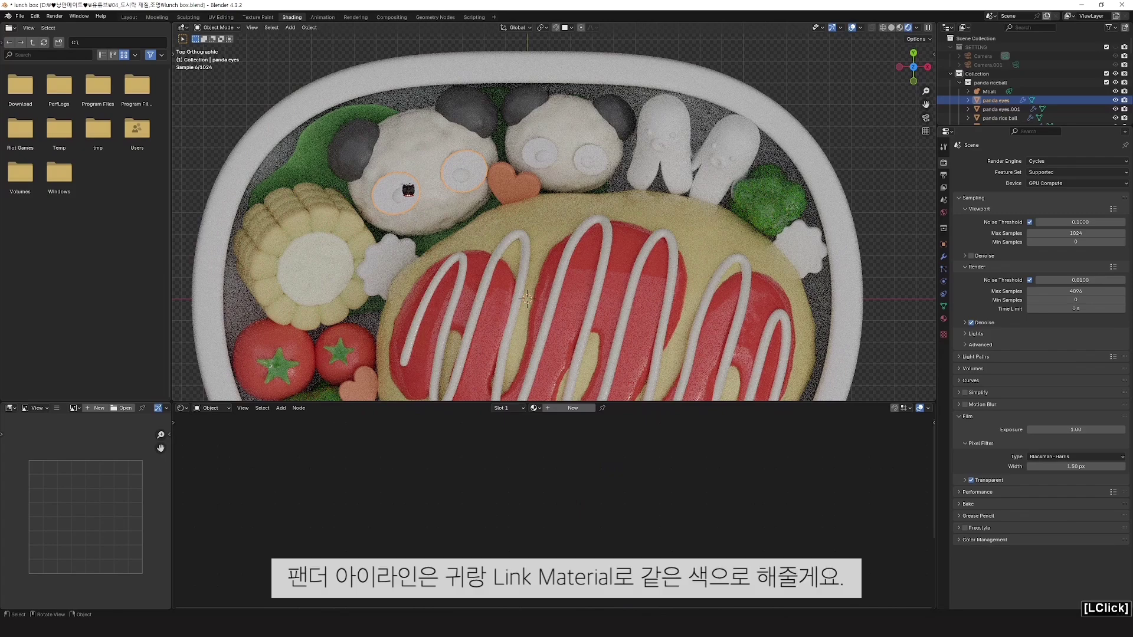
shift+click(368, 151)
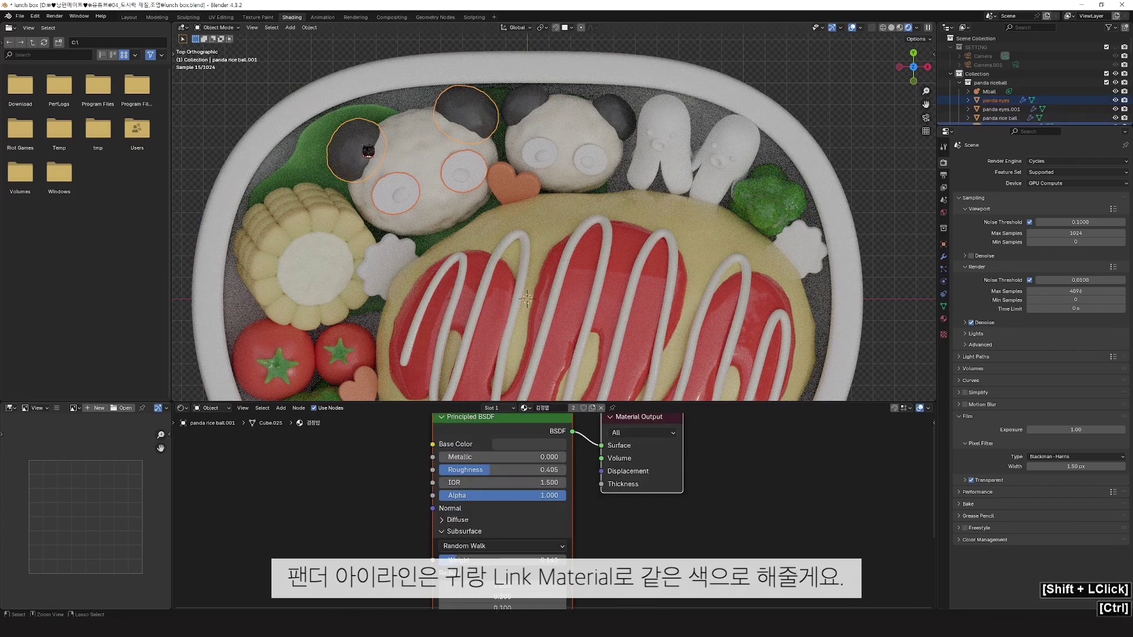
key(ctrl+l)
click(323, 145)
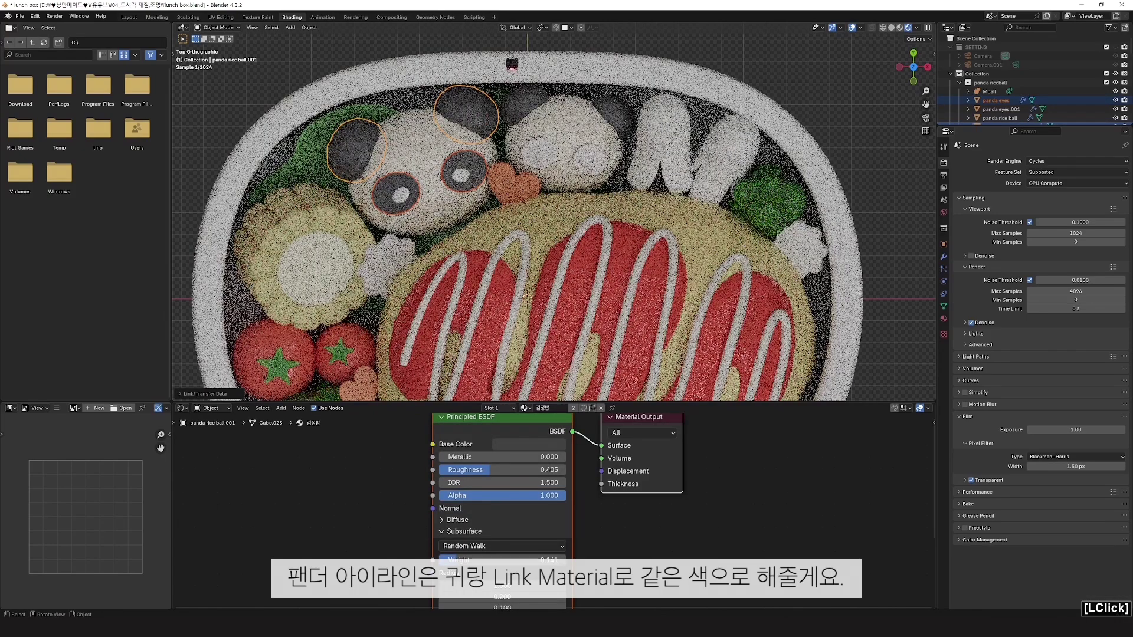
Step: Link the black ear material to the smaller panda's eye patches
click(546, 152)
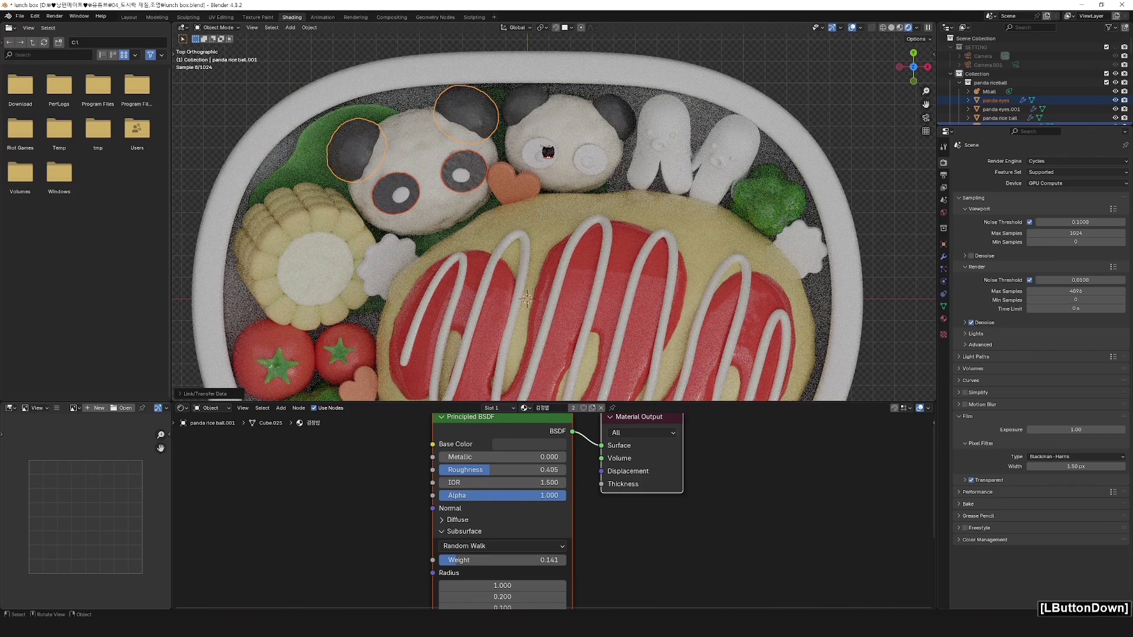
Step: Link the large panda's dark ear and eye-patch material to the small panda's ears and eye patches
shift+click(532, 104)
key(ctrl+l)
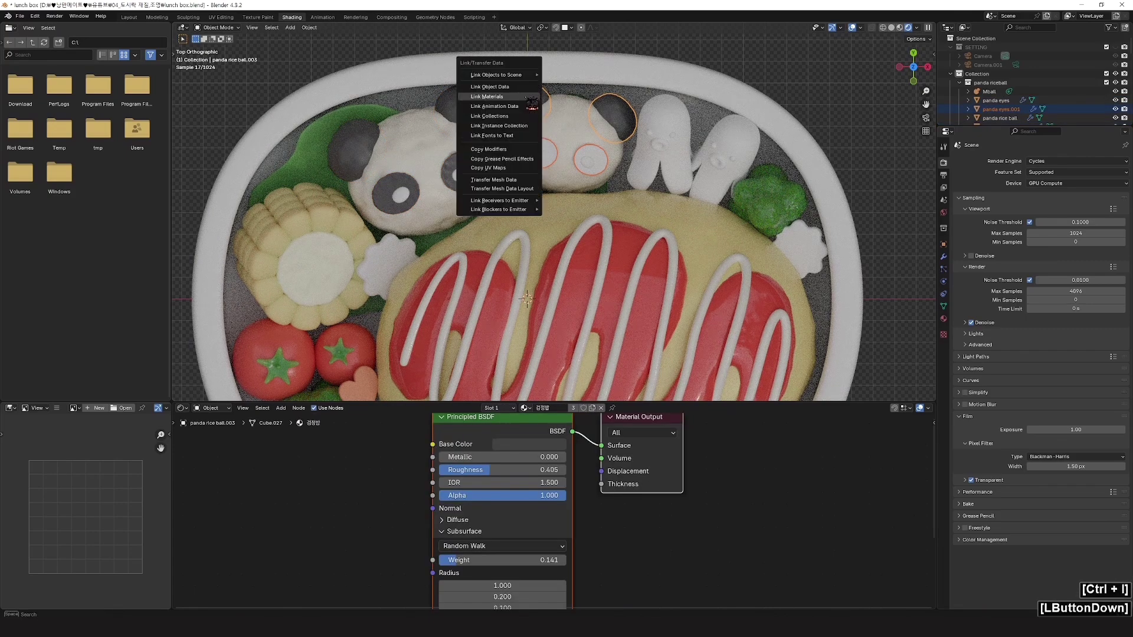
click(527, 98)
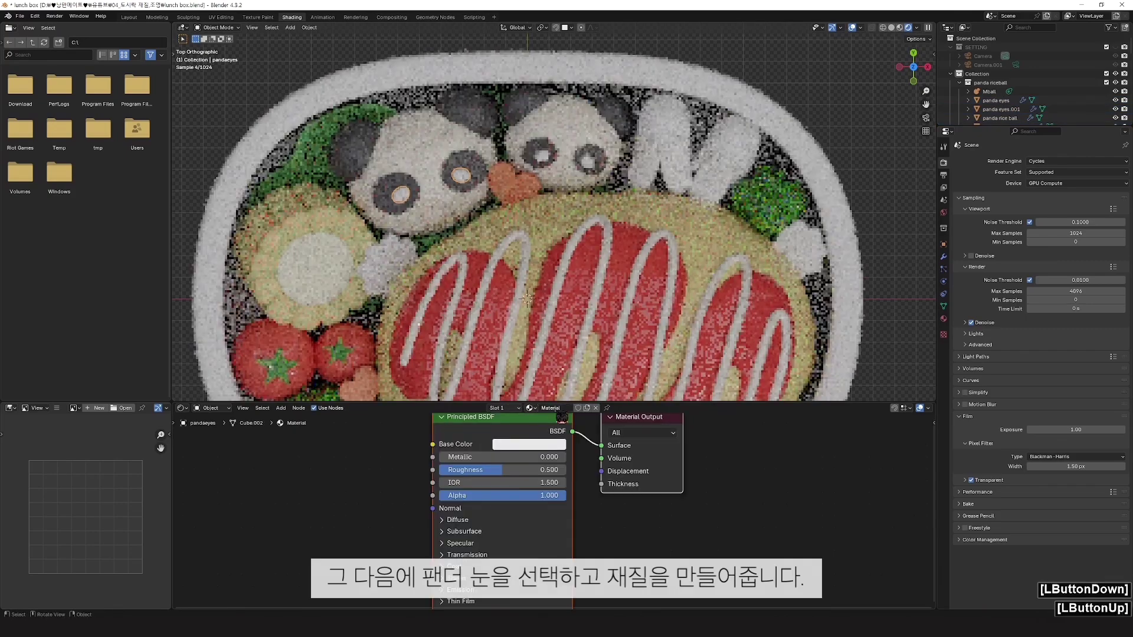
Step: Rename the large panda's eye material to 팬더눈
click(549, 411)
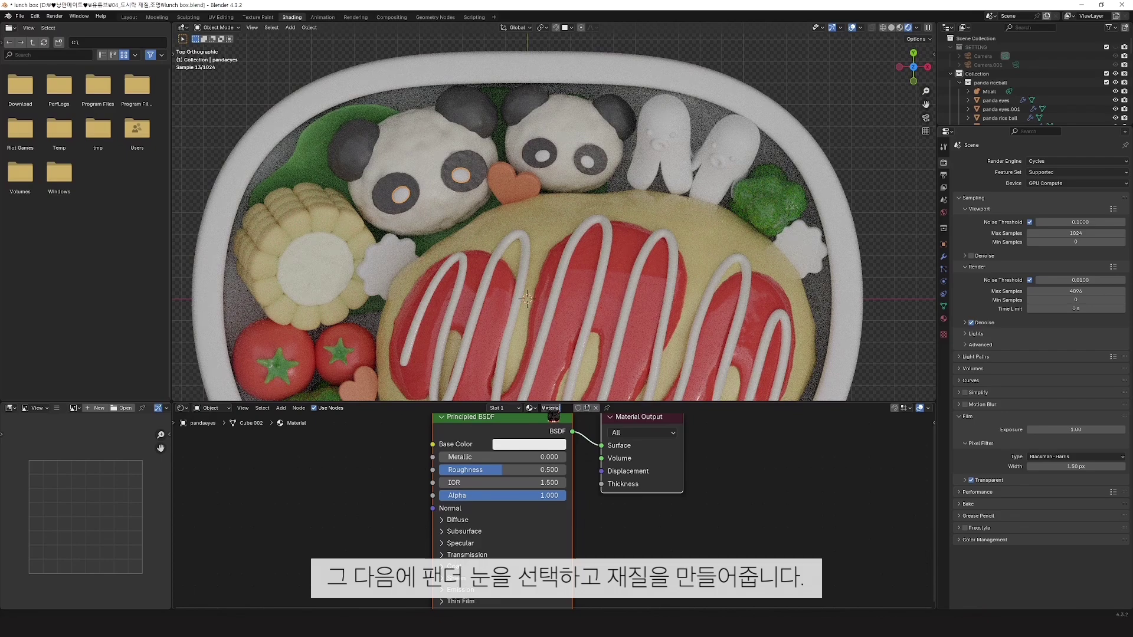
key(BackSpace)
text(팬더눈)
key(Return)
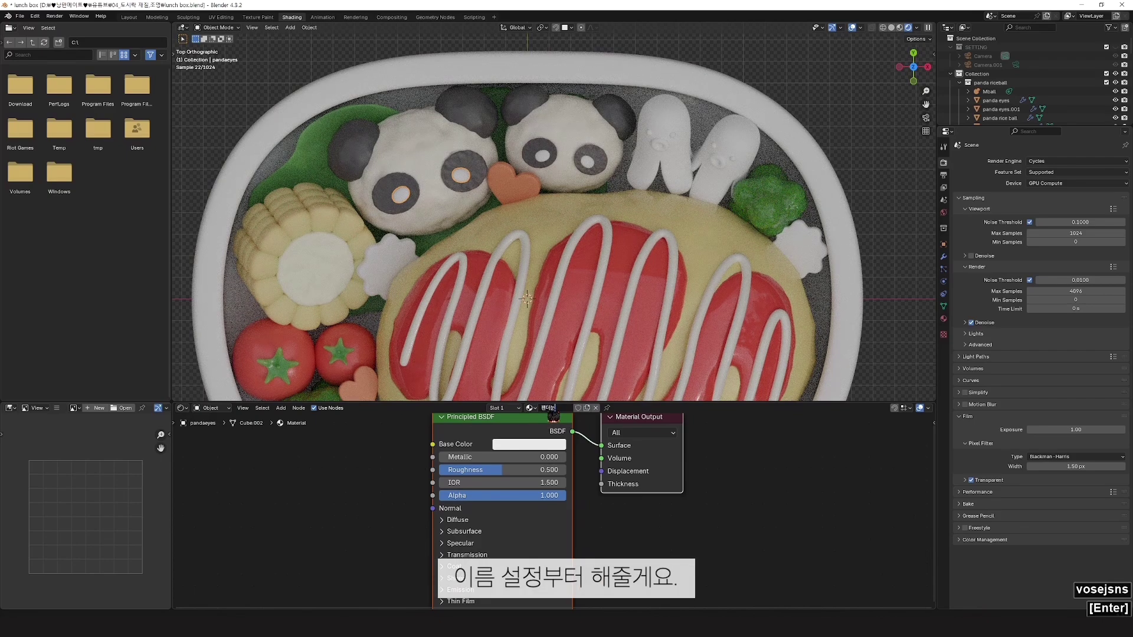
Step: Darken the panda eye material's base color to near black and set its roughness to 0.209
click(529, 443)
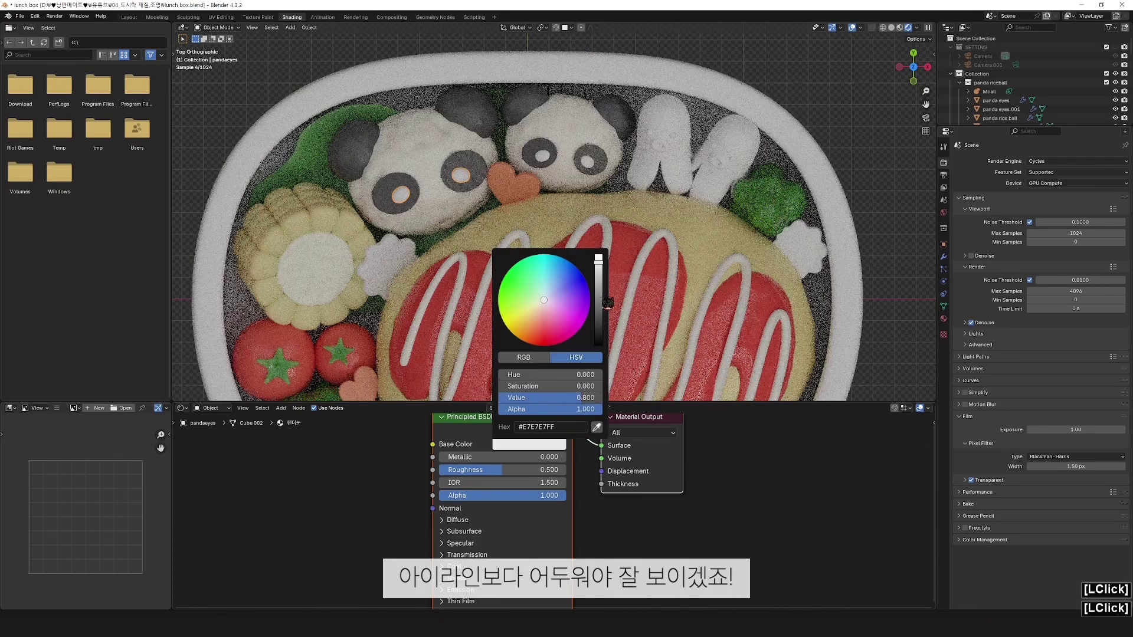
click(598, 305)
drag(598, 305, 598, 325)
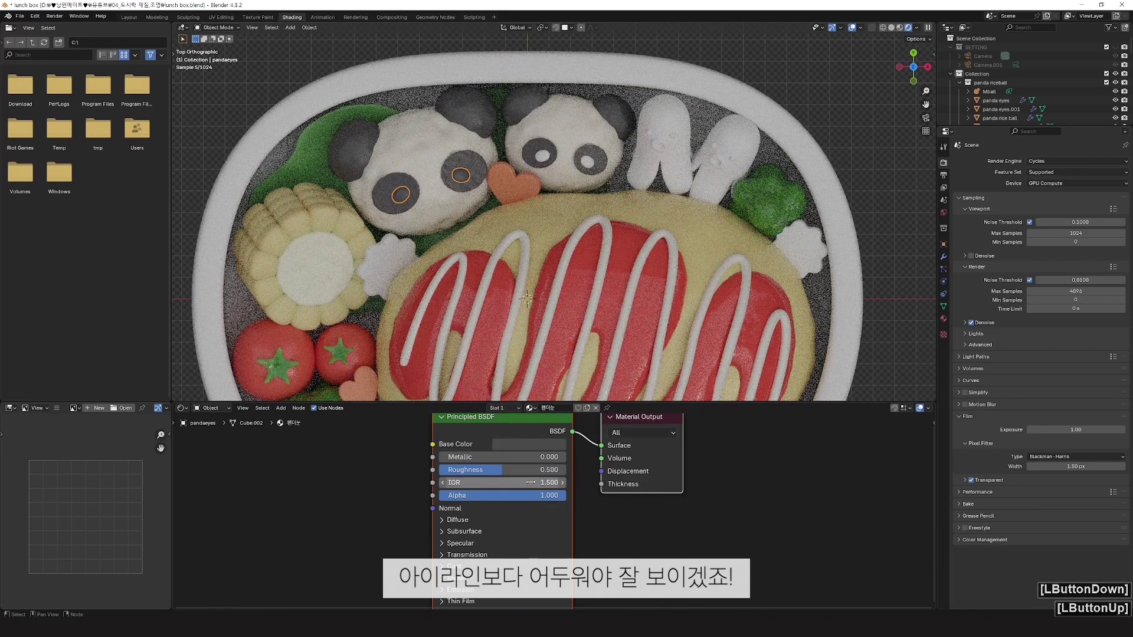
drag(502, 470, 478, 478)
Step: Link the large panda's eye material to the small panda's eyes
click(545, 172)
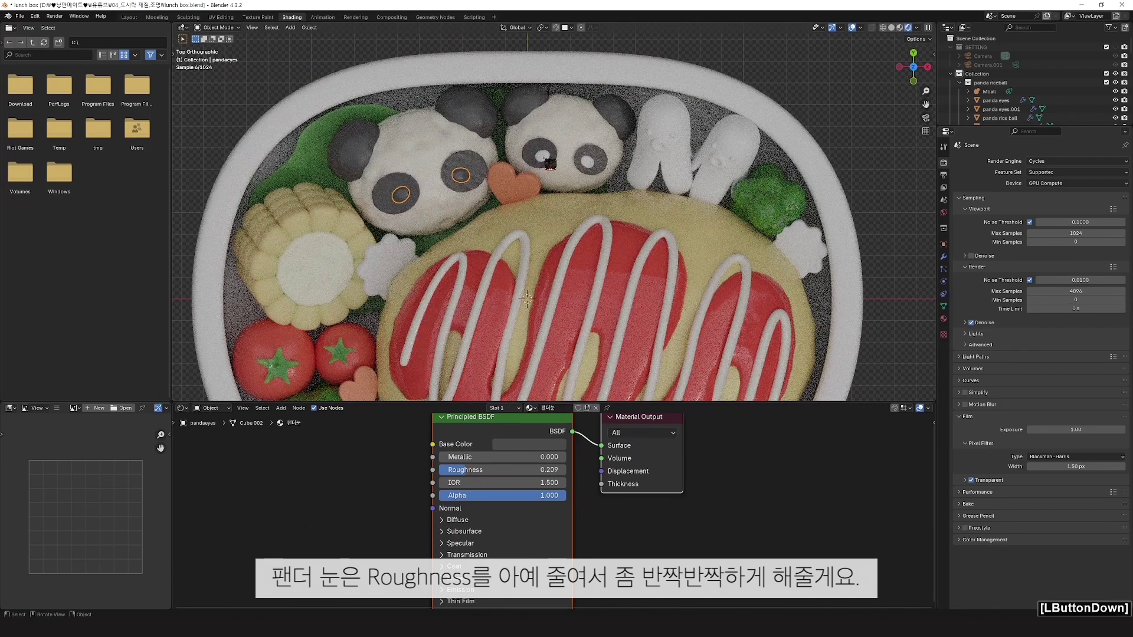
shift+click(461, 176)
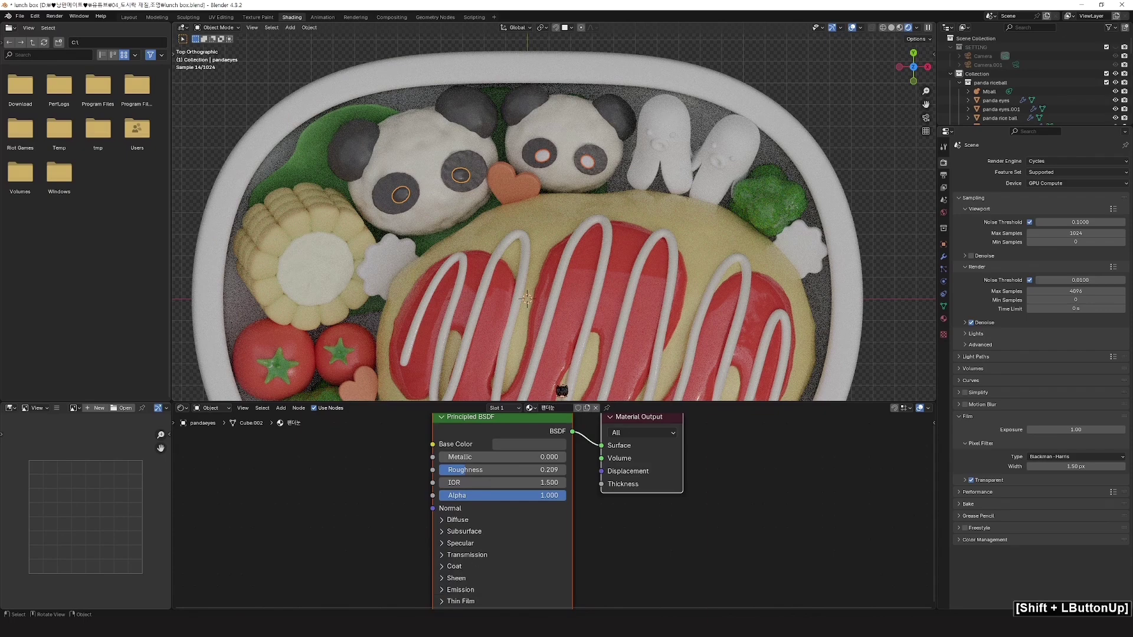
key(ctrl+l)
scroll(559, 392, up, 3)
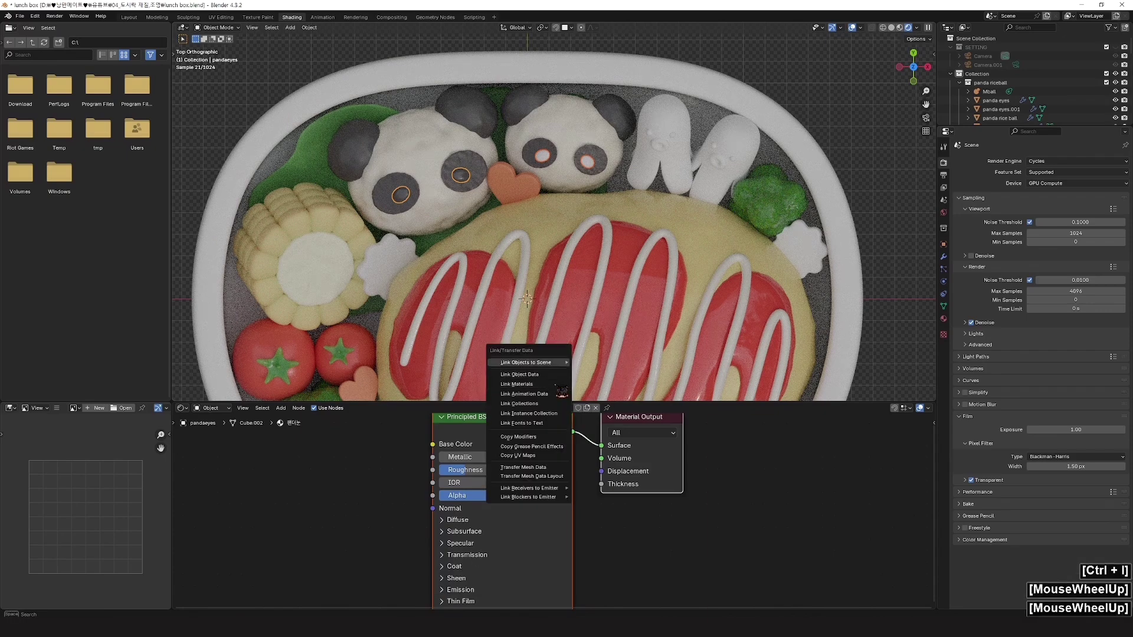
click(531, 384)
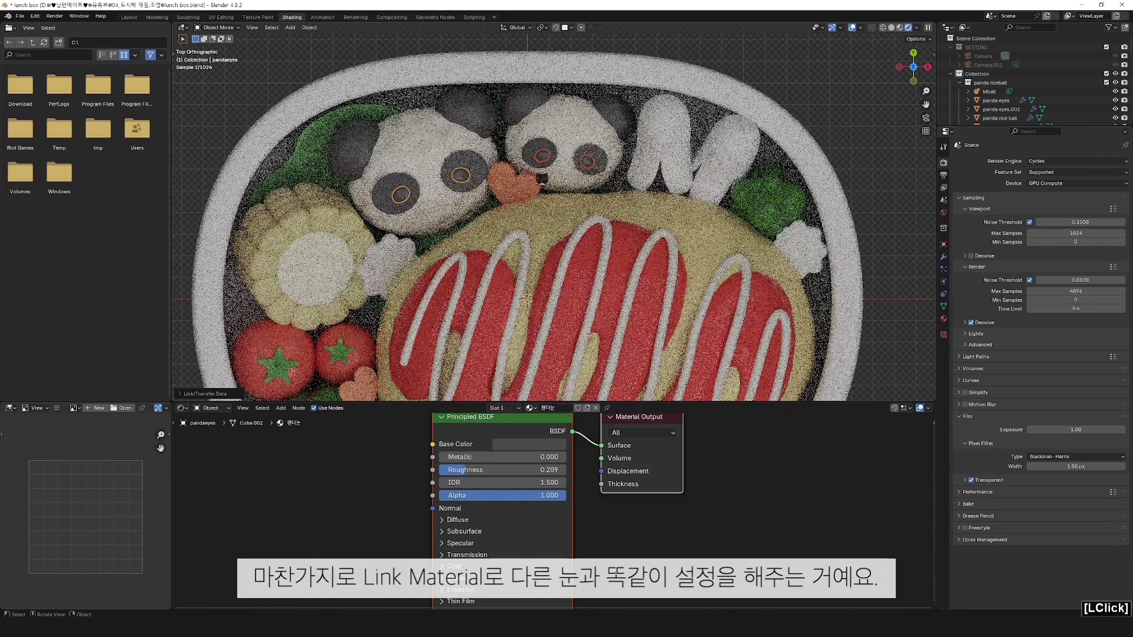
Step: Set the panda rice material's base color to hue 0.093 and saturation 0.176
click(488, 163)
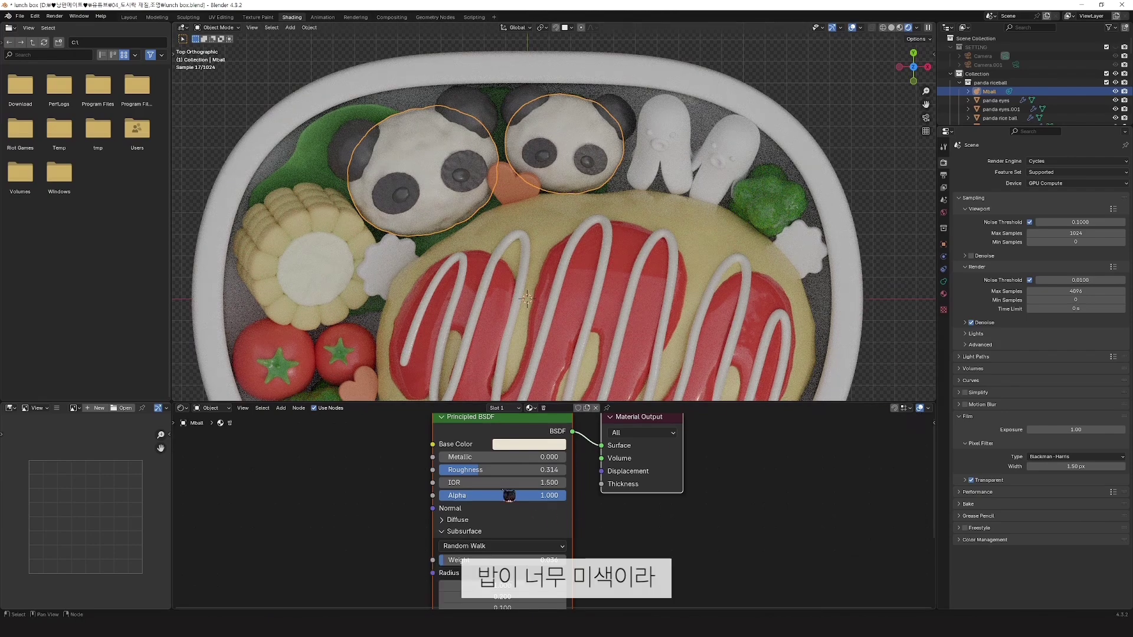
click(525, 448)
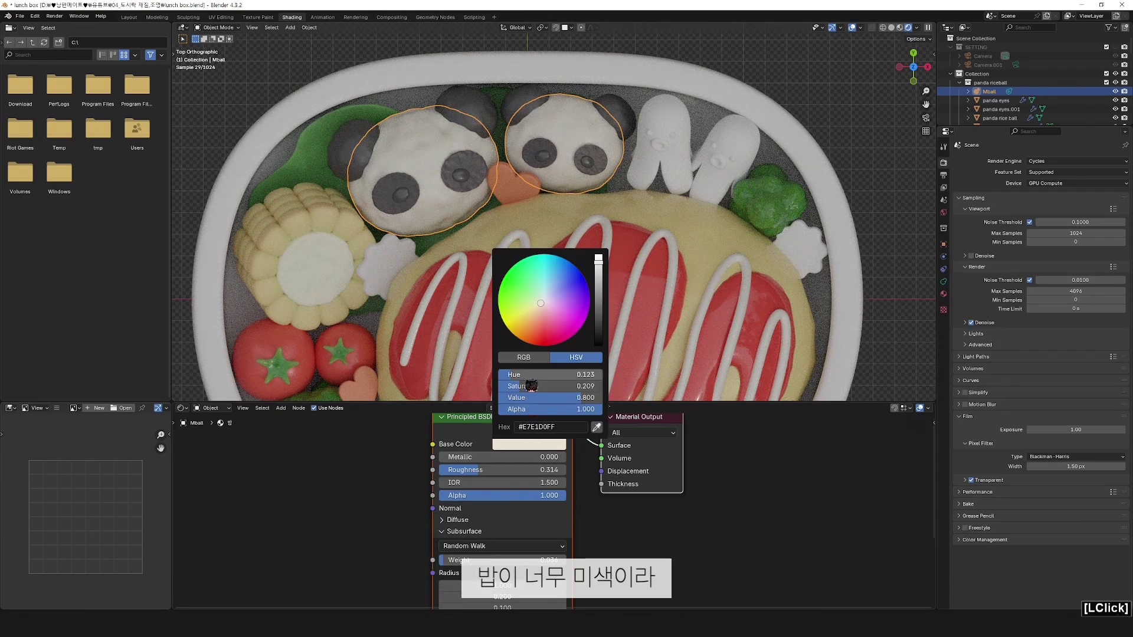
drag(524, 376, 526, 376)
drag(552, 385, 546, 386)
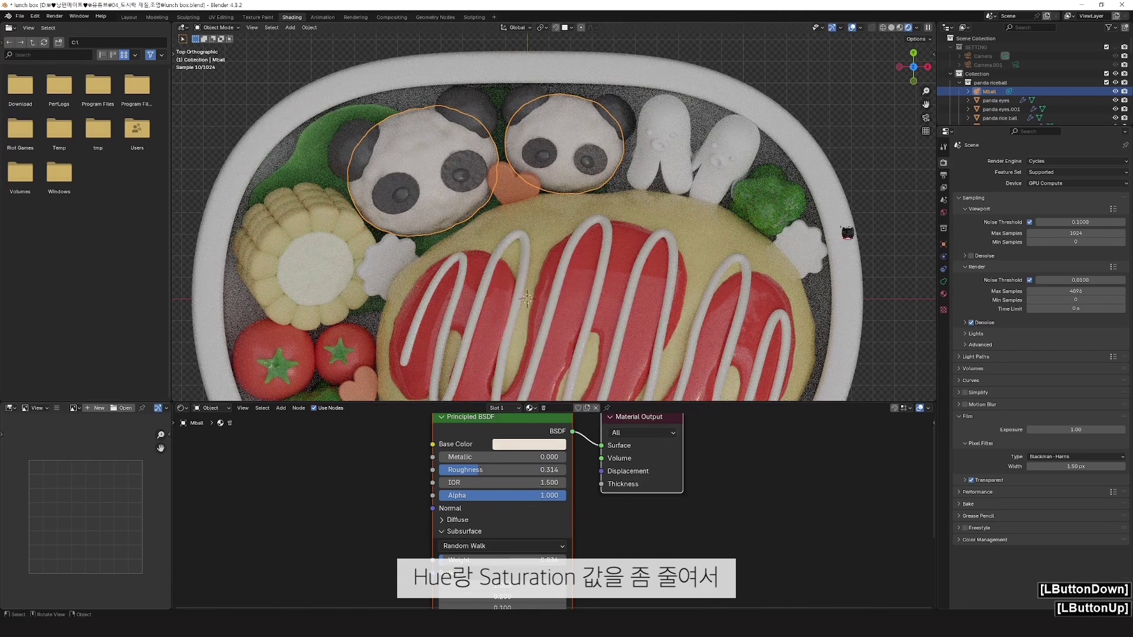
click(873, 199)
Step: Lower the saturation of the panda rice material's base color slightly further for a whiter rice
scroll(708, 289, down, 2)
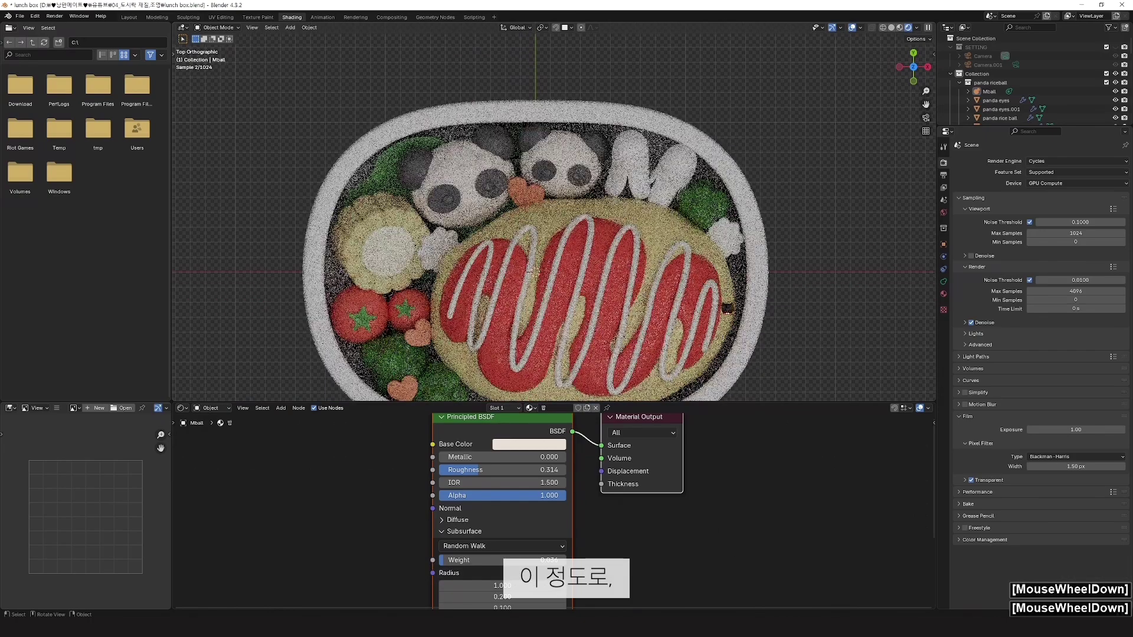
scroll(723, 308, up, 2)
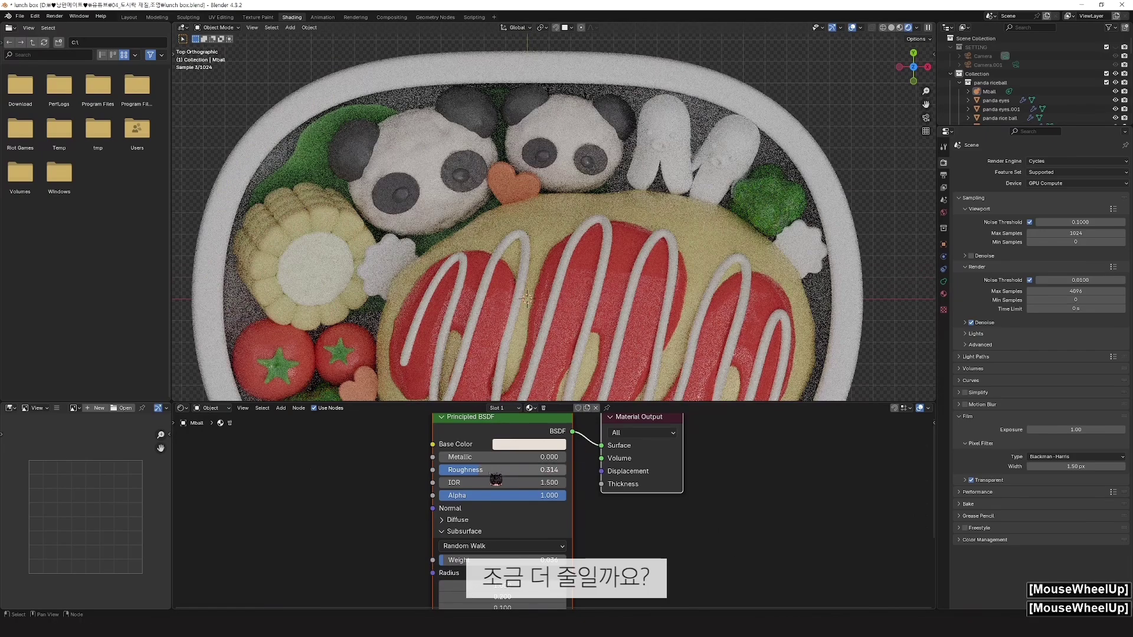
click(538, 444)
click(538, 444)
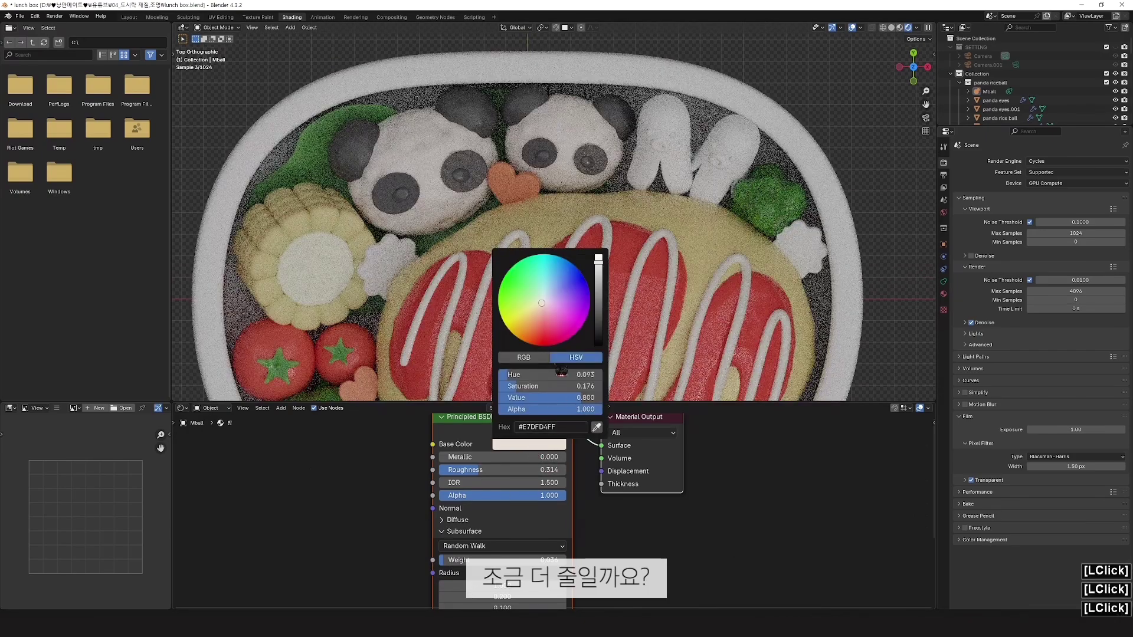
drag(536, 387, 531, 387)
click(826, 133)
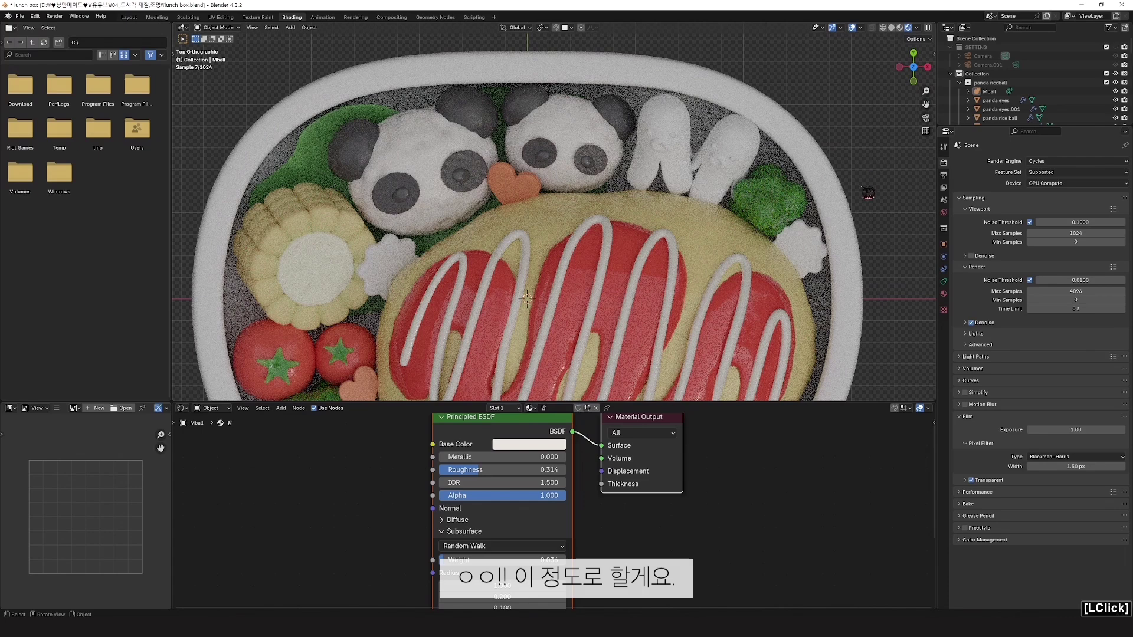
Step: Set the corn material's subsurface weight to 0.286 and its first subsurface radius value to 8.200
click(283, 274)
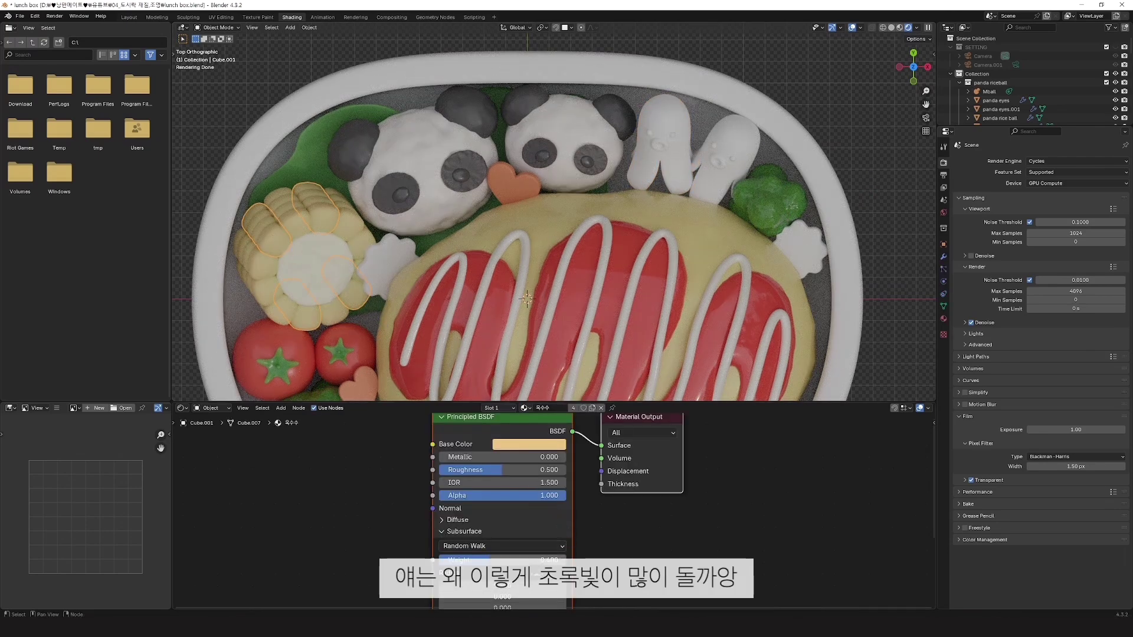
shift+middle_drag(546, 559, 548, 511)
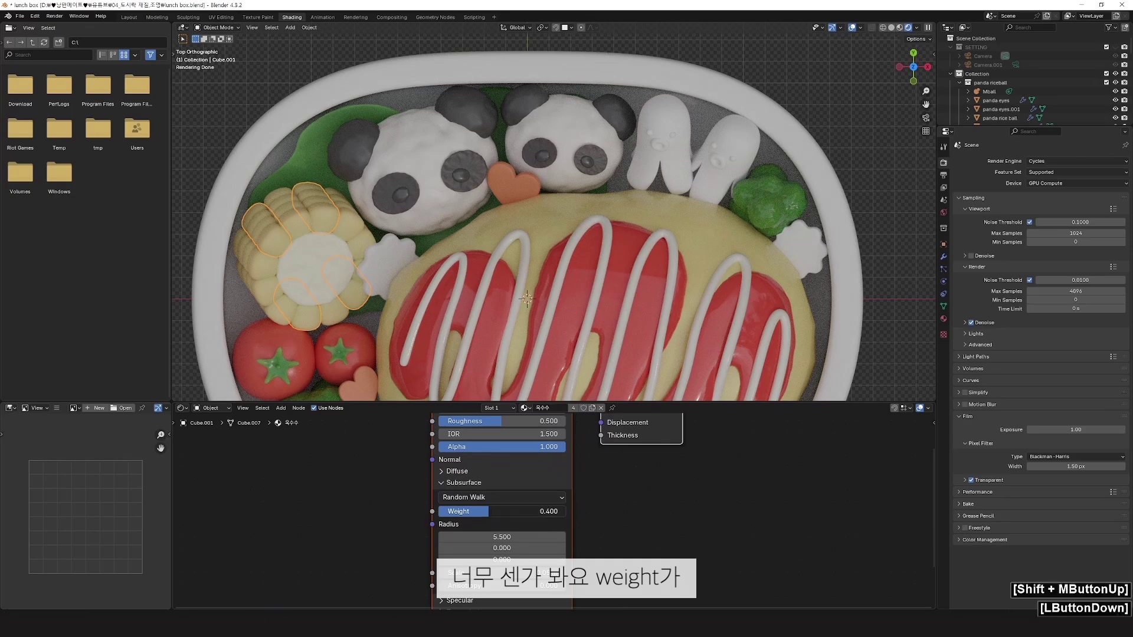
click(548, 511)
drag(548, 511, 542, 511)
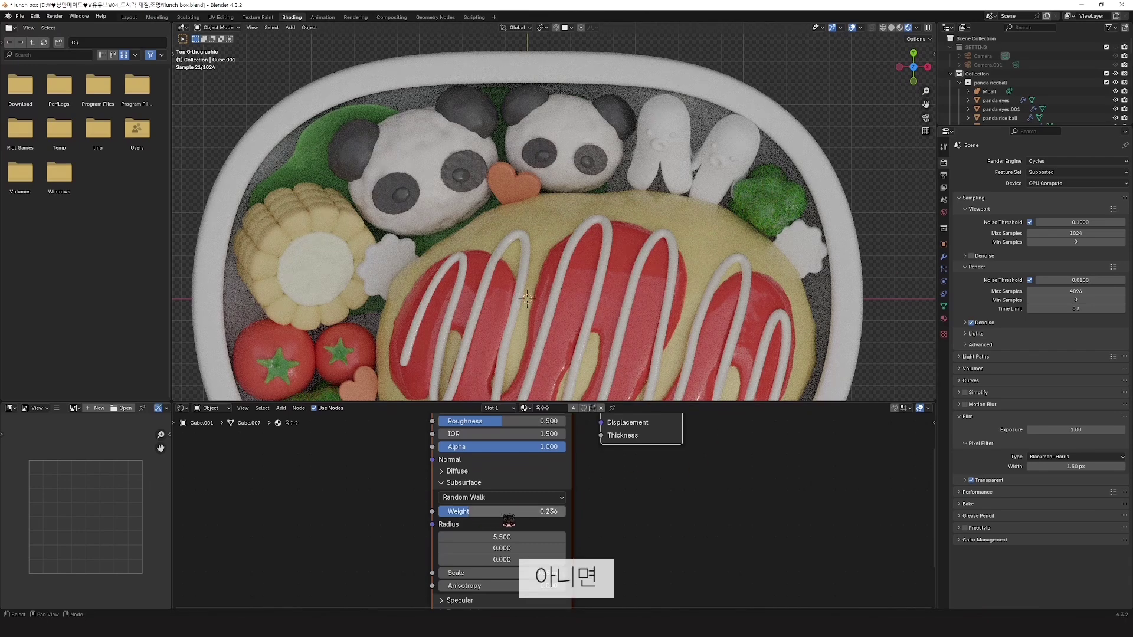
drag(502, 537, 514, 537)
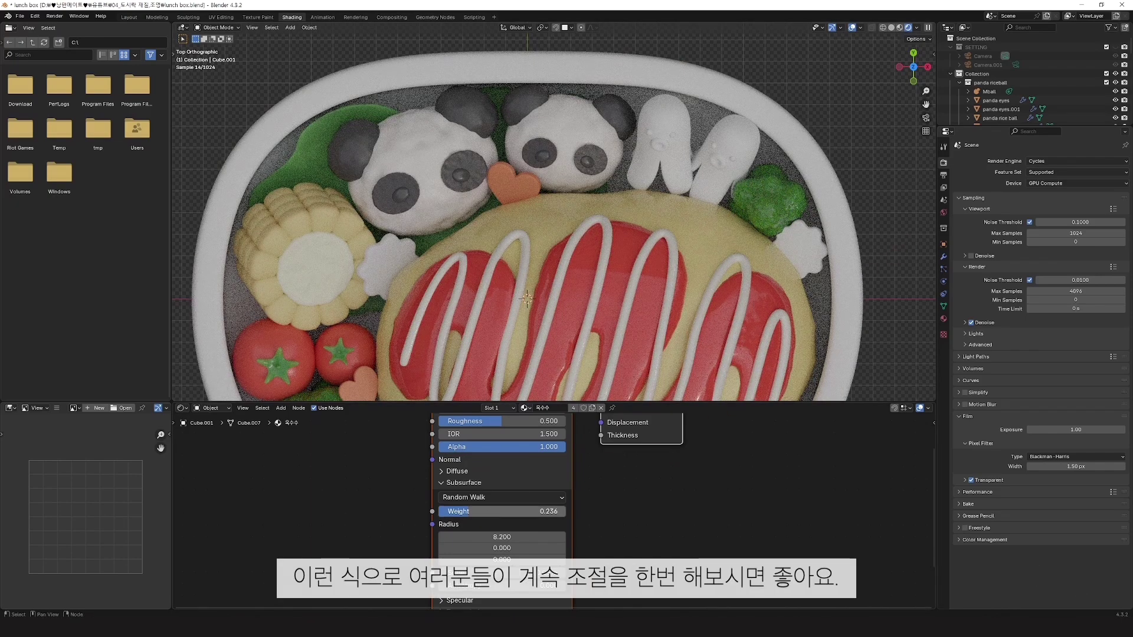
drag(488, 511, 501, 512)
drag(511, 511, 502, 512)
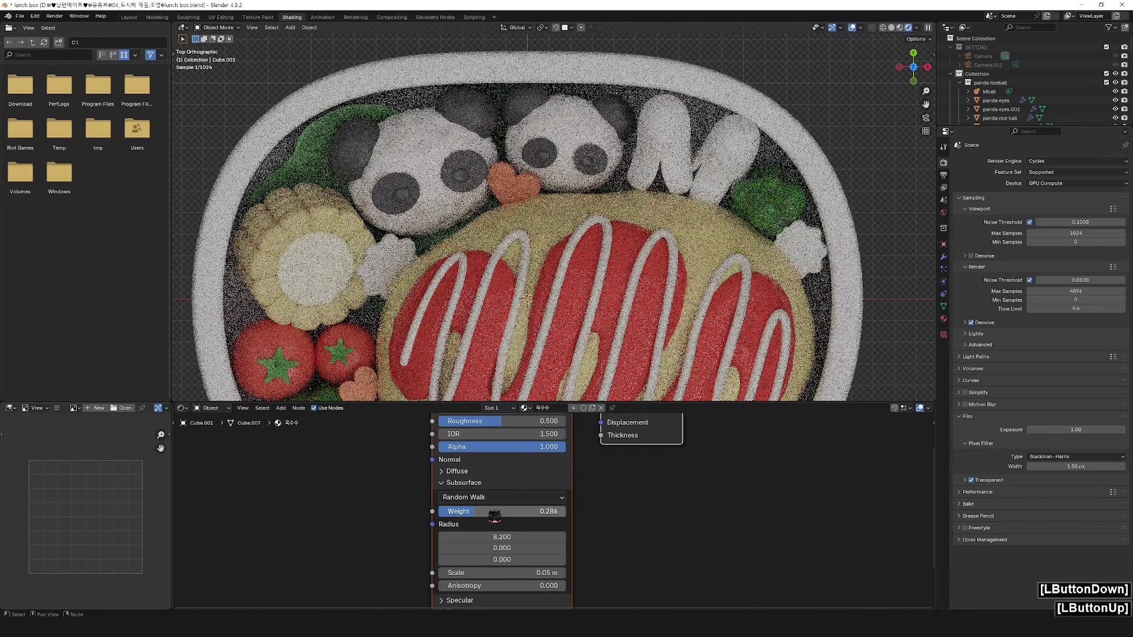
click(891, 124)
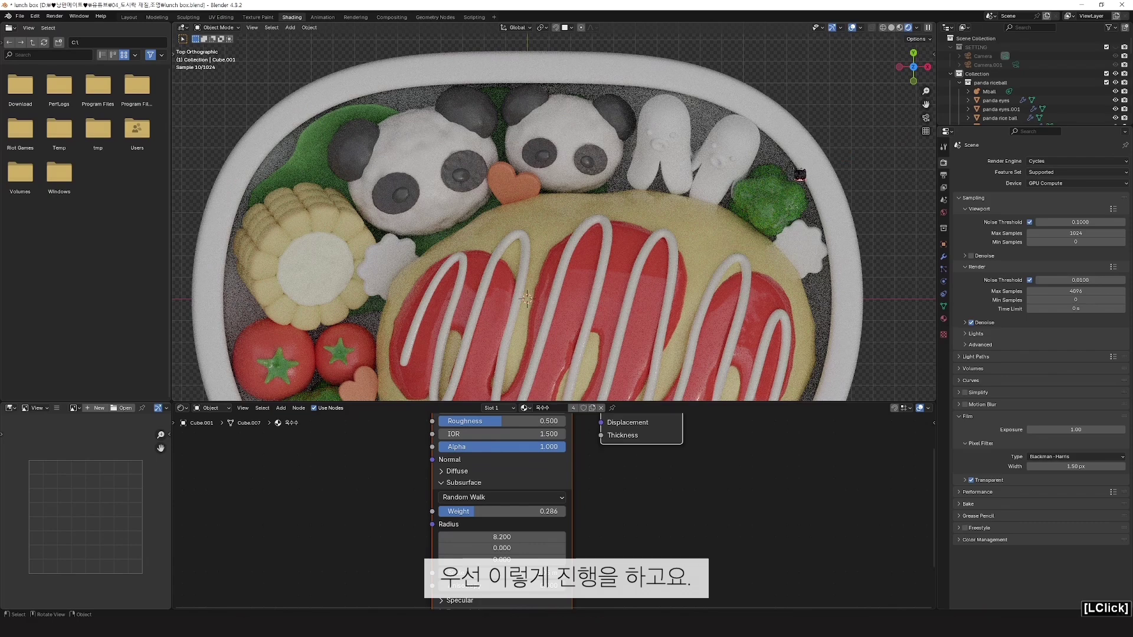
Step: Create a new material on the left octopus sausage and name it 소세지
click(671, 127)
click(568, 410)
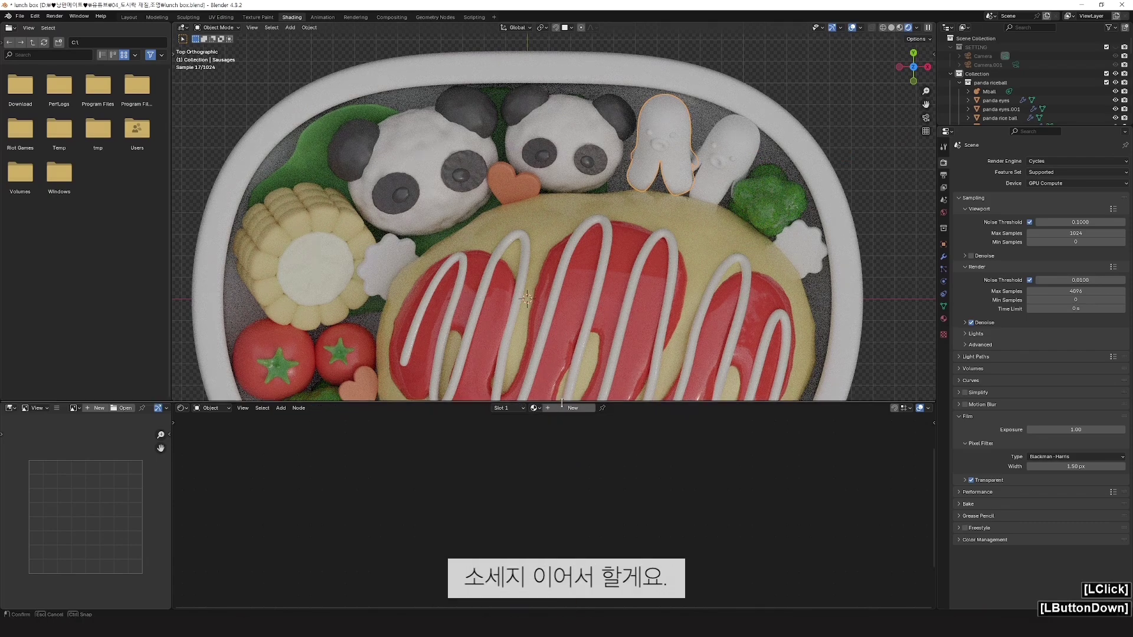
click(566, 422)
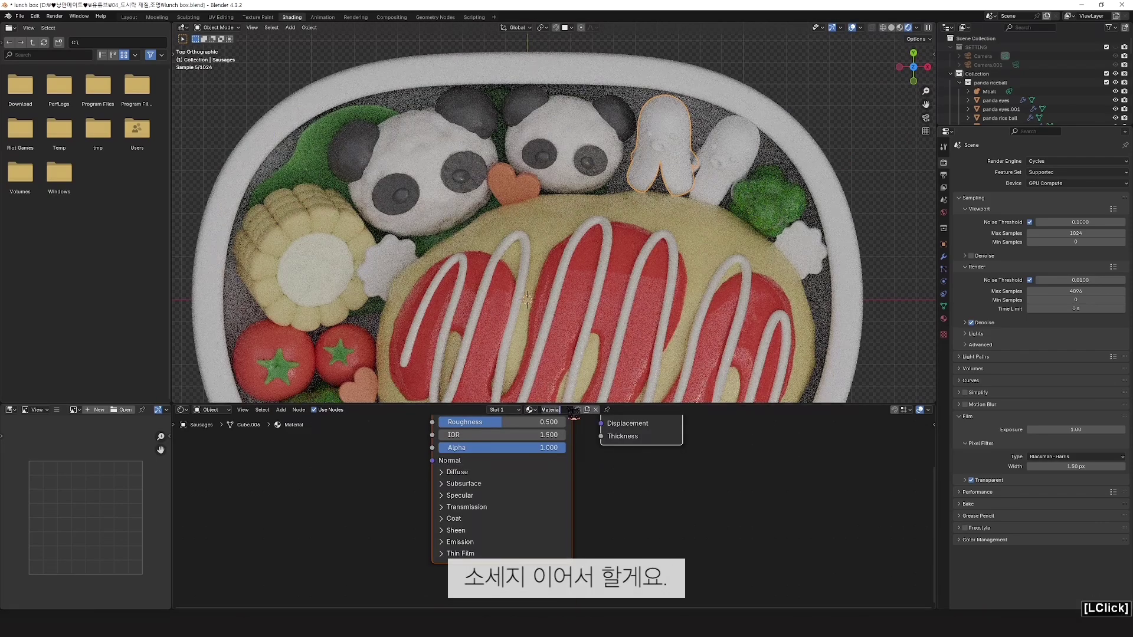
text(소세지)
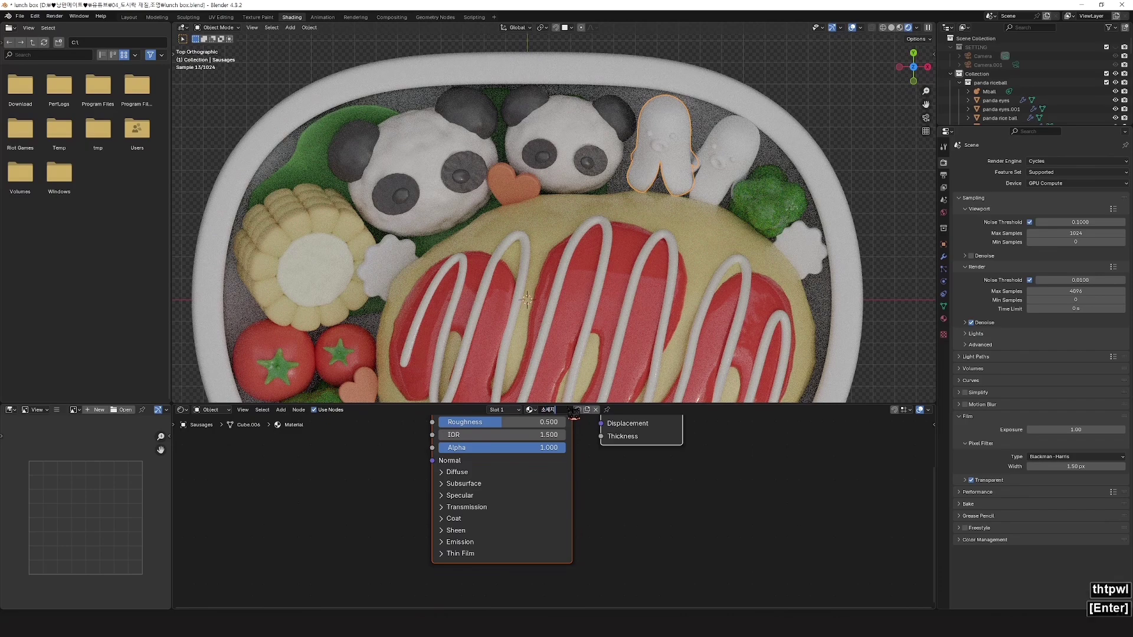
key(Return)
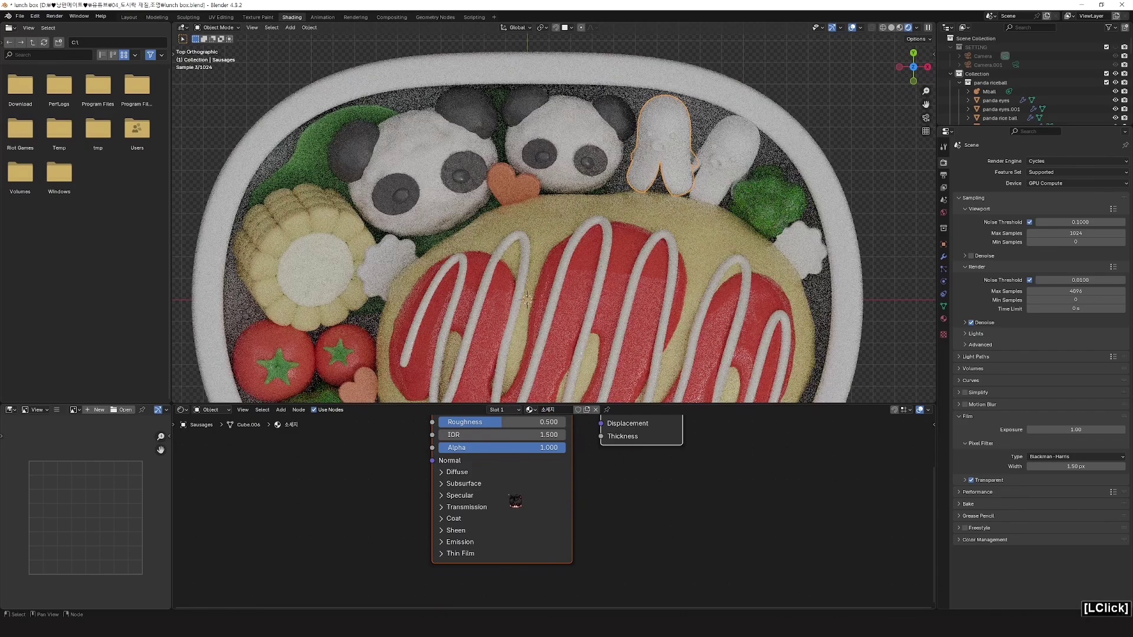
Step: Set the sausage material's base color to a reddish pink with hue 0.031, saturation 0.768 and value 0.517
middle_drag(518, 506, 499, 563)
click(521, 457)
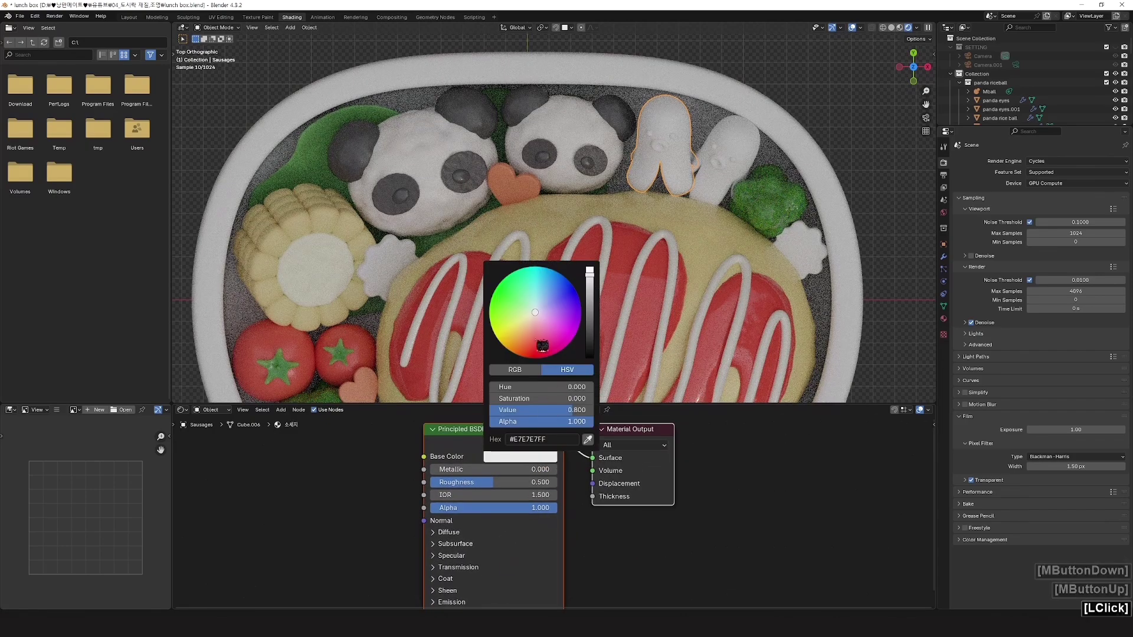
click(529, 337)
drag(530, 340, 532, 335)
drag(590, 272, 601, 322)
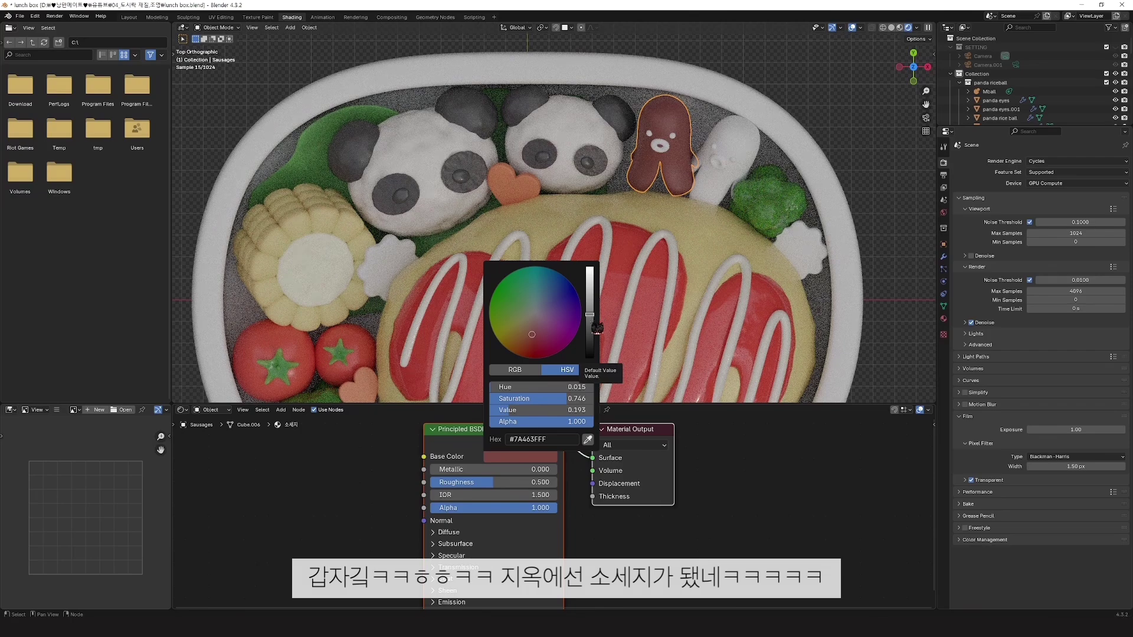
drag(597, 309, 596, 300)
click(538, 344)
click(534, 330)
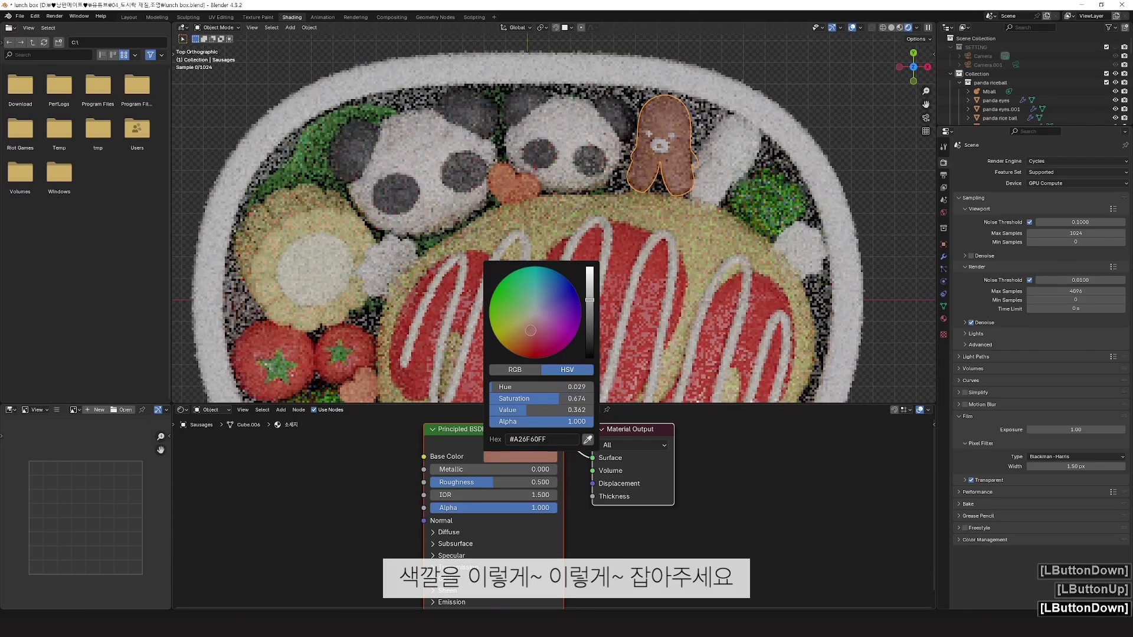
drag(532, 325, 531, 332)
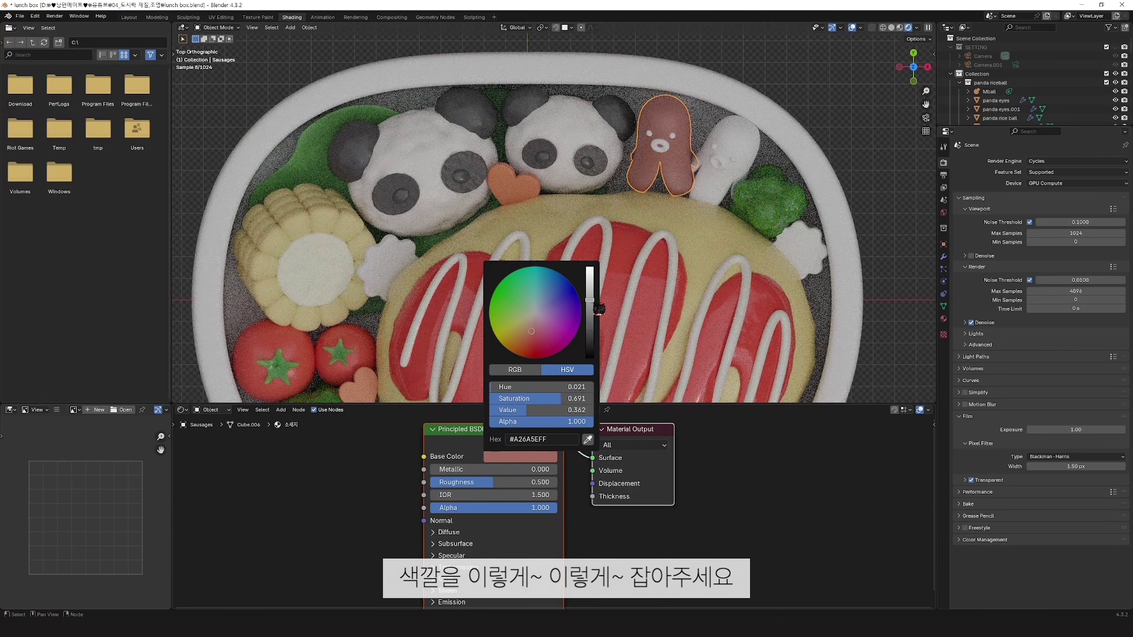
mouse_move(596, 307)
mouse_down()
mouse_move(591, 293)
mouse_move(528, 333)
mouse_up()
click(526, 334)
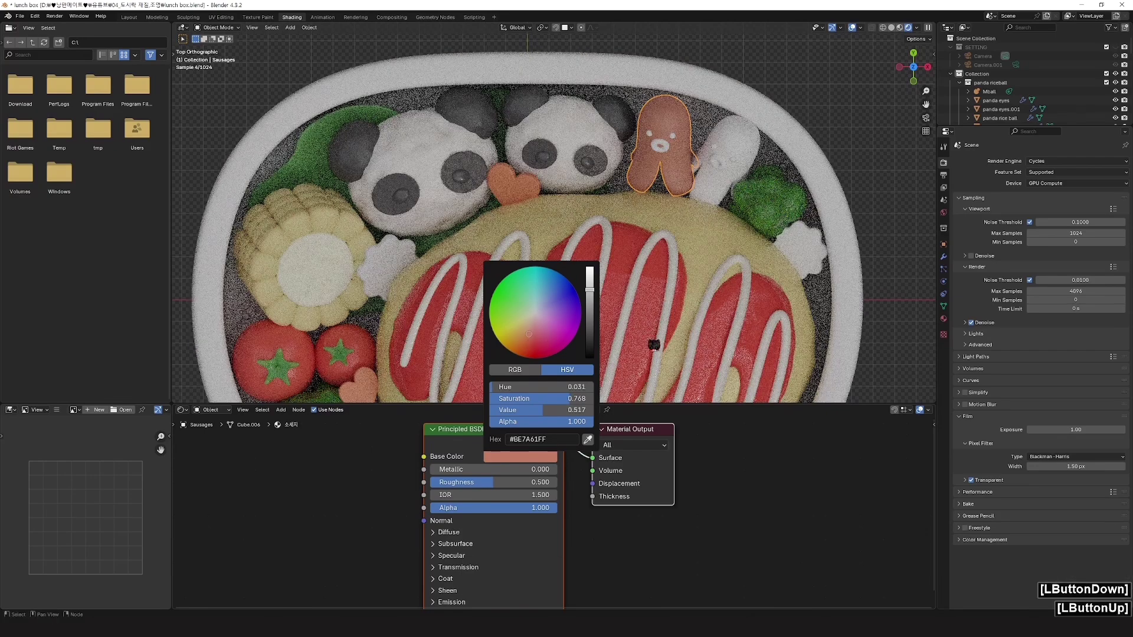
Step: Link the left octopus sausage's material to the right octopus sausage
click(734, 148)
shift+click(676, 115)
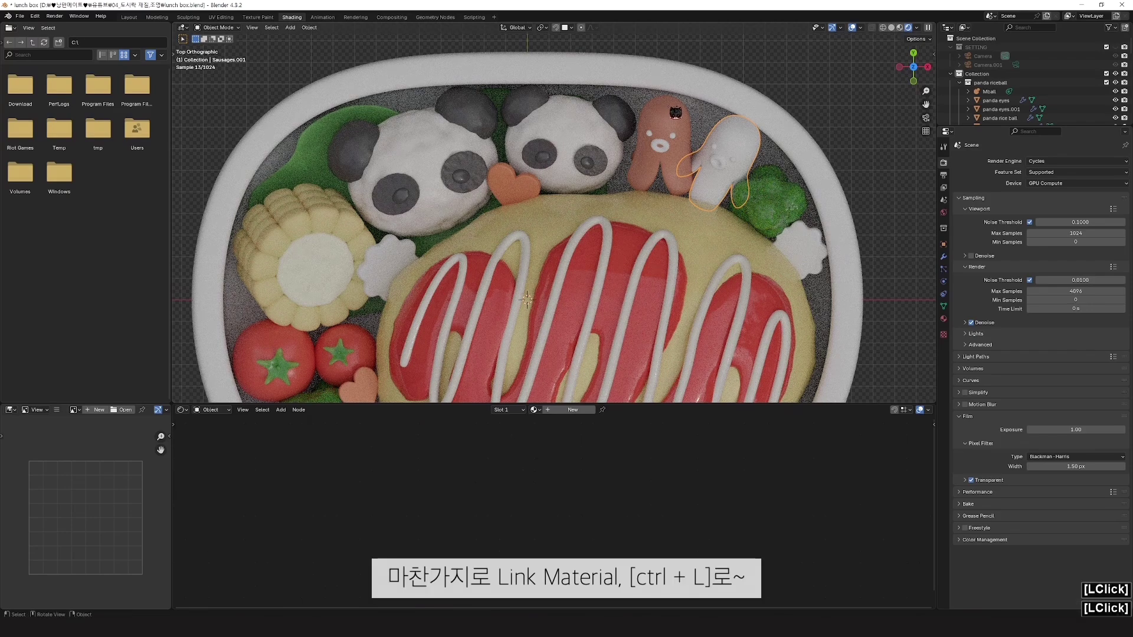
shift+click(673, 130)
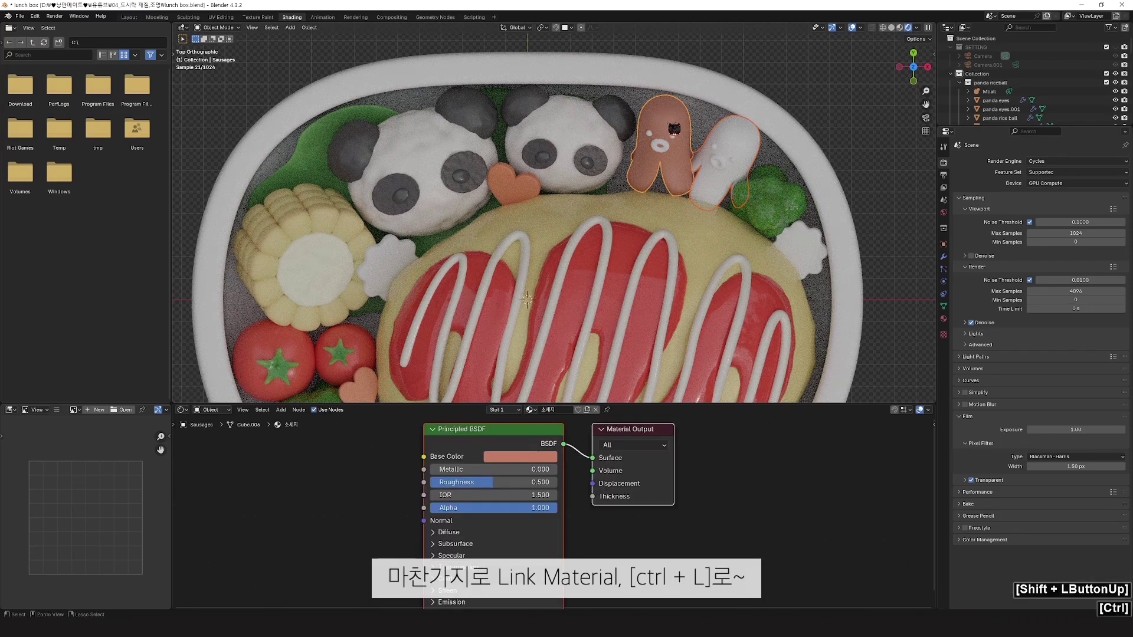
key(ctrl+l)
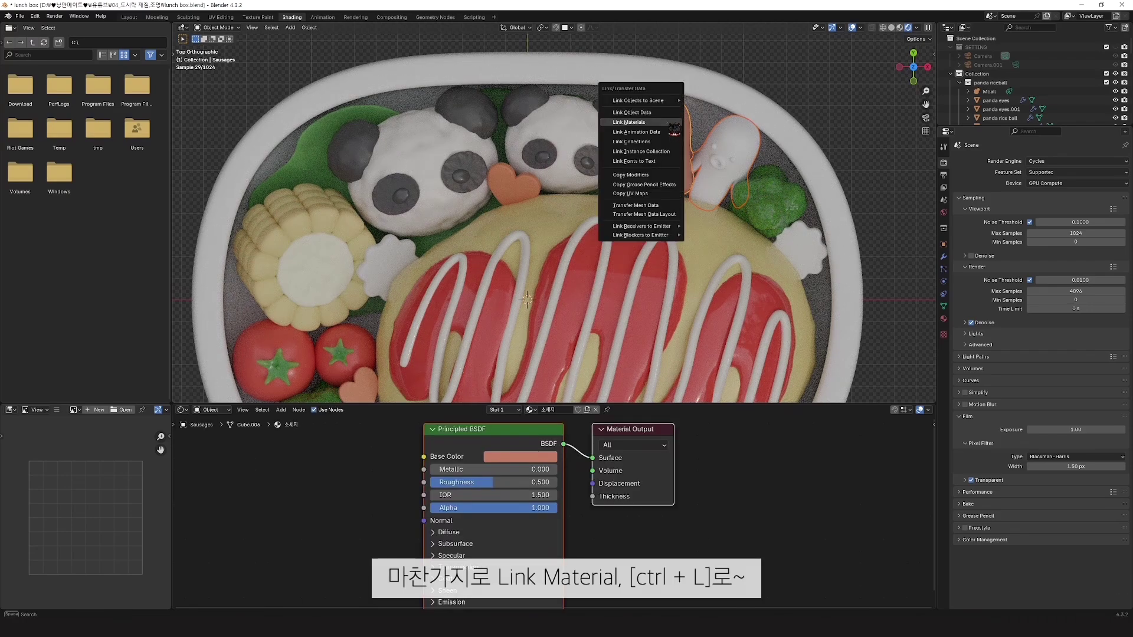
click(673, 123)
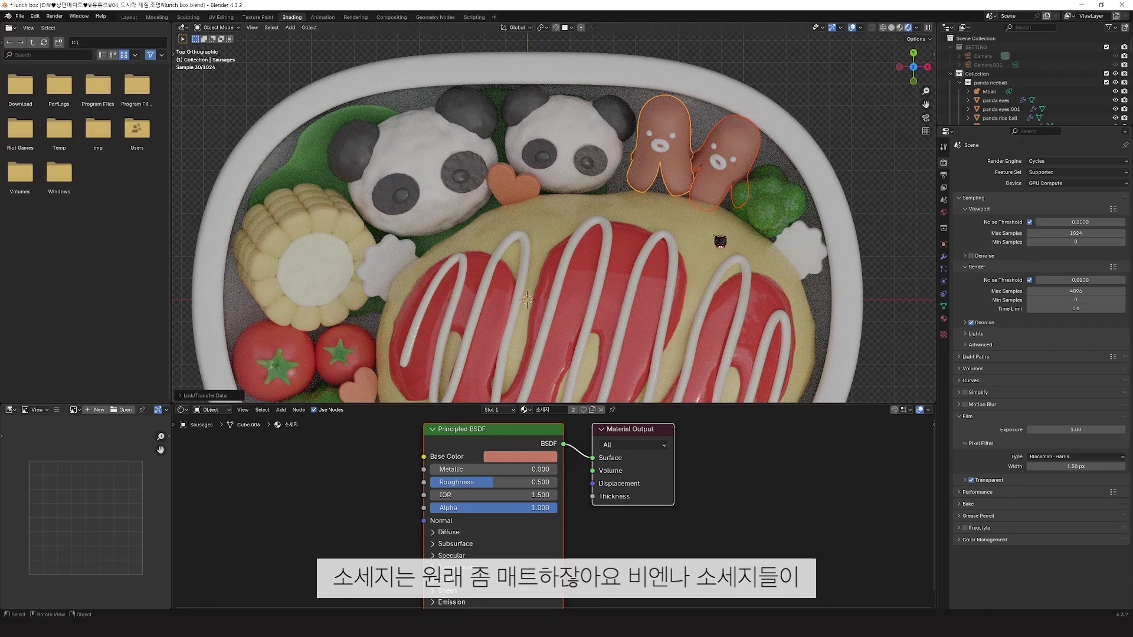
Step: Create a new material on the left octopus sausage's mouth and name it 소세지입
click(667, 151)
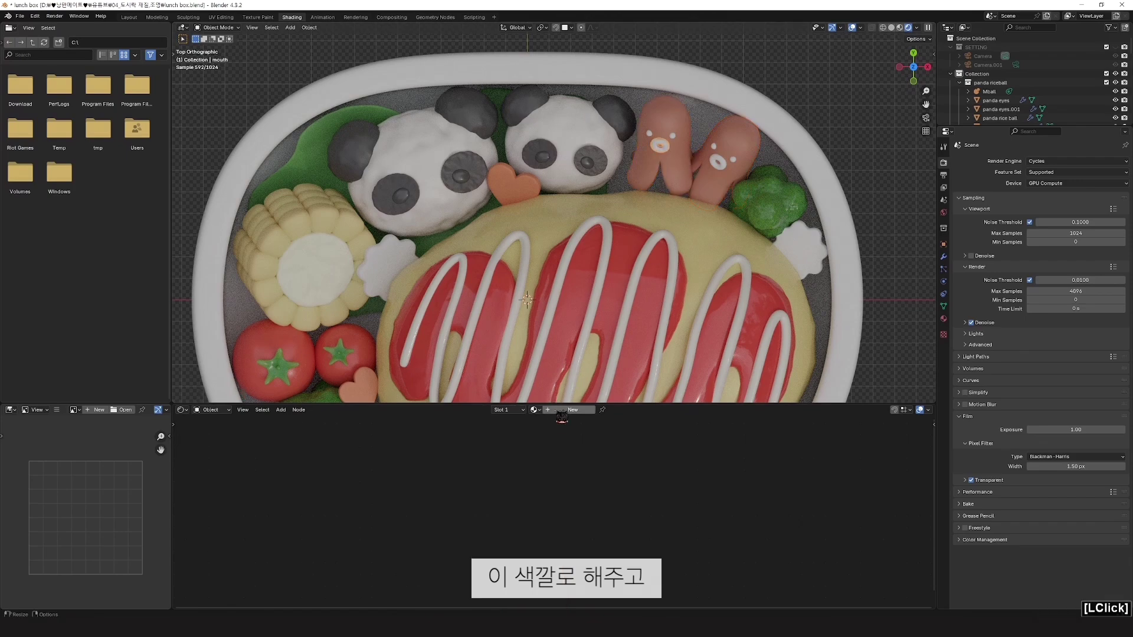
click(564, 410)
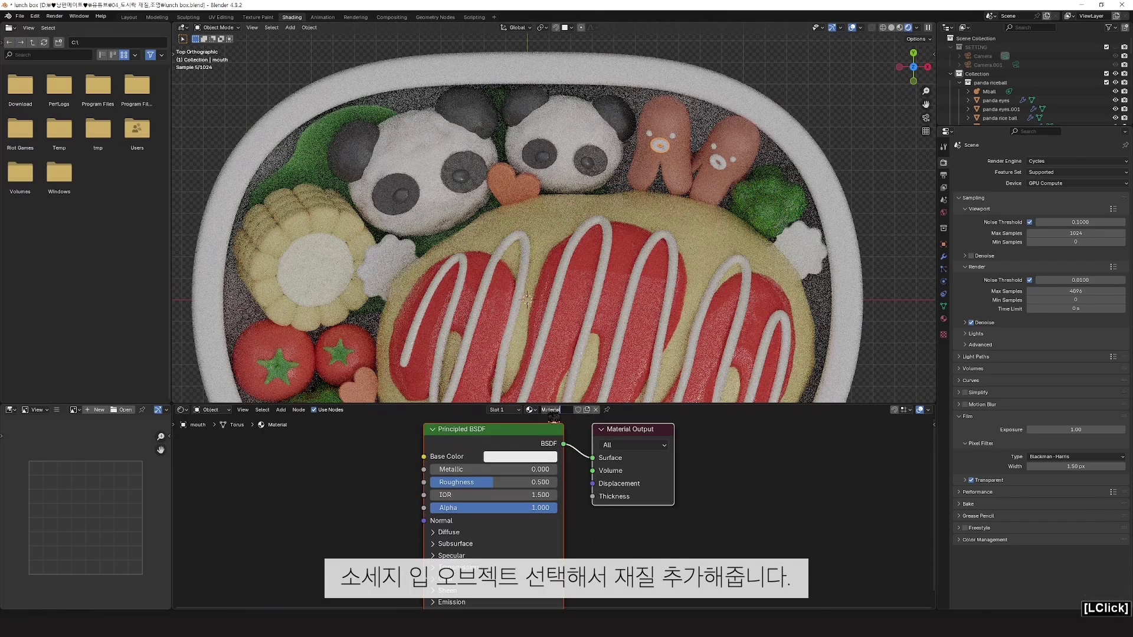
text(소)
text(세지입)
key(Return)
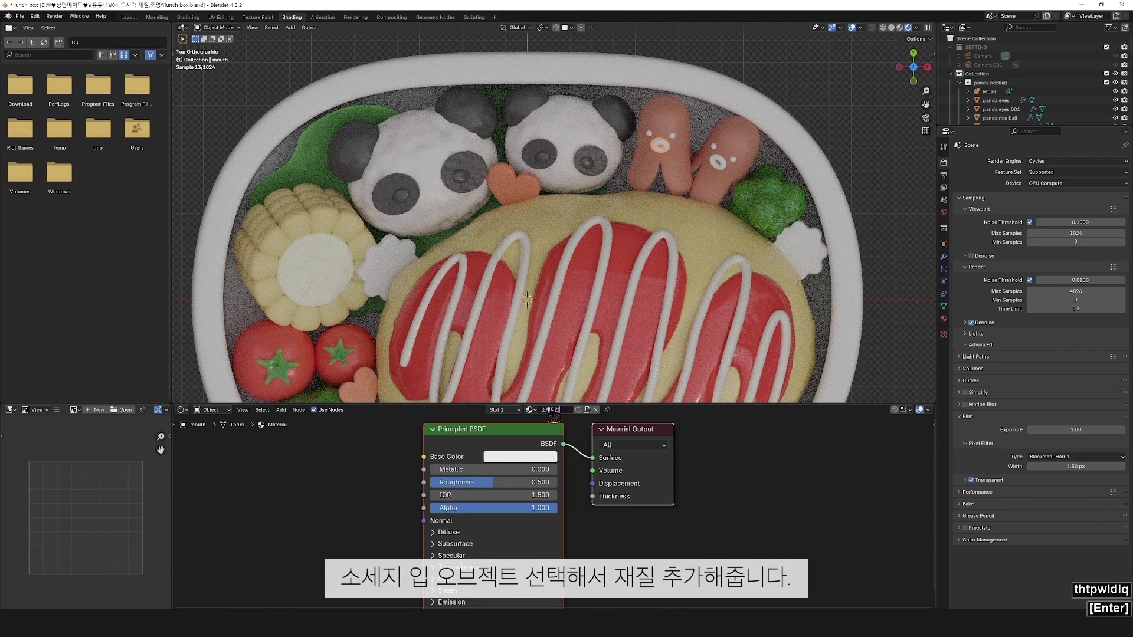
Step: Set the mouth material's base color to a darker red than the body, hex #9C5846, with hue 0.023 and saturation 0.817
click(531, 458)
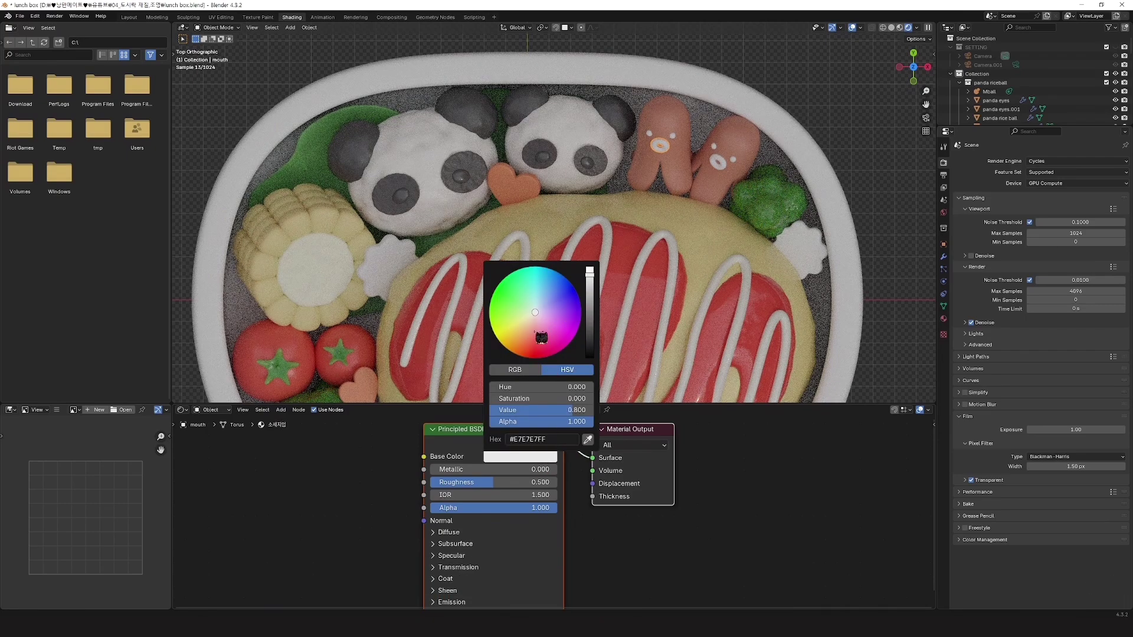
drag(541, 338, 532, 339)
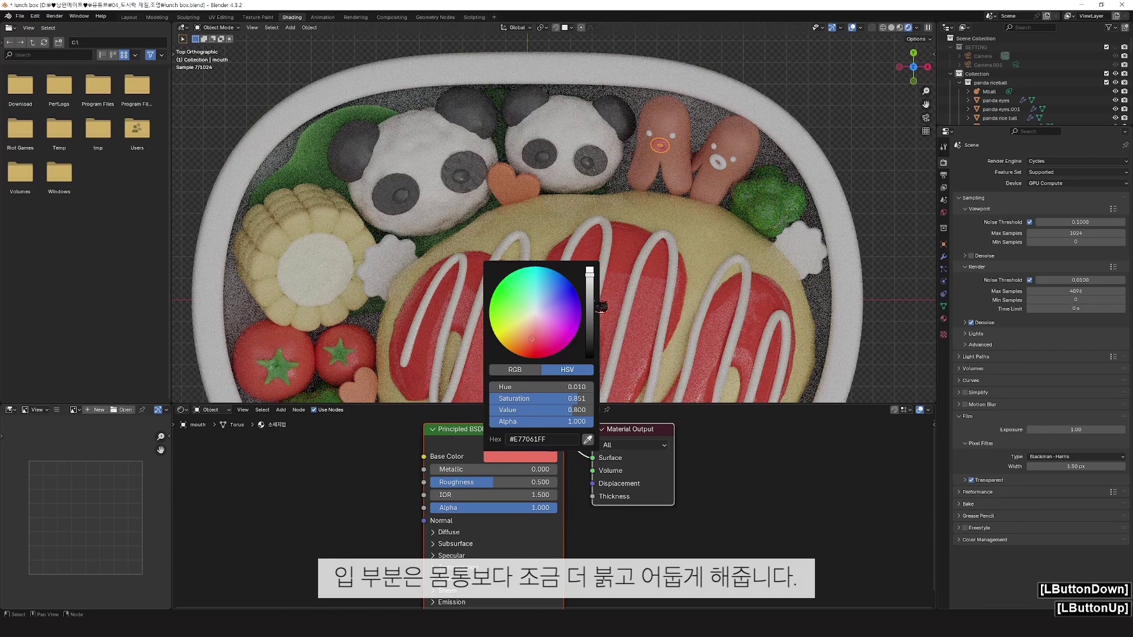
drag(600, 307, 598, 304)
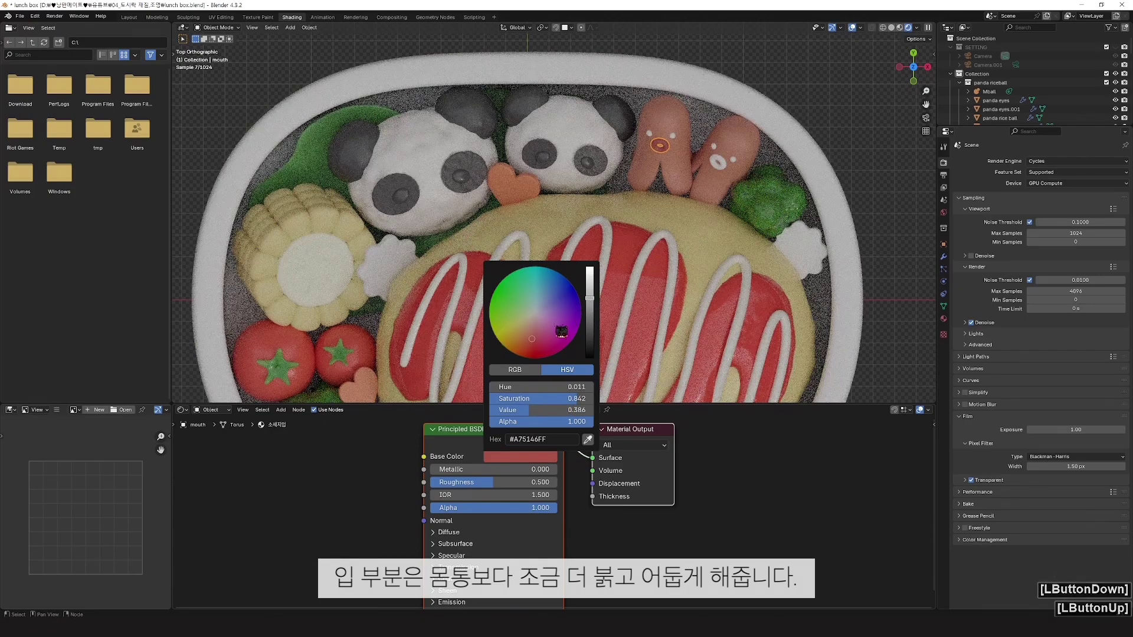
click(529, 335)
click(530, 335)
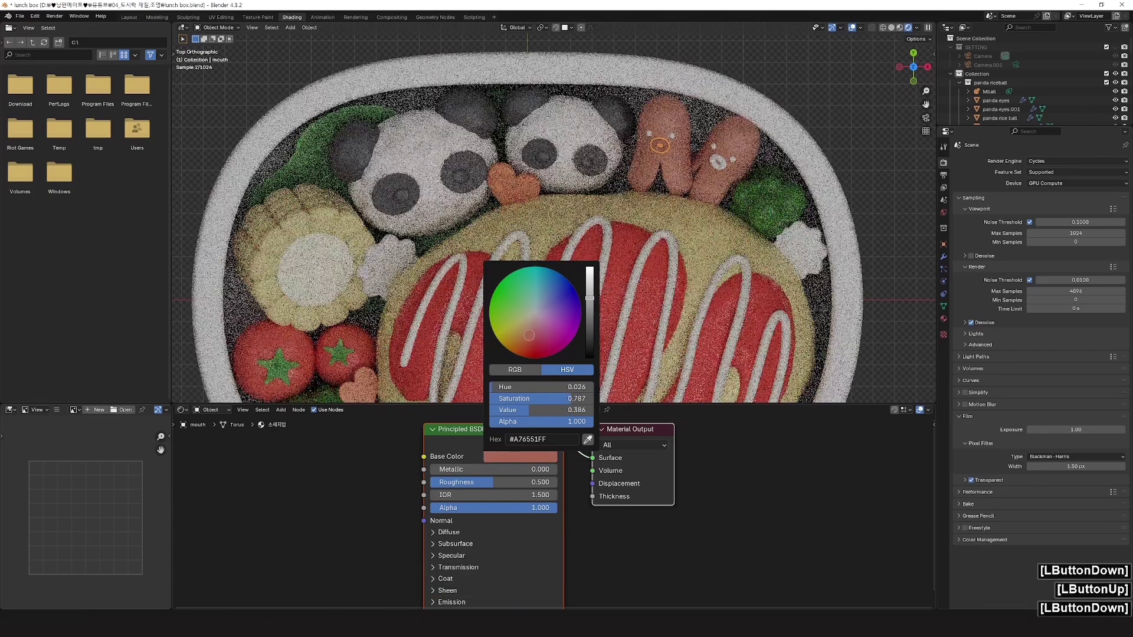
drag(530, 335, 530, 337)
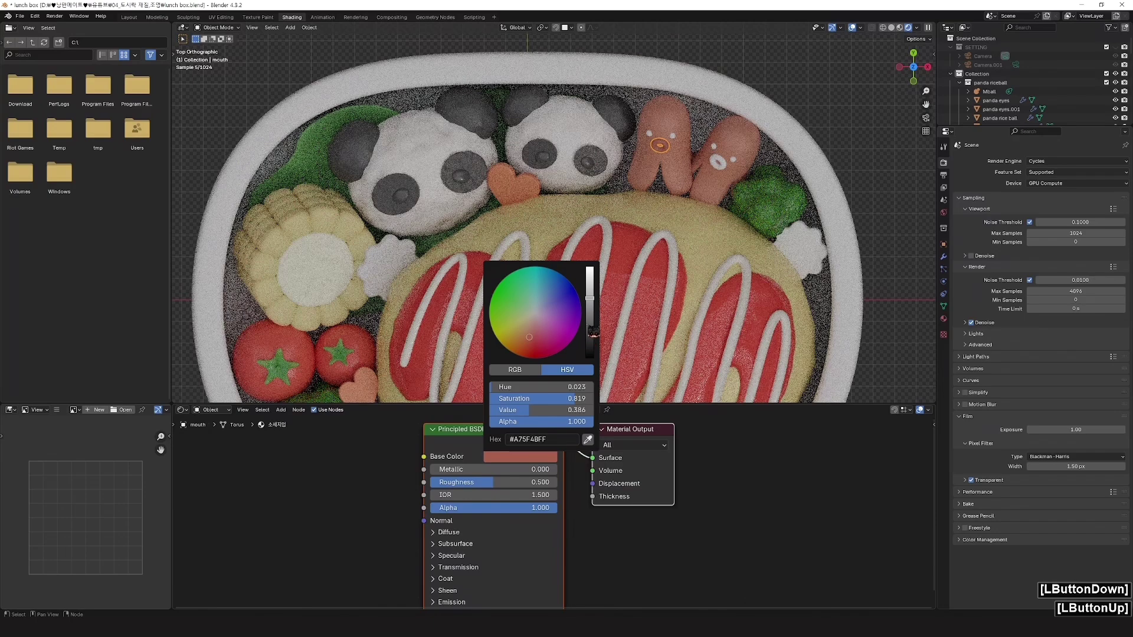
click(591, 308)
drag(591, 307, 591, 305)
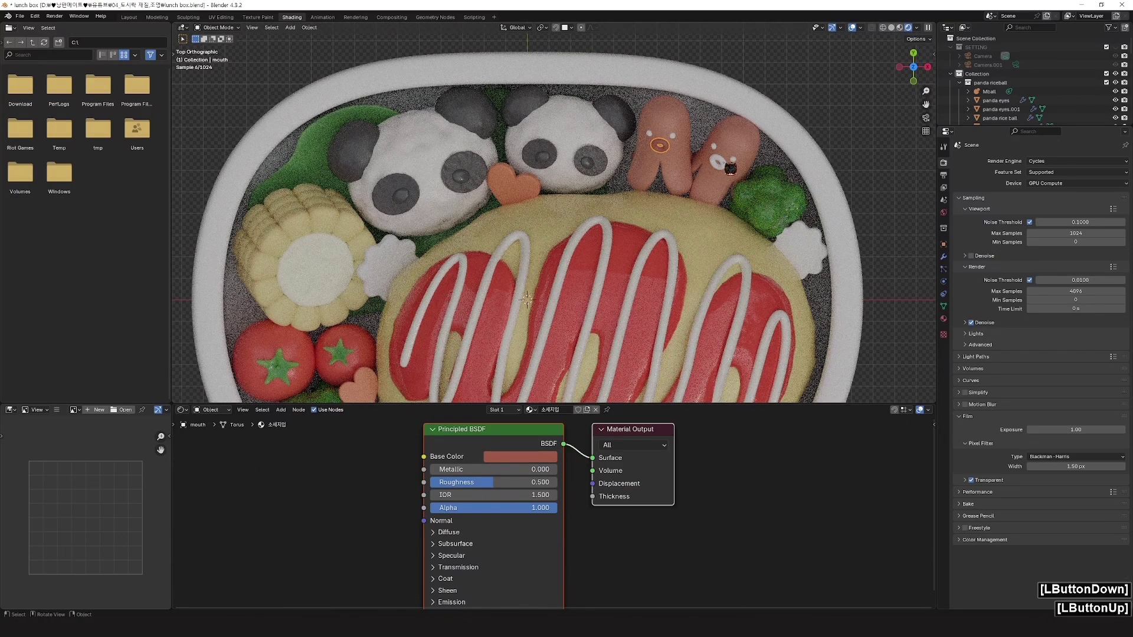
Step: Link the left octopus sausage's mouth material to the right octopus sausage's mouth
click(729, 169)
shift+click(669, 155)
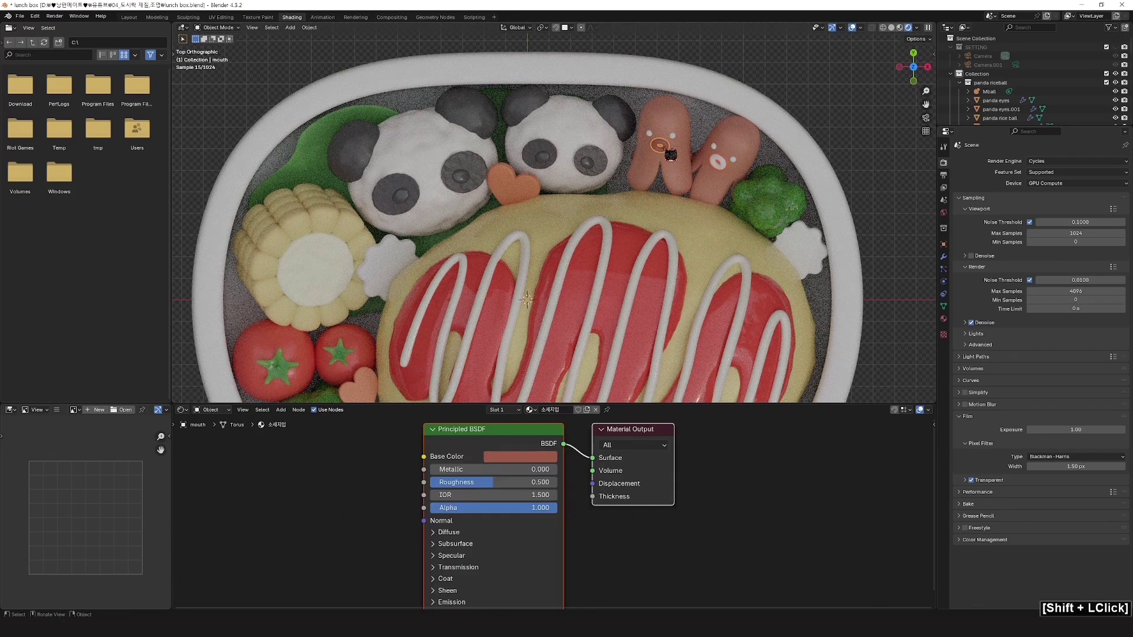
key(ctrl+l)
click(665, 149)
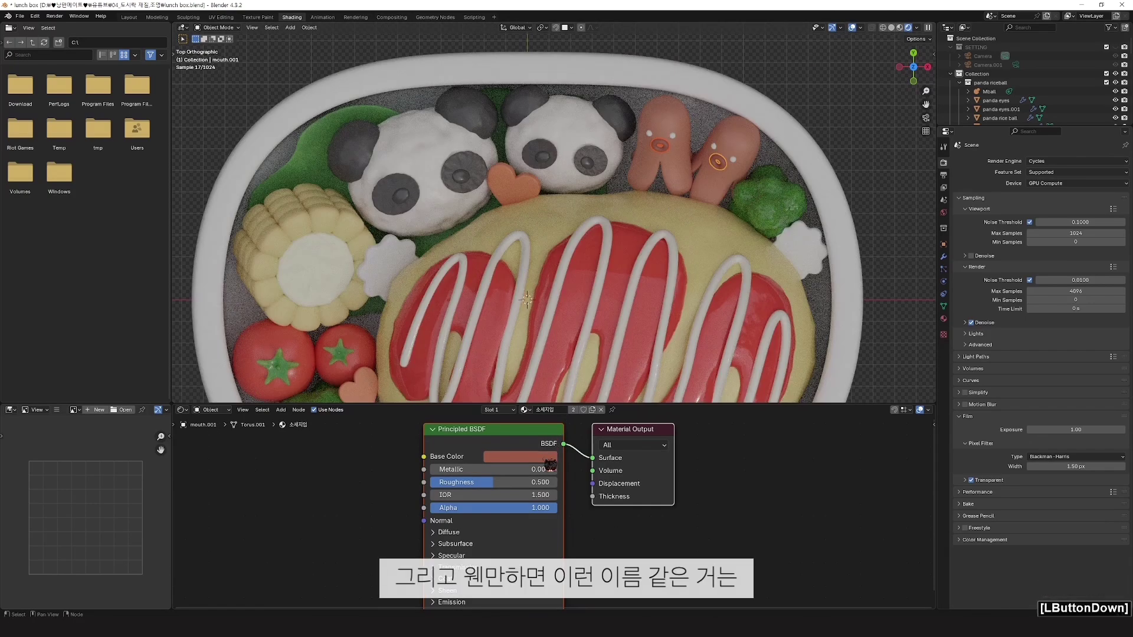
Step: Make the shared mouth material's base color slightly brighter and redder, with value 0.386
click(550, 464)
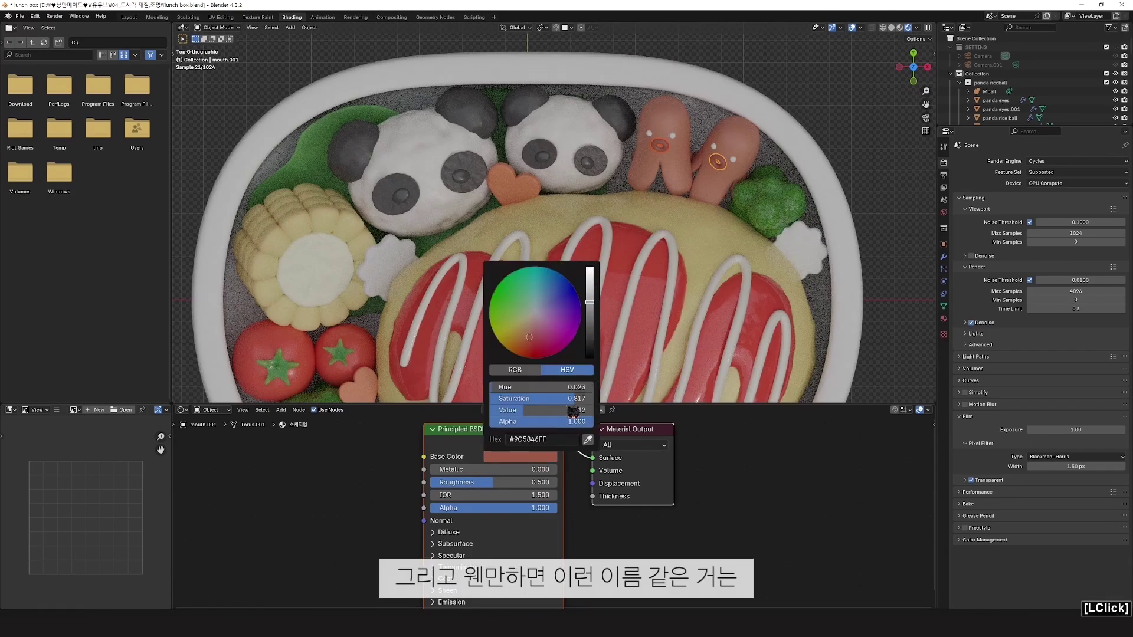
click(600, 313)
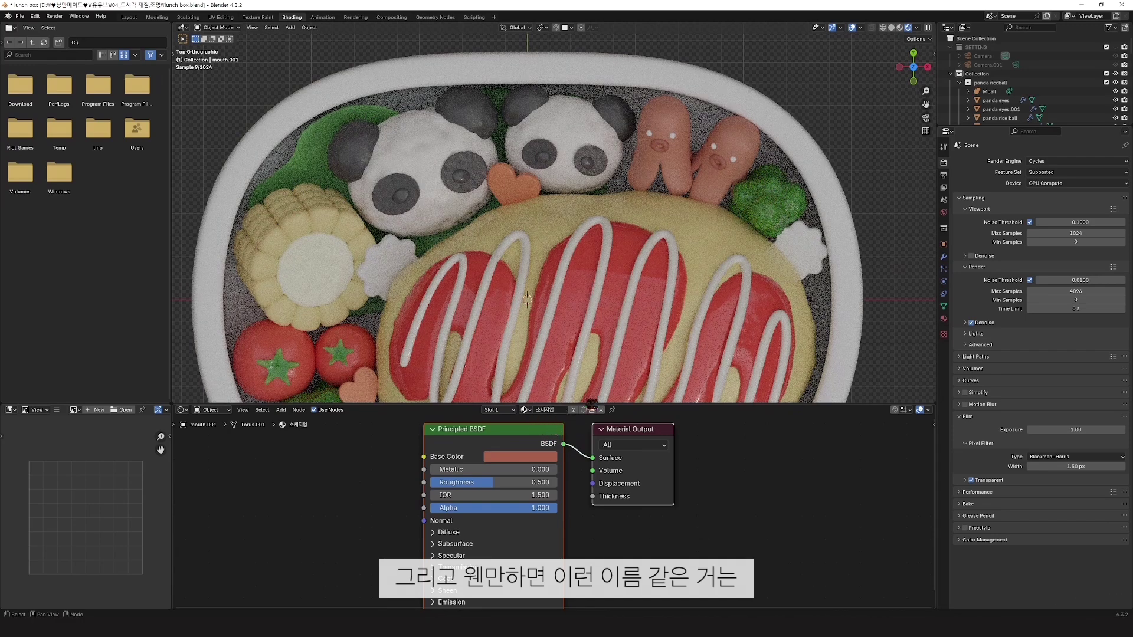
scroll(1012, 113, down, 5)
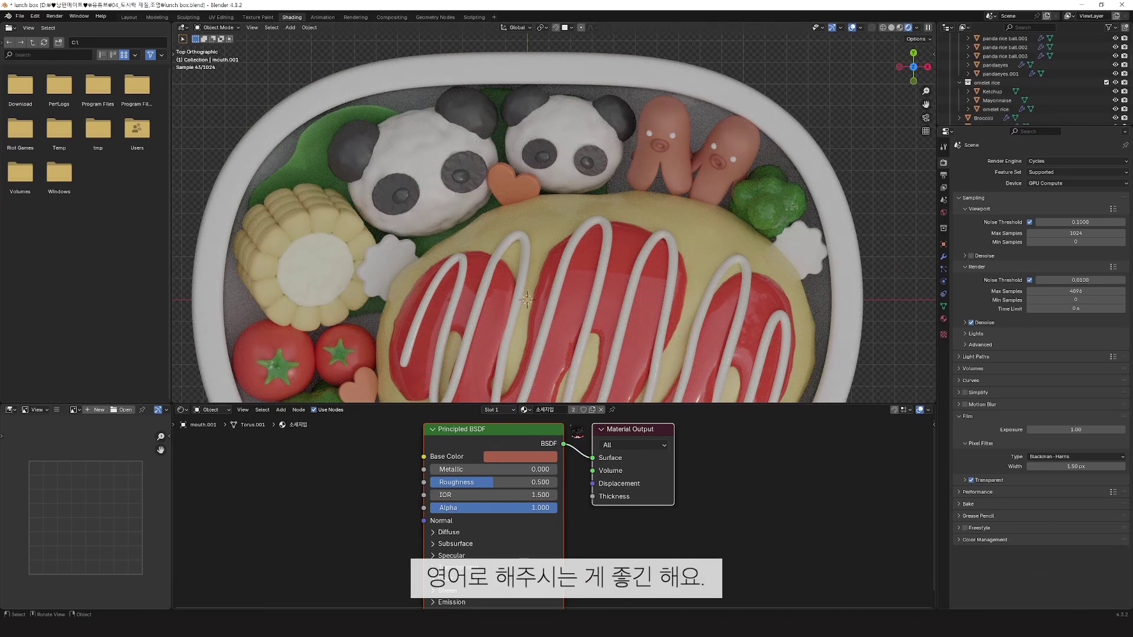
click(558, 457)
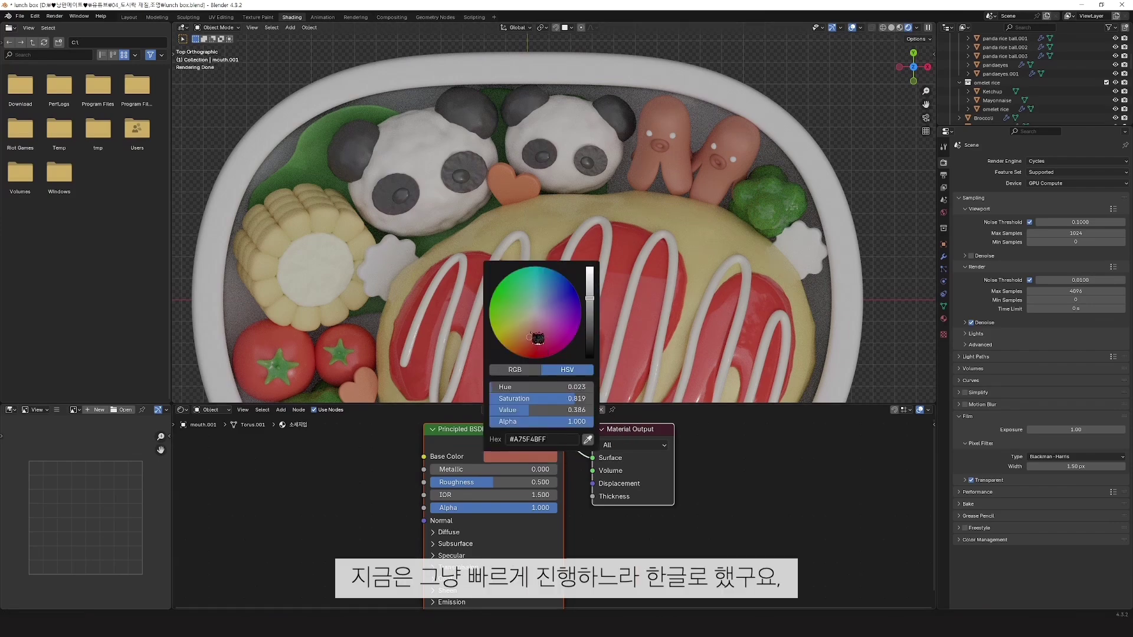
drag(536, 337, 531, 334)
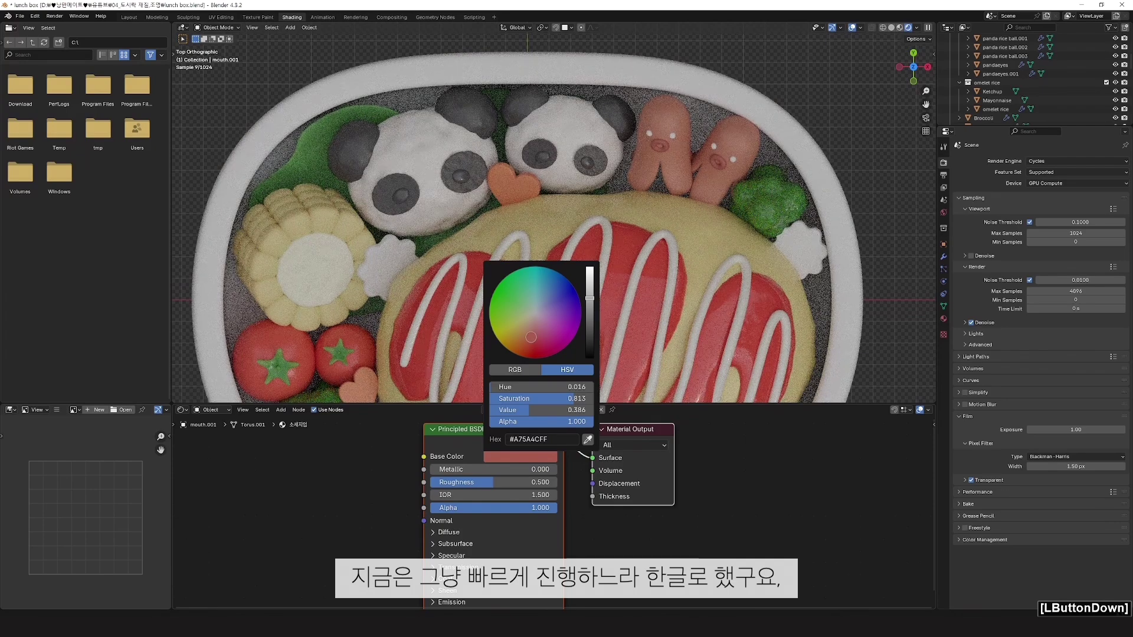
drag(531, 337, 531, 339)
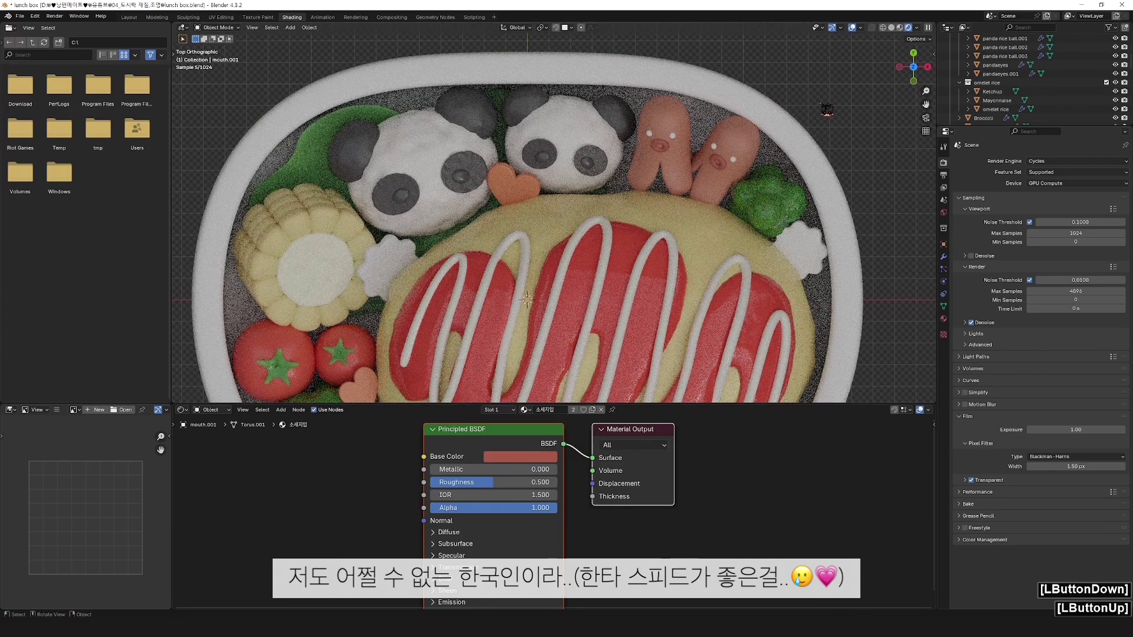
Step: Try linking the right panda's eye material to the eyes of both octopus sausages
click(600, 208)
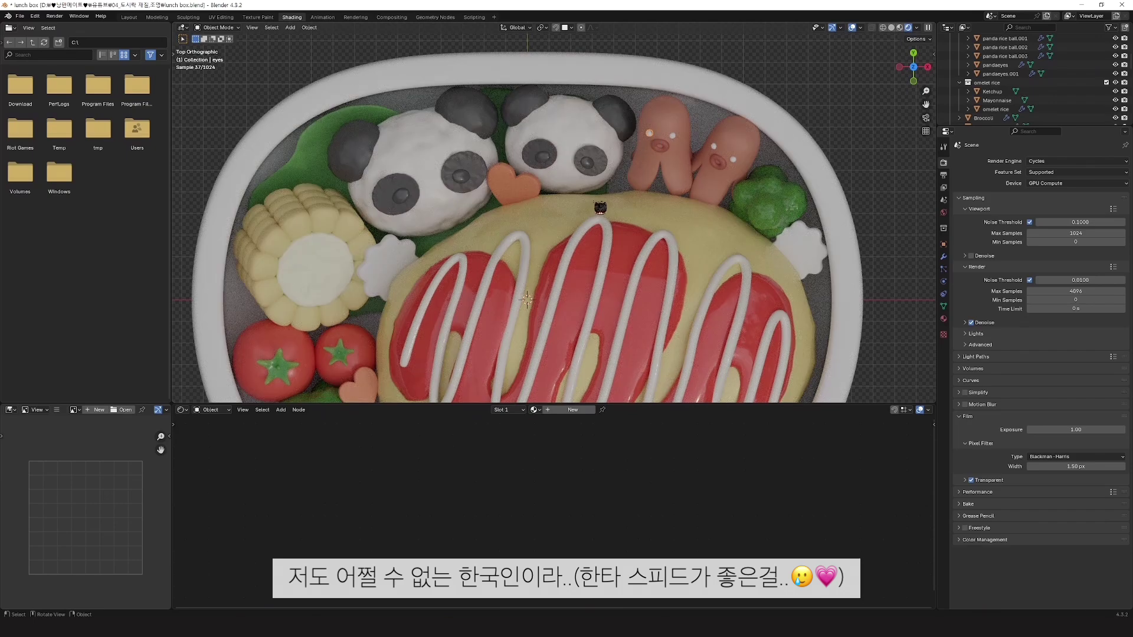
click(594, 171)
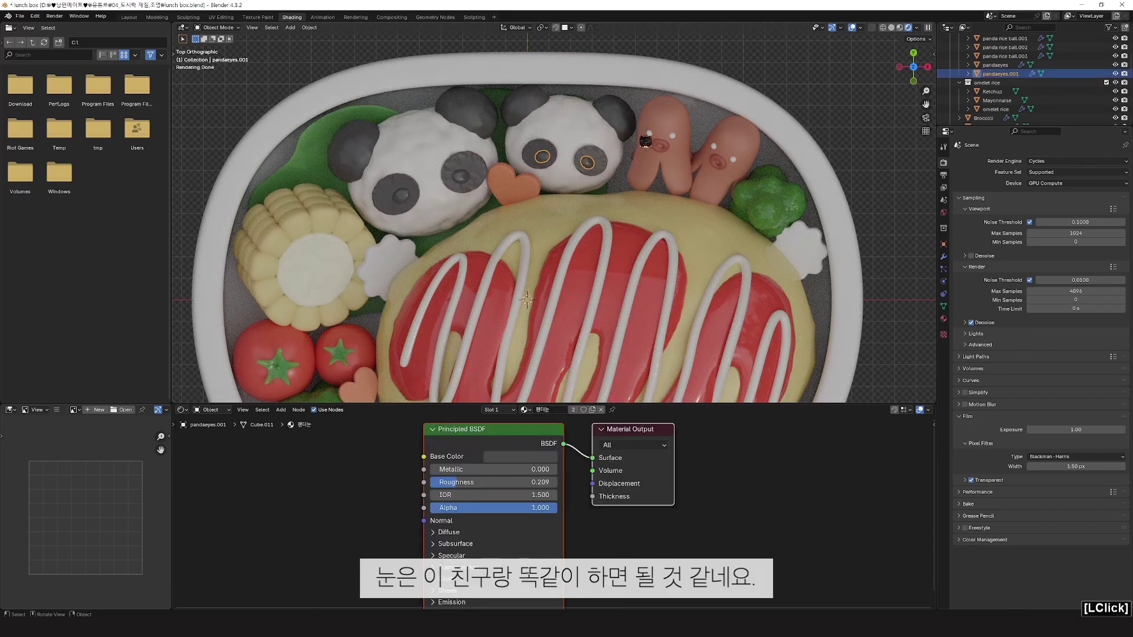
shift+click(654, 140)
shift+click(714, 154)
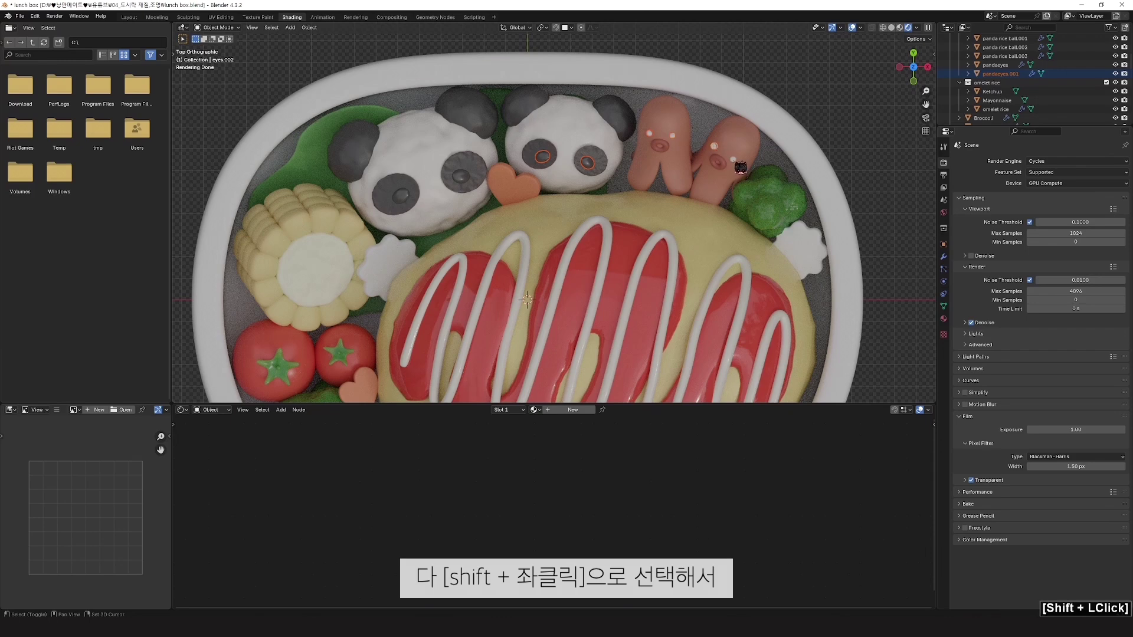
shift+click(597, 171)
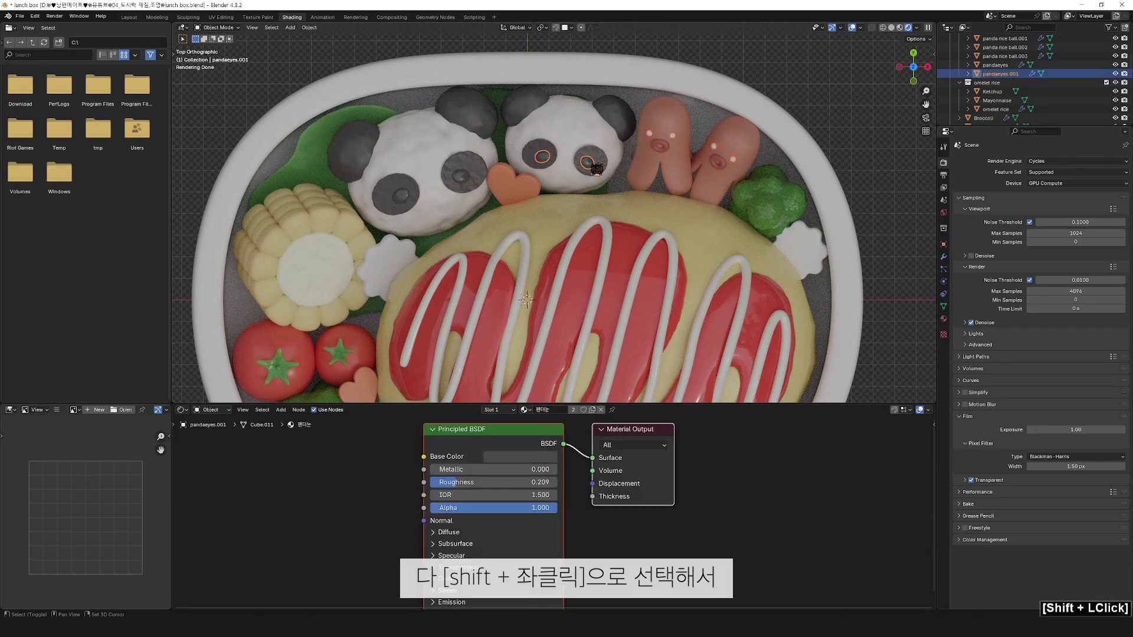
key(ctrl+l)
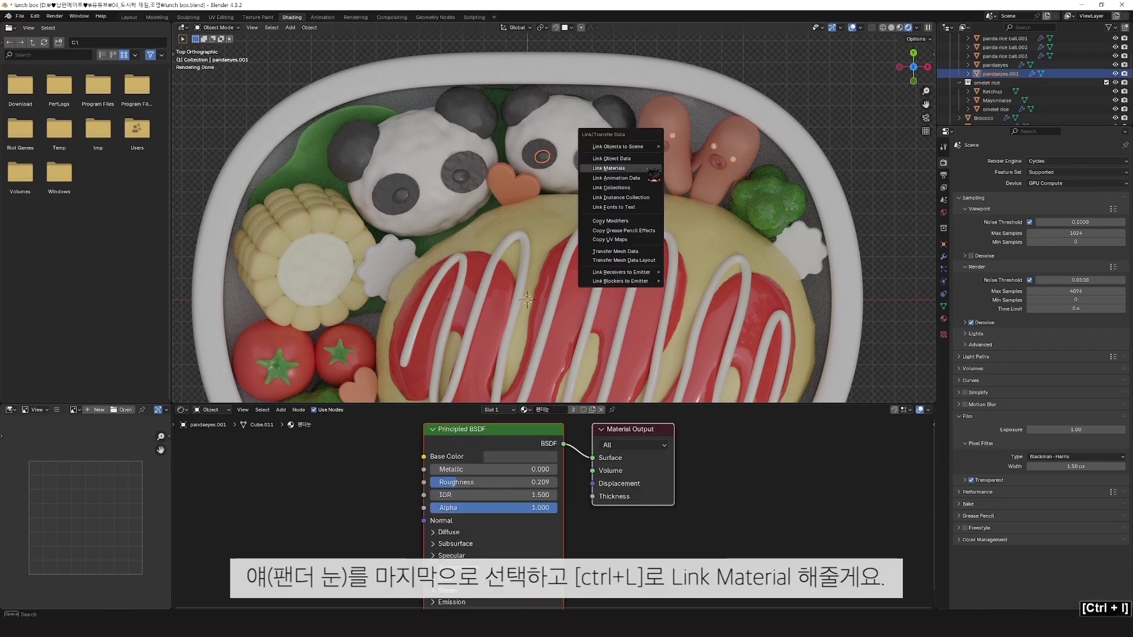
click(652, 169)
click(788, 287)
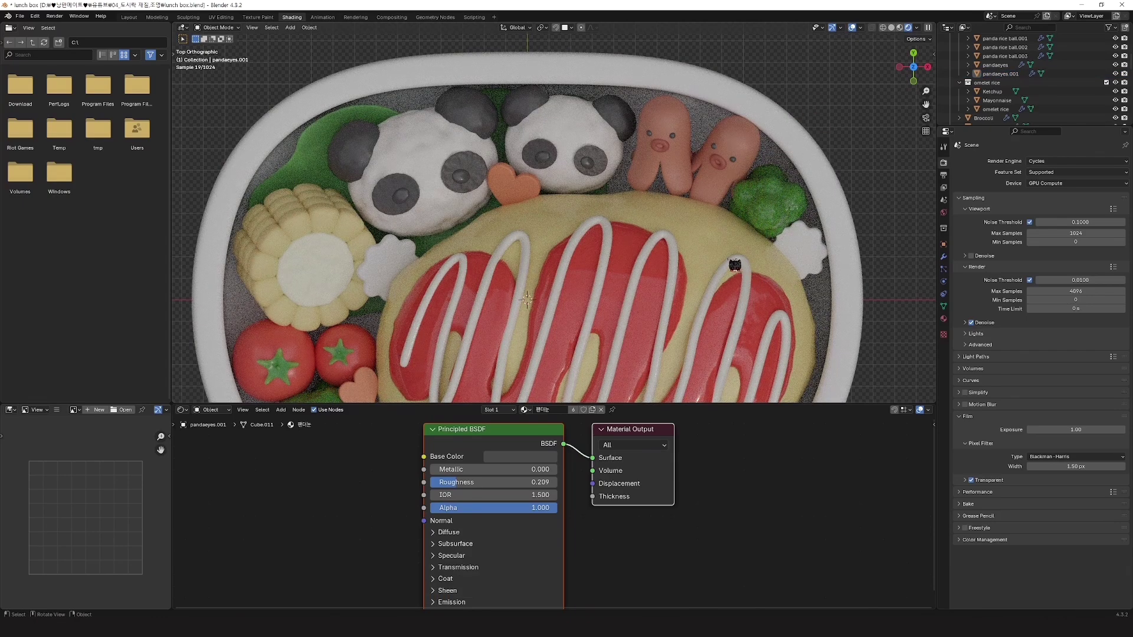
Step: Undo the panda eye material link on the octopus sausage eyes and return to the top view
scroll(710, 245, up, 1)
middle_drag(735, 265, 706, 239)
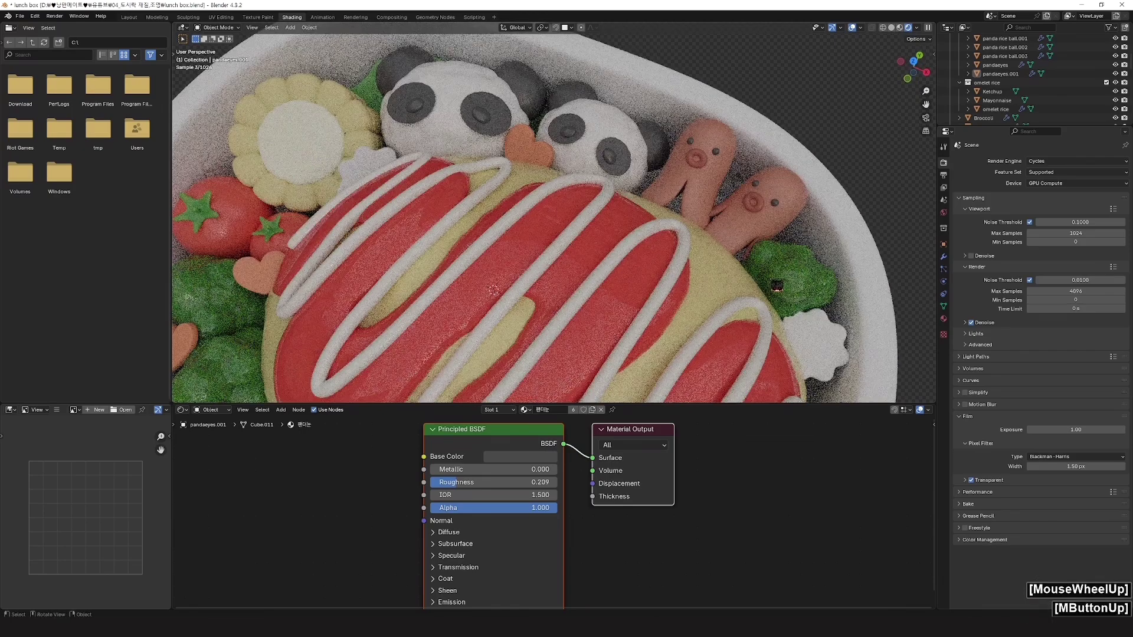
key(ctrl+z)
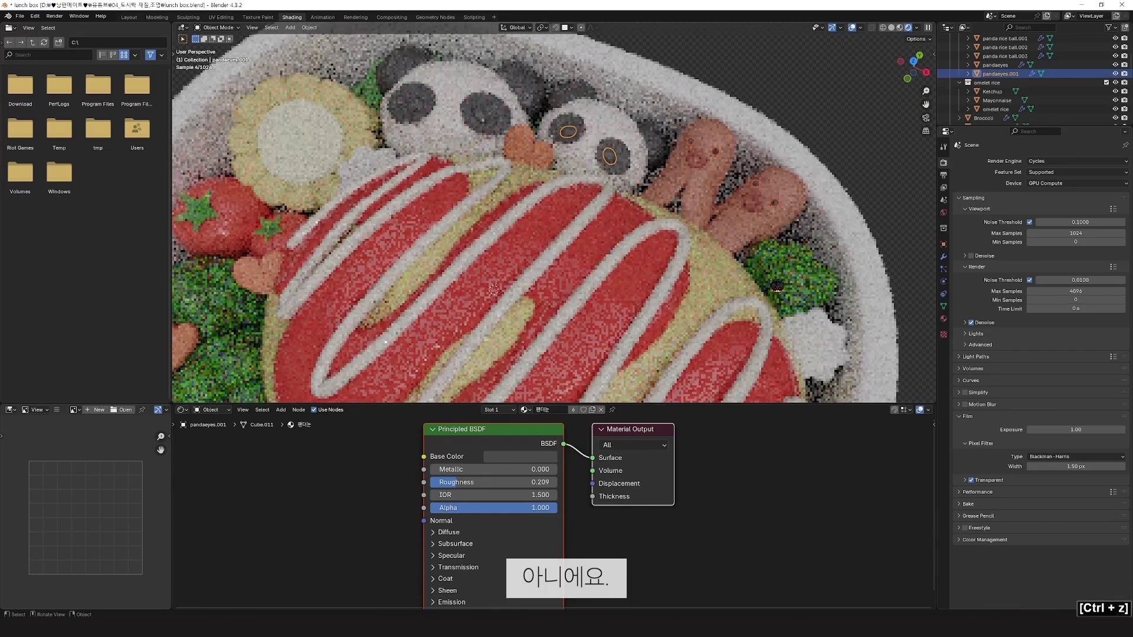
key(7)
key(ctrl+z)
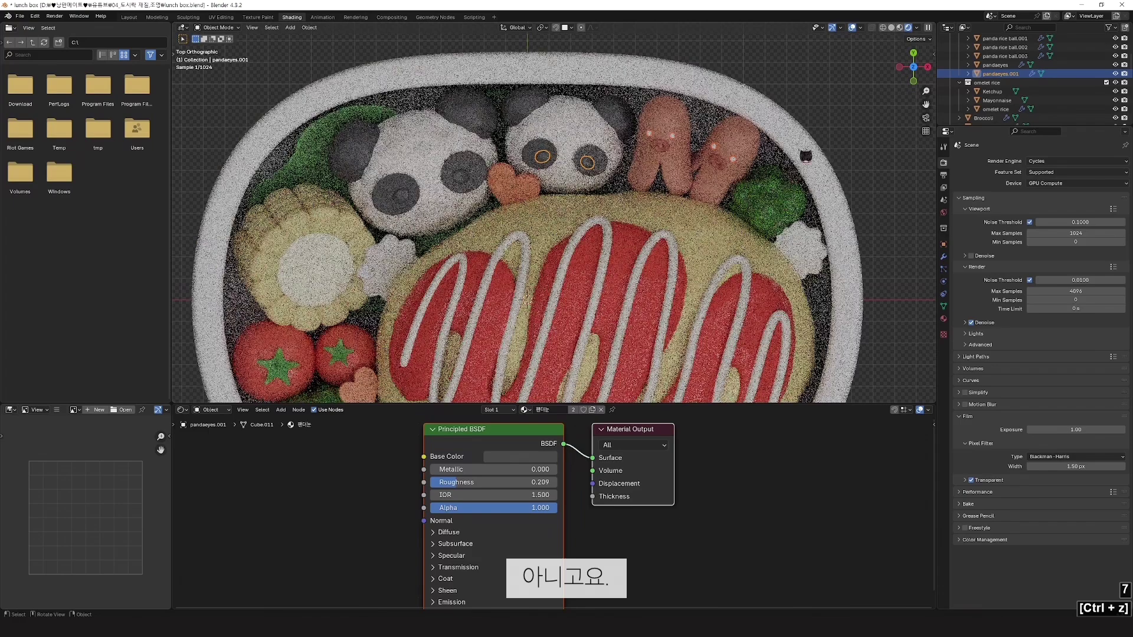
Step: Create a material named 소세지눈 on the left octopus sausage's left eye and set its base color to near-black with value 0.027
click(841, 108)
click(655, 139)
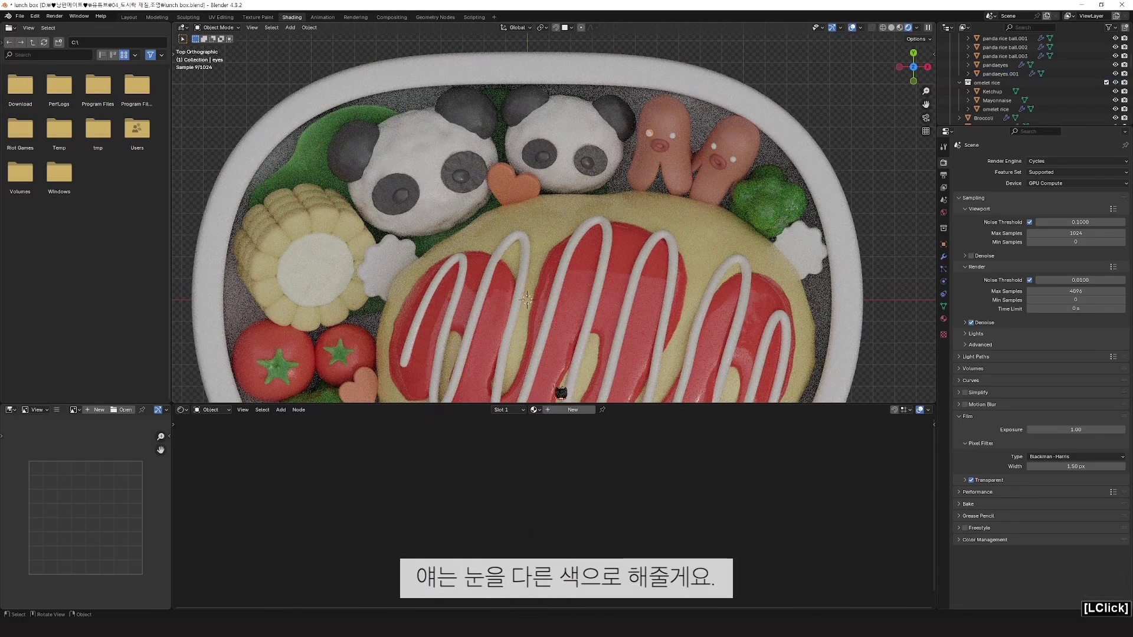
click(558, 410)
text(th)
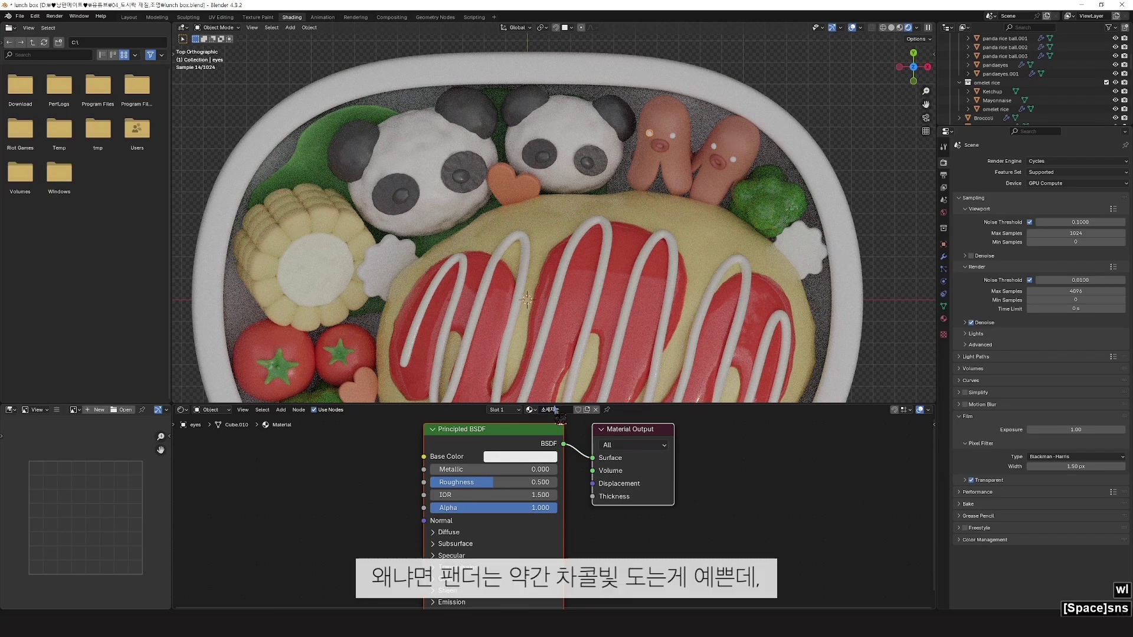
key(Return)
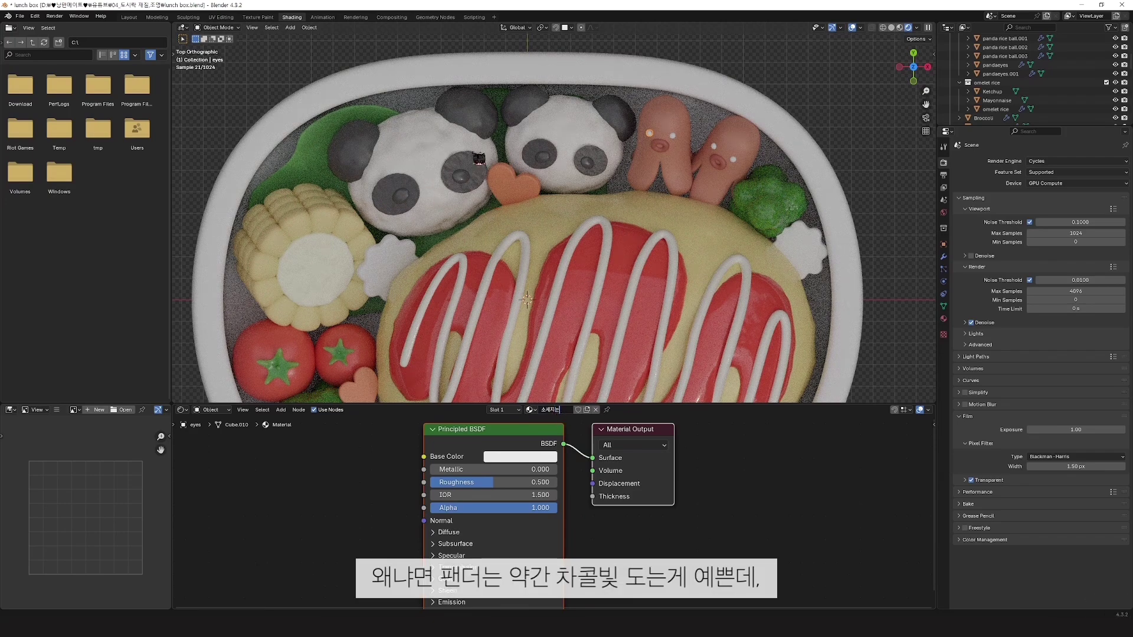
click(554, 458)
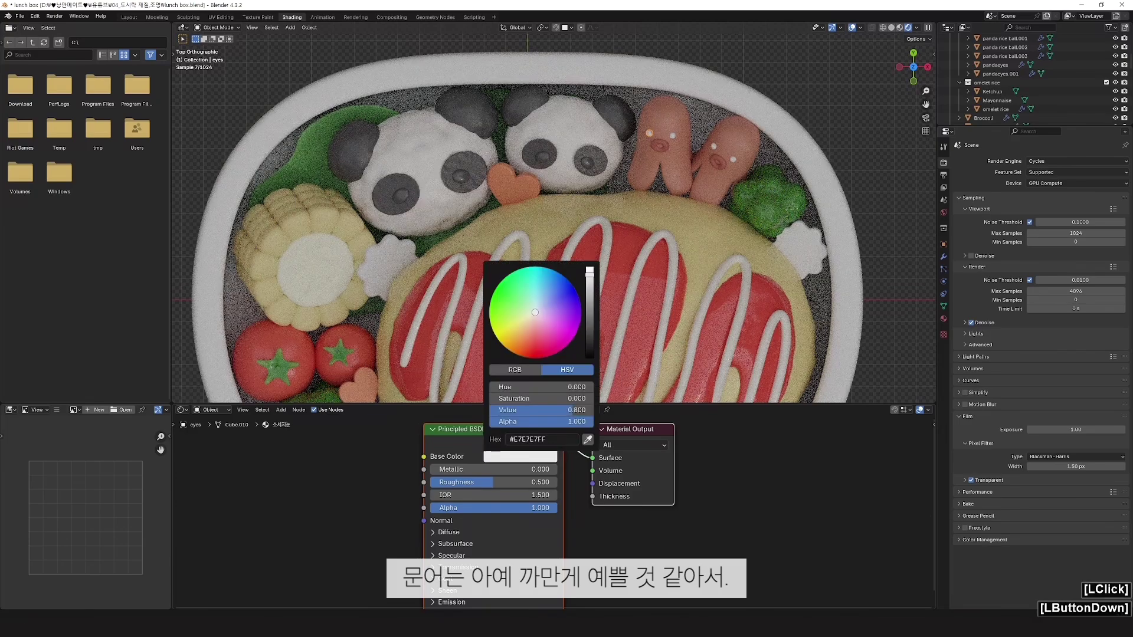
drag(590, 272, 594, 345)
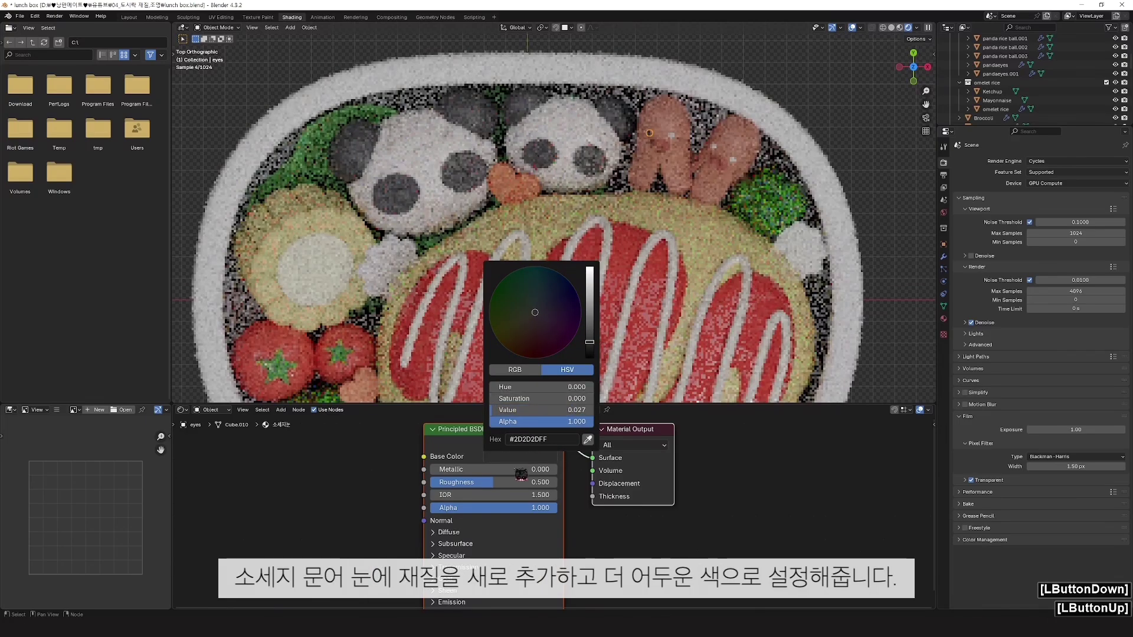
Step: Set the 소세지눈 material's roughness to 0.232 and link the material to the other three octopus sausage eyes
drag(520, 482, 485, 482)
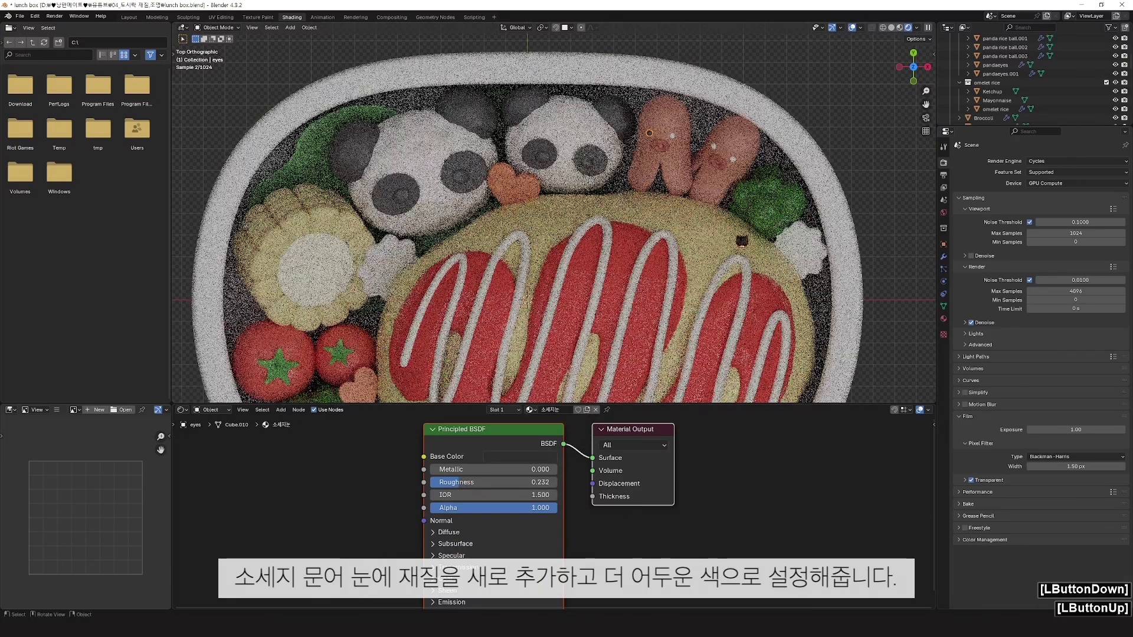
scroll(703, 173, up, 1)
shift+middle_drag(702, 174, 551, 263)
scroll(579, 240, up, 5)
click(532, 165)
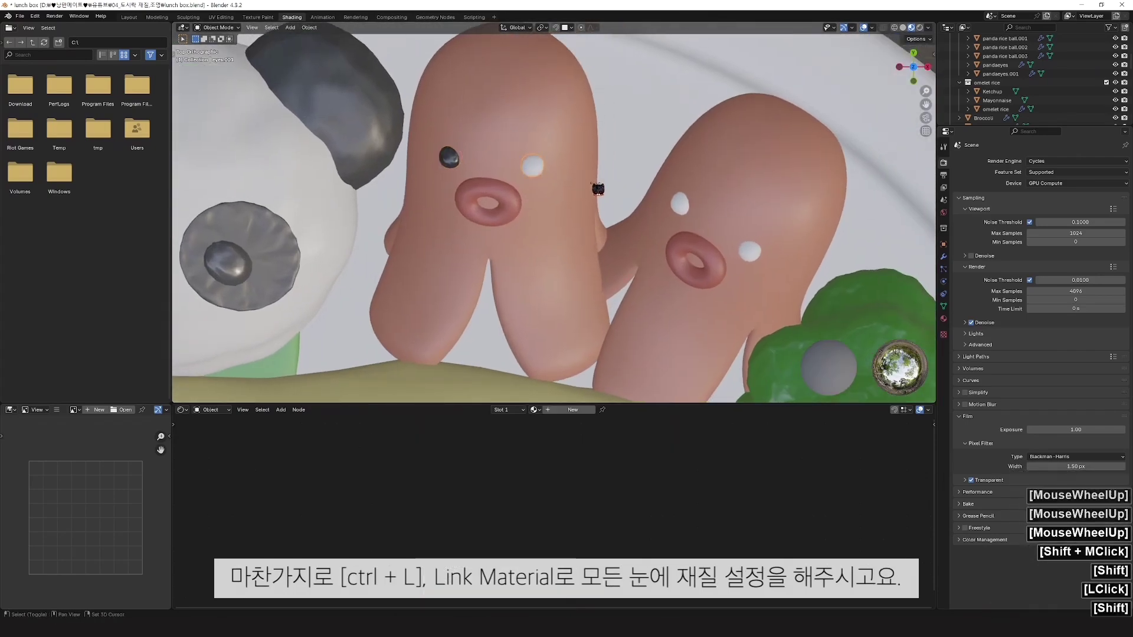
shift+click(682, 204)
shift+click(749, 253)
shift+click(451, 158)
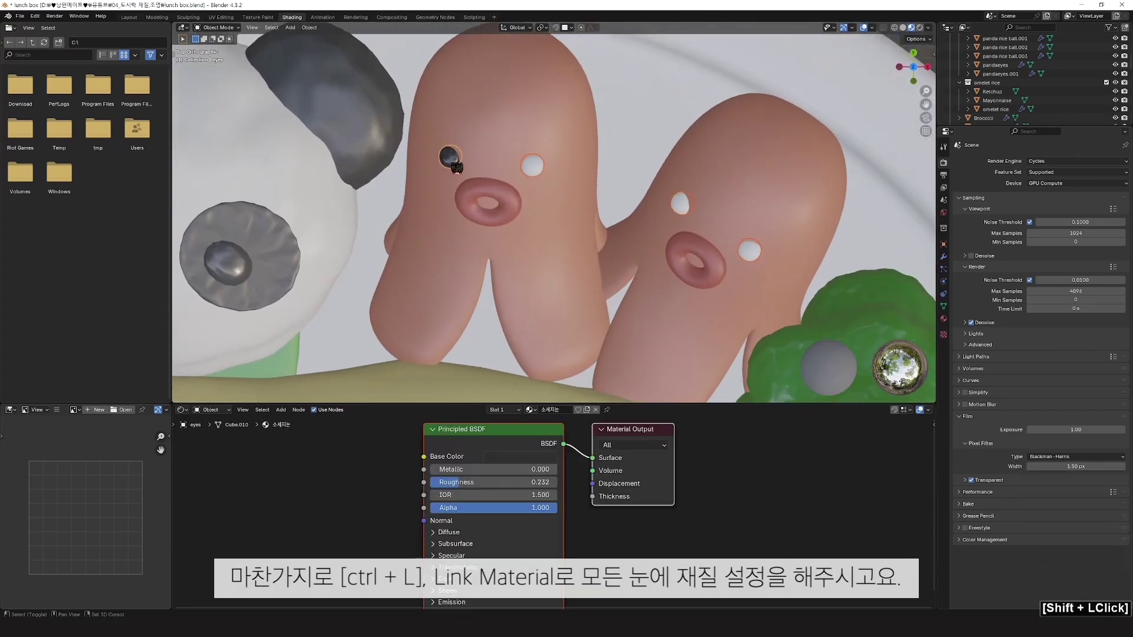
key(ctrl+l)
click(456, 164)
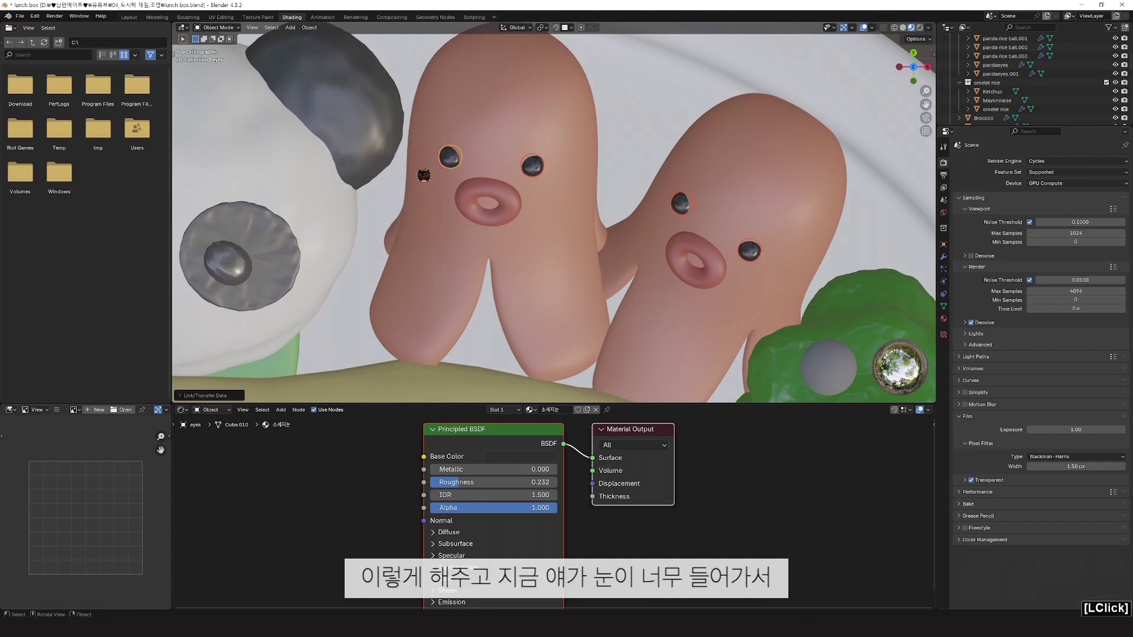
Step: Raise both eyes of the left octopus sausage slightly along the Z axis so they sit less deep in the body
click(455, 170)
click(455, 169)
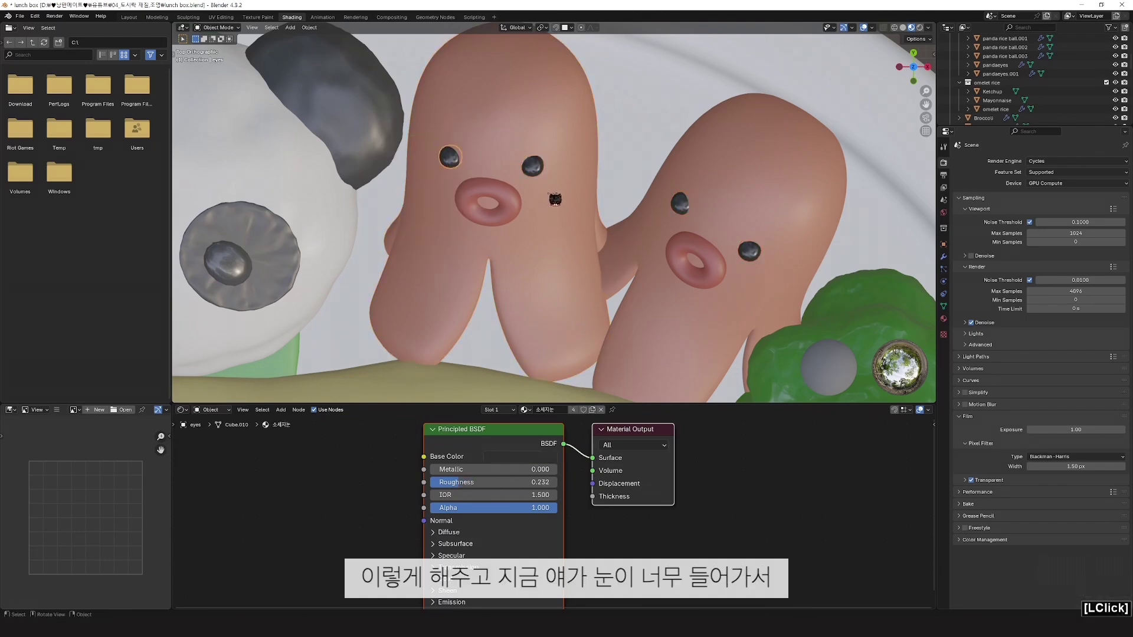
key(g)
key(z)
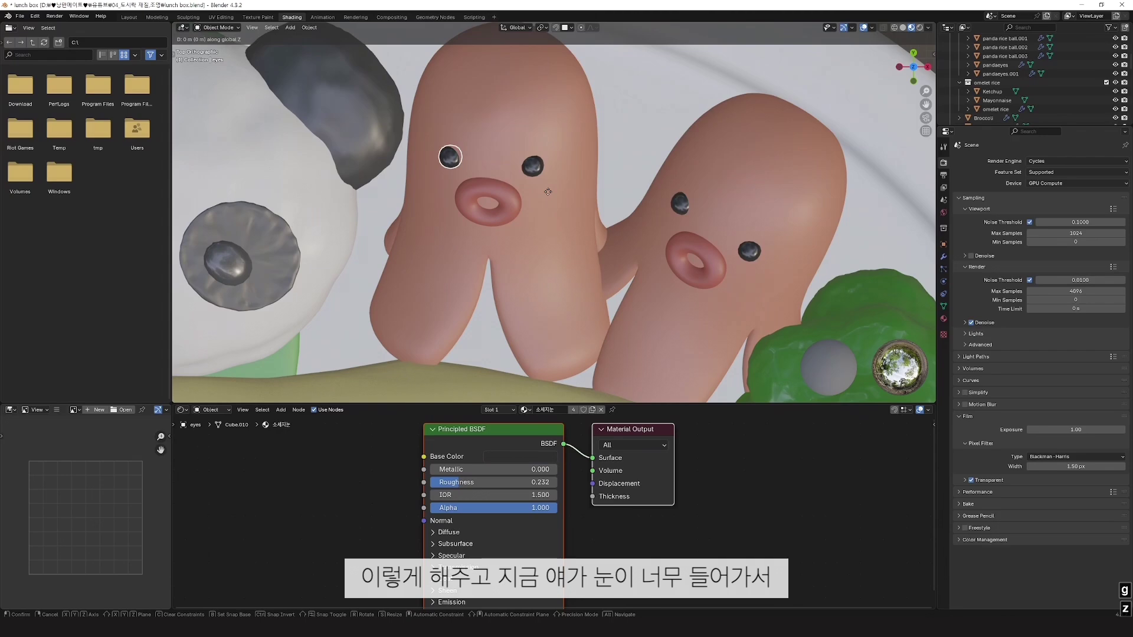
click(499, 224)
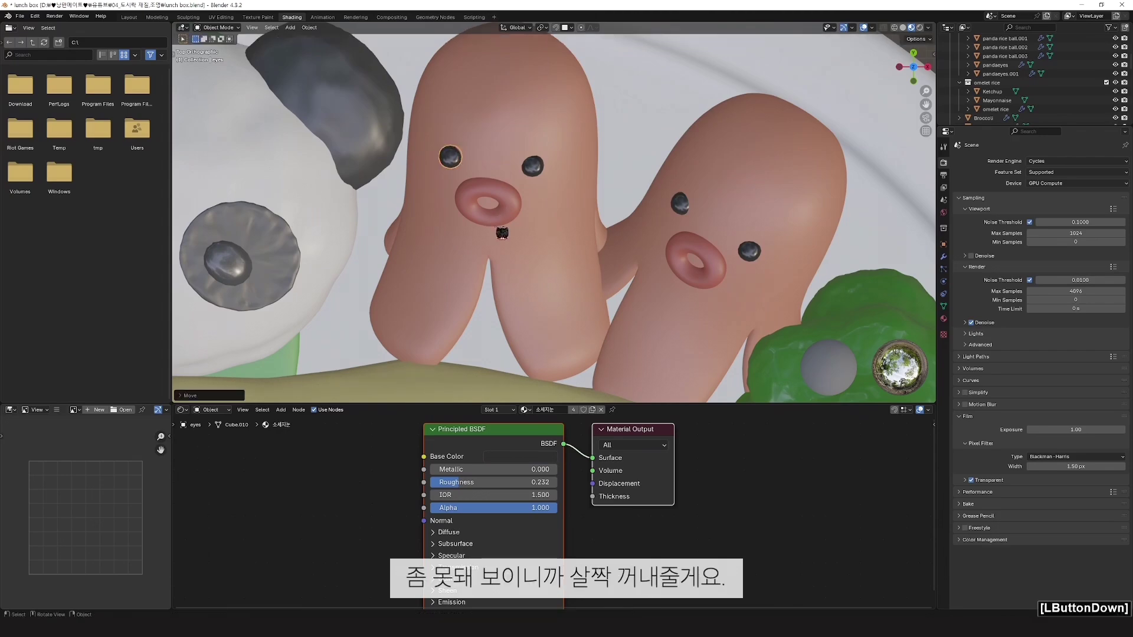
middle_drag(505, 241, 544, 260)
scroll(555, 236, down, 4)
shift+middle_drag(544, 260, 536, 290)
click(332, 168)
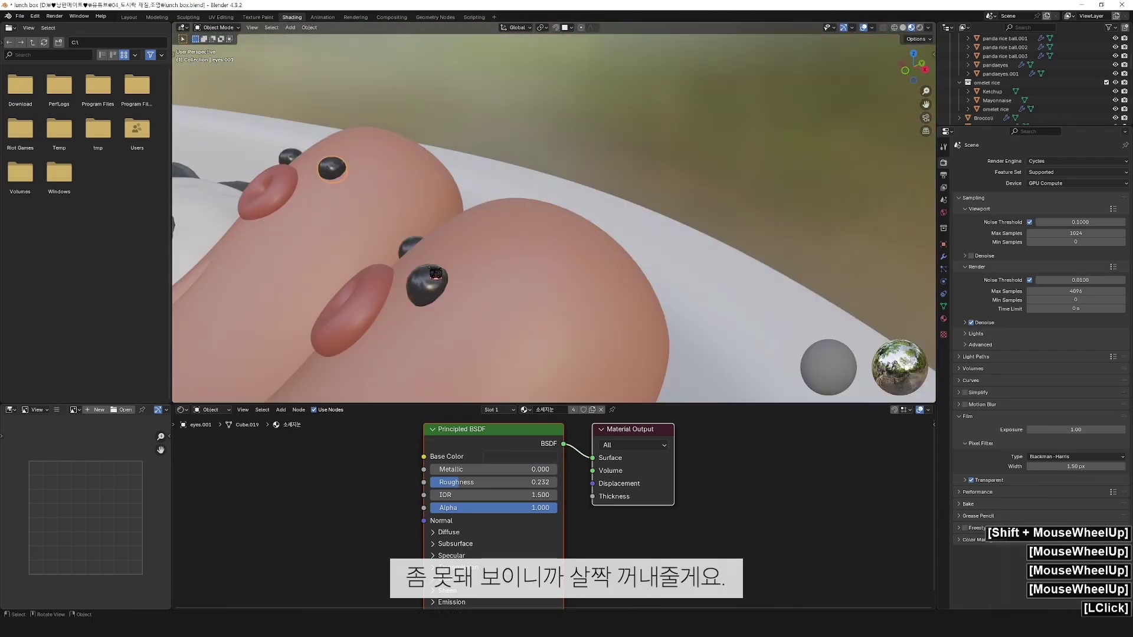
key(g)
key(z)
click(339, 161)
Step: Raise both eyes of the right octopus sausage slightly out of its body along the Z axis
middle_drag(439, 270, 496, 271)
click(643, 276)
key(g)
key(z)
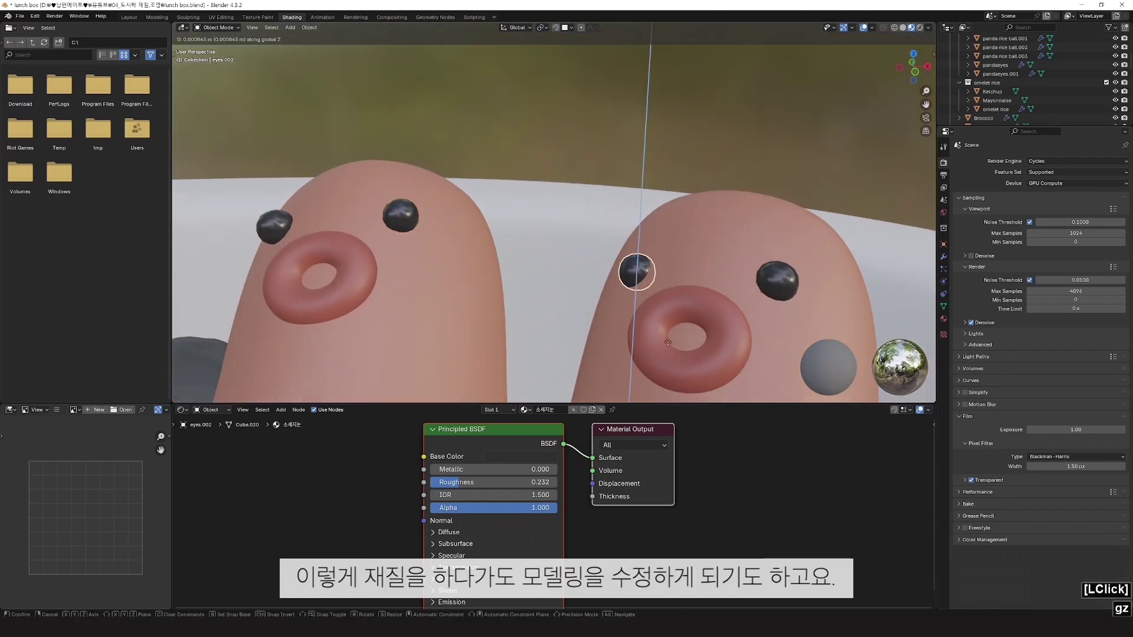
click(660, 331)
click(805, 323)
key(g)
key(z)
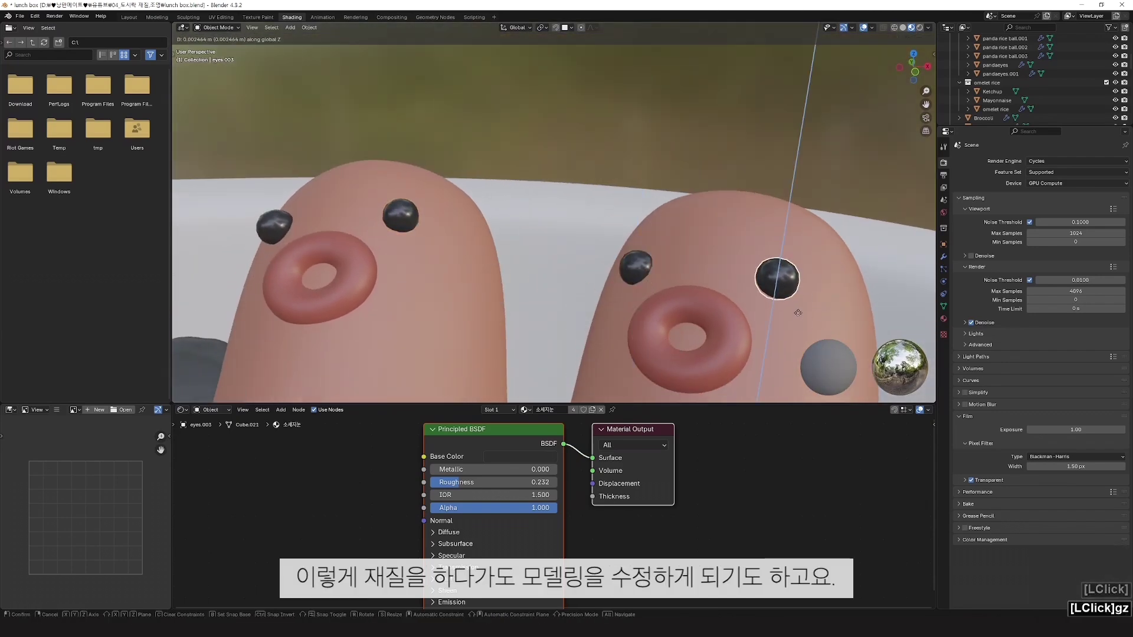
click(801, 321)
Step: Check the octopus sausages and their eyes from the top view in rendered shading
key(KP_7)
scroll(801, 321, down, 2)
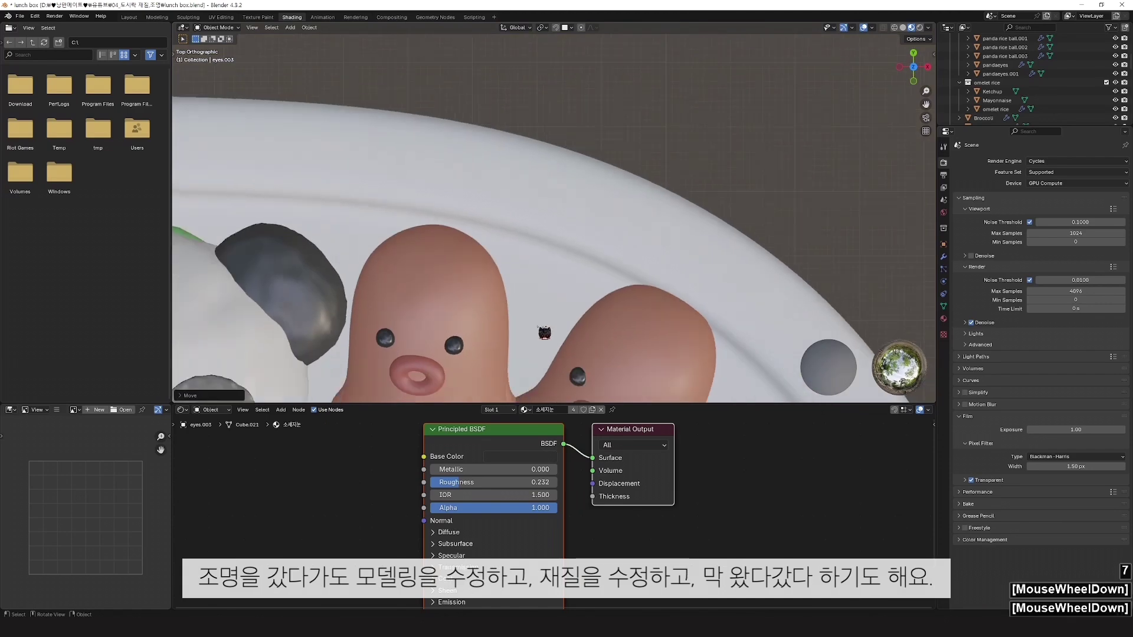
shift+middle_drag(801, 321, 778, 363)
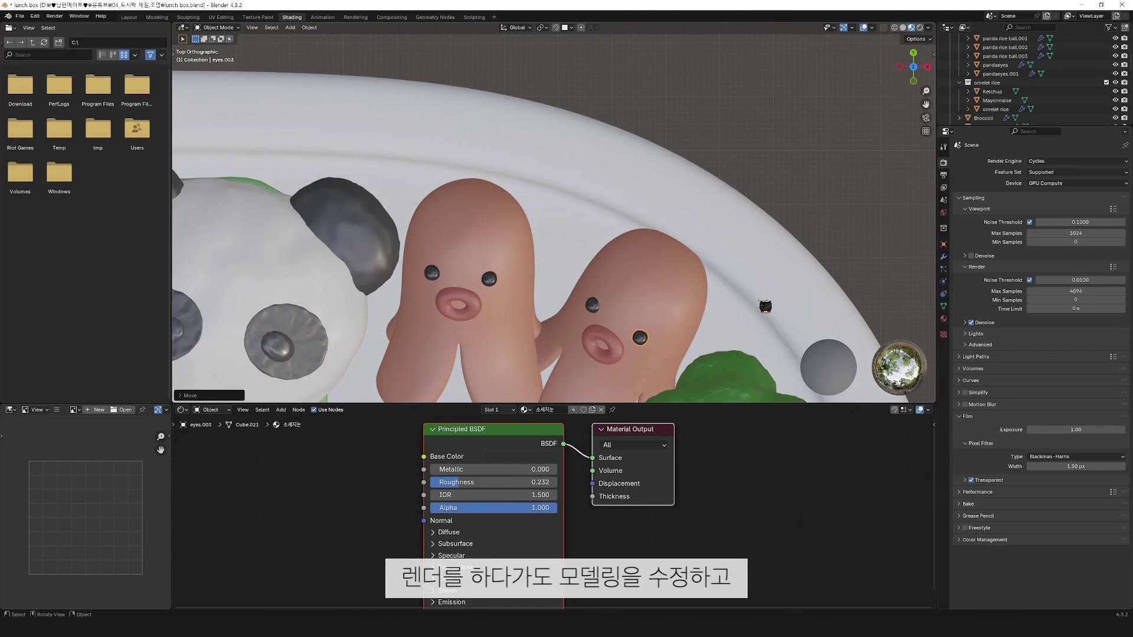
key(z)
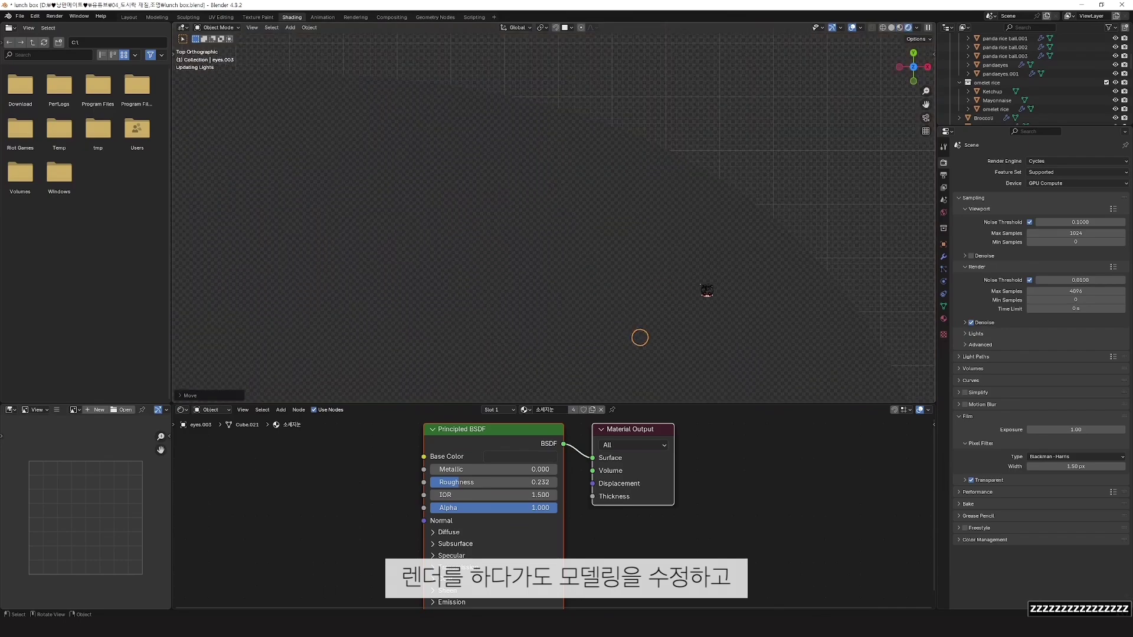
scroll(706, 290, down, 2)
shift+middle_drag(519, 342, 546, 354)
Step: Create a material named 도시락 on the lunch box container
click(546, 354)
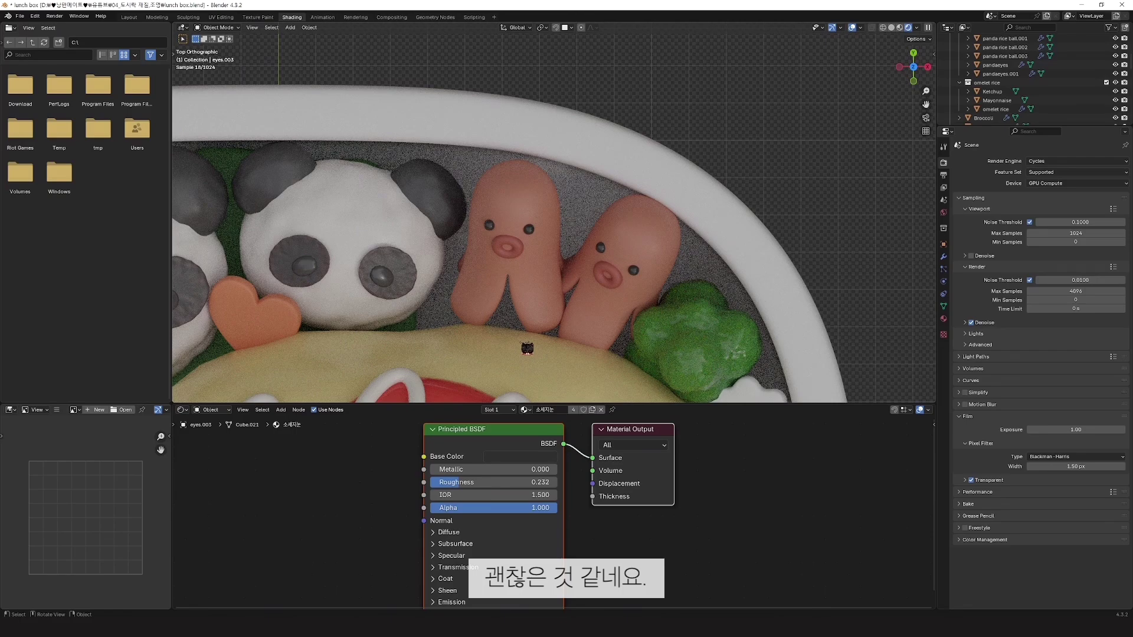
shift+middle_drag(515, 388, 591, 331)
scroll(592, 331, down, 3)
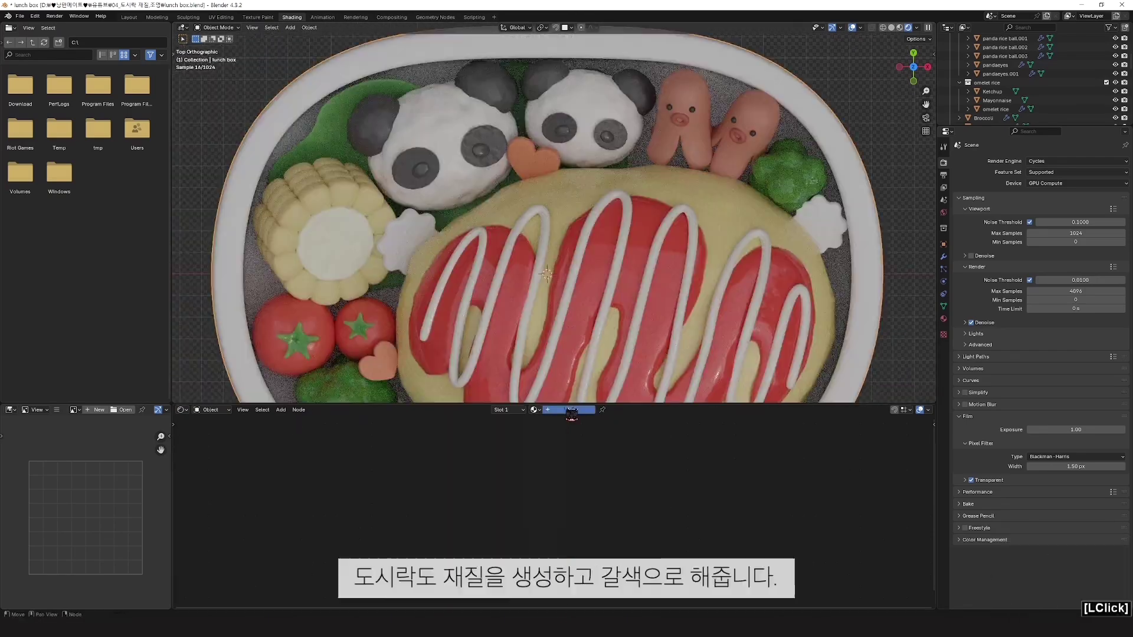
click(568, 410)
double_click(551, 409)
text(도시락)
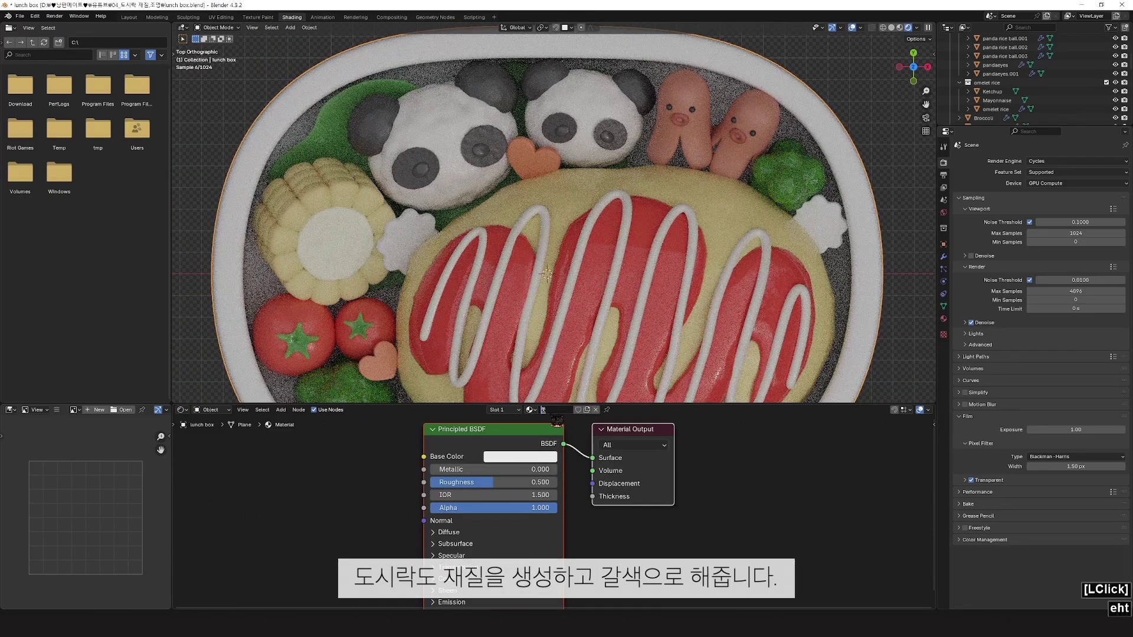
click(556, 419)
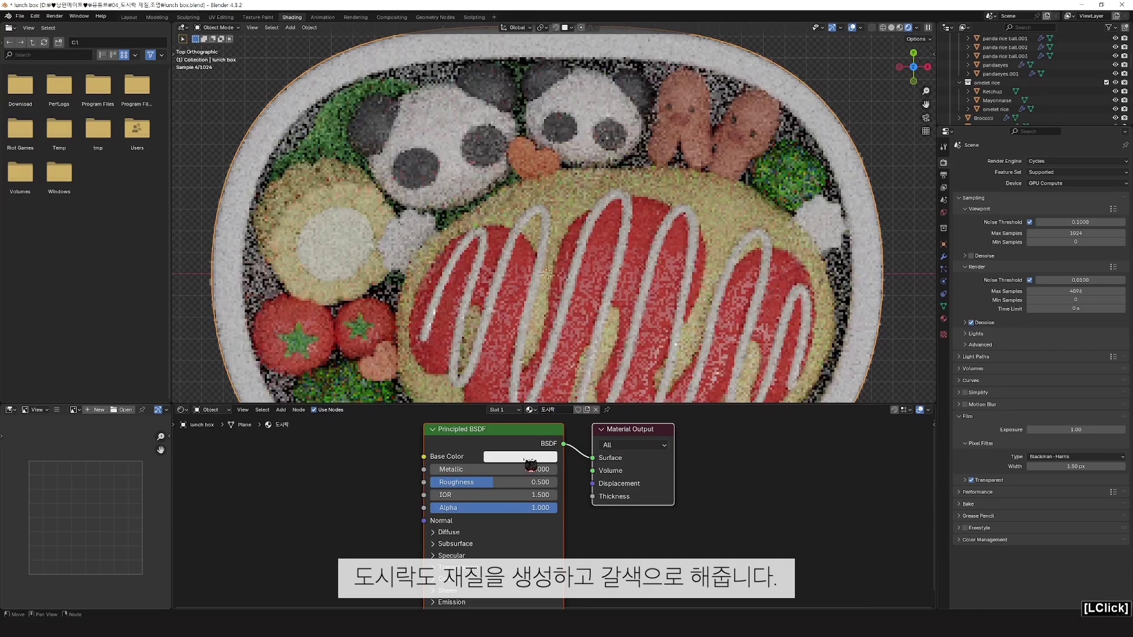
Step: Set the lunch box material's base color to a medium brown
click(526, 457)
click(533, 346)
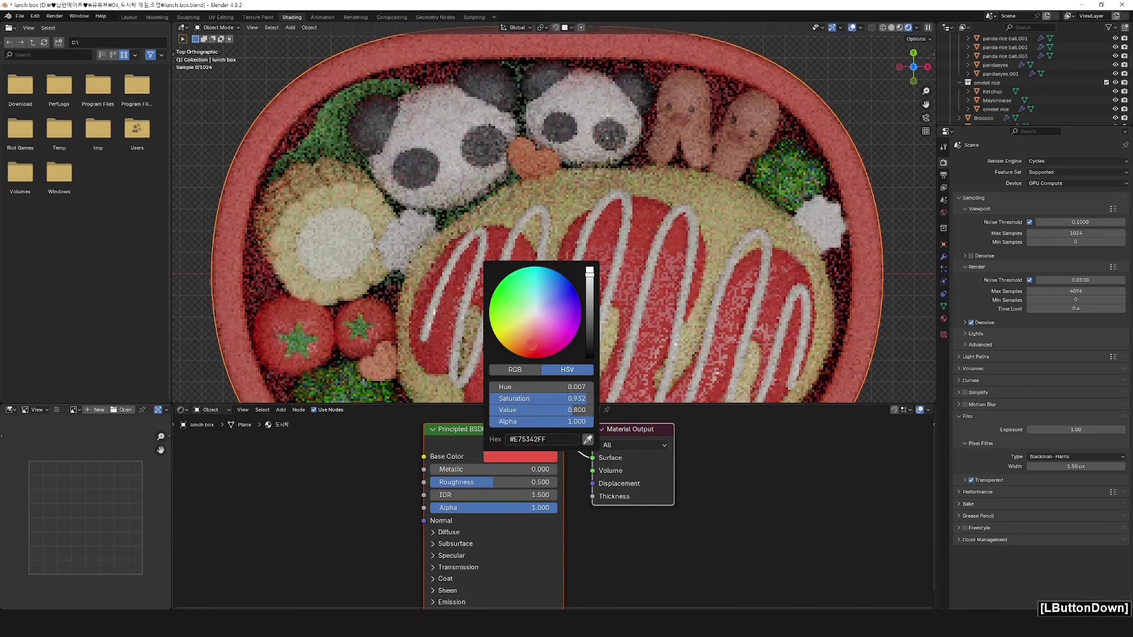
click(590, 320)
click(590, 326)
click(525, 339)
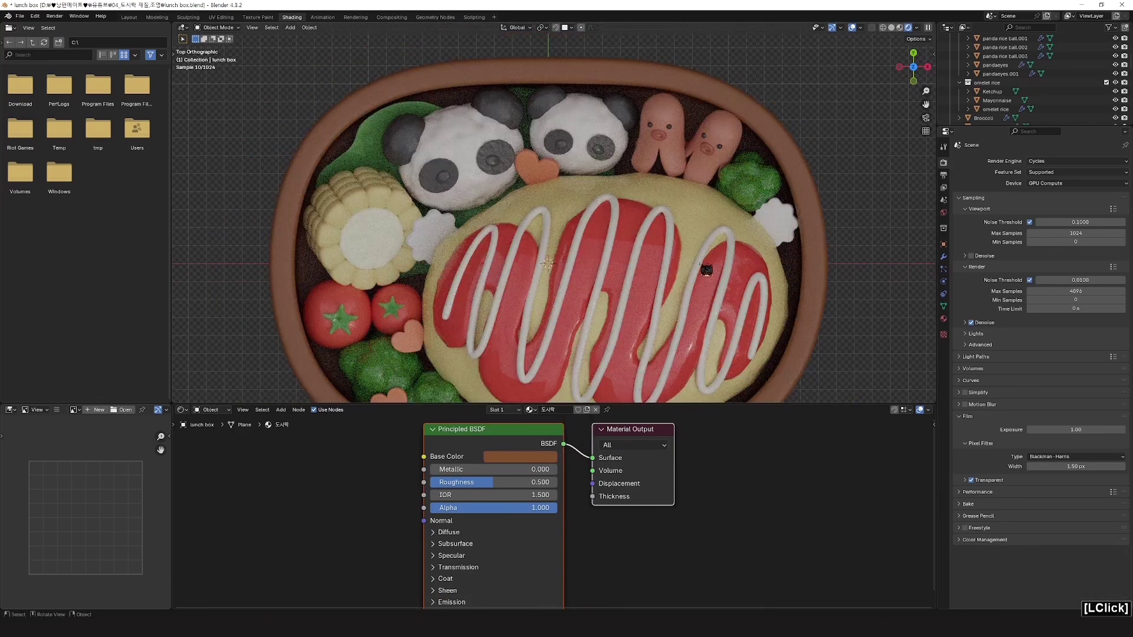
Step: Make the corn cob core's base color a warmer, more saturated cream
shift+middle_drag(679, 288, 677, 277)
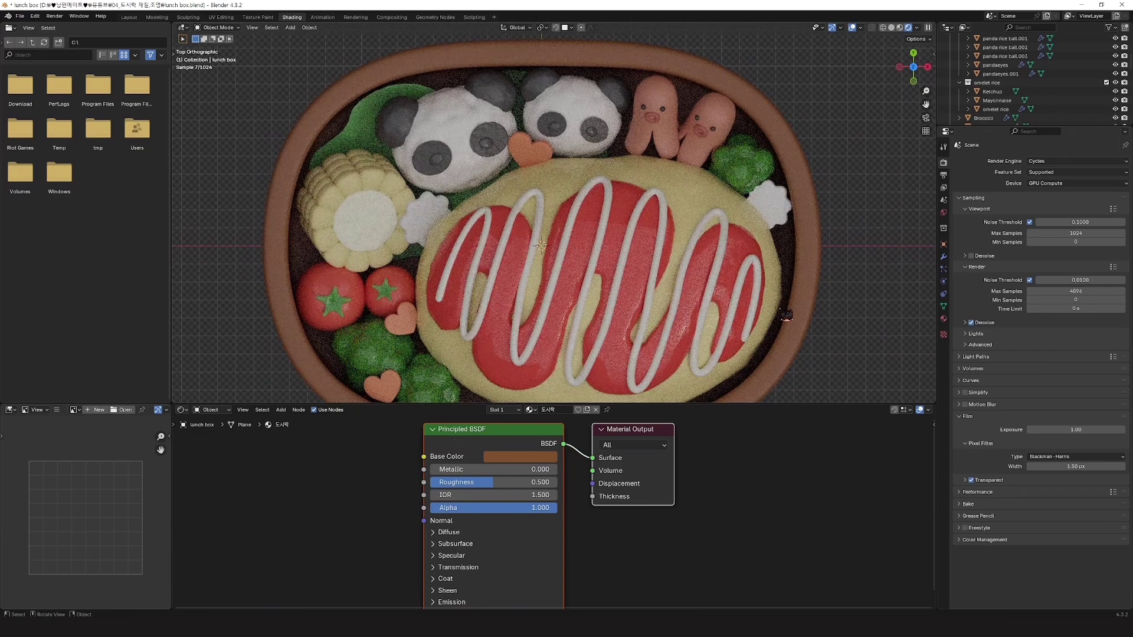
click(376, 224)
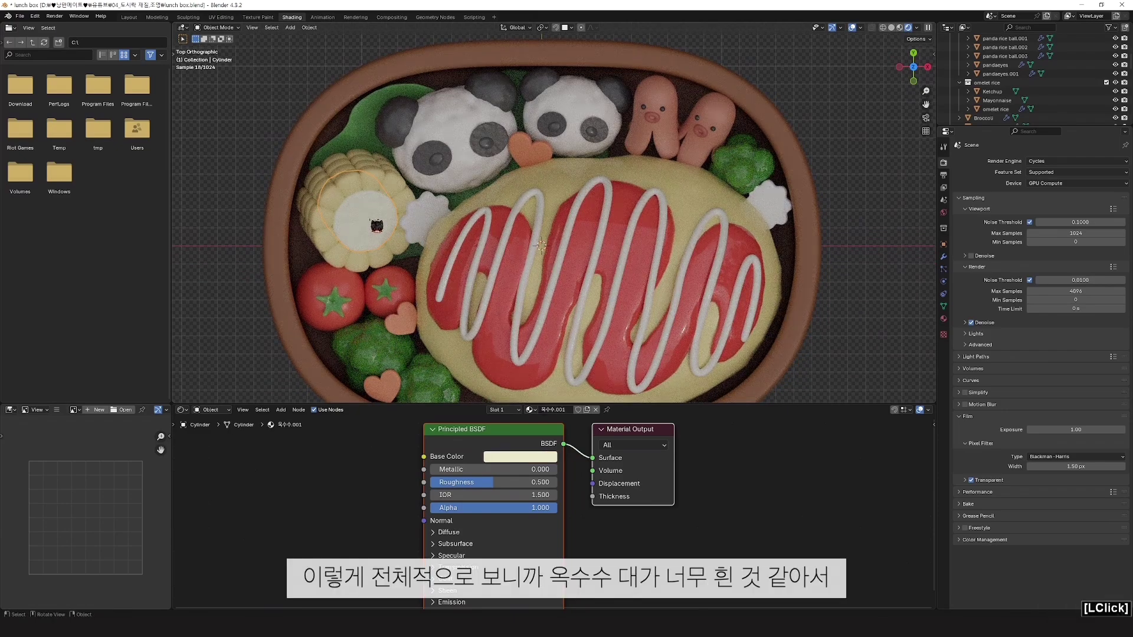
click(520, 456)
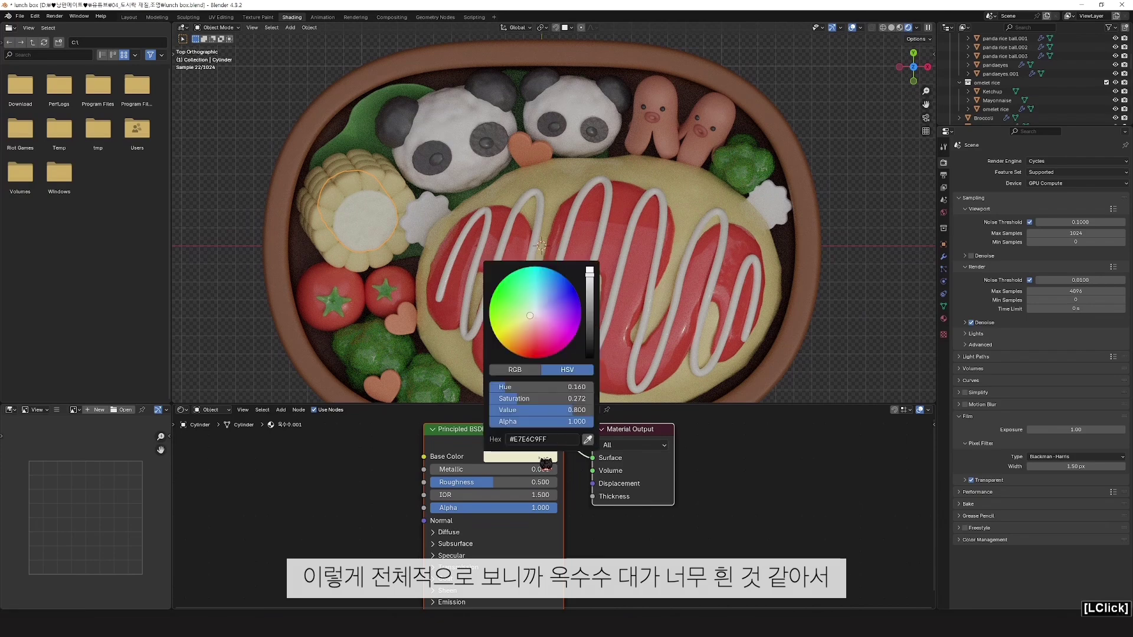
click(528, 319)
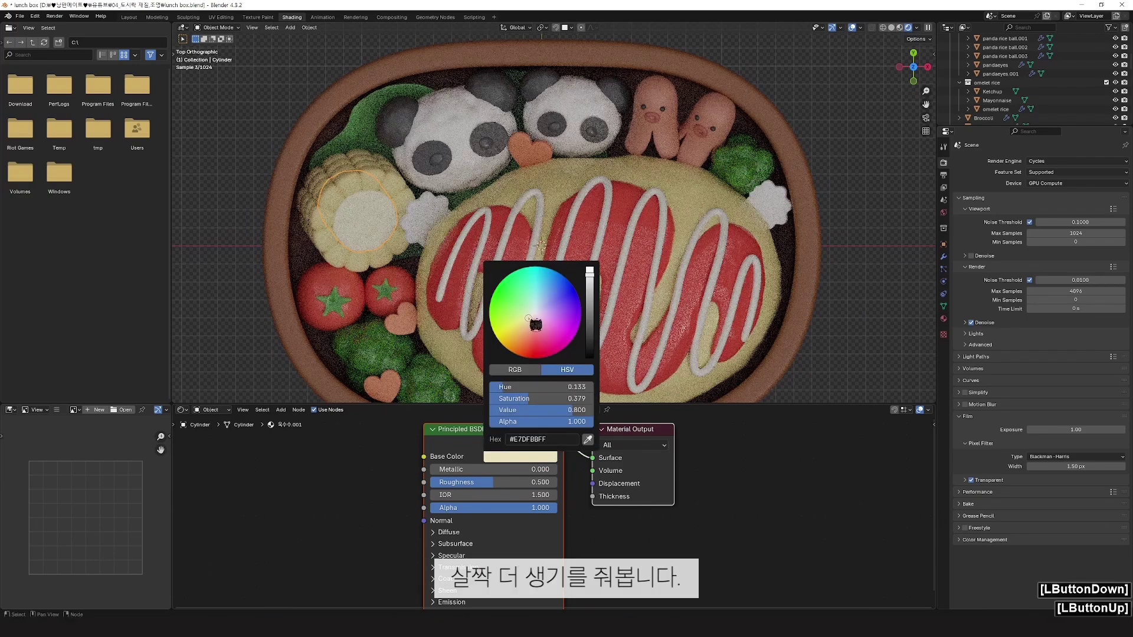
drag(529, 322, 528, 322)
click(835, 378)
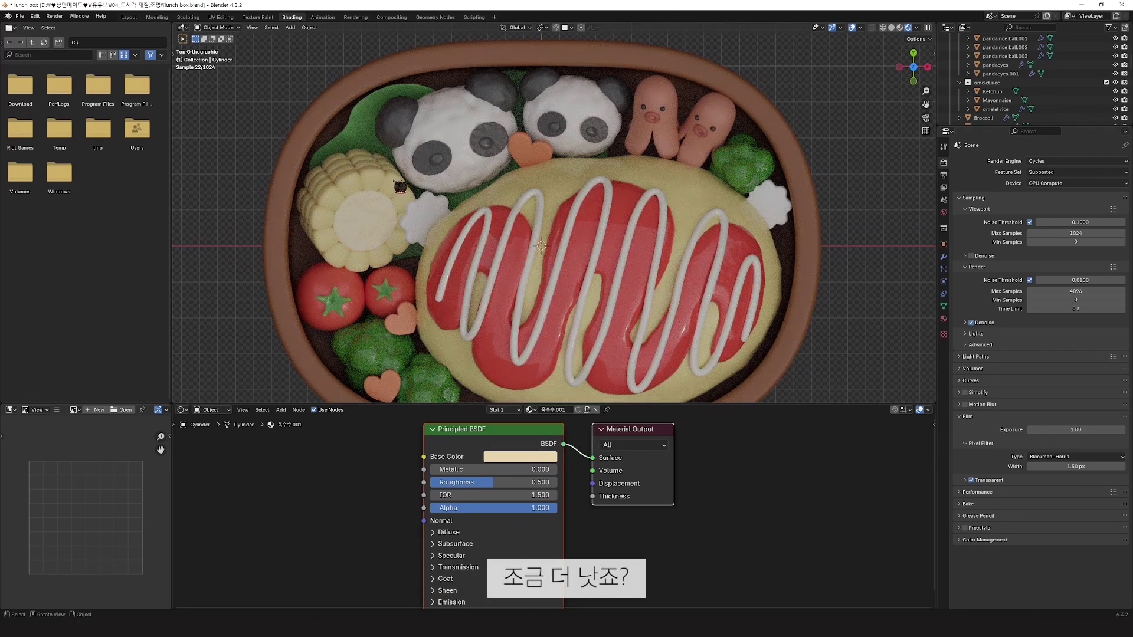
Step: Make the corn kernels' base color slightly redder, with hue 0.086 and saturation 0.791
click(366, 189)
click(520, 457)
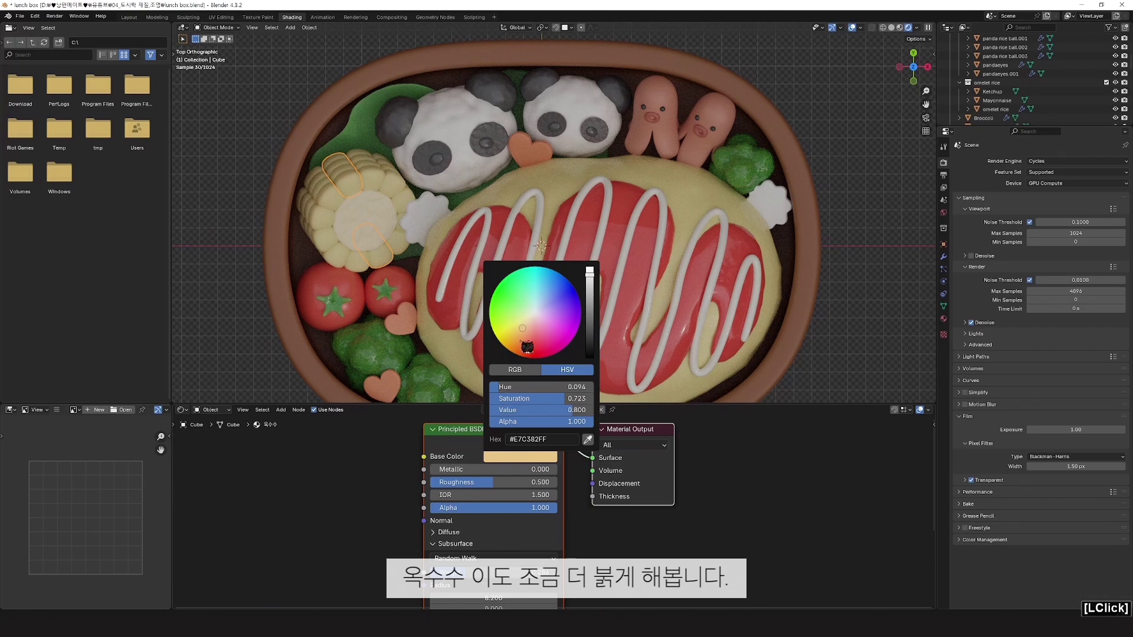
drag(522, 328, 523, 330)
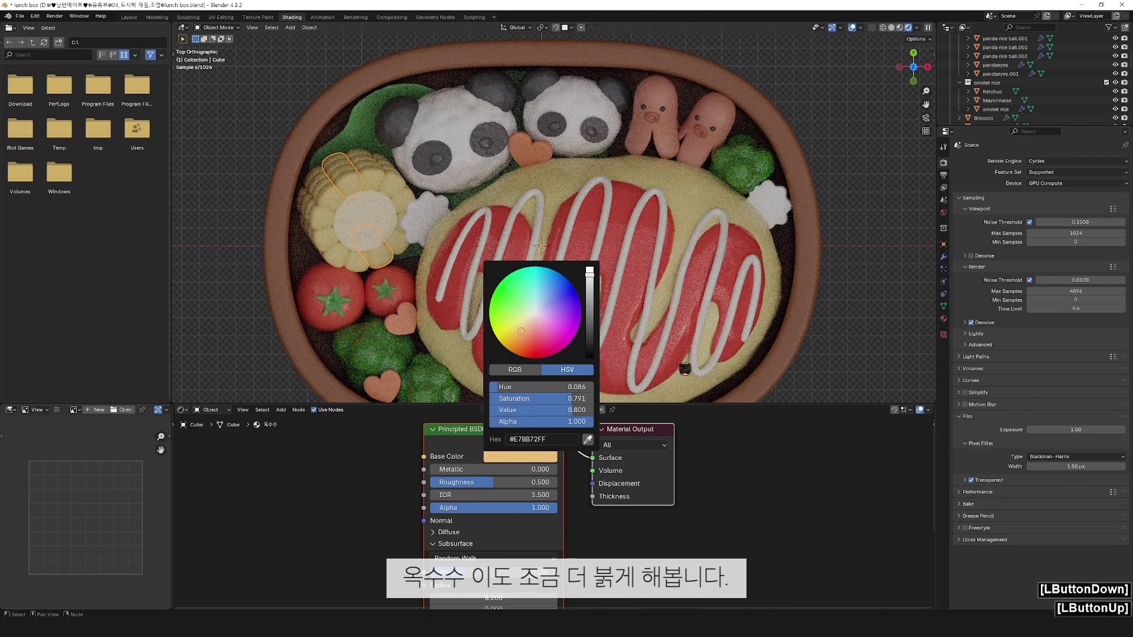
click(832, 369)
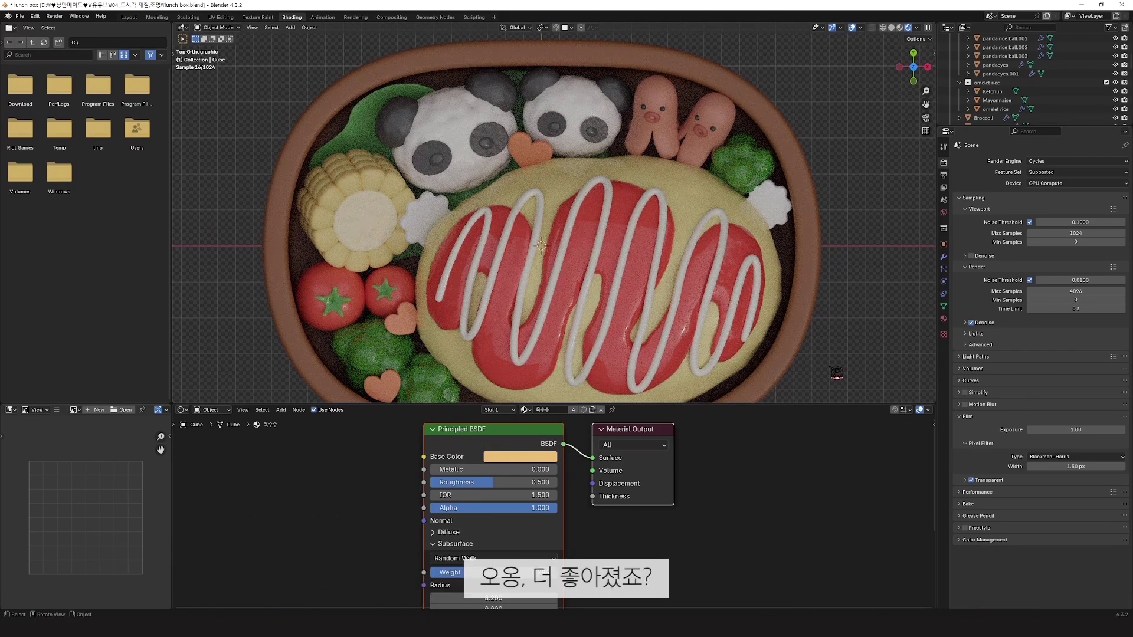
scroll(836, 373, down, 1)
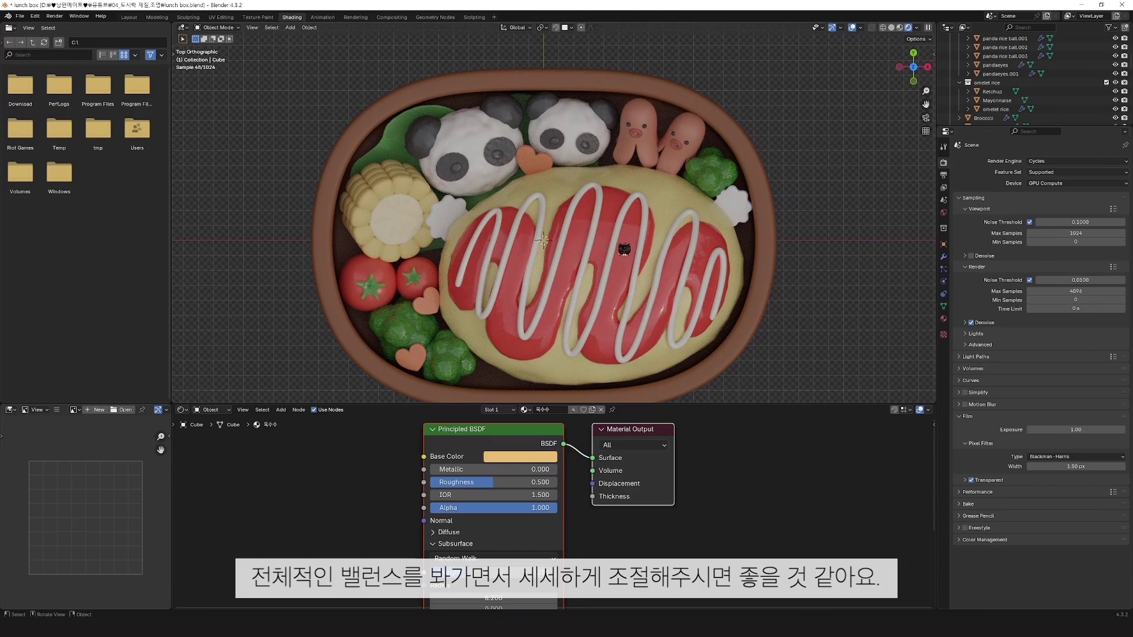
scroll(622, 248, up, 2)
scroll(622, 248, down, 1)
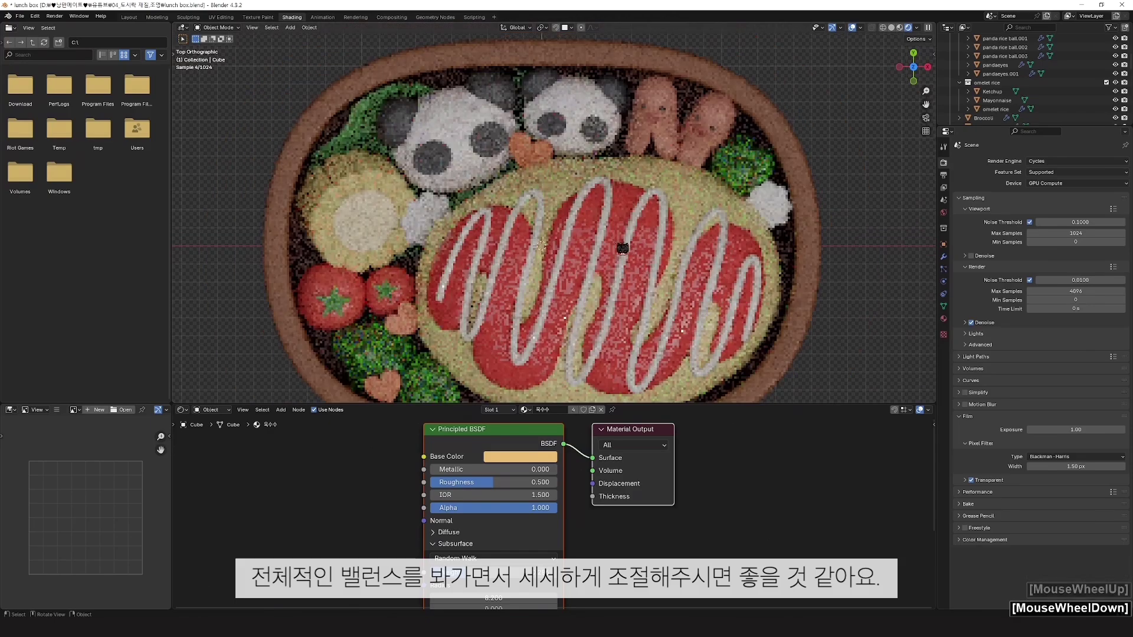
scroll(623, 248, down, 1)
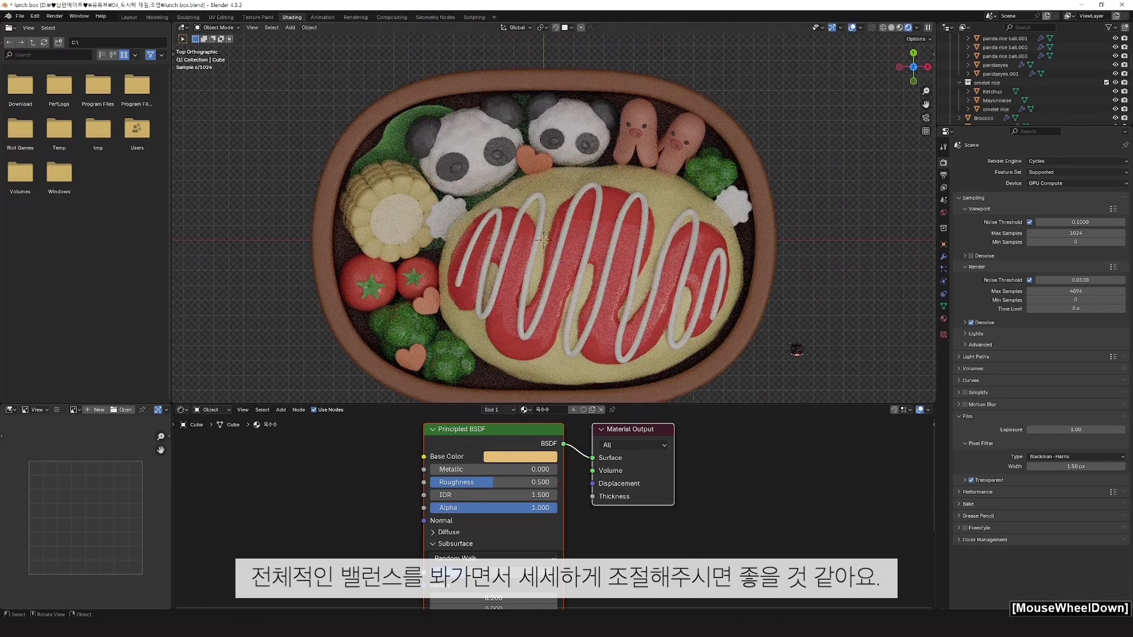
shift+middle_drag(796, 350, 794, 331)
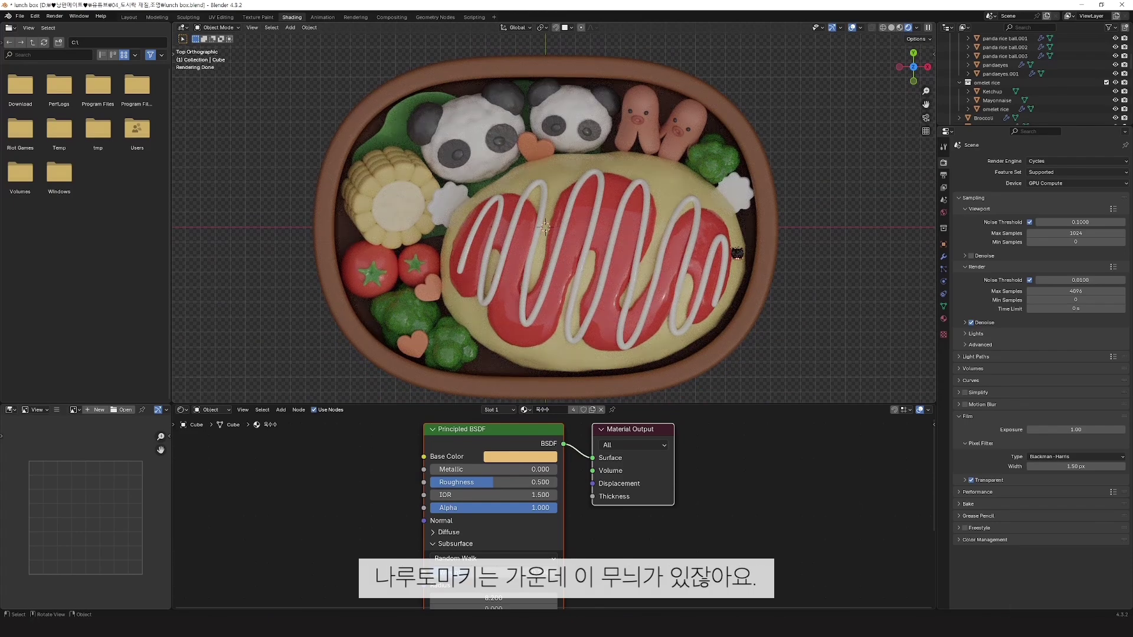
scroll(737, 254, down, 1)
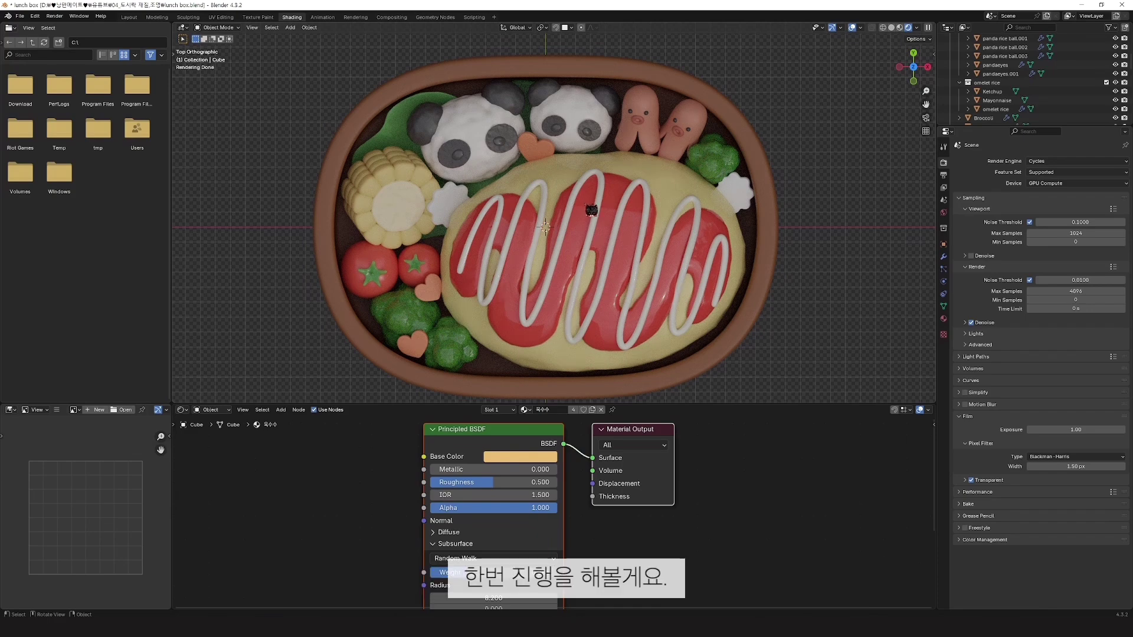
Step: In the Layout workspace, switch to solid shading and open the narutomaki beside the broccoli in Edit Mode
click(128, 16)
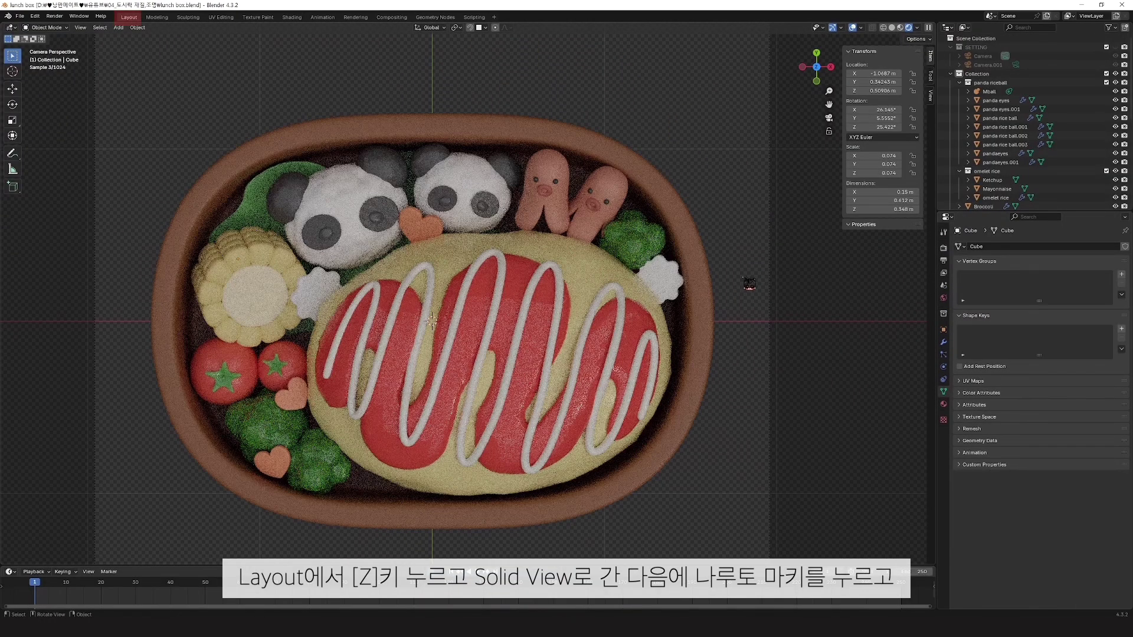
key(z)
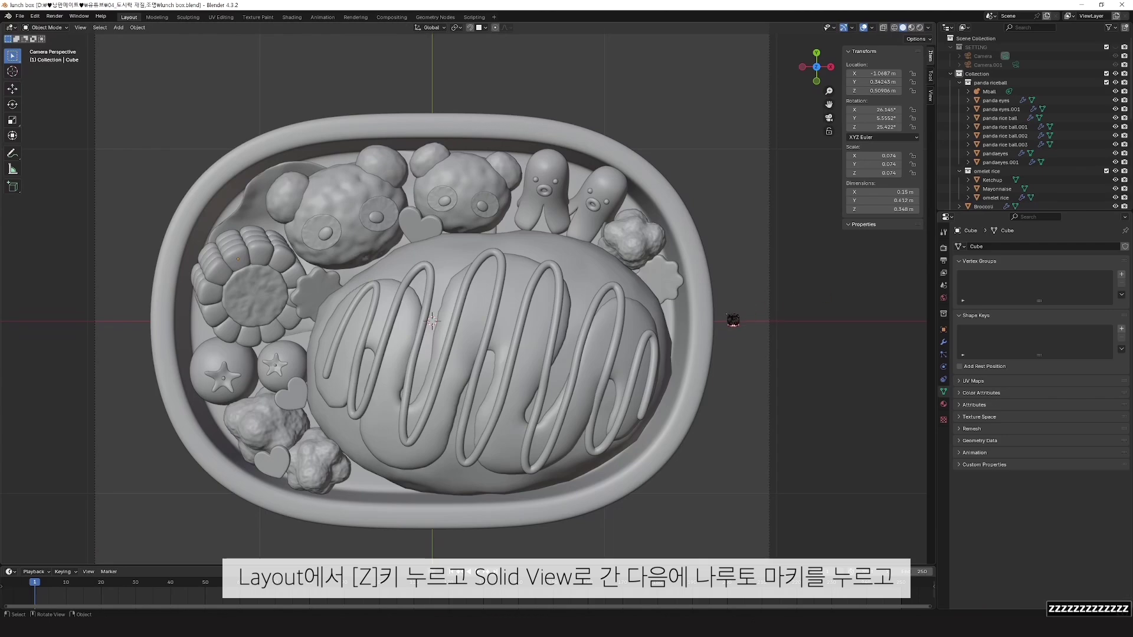
click(667, 288)
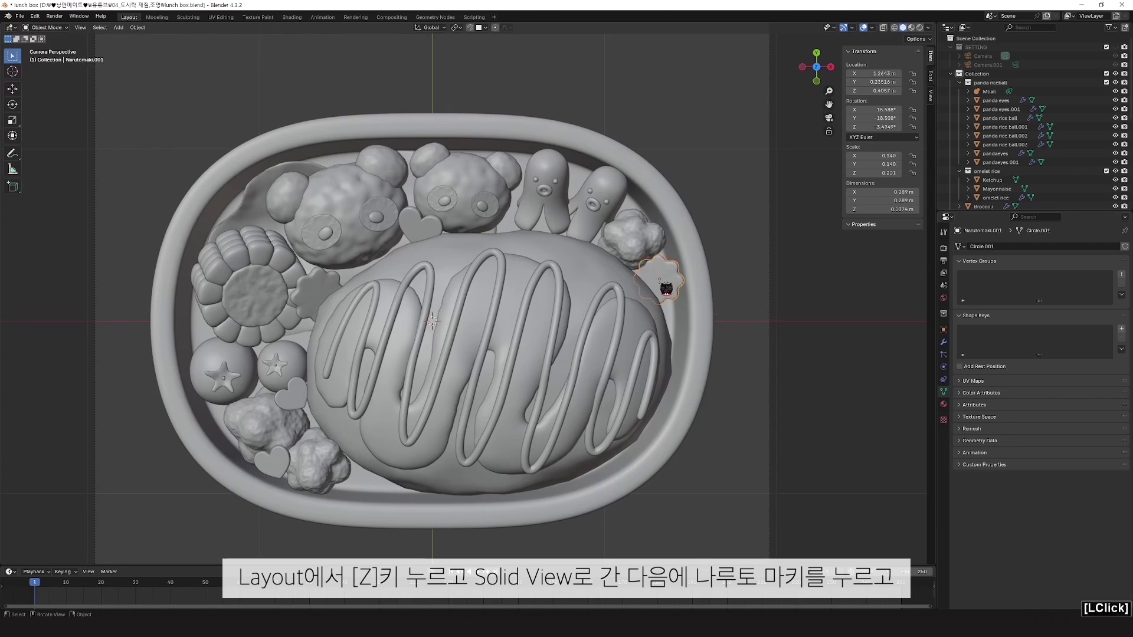
shift+middle_drag(726, 348, 462, 362)
scroll(608, 344, up, 5)
scroll(462, 362, down, 1)
key(Tab)
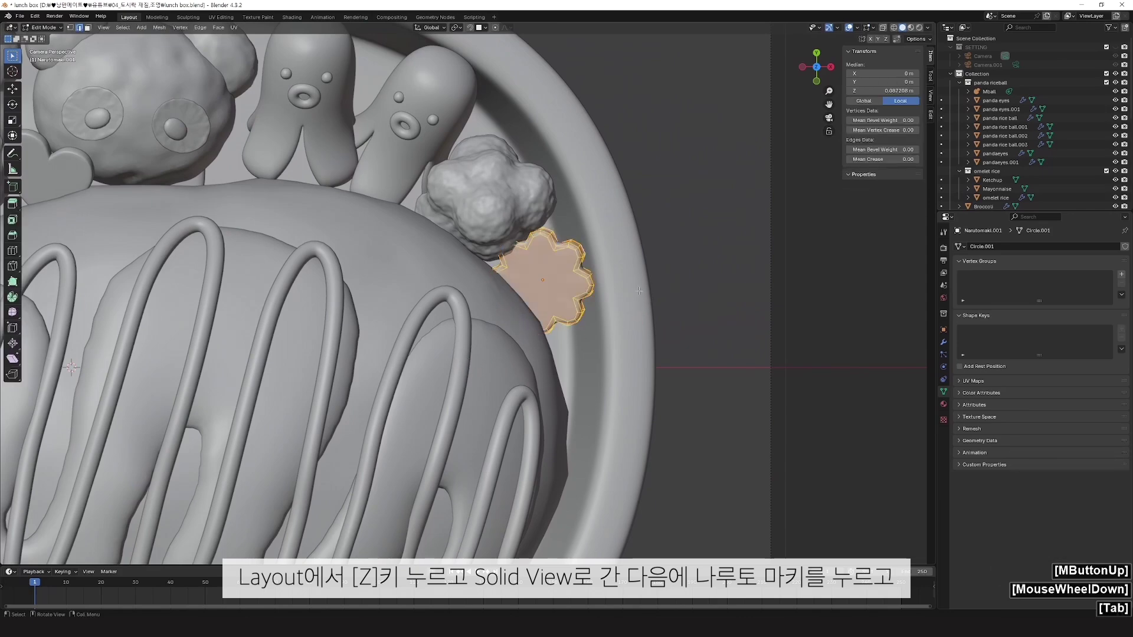
Step: Select the upper and lower outer edge loops around the narutomaki's rim and mark them as seams
scroll(639, 291, up, 2)
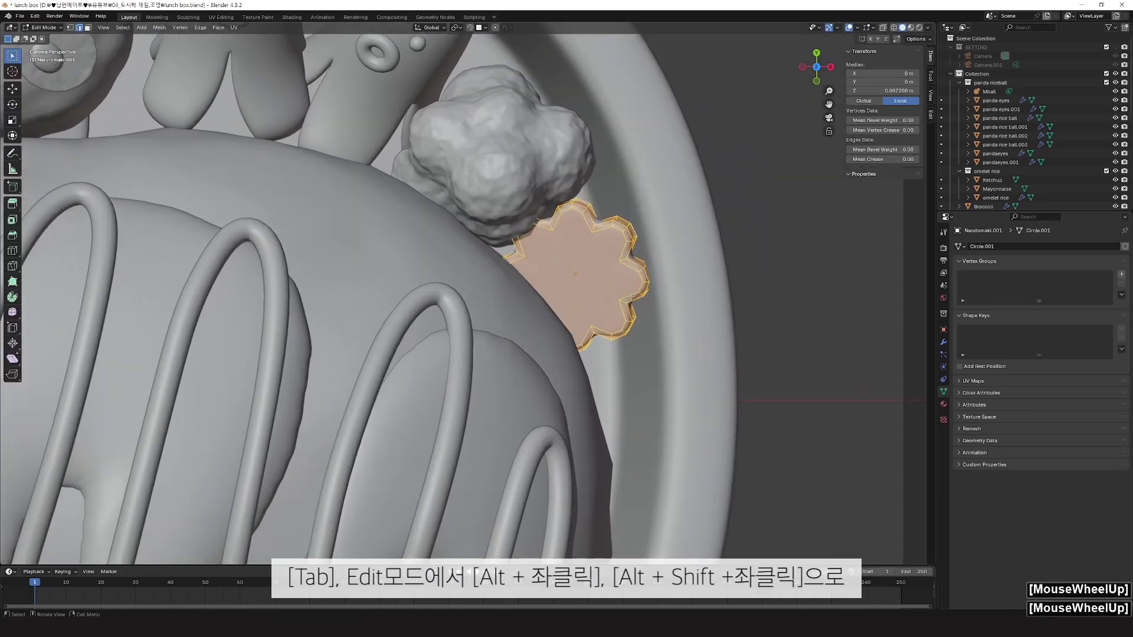
click(664, 301)
middle_drag(661, 319, 626, 277)
alt+click(533, 323)
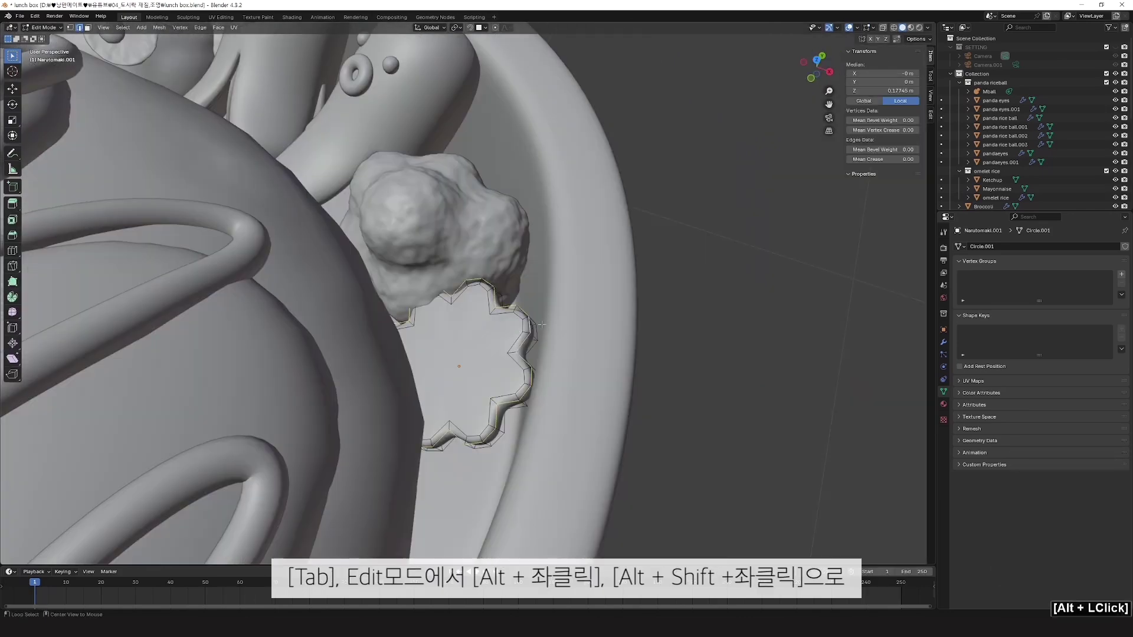
alt+shift+click(537, 331)
middle_drag(538, 333, 568, 354)
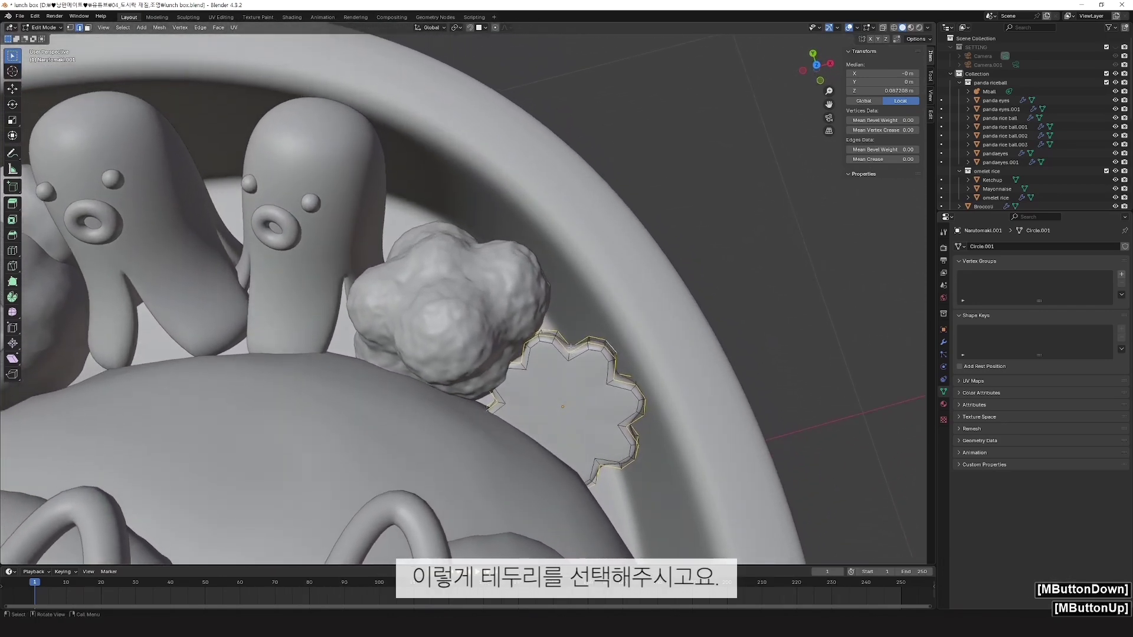
shift+click(643, 361)
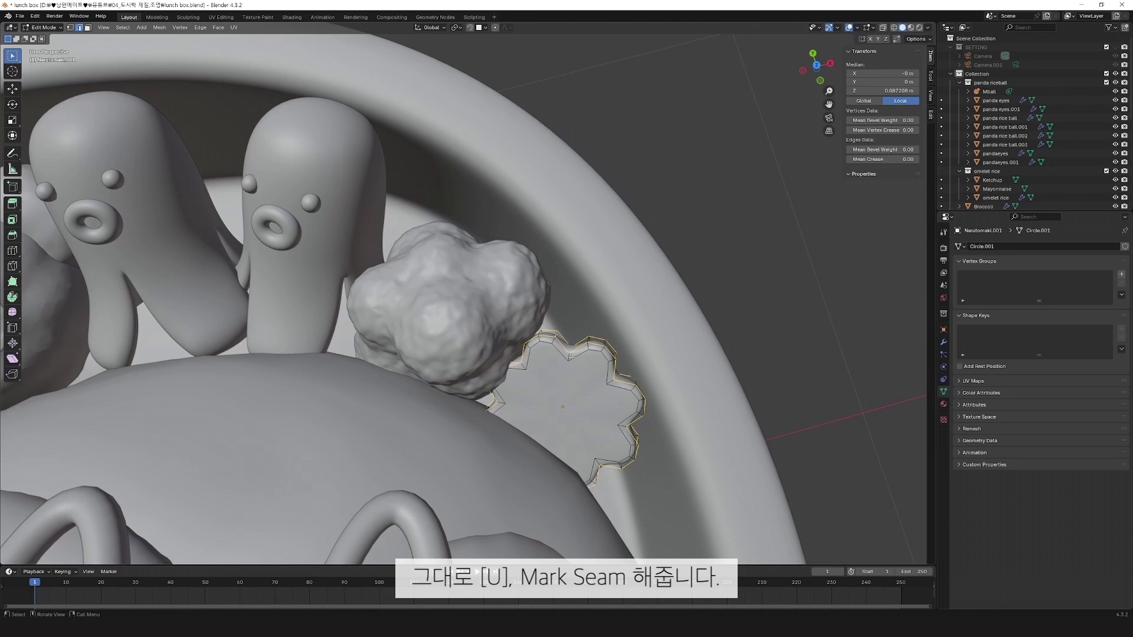
key(u)
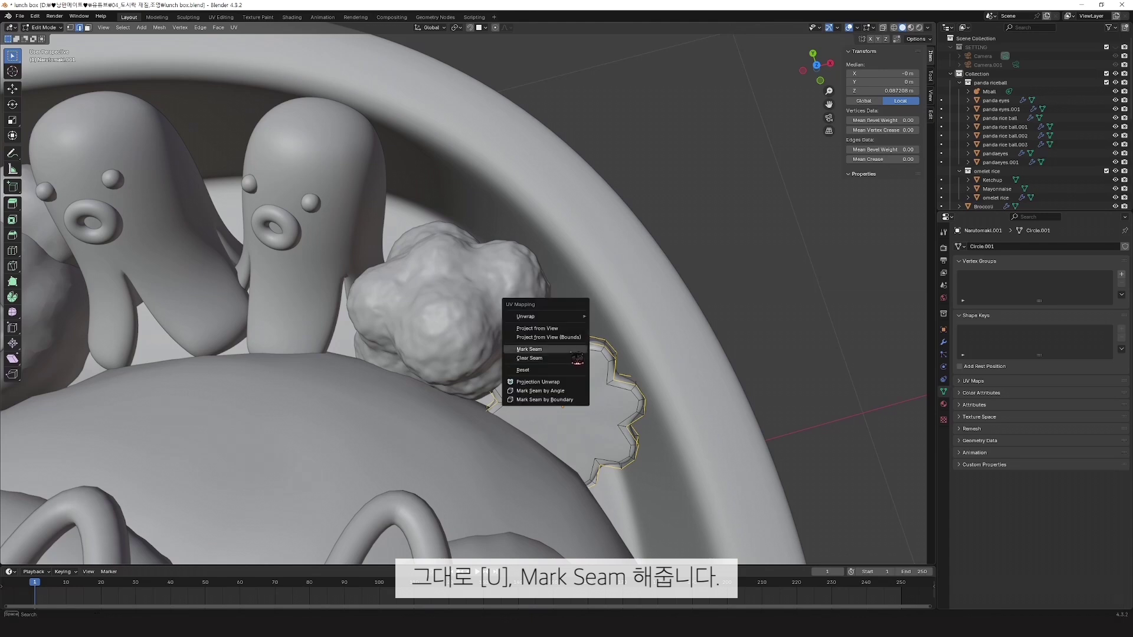
click(570, 350)
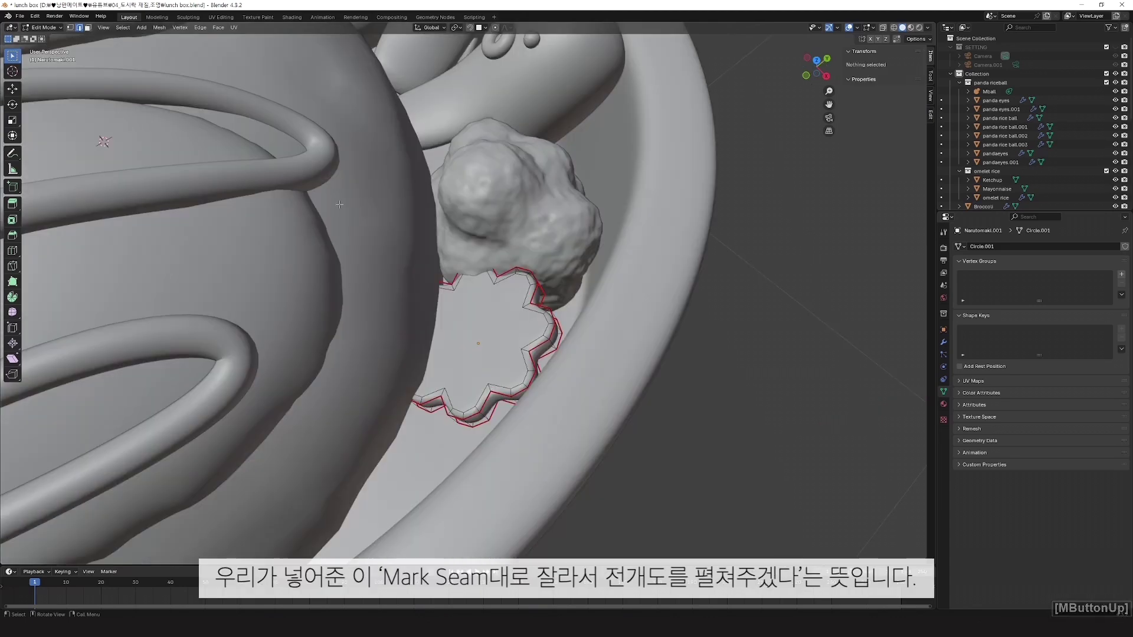
drag(340, 205, 630, 480)
click(560, 451)
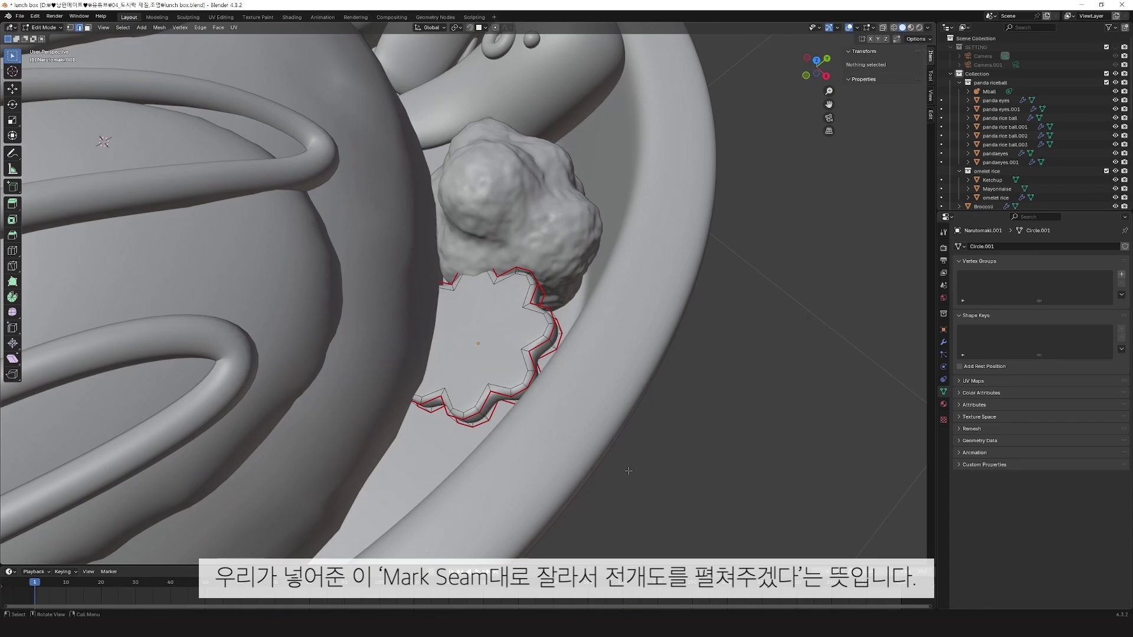
middle_drag(555, 457, 636, 470)
scroll(647, 468, down, 5)
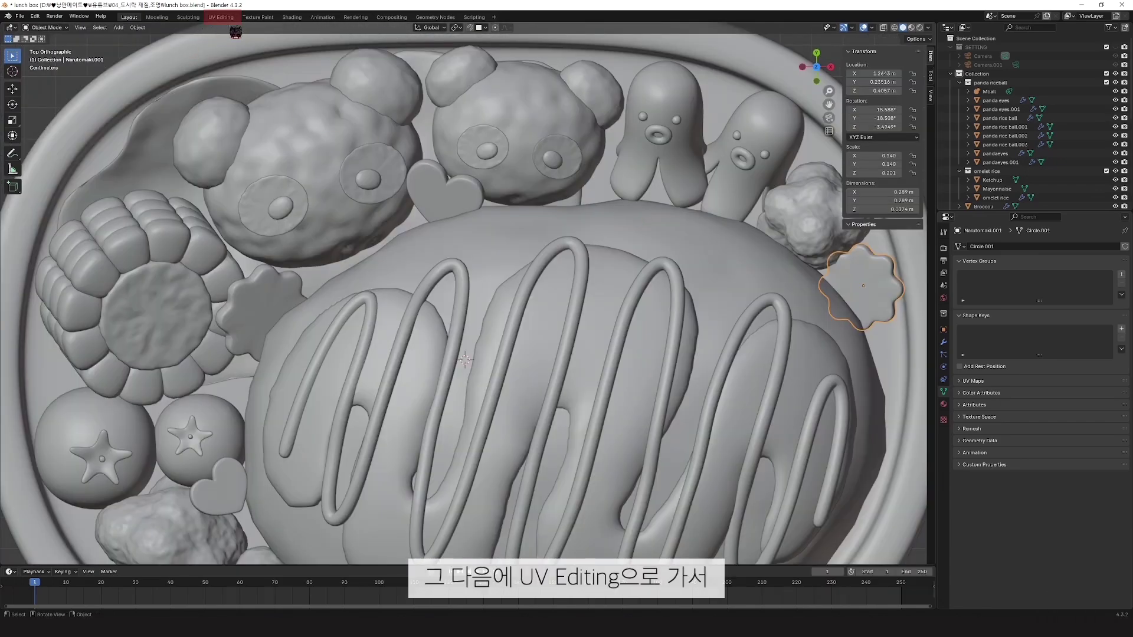
Step: In the UV Editing workspace, select the narutomaki's whole linked mesh and unwrap it with the Angle Based method
click(231, 18)
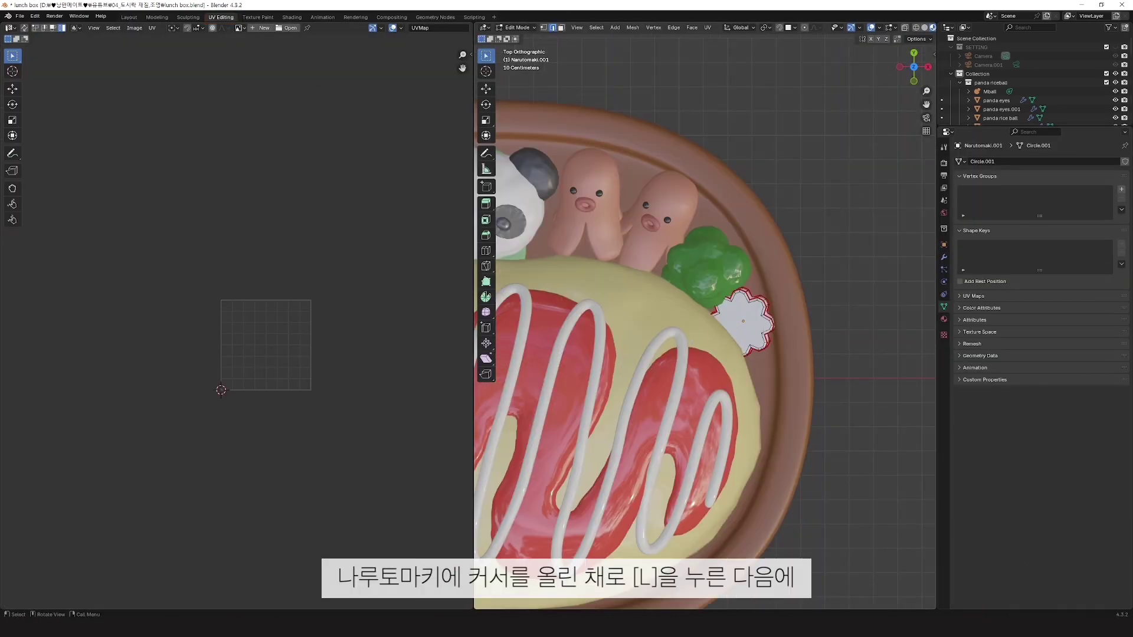
key(l)
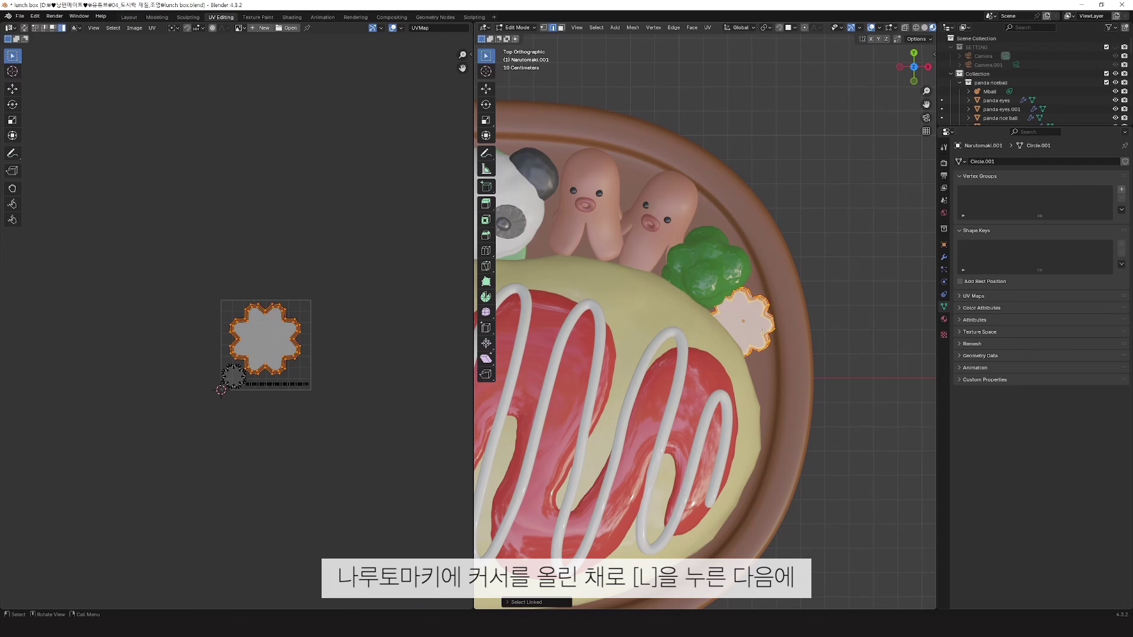
scroll(392, 392, up, 4)
drag(55, 165, 418, 543)
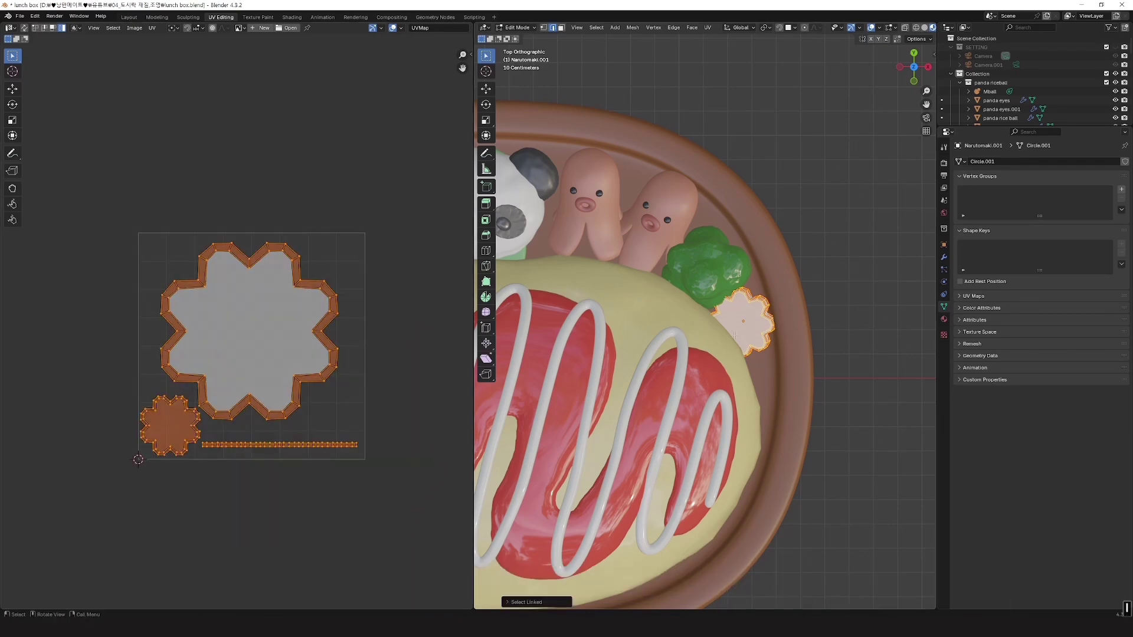
key(u)
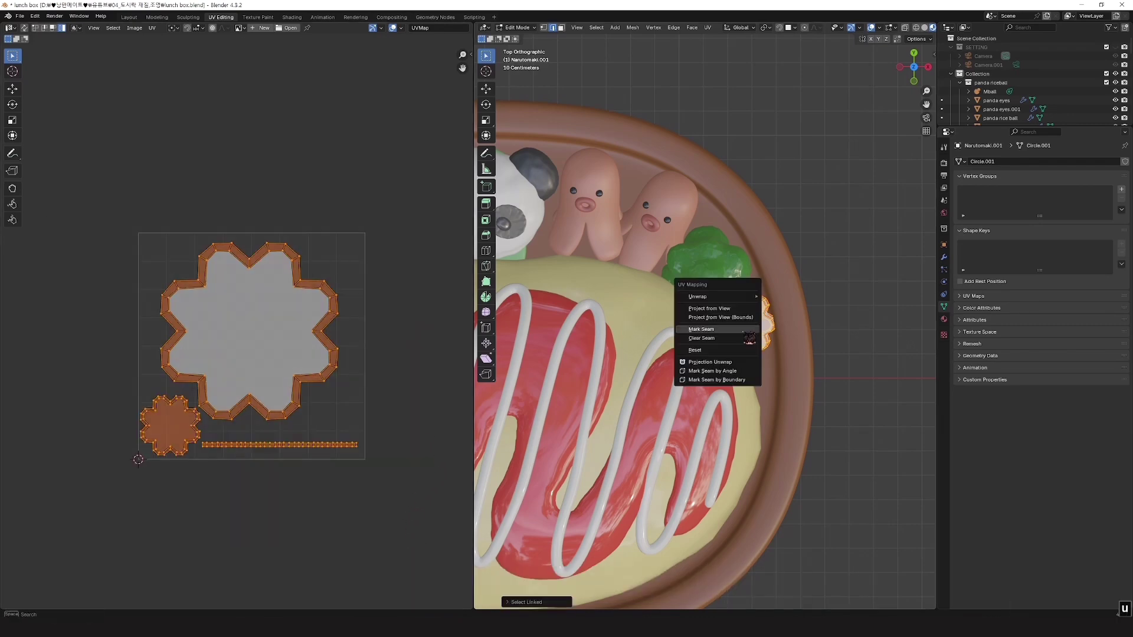
click(736, 301)
click(797, 296)
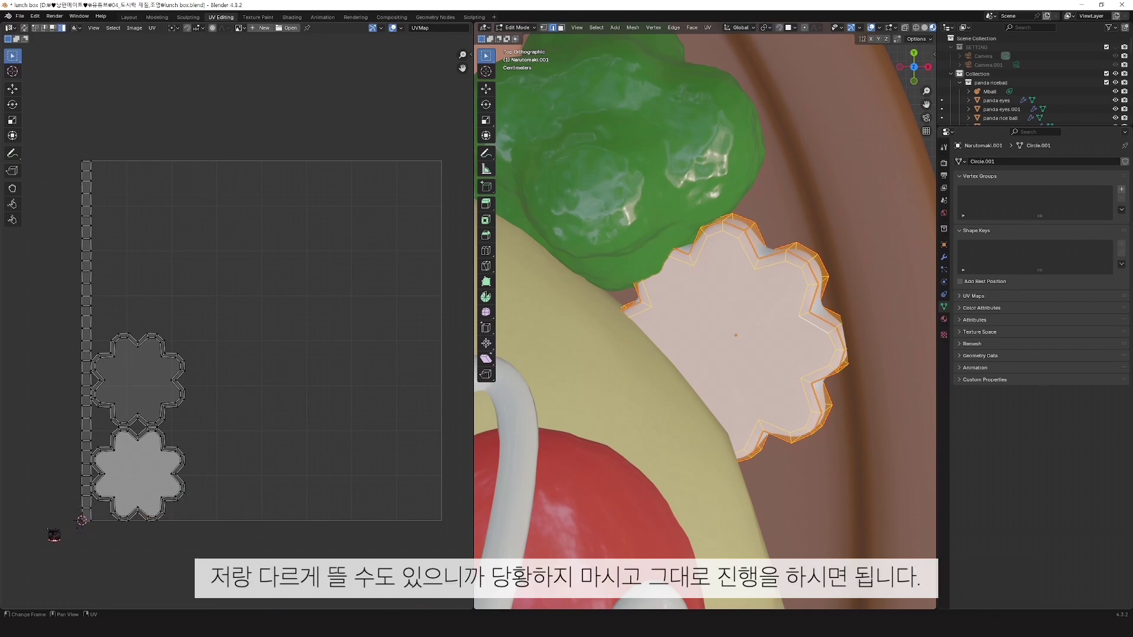
Step: Clear the selection, reselect the narutomaki's linked mesh and repeat the Angle Based unwrap
key(alt+a)
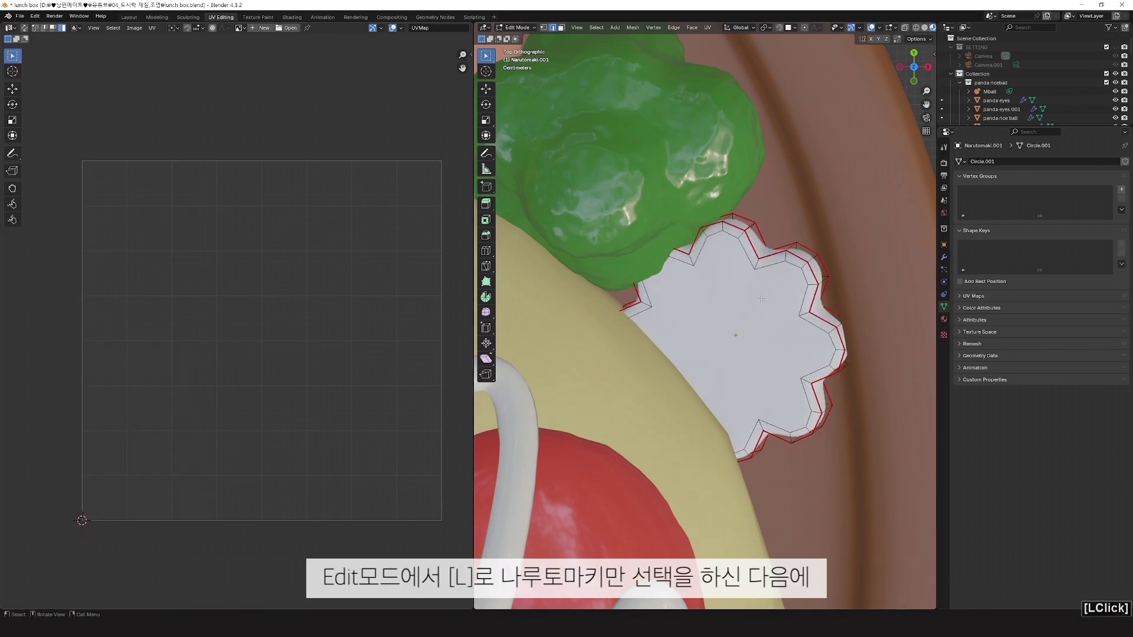
key(l)
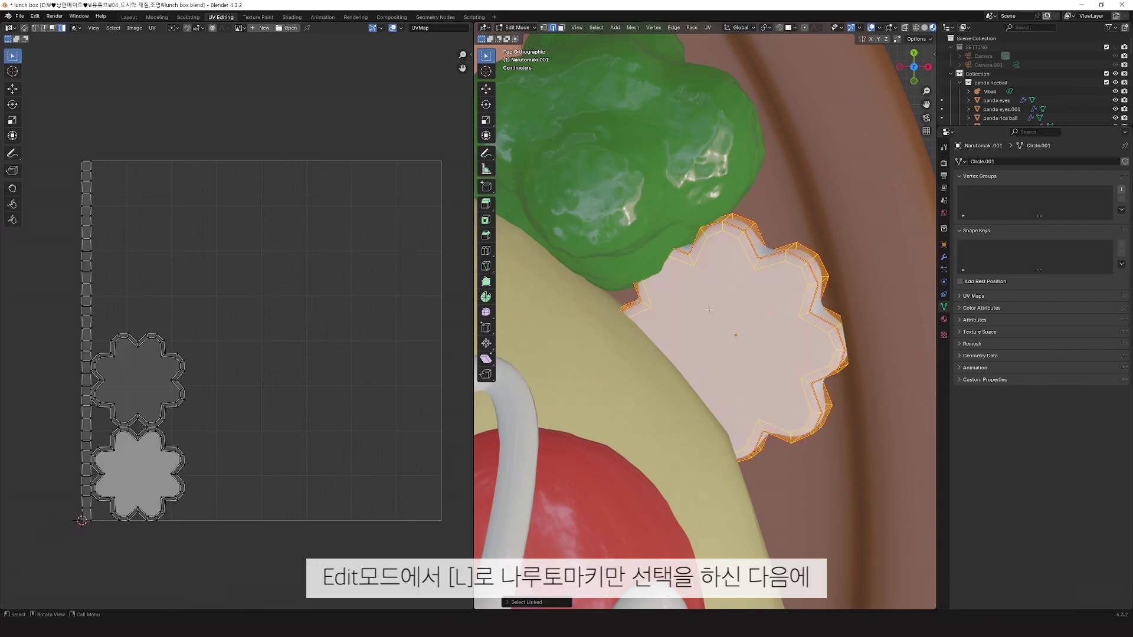
key(u)
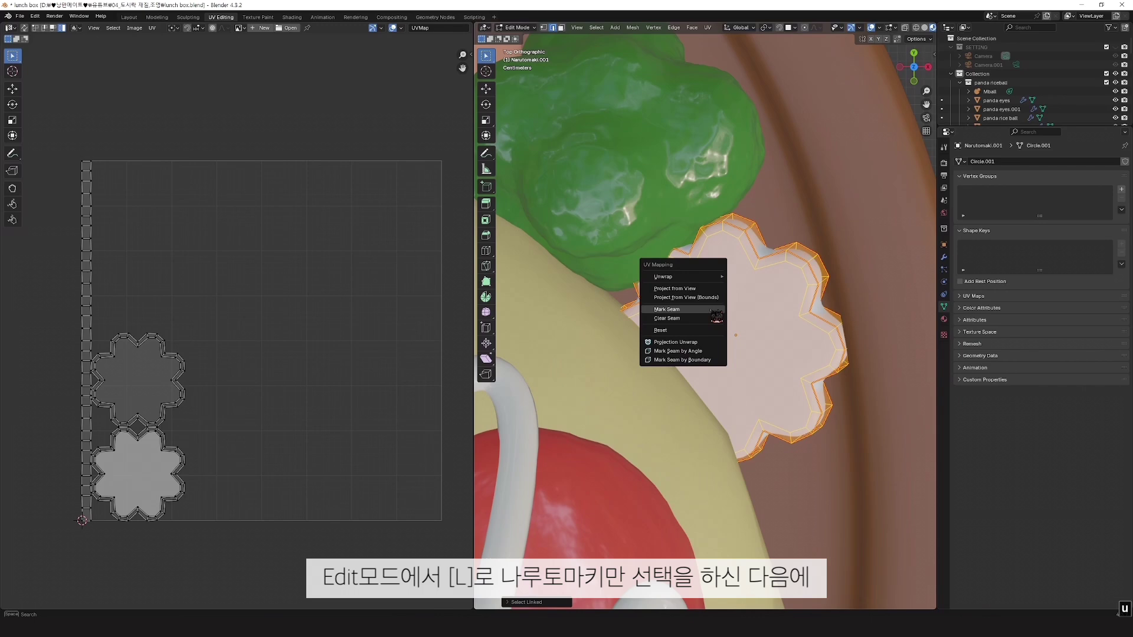
mouse_move(722, 285)
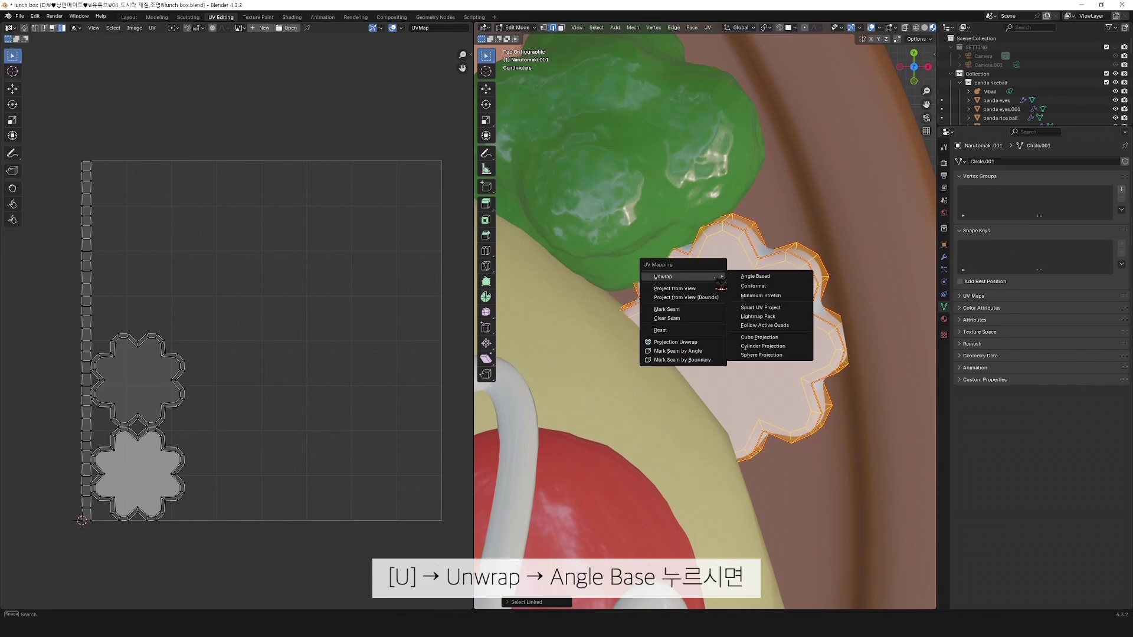
click(764, 276)
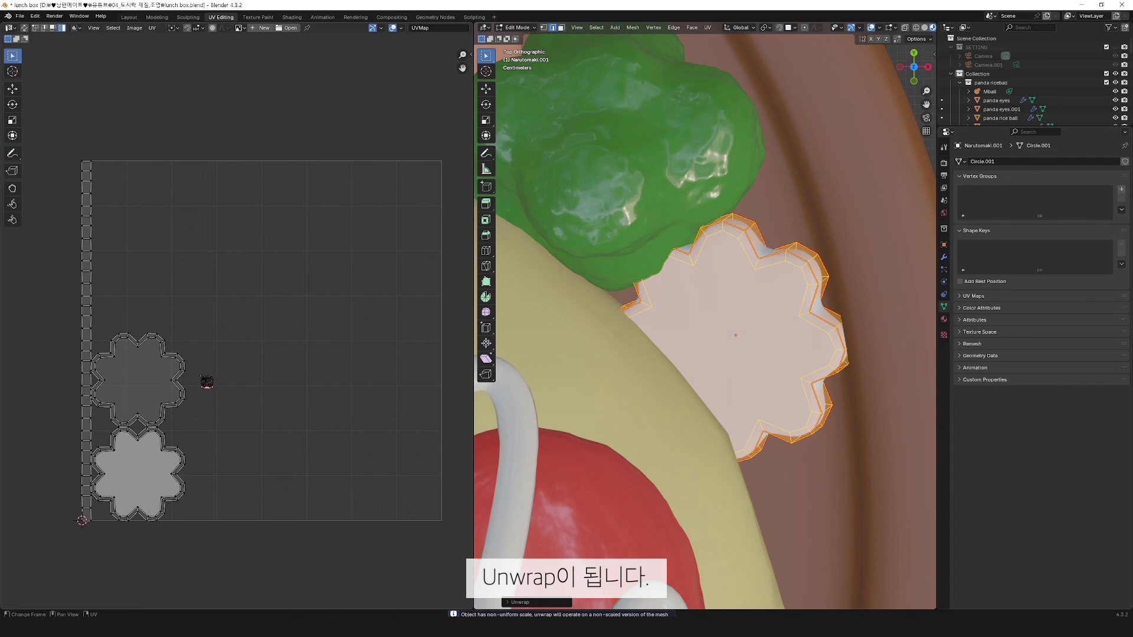
Step: Move the lower flower-shaped UV island to near the center of the UV square and deselect it
key(l)
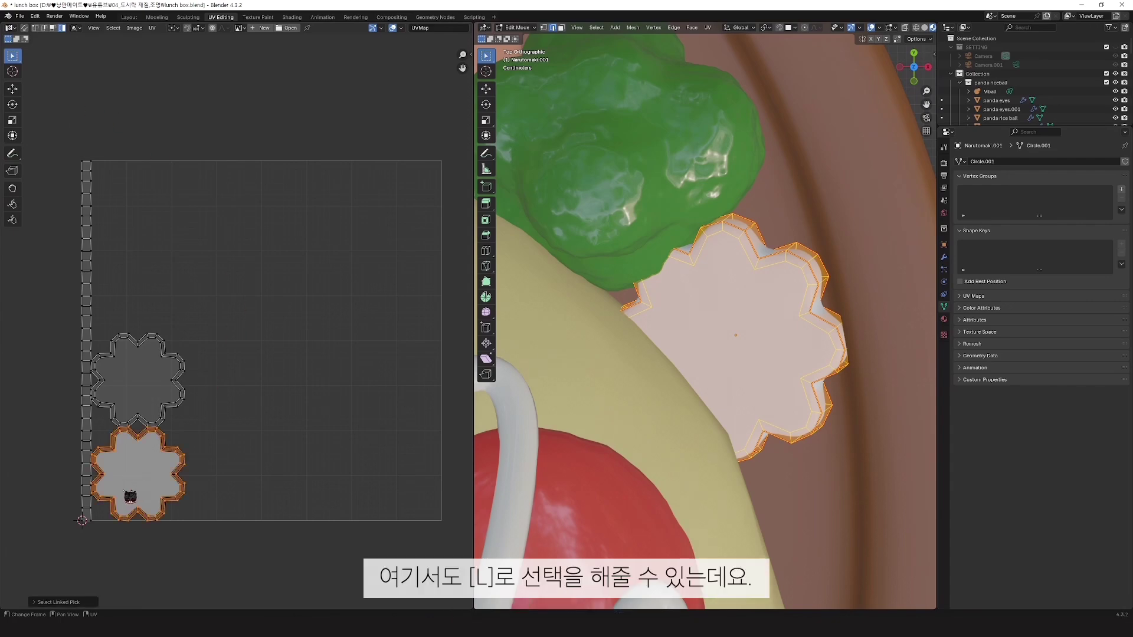
key(g)
click(263, 309)
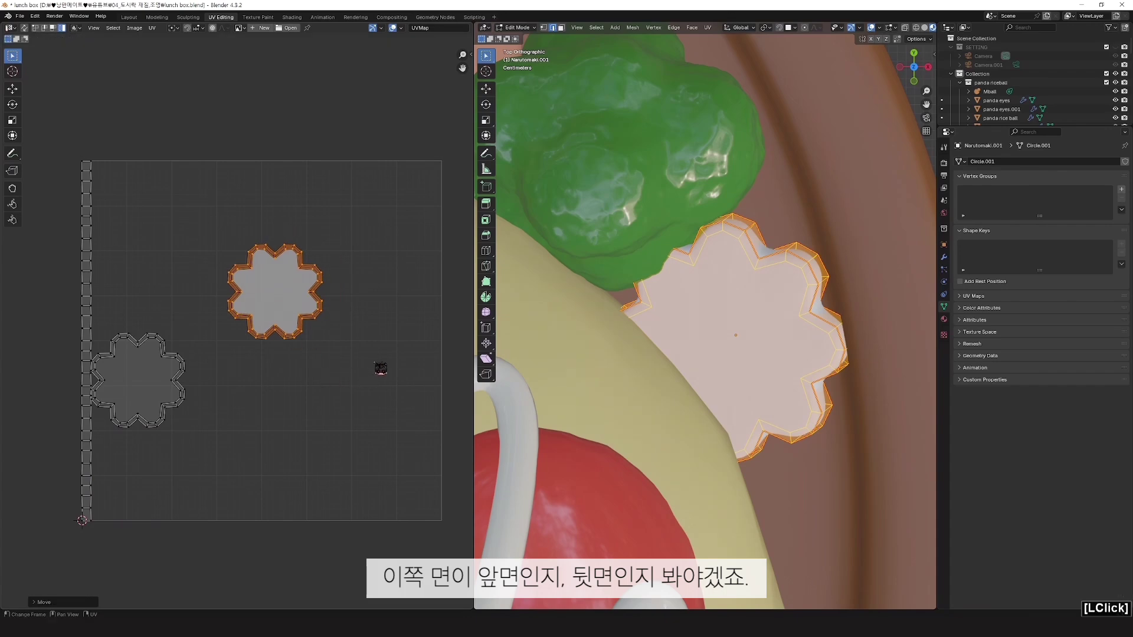
click(375, 366)
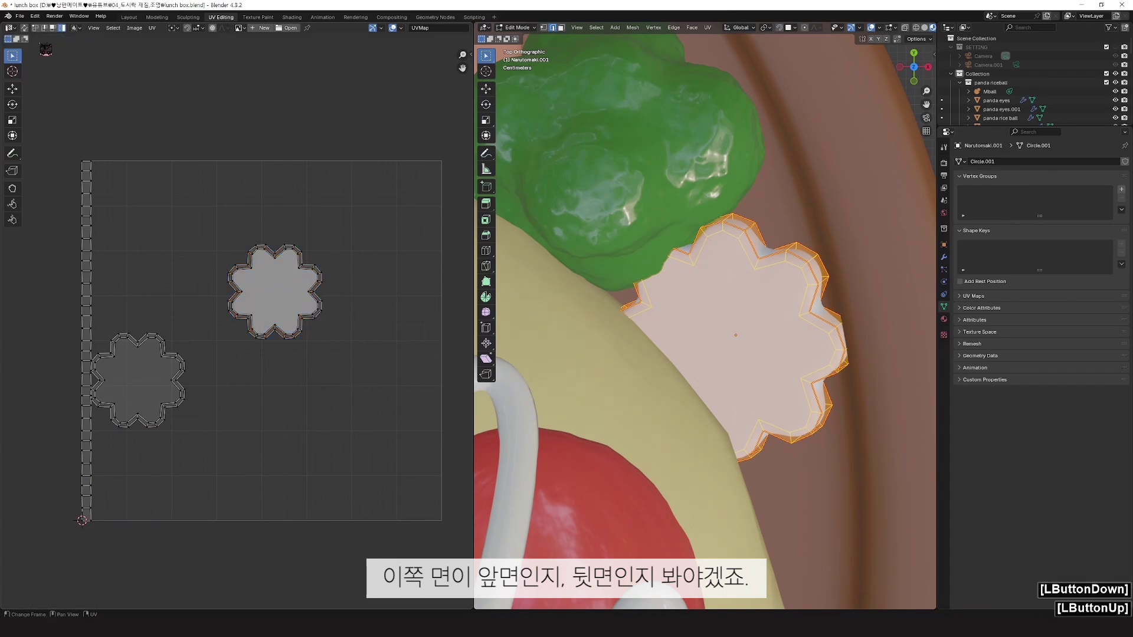
Step: Turn on UV Sync Selection and select the centered flower island to check which face it covers
click(25, 29)
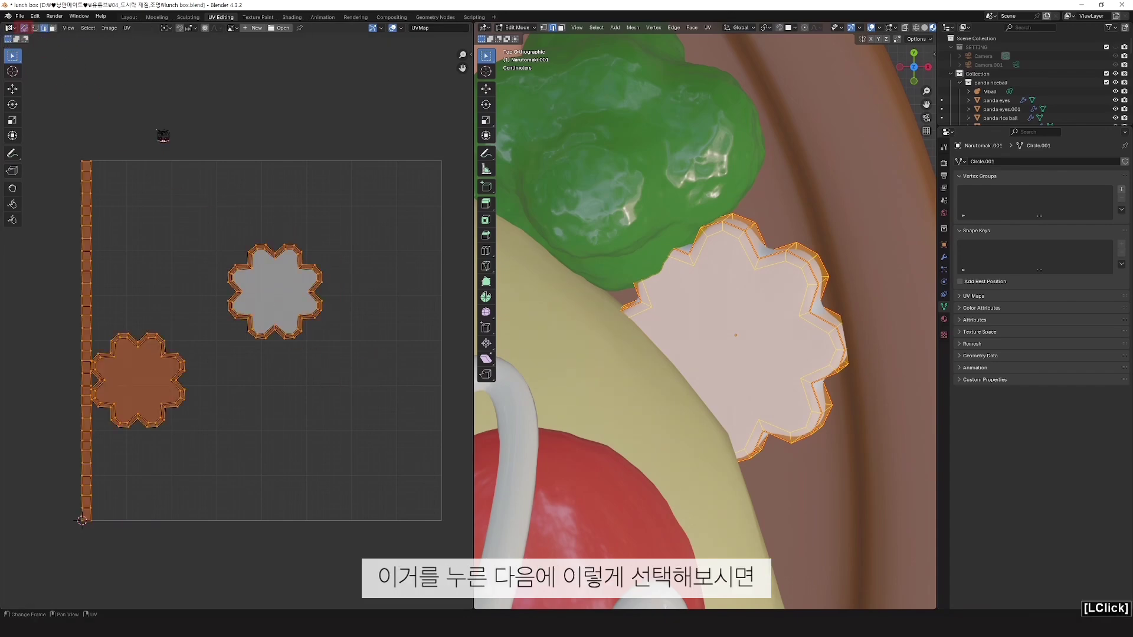
click(366, 328)
drag(378, 373, 190, 213)
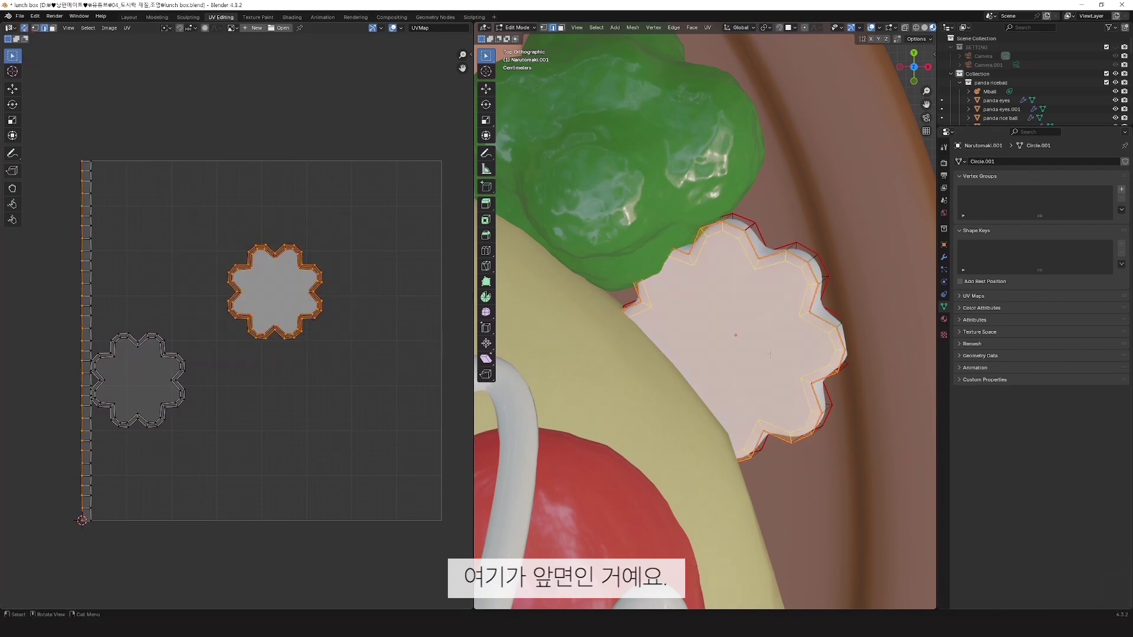
Step: Toggle UV Sync Selection off and on, then deselect the mesh and select only the centered flower island
click(24, 28)
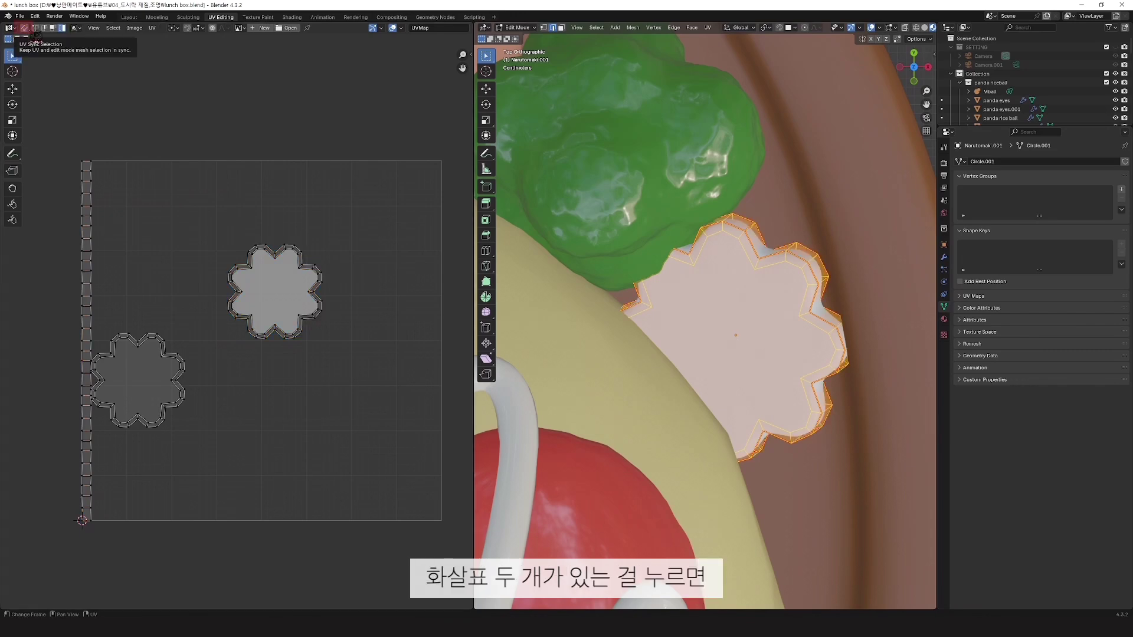
click(25, 28)
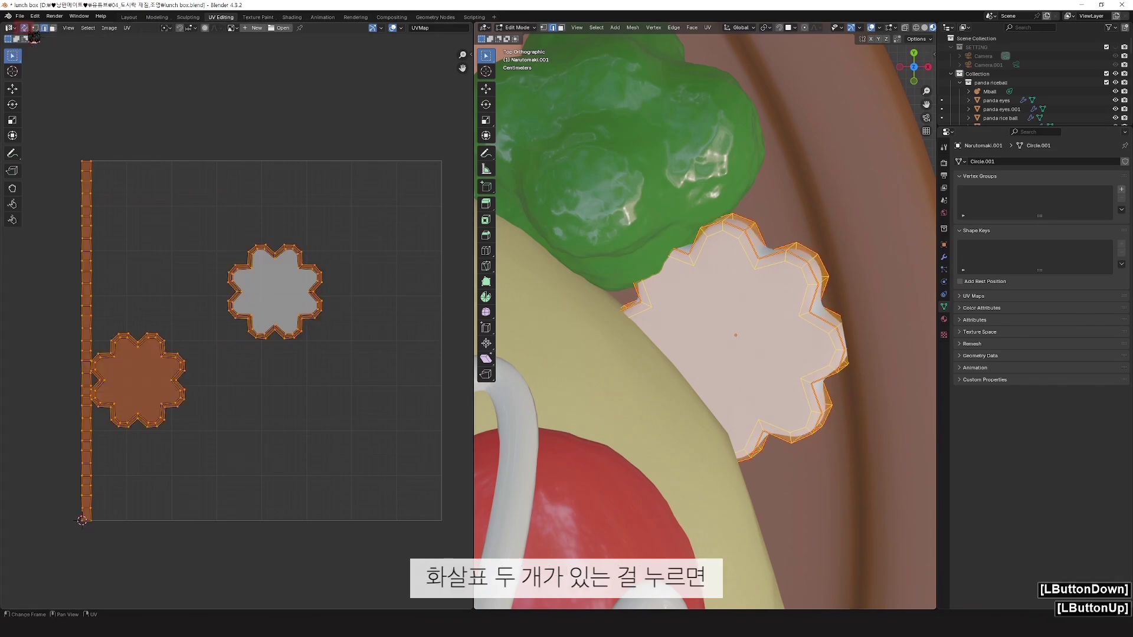
click(761, 341)
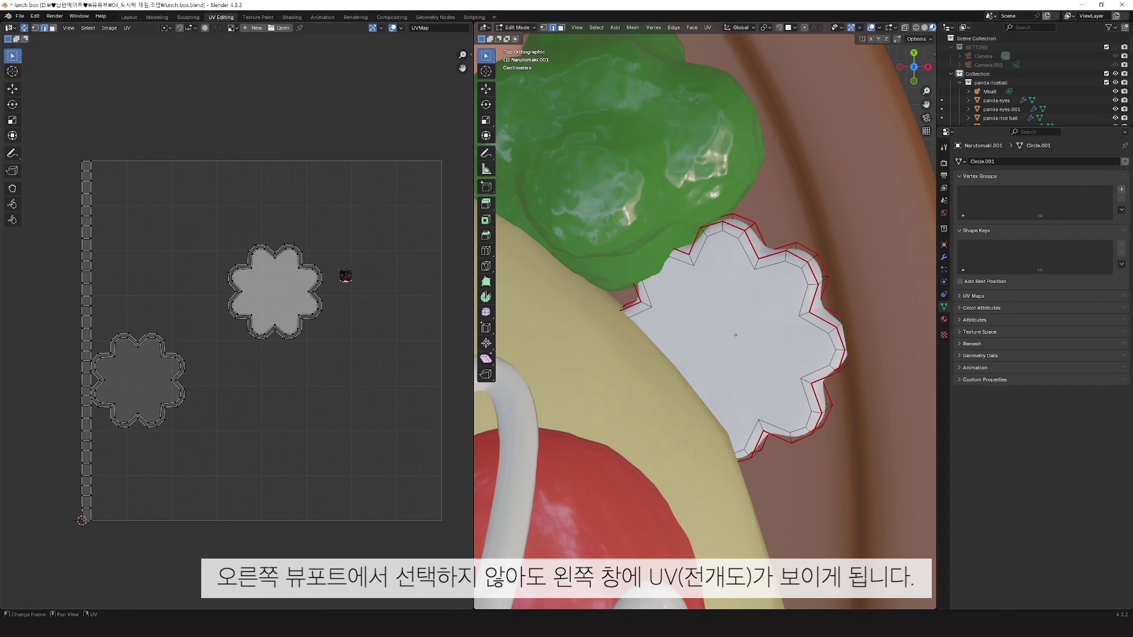
drag(196, 190, 374, 373)
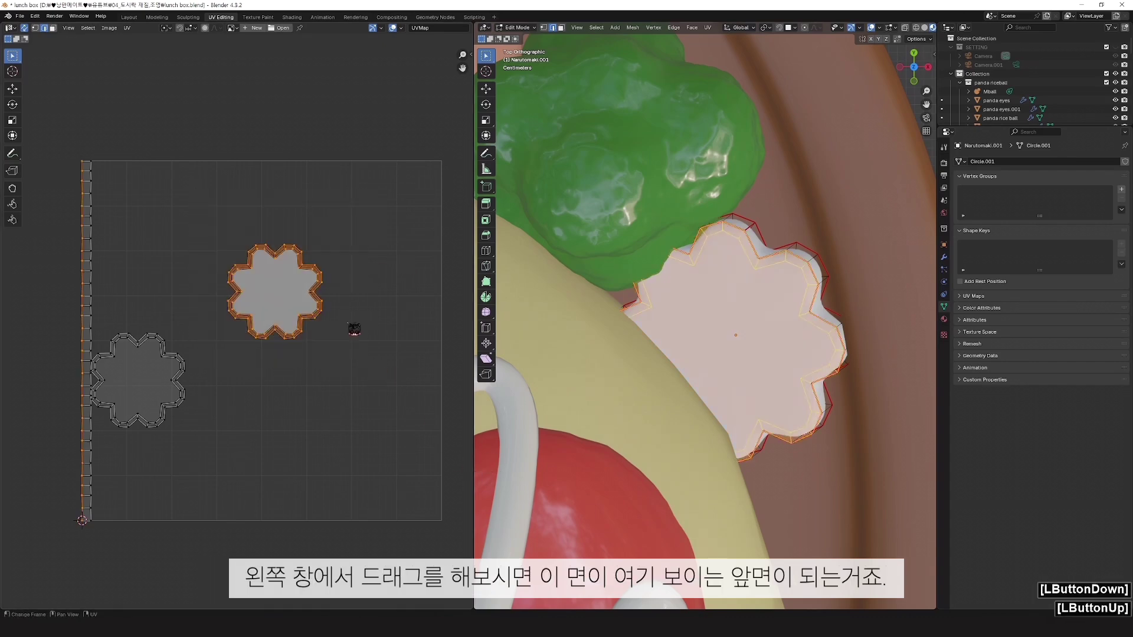
drag(228, 224, 356, 358)
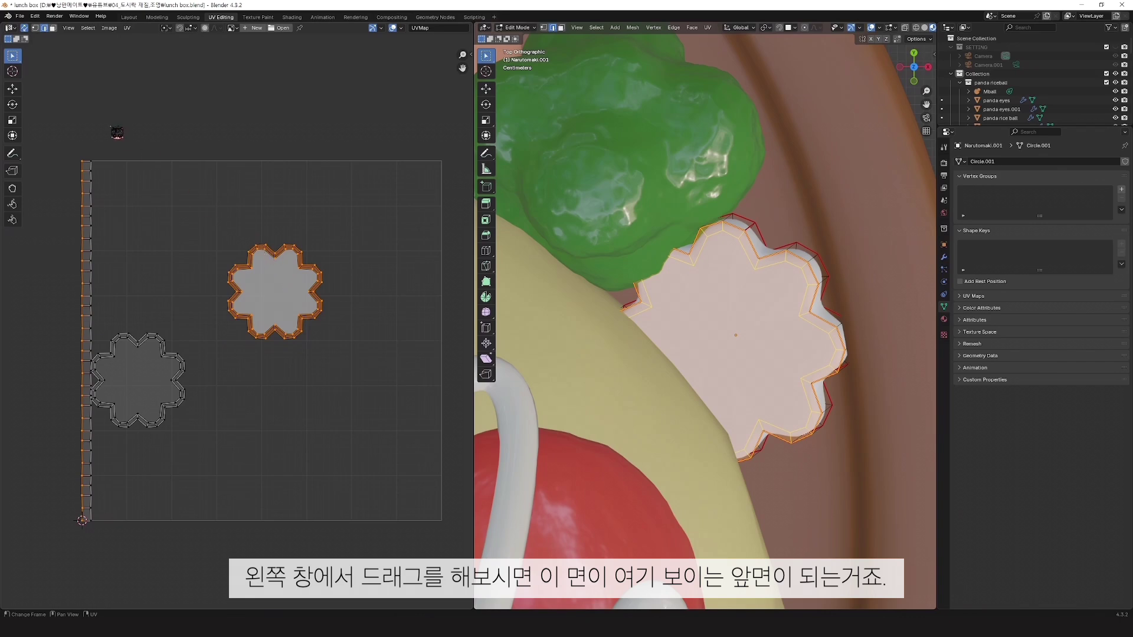
Step: Switch the UV selection mode through vertex, edge and face, ending in face selection
click(36, 29)
click(44, 29)
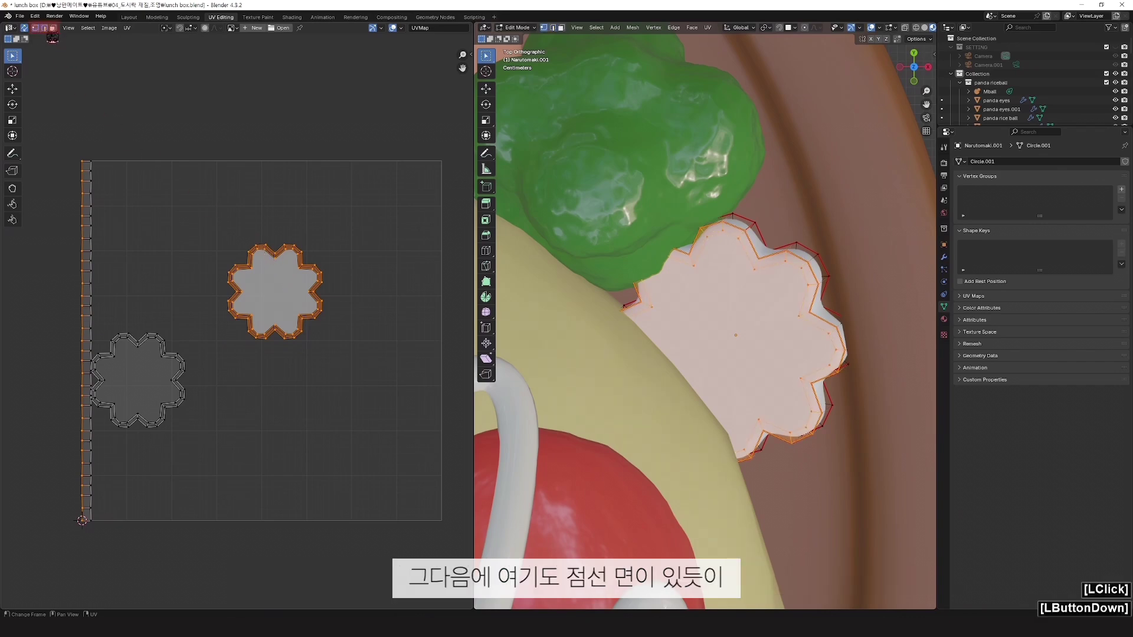
click(53, 28)
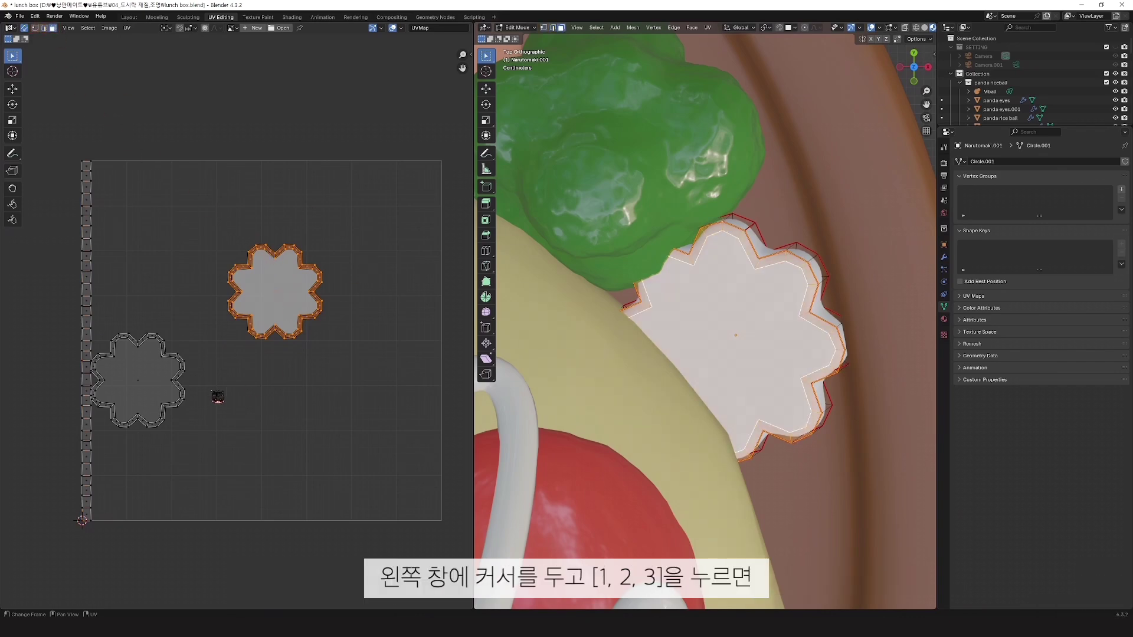
key(1)
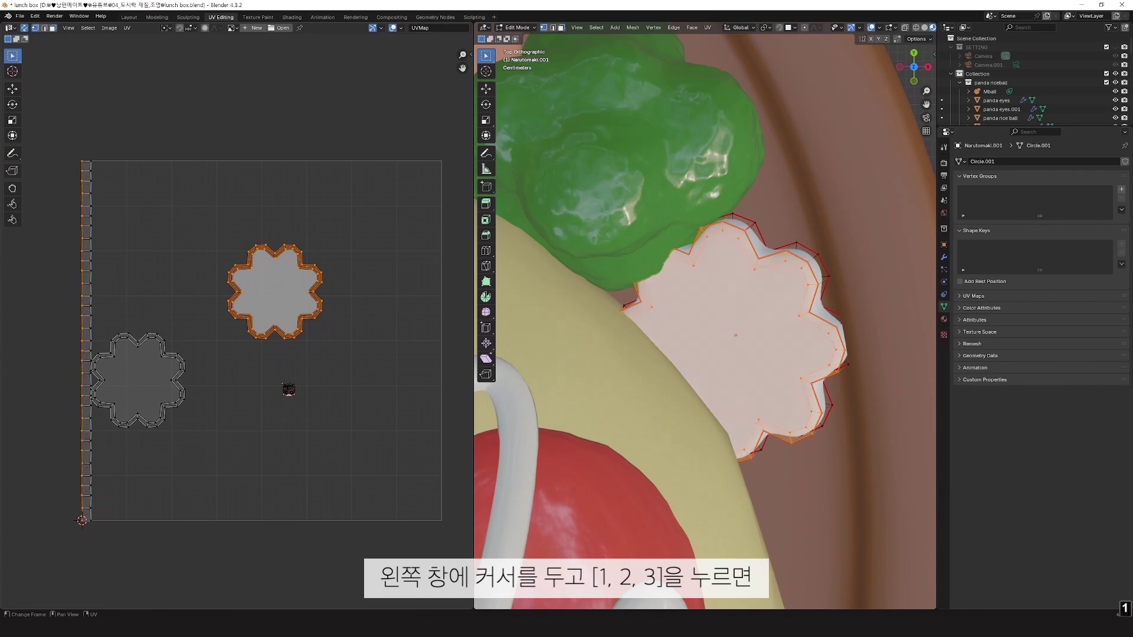
key(2)
key(3)
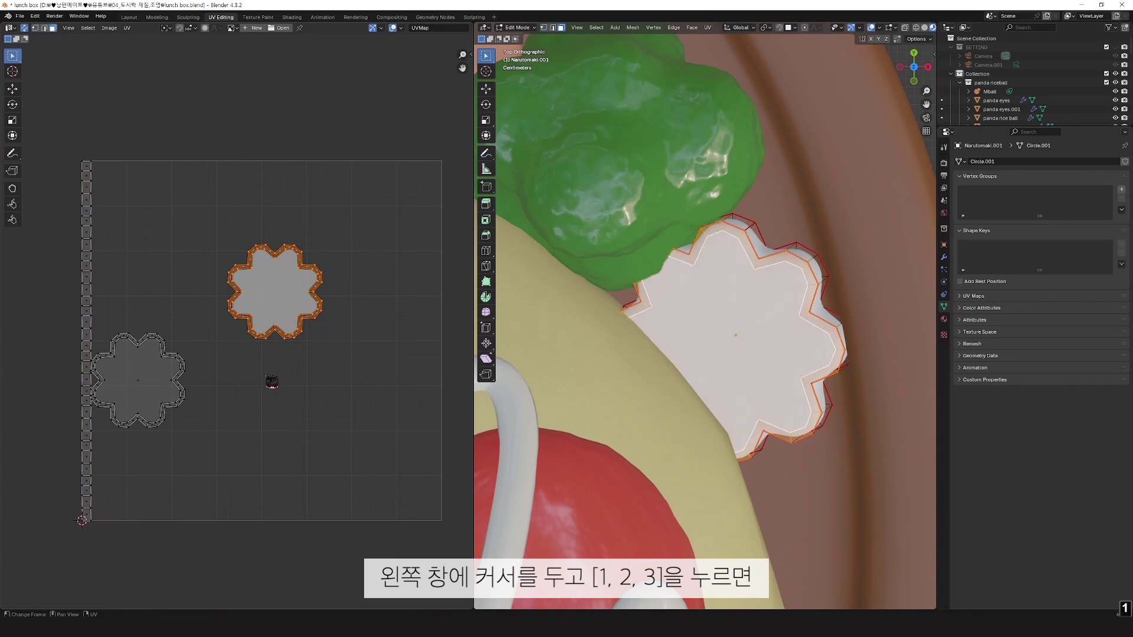
key(1)
key(3)
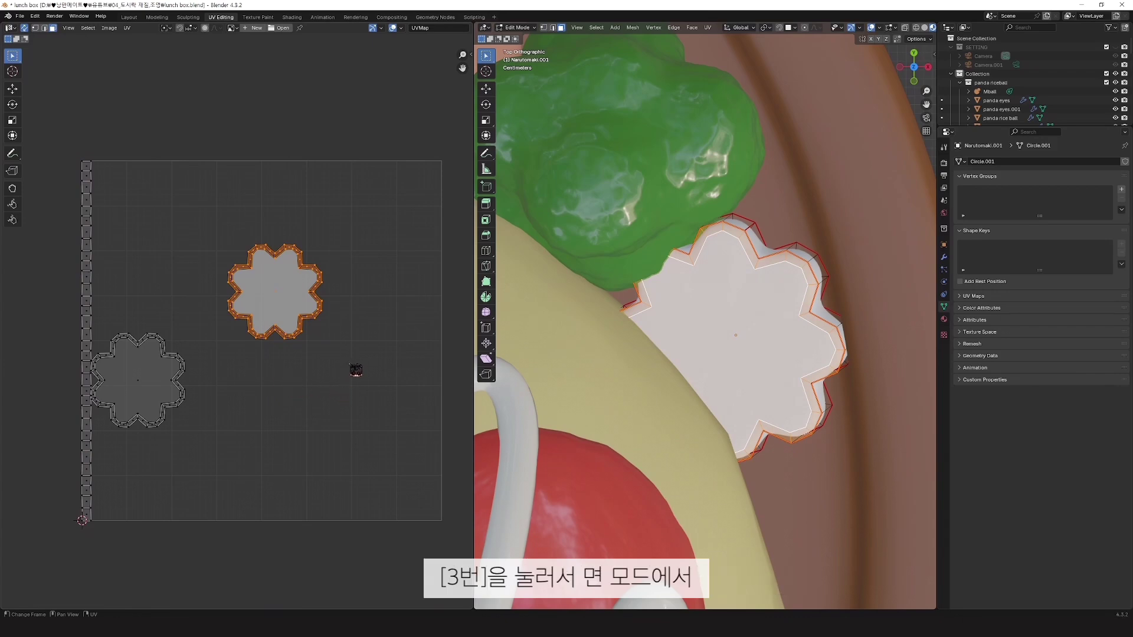
Step: Select the front-face flower island, enlarge it to about 2.5 times its size and shift it slightly right within the UV square
drag(348, 370, 208, 211)
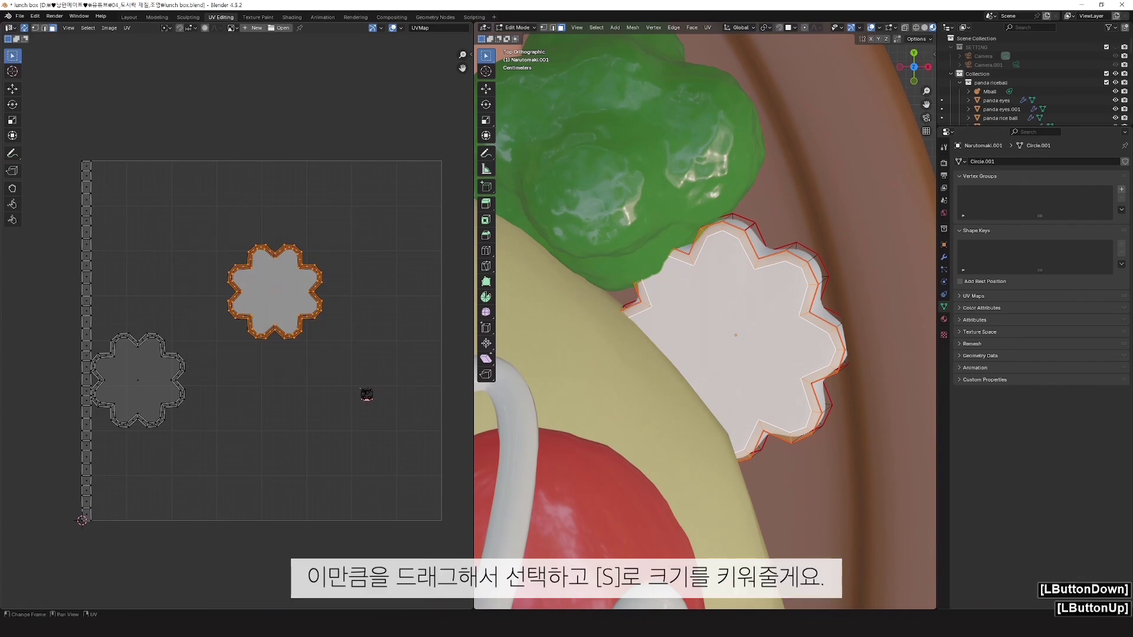
key(s)
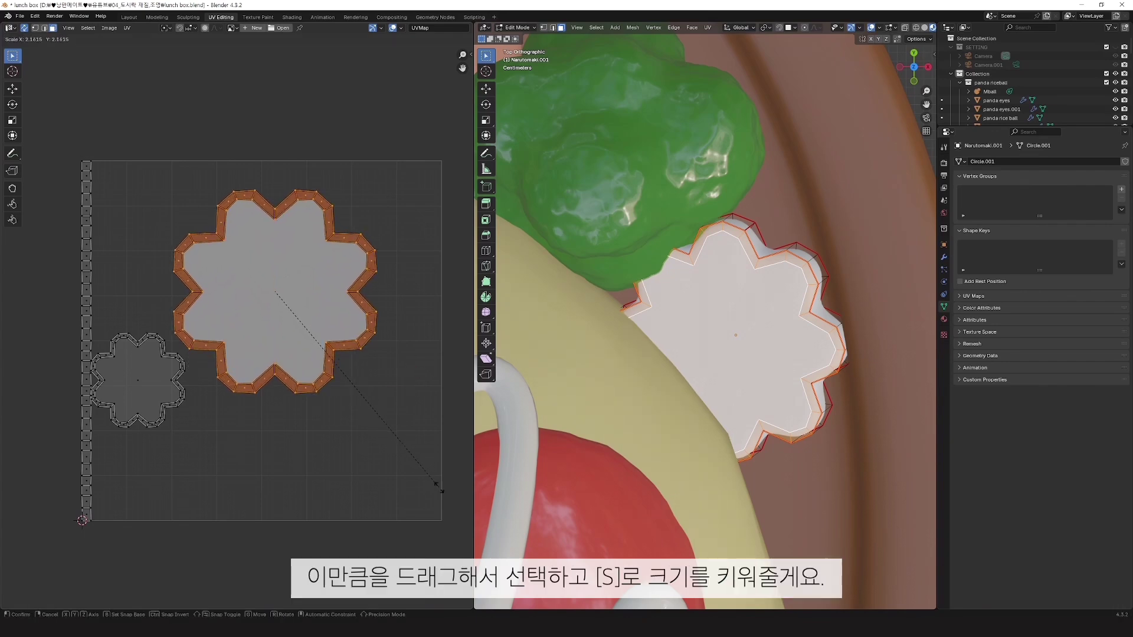
click(448, 501)
key(s)
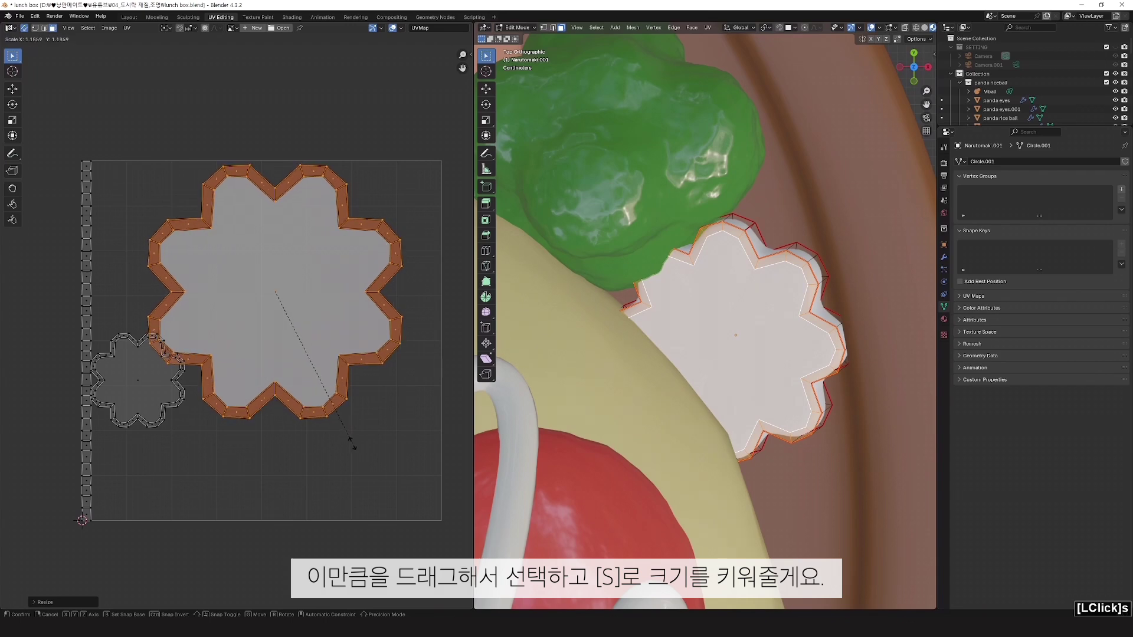
click(347, 442)
key(g)
click(372, 446)
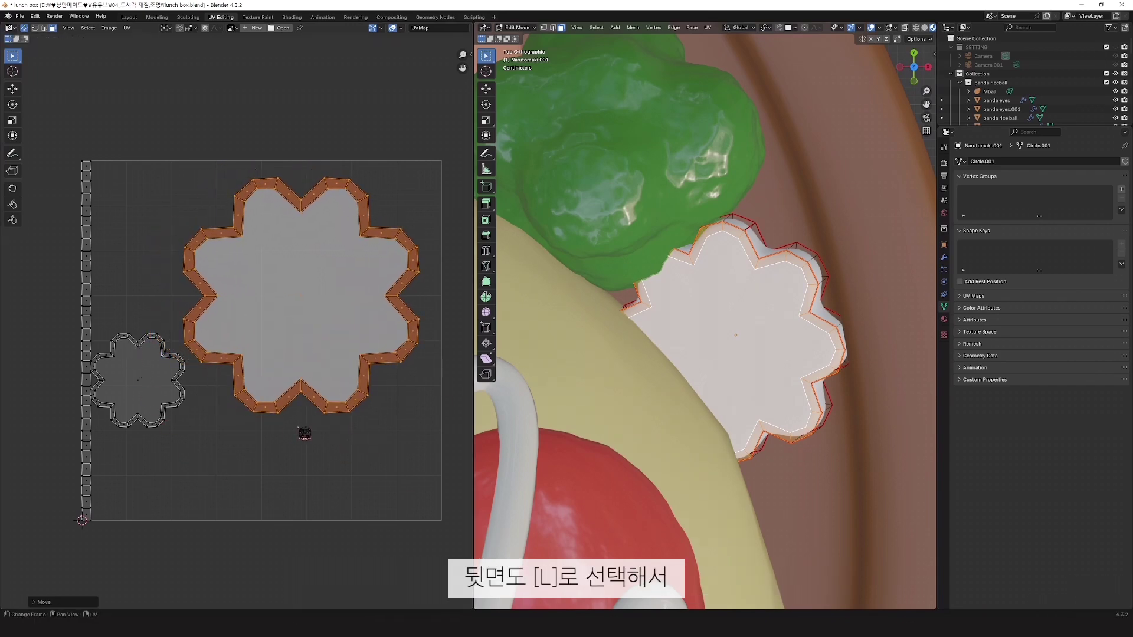
Step: Select the linked back-face flower island, shrink it to about 0.65 of its size and place it at the large flower's lower left
click(147, 397)
key(l)
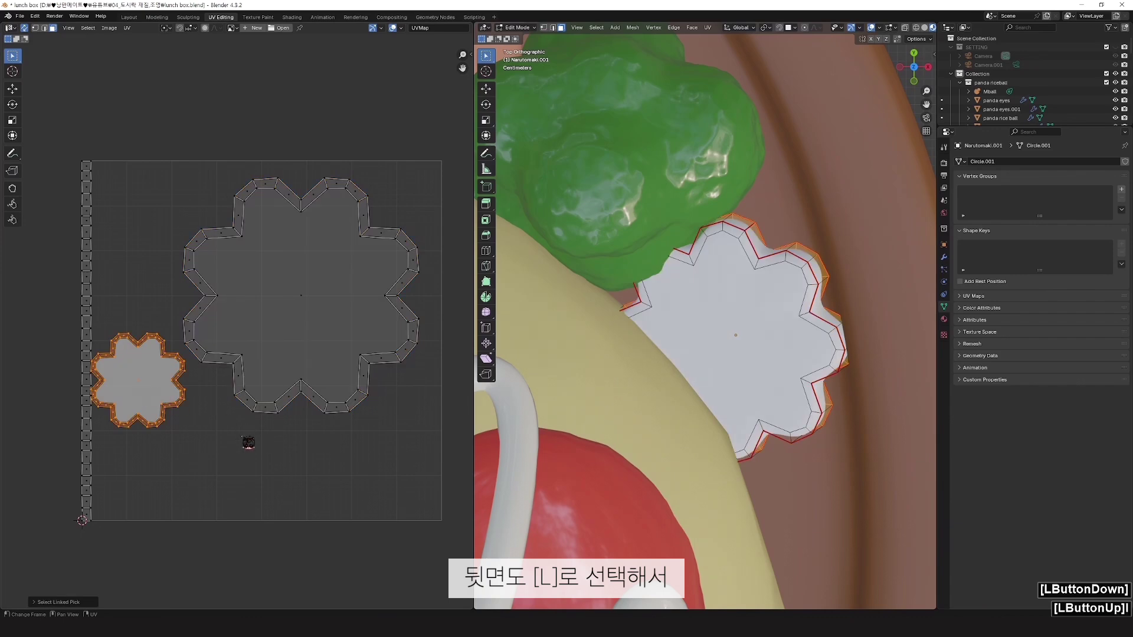
key(s)
click(170, 414)
key(g)
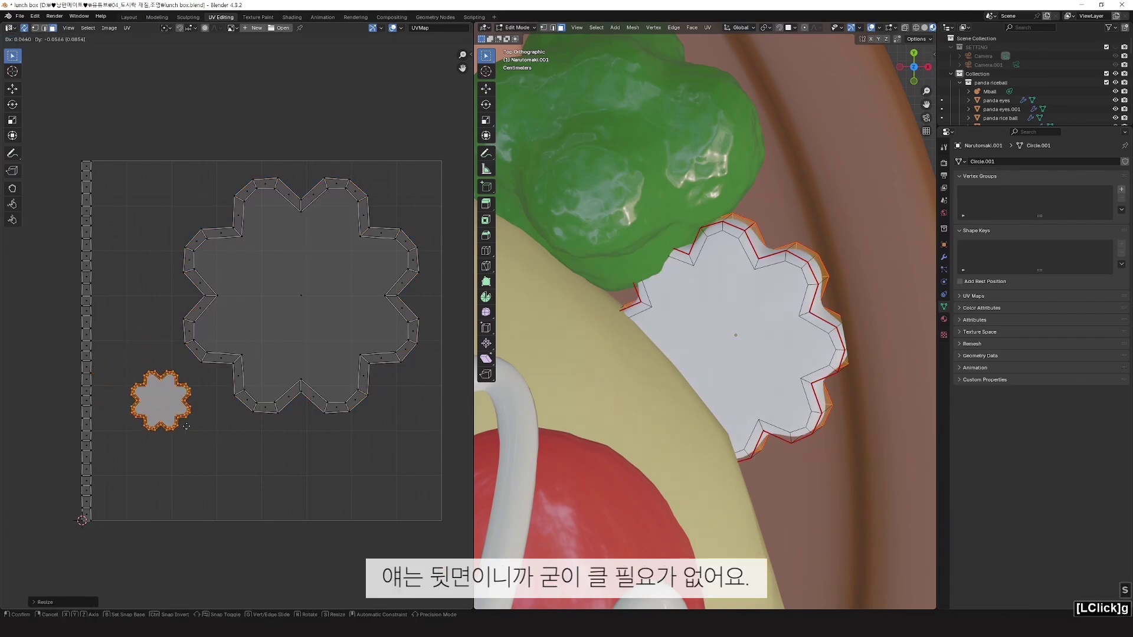
click(205, 429)
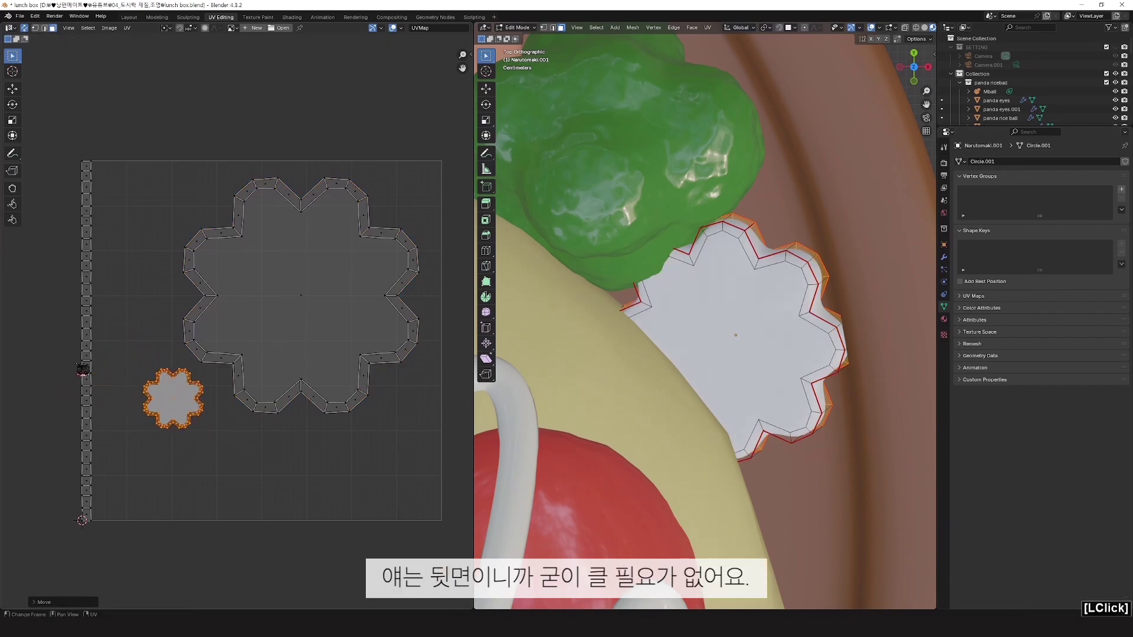
Step: Select the linked side-strip island, shrink it slightly and move it along X so it sits inside the UV square
double_click(88, 358)
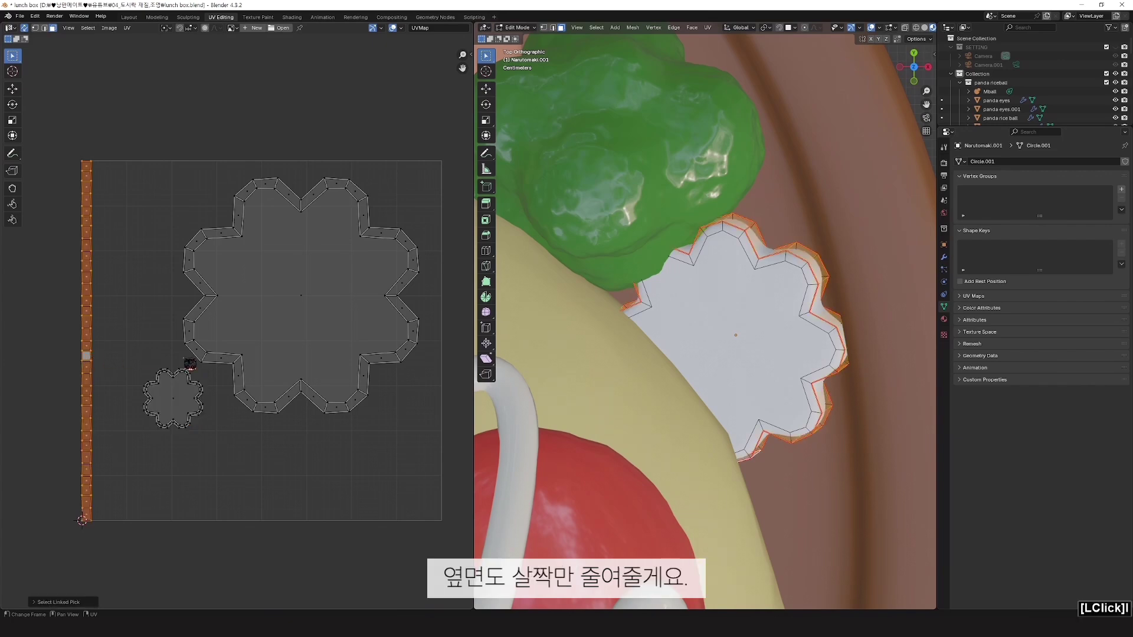
key(s)
click(221, 361)
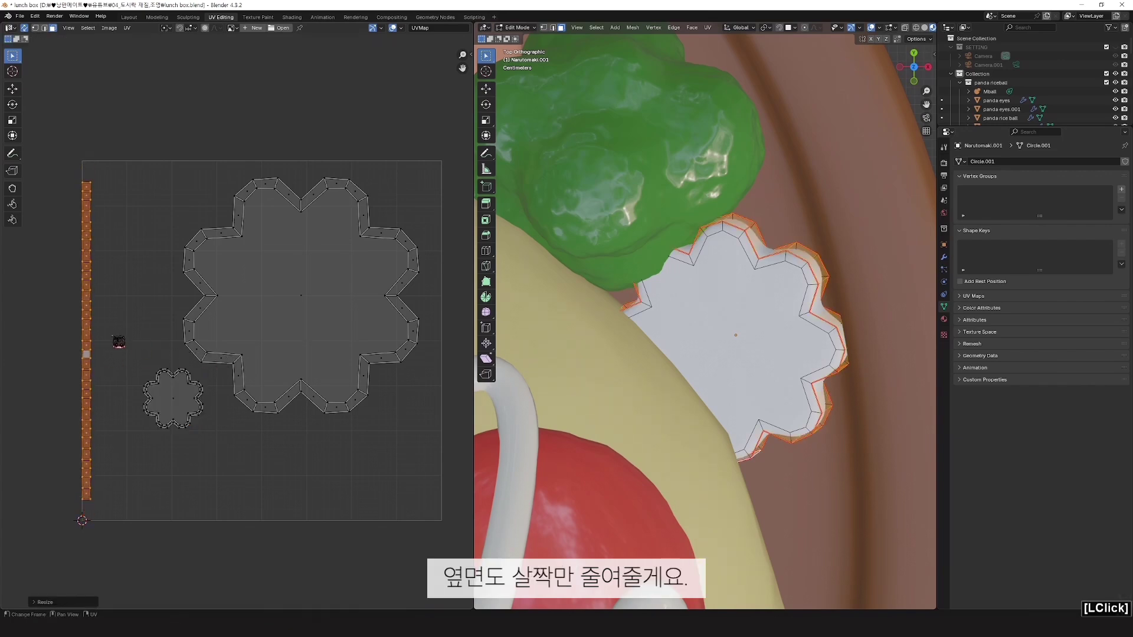
key(ctrl+z)
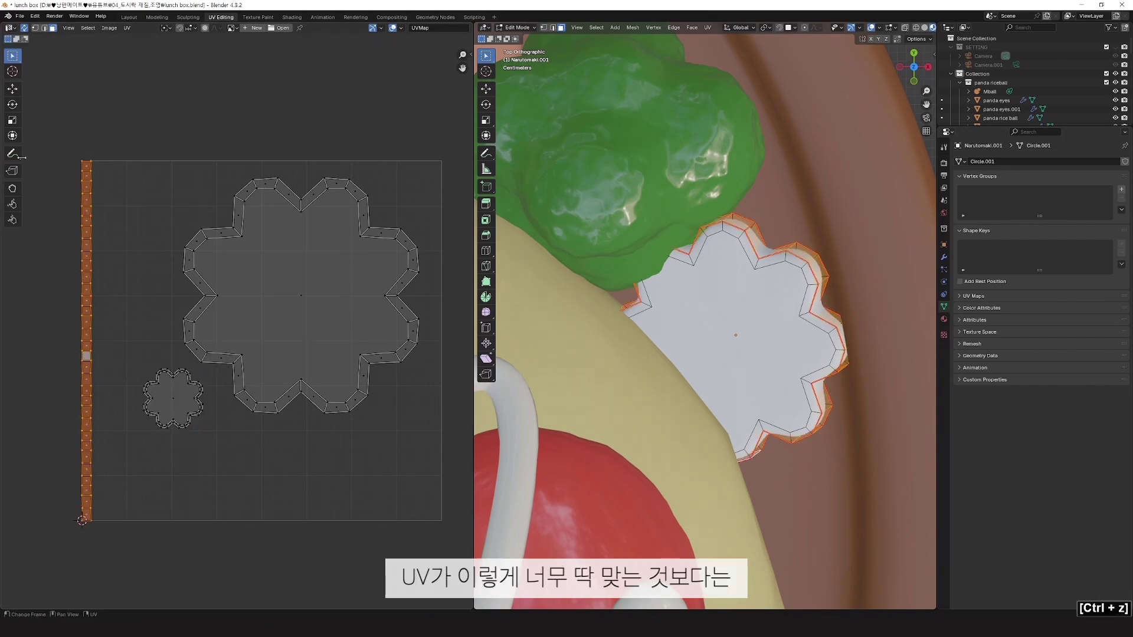
key(s)
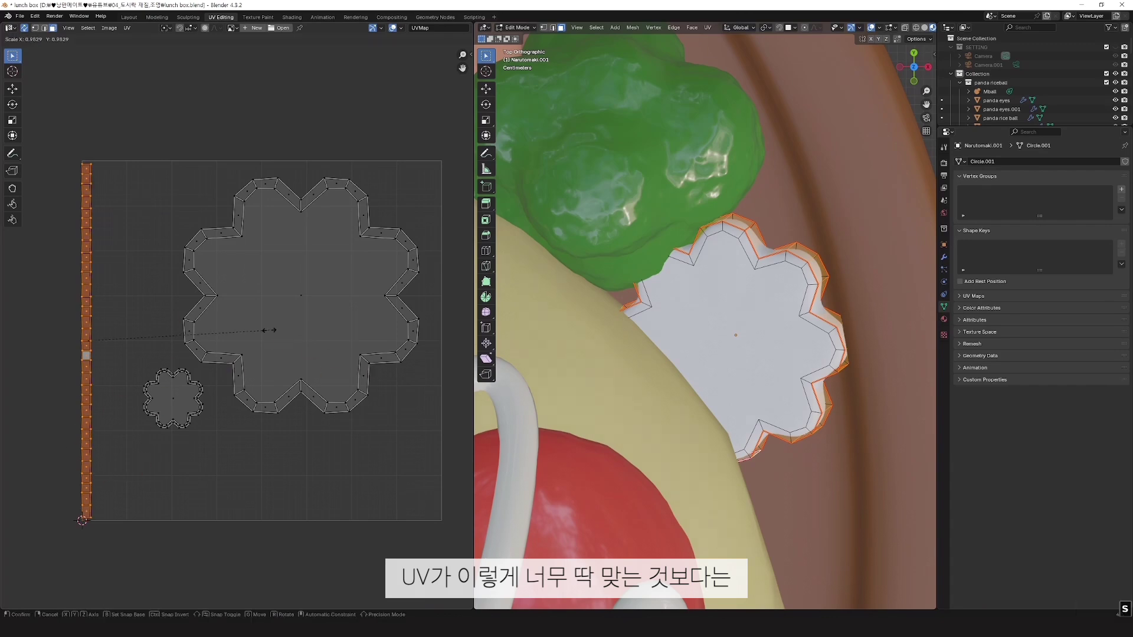
click(262, 334)
key(g)
key(x)
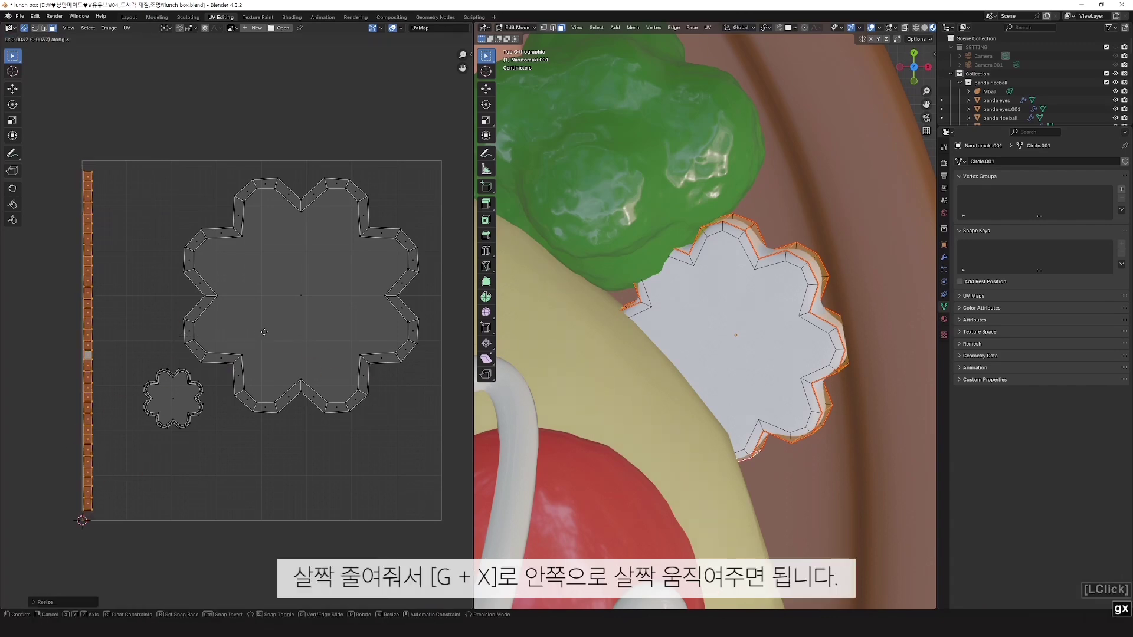
click(273, 329)
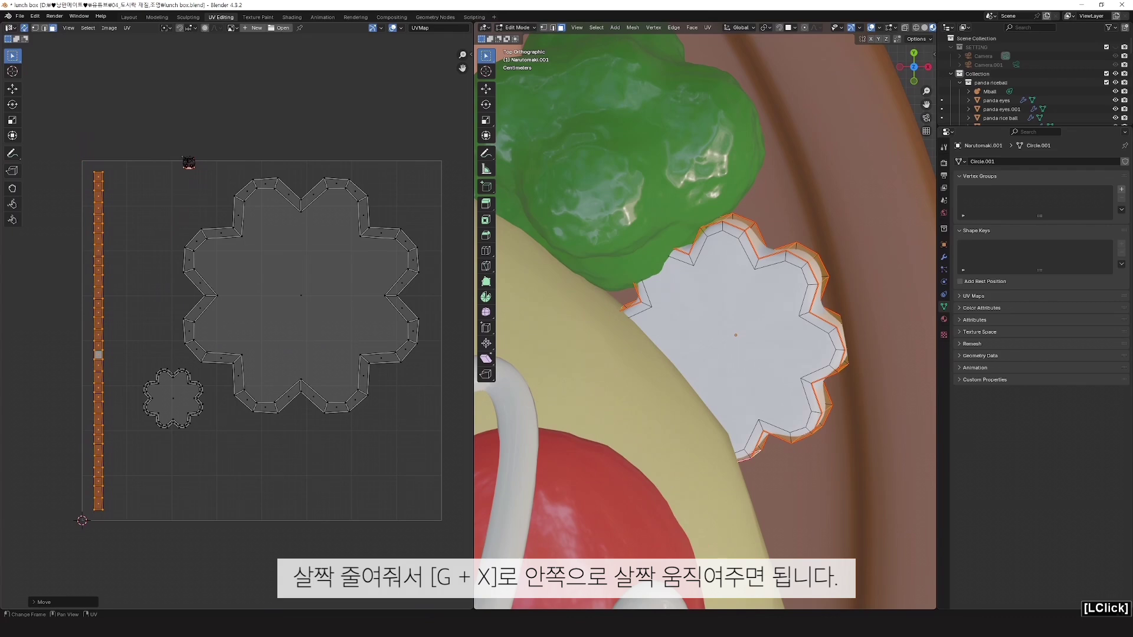
Step: Select the small back-face flower island and move it down and left, toward the UV square's lower-left corner
click(181, 156)
drag(114, 352, 203, 474)
double_click(182, 407)
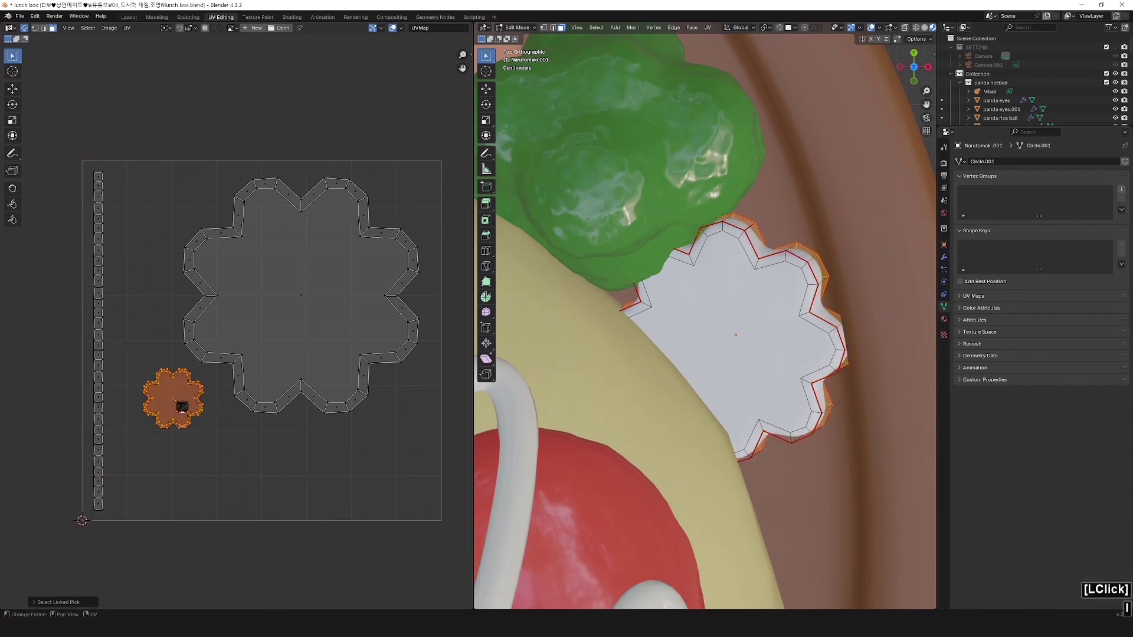
key(g)
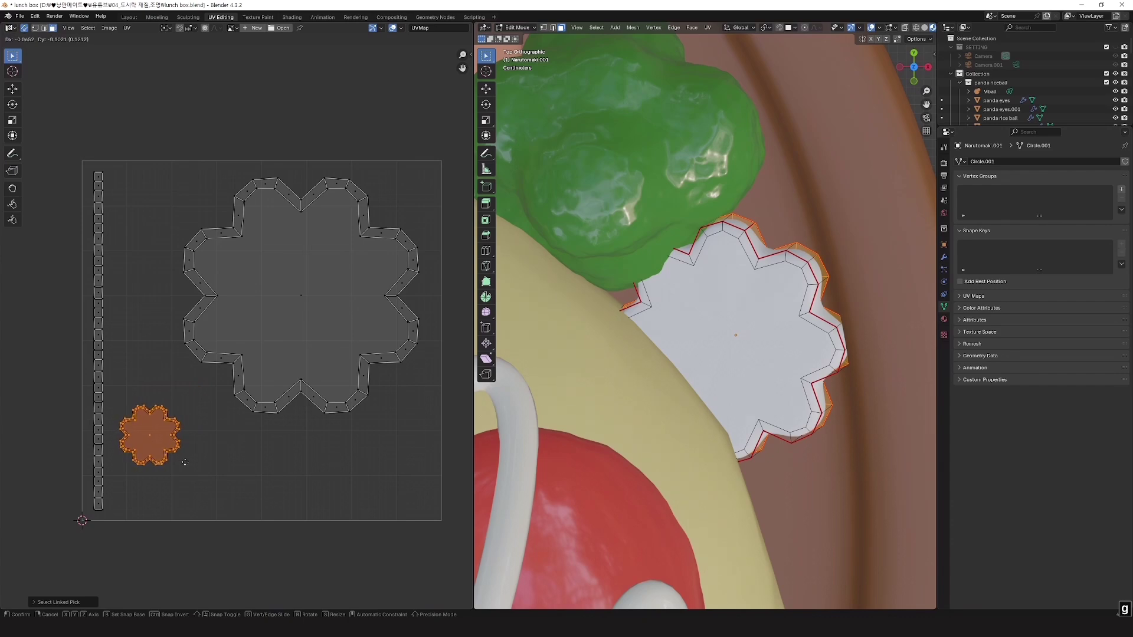
click(185, 462)
Step: Select the large front-face flower island, enlarge it to about 1.25 times its size and recenter it in the free UV space
double_click(316, 355)
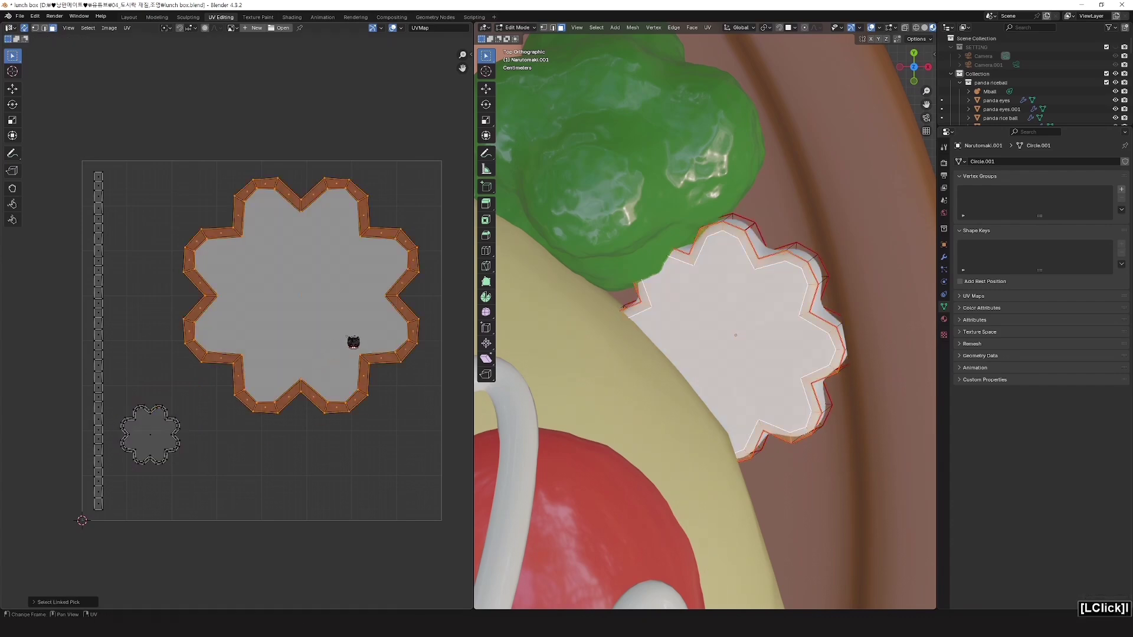
key(g)
click(328, 352)
key(s)
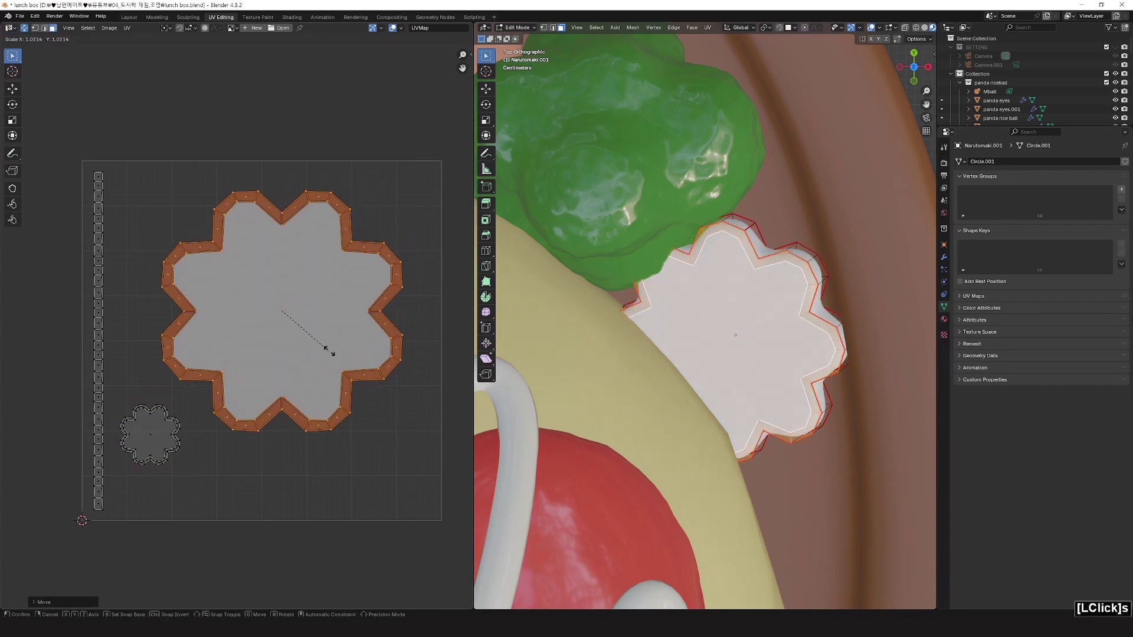
click(337, 365)
key(g)
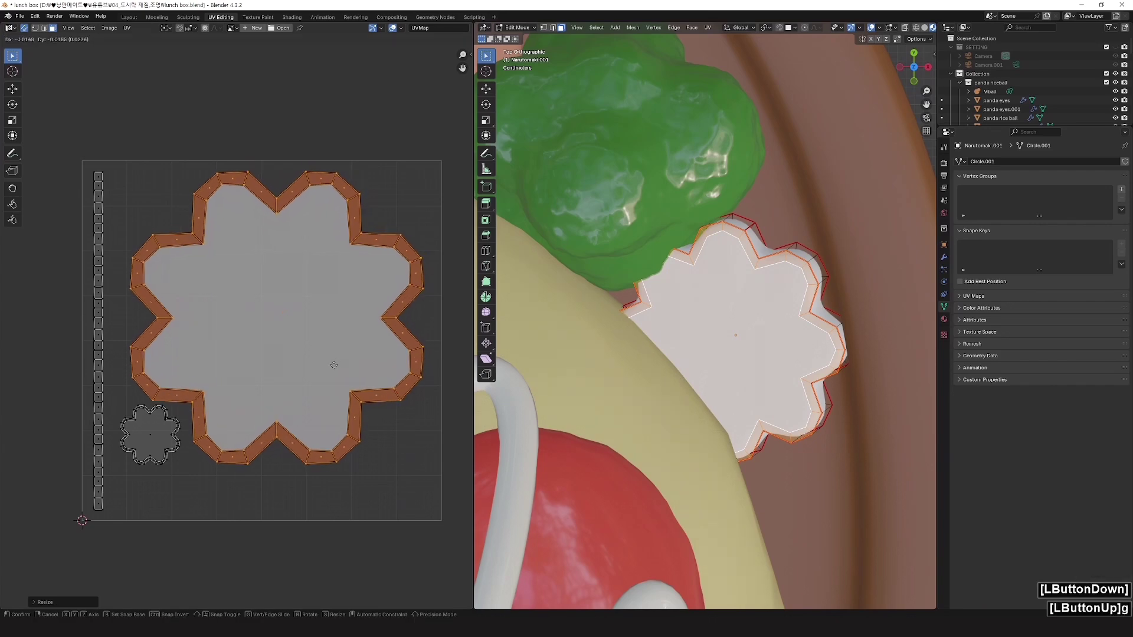
click(334, 365)
Step: Move the small back-face flower island slightly down, clear of the large flower, and deselect it
double_click(169, 457)
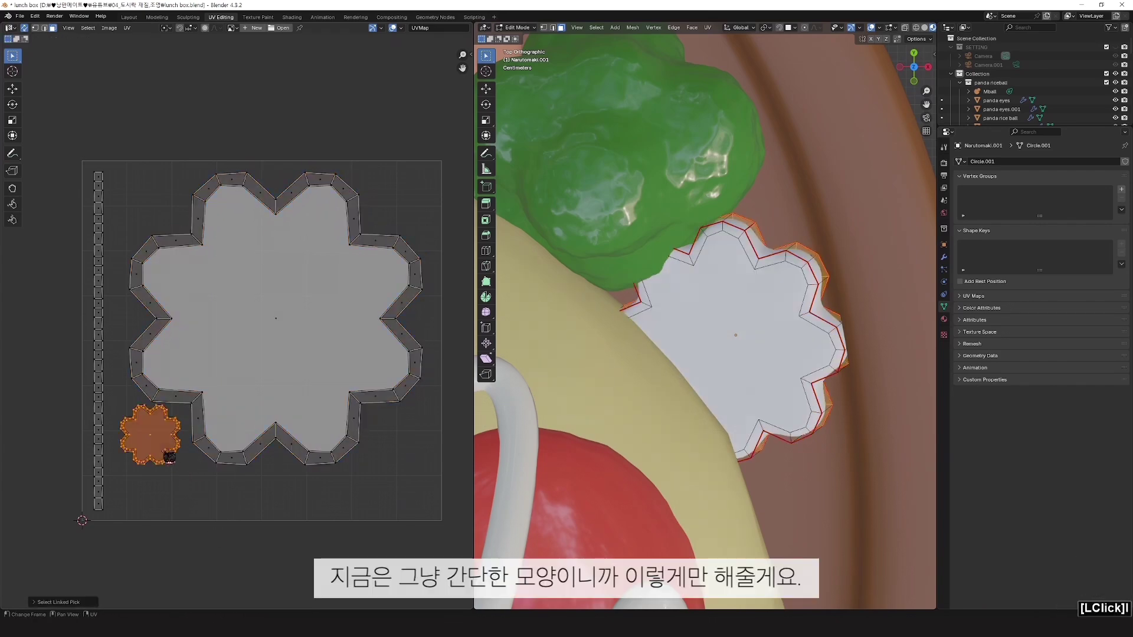
key(g)
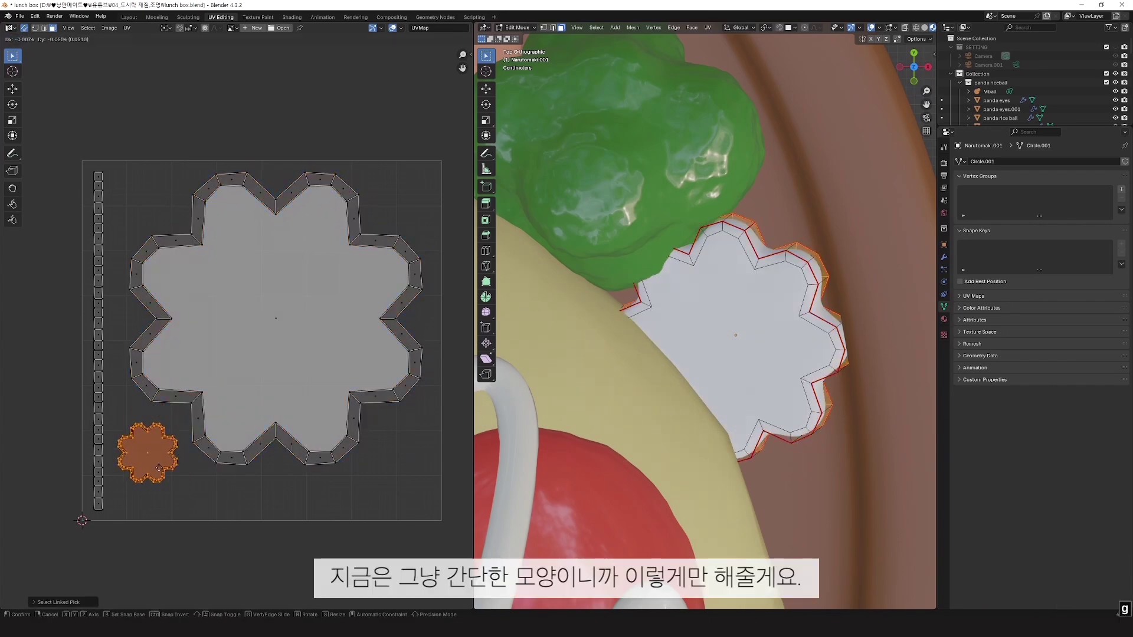
click(172, 480)
click(350, 522)
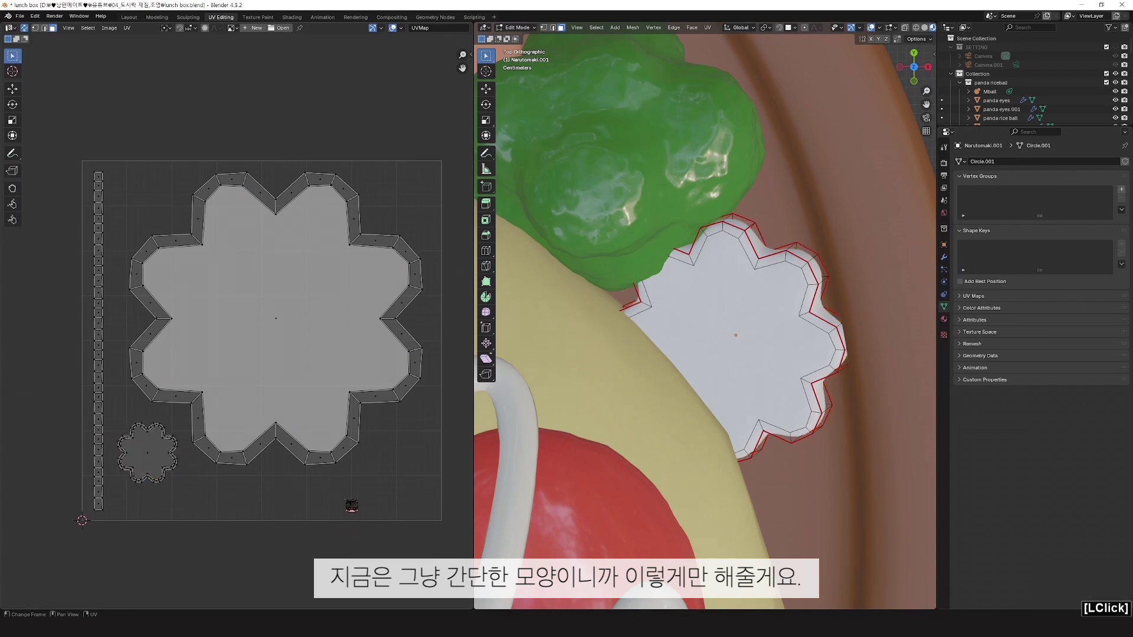
Step: Start a new image for the narutomaki's UV layout and name it 나루토마키
scroll(330, 473, down, 3)
scroll(334, 437, up, 1)
scroll(334, 436, up, 1)
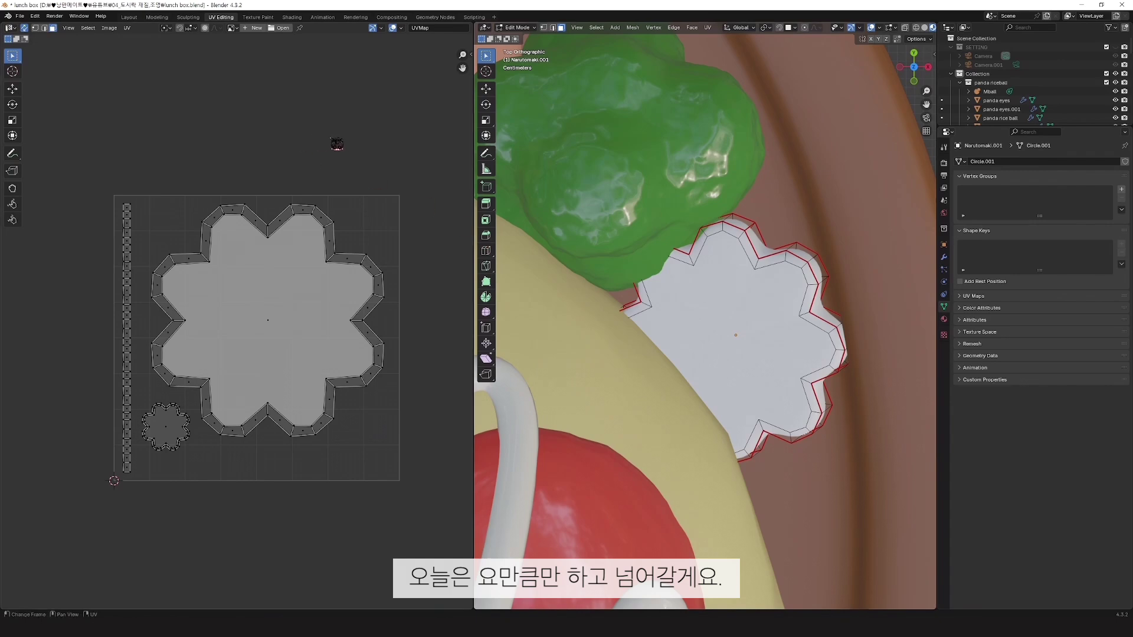
scroll(654, 293, down, 3)
shift+middle_drag(654, 293, 777, 248)
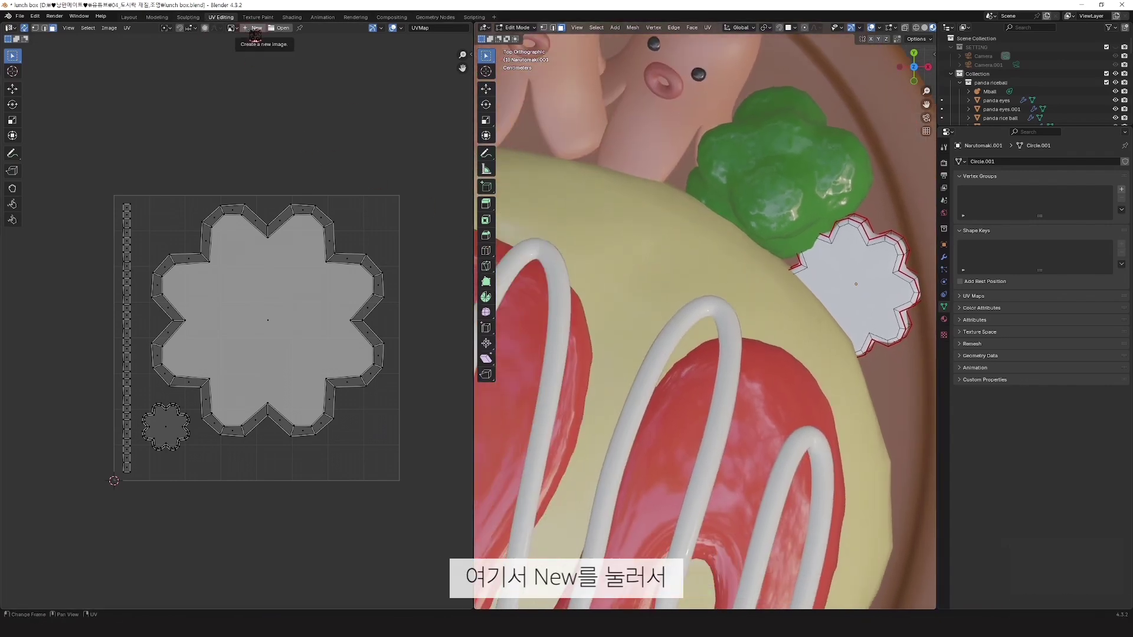
click(255, 34)
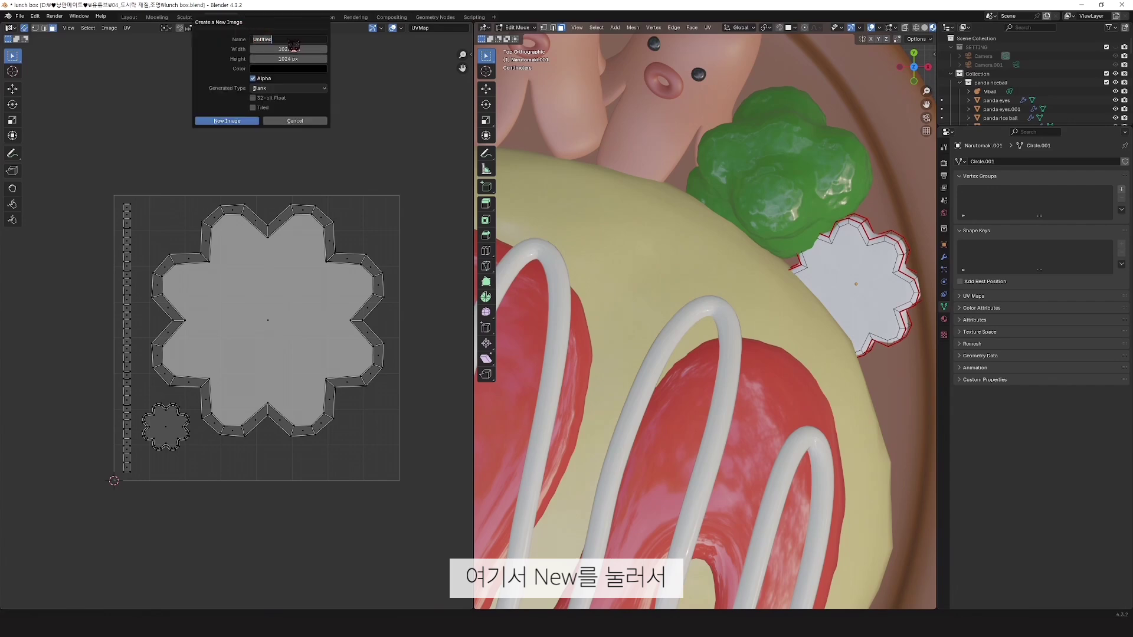
text(나루토카)
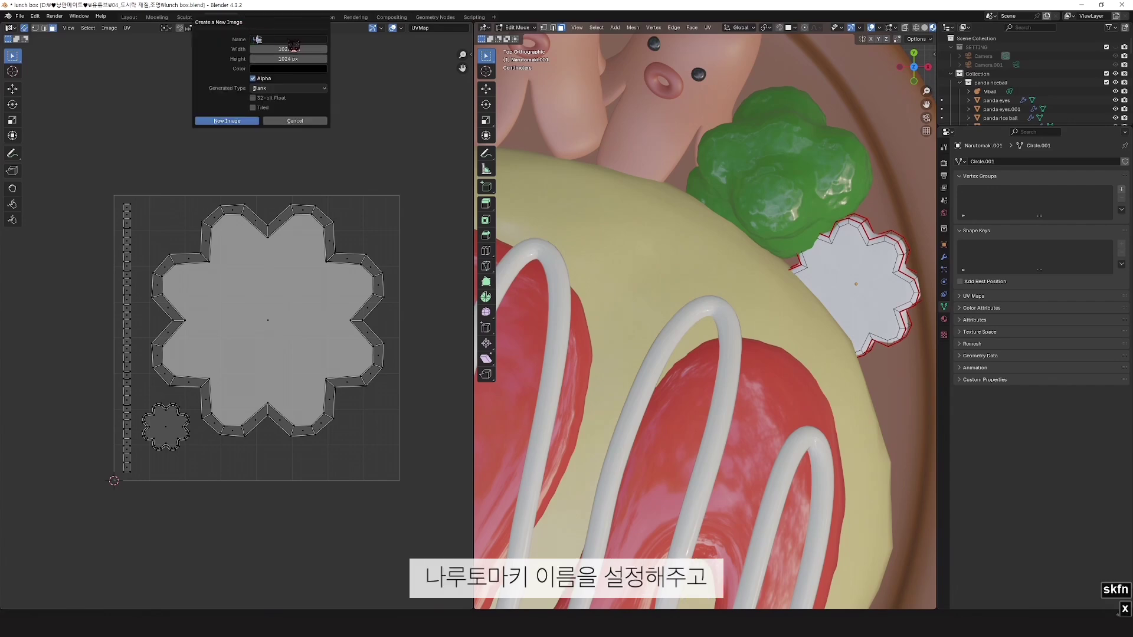
key(BackSpace)
key(BackSpace)
text(맡)
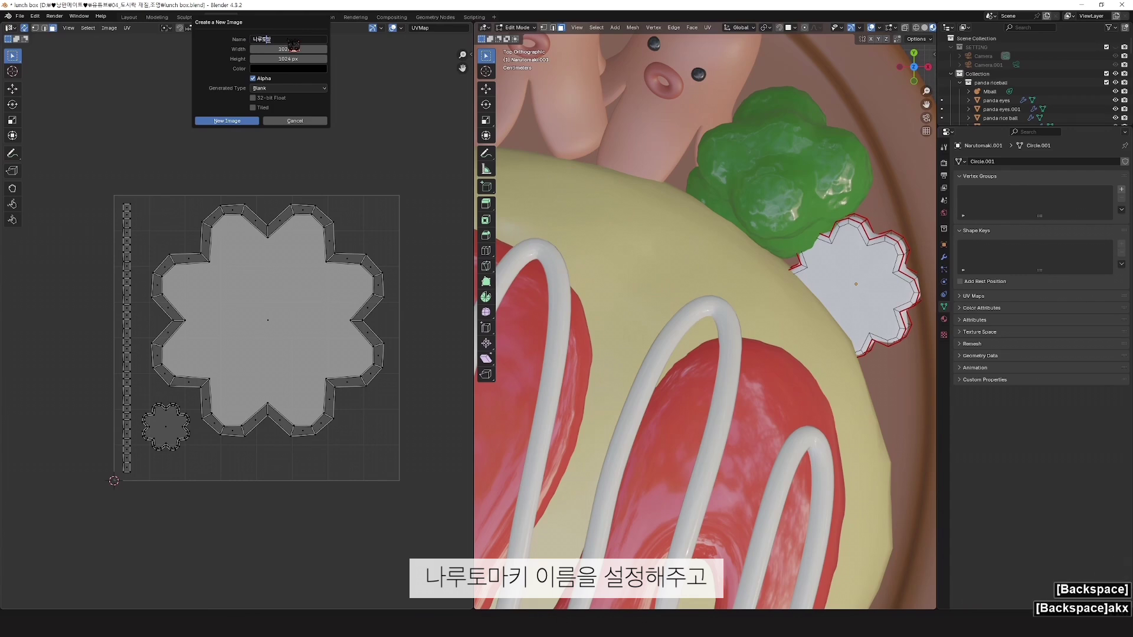
key(BackSpace)
text(ㅋㅣ)
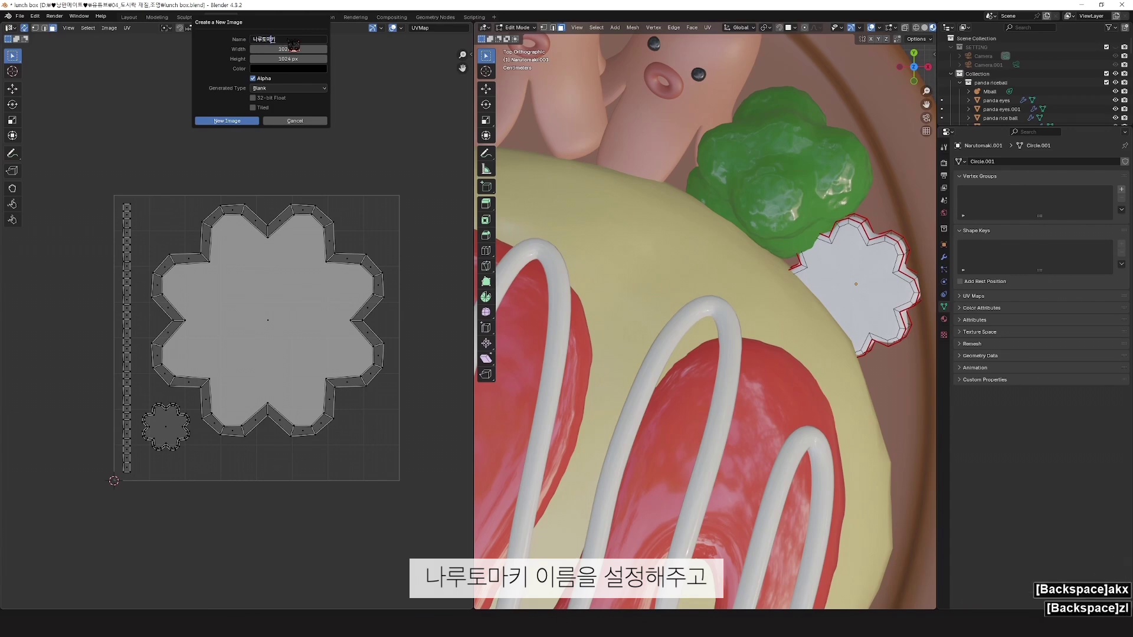
Step: Set the new image's fill color to a very light pink and create the image
click(303, 69)
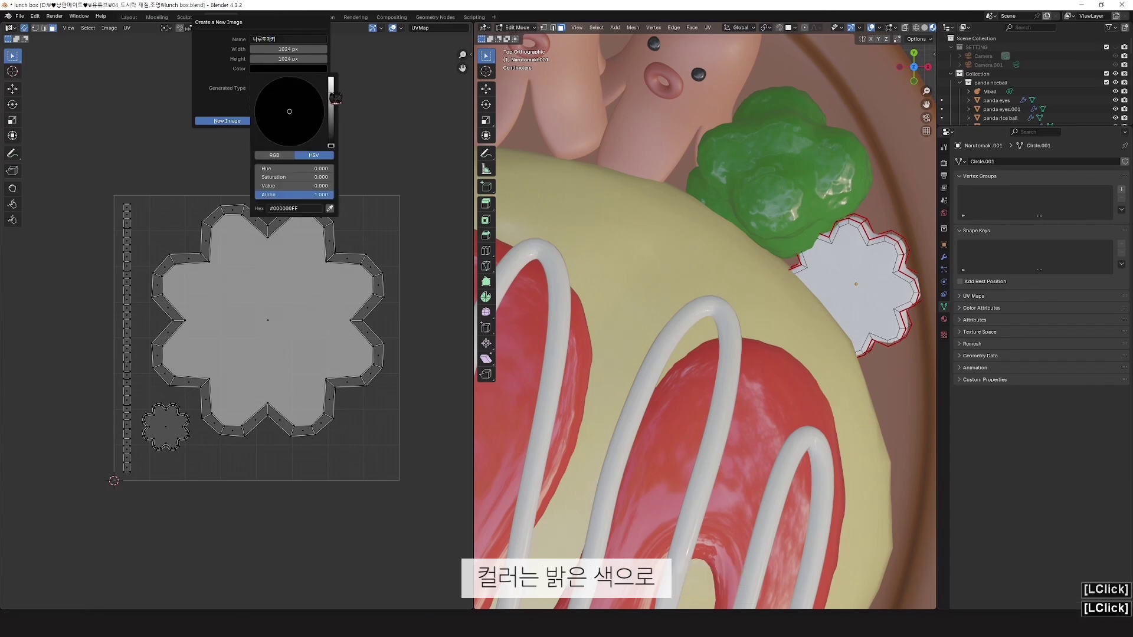
mouse_move(331, 100)
mouse_down()
mouse_move(331, 84)
mouse_move(292, 137)
mouse_move(290, 113)
mouse_up()
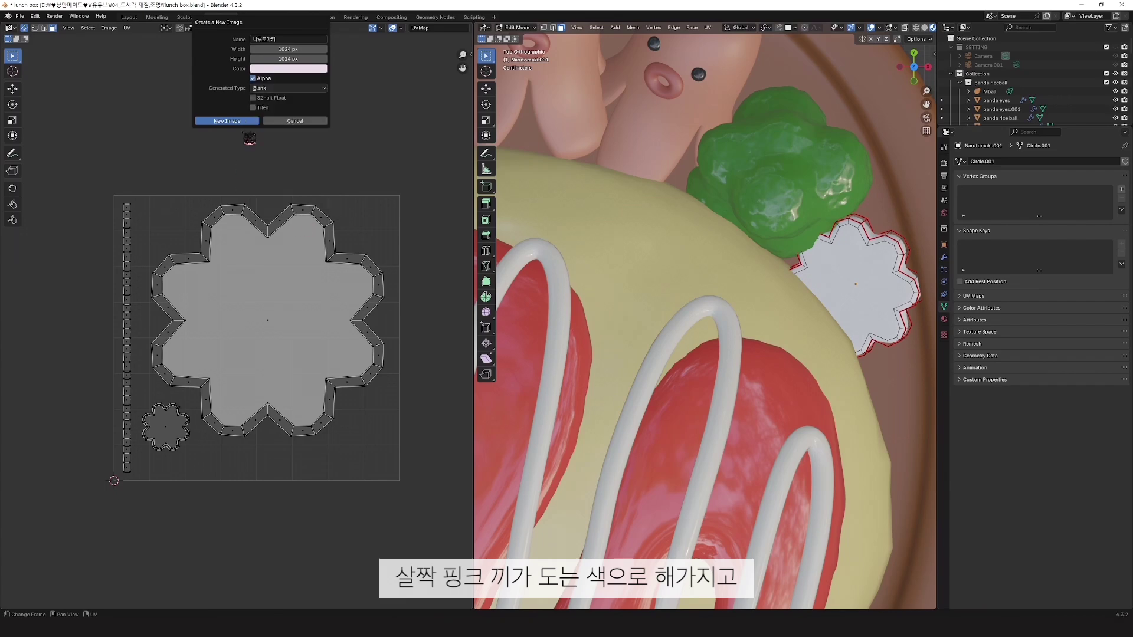
click(247, 124)
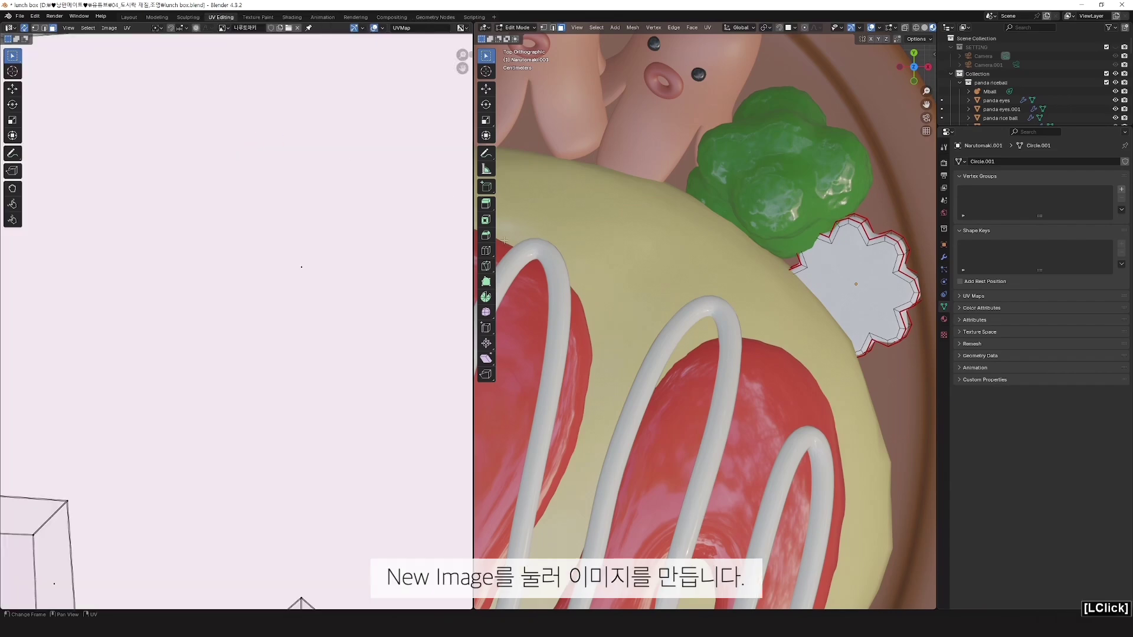
Step: Compare the UV layouts of the two narutomaki slices, one beside the corn and one beside the broccoli
scroll(270, 310, down, 10)
scroll(283, 337, up, 5)
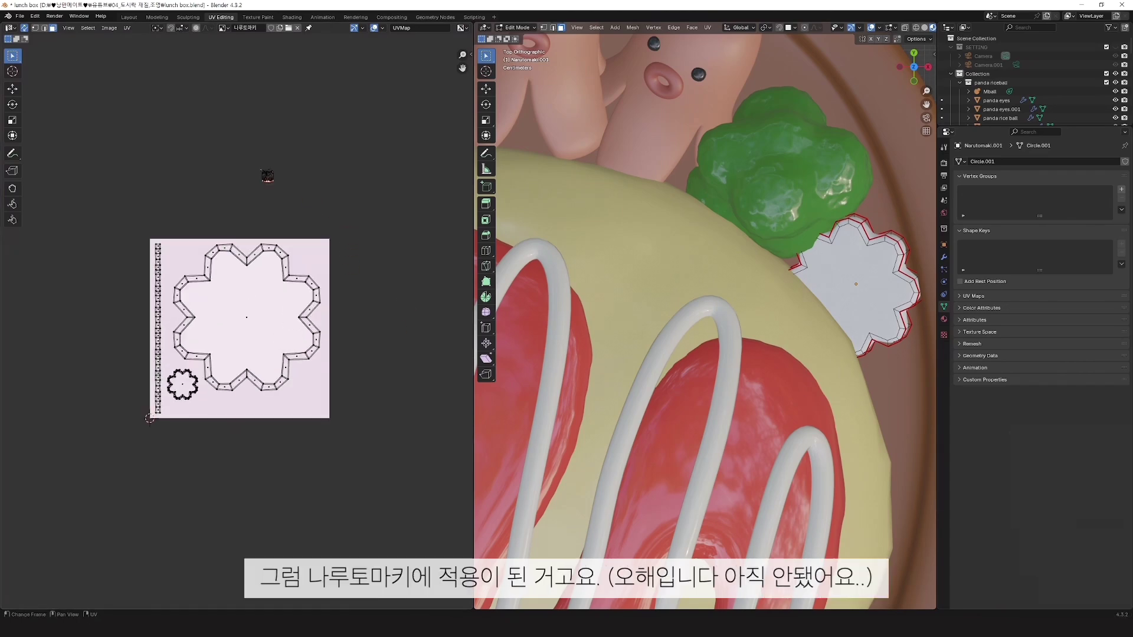
scroll(574, 378, down, 10)
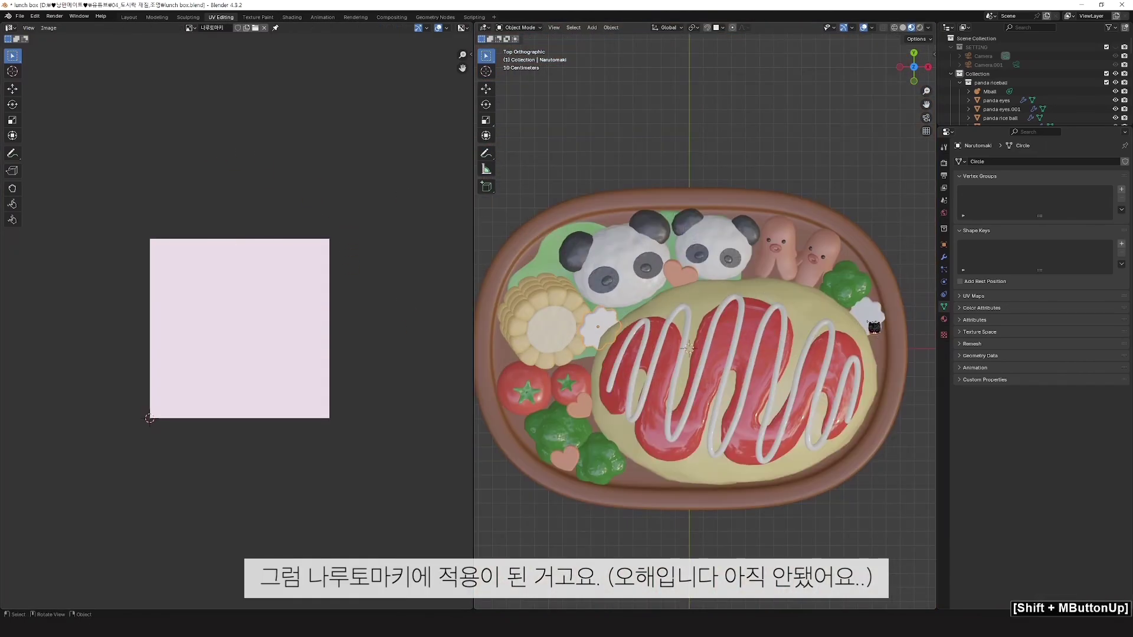
click(868, 323)
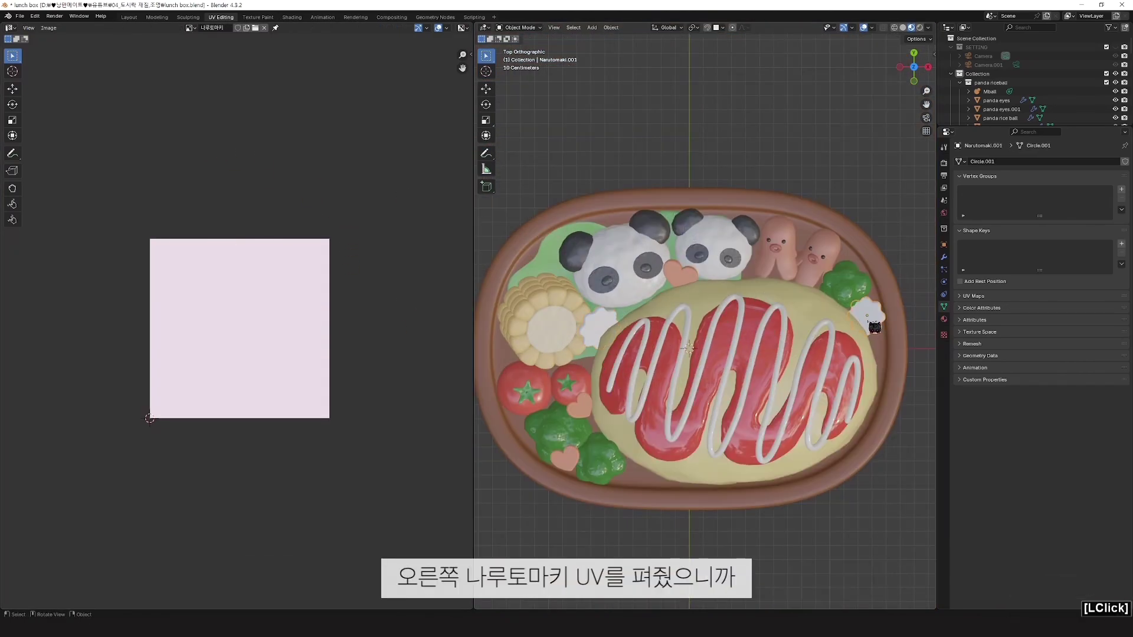
click(606, 332)
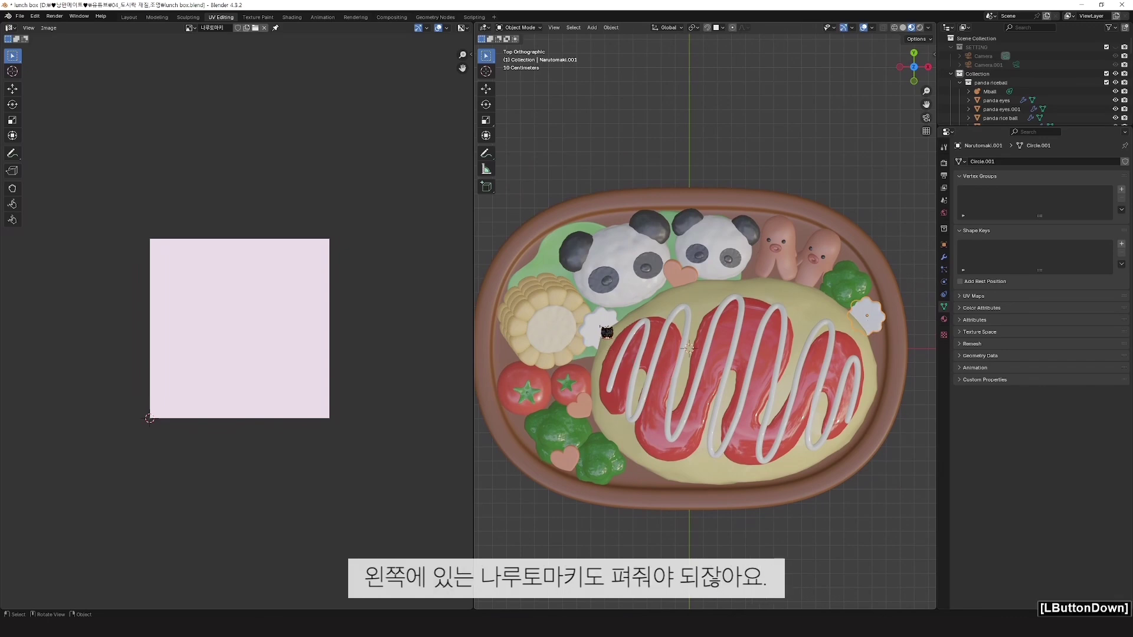
click(600, 332)
key(Tab)
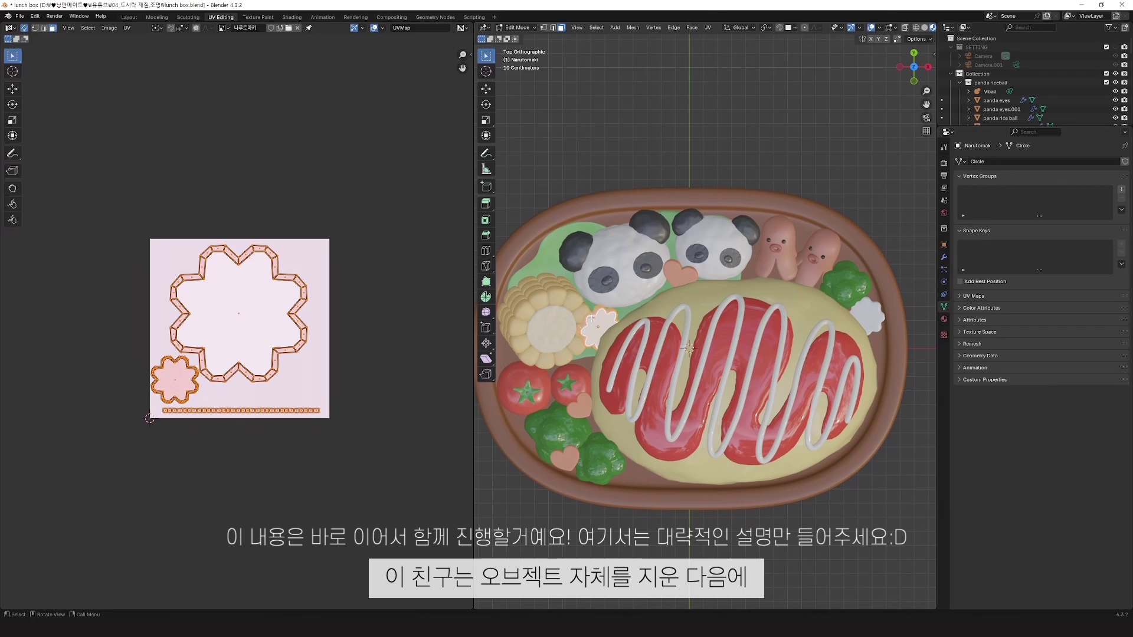
key(Tab)
click(876, 322)
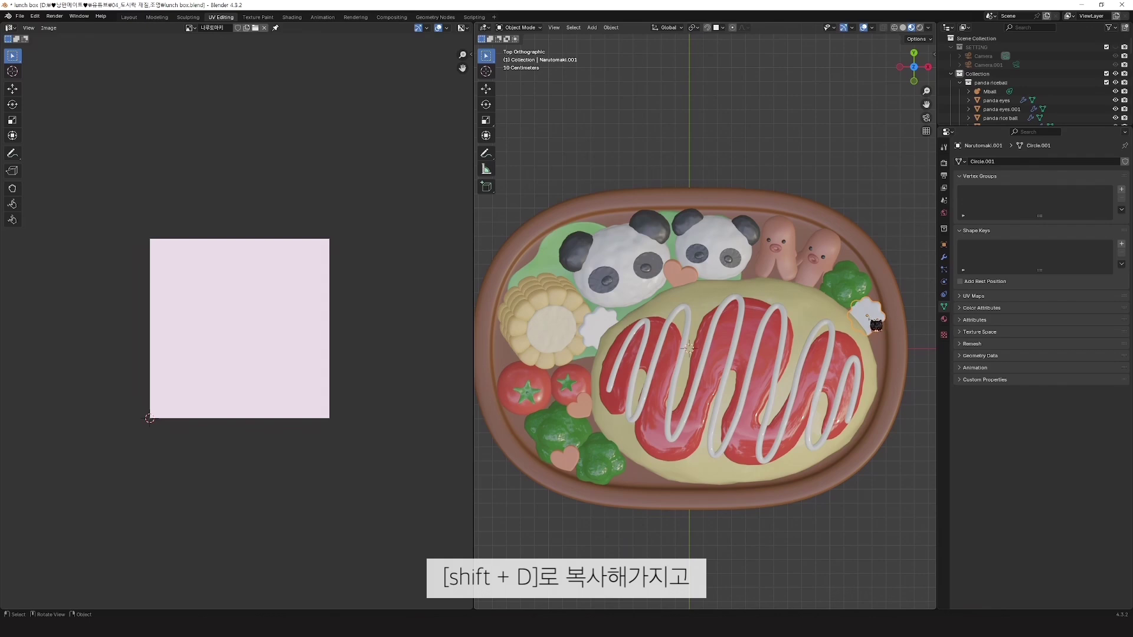
click(606, 331)
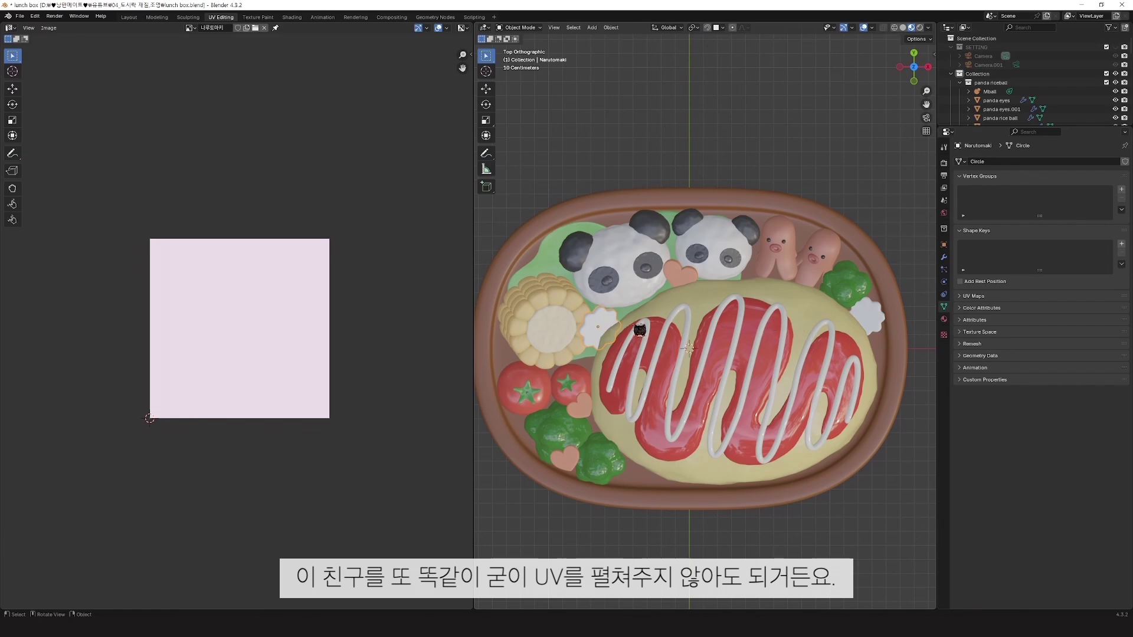
key(Tab)
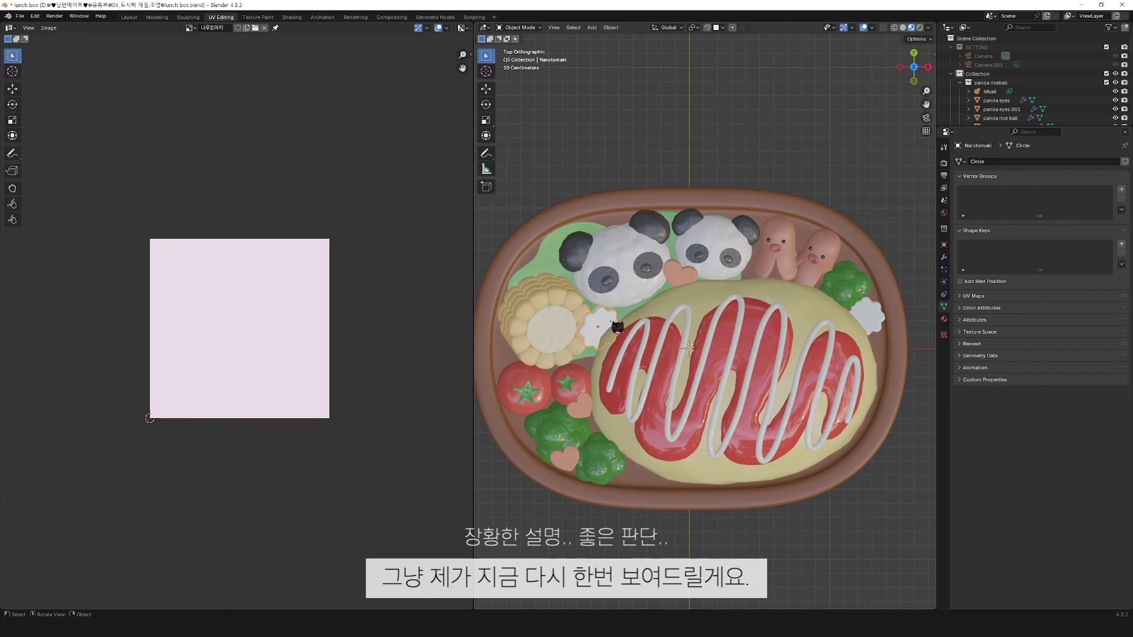
Step: Duplicate the unwrapped narutomaki beside the broccoli and place the copy over the one beside the corn
click(877, 322)
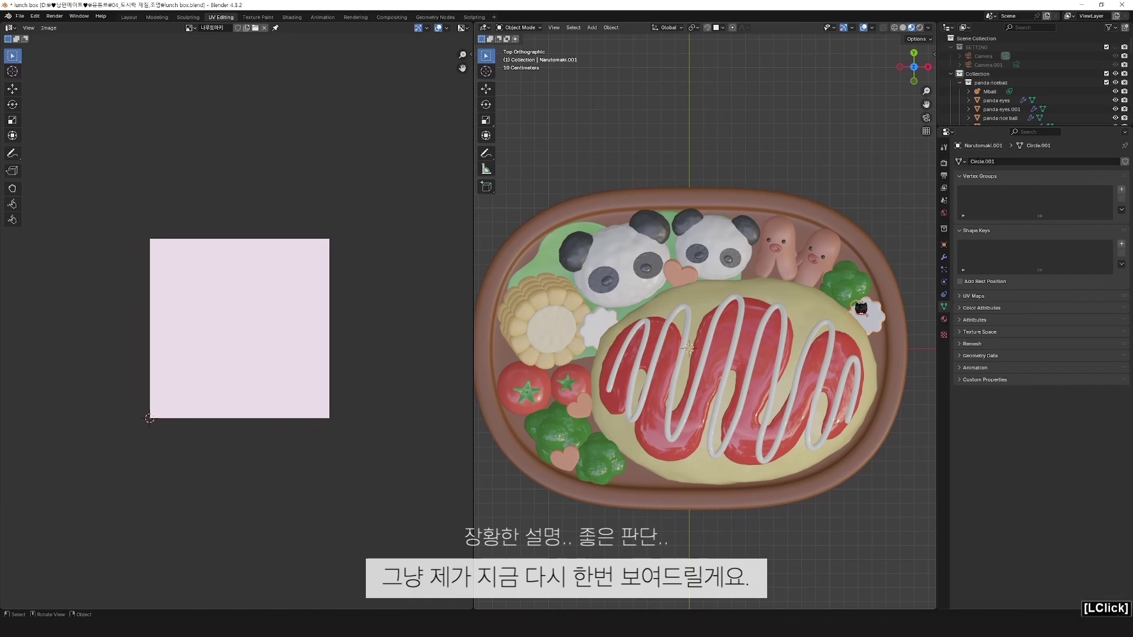
key(shift+d)
click(612, 328)
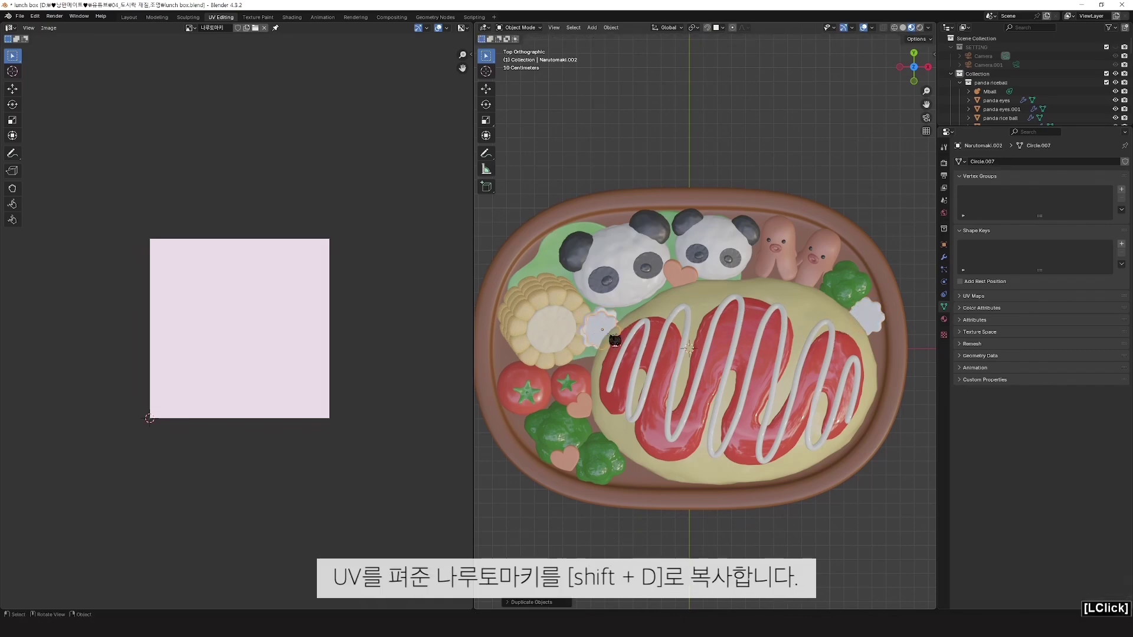
Step: Rotate the narutomaki copy freely with trackball rotation to match the tilt of the slice beneath it
scroll(625, 336, up, 3)
mouse_move(640, 341)
middle_down()
mouse_move(656, 297)
mouse_move(635, 319)
middle_up()
shift+middle_drag(635, 320, 729, 325)
middle_drag(728, 325, 759, 326)
scroll(691, 331, up, 3)
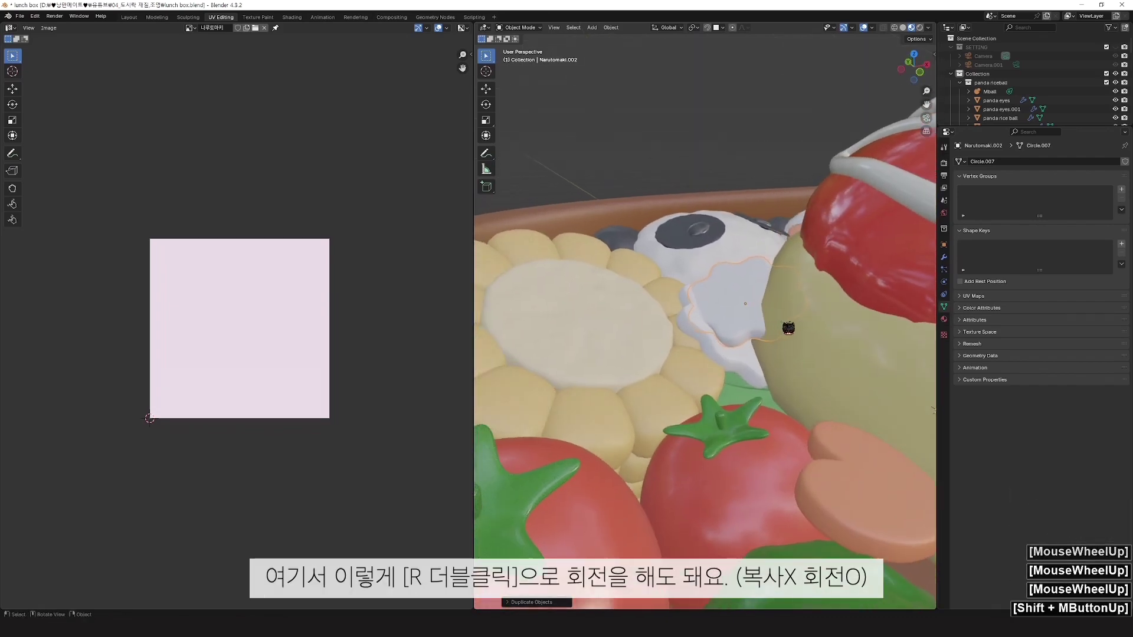
key(r)
key(r)
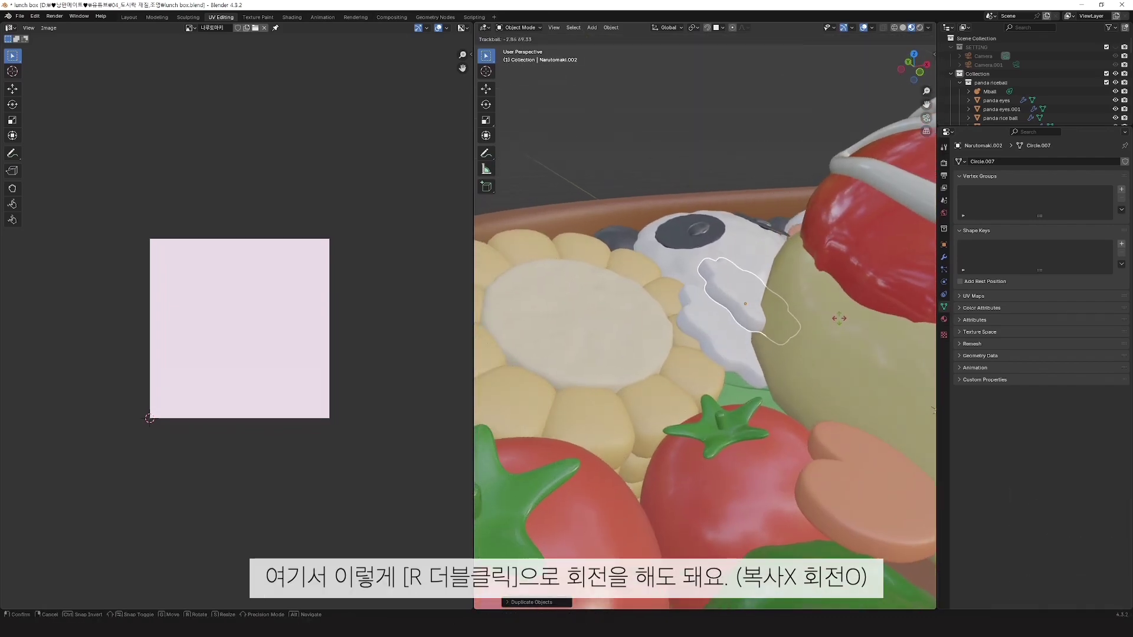
click(850, 324)
Step: Lower the narutomaki copy along Z onto the original slice and fine-tune its tilt
middle_drag(850, 323, 860, 316)
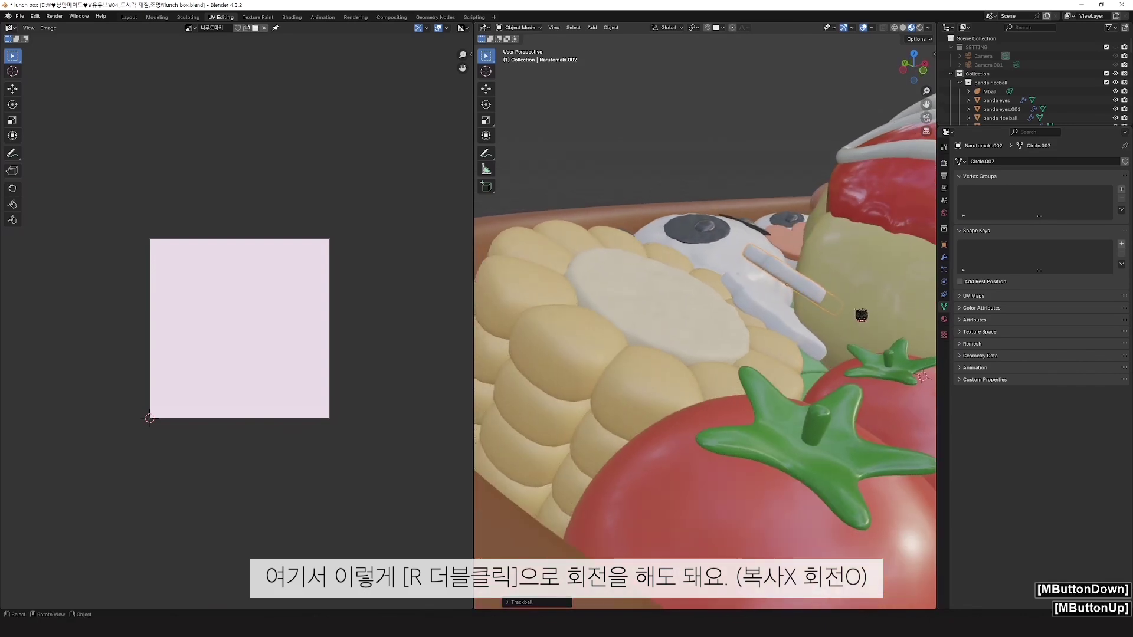
key(g)
key(z)
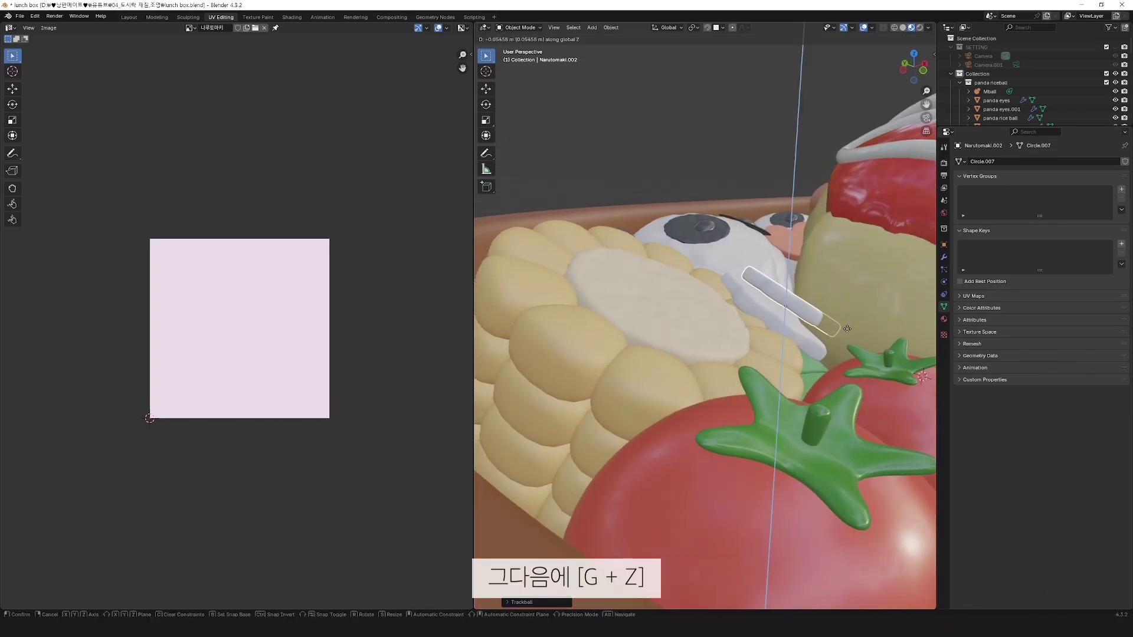
click(848, 328)
middle_drag(848, 331, 848, 335)
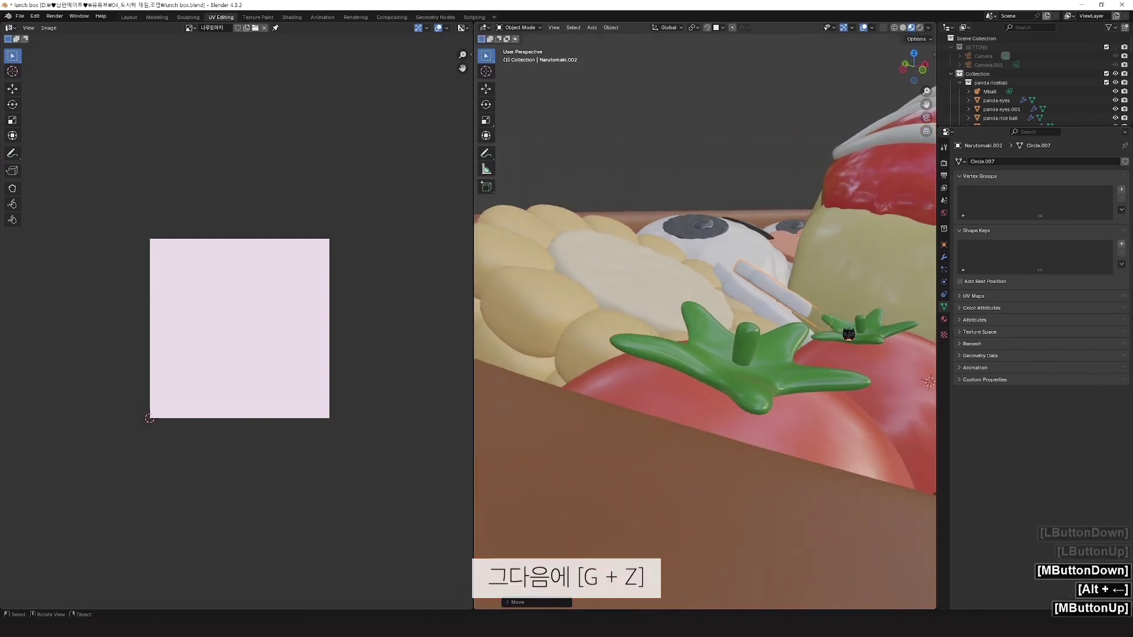
key(r)
click(870, 344)
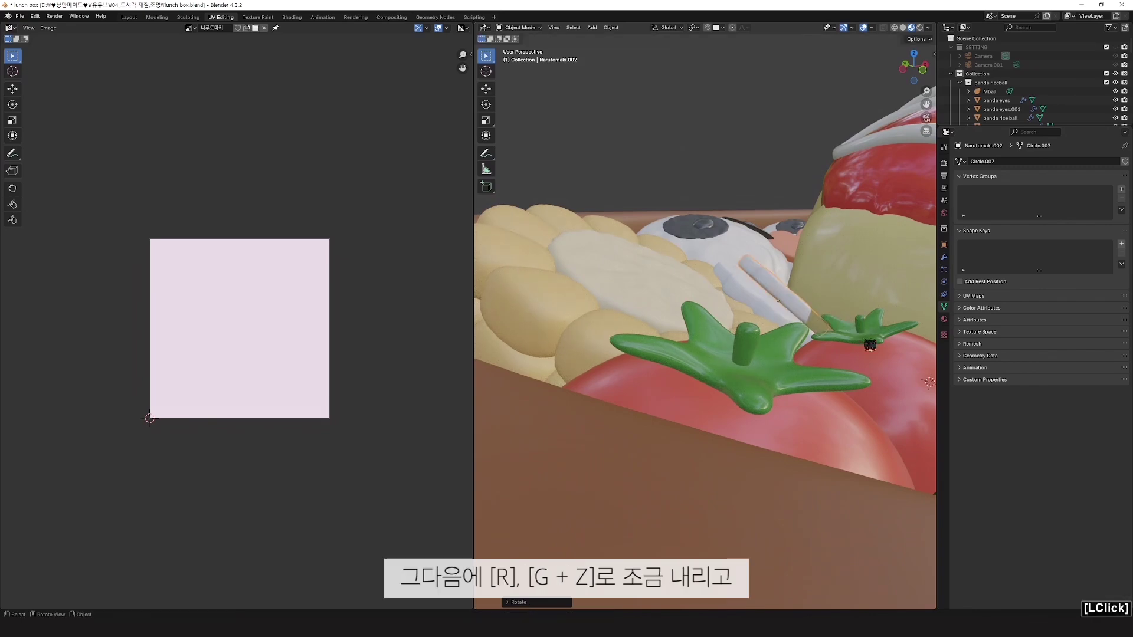
key(g)
key(z)
click(862, 345)
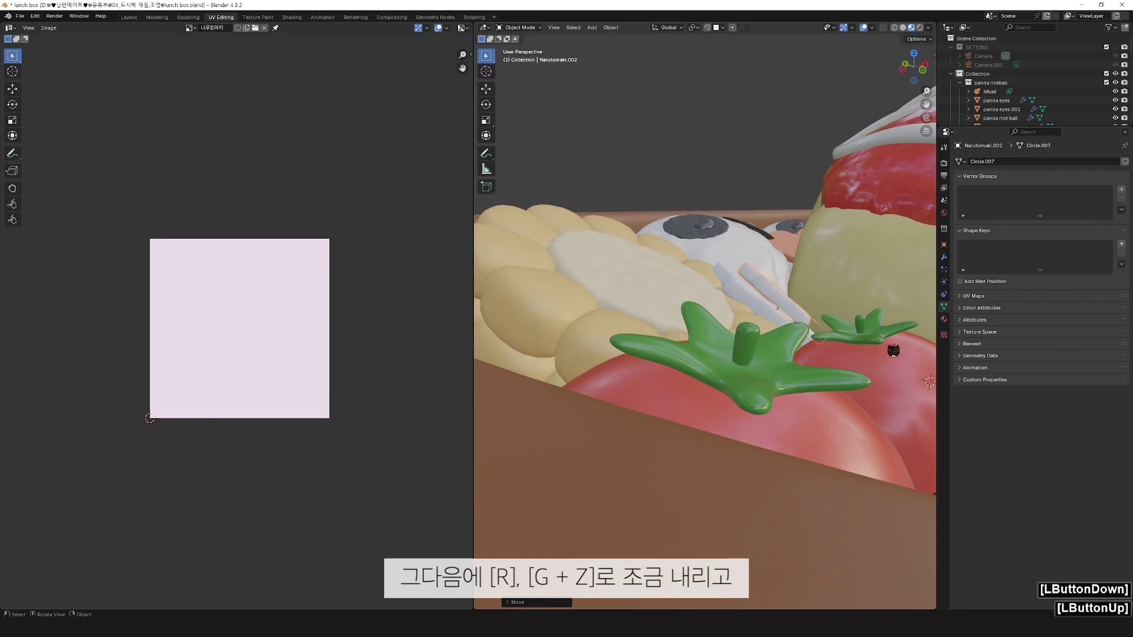
Step: Enlarge the narutomaki copy slightly, adjust its rotation and shift it along Z to overlap the original slice
key(s)
click(921, 361)
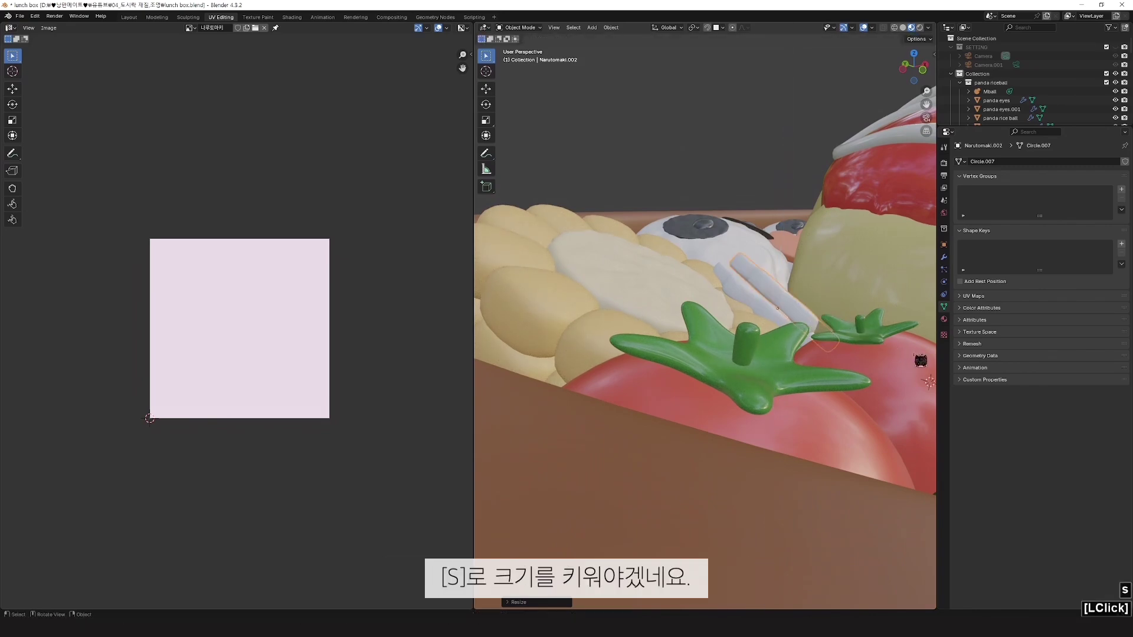
key(r)
click(868, 297)
key(g)
key(z)
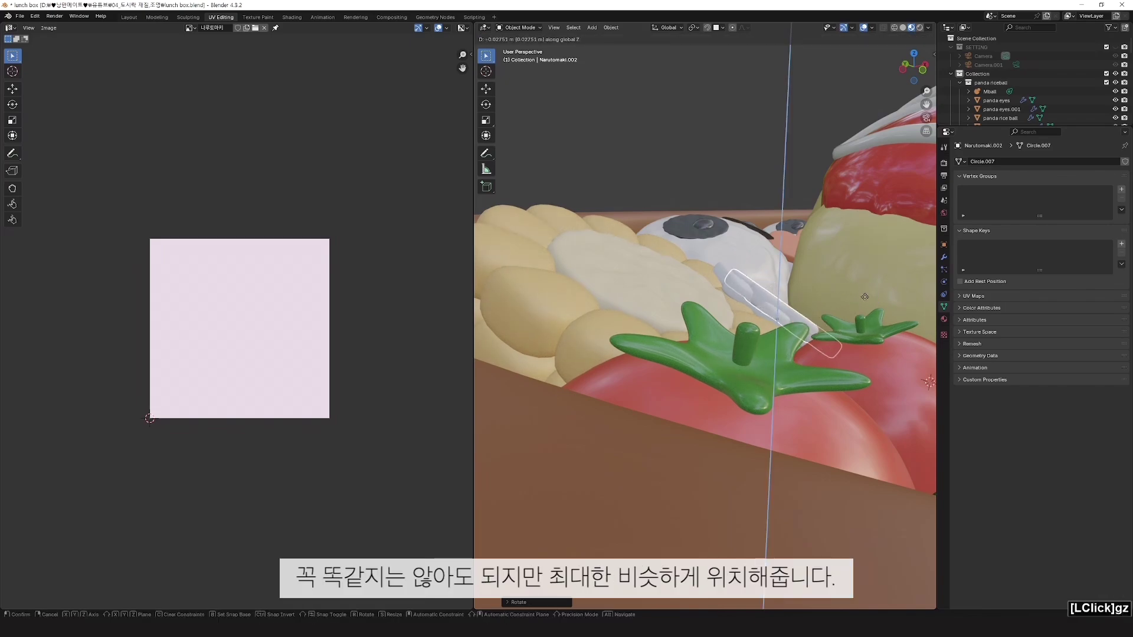
click(865, 297)
middle_drag(865, 297, 691, 430)
key(KP_7)
scroll(690, 430, down, 1)
scroll(695, 391, up, 4)
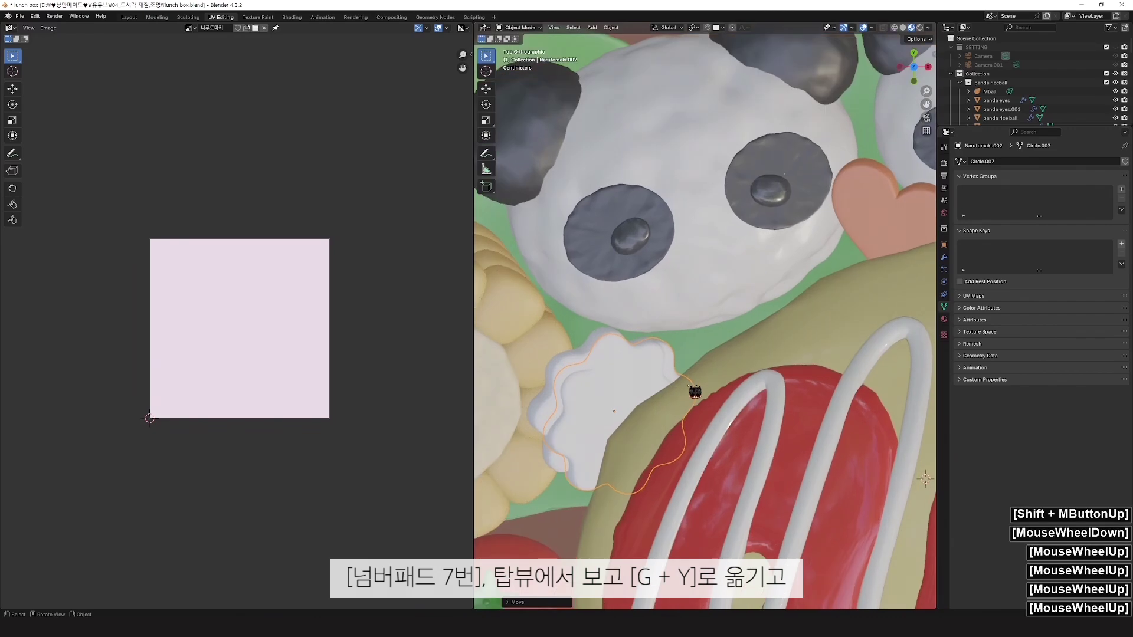
shift+middle_drag(695, 391, 804, 392)
key(g)
key(z)
key(Escape)
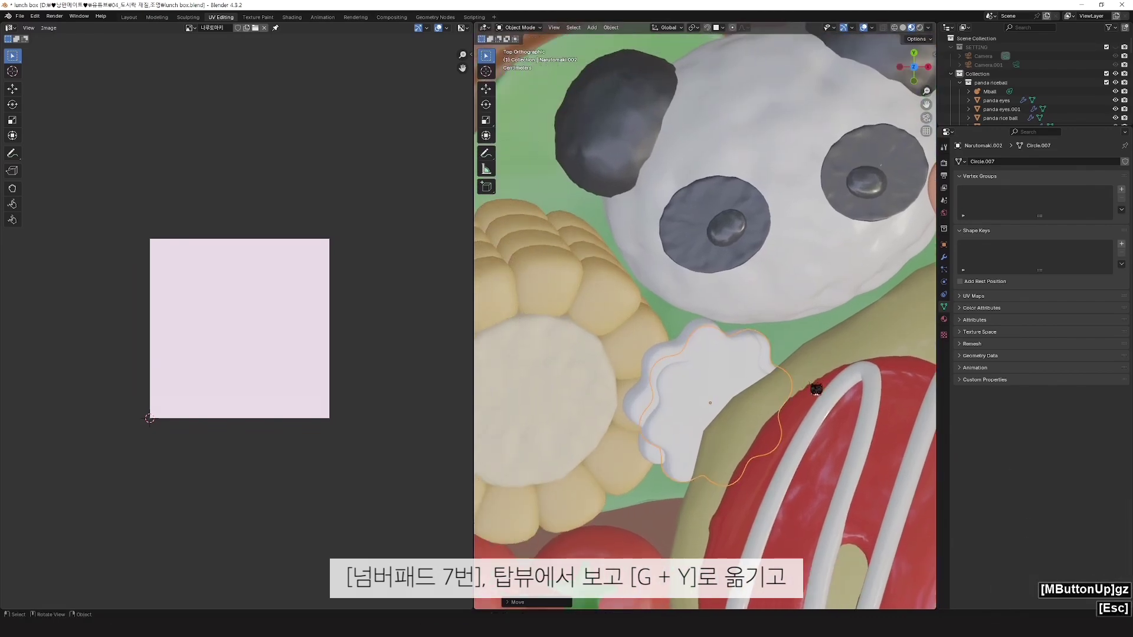
Step: Shift the narutomaki copy along Y and sideways in the top view so its outline matches the original slice
key(g)
key(y)
click(819, 384)
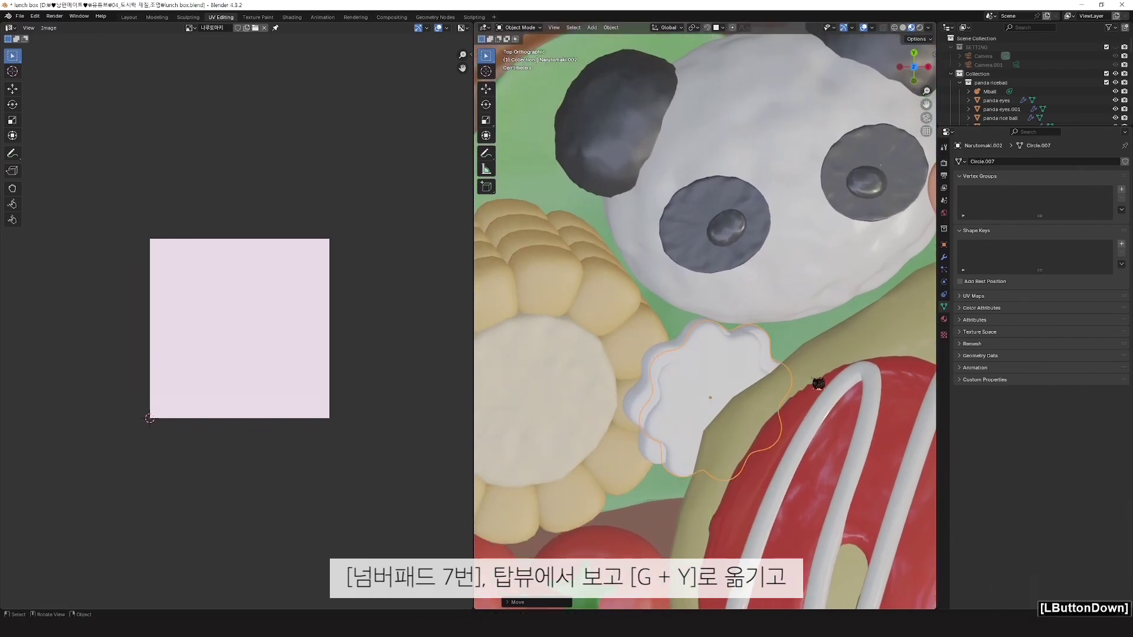
key(g)
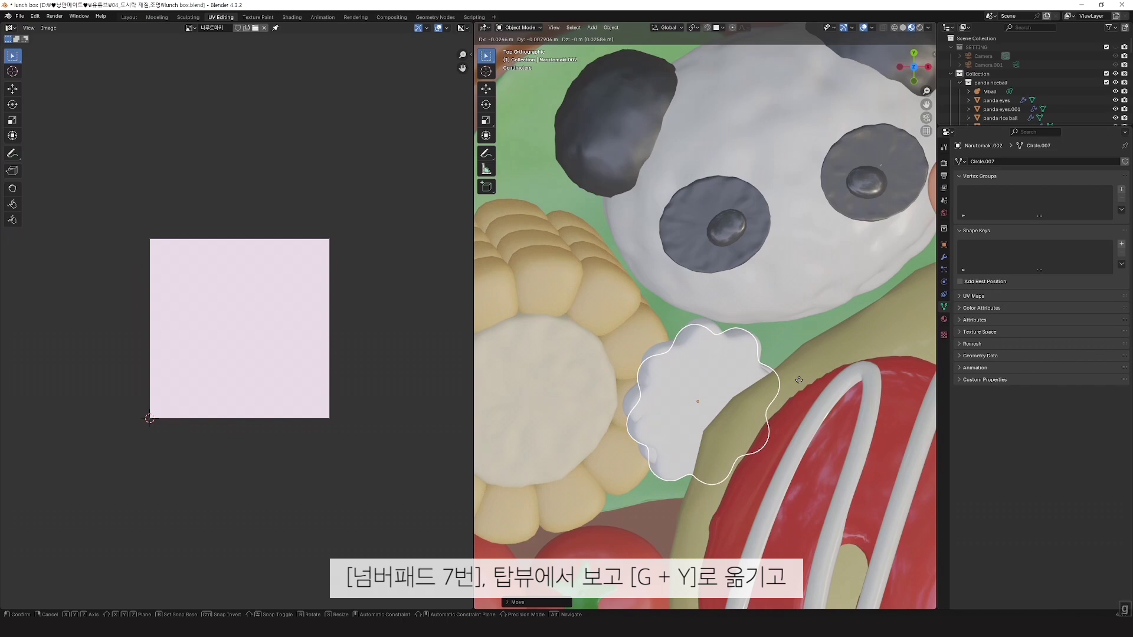
click(804, 384)
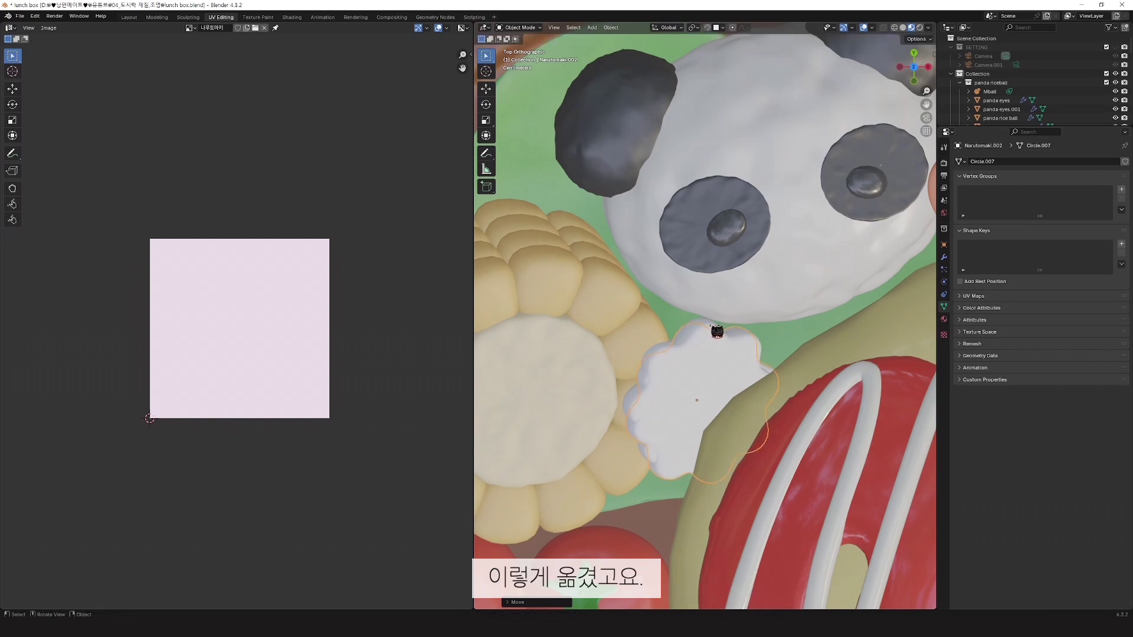
Step: Delete the original narutomaki beside the corn, keeping only the copy
click(663, 351)
scroll(1091, 117, down, 10)
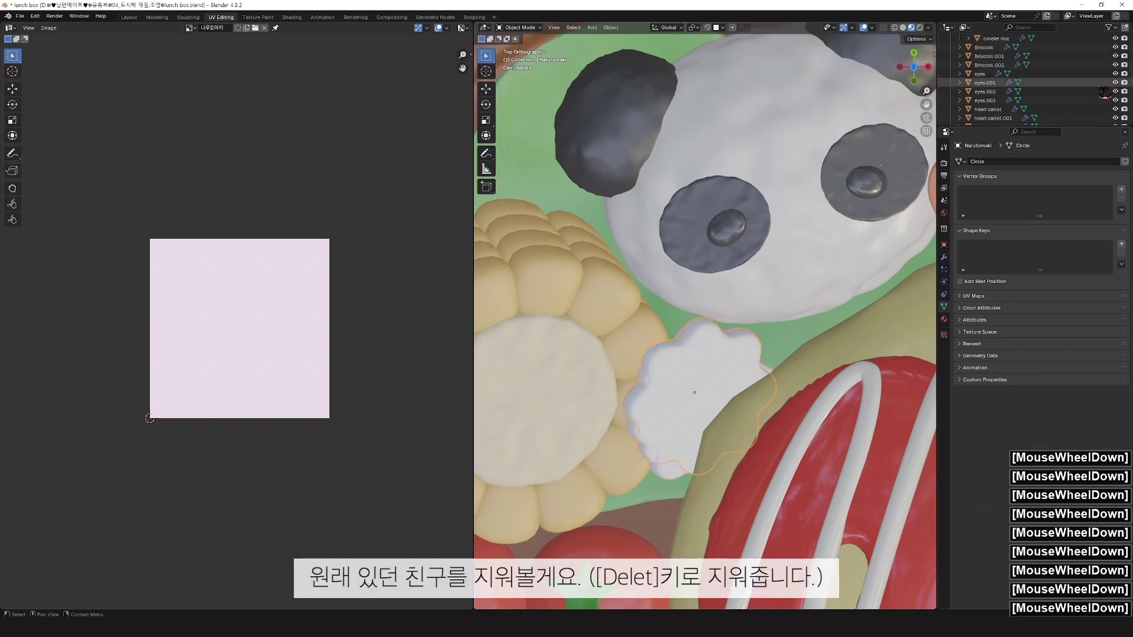
key(Delete)
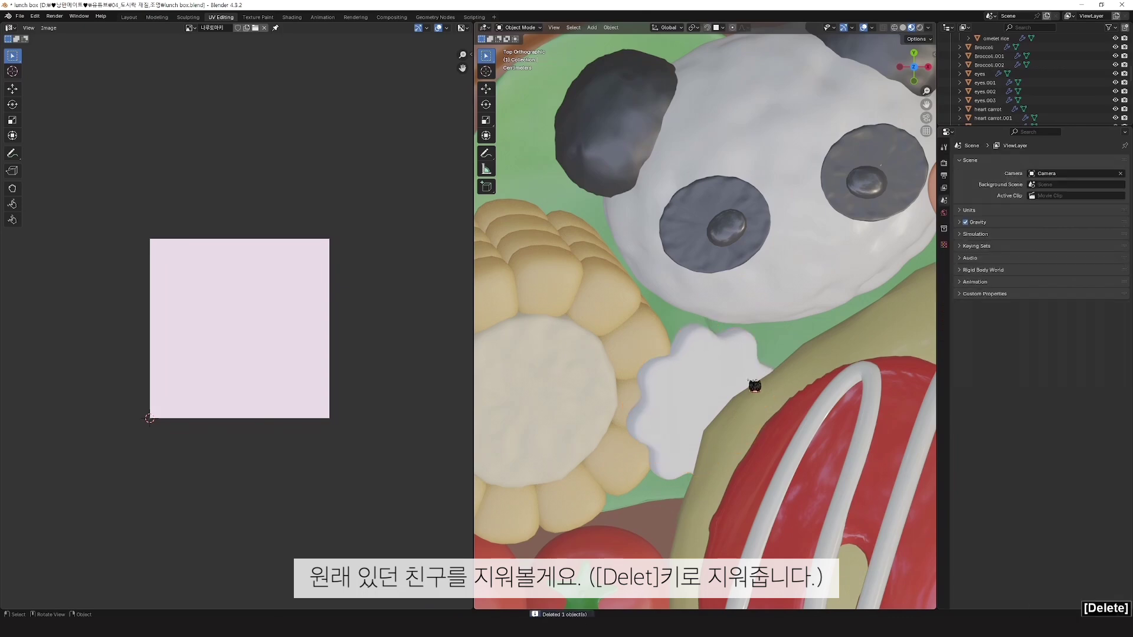
Step: Enlarge the remaining narutomaki beside the corn slightly and raise it along Z clear of the corn
click(719, 381)
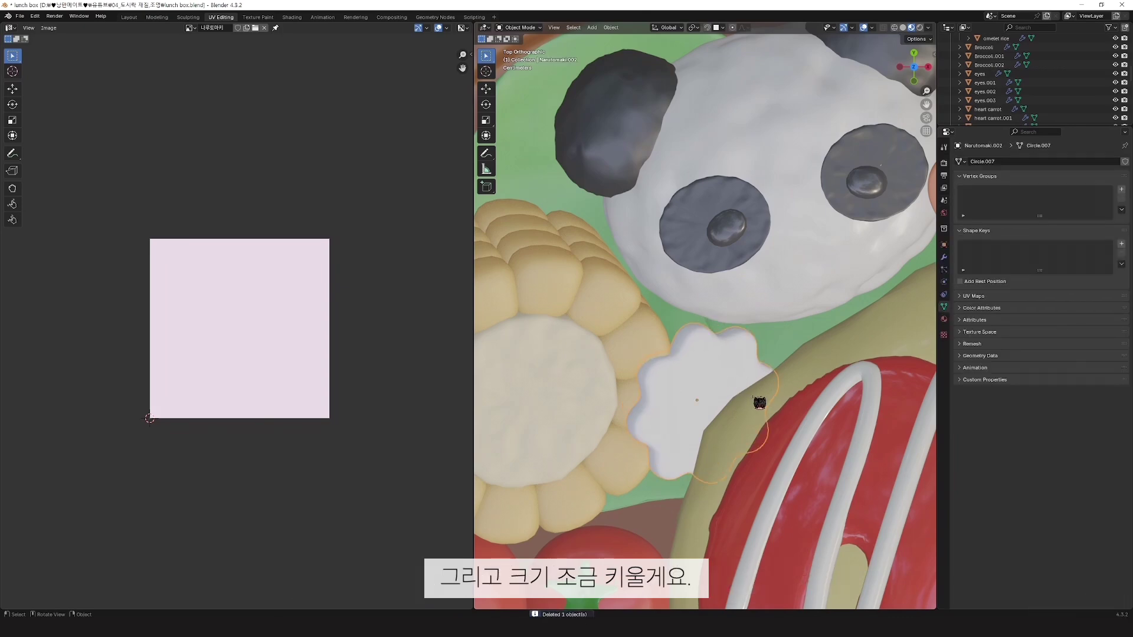
key(s)
click(765, 405)
middle_drag(740, 413, 826, 375)
key(g)
key(z)
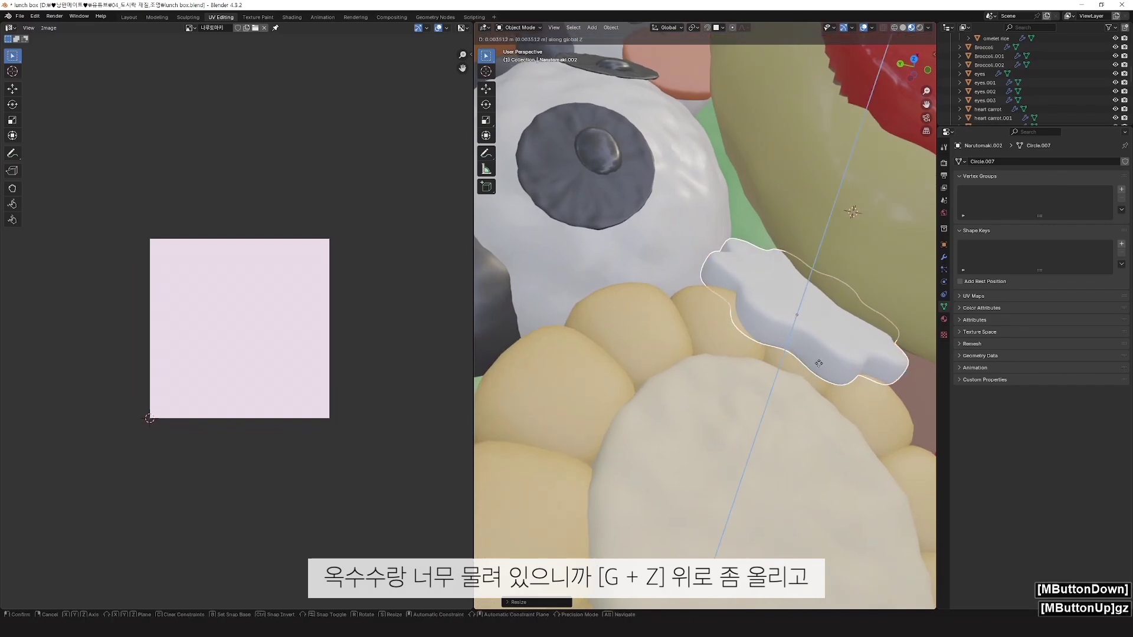
click(834, 366)
middle_drag(835, 366, 805, 392)
scroll(804, 392, down, 9)
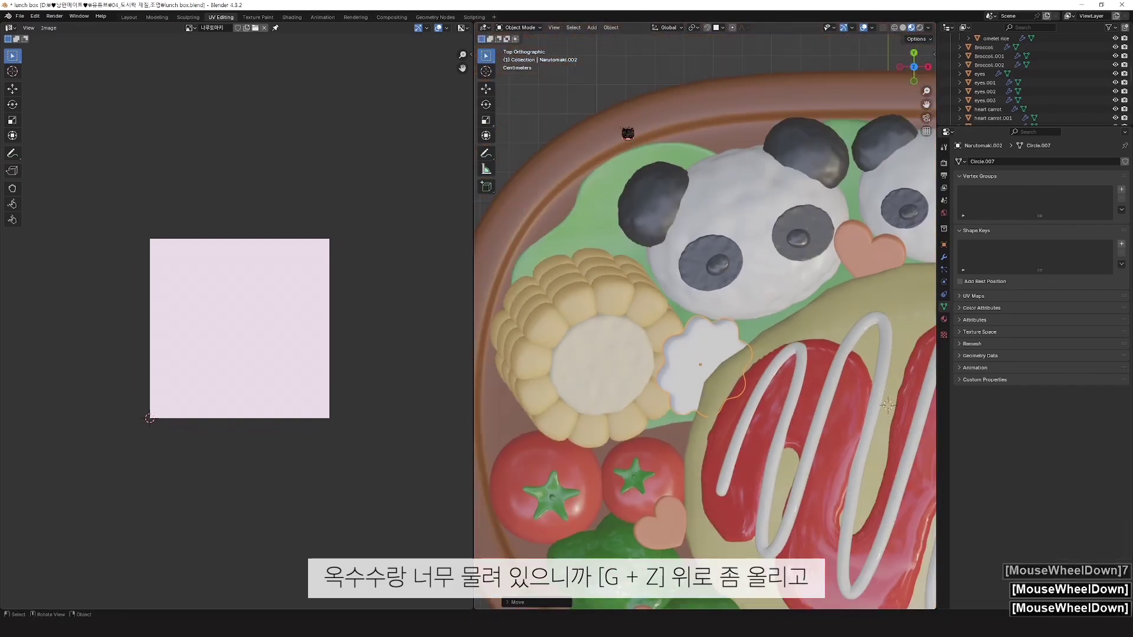
click(620, 88)
Step: Check the UV layout of the narutomaki copy beside the corn against the unwrapped source slice
scroll(799, 376, down, 1)
mouse_move(773, 375)
shift+middle_down()
mouse_move(670, 362)
mouse_move(789, 375)
shift+middle_up()
scroll(670, 361, down, 5)
click(640, 328)
scroll(643, 334, up, 5)
key(Tab)
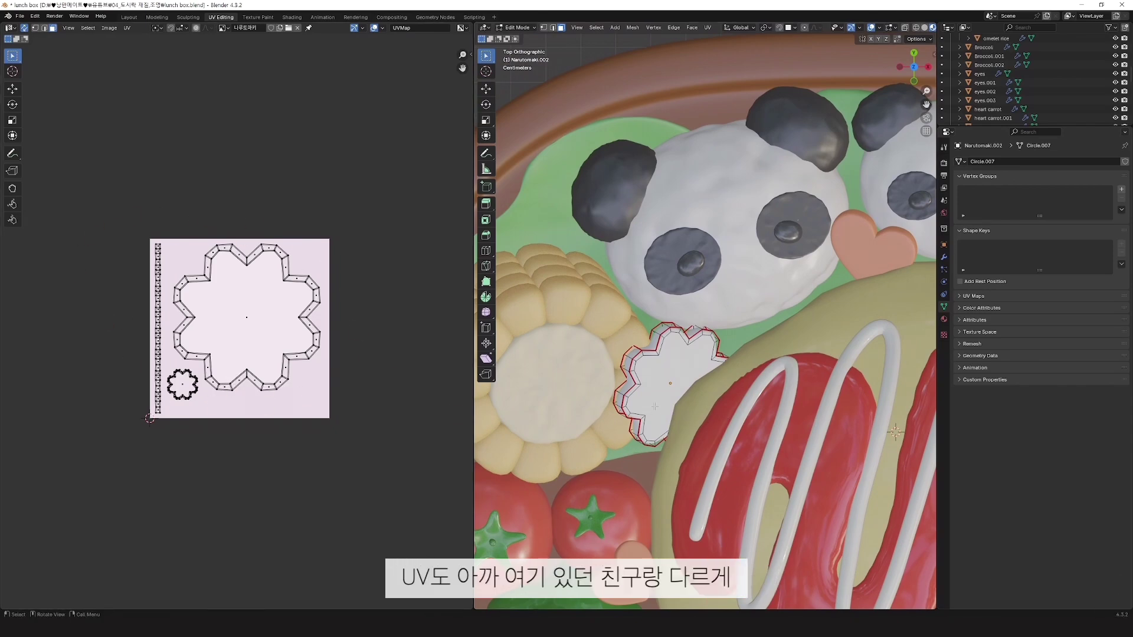
scroll(673, 378, down, 1)
mouse_move(673, 378)
shift+middle_down()
mouse_move(678, 365)
mouse_move(674, 379)
shift+middle_up()
scroll(675, 378, down, 6)
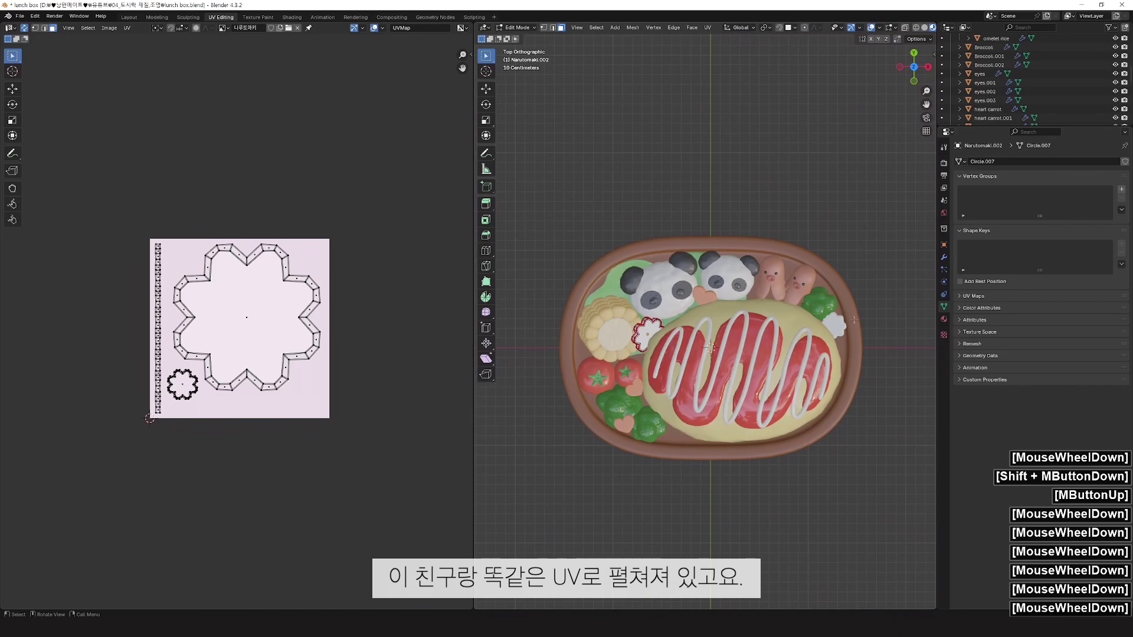
scroll(699, 434, up, 6)
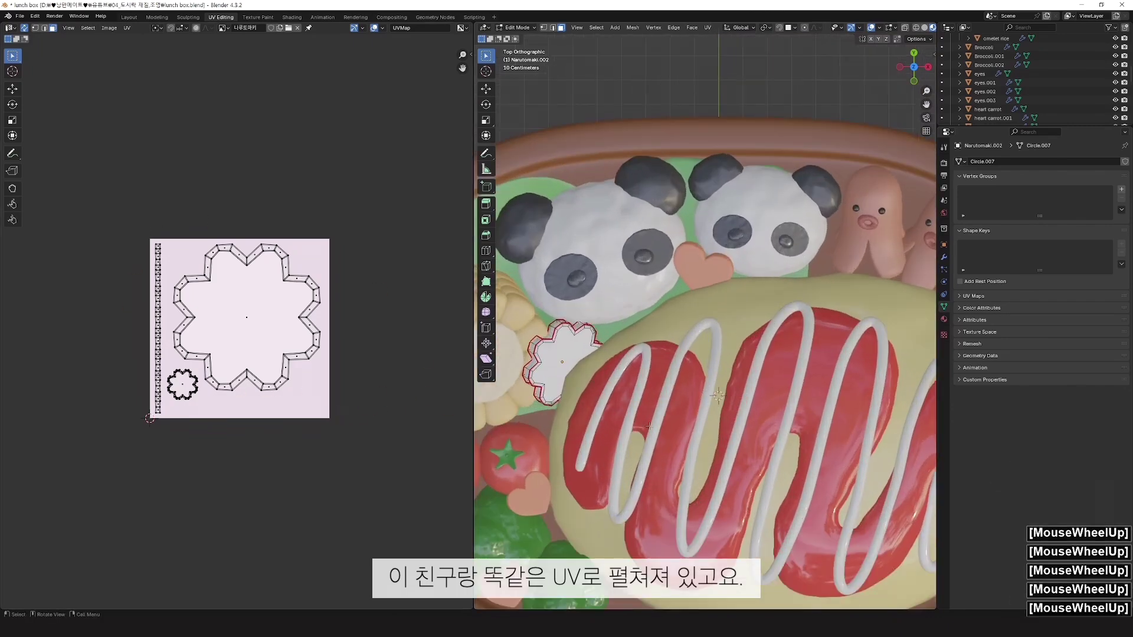
shift+middle_drag(700, 435, 738, 430)
key(Tab)
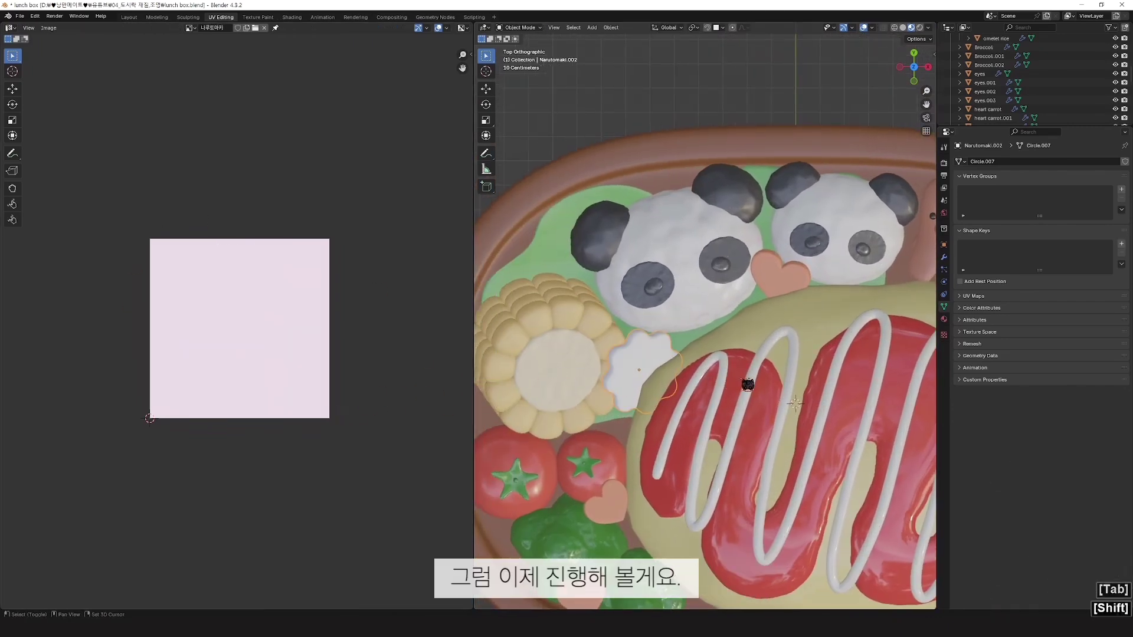
Step: Select the unwrapped narutomaki beside the broccoli and switch to the Texture Paint workspace
shift+middle_drag(747, 386, 432, 387)
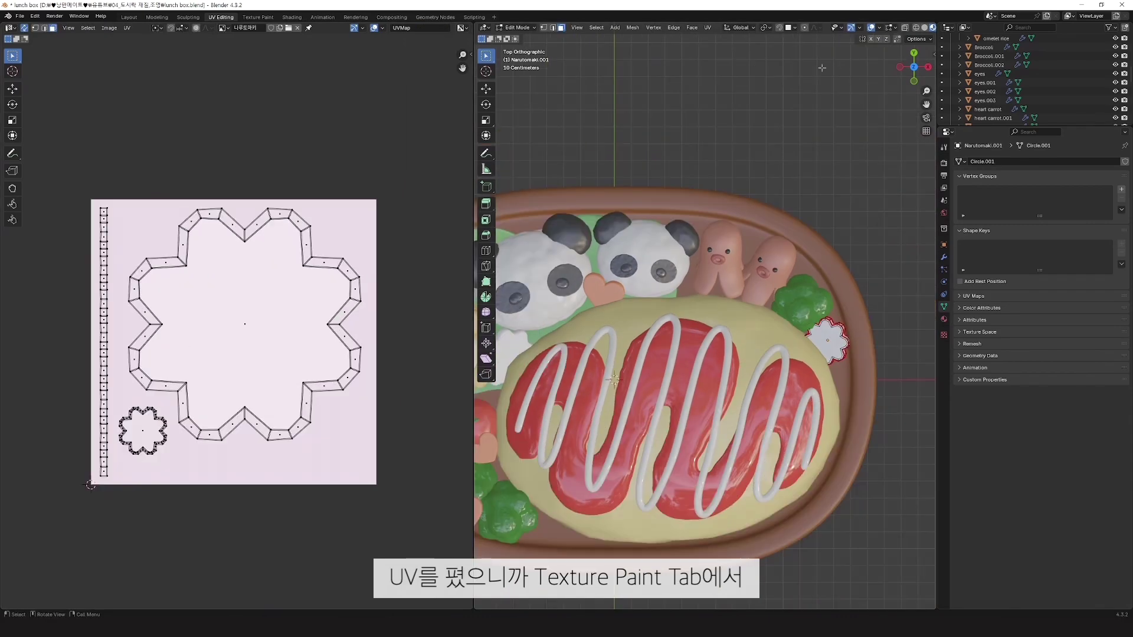
click(258, 18)
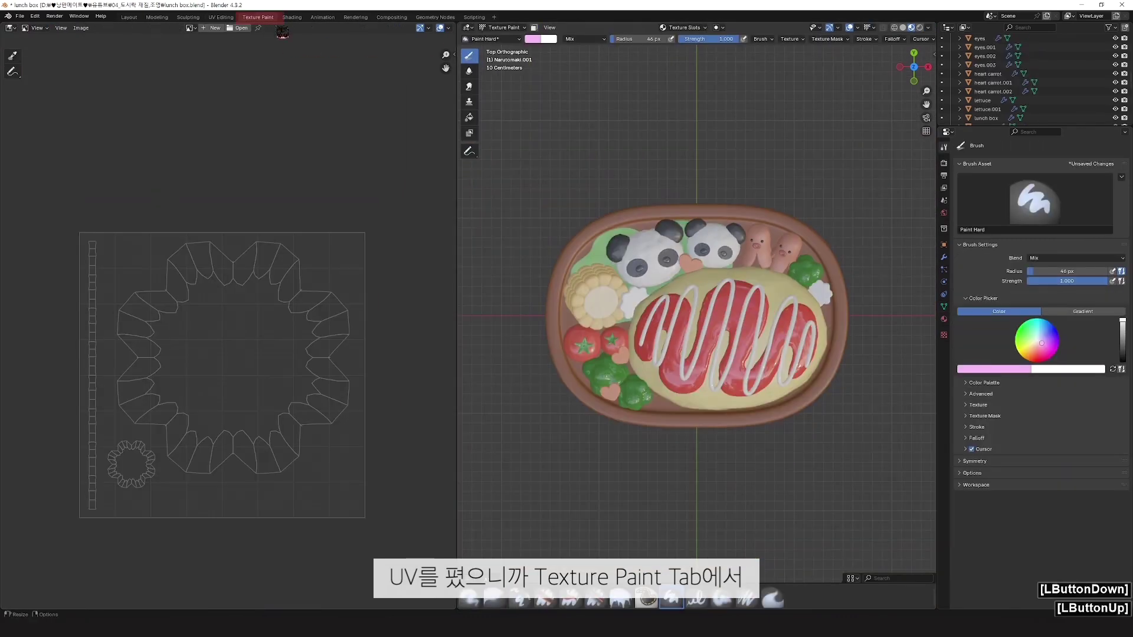
Step: Display the 나루토마키 image behind the narutomaki's UV layout in the Texture Paint workspace
scroll(884, 456, up, 4)
shift+middle_drag(883, 456, 623, 494)
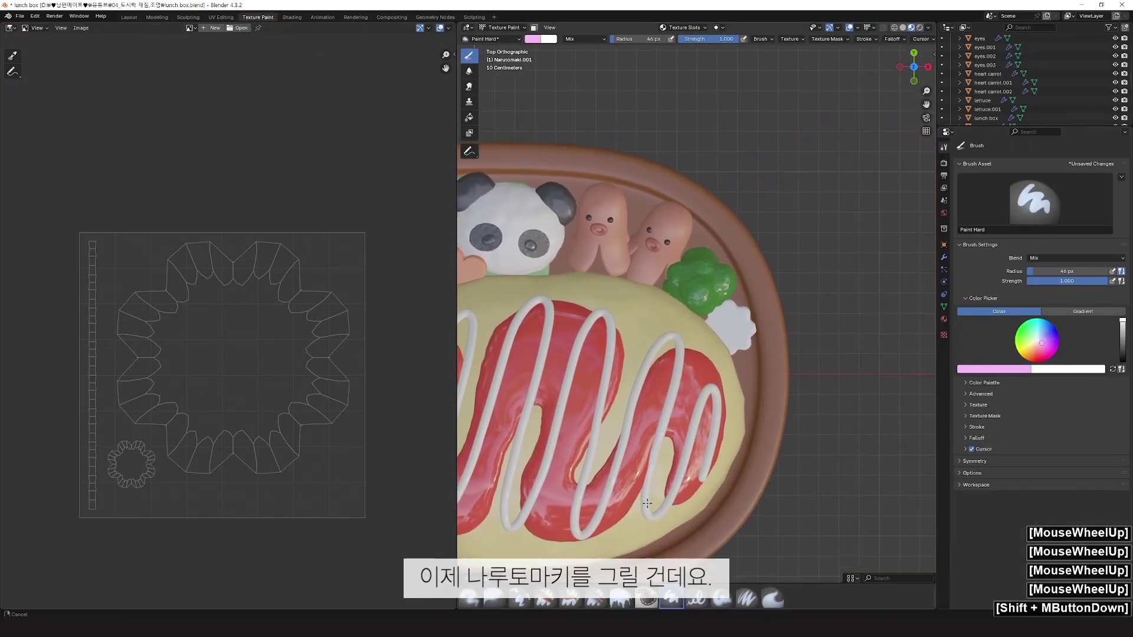
scroll(735, 478, up, 2)
shift+middle_drag(734, 478, 716, 453)
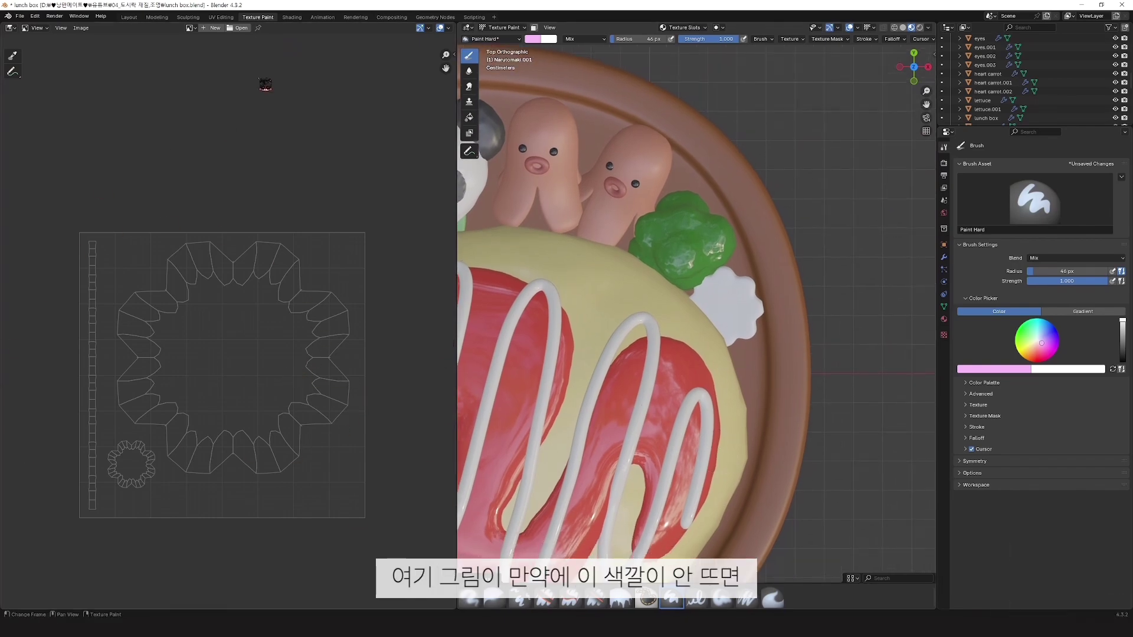
click(225, 17)
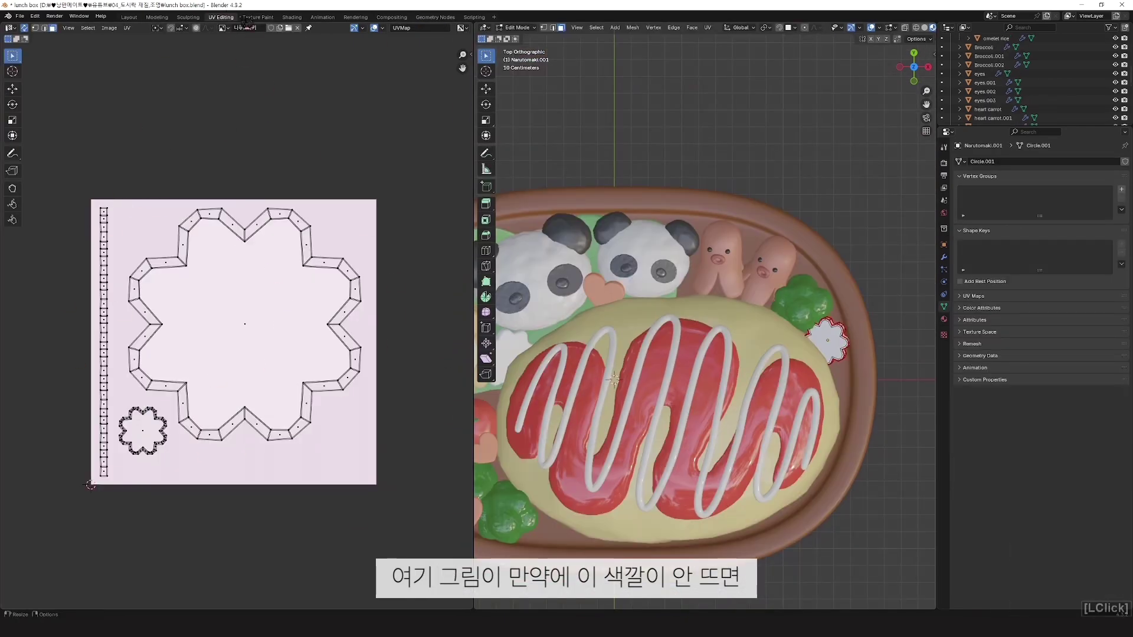
click(258, 17)
click(192, 29)
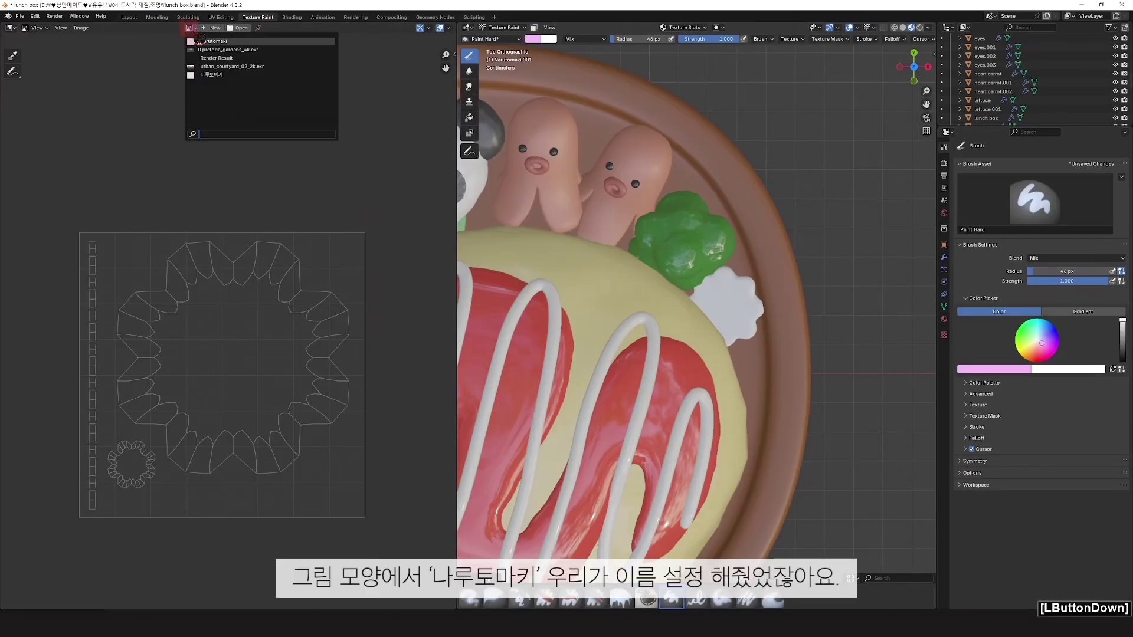
click(212, 75)
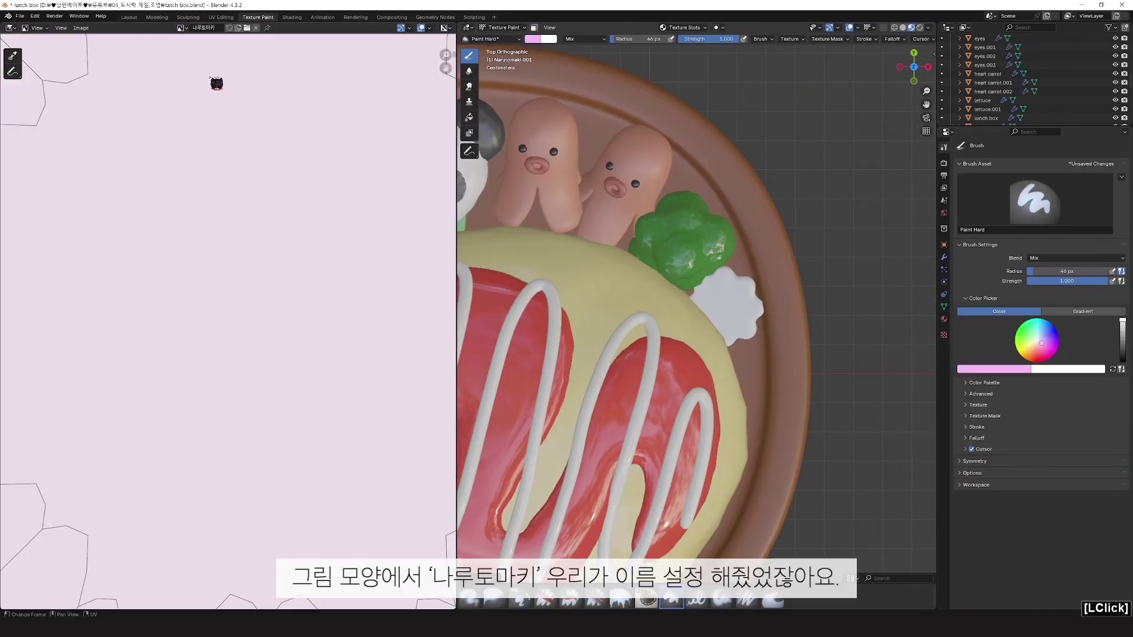
scroll(282, 308, down, 4)
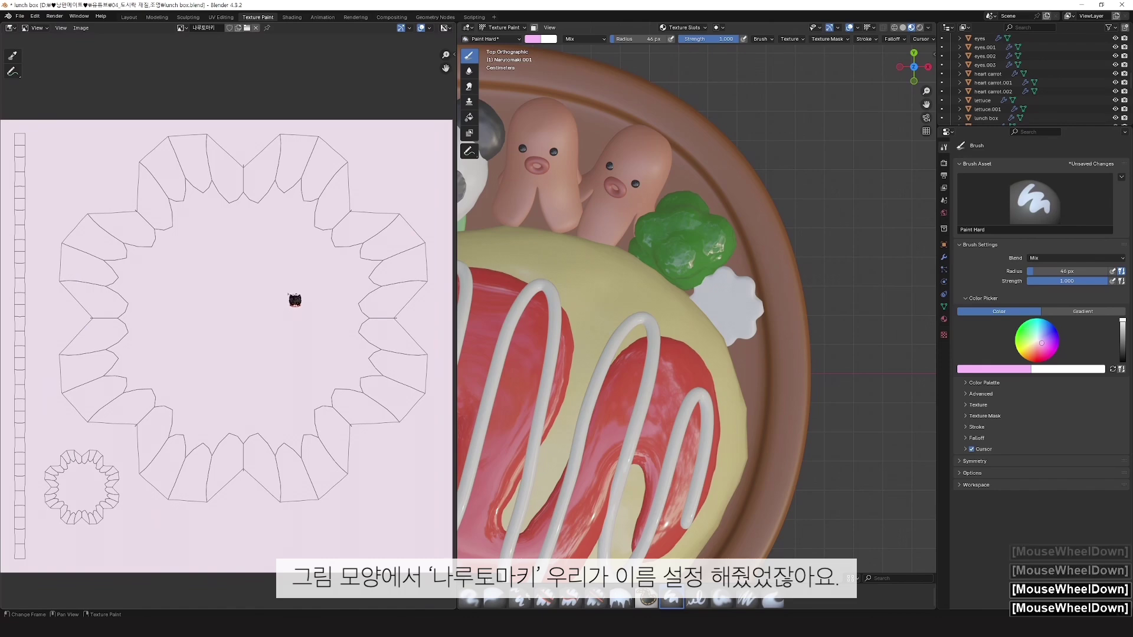
scroll(178, 315, down, 2)
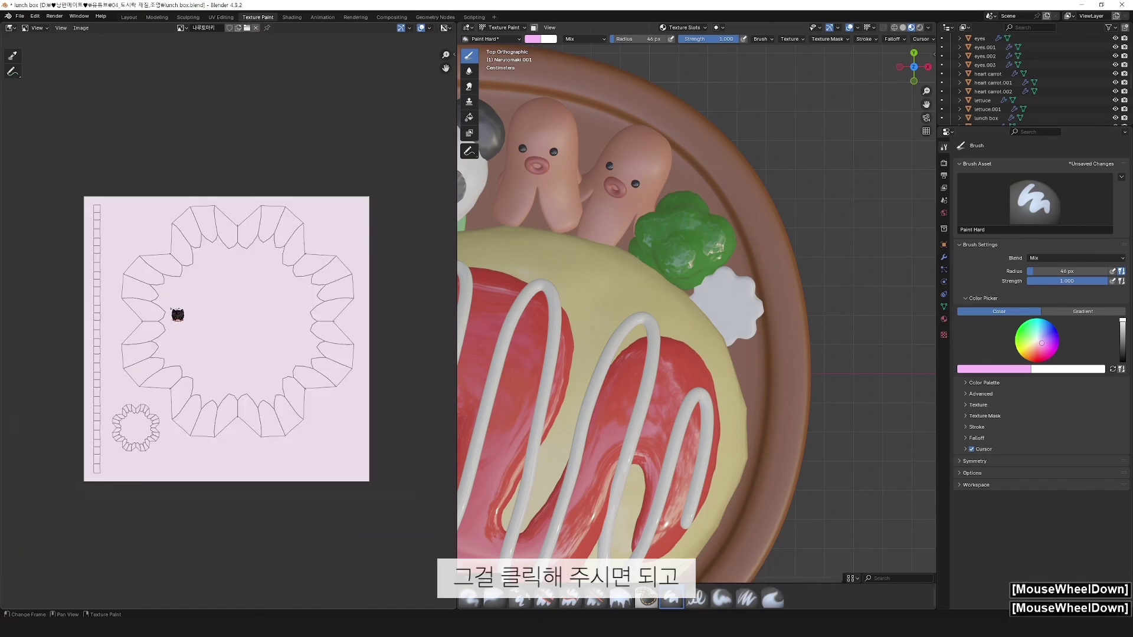
scroll(247, 328, up, 1)
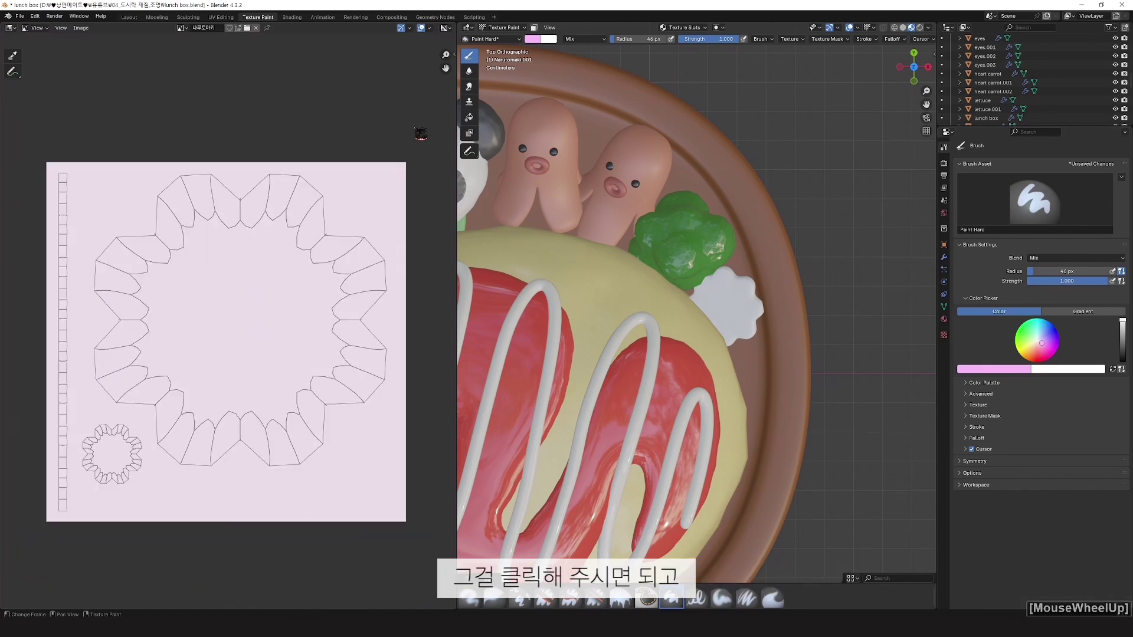
Step: Set the Paint Hard brush colour to light pink #F5C7F0 and try a stroke on the narutomaki beside the broccoli
click(546, 39)
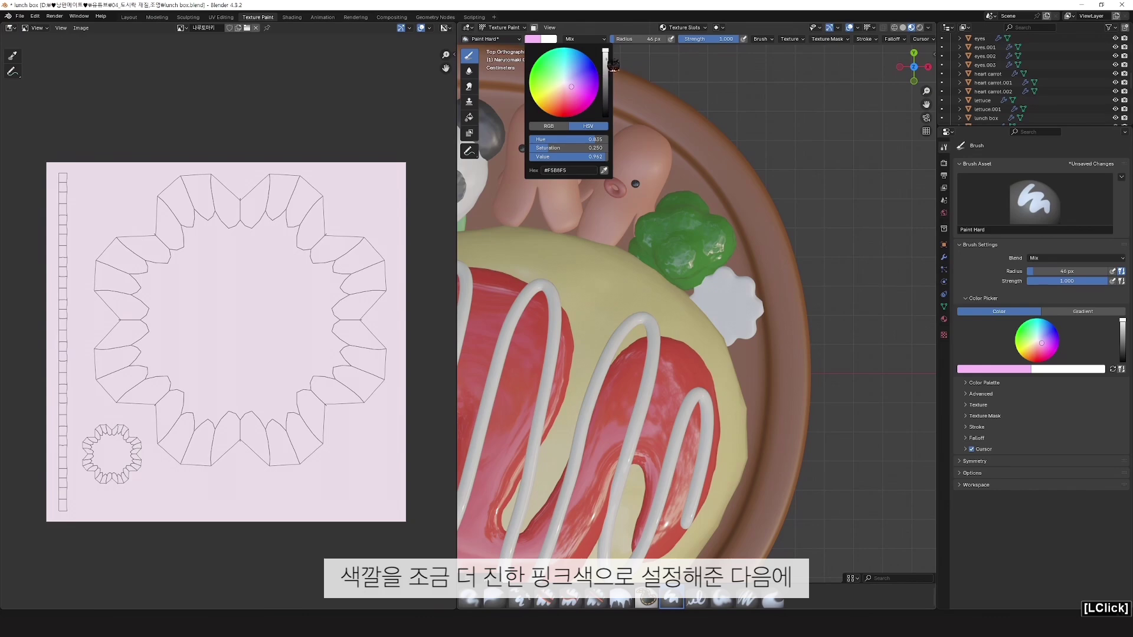
click(569, 86)
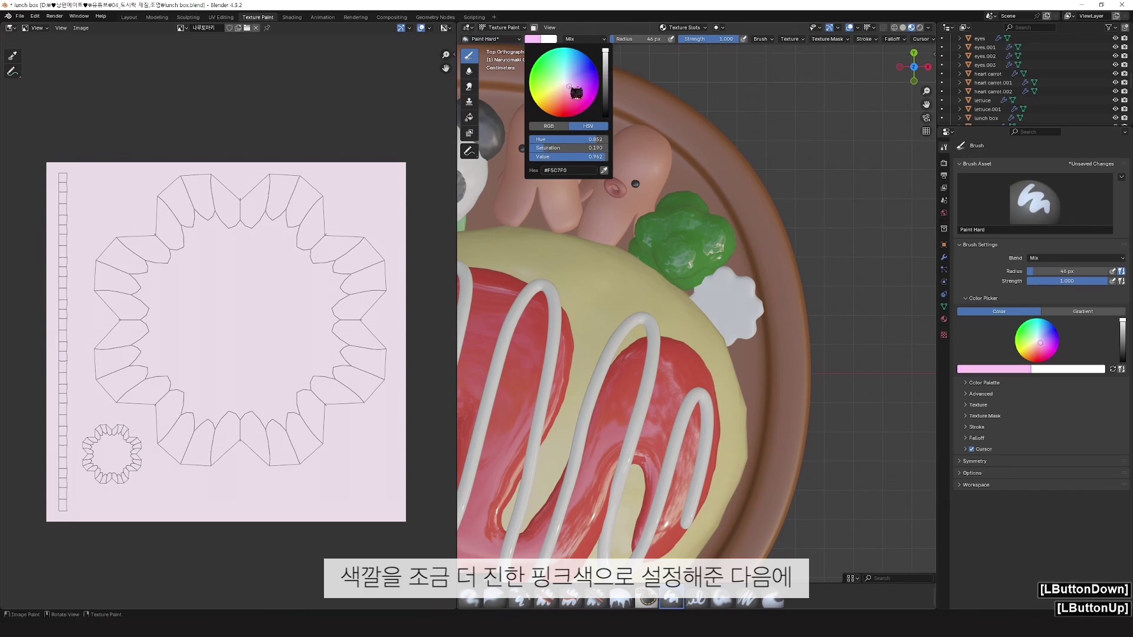
mouse_move(737, 319)
mouse_down()
mouse_move(712, 298)
mouse_move(866, 318)
mouse_up()
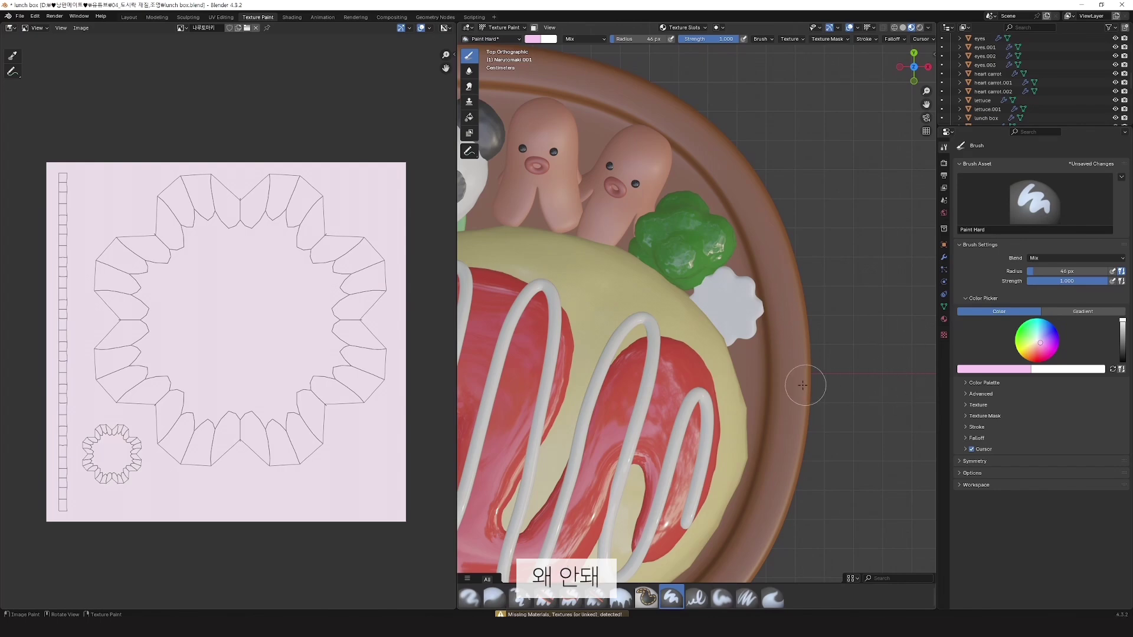
Step: Switch to the Airbrush with a pink colour and try to paint the face of the narutomaki beside the broccoli
click(470, 598)
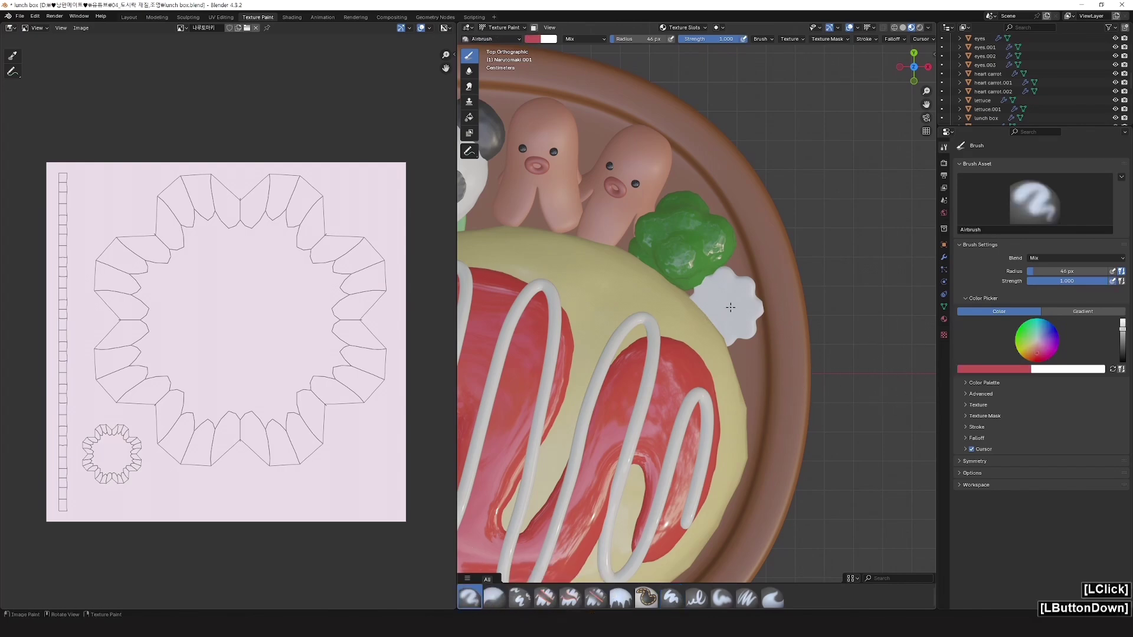
drag(732, 320, 737, 323)
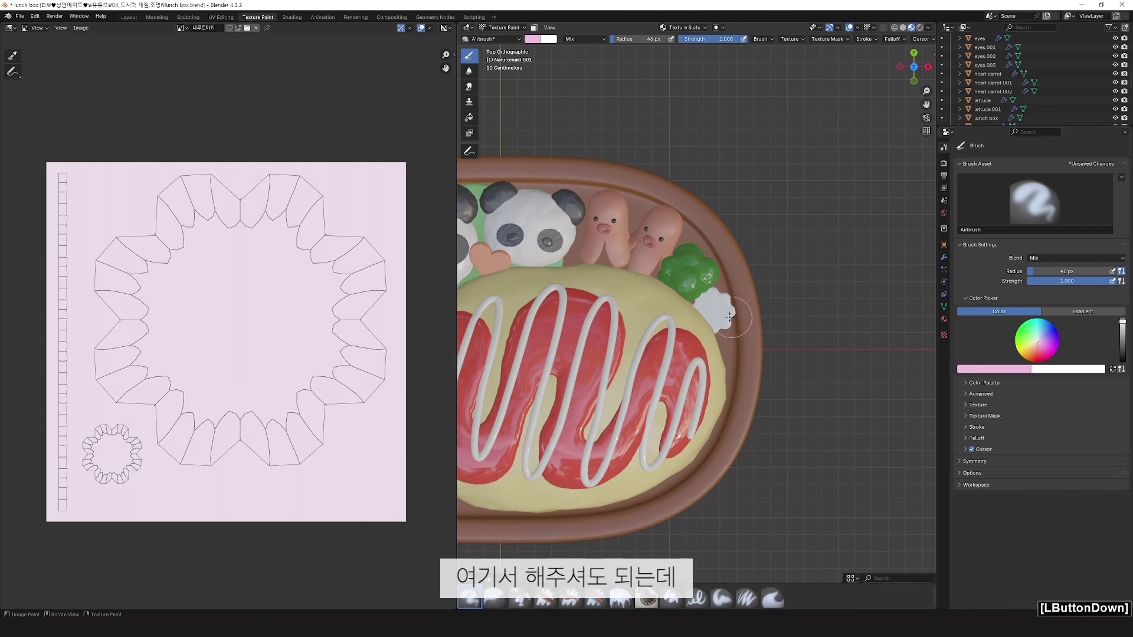
click(733, 316)
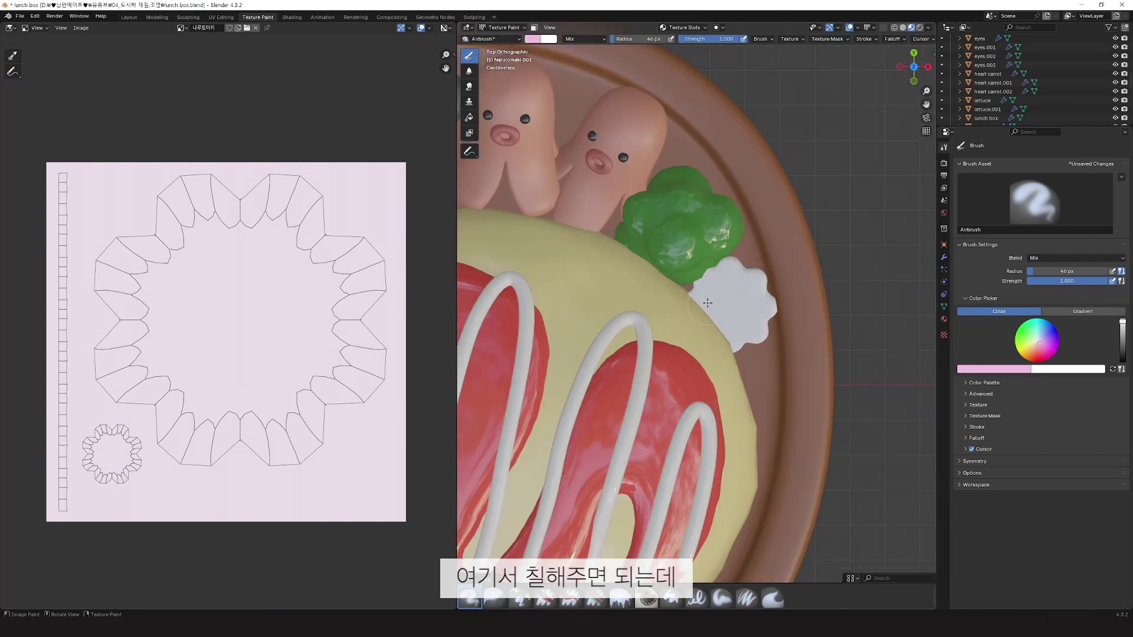
click(737, 328)
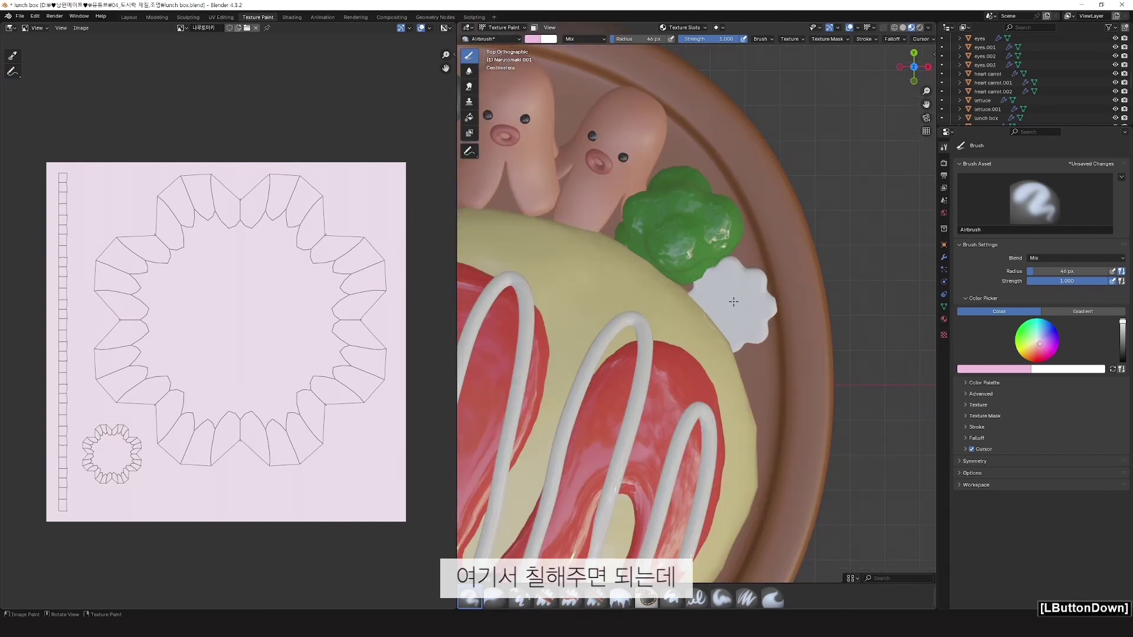
drag(738, 314, 734, 317)
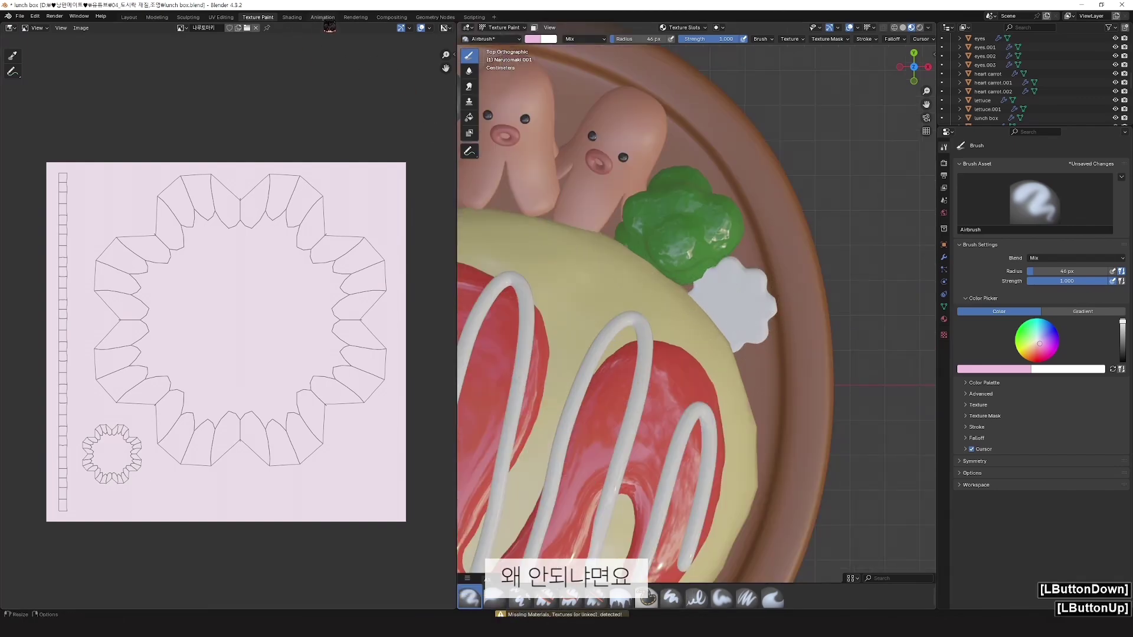
Step: In the Shading workspace, create a new material for the narutomaki beside the broccoli and name it 나루토마키
click(291, 17)
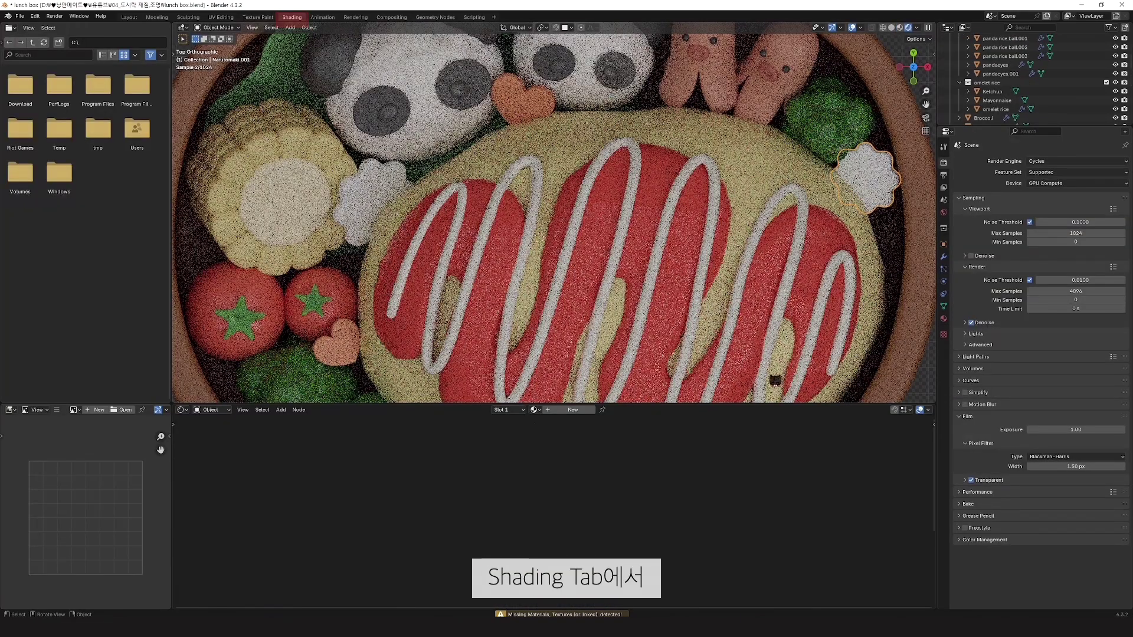
click(573, 409)
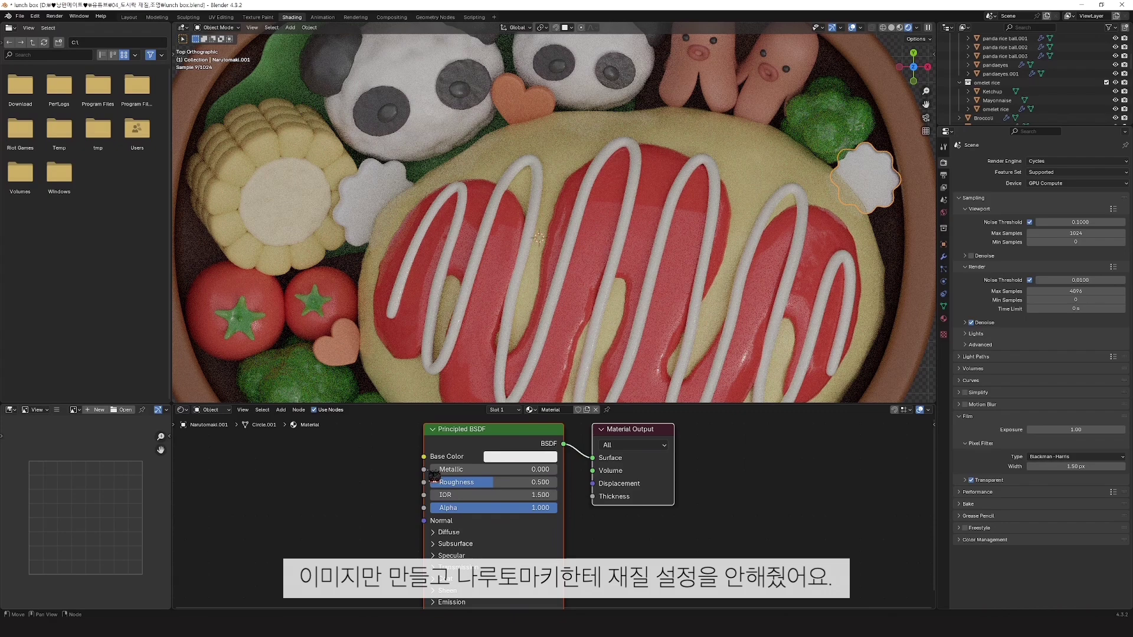
click(571, 413)
text(나루토마키)
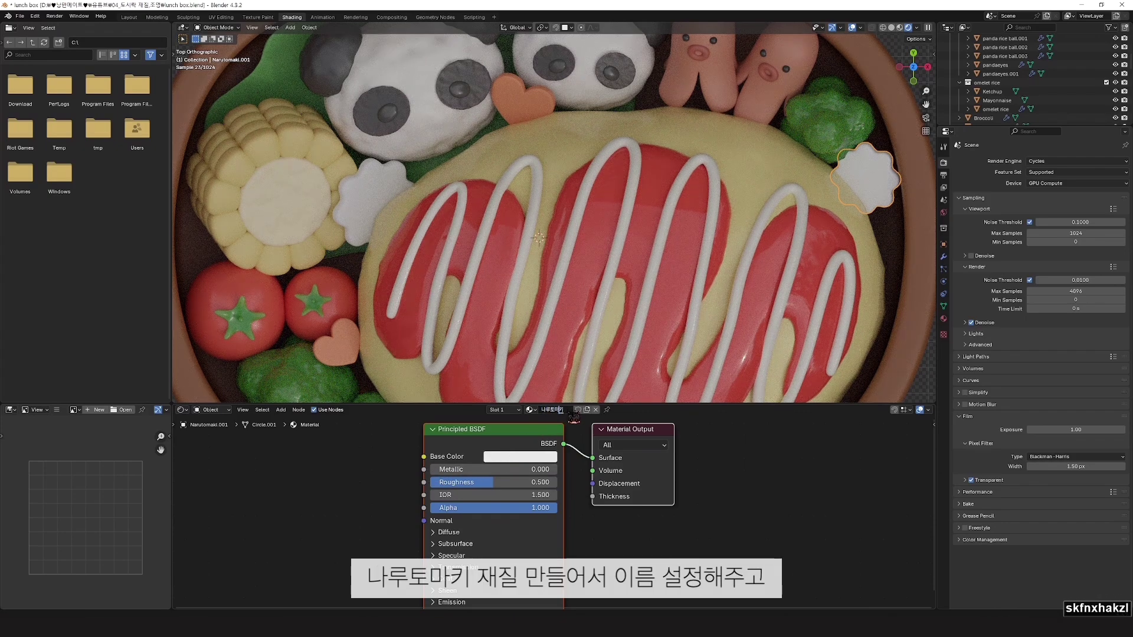
key(Return)
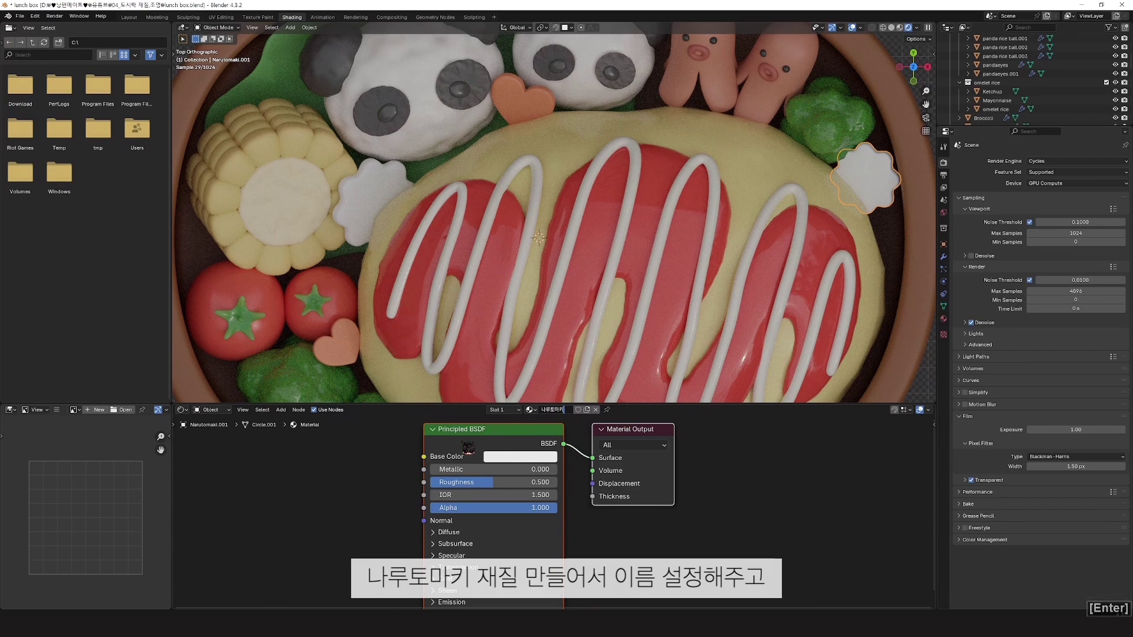
Step: Add an Image Texture node beside the Principled BSDF in the 나루토마키 material
click(328, 485)
key(shift+a)
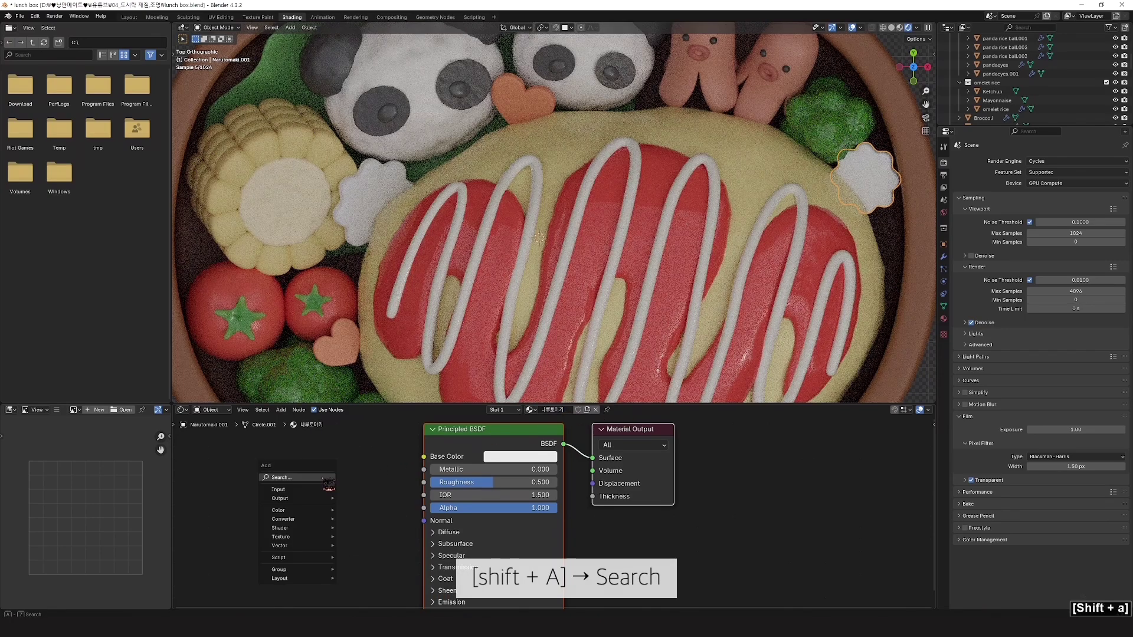
click(329, 481)
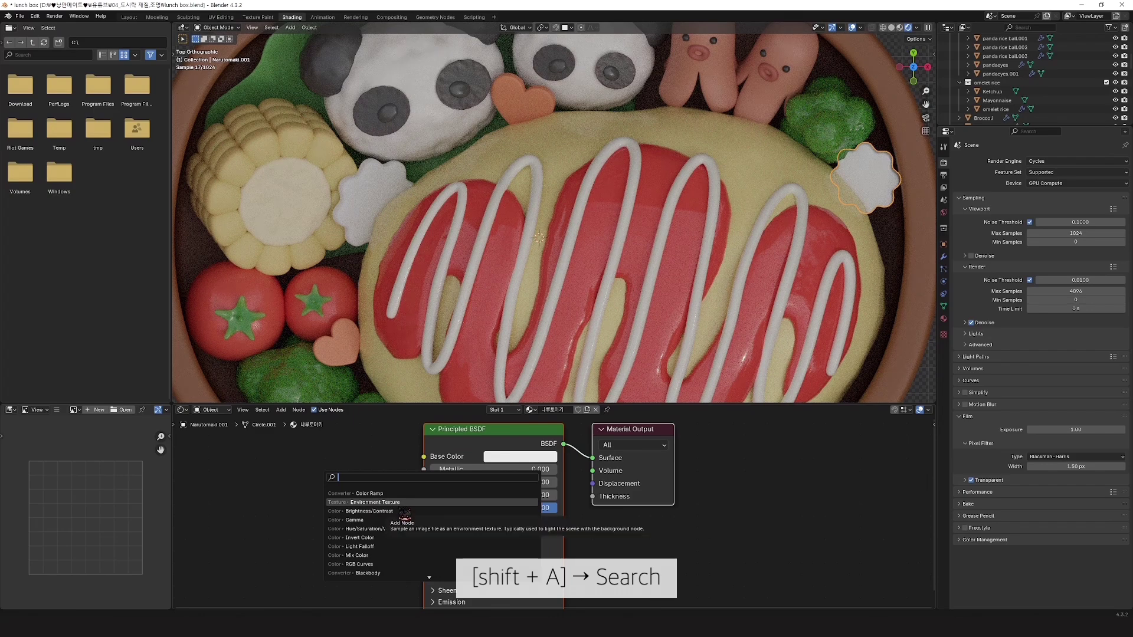
text(ima)
key(BackSpace)
key(BackSpace)
key(Hangul)
text(iam)
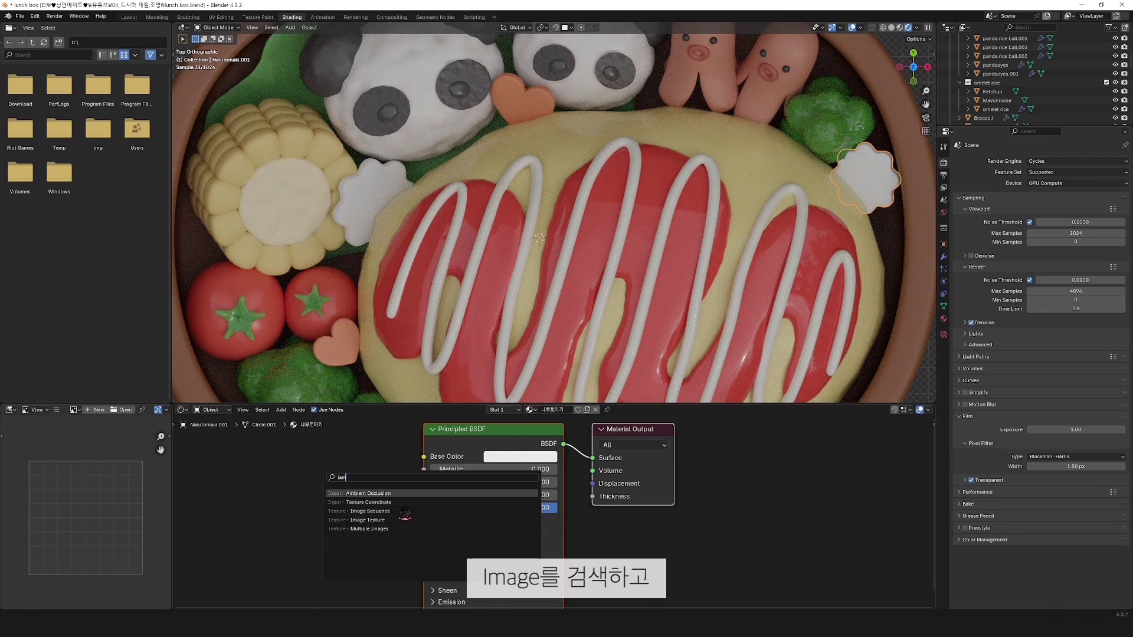
click(400, 521)
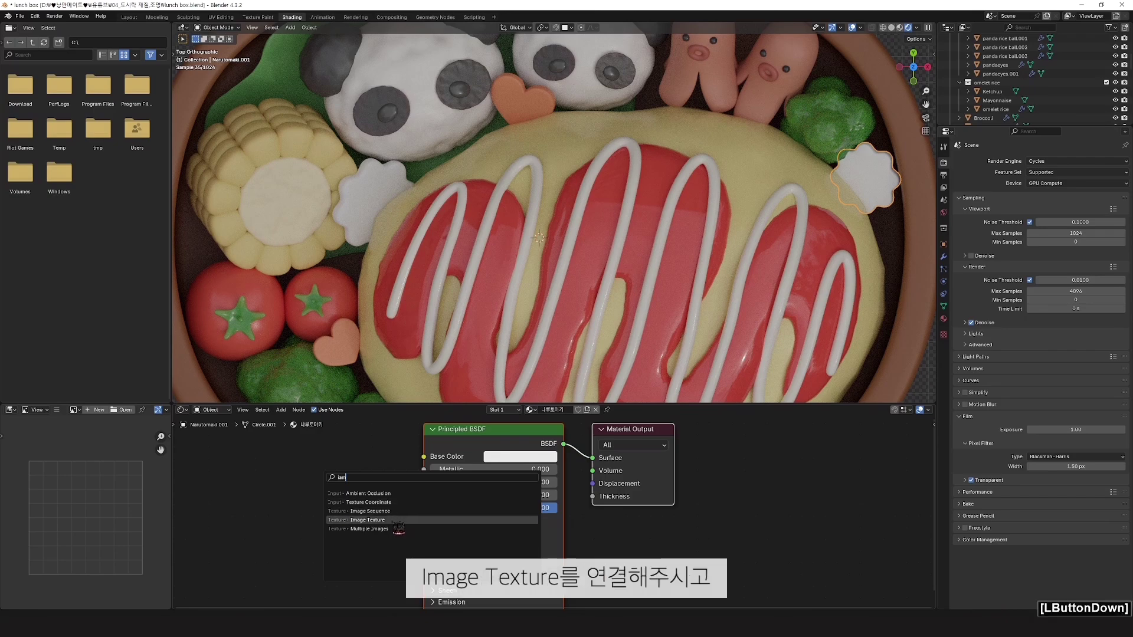
click(391, 478)
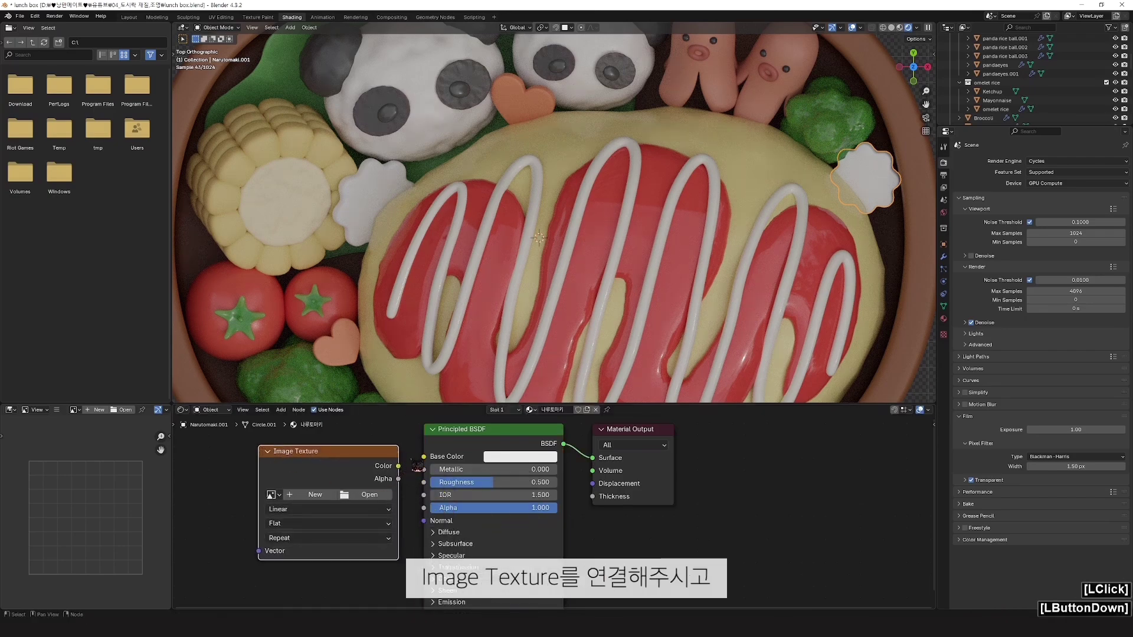
Step: Connect the Image Texture's Color to the Base Color and assign the 나루토마키 image to the node
drag(398, 465, 423, 457)
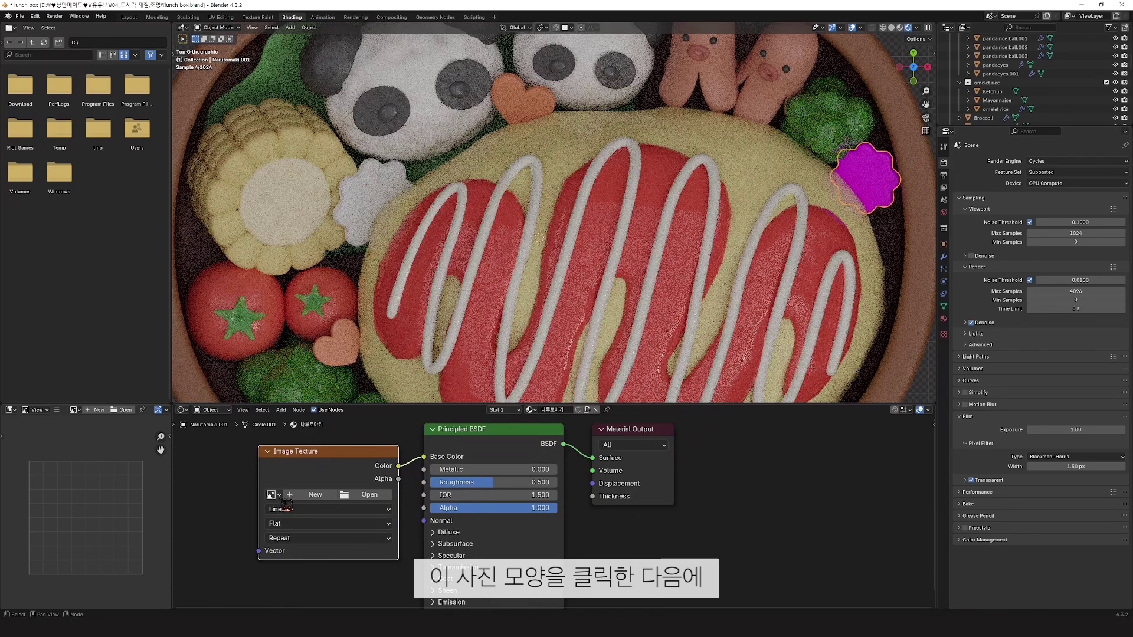
click(277, 495)
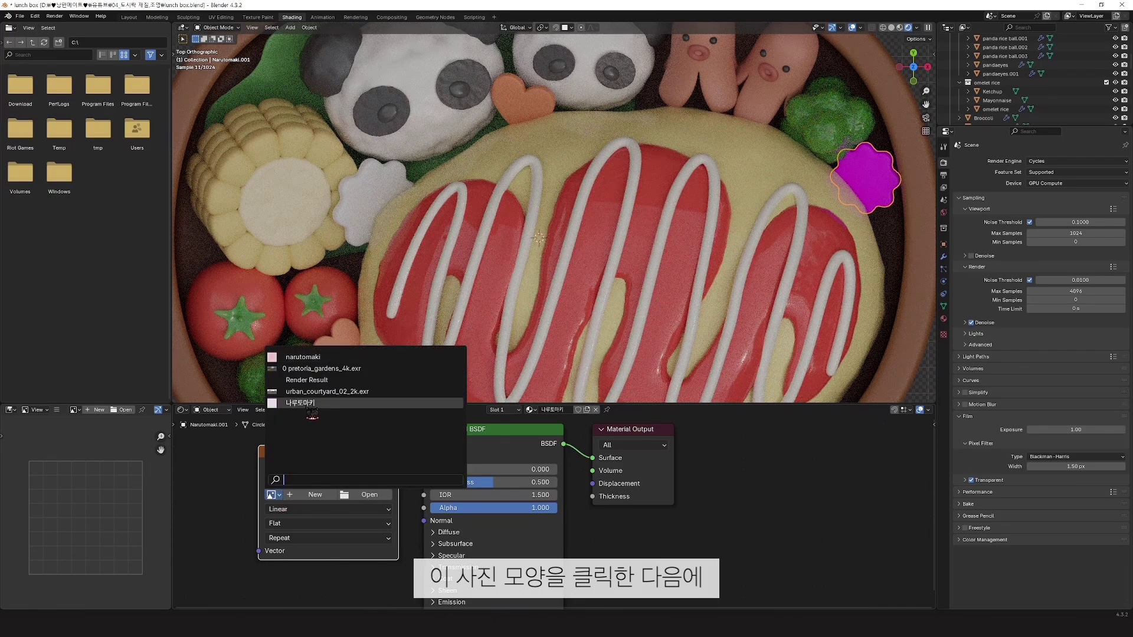
click(311, 406)
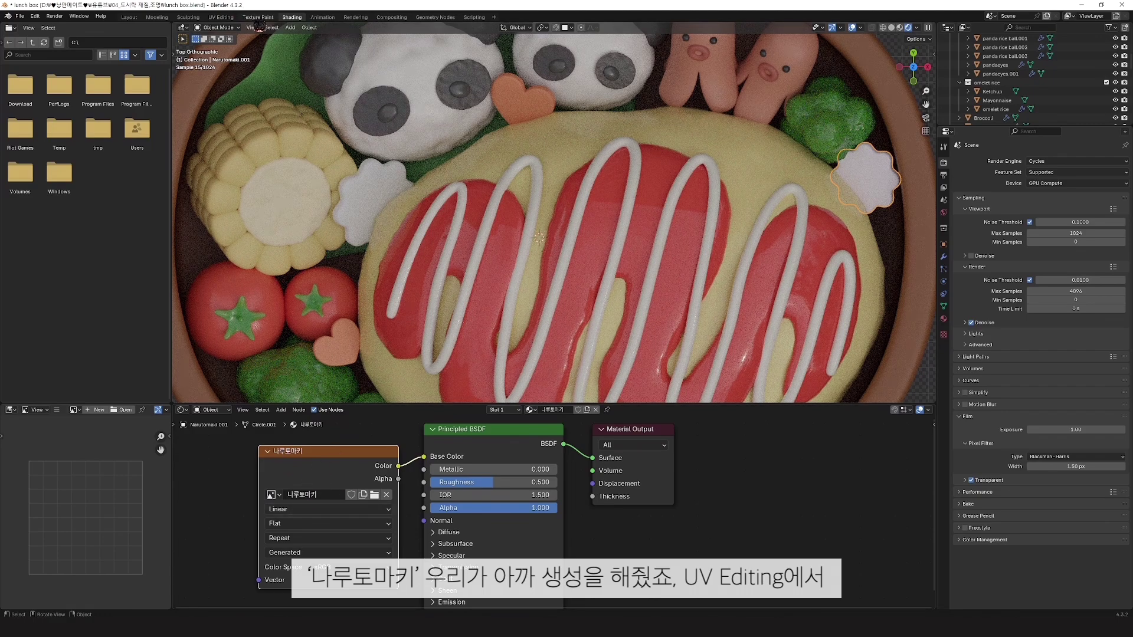
Step: Return to the Texture Paint workspace, test a pink Airbrush stroke on the narutomaki model, and undo it
click(260, 18)
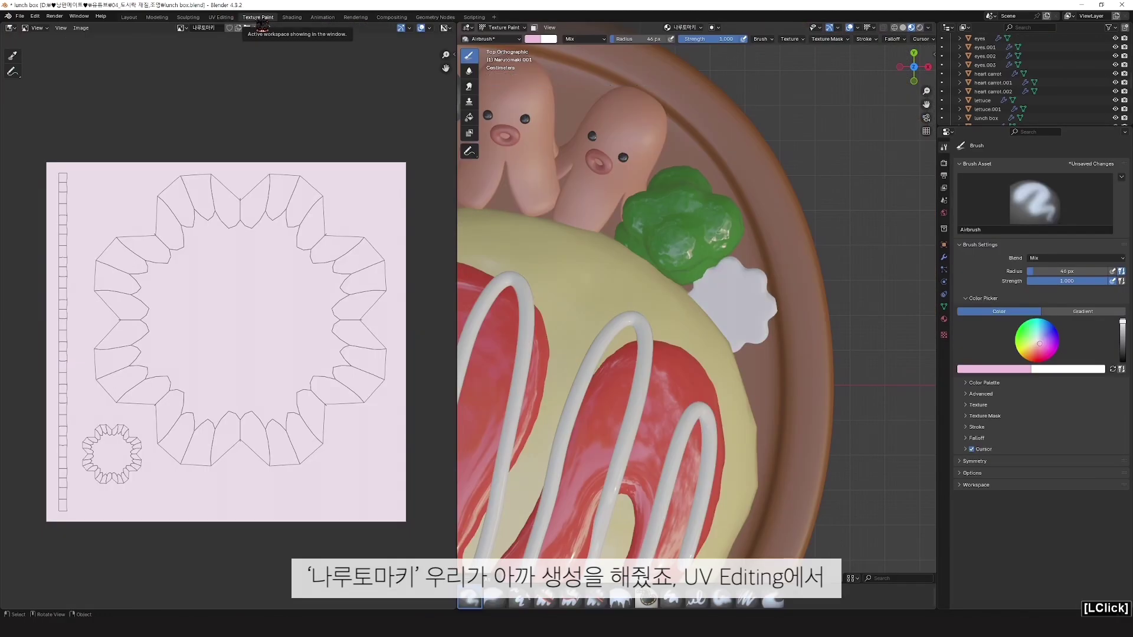
scroll(718, 316, up, 2)
click(721, 318)
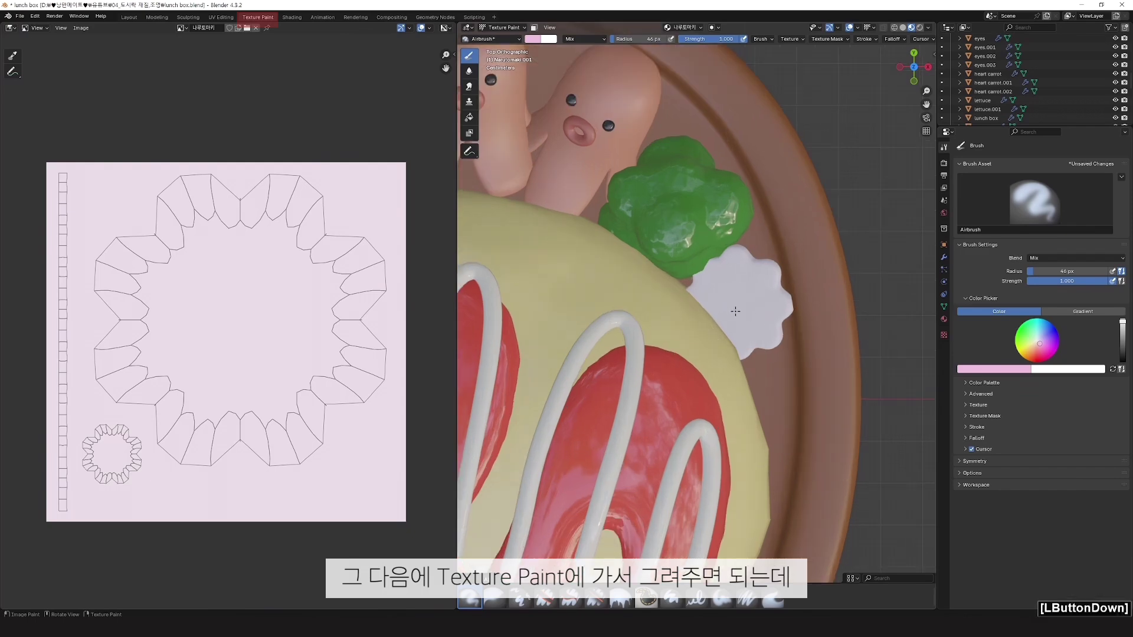
drag(736, 311, 792, 338)
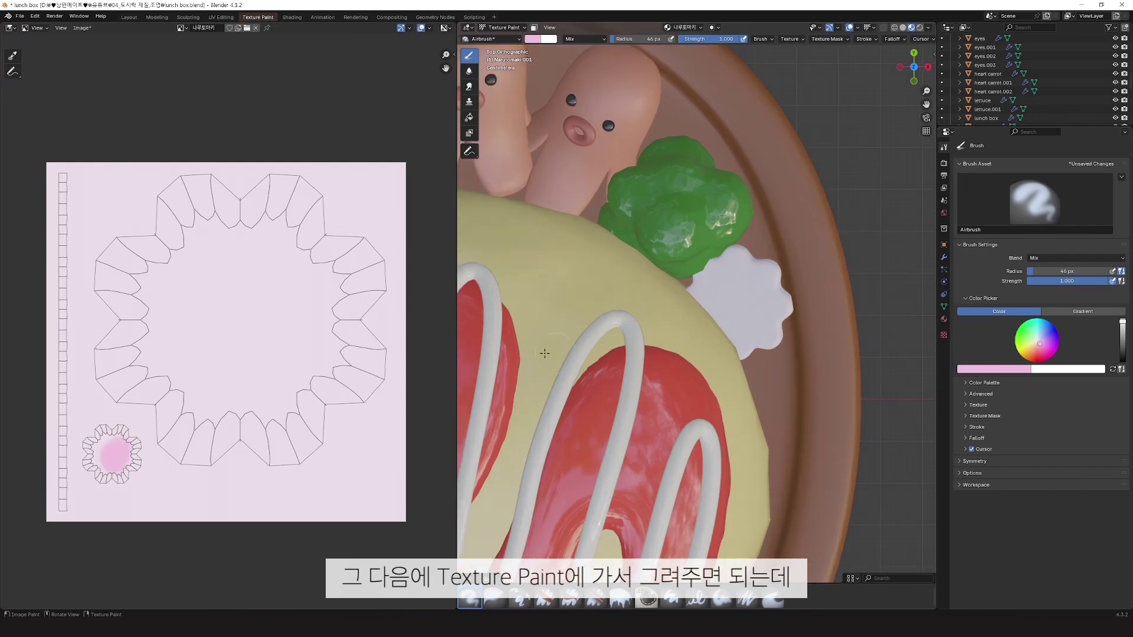
key(ctrl+z)
Step: Switch the image editor from View to Paint mode, test a stroke inside the large UV shape, and undo it
click(235, 281)
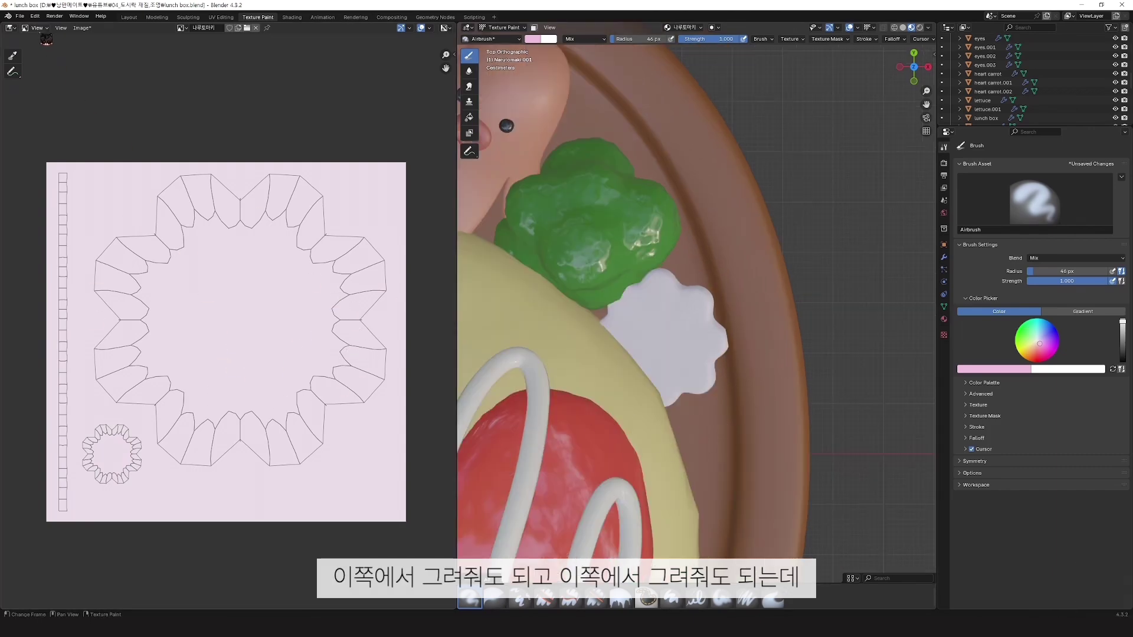
click(36, 27)
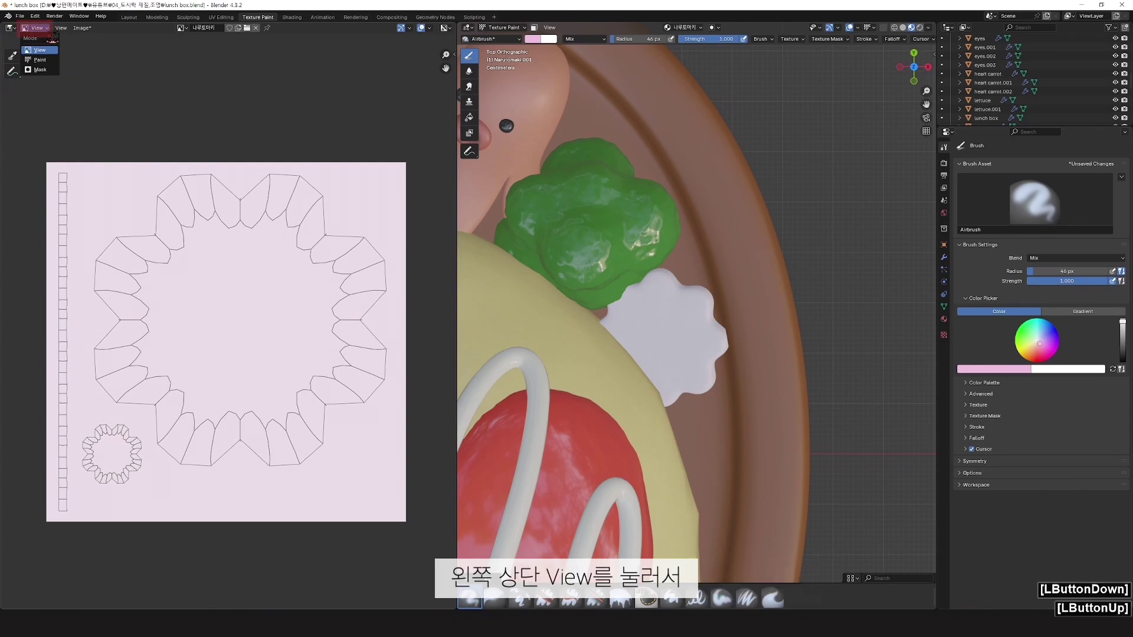
click(50, 60)
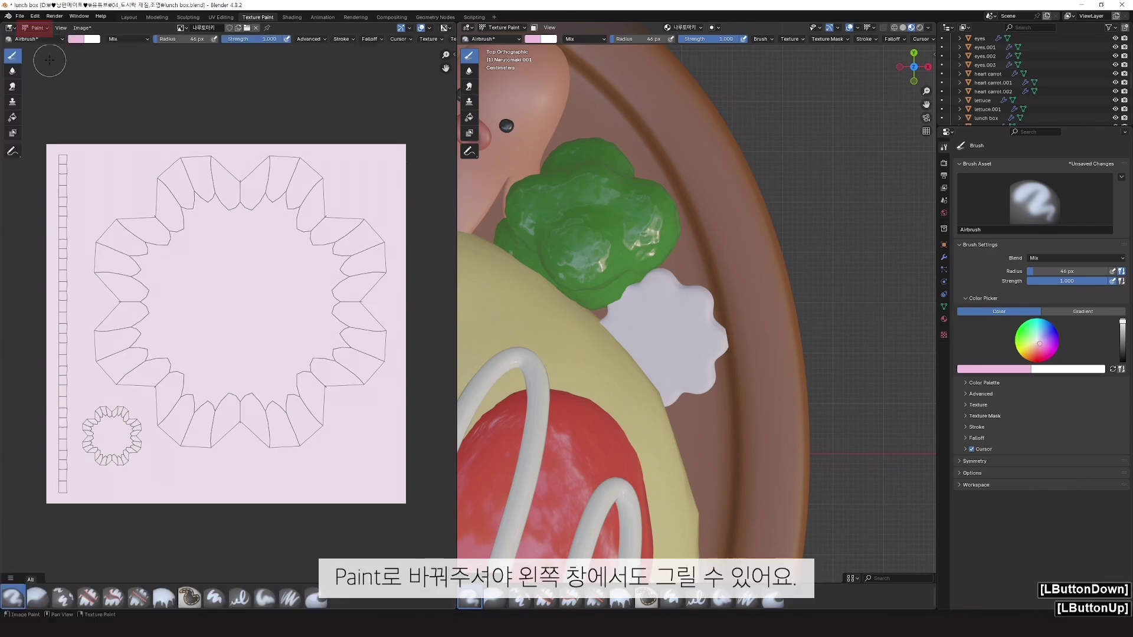
mouse_move(269, 295)
mouse_down()
mouse_move(222, 253)
mouse_move(207, 296)
mouse_move(243, 315)
mouse_up()
key(ctrl+z)
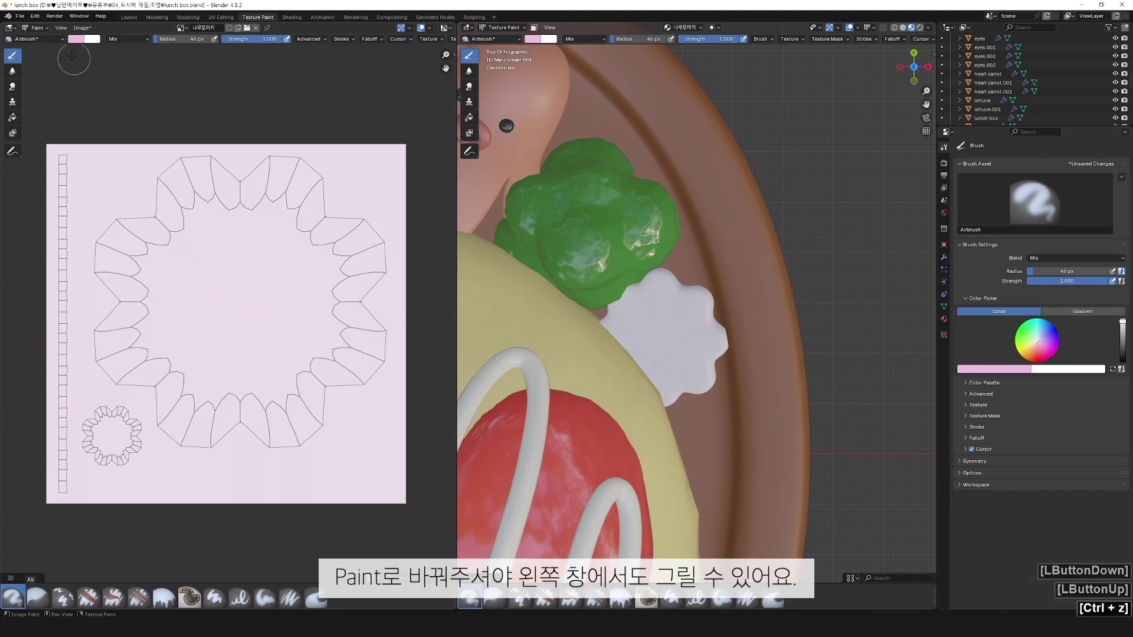
Step: Check the mode list of the 3D view, test a pink stroke inside the large UV shape, and undo it
click(503, 27)
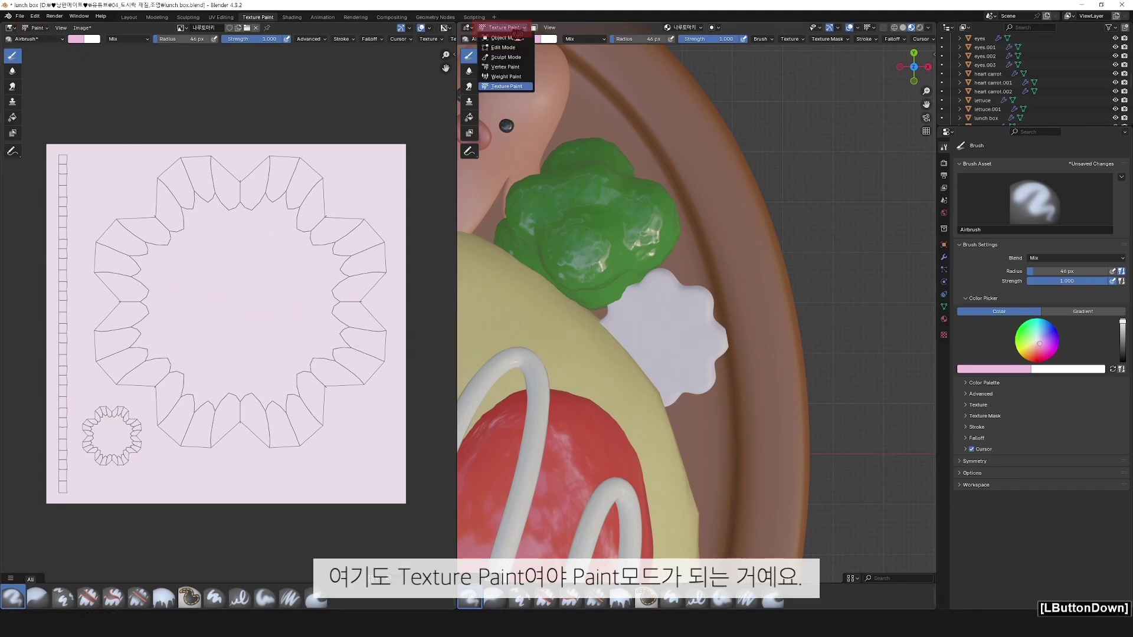
click(524, 29)
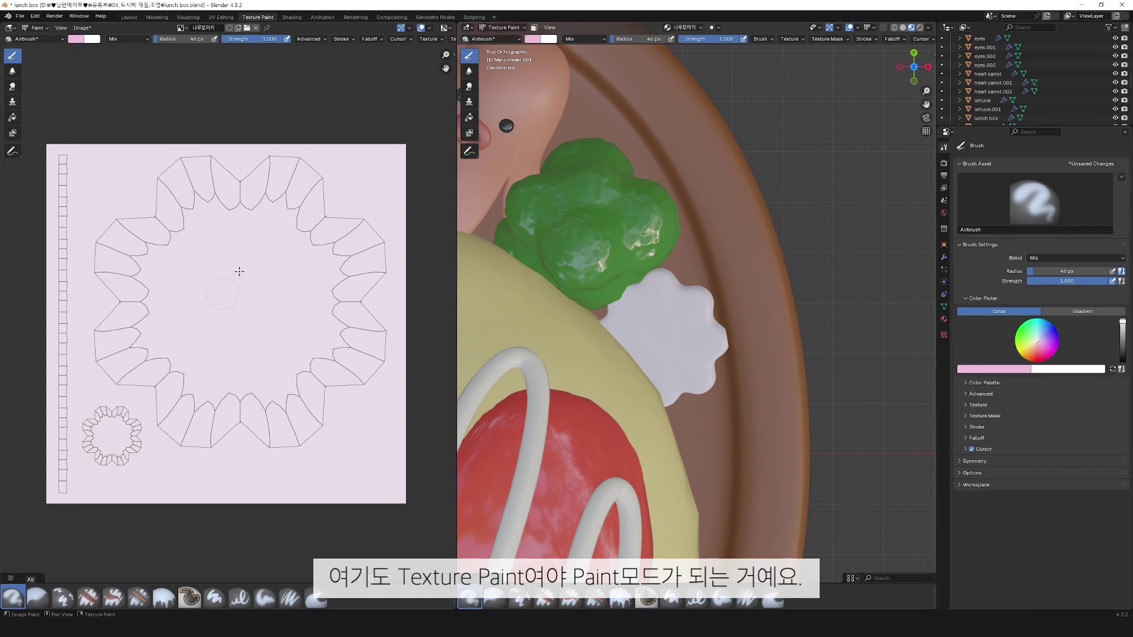
mouse_move(322, 332)
mouse_down()
mouse_move(190, 352)
mouse_move(274, 297)
mouse_move(254, 315)
mouse_up()
key(ctrl+z)
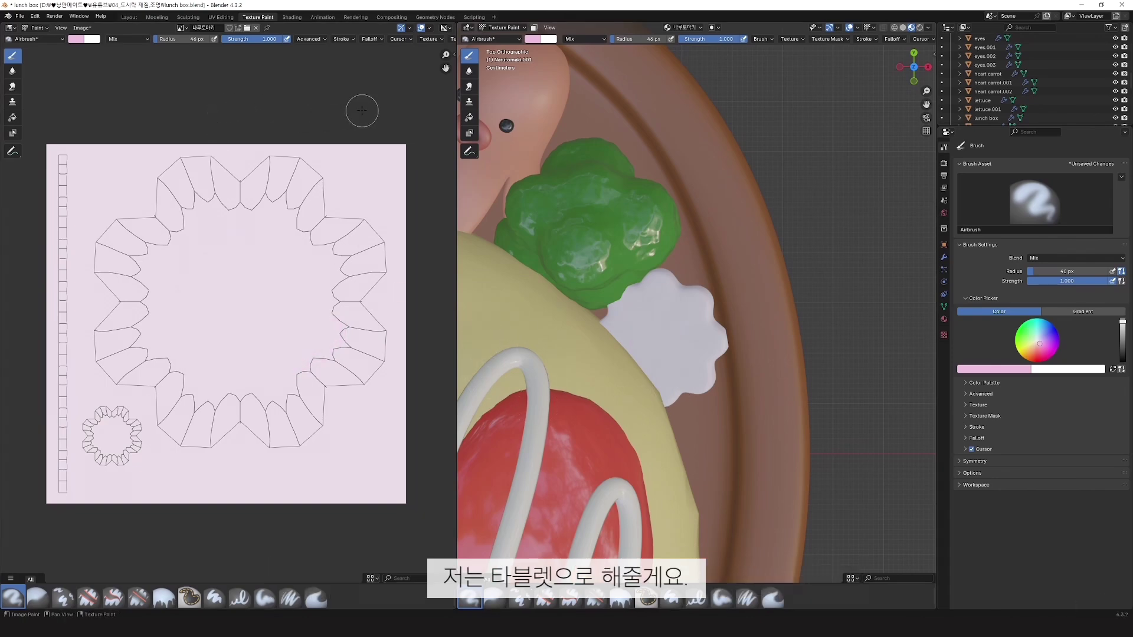
Step: Try the Clone and Paint Hard brushes, test a pink Paint Hard spiral on the texture, and undo it
click(62, 40)
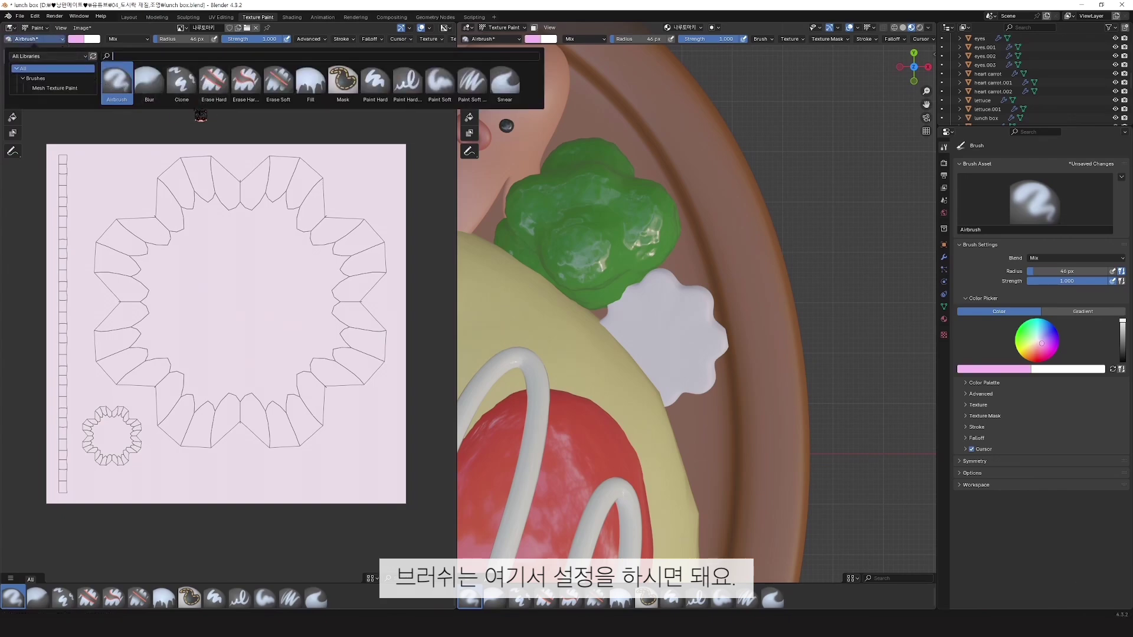
click(191, 98)
click(58, 41)
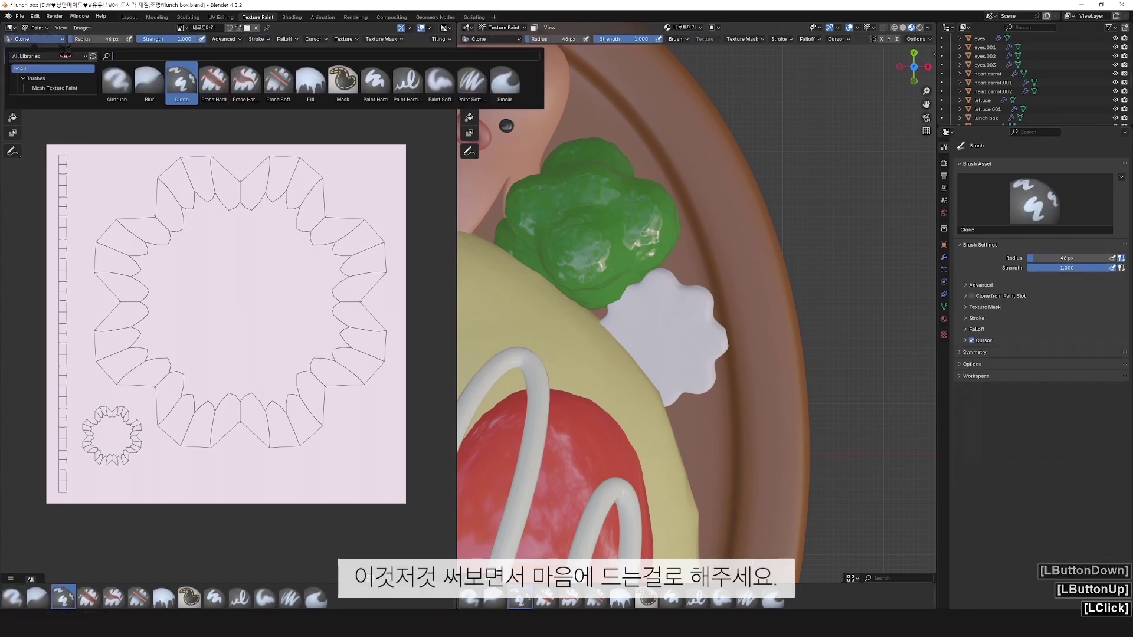
click(373, 86)
mouse_move(230, 247)
mouse_down()
mouse_move(204, 359)
mouse_move(269, 278)
mouse_move(264, 307)
mouse_up()
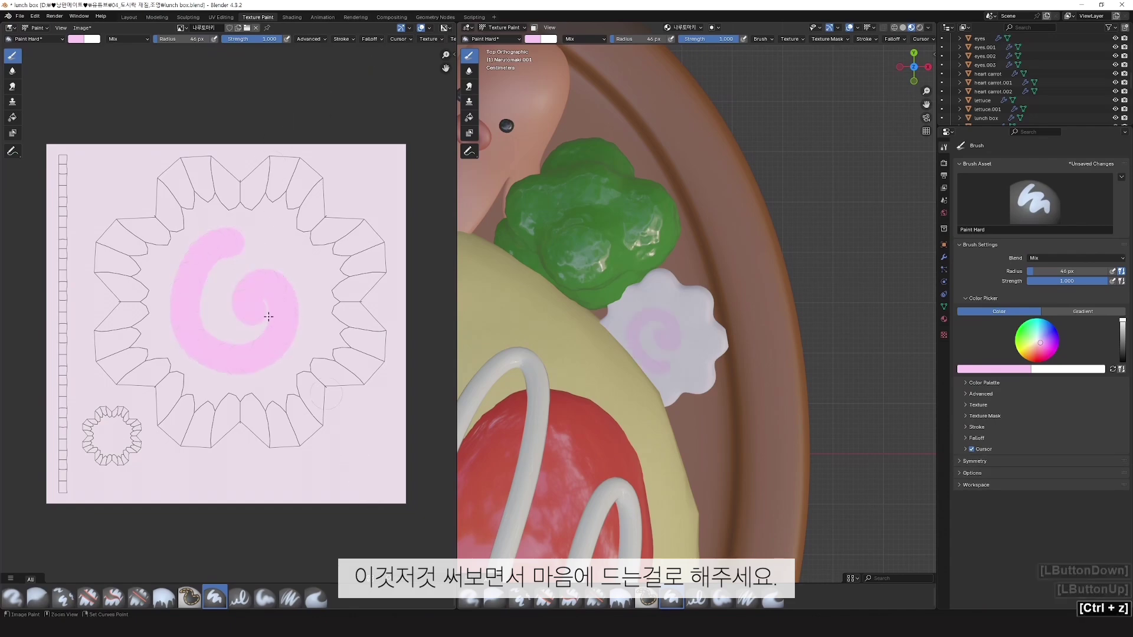
key(ctrl+z)
Step: Switch to the Paint Soft brush, test two pink spirals inside the large UV shape, and undo both
click(37, 39)
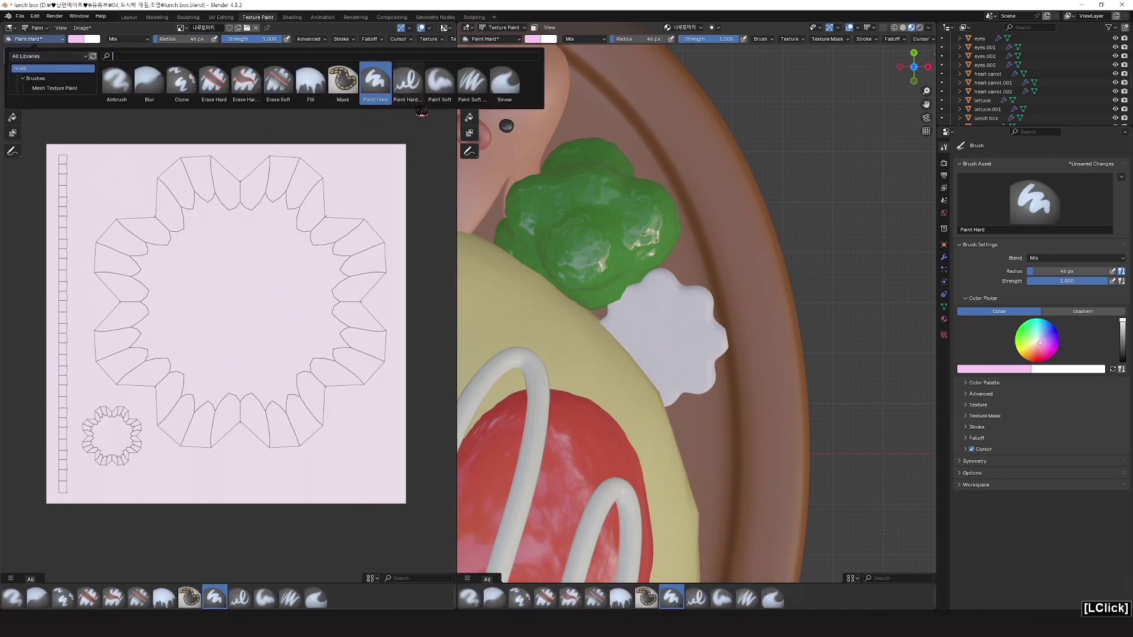
click(440, 83)
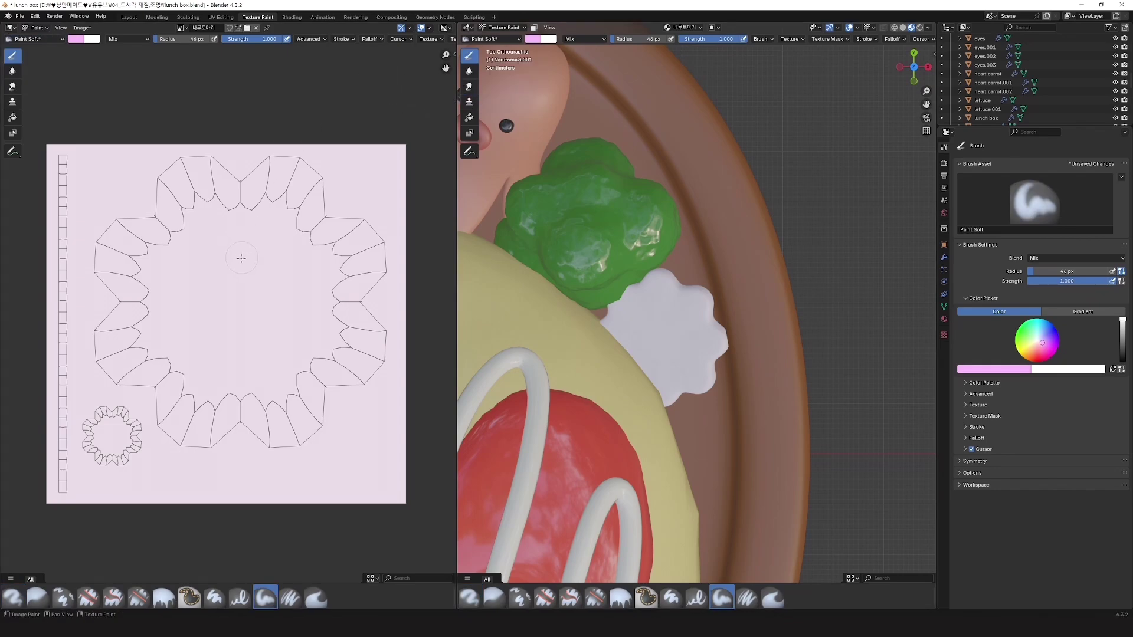
mouse_move(245, 246)
mouse_down()
mouse_move(192, 325)
mouse_move(306, 292)
mouse_move(257, 303)
mouse_up()
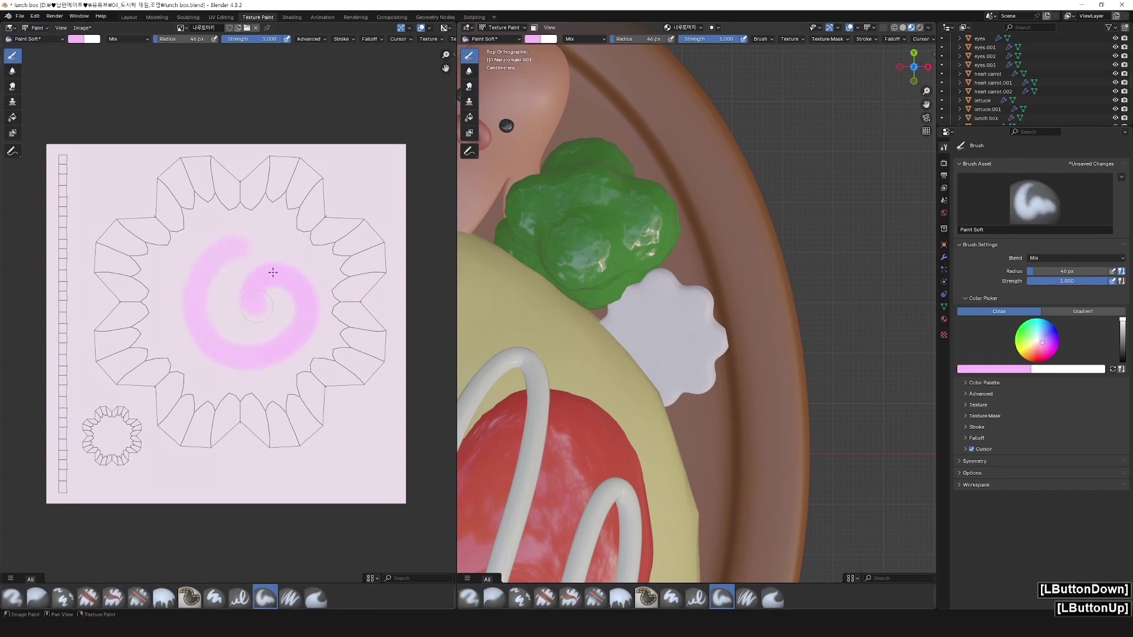
key(ctrl+z)
mouse_move(240, 235)
mouse_down()
mouse_move(177, 291)
mouse_move(296, 309)
mouse_move(262, 298)
mouse_up()
key(ctrl+z)
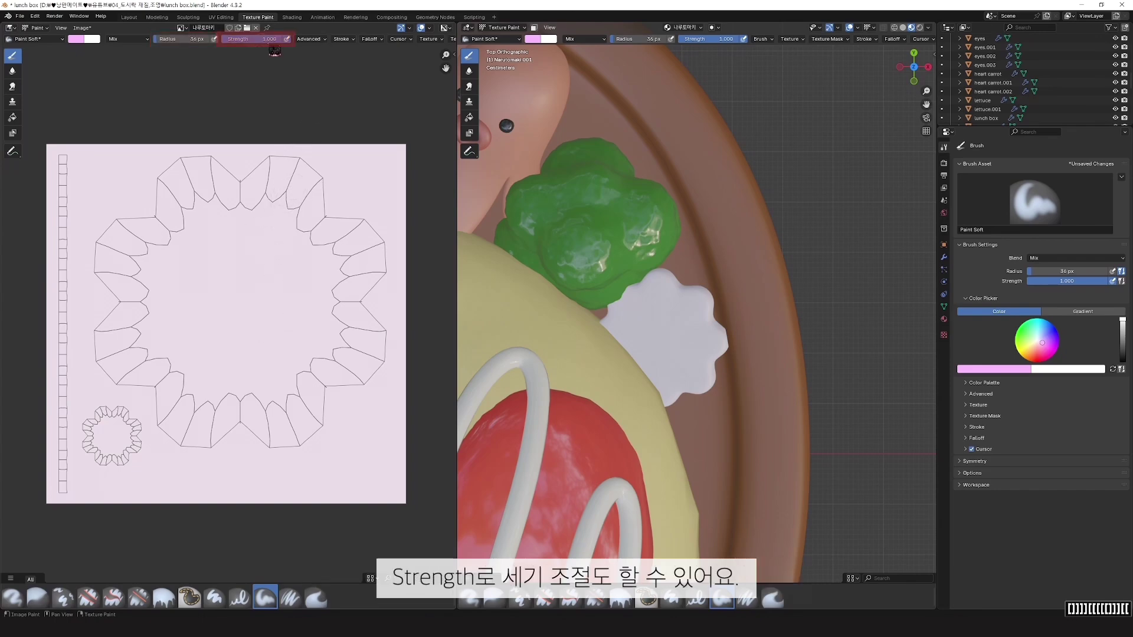
Step: Lower the brush strength to 0.266 and test faint strokes inside the large UV shape
click(283, 40)
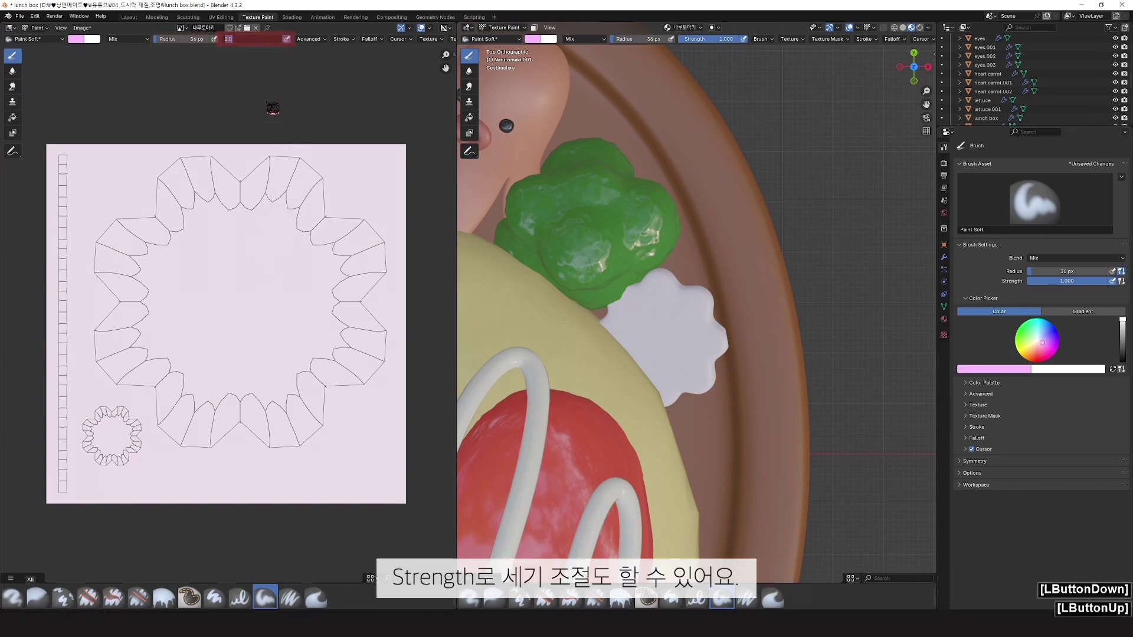
click(270, 56)
drag(289, 40, 251, 40)
drag(266, 303, 248, 319)
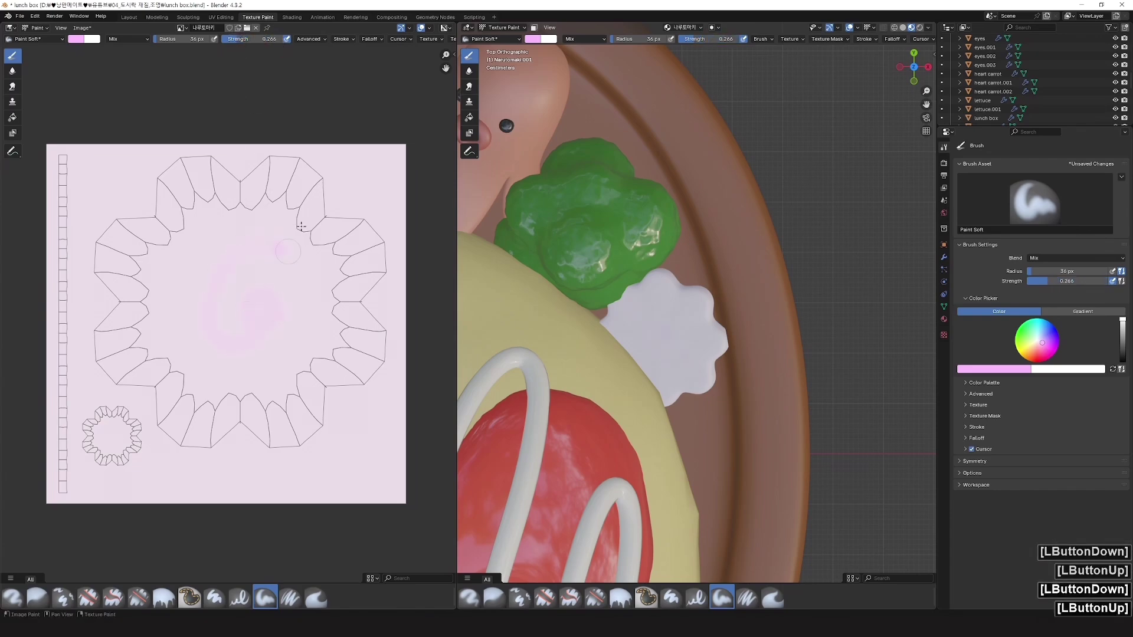
Step: Set the brush strength to 1 and paint a pink narutomaki spiral inside the large UV shape
click(251, 39)
text(1)
key(Return)
mouse_move(300, 208)
mouse_down()
mouse_move(275, 287)
mouse_move(317, 328)
mouse_up()
key(ctrl+z)
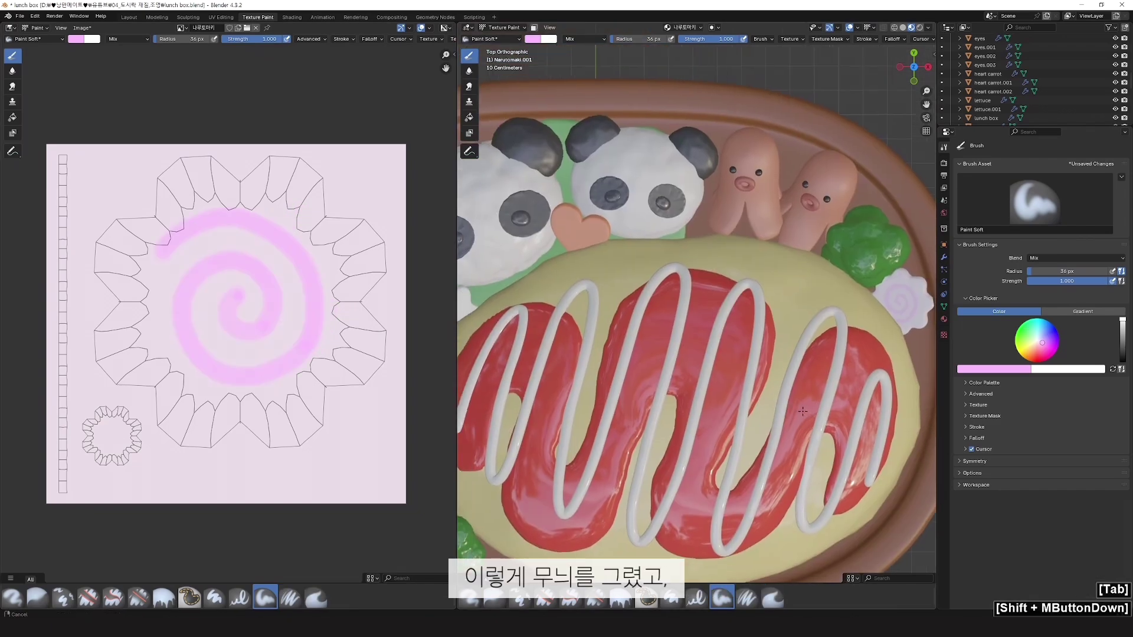
Step: Assign the existing 나루토마키 material to the second narutomaki, beside the corn, in the Shading workspace
shift+middle_drag(718, 410, 771, 408)
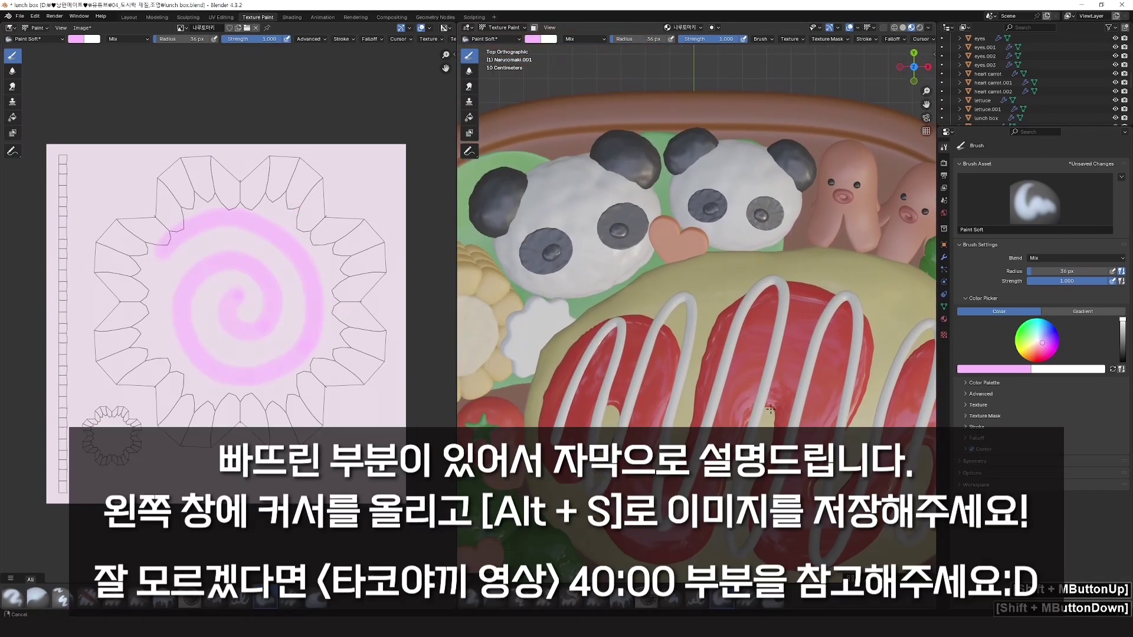
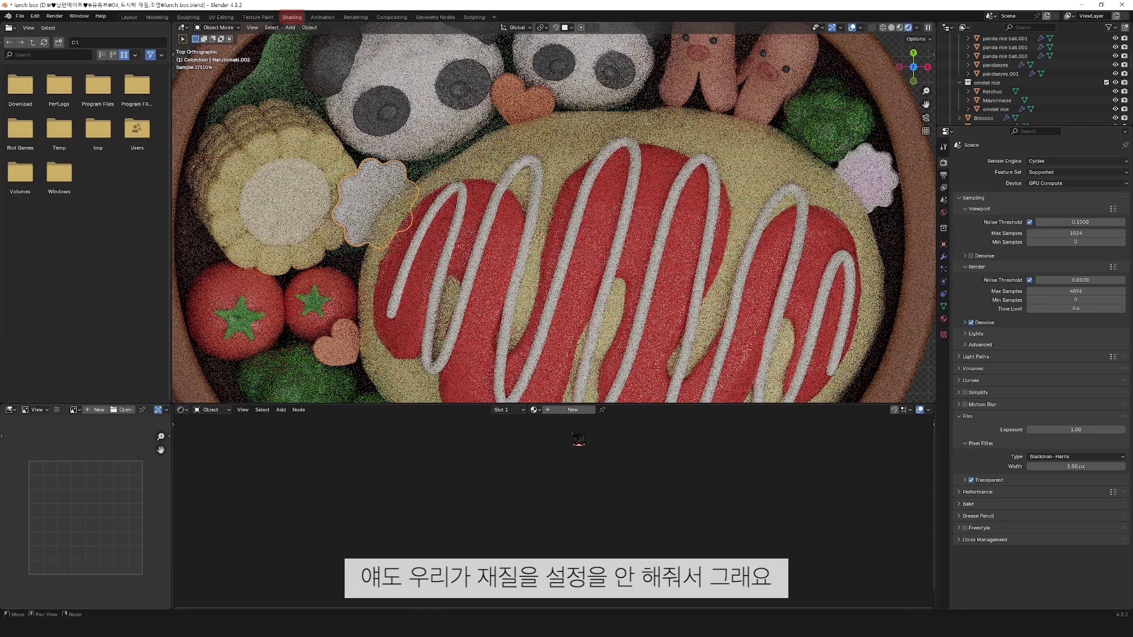
click(536, 410)
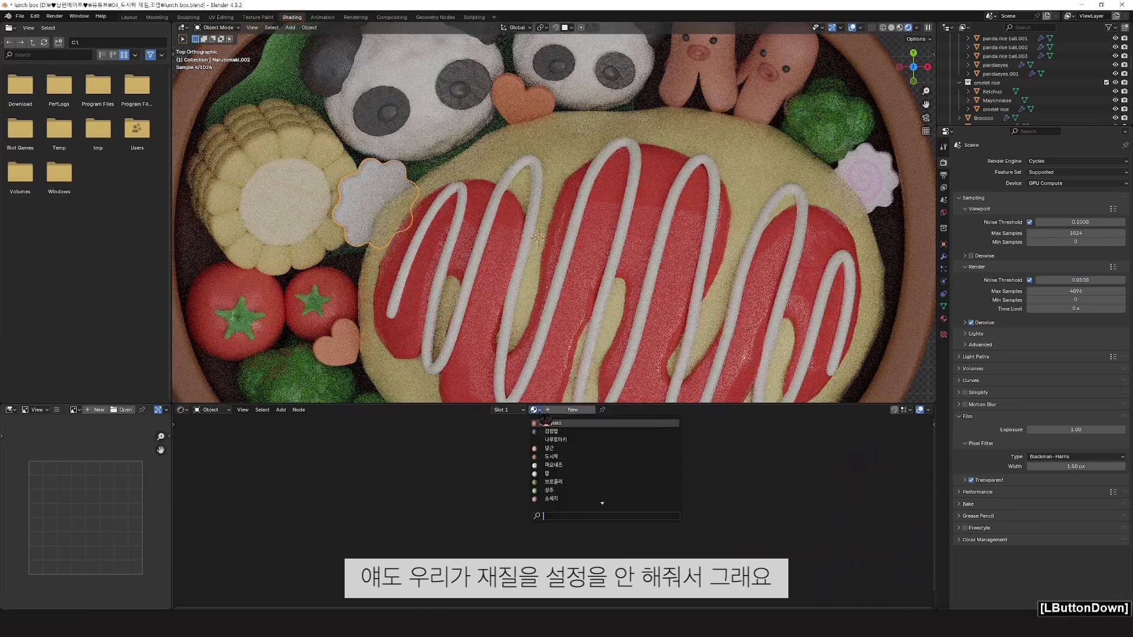
click(577, 443)
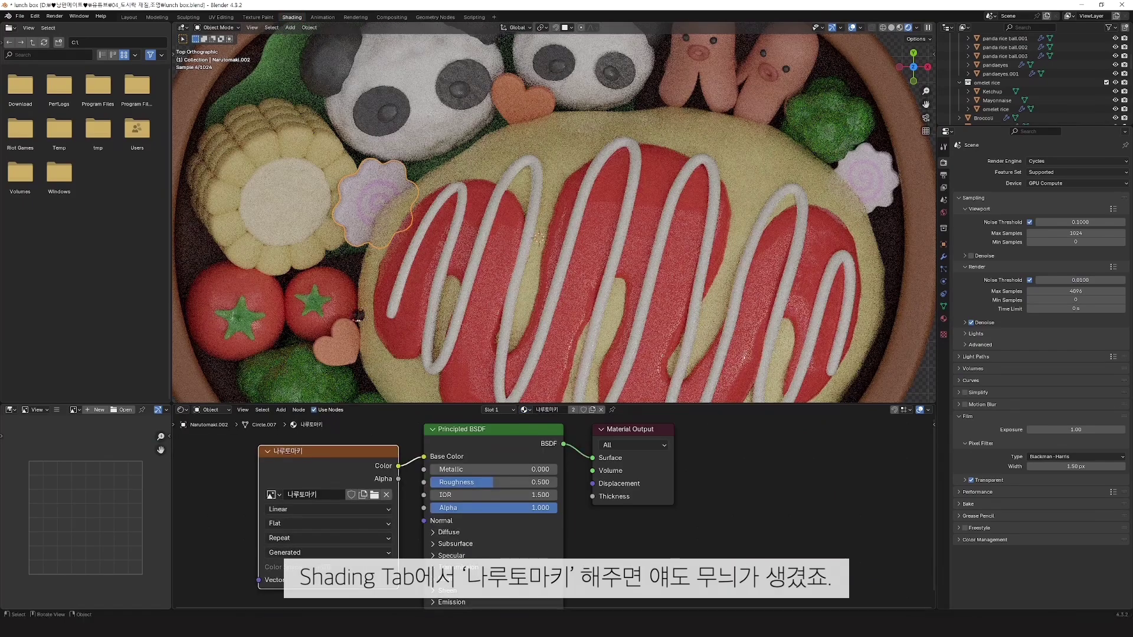
Step: Slightly brighten the base color of the octopus sausage's mouth material
scroll(631, 243, down, 2)
shift+middle_drag(631, 243, 876, 316)
click(660, 104)
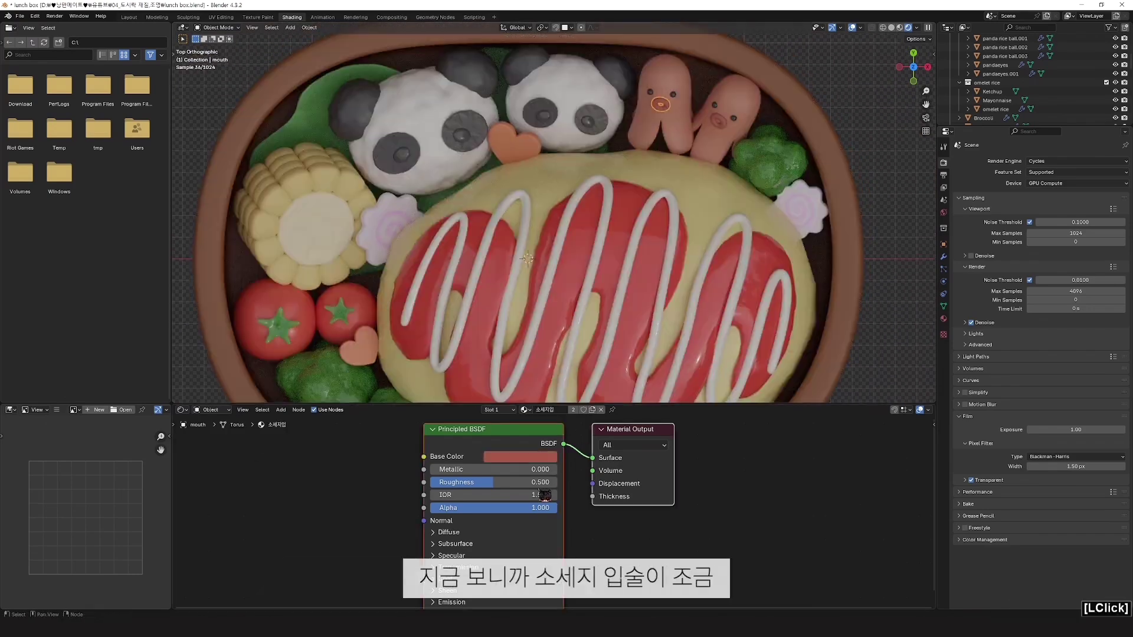
click(549, 457)
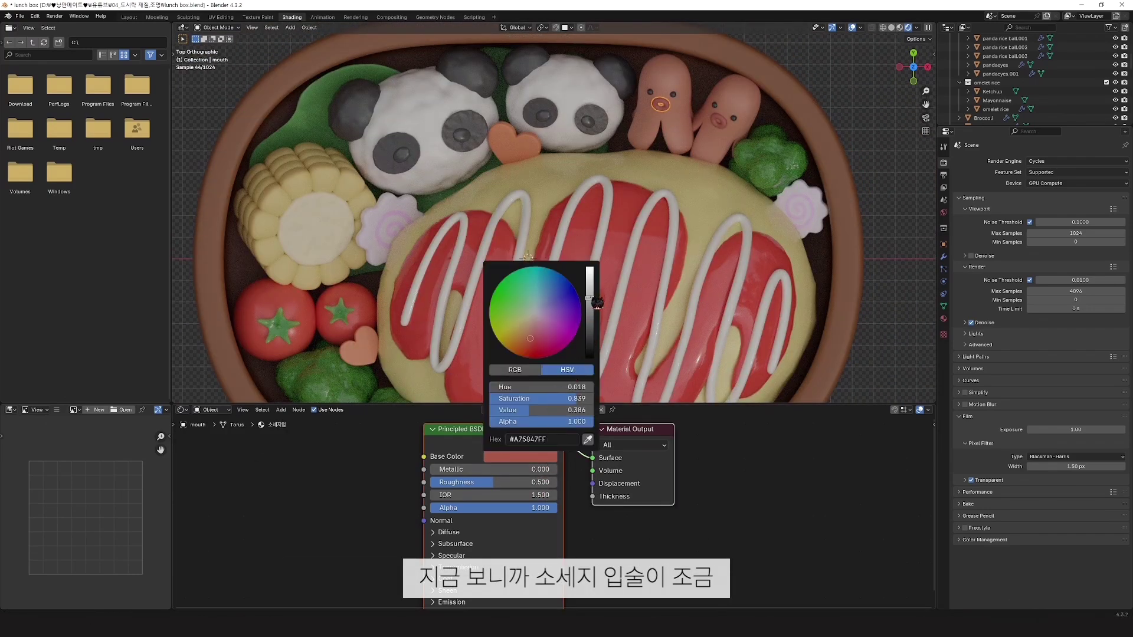
drag(592, 295, 591, 292)
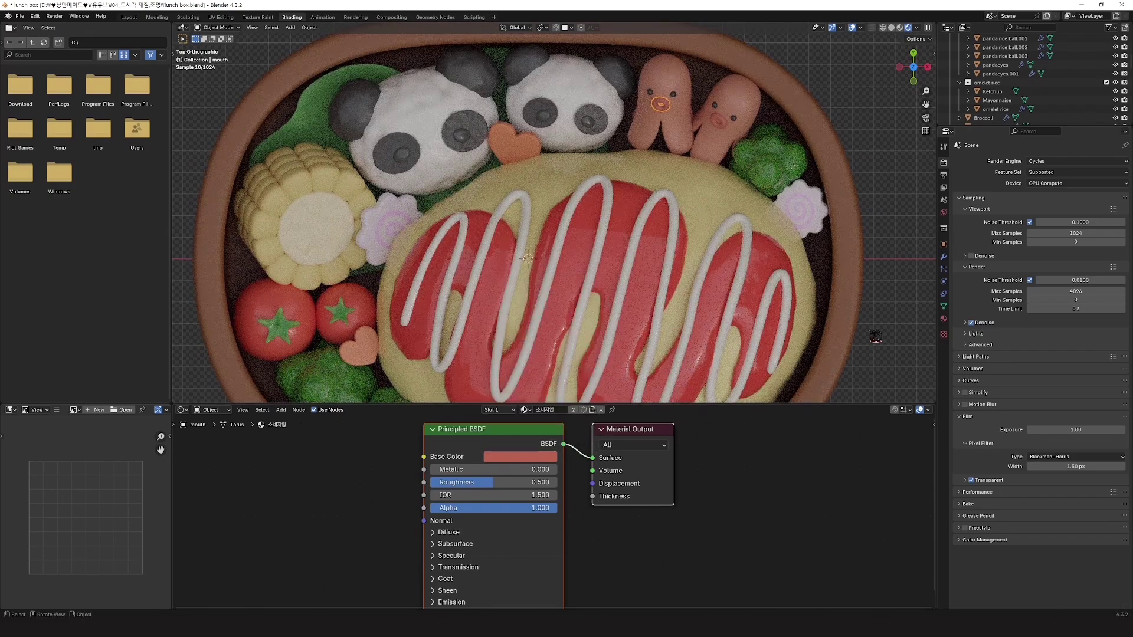
click(900, 345)
Step: Set the panda rice ball material's subsurface weight to 0.073 and its roughness to 0.259
click(438, 171)
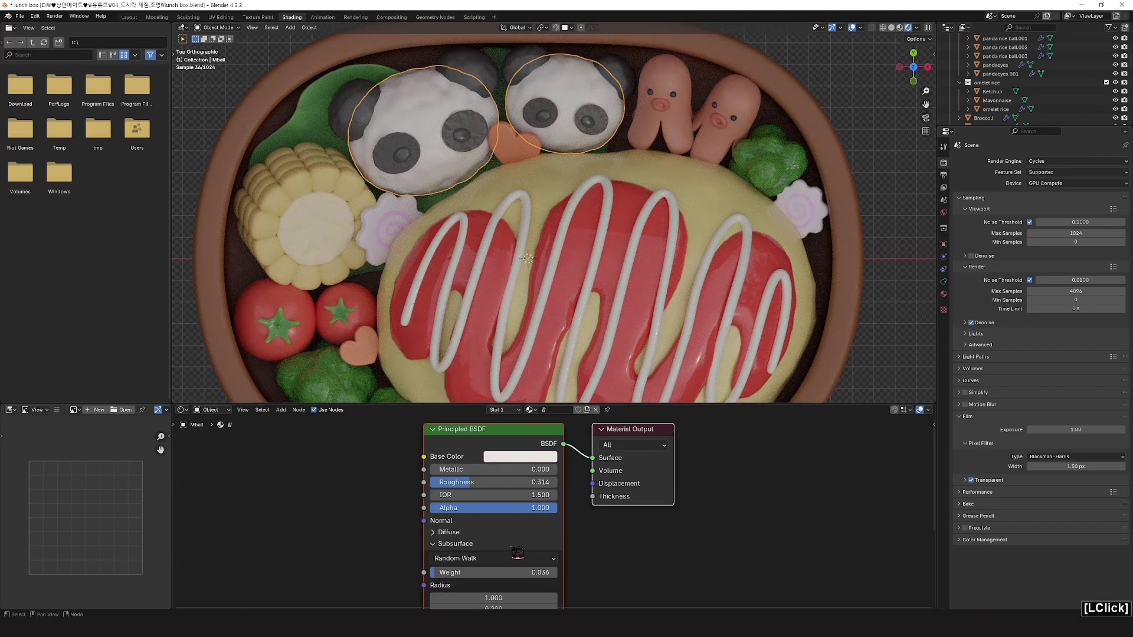
drag(545, 572, 558, 572)
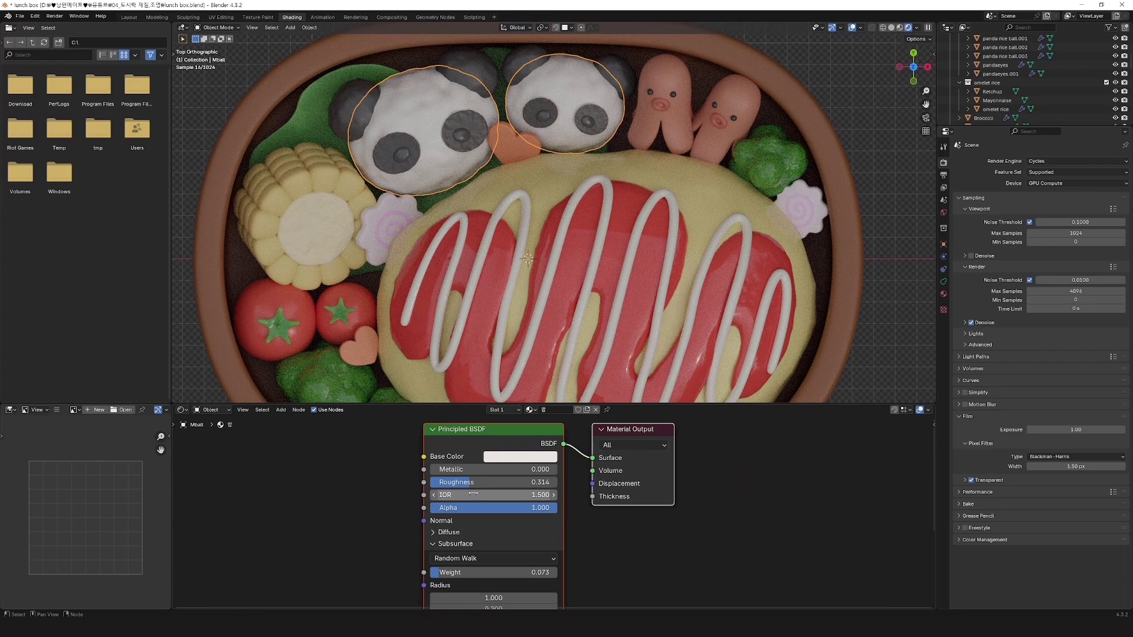
drag(508, 482, 492, 482)
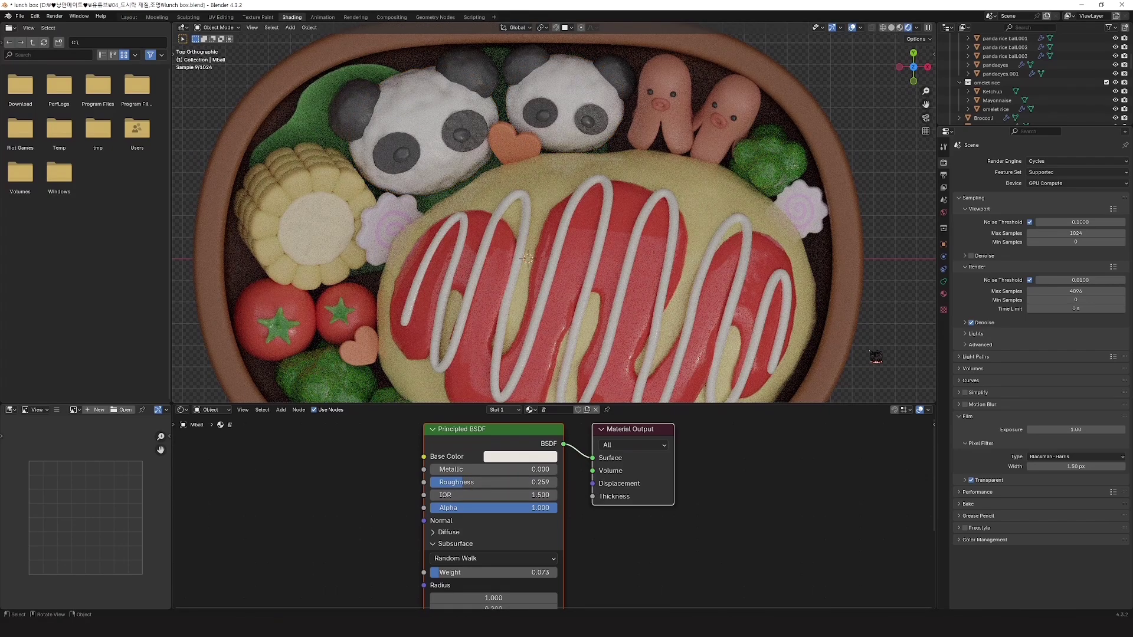
Step: Set the tomato material's roughness to 0.232 and its subsurface weight to 0.205
scroll(893, 333, down, 1)
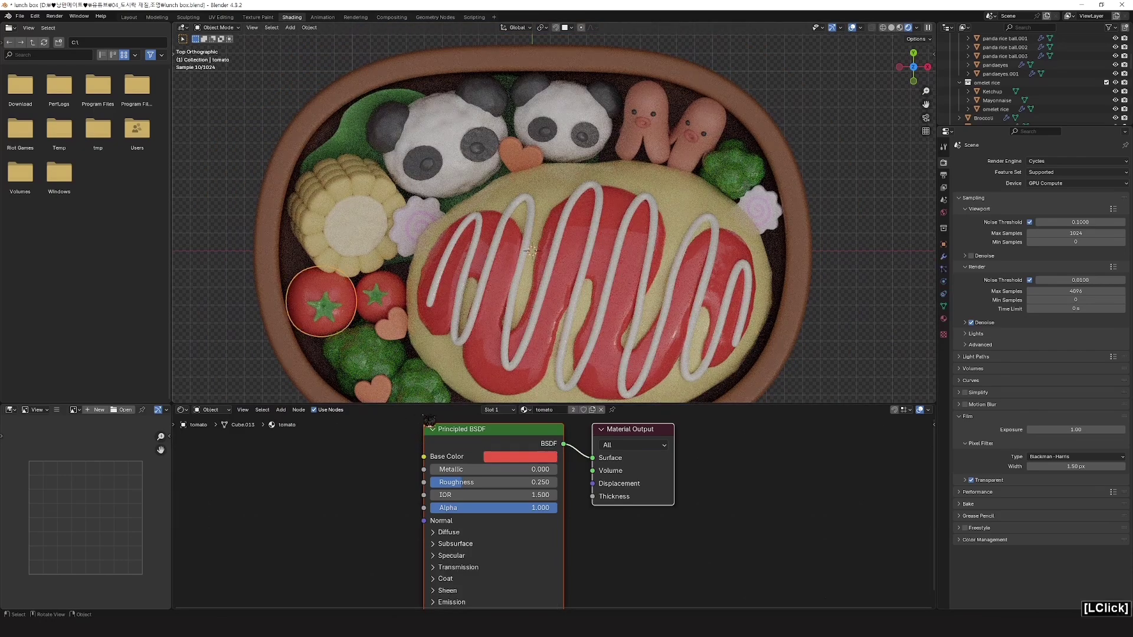
click(317, 307)
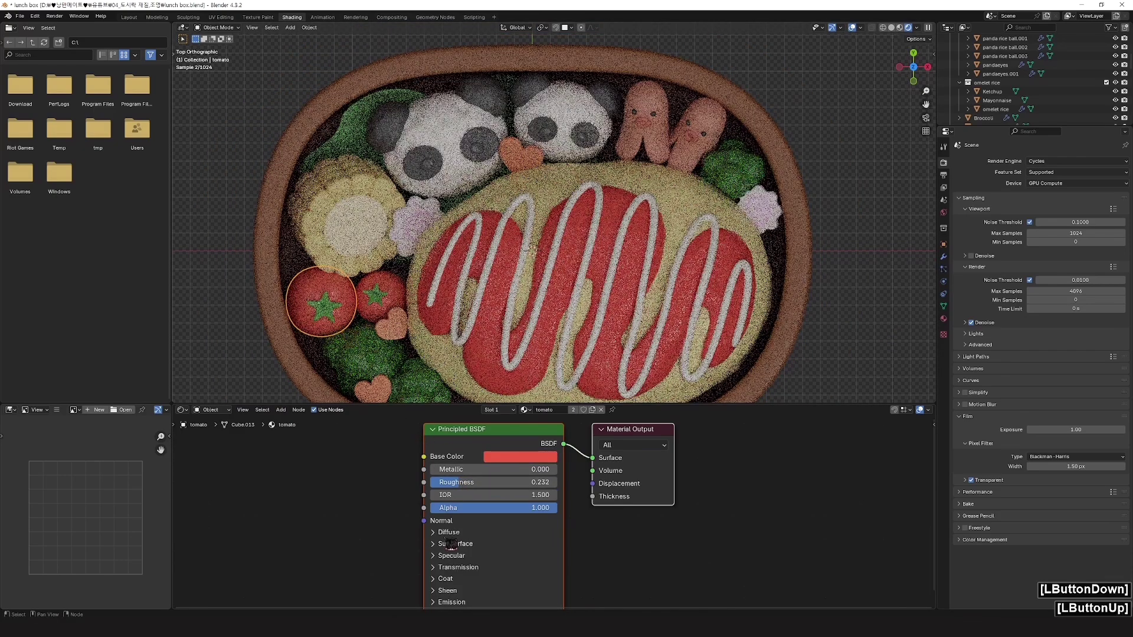
click(454, 543)
drag(473, 573, 524, 573)
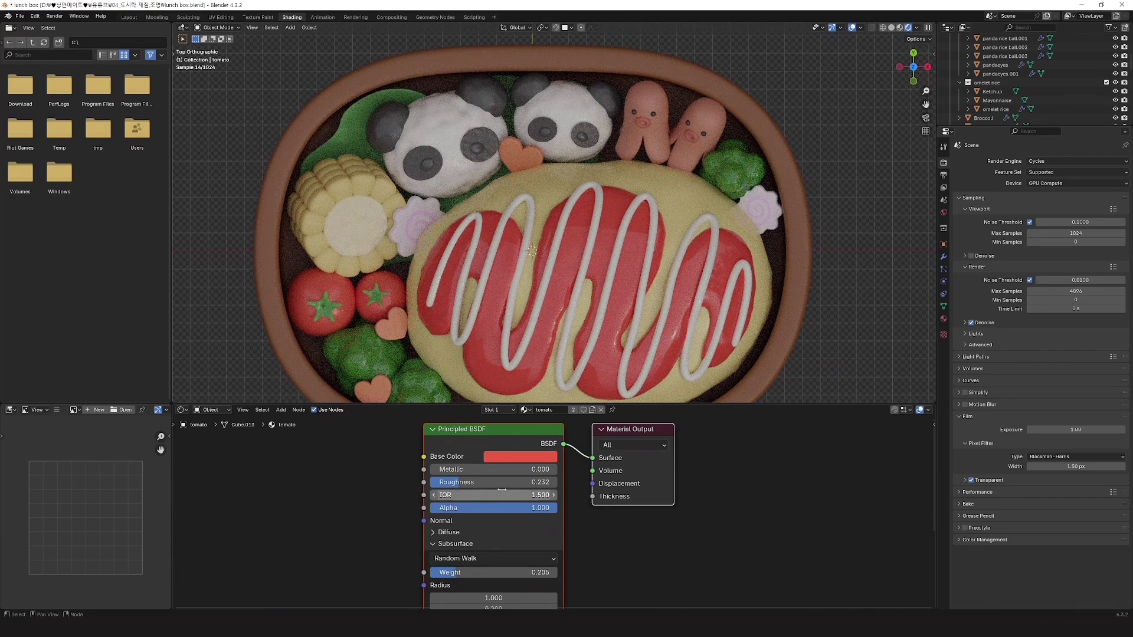
scroll(818, 359, down, 1)
shift+middle_drag(823, 363, 811, 350)
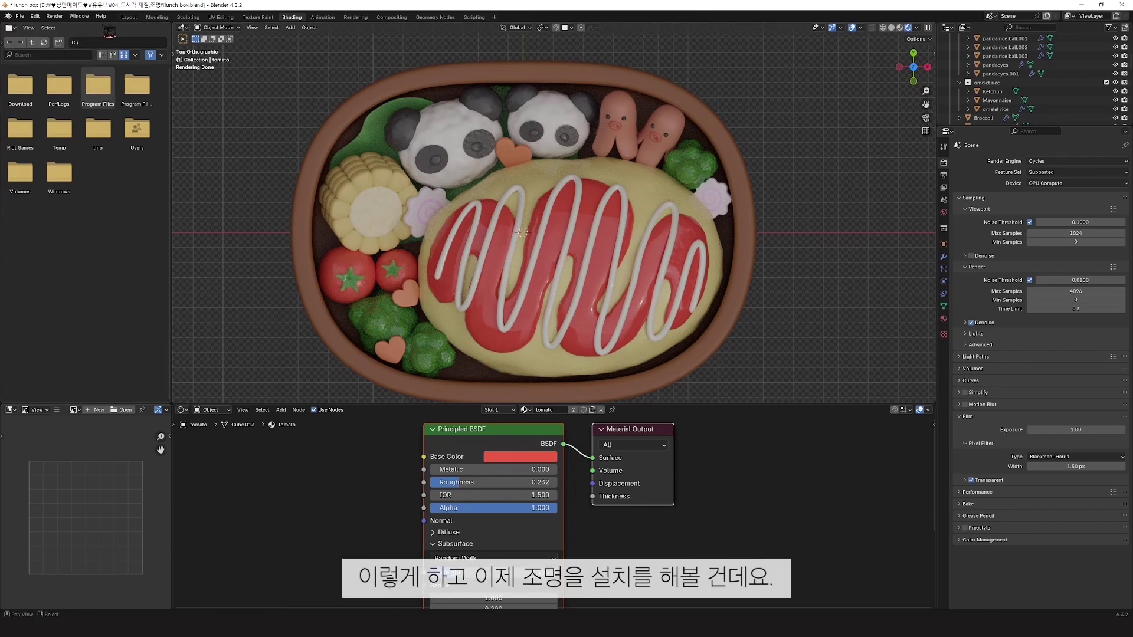
Step: Return to the Layout workspace and add an Area light at the world origin
click(130, 20)
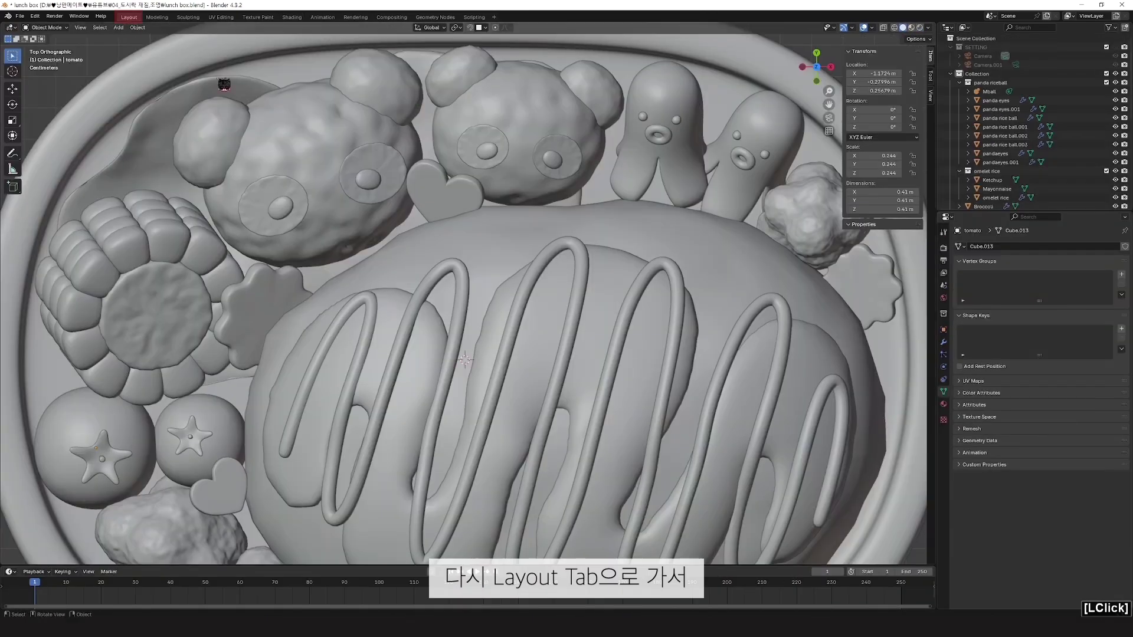
scroll(495, 260, down, 5)
middle_drag(665, 341, 753, 263)
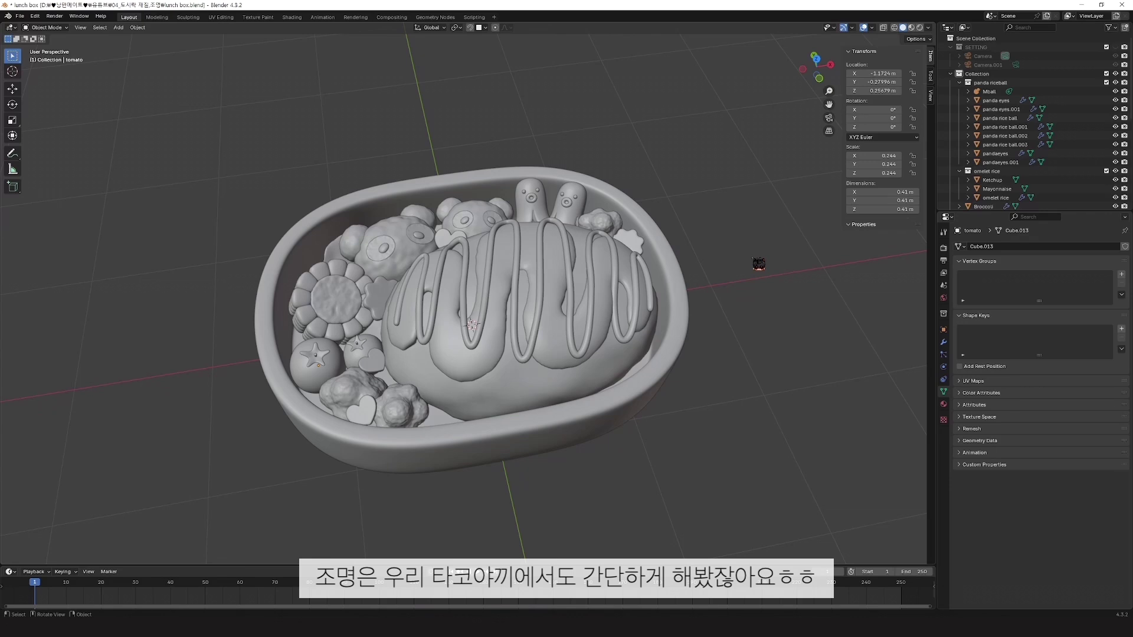
middle_drag(647, 278, 557, 397)
key(shift+a)
mouse_move(557, 397)
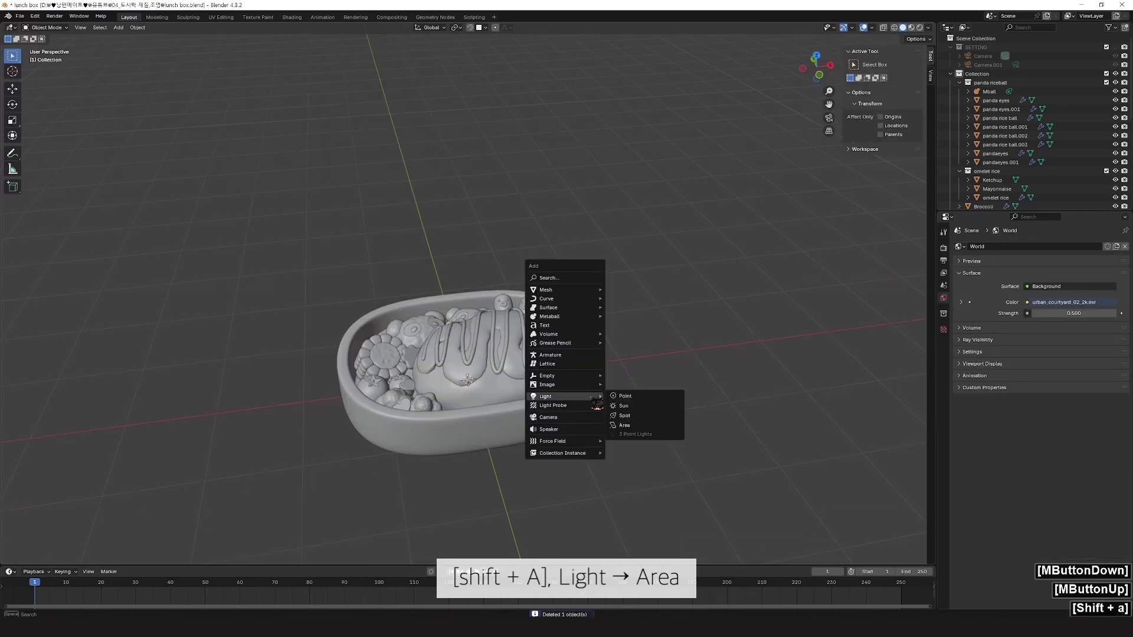
click(648, 430)
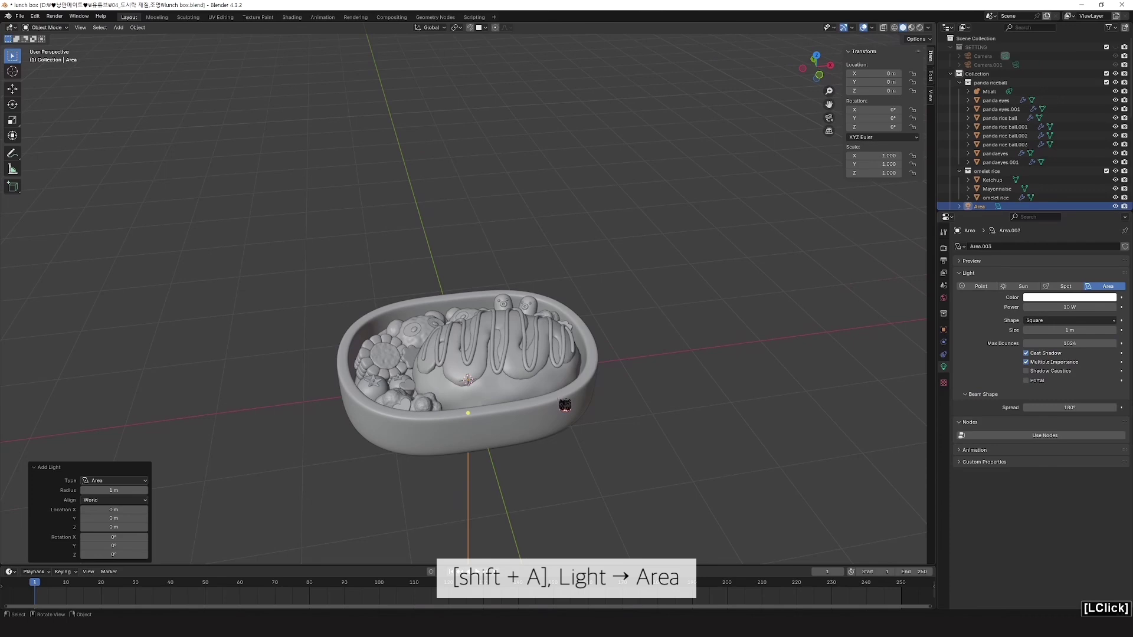
Step: Raise the area light about 3.3 m along Z, above the lunch box
scroll(565, 405, down, 1)
key(g)
key(z)
click(539, 189)
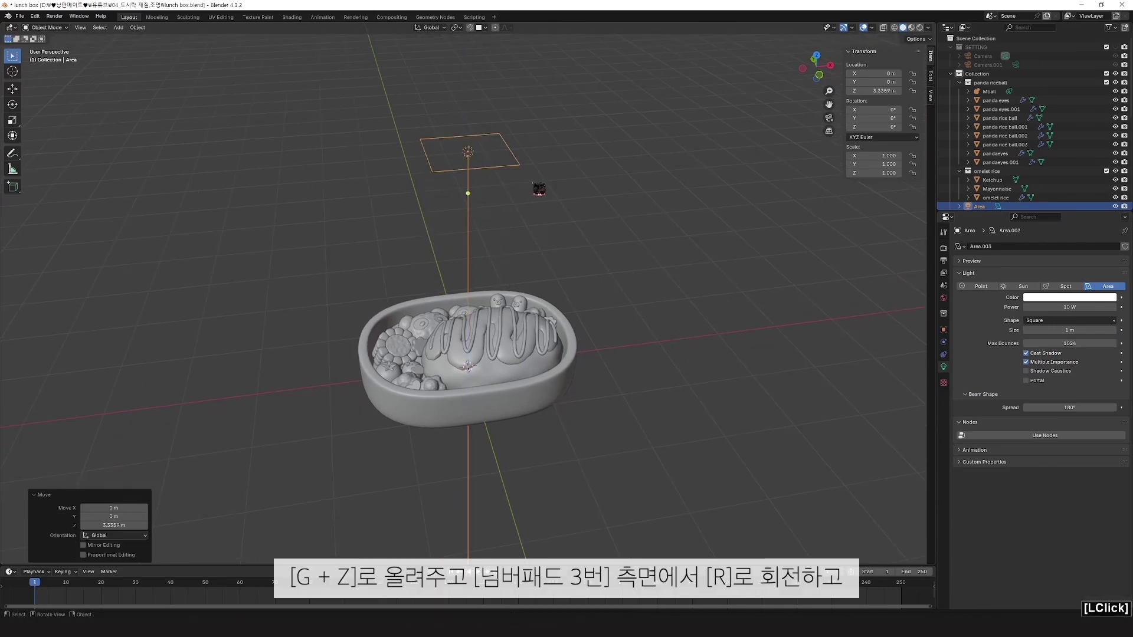
Step: In the right side view, tilt the area light about 51.8° and move it about 3.06 m along negative Y and 0.35 m down, aimed at the lunch box
key(KP_3)
key(r)
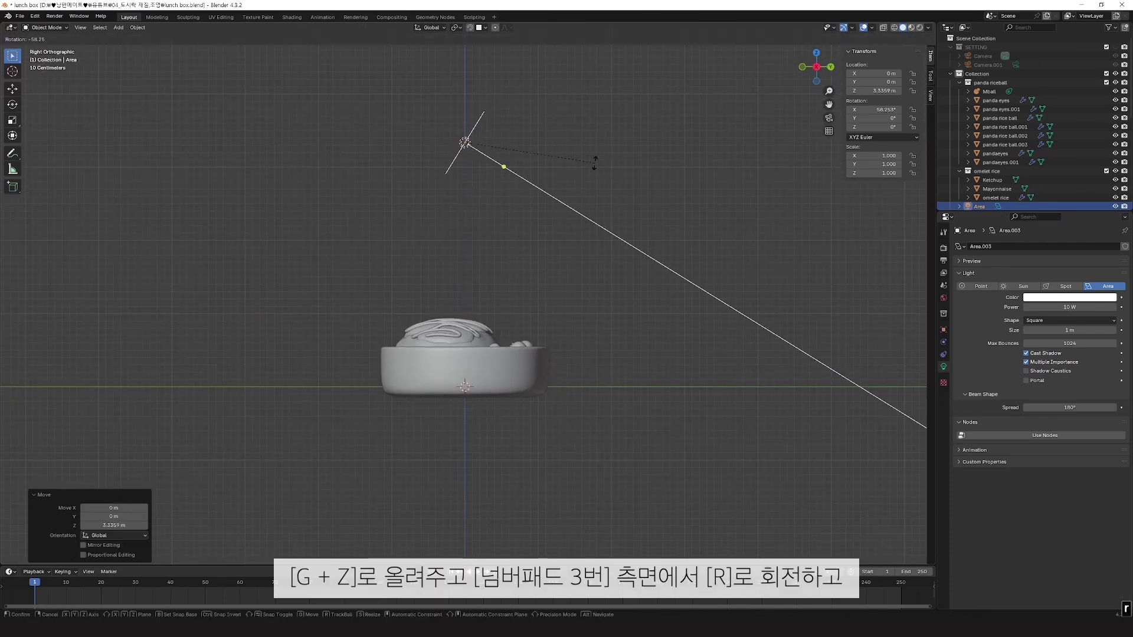
click(593, 177)
key(g)
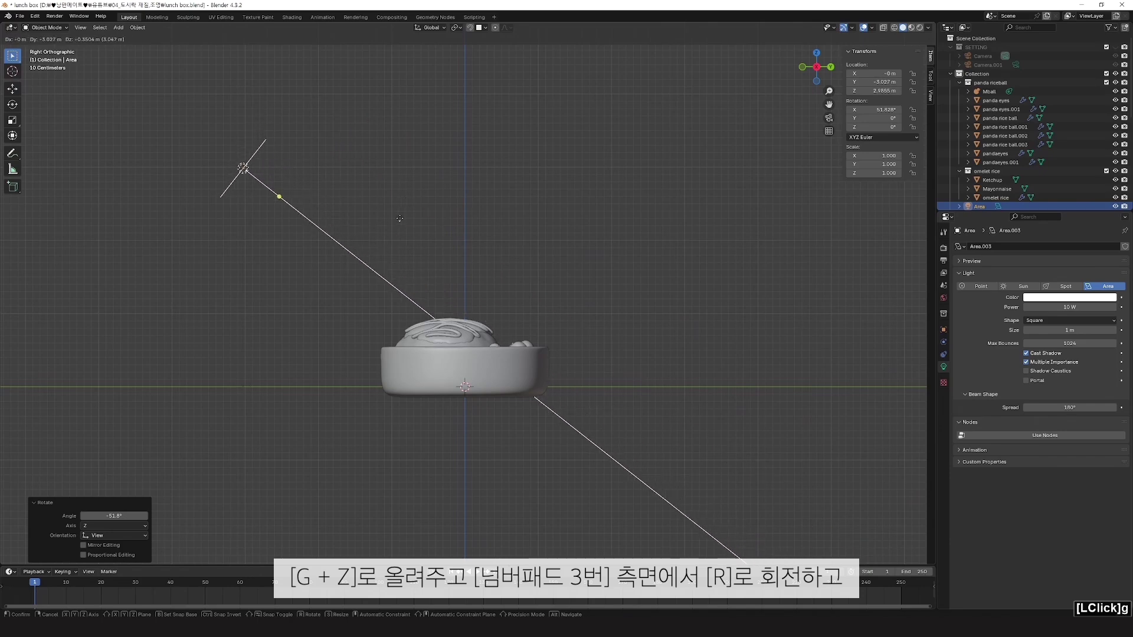
click(399, 218)
middle_drag(399, 218, 677, 270)
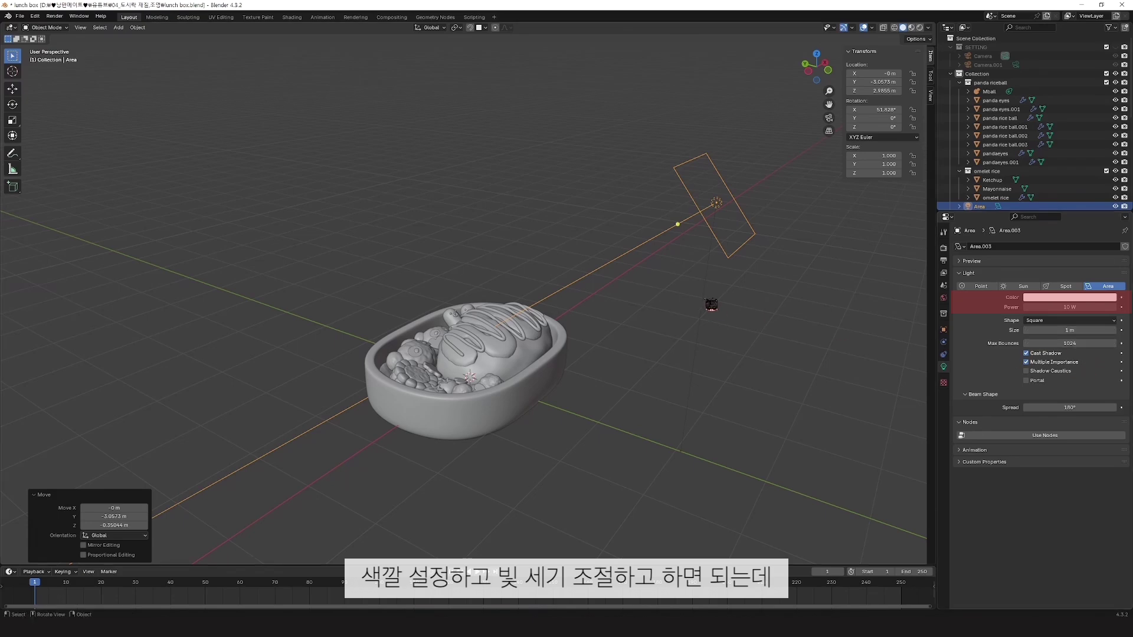
Step: Scale the area light up to about 2.19 times its size in the right side view
key(ctrl+z)
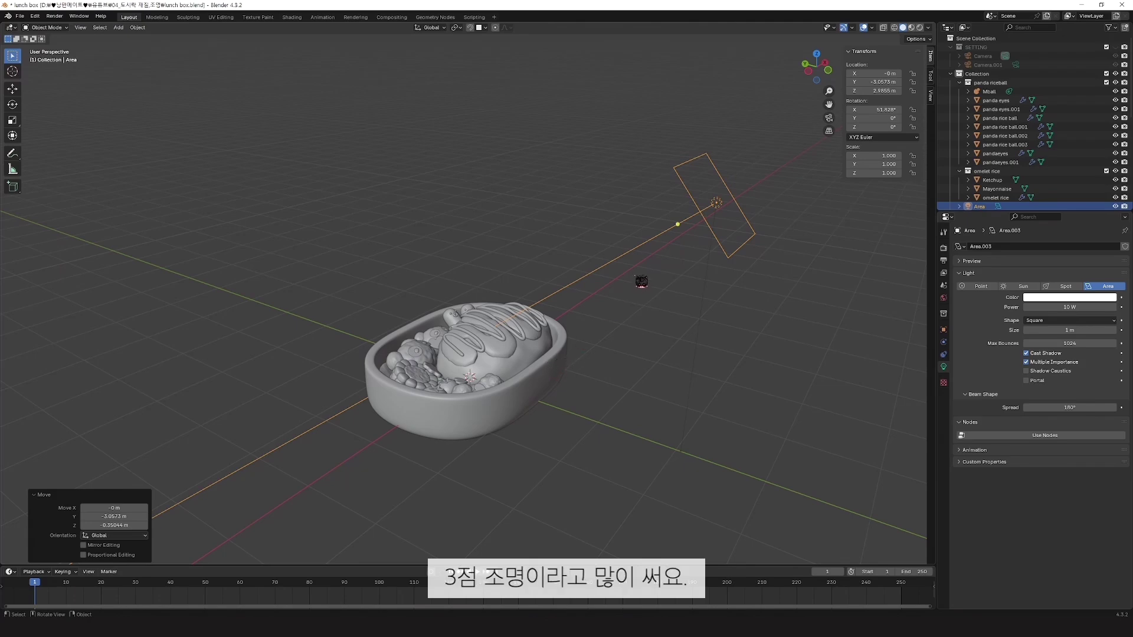
key(KP_3)
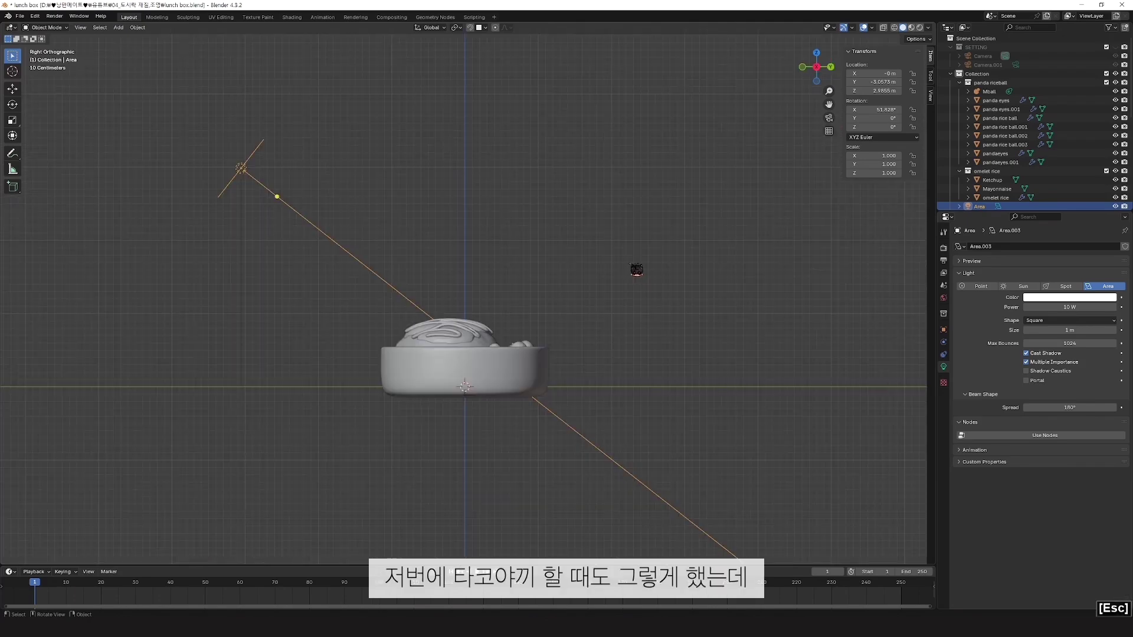
key(s)
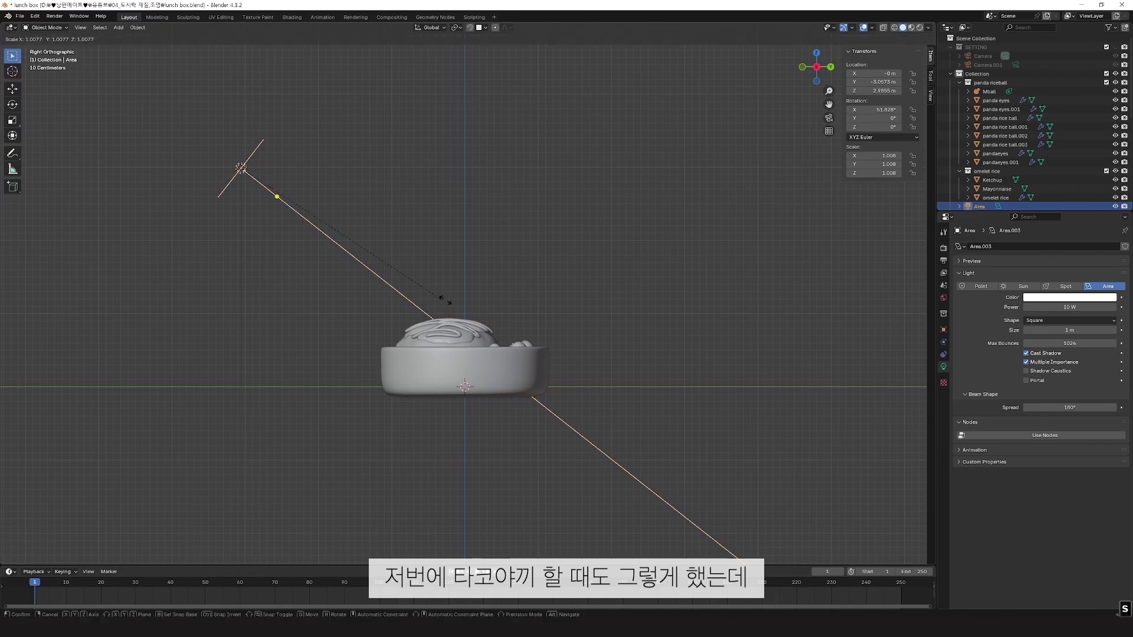
click(717, 386)
middle_drag(581, 348, 683, 337)
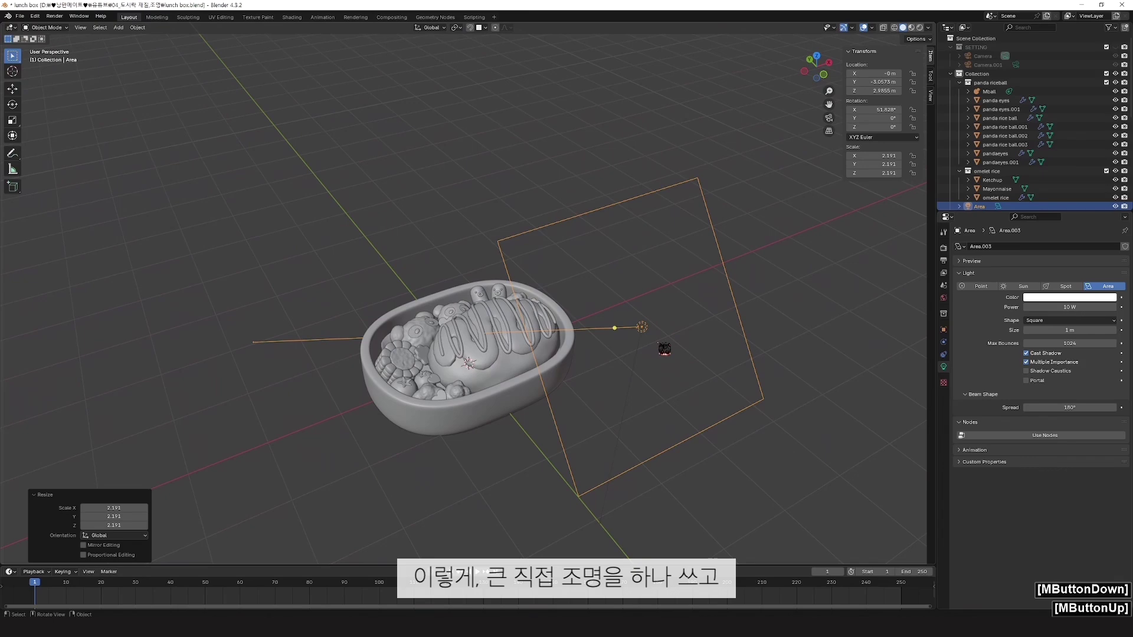
Step: Duplicate the area light beside the lunch box at about X 2.66 m and Z 1.44 m, scaled to about 1.54 and tilted about 65.9° around Y
key(KP_3)
key(KP_1)
key(shift+d)
click(732, 409)
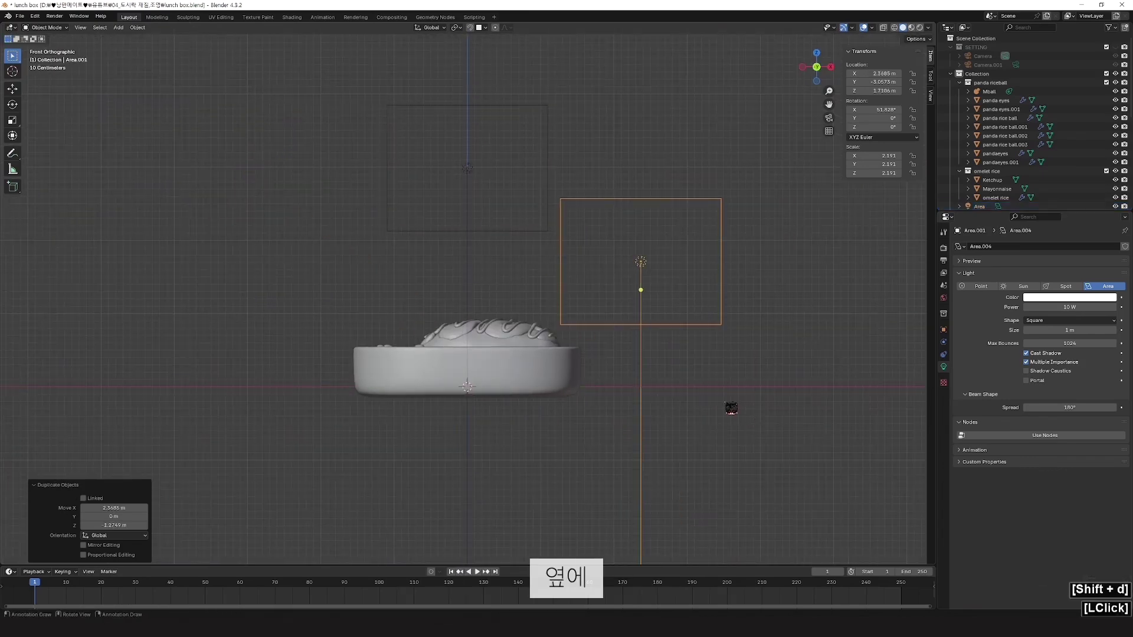
key(r)
click(750, 384)
middle_drag(734, 380, 494, 351)
scroll(494, 351, down, 1)
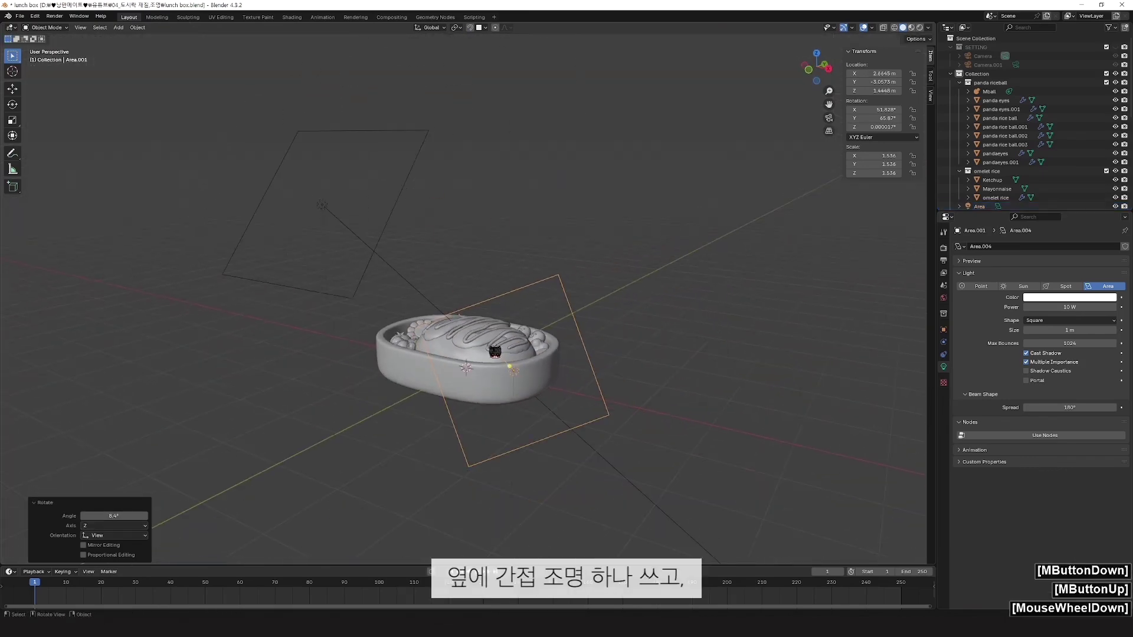
Step: Duplicate the large area light, rotate the copy about 133° in the side view, and move it about 8.75 m along Y and 1.45 m down
click(341, 233)
key(KP_3)
key(shift+d)
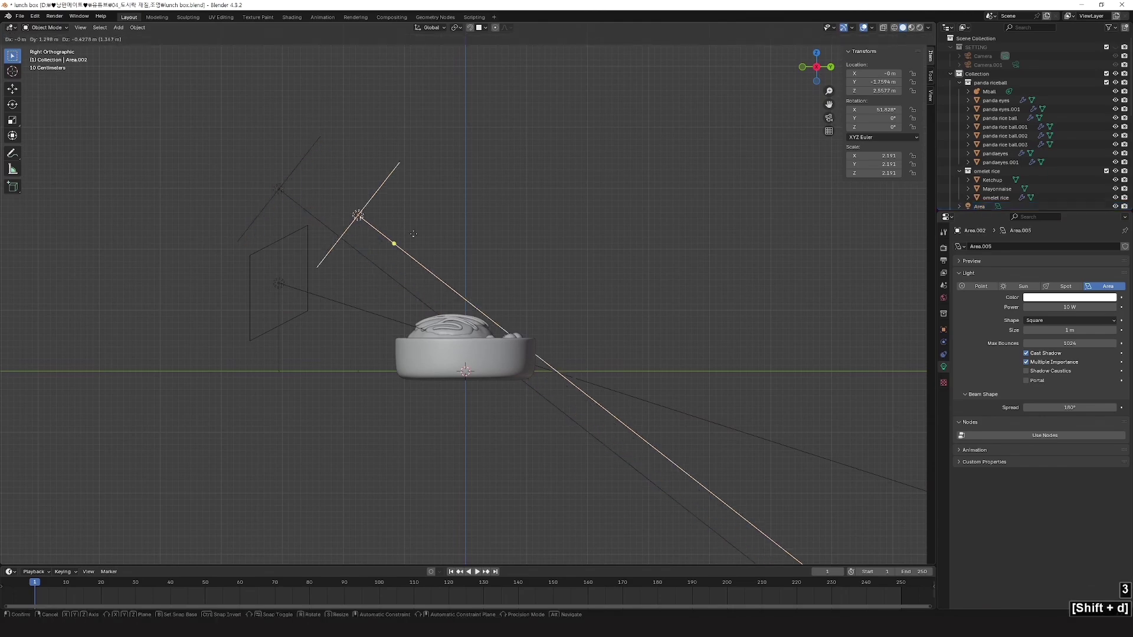
key(Escape)
key(r)
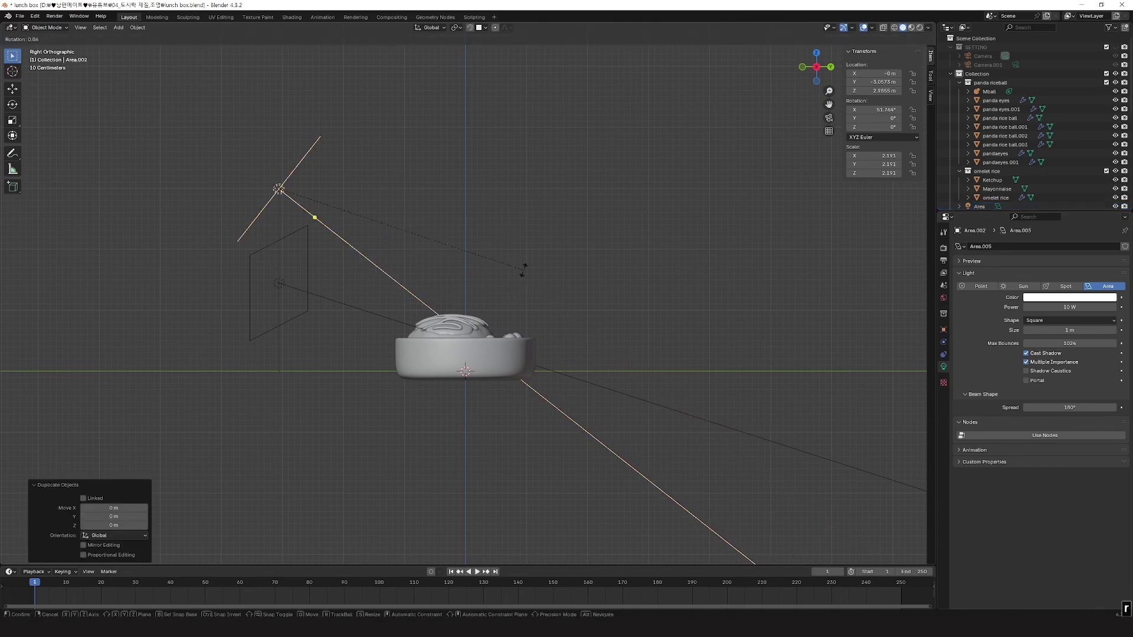
click(107, 284)
key(g)
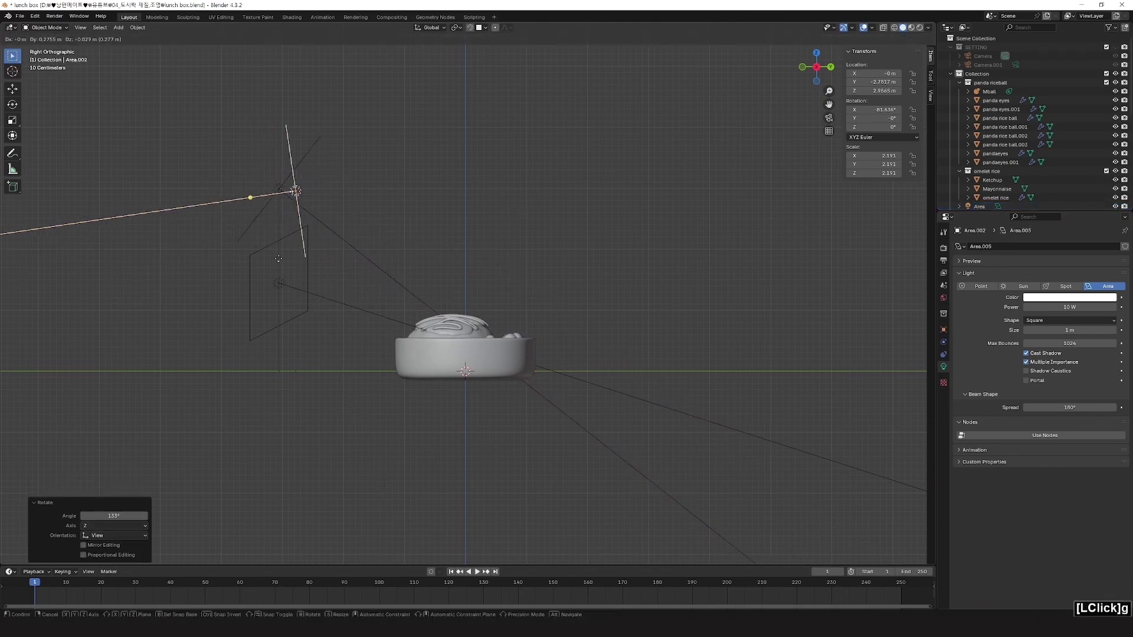
click(825, 362)
Step: Re-aim the back light at the lunch box and shift it about 0.67 m along negative Y and 1.89 m down
key(r)
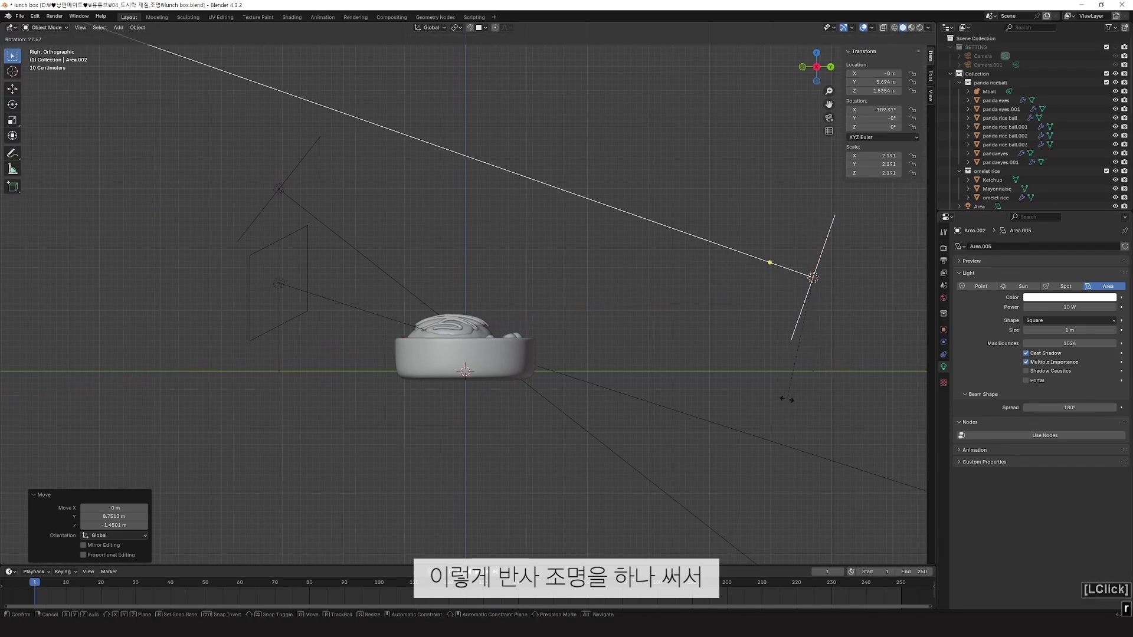
click(801, 392)
key(g)
click(772, 490)
middle_drag(769, 503, 299, 286)
scroll(772, 463, down, 3)
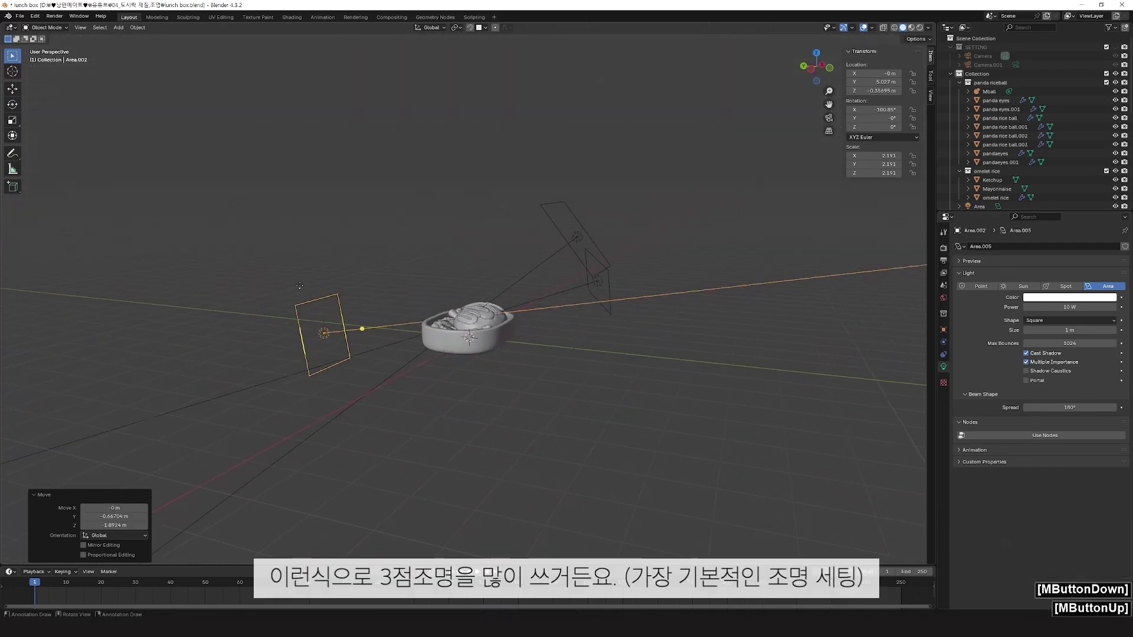
Step: Select all three area lights around the lunch box and delete them
middle_drag(638, 349, 548, 346)
key(KP_1)
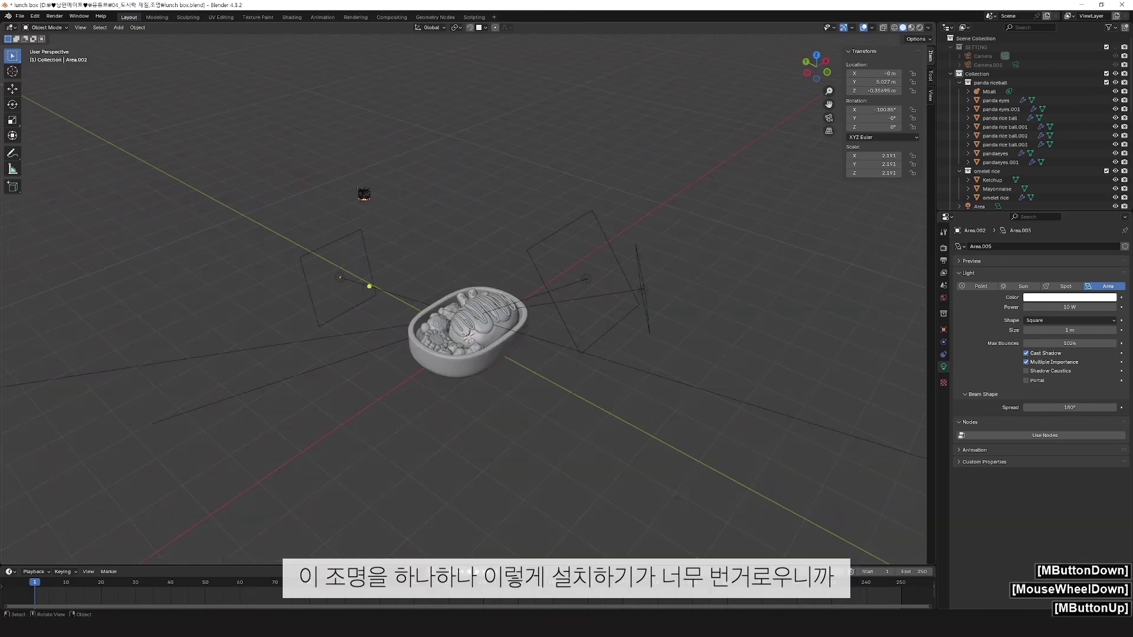
middle_drag(667, 352, 691, 331)
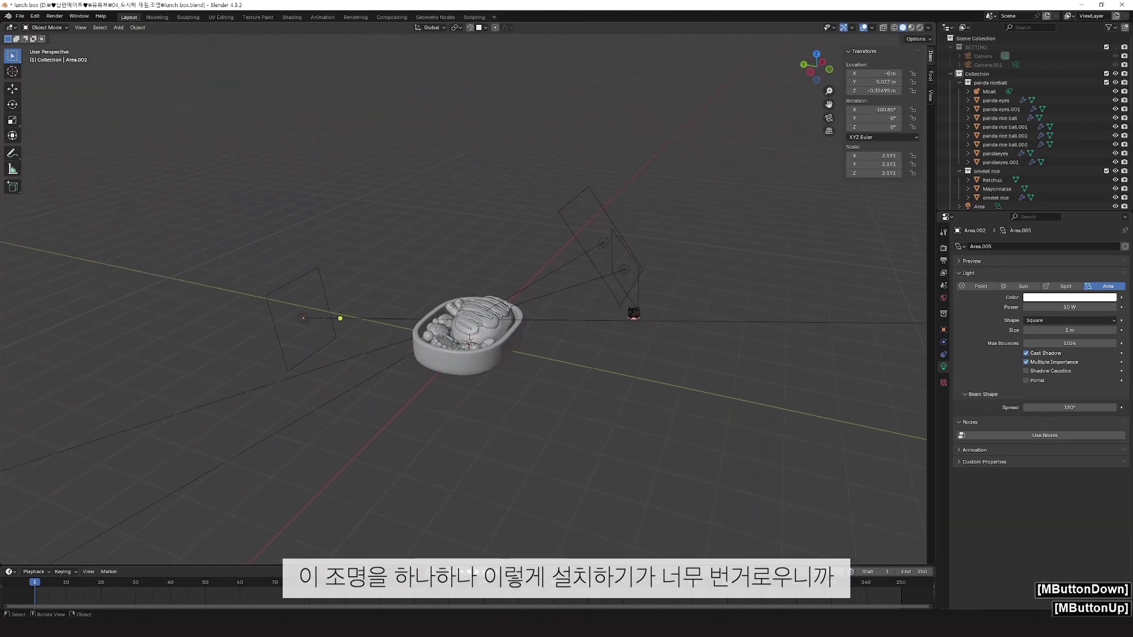
click(578, 190)
shift+click(342, 384)
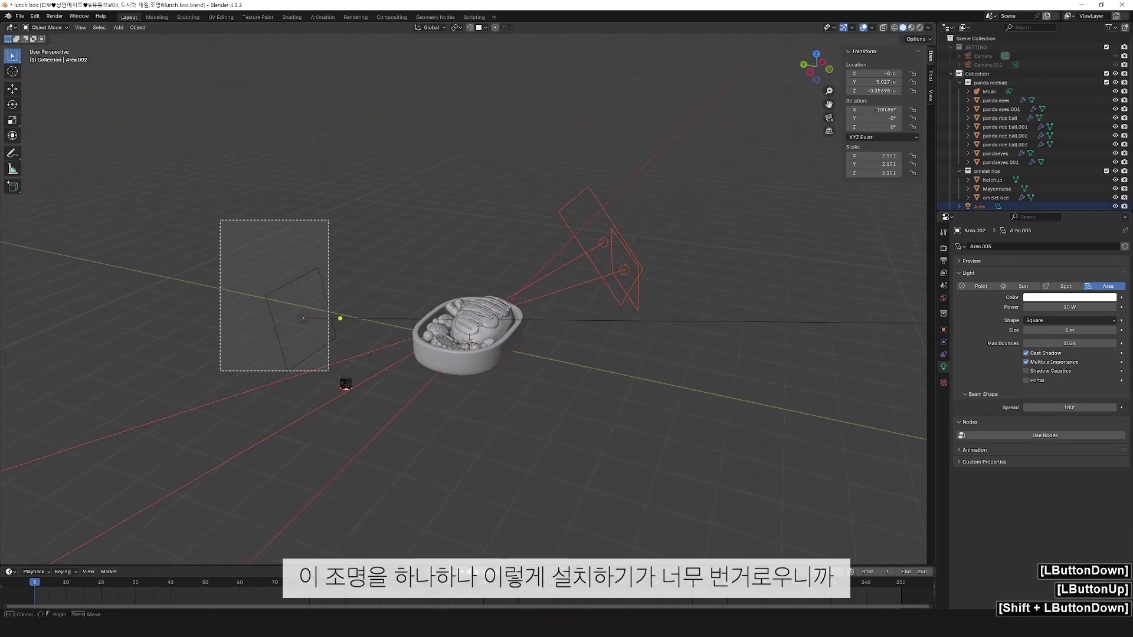
key(x)
click(353, 383)
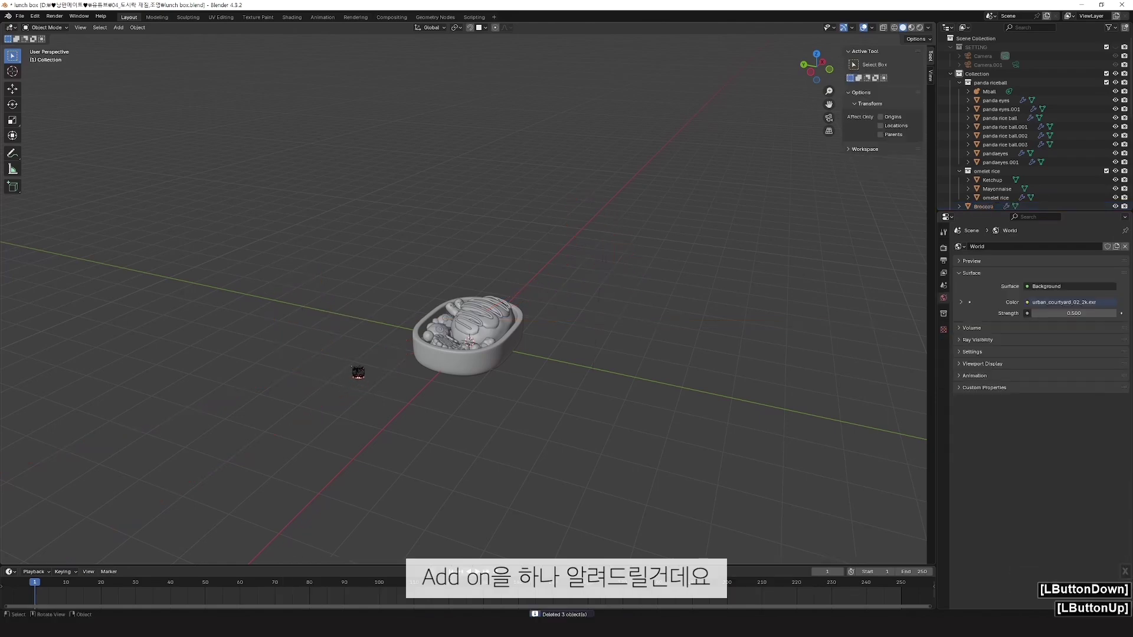
Step: Open the Preferences window
click(35, 15)
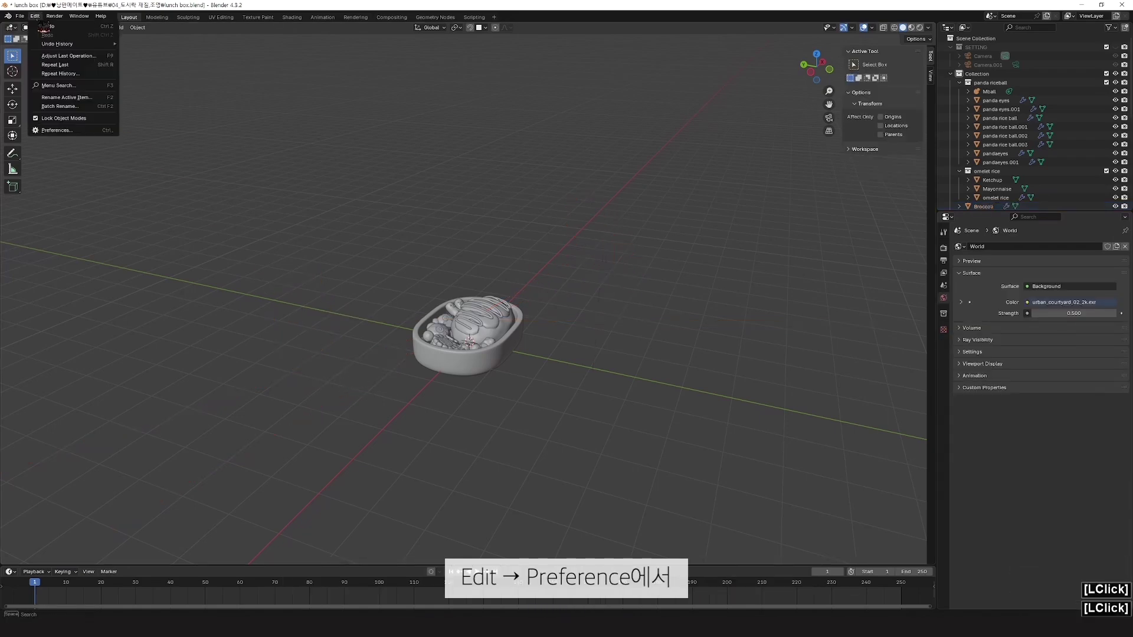
Step: Search the available extensions in Preferences for "light", and close the preferences
click(75, 131)
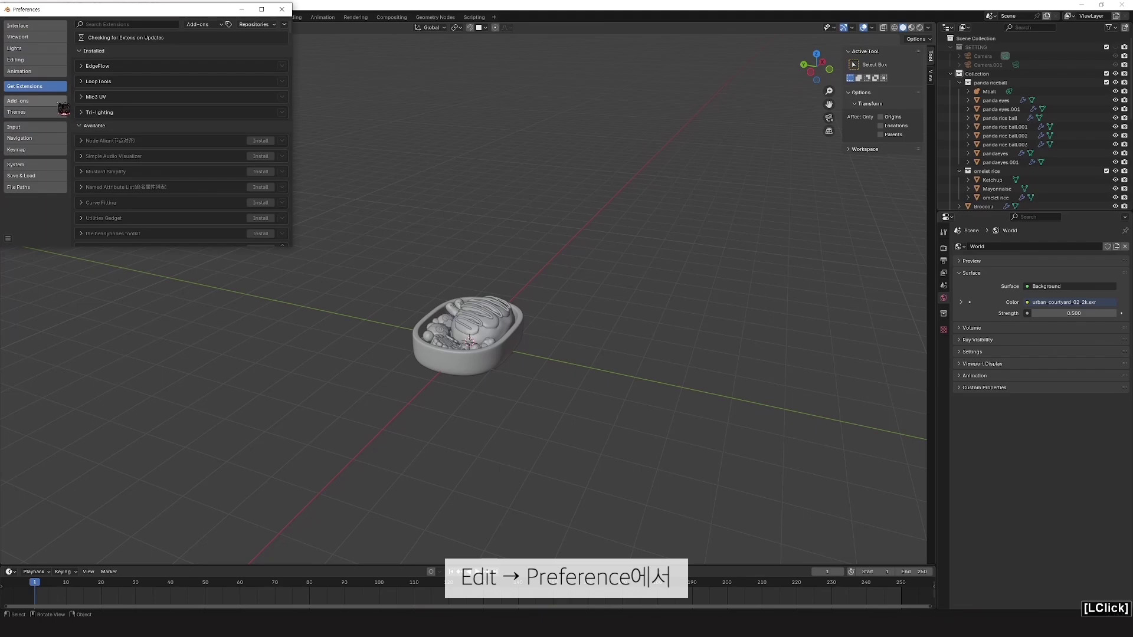
text(lin)
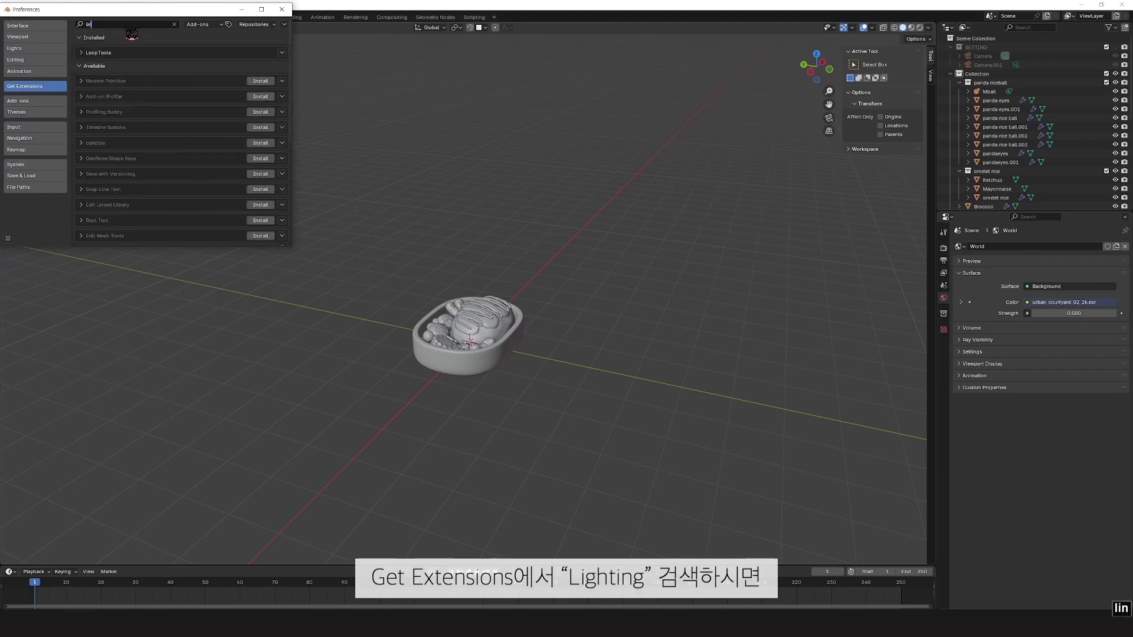
key(BackSpace)
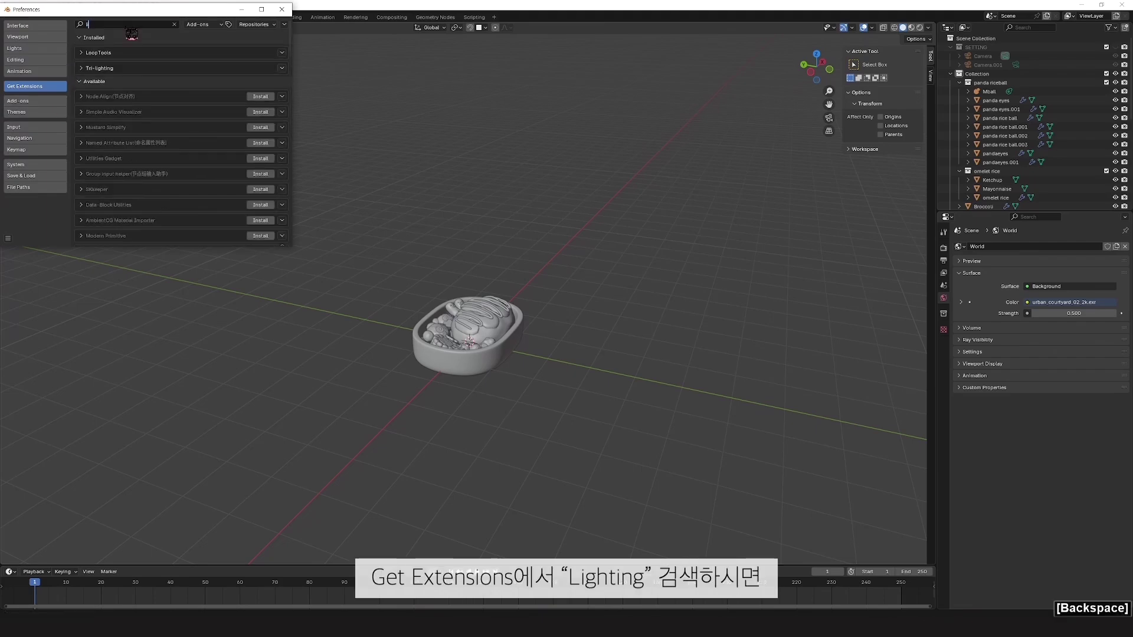
text(ghi)
key(BackSpace)
text(t)
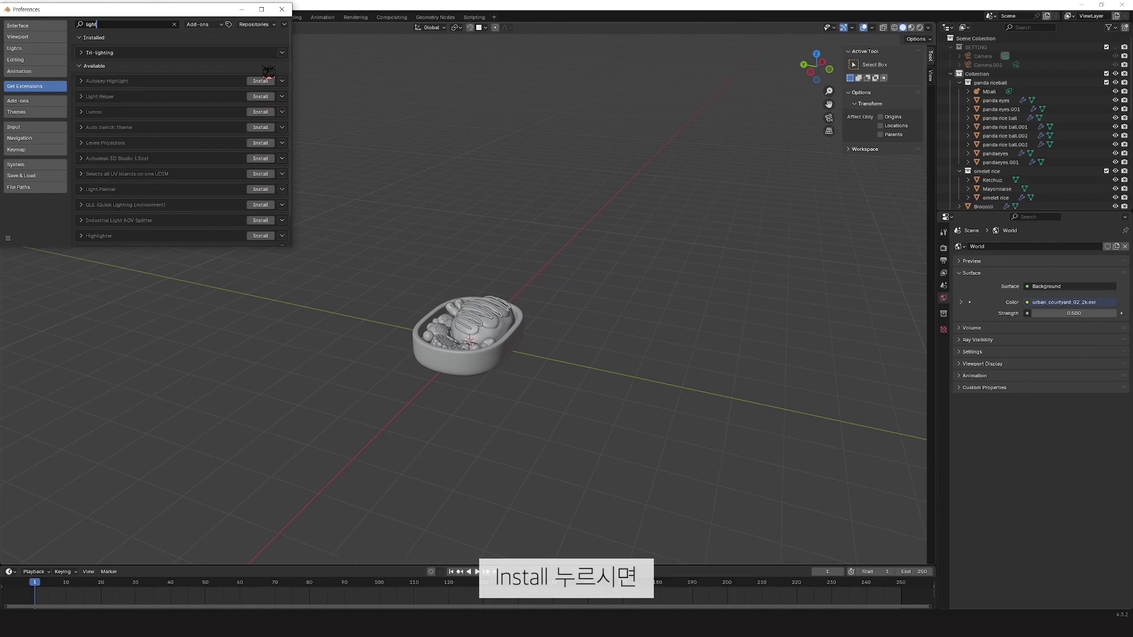
click(282, 9)
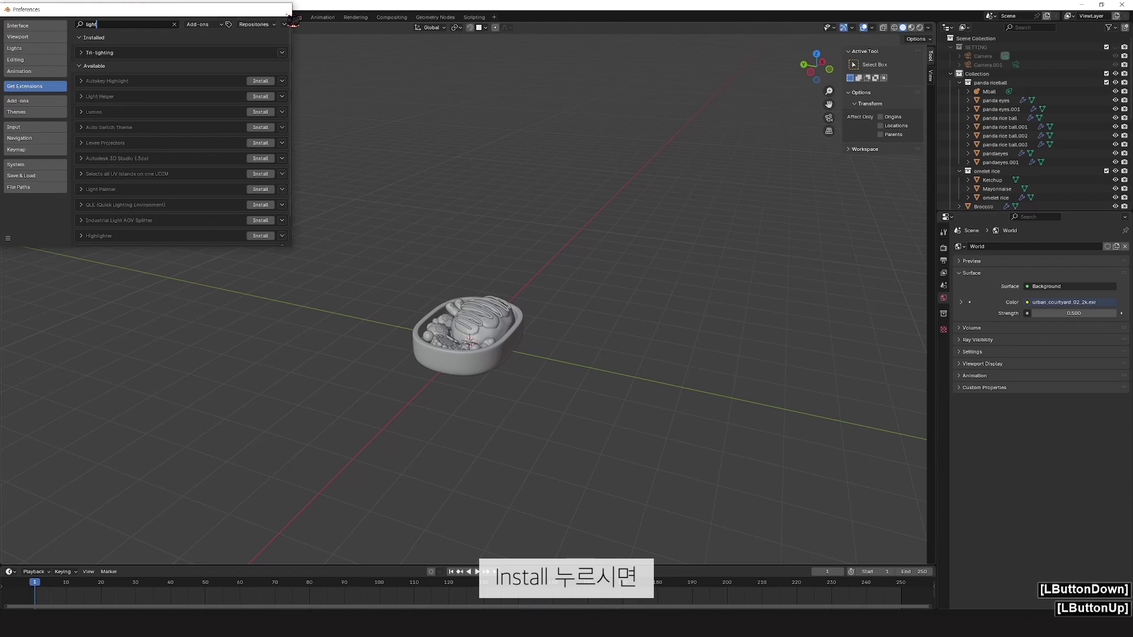
Step: Add a set of 3 Point Lights aimed at the mayonnaise object in the lunch box
scroll(531, 308, down, 2)
middle_drag(531, 309, 510, 313)
scroll(510, 314, up, 3)
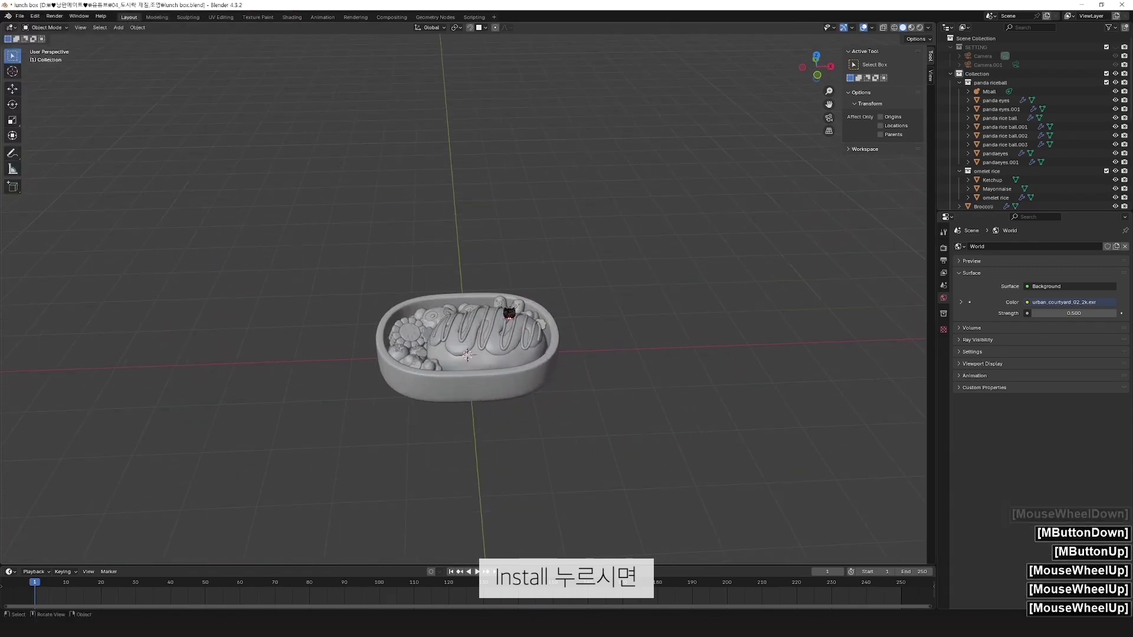
key(shift+a)
mouse_move(509, 310)
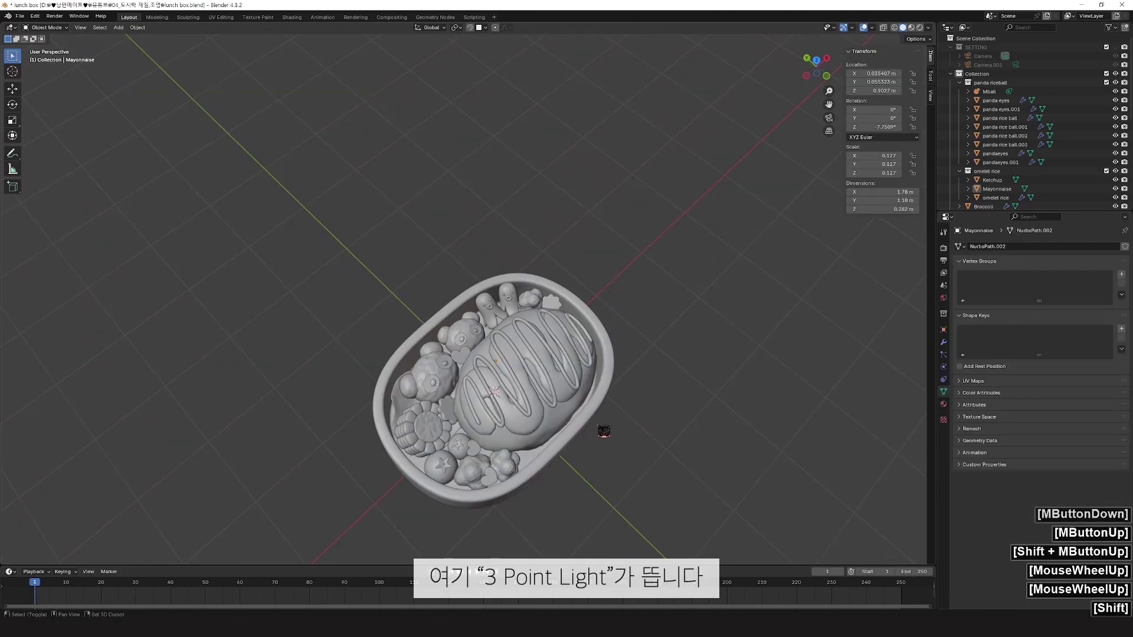
shift+middle_drag(602, 431, 538, 321)
scroll(539, 321, up, 2)
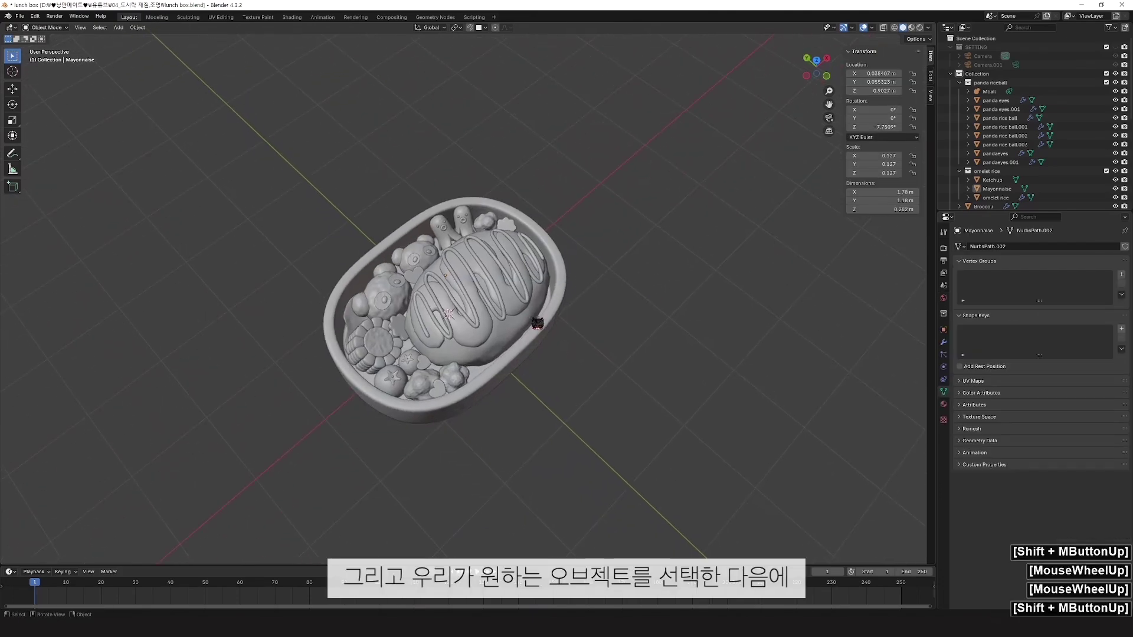
click(486, 336)
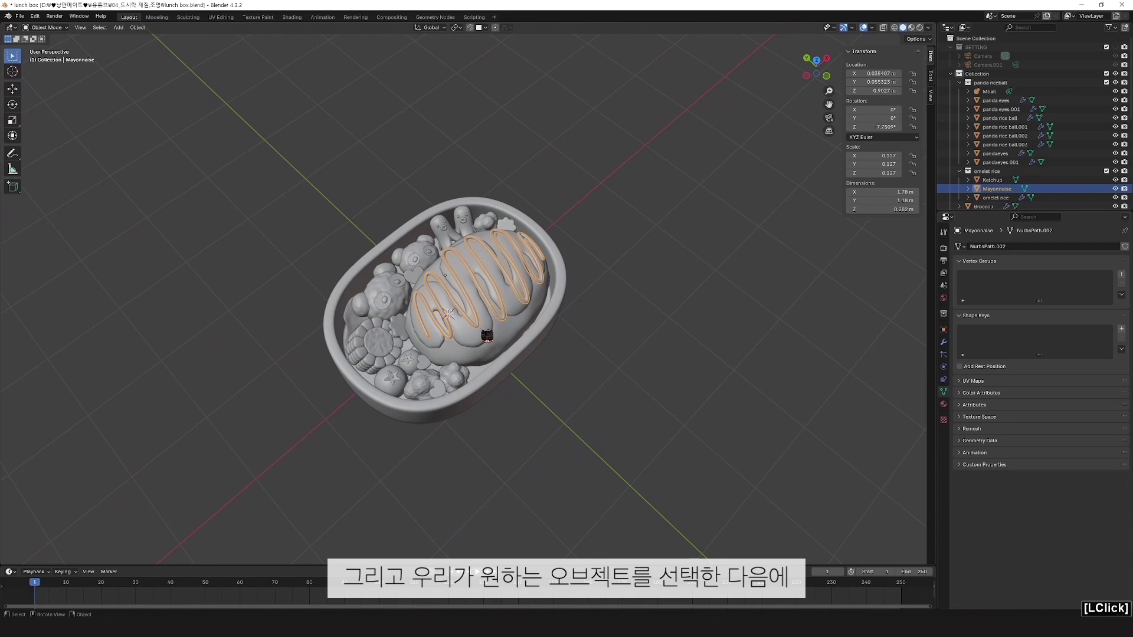
key(shift+a)
mouse_move(478, 323)
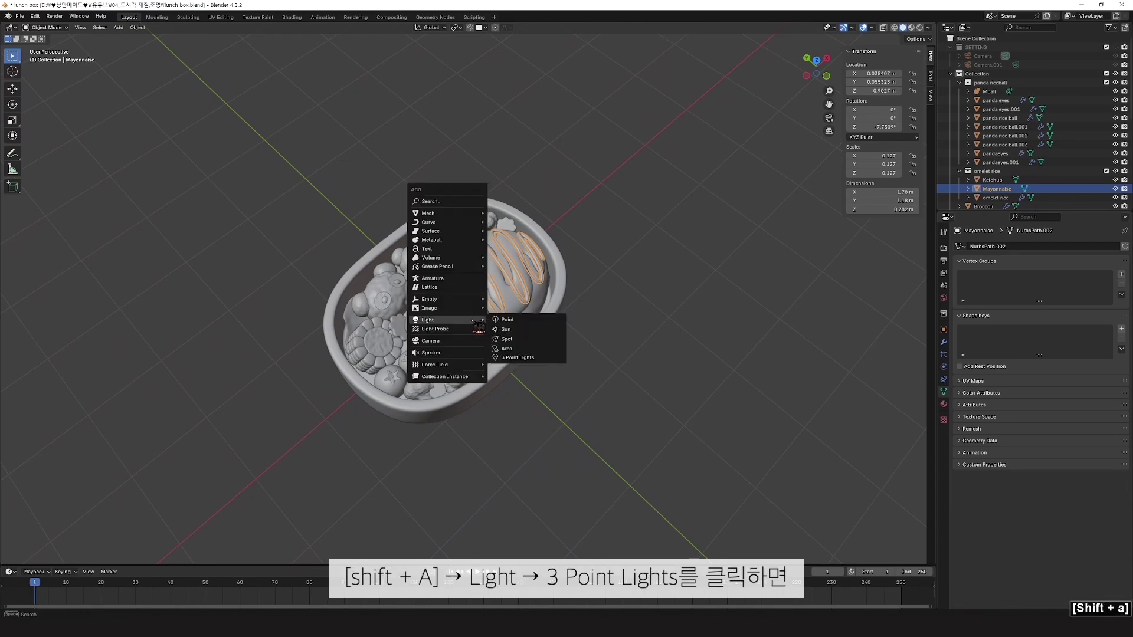
click(518, 358)
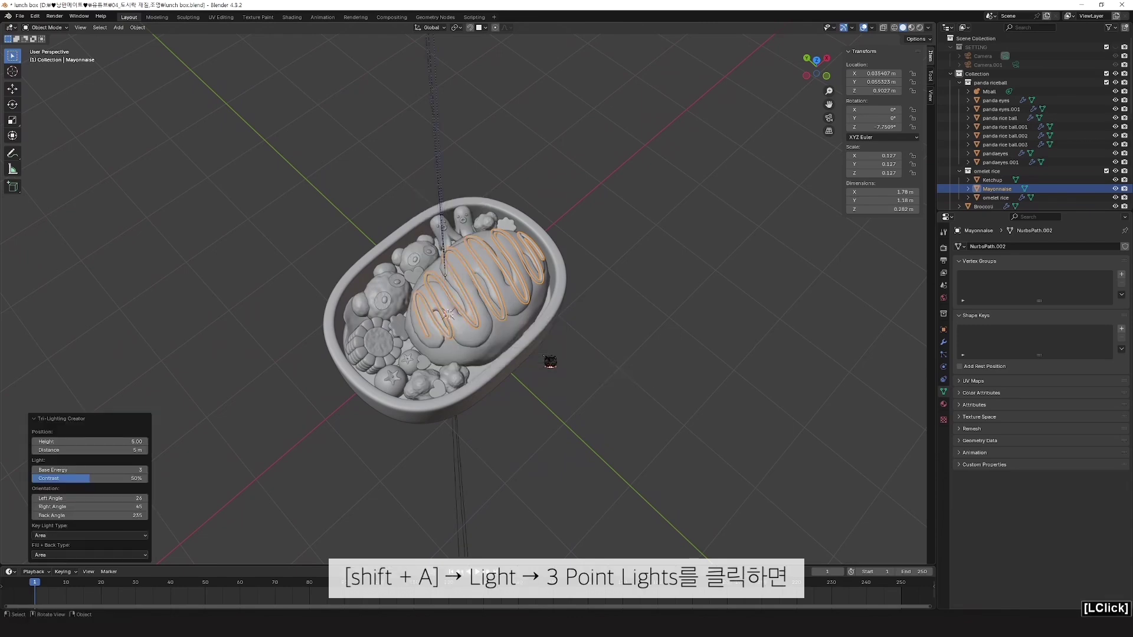
shift+middle_drag(525, 316, 523, 426)
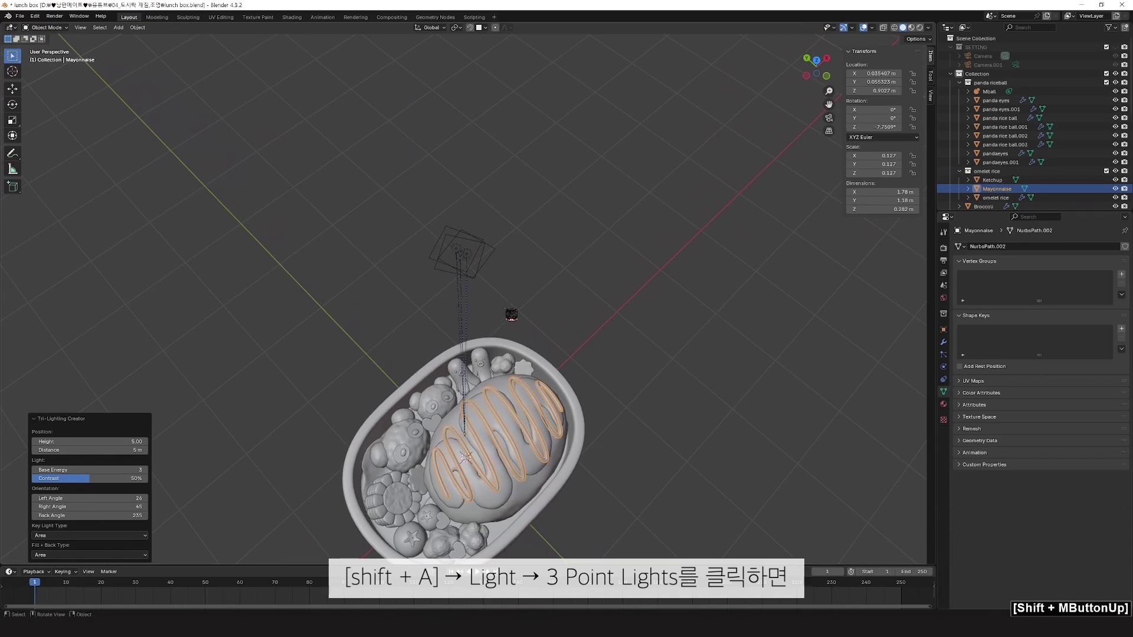
scroll(509, 309, up, 4)
shift+middle_drag(506, 298, 512, 376)
Step: Move the fill light in the right view to a lower position in front of the lunch box
click(639, 361)
middle_drag(640, 362, 590, 179)
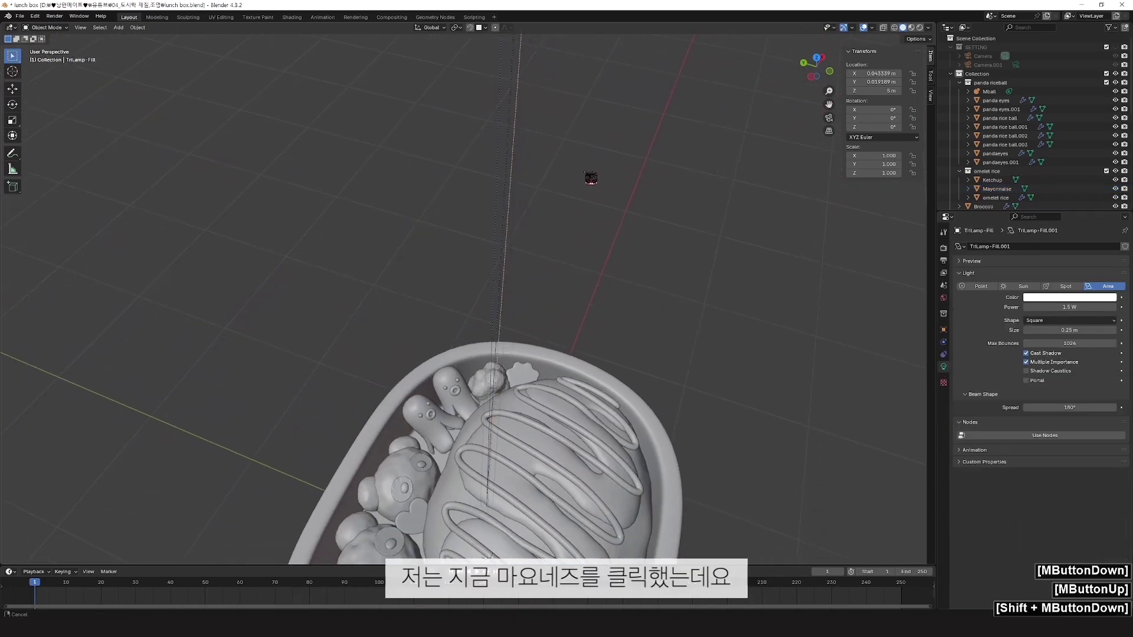
scroll(579, 413, down, 3)
scroll(519, 288, down, 2)
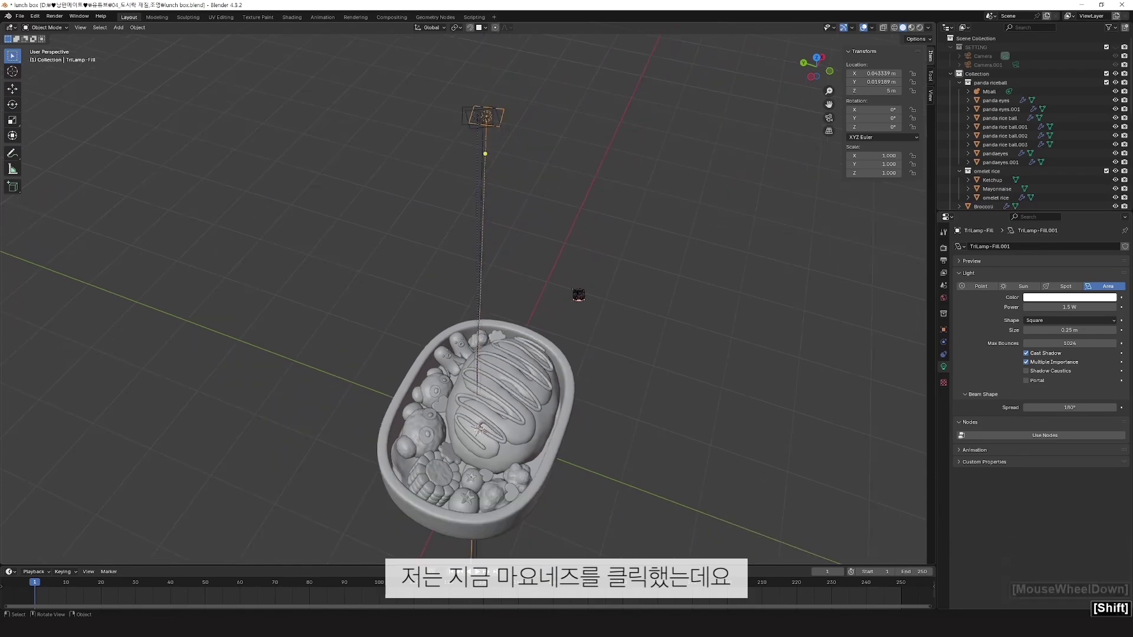
key(KP_3)
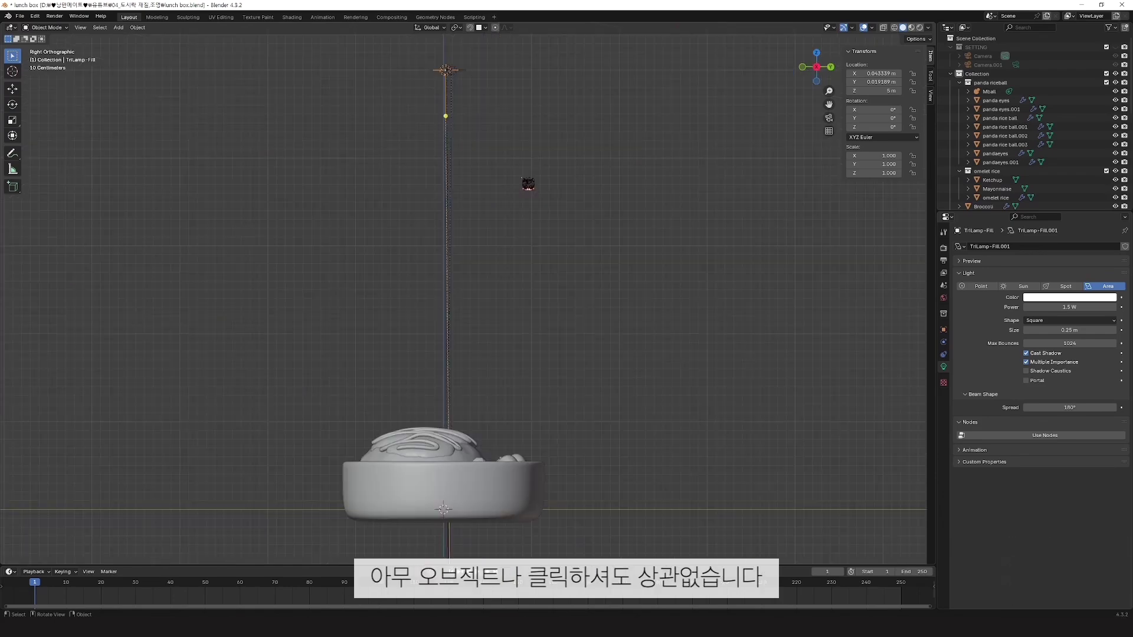
shift+middle_drag(450, 212, 443, 248)
key(r)
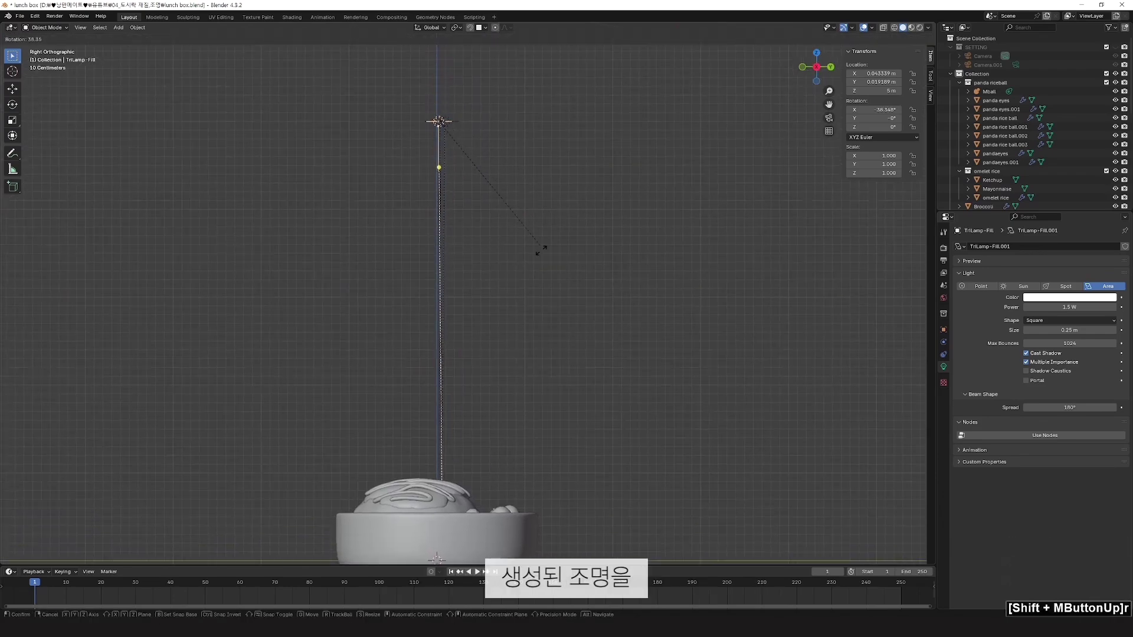
key(Escape)
key(g)
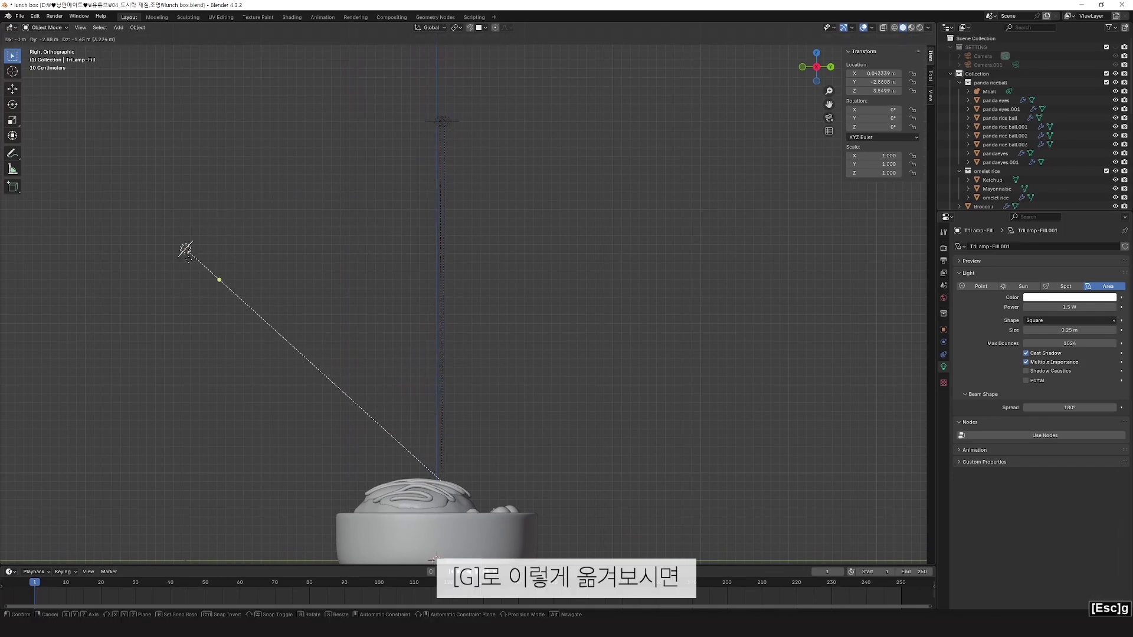
click(177, 262)
Step: Move the back light in the right view to a low position behind the lunch box
click(444, 122)
key(g)
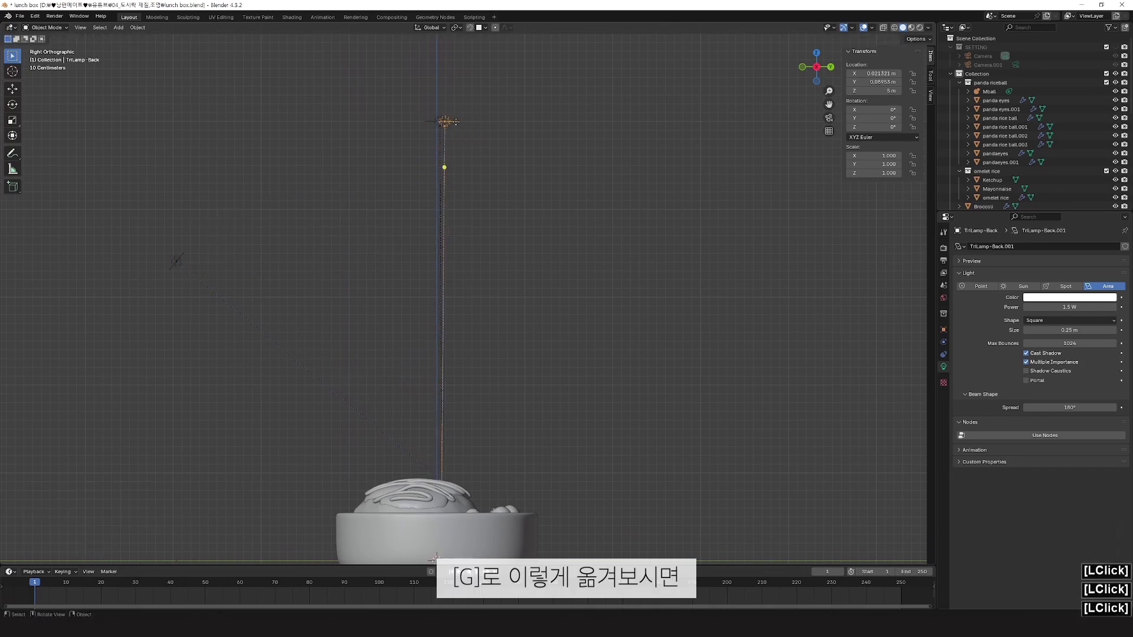
click(764, 376)
Step: Move the key light outward along positive X, and shift it to the front of the lunch box
click(444, 121)
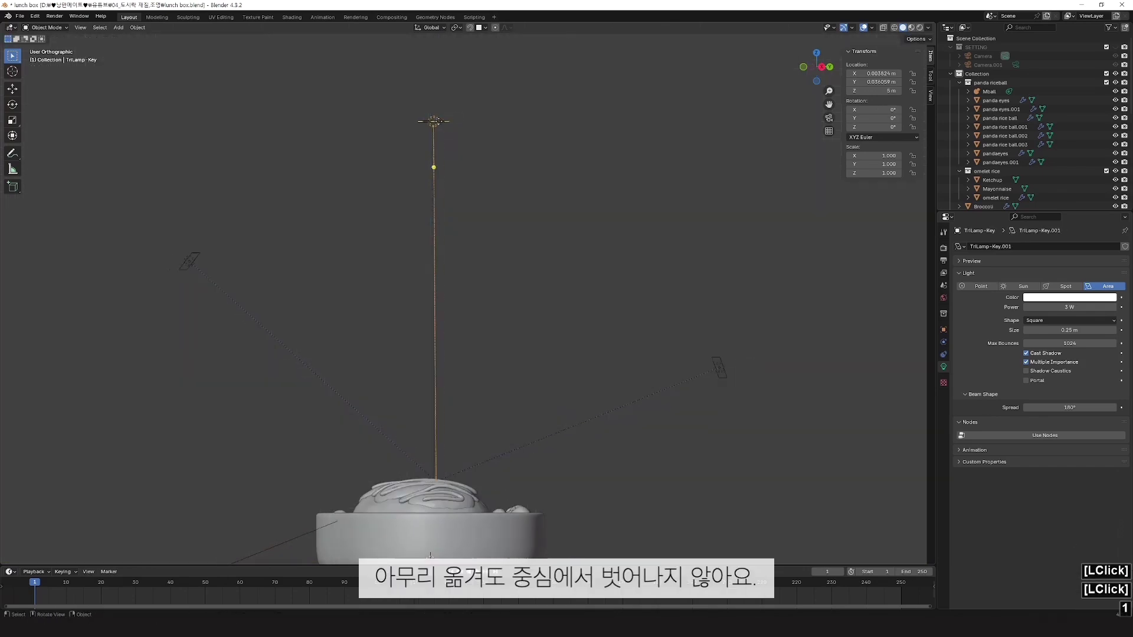
key(1)
key(g)
click(726, 375)
middle_drag(700, 364, 501, 319)
key(g)
click(643, 363)
scroll(667, 413, down, 2)
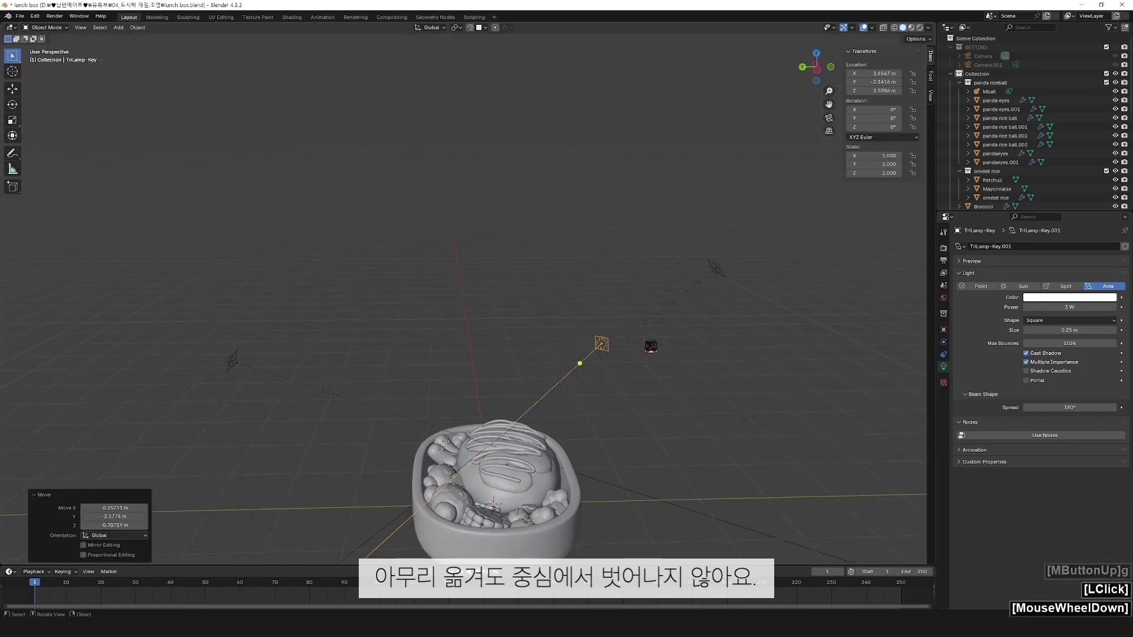
Step: Reposition the fill light around the lunch box to about X -2.09 m, Y -1.67 m, Z 3.60 m
click(729, 270)
key(g)
click(719, 464)
middle_drag(719, 464, 588, 345)
key(g)
click(593, 251)
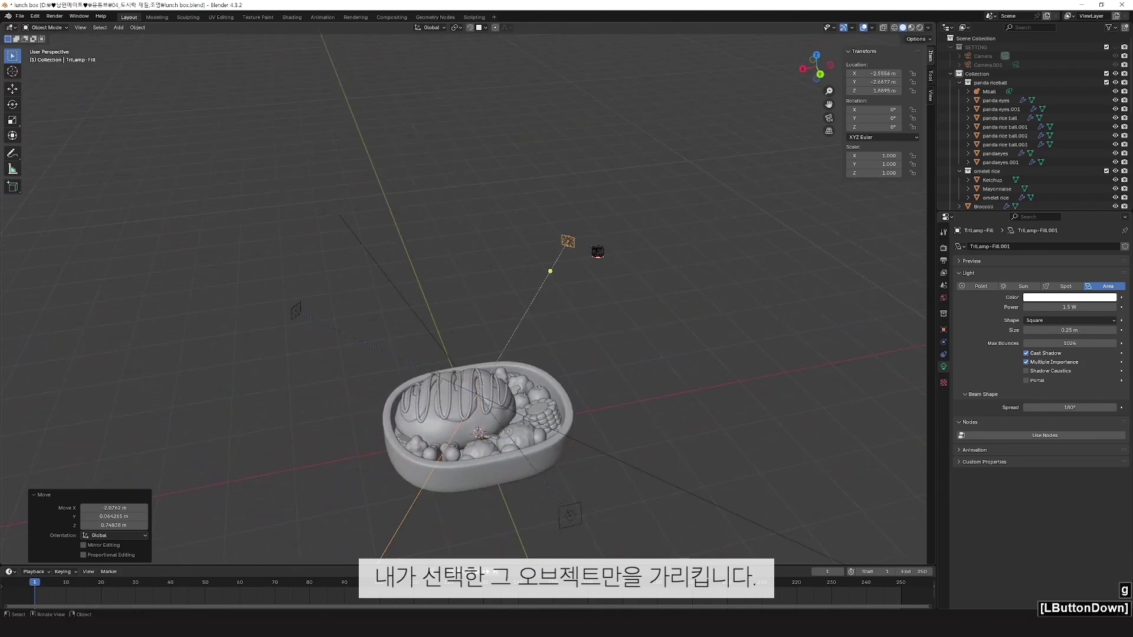
middle_drag(460, 369, 638, 364)
key(g)
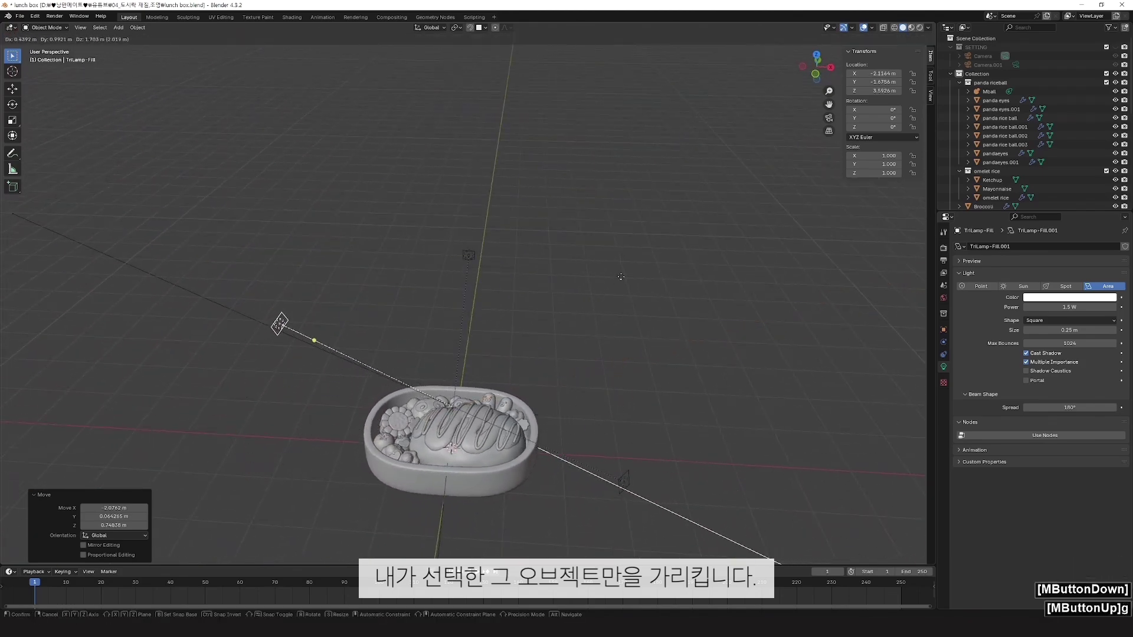
click(678, 221)
Step: Scale the fill light up by about 3.6
middle_drag(531, 380, 535, 346)
key(s)
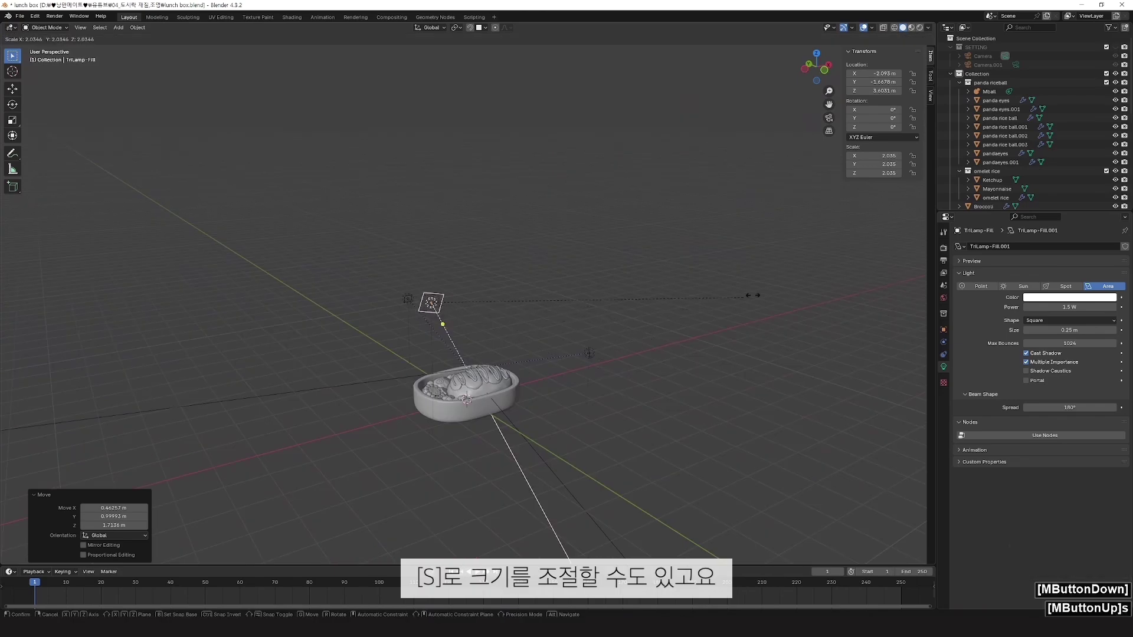
click(56, 276)
scroll(493, 367, up, 3)
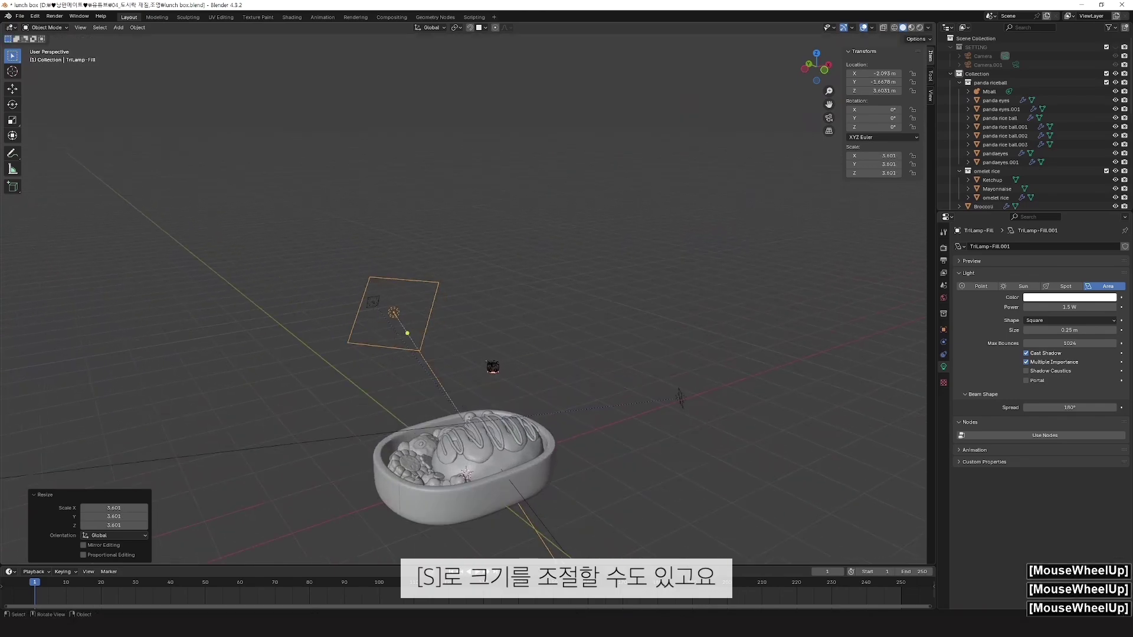
Step: Give the fill light a pink colour (#FF8E94) and a power of about 43.9 W
click(405, 324)
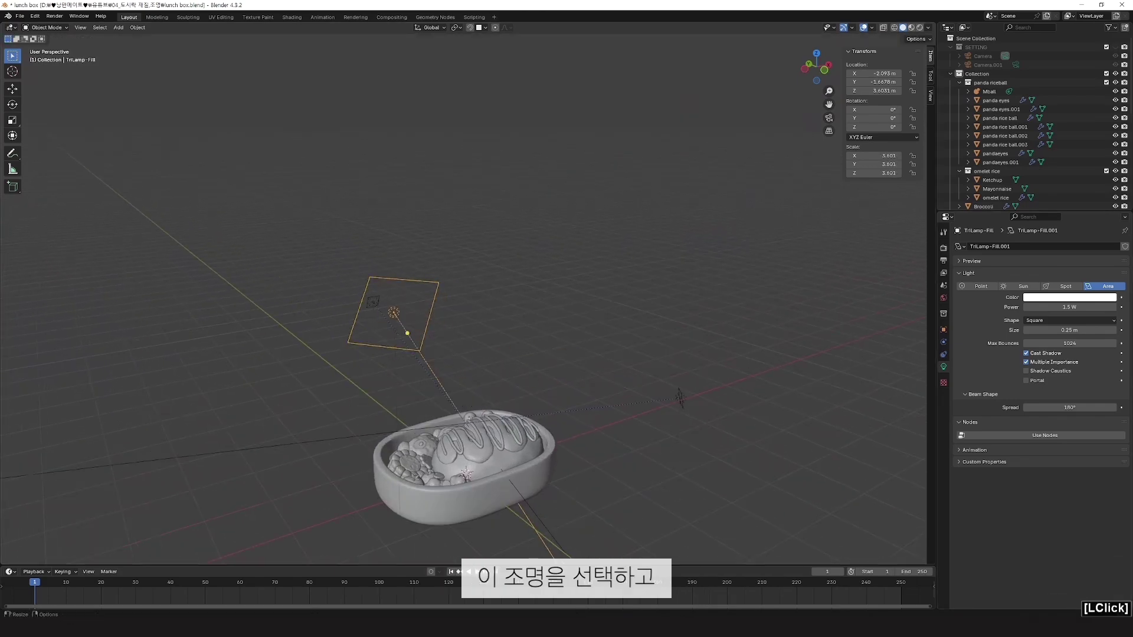
click(1069, 297)
click(1089, 246)
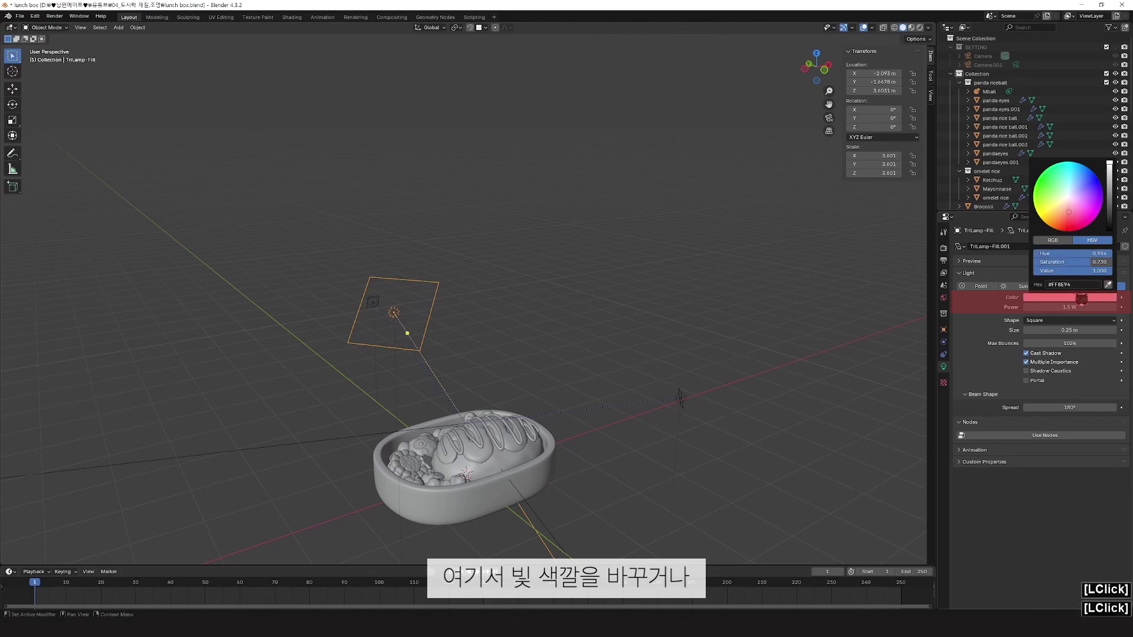
drag(1069, 308, 1095, 307)
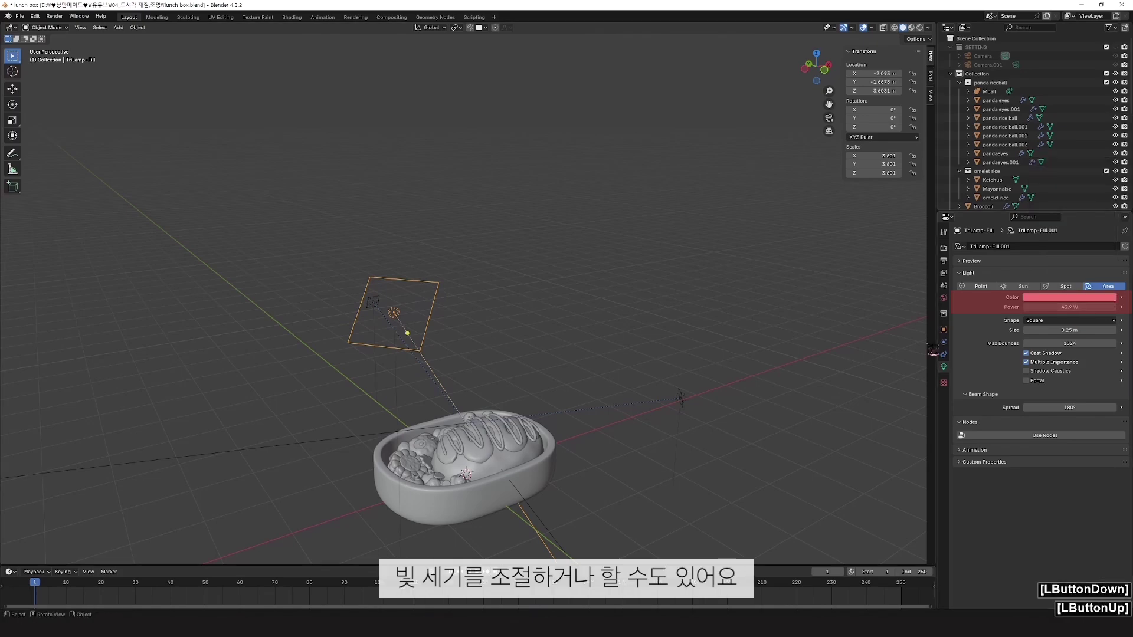
Step: Select the three tri-lighting lamps and delete them
middle_drag(500, 381, 538, 412)
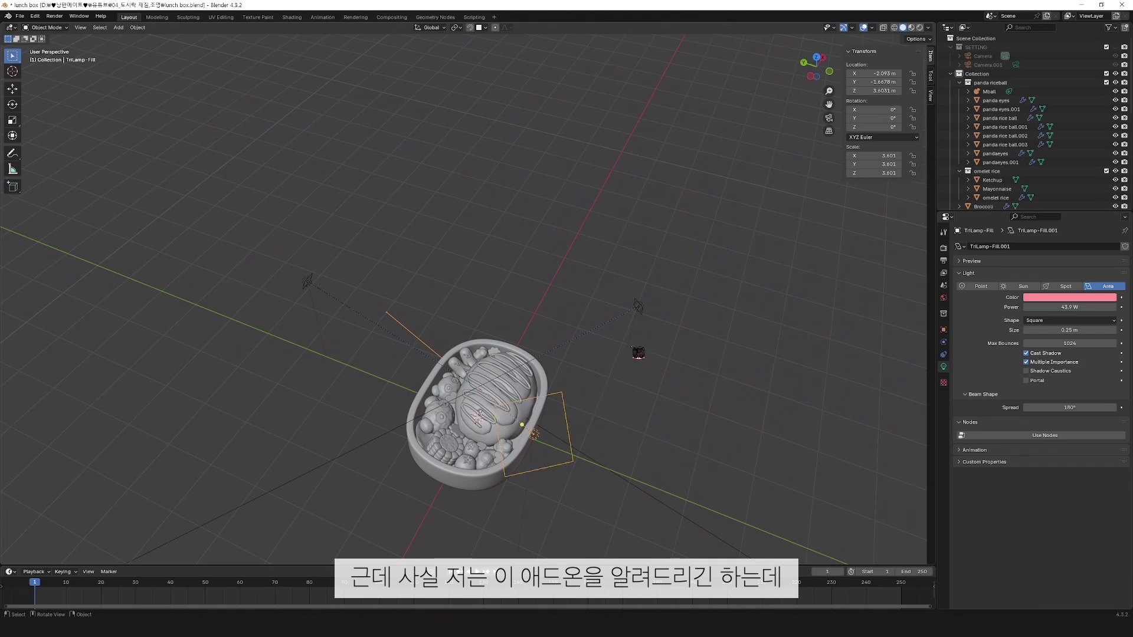
middle_drag(617, 391, 590, 411)
scroll(526, 386, up, 2)
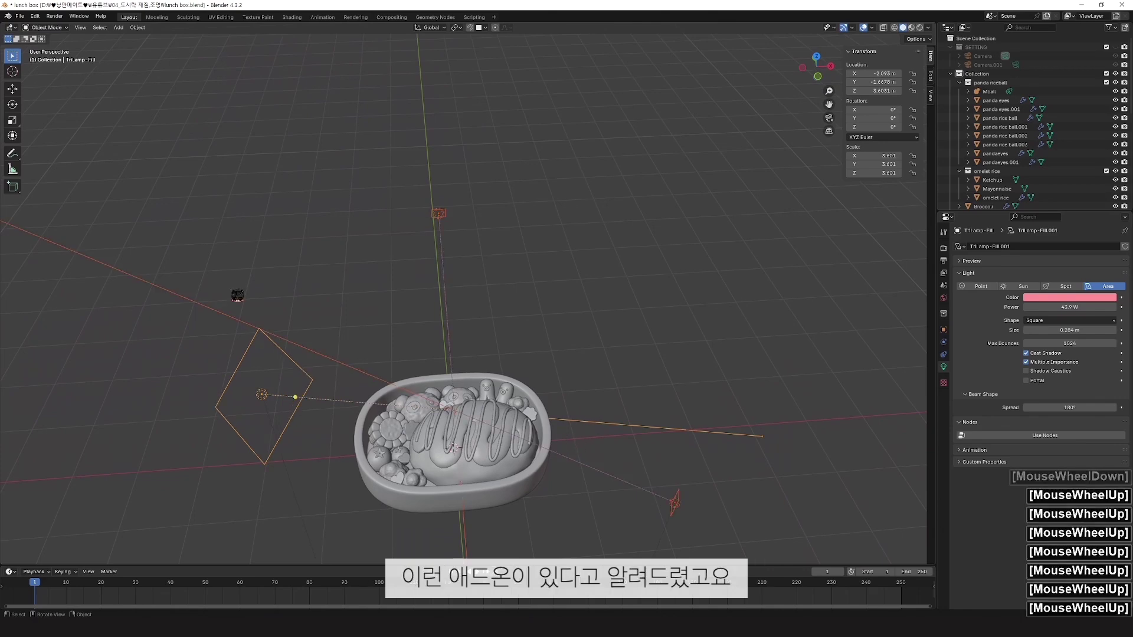
drag(229, 287, 292, 428)
shift+drag(357, 190, 630, 326)
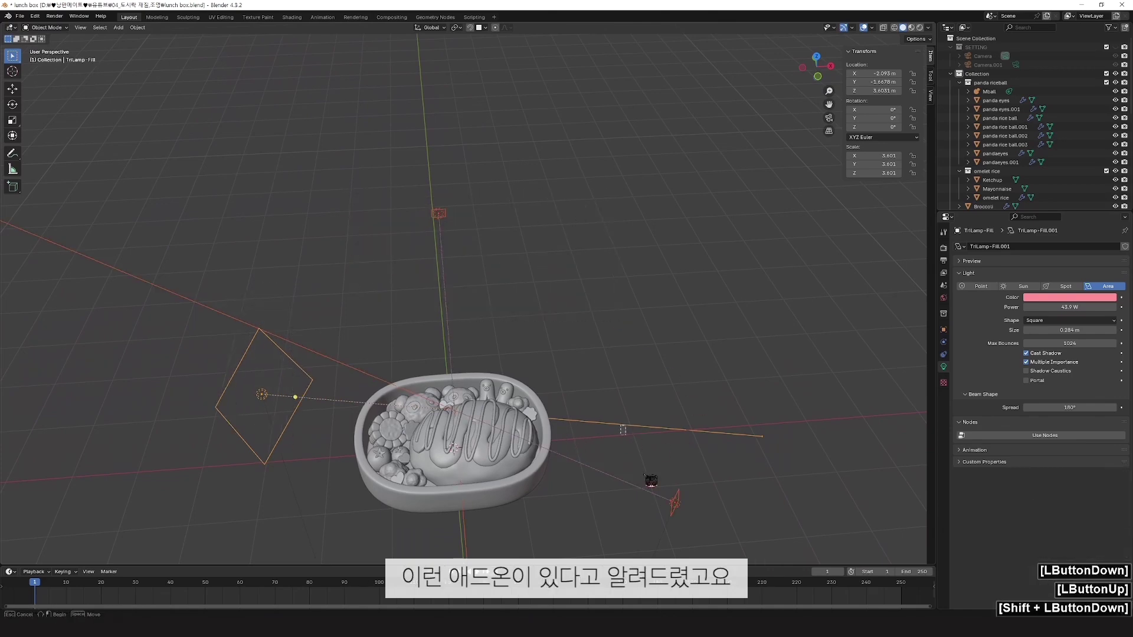
key(x)
click(653, 418)
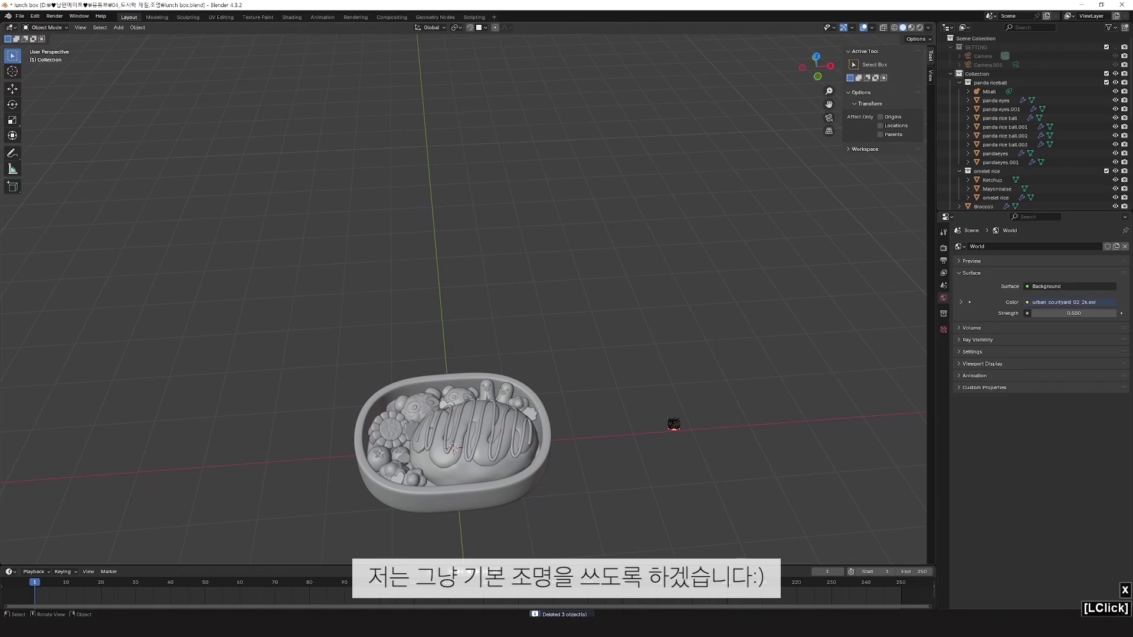
Step: Add an area light and raise it about 3.5 m along Z above the lunch box
key(shift+a)
mouse_move(641, 413)
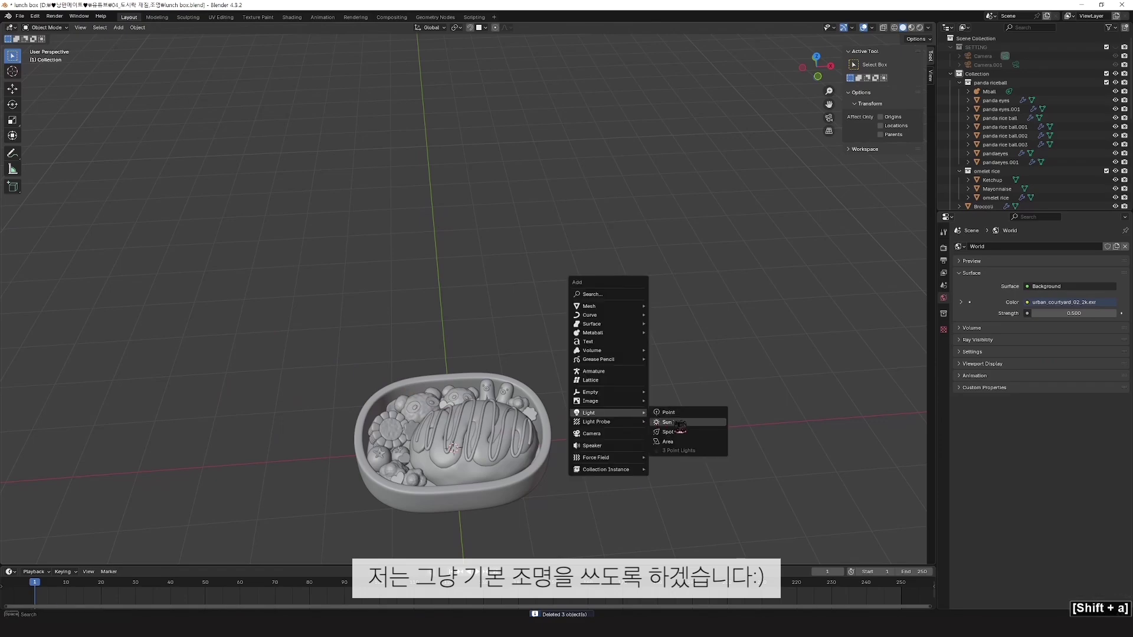
click(672, 442)
scroll(605, 392, down, 1)
middle_drag(614, 389, 588, 397)
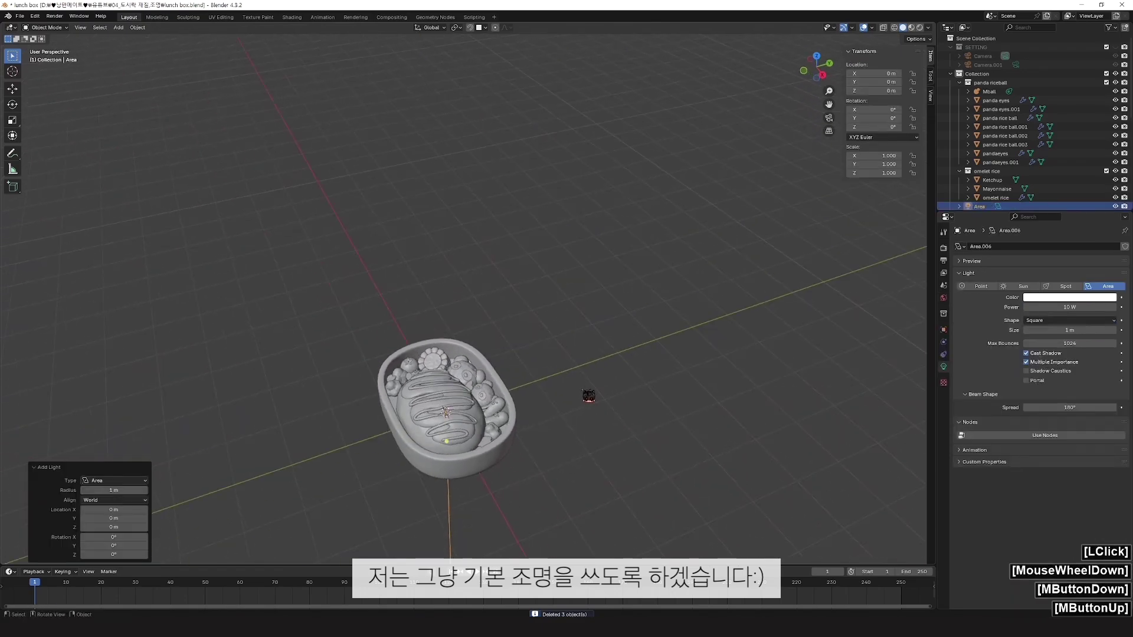
key(3)
key(g)
key(z)
click(584, 177)
Step: Rotate the area light about 45.6° in the right view and move it about -3.26 m along Y, pointing at the lunch box
key(r)
click(678, 301)
key(g)
key(y)
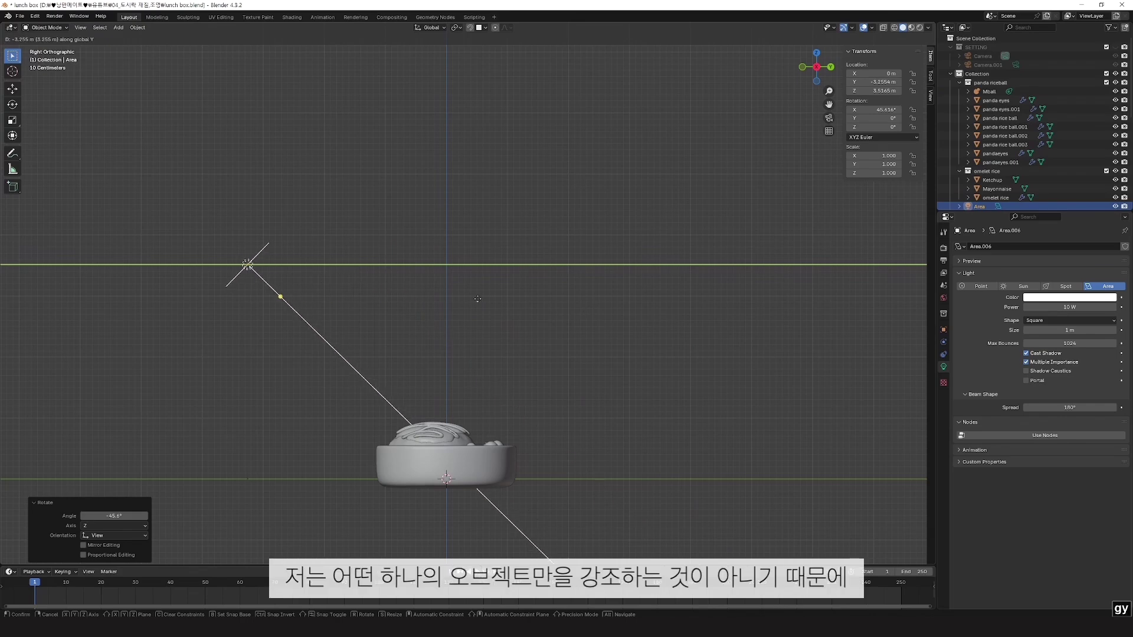
click(479, 301)
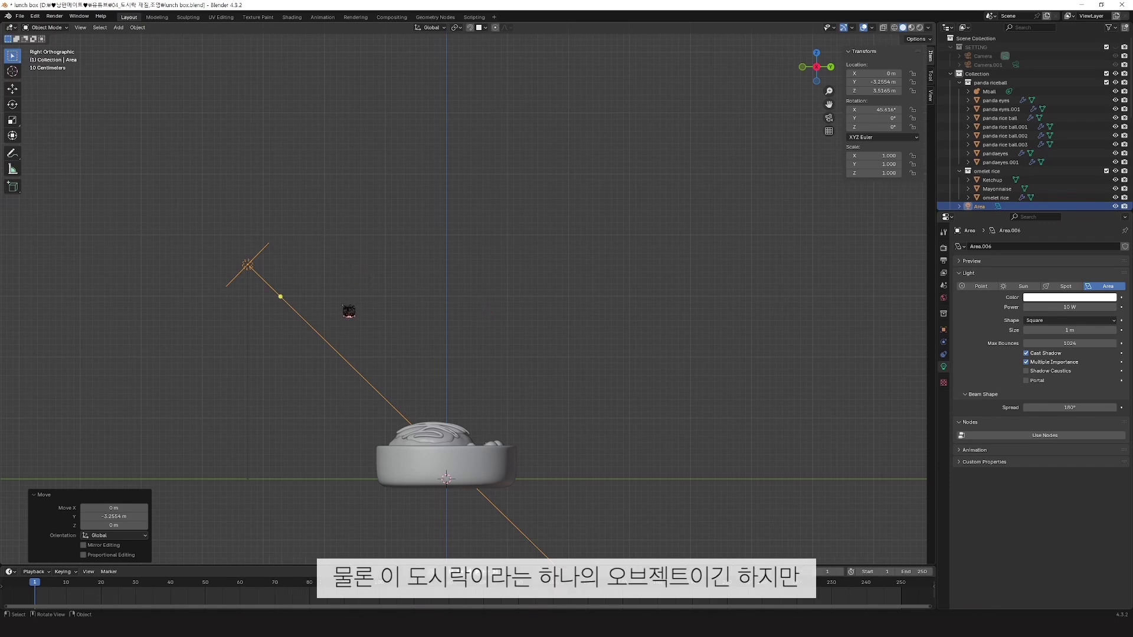
Step: Move the area light to about Y -3.8 m and Z 4.23 m, and scale it up to about 2.27
middle_drag(349, 312, 446, 419)
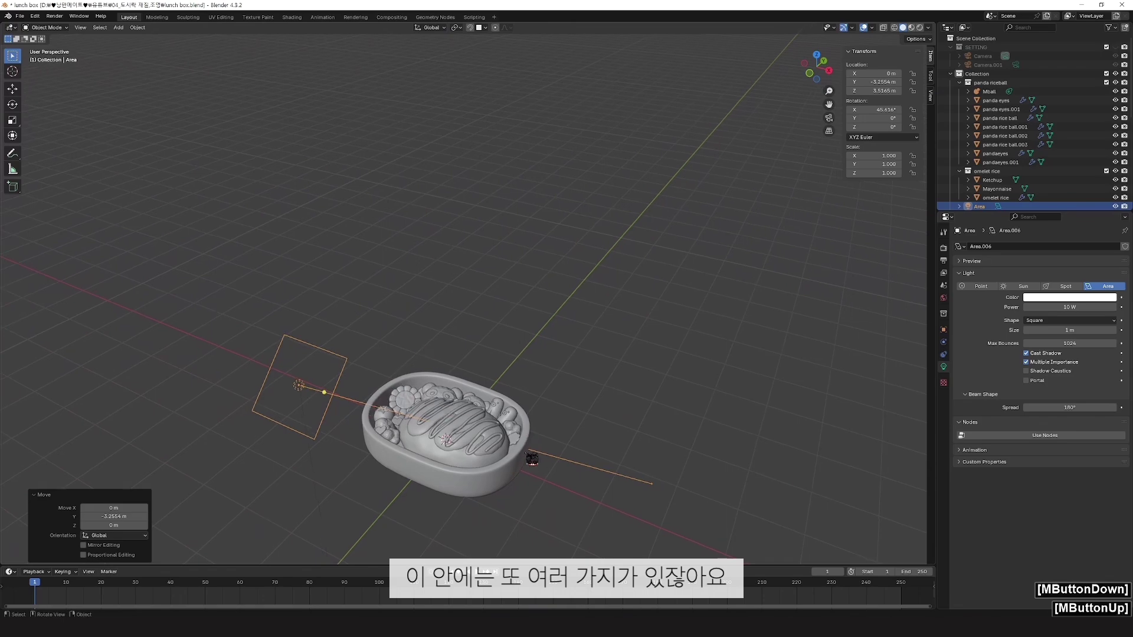
scroll(463, 298, down, 1)
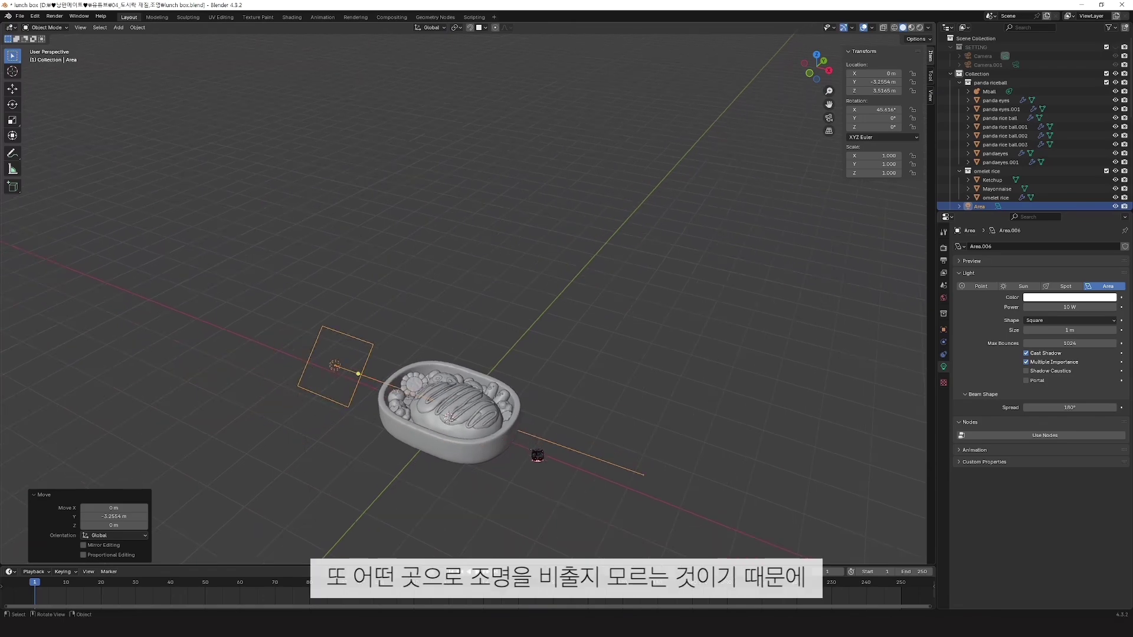
key(KP_3)
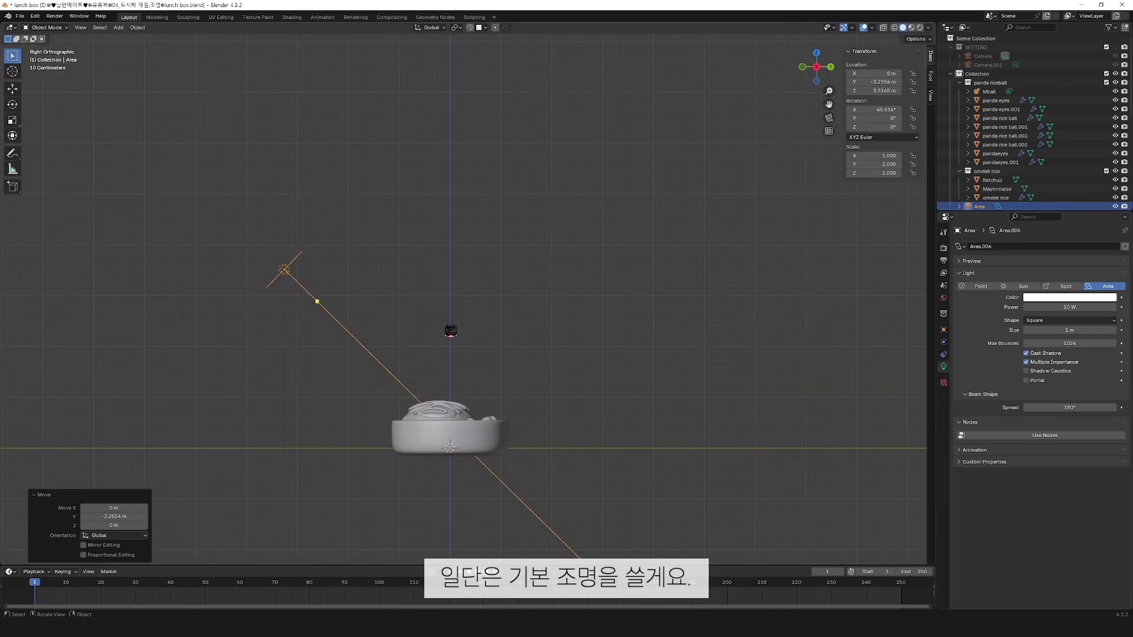
key(g)
key(z)
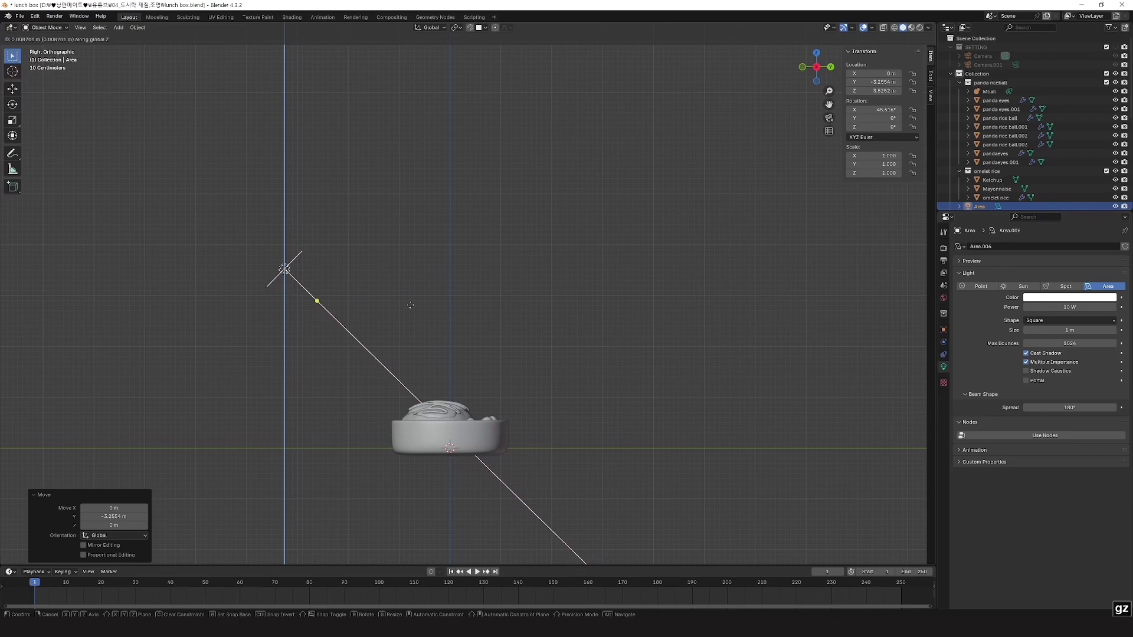
click(542, 302)
key(g)
key(y)
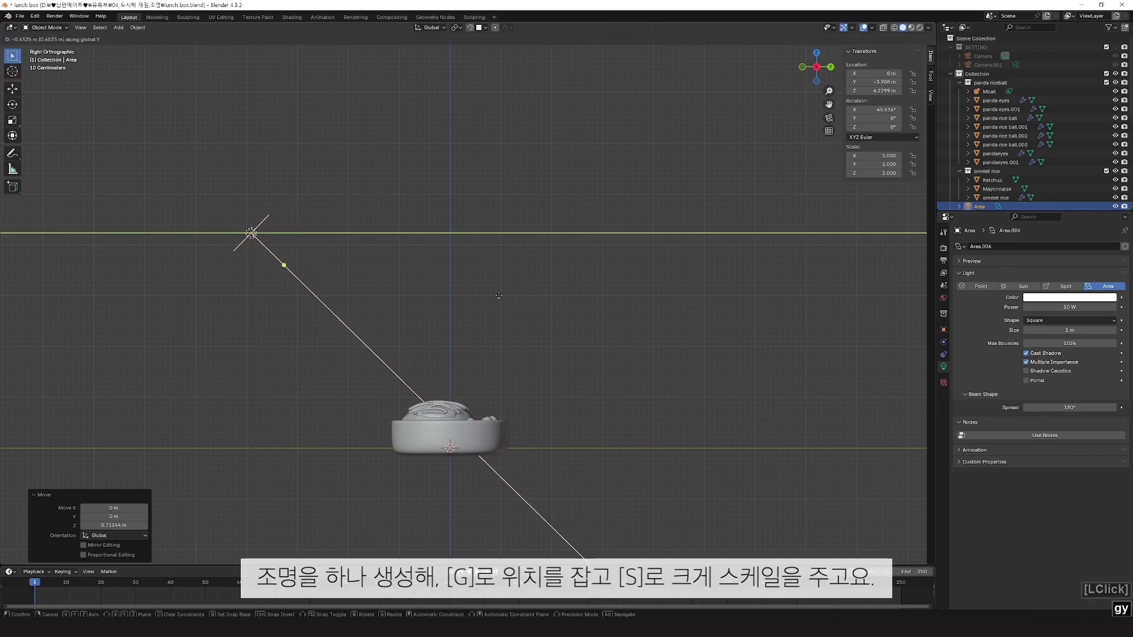
click(468, 315)
key(s)
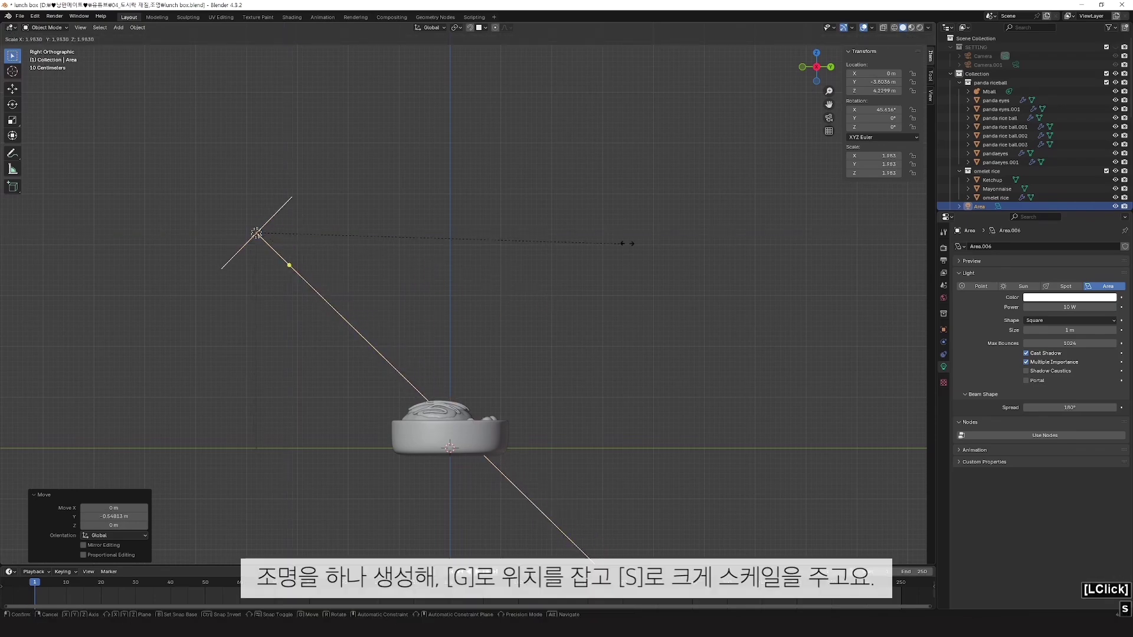
click(620, 354)
Step: Unhide the SETTING collection and view the lunch box through Camera.001 in rendered shading
middle_drag(619, 354, 584, 325)
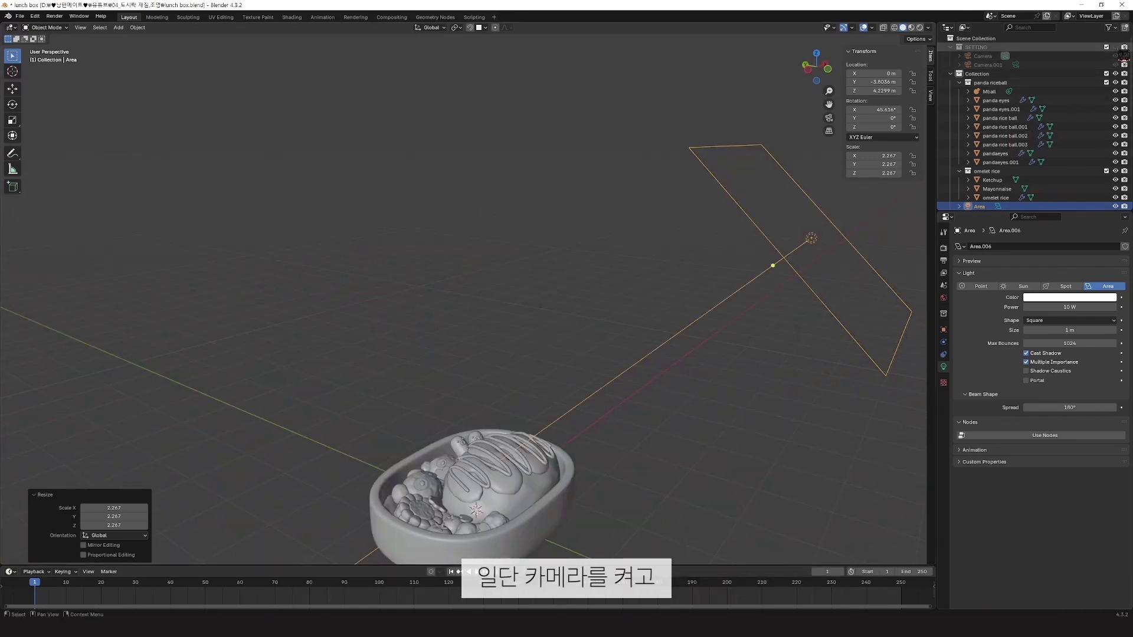
click(1115, 48)
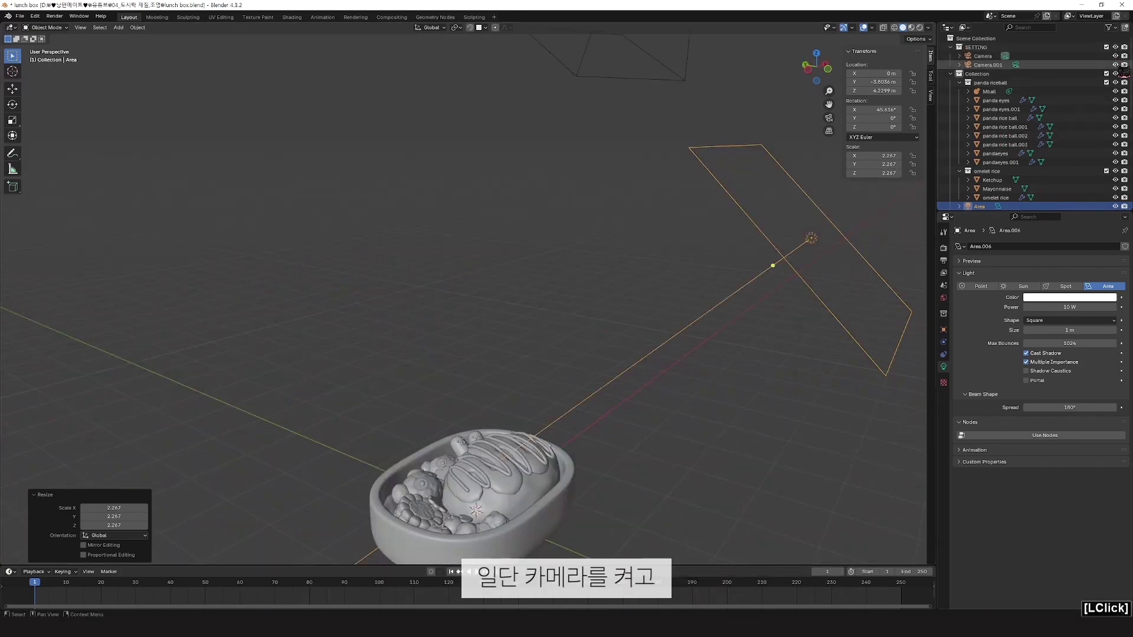
click(1115, 65)
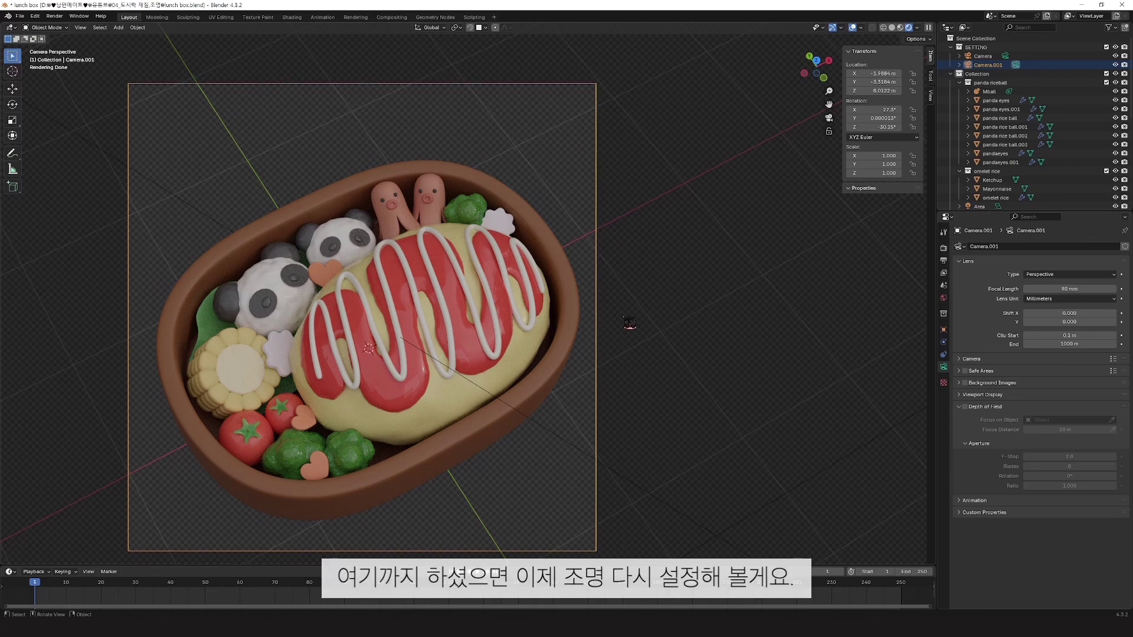
scroll(664, 417, down, 2)
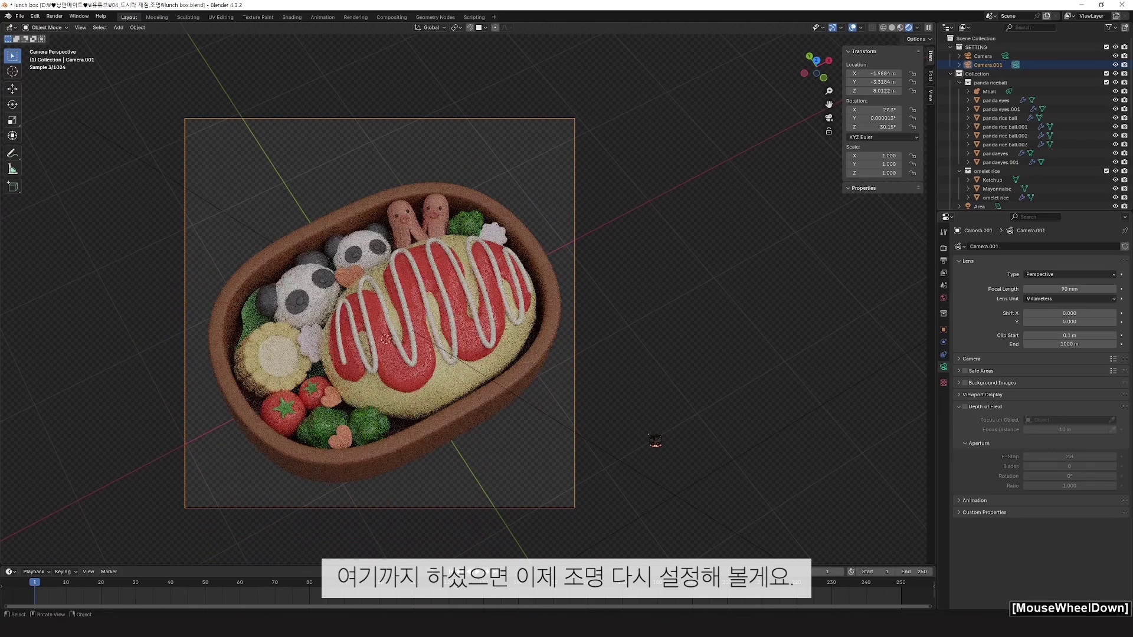
Step: Select the area light and give it an orange-toned colour (#FFA283)
click(1003, 207)
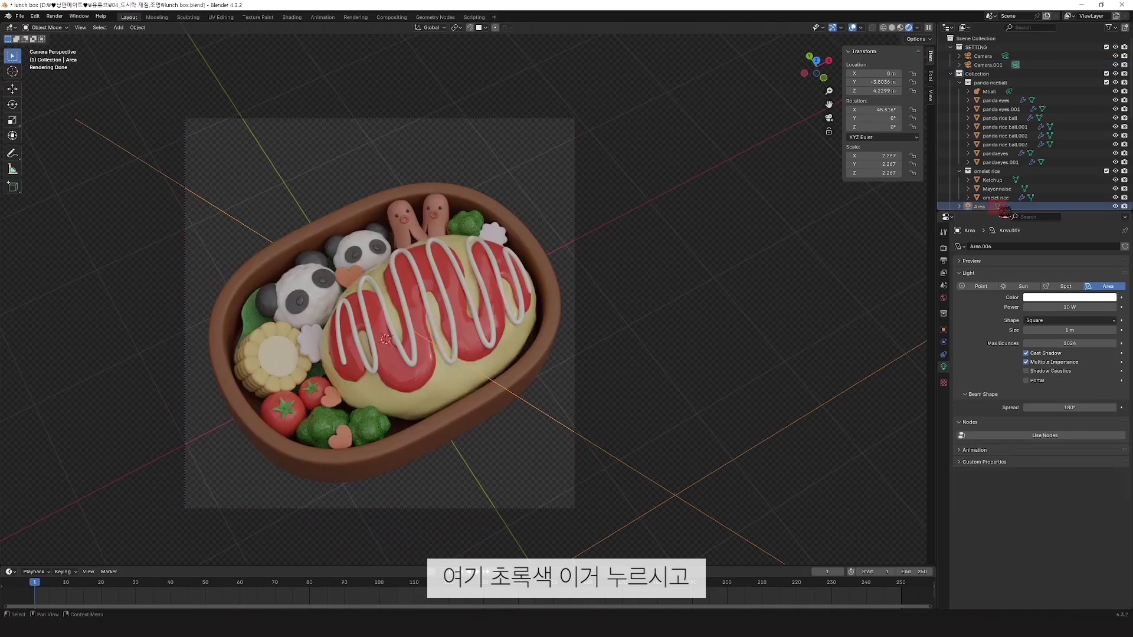
click(1074, 300)
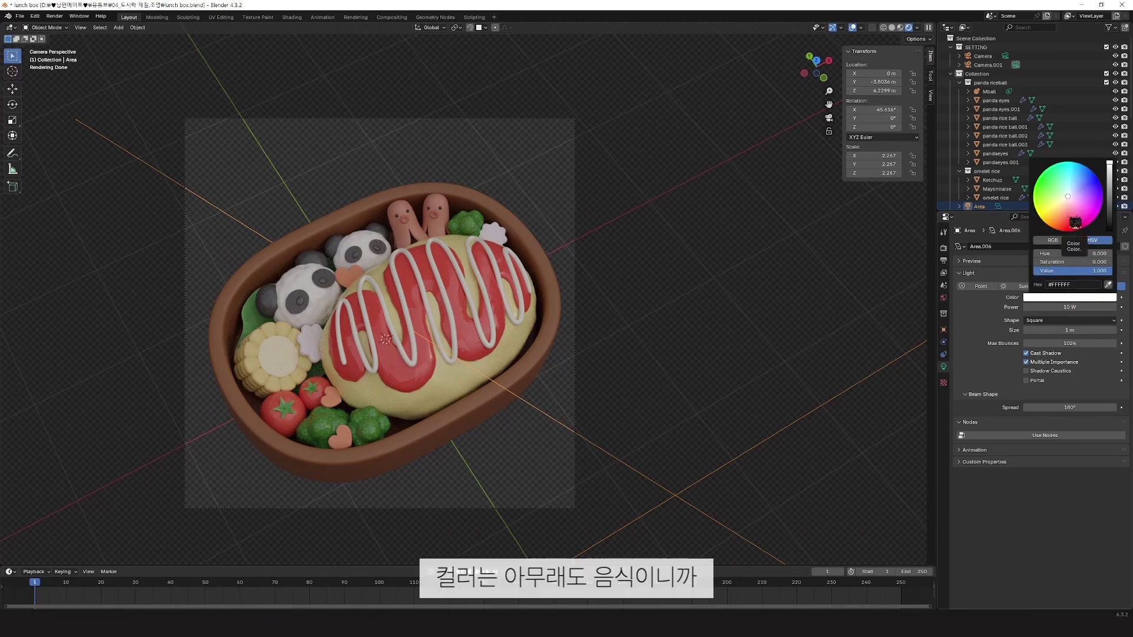
drag(1070, 220, 1063, 212)
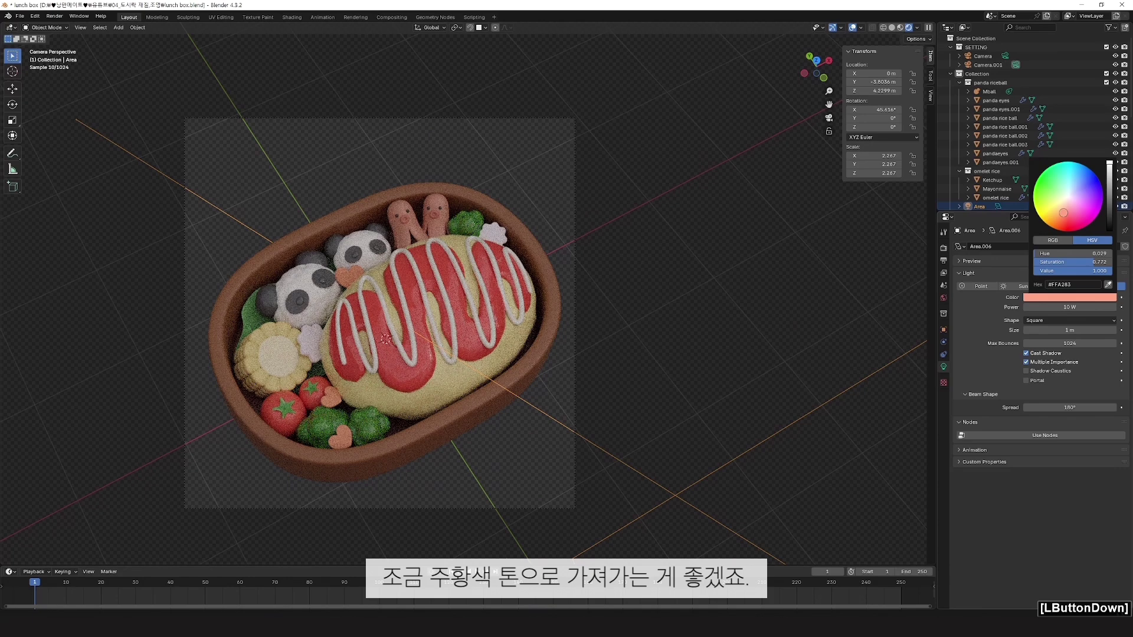
Step: Try a power of 500 W on the area light and reduce it to 200 W
click(1092, 307)
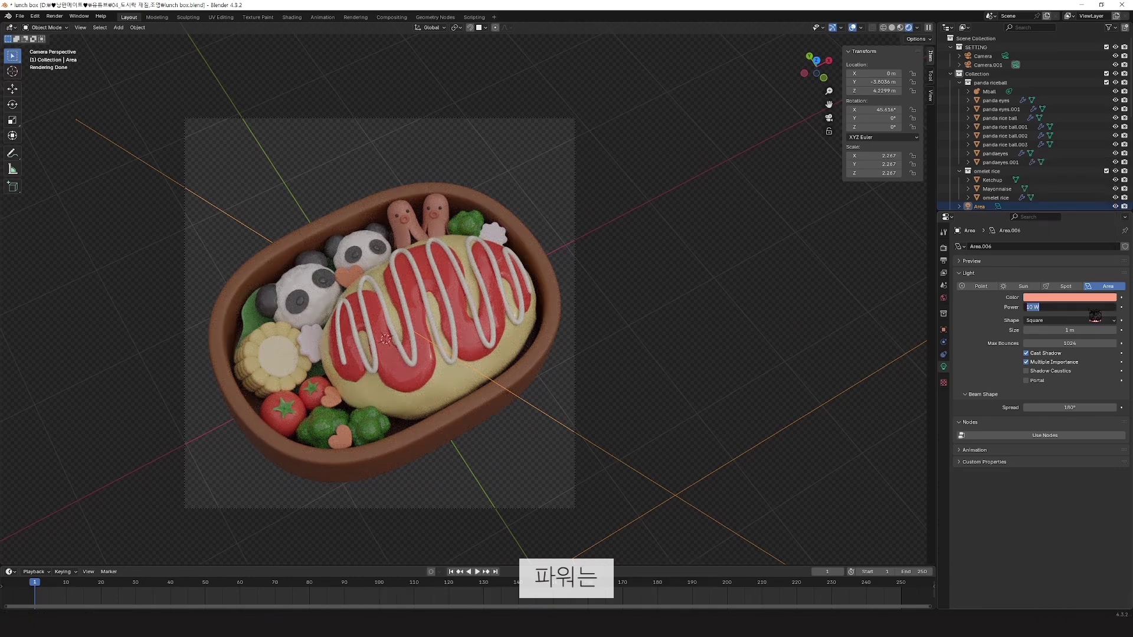
text(500)
key(Return)
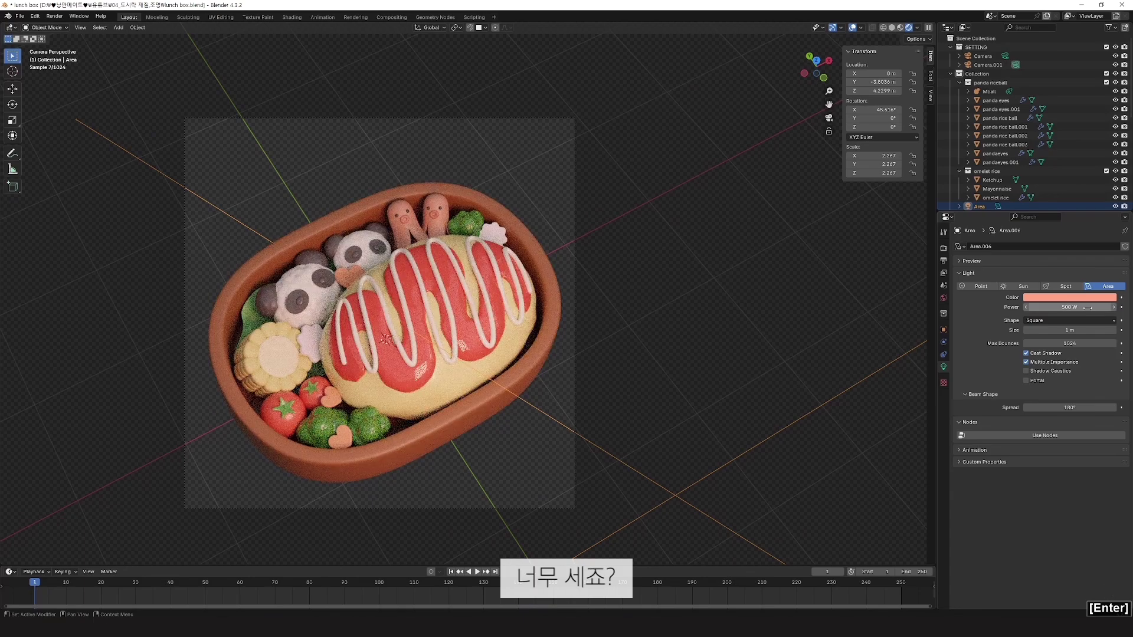
click(1093, 308)
text(200)
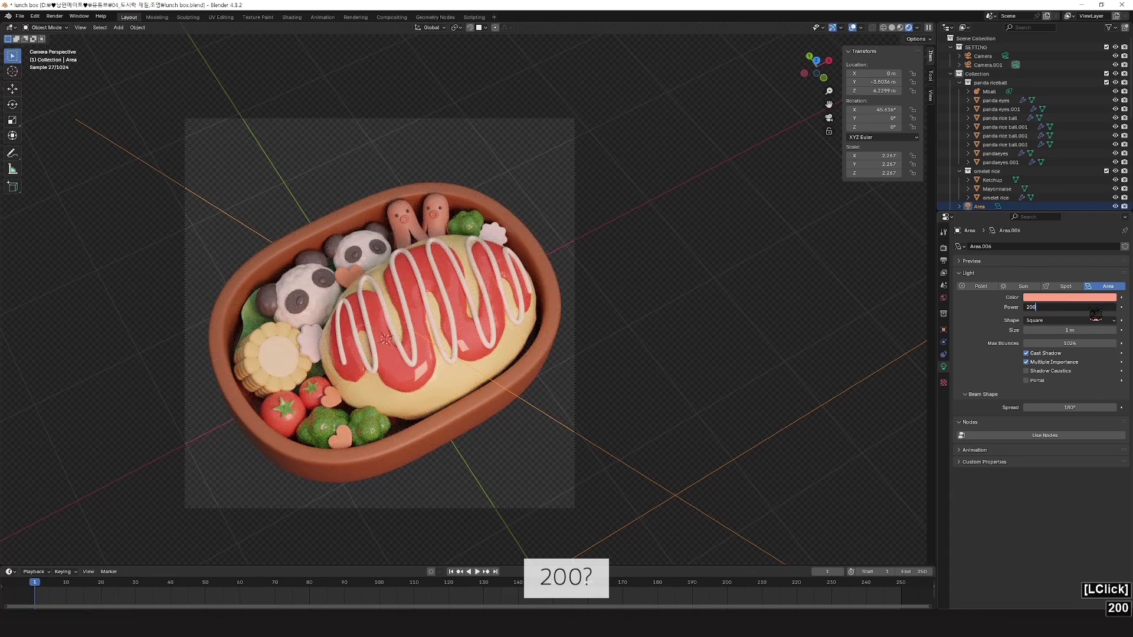
key(Return)
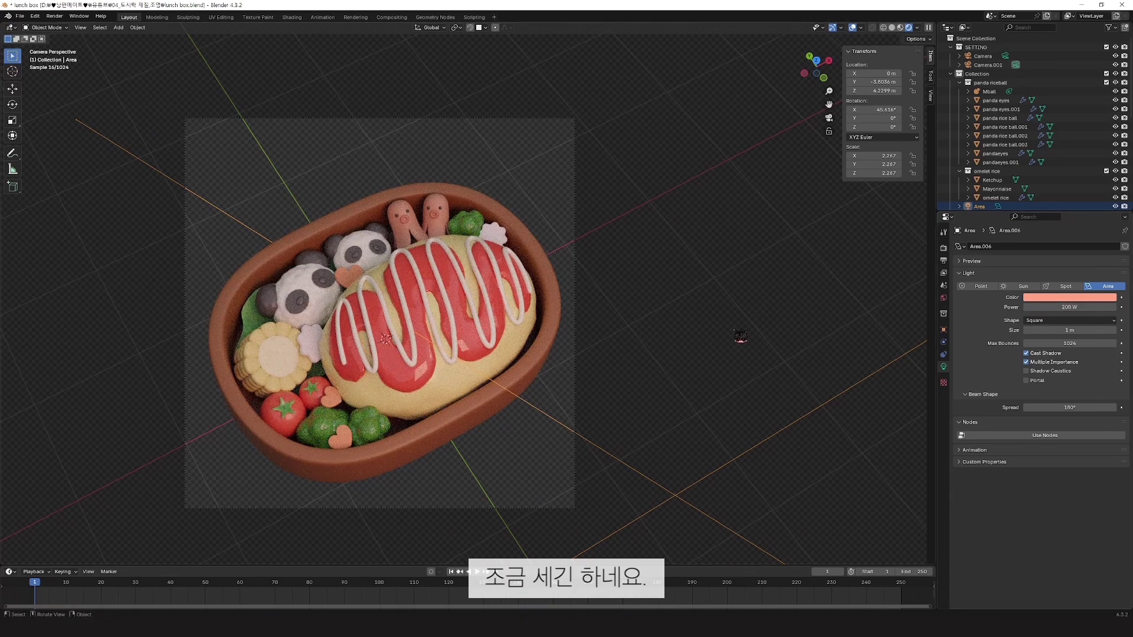
Step: In the right view, rotate the area light to about 24.7° on X and move it to about Y -2.45 m, Z 5.28 m
key(KP_3)
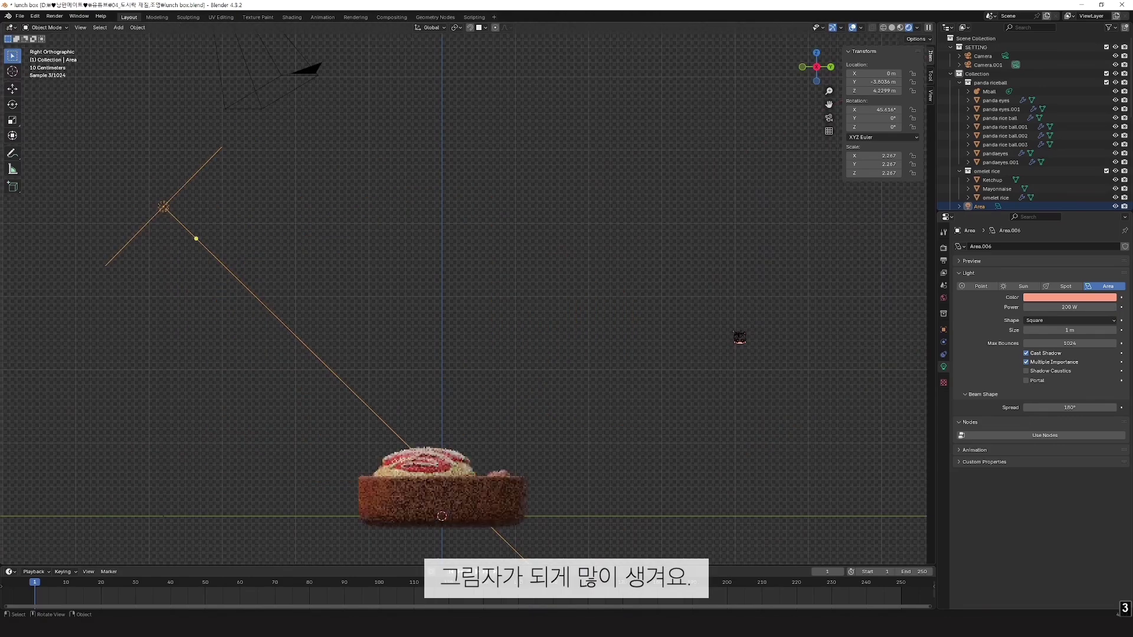
key(r)
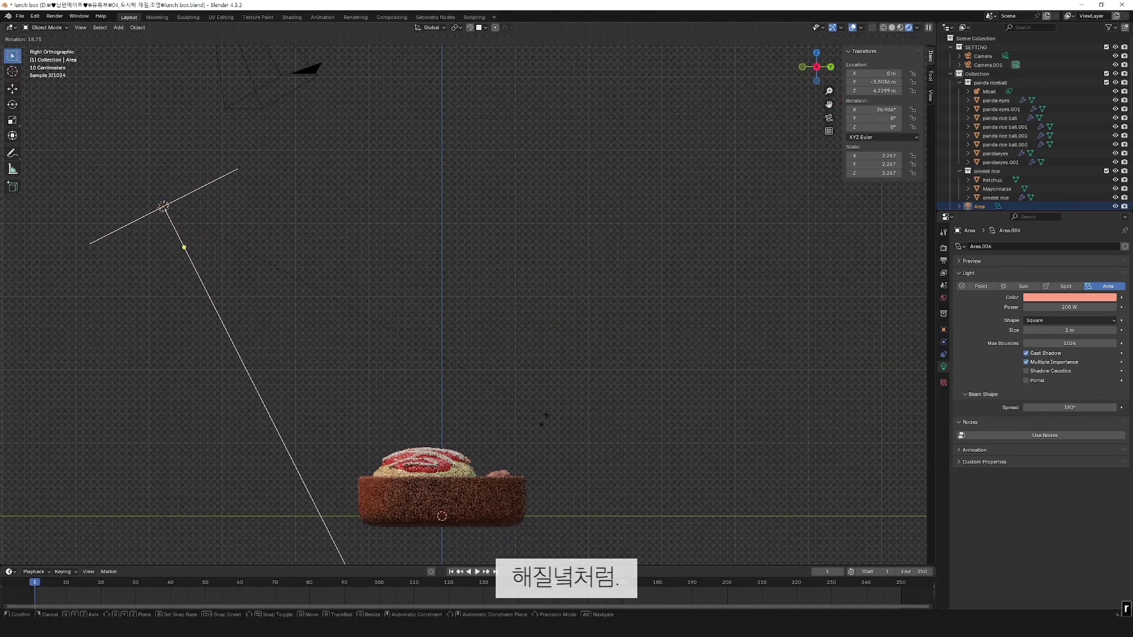
click(613, 319)
key(g)
click(637, 355)
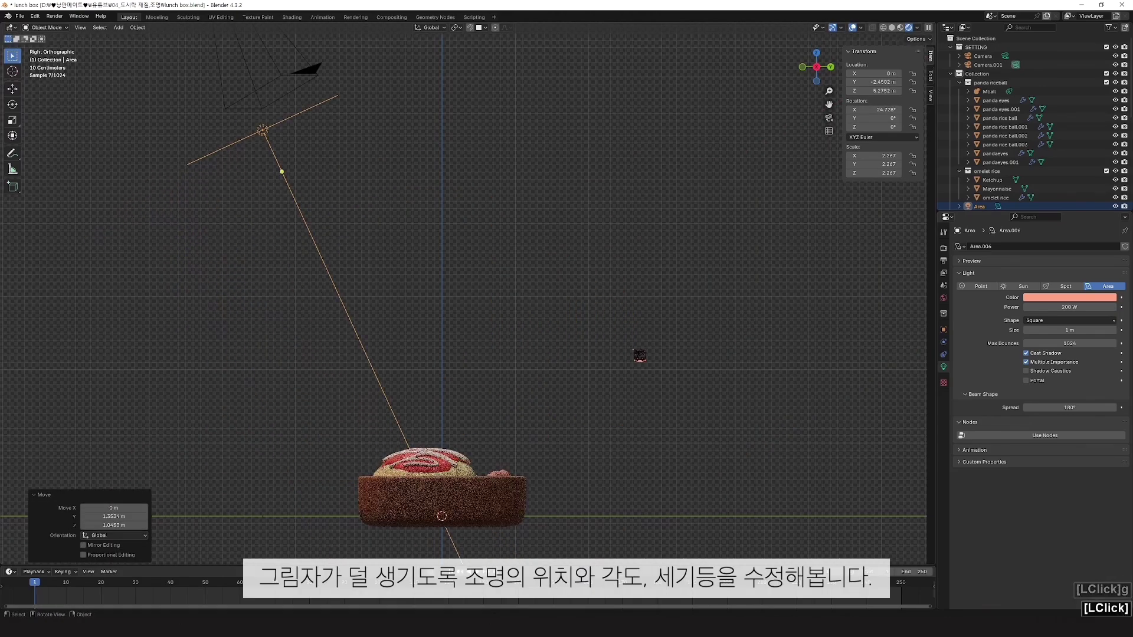
key(KP_0)
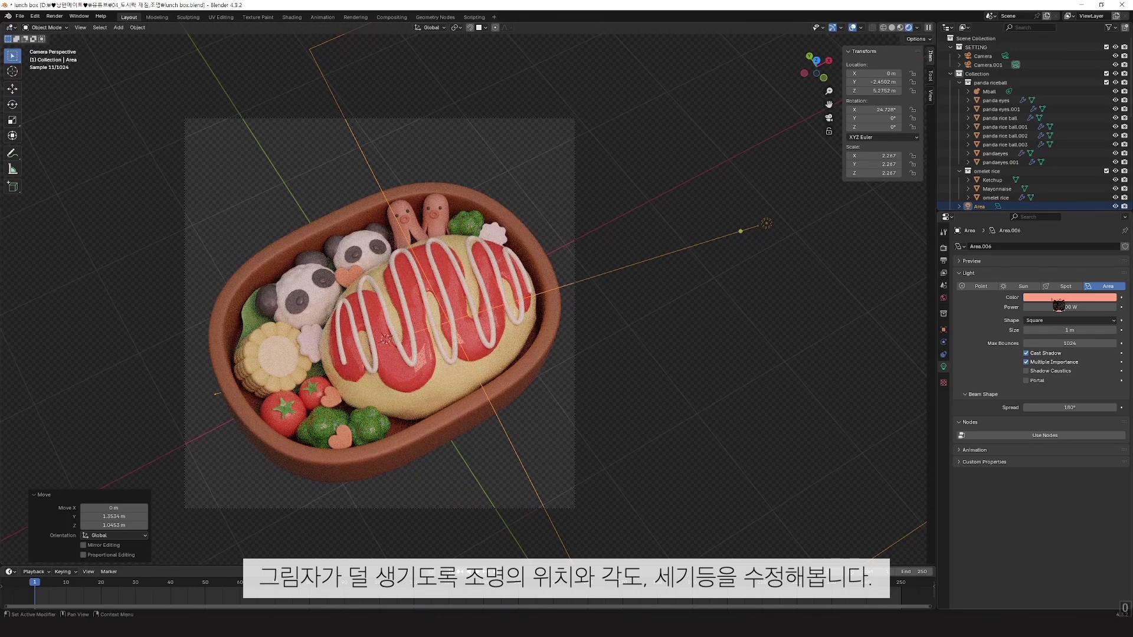
Step: Lighten the area light's colour to a paler pink and set its power to 150 W
click(1064, 298)
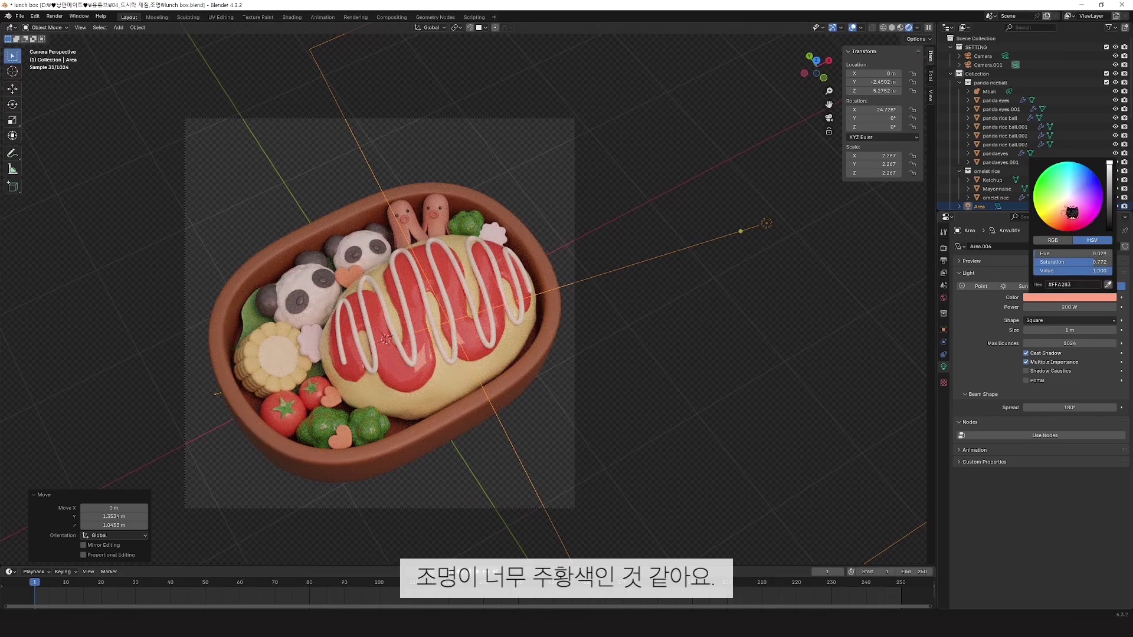
drag(1072, 212, 1066, 206)
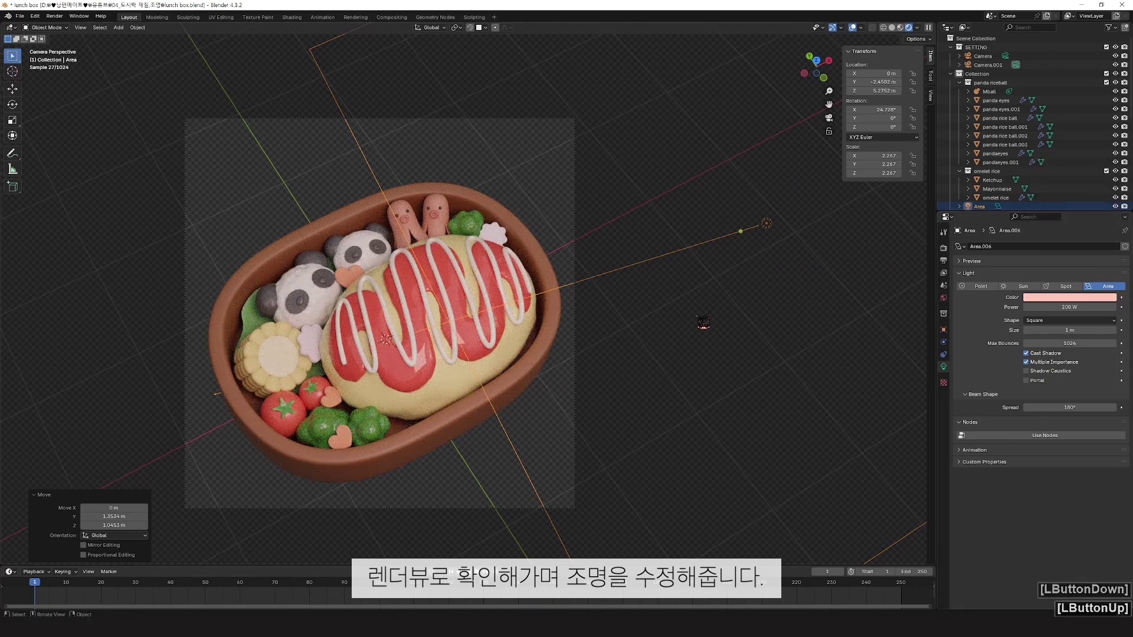
click(1059, 308)
text(150)
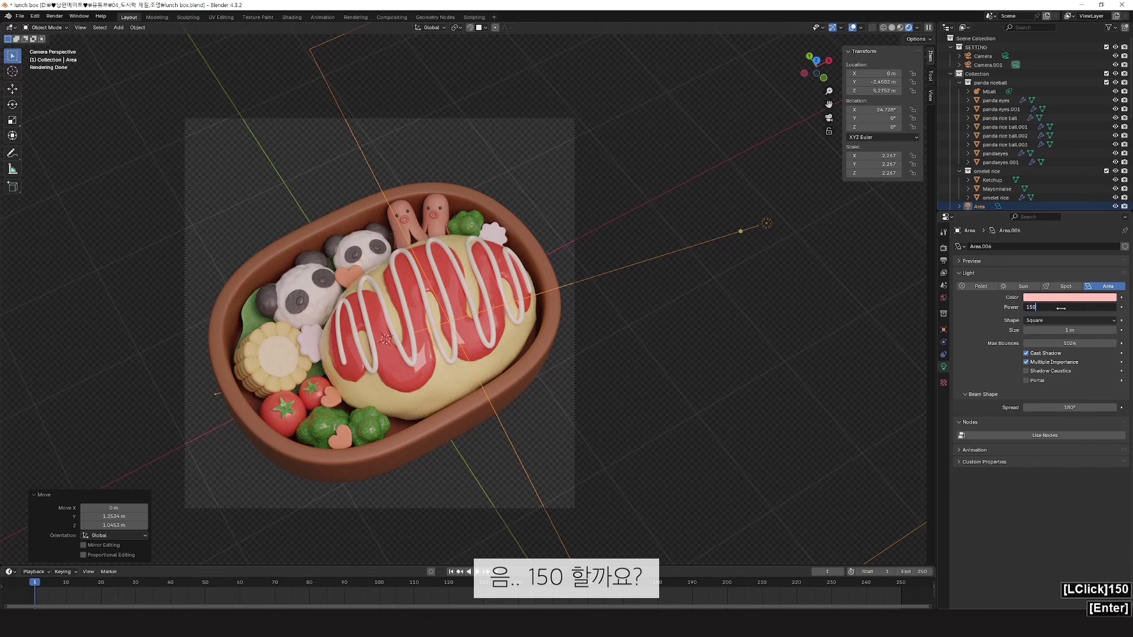
key(Return)
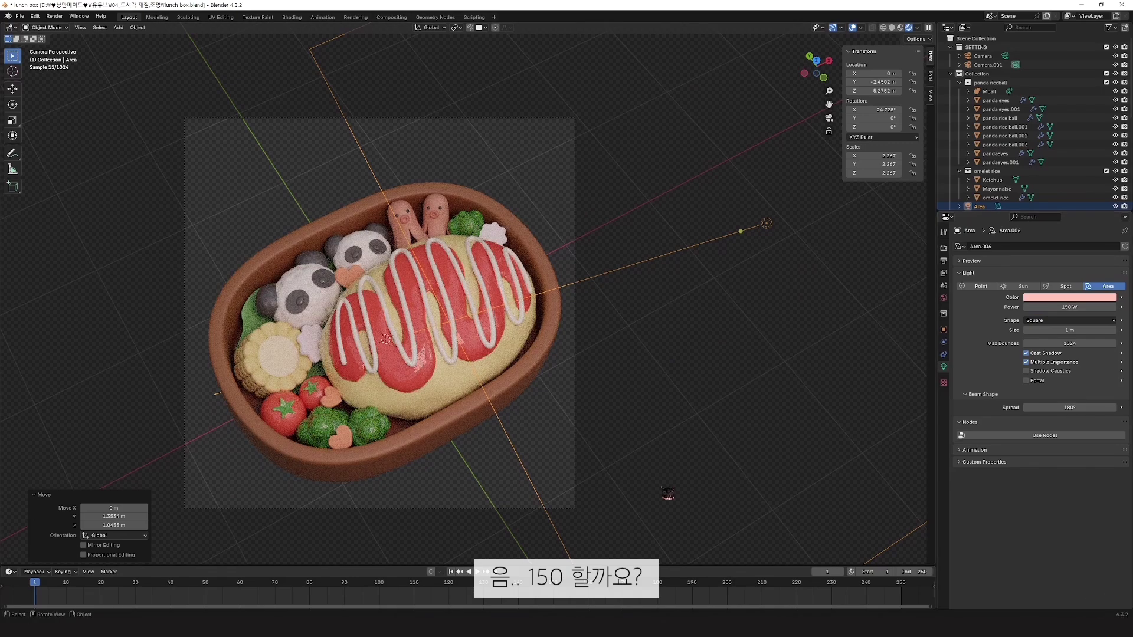
Step: In the top view, rotate the area light to about -37.5° on Z and move it to about X -1.67 m, Y -1.65 m
key(KP_7)
key(r)
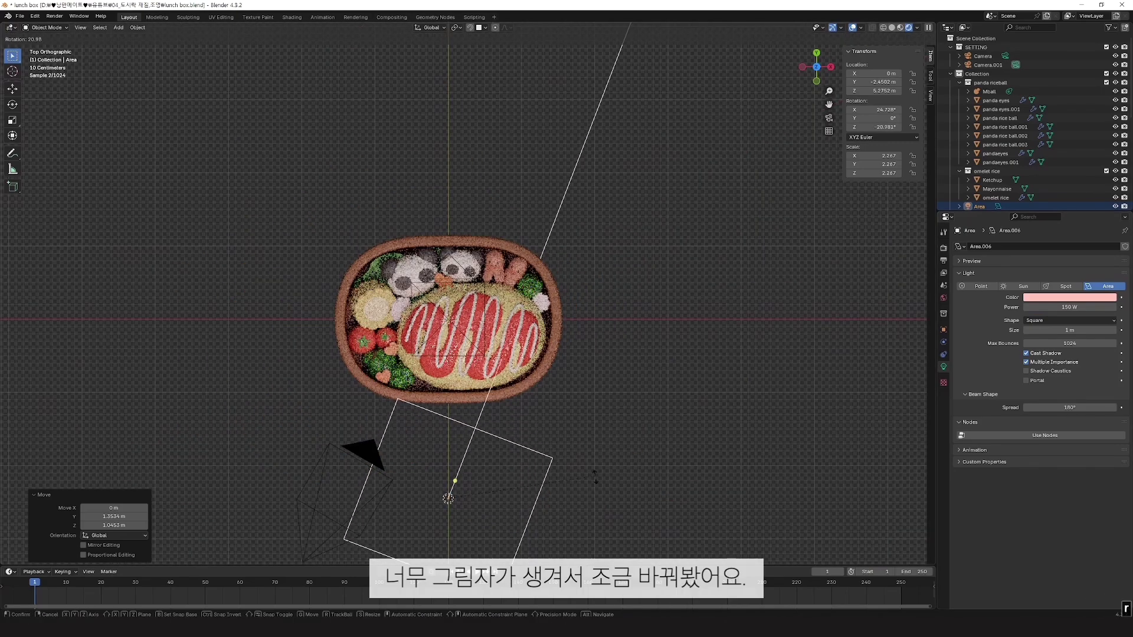
click(584, 472)
key(g)
click(471, 430)
key(r)
click(548, 464)
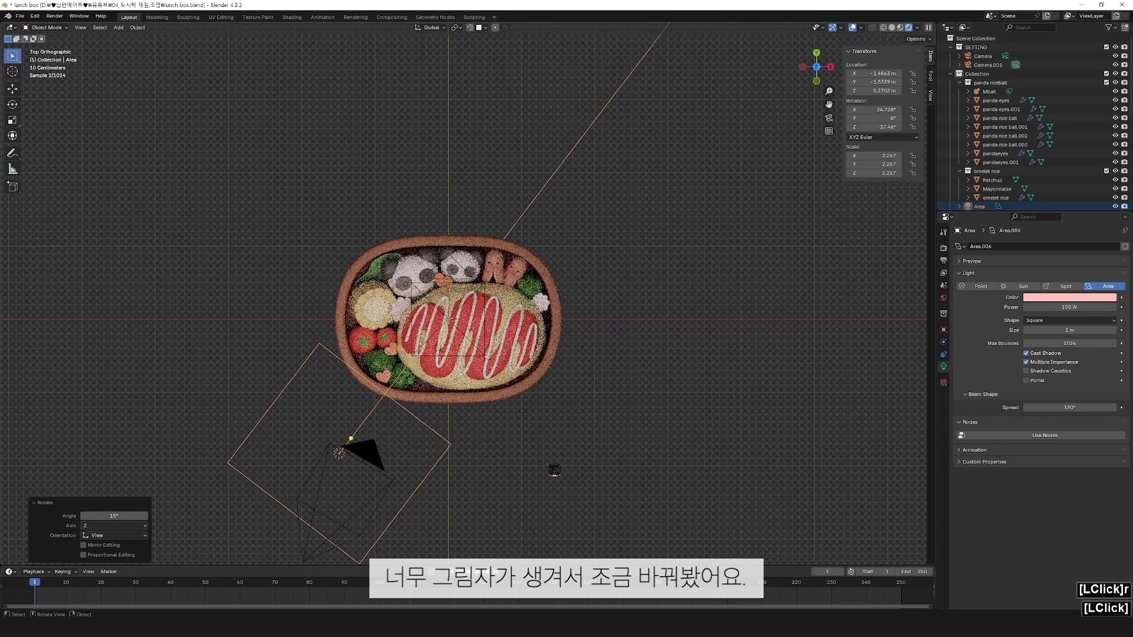
key(g)
click(542, 458)
key(KP_0)
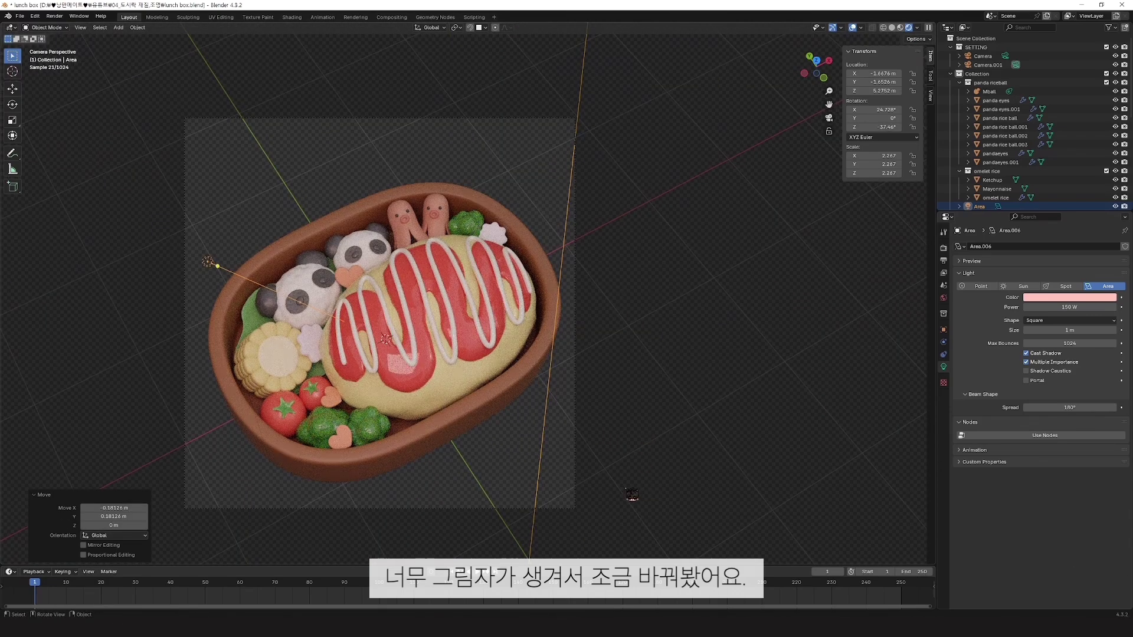
Step: Change the area light's shape to Disk
click(688, 435)
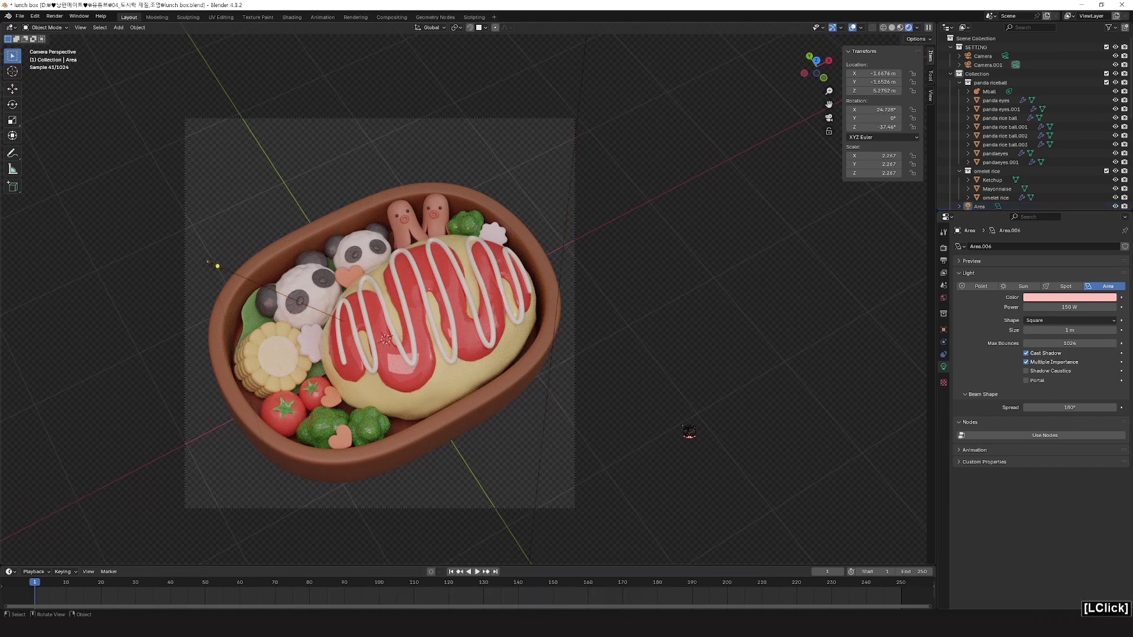
drag(520, 451, 557, 481)
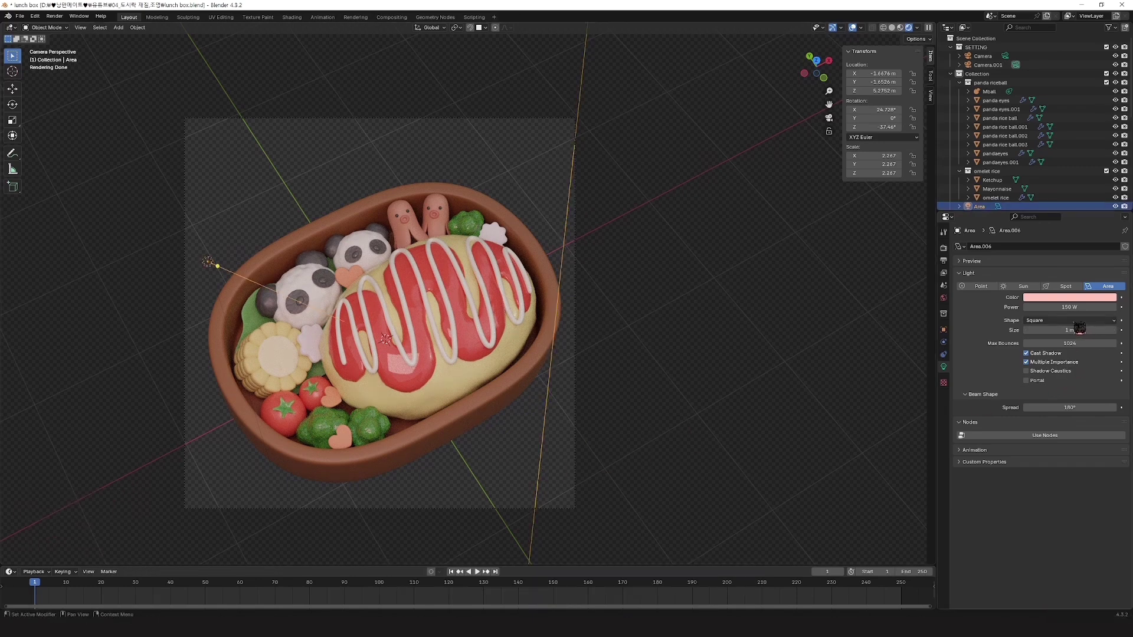
scroll(619, 271, down, 8)
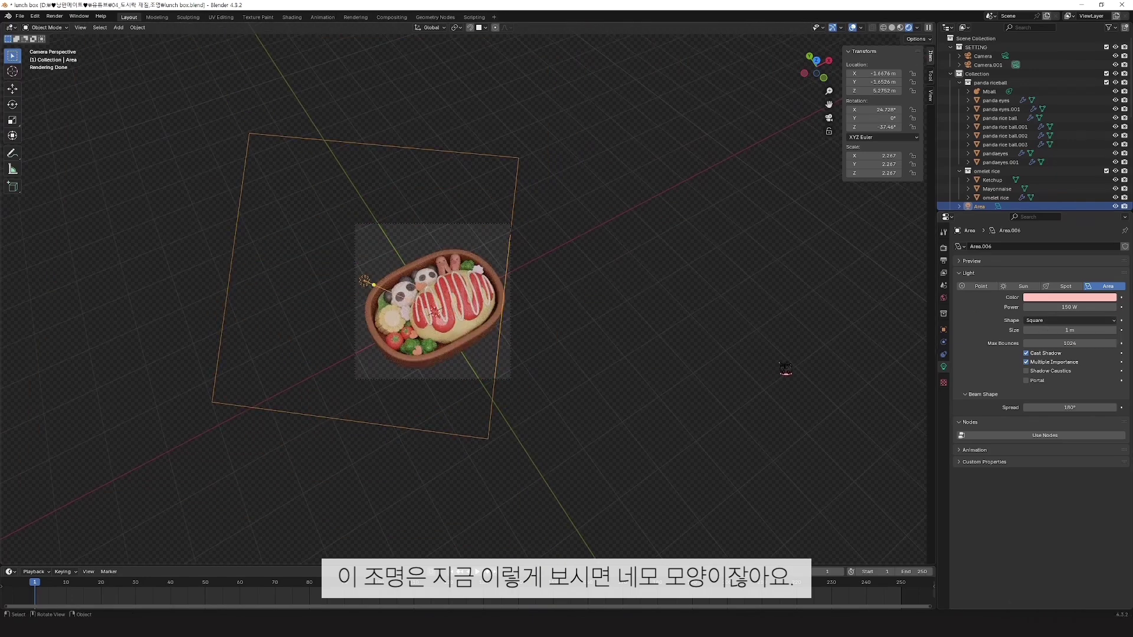
click(1039, 322)
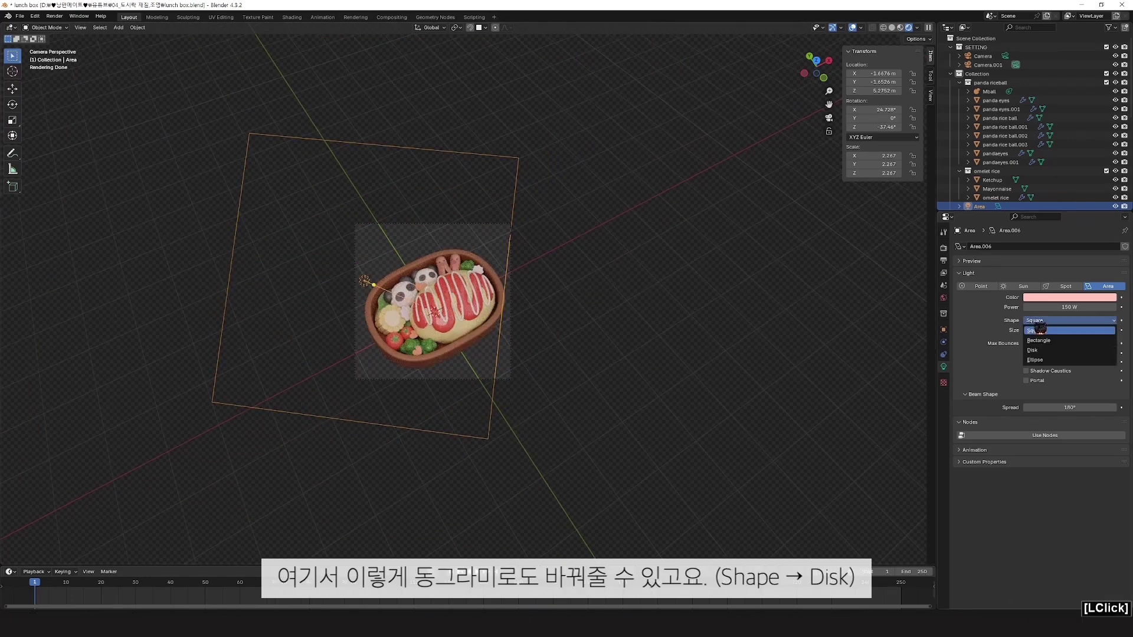
click(1070, 353)
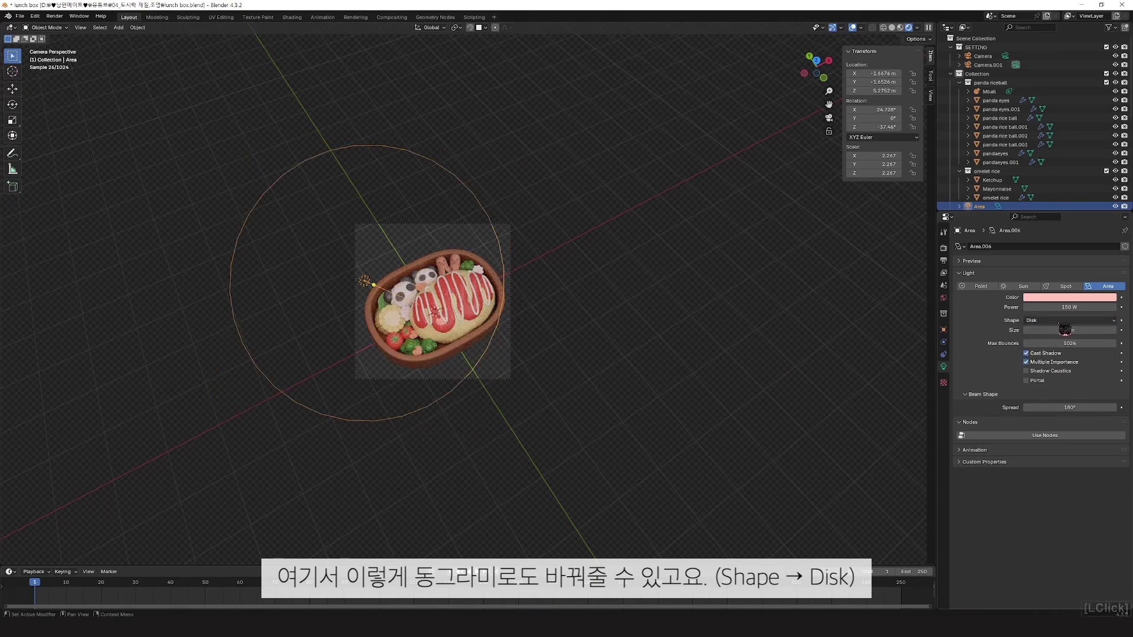
click(1061, 322)
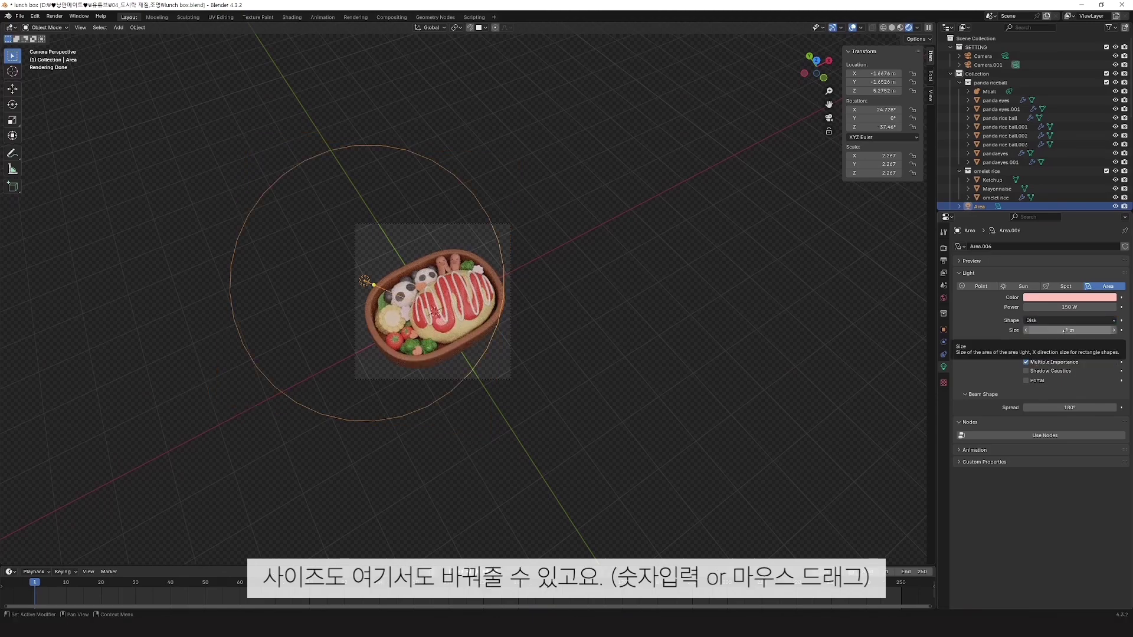
Step: Try a disk size of about 1.42 m, reset it to 1 m, and try scaling the light up directly in the scene
drag(1068, 330, 1091, 330)
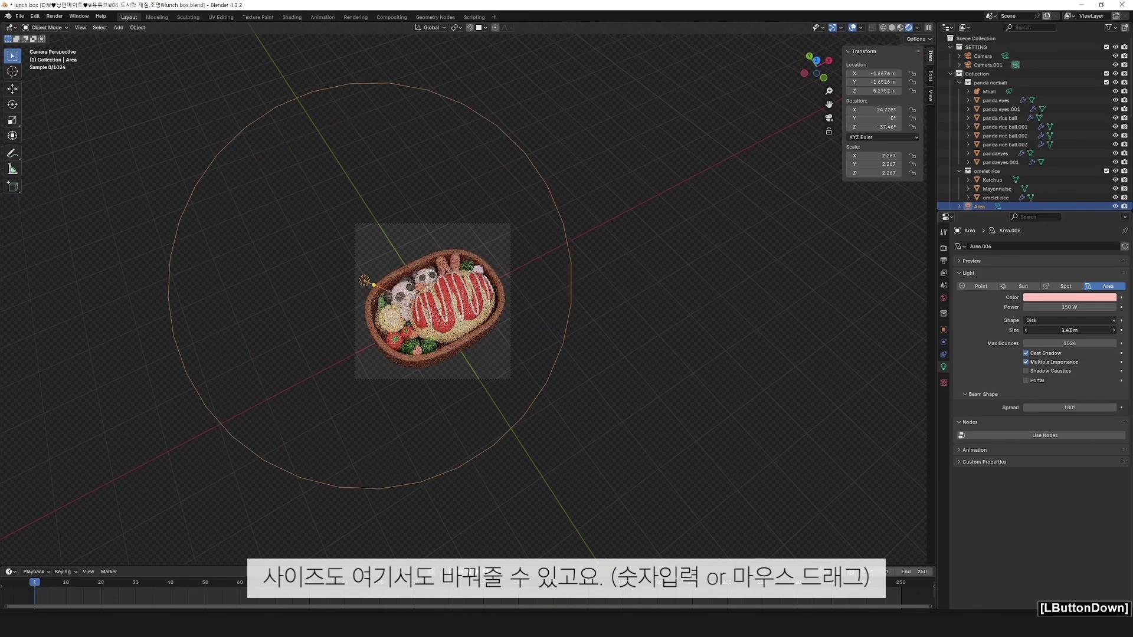
click(1067, 330)
text(1)
key(Return)
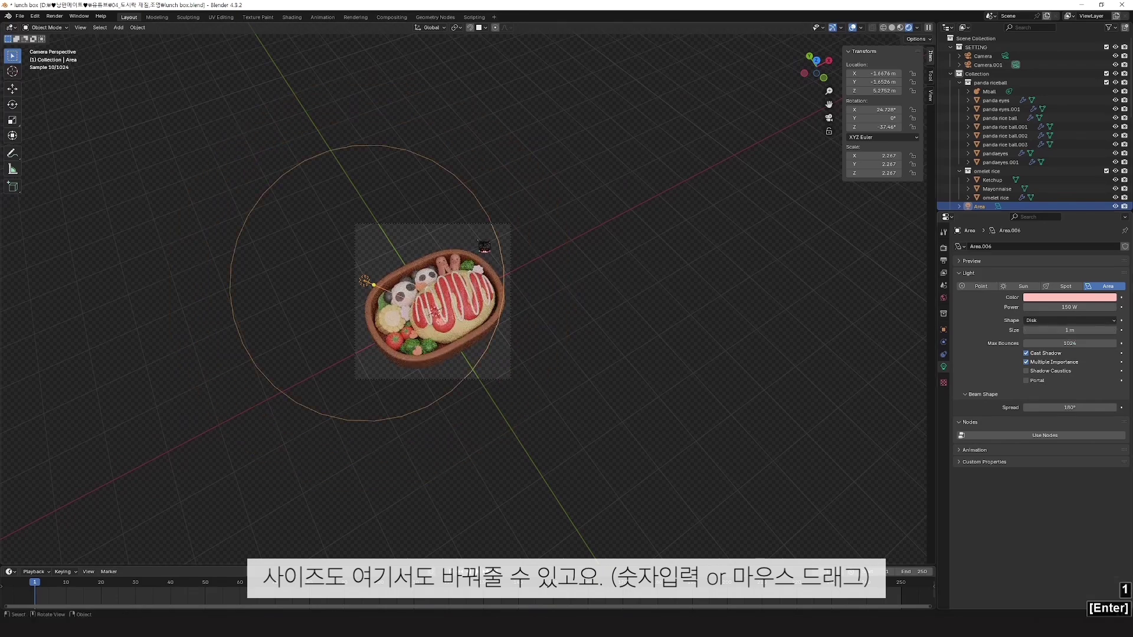
key(s)
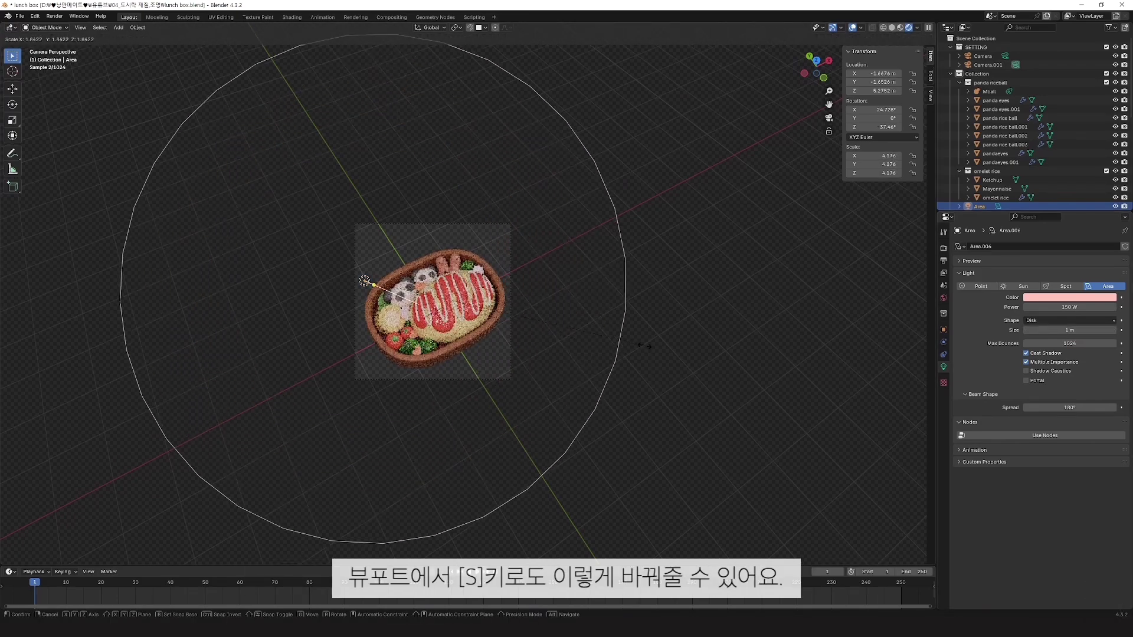
key(Escape)
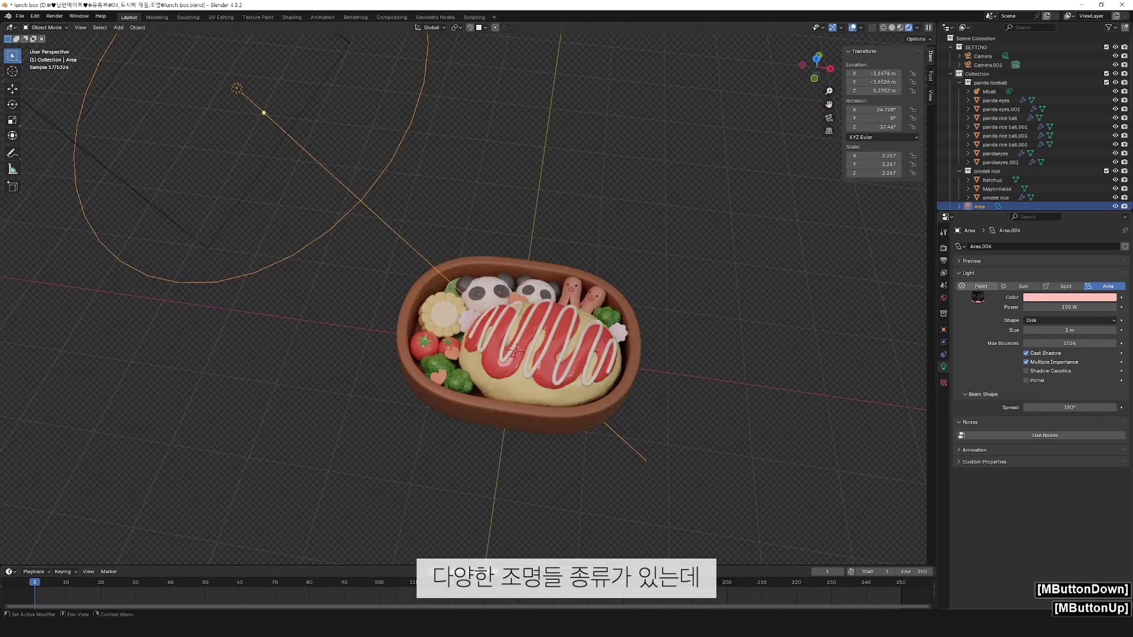
Step: Try the Spot and Sun types on the light in the front and right views, and return it to Area
scroll(676, 311, down, 1)
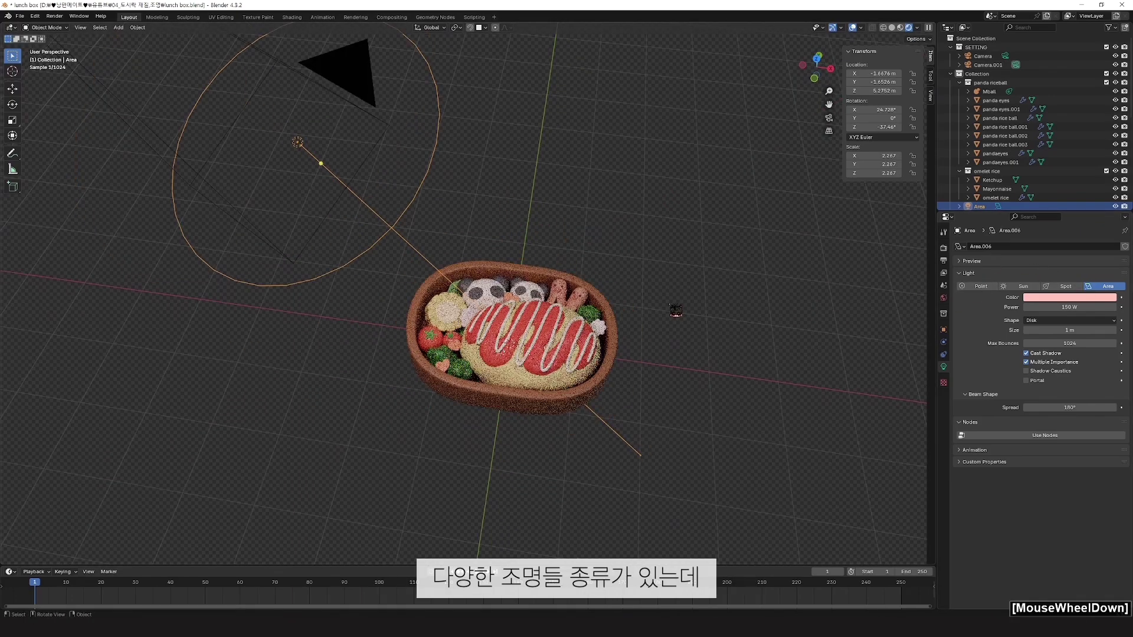
key(KP_1)
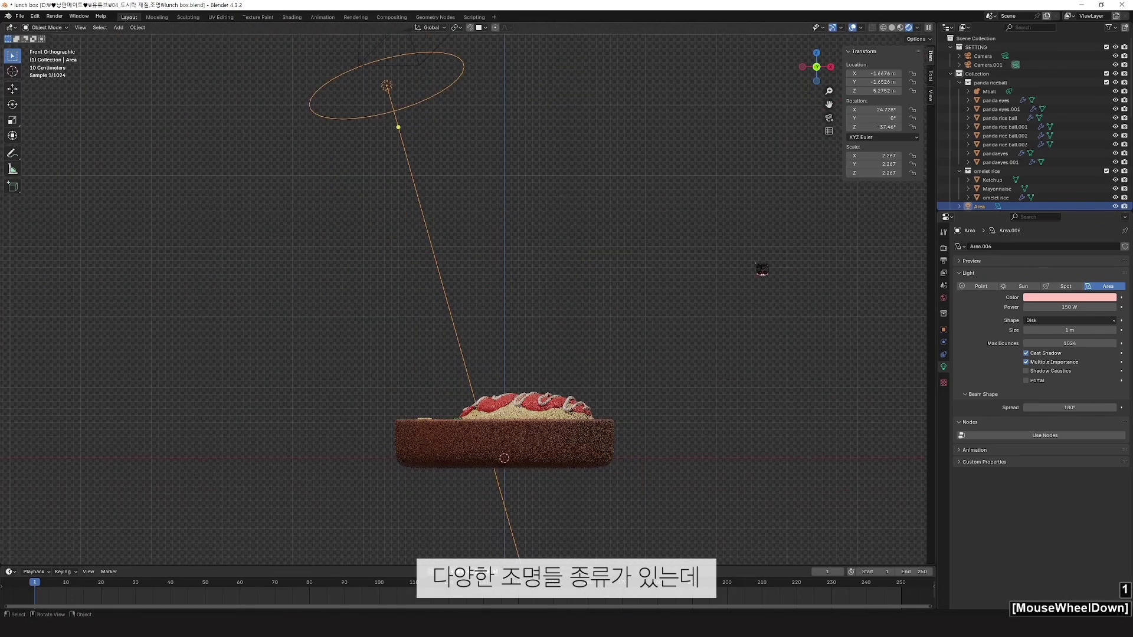
shift+middle_drag(619, 271, 629, 308)
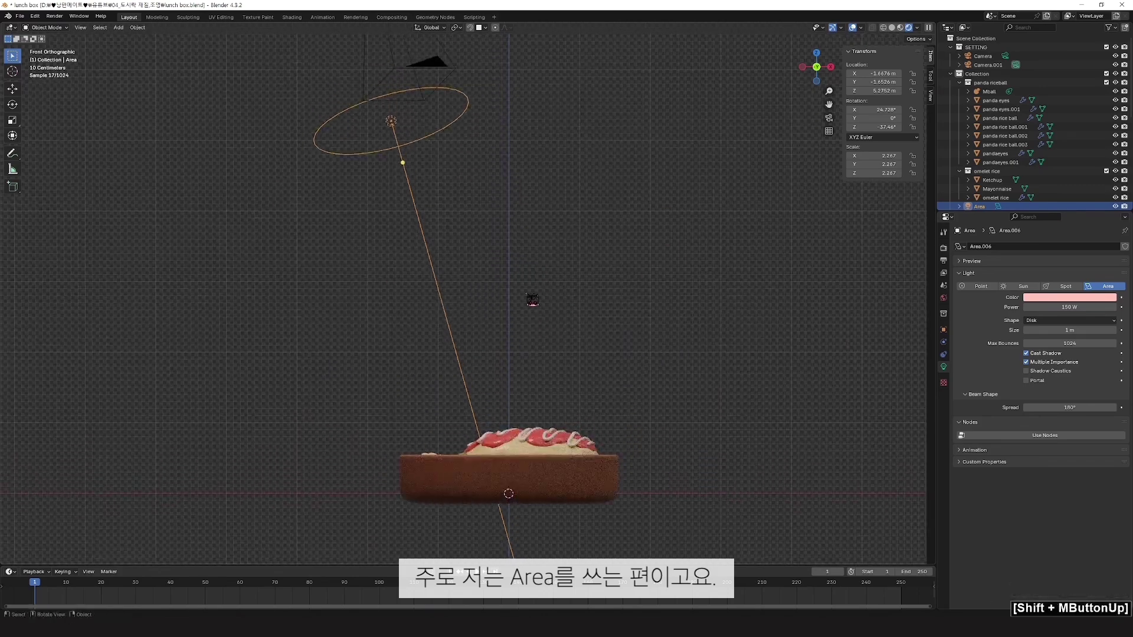
click(1069, 289)
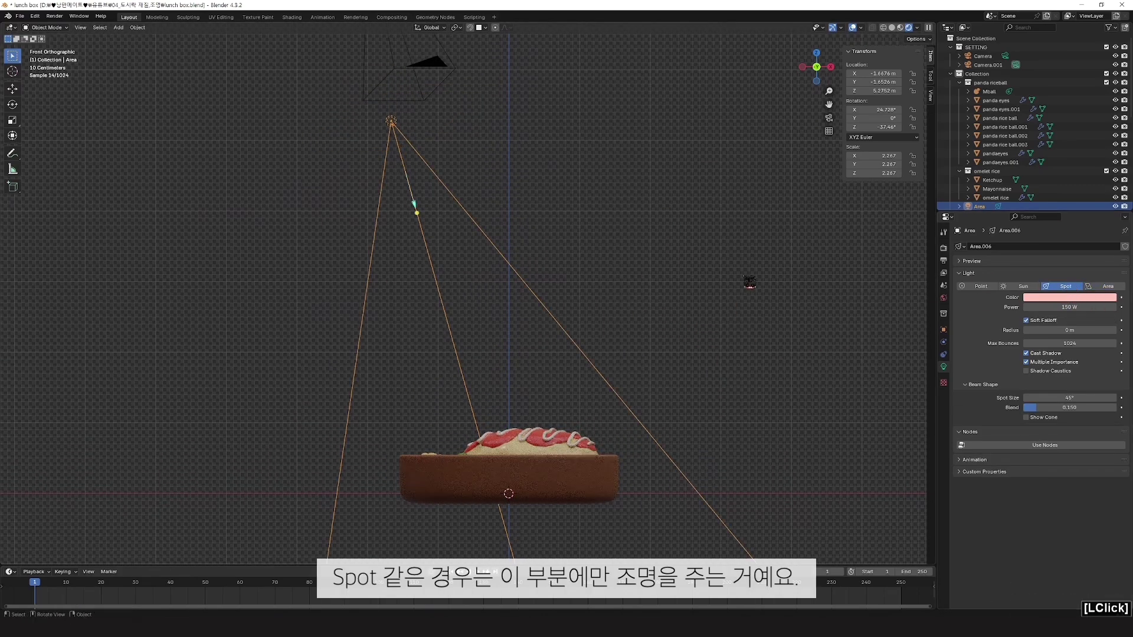
scroll(572, 417, down, 1)
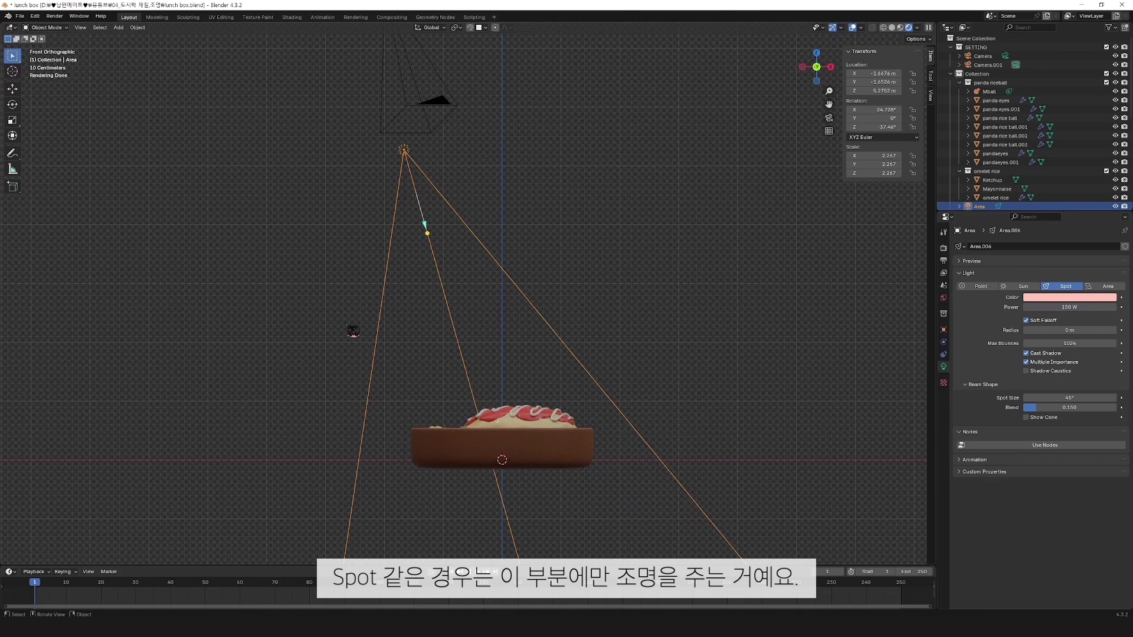
key(KP_3)
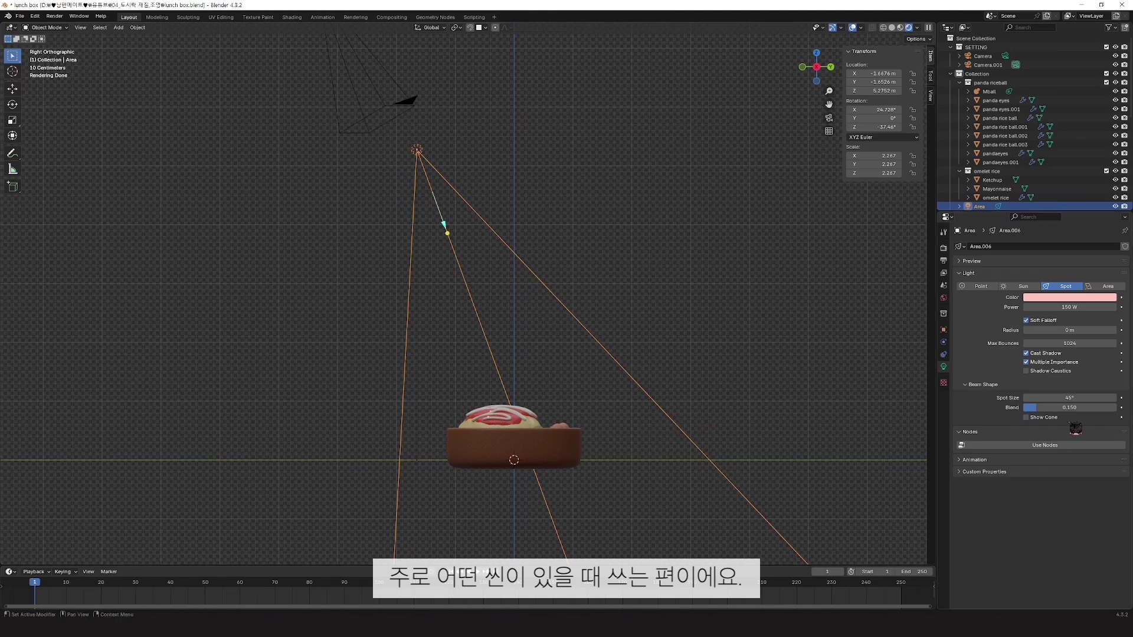
click(1018, 286)
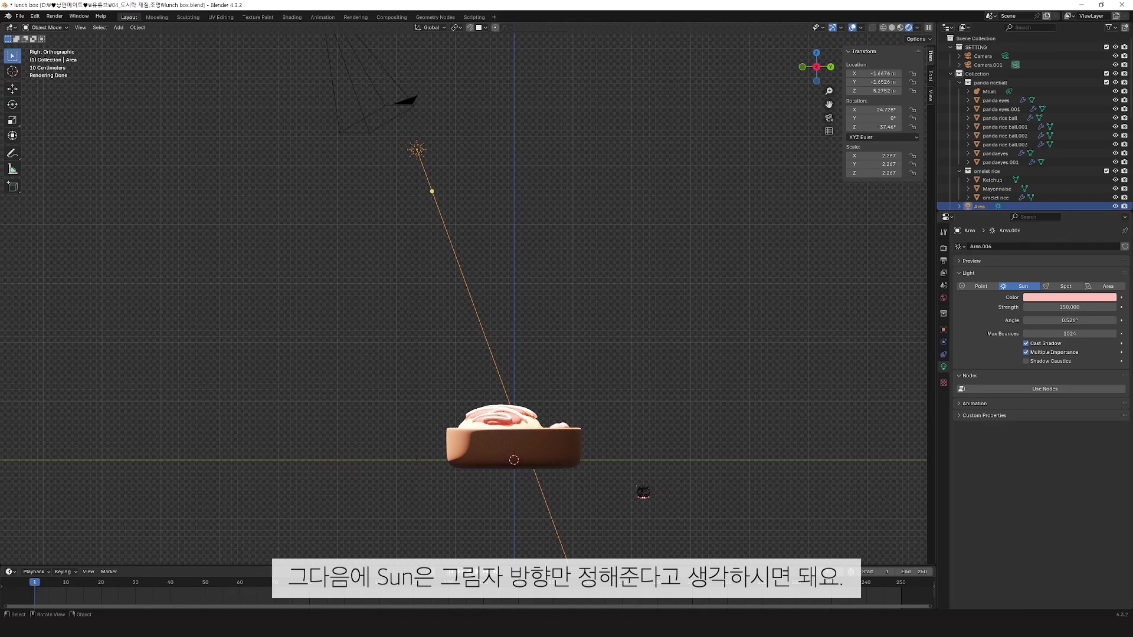
click(1107, 286)
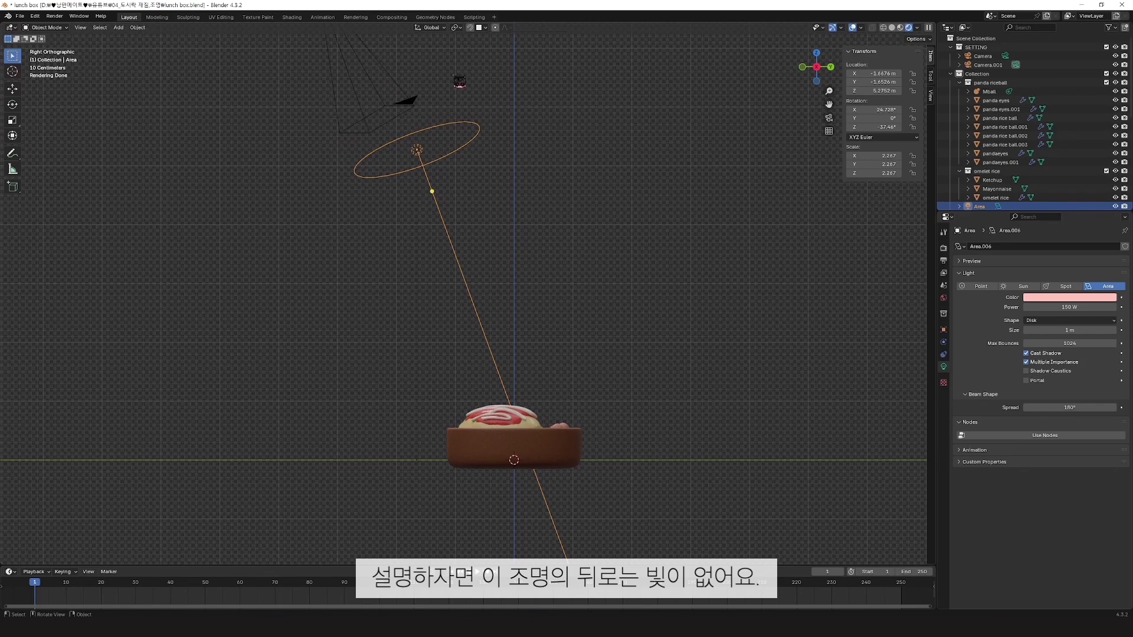
Step: Select all lunch box parts in the right view, leaving the area light out of the selection
drag(380, 356, 593, 462)
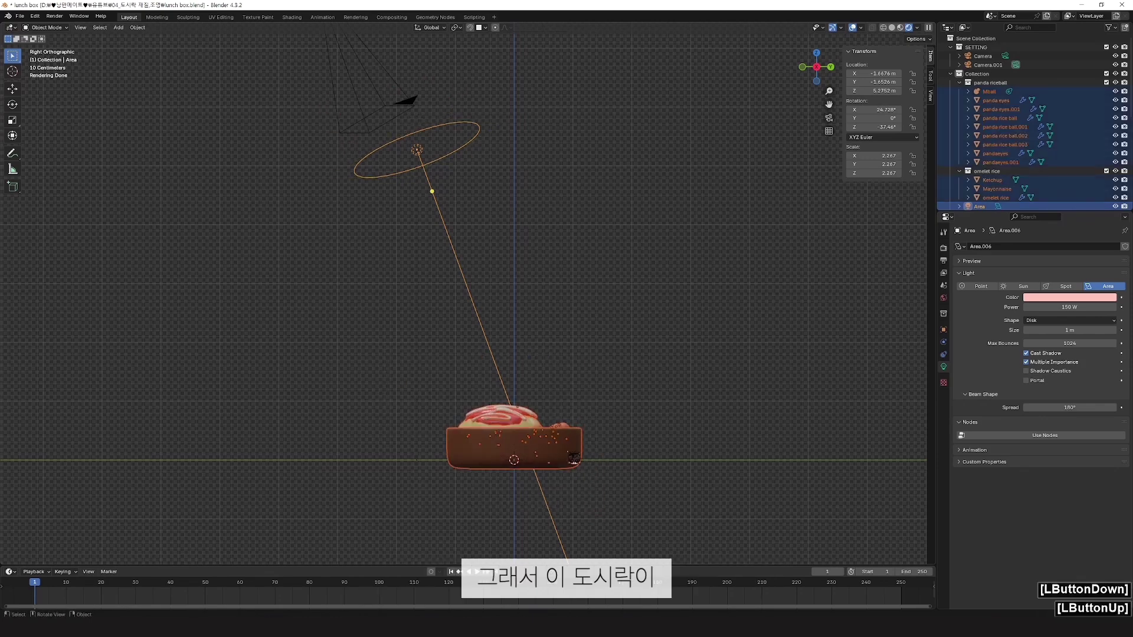
key(g)
key(Escape)
ctrl+drag(437, 227, 536, 274)
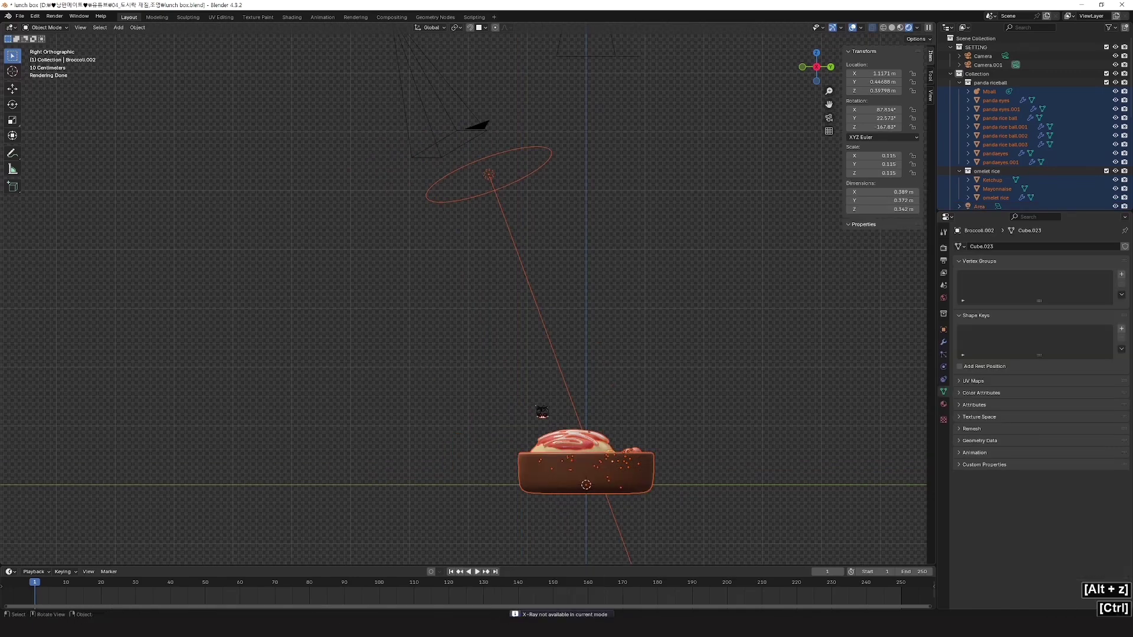
middle_drag(541, 412, 581, 450)
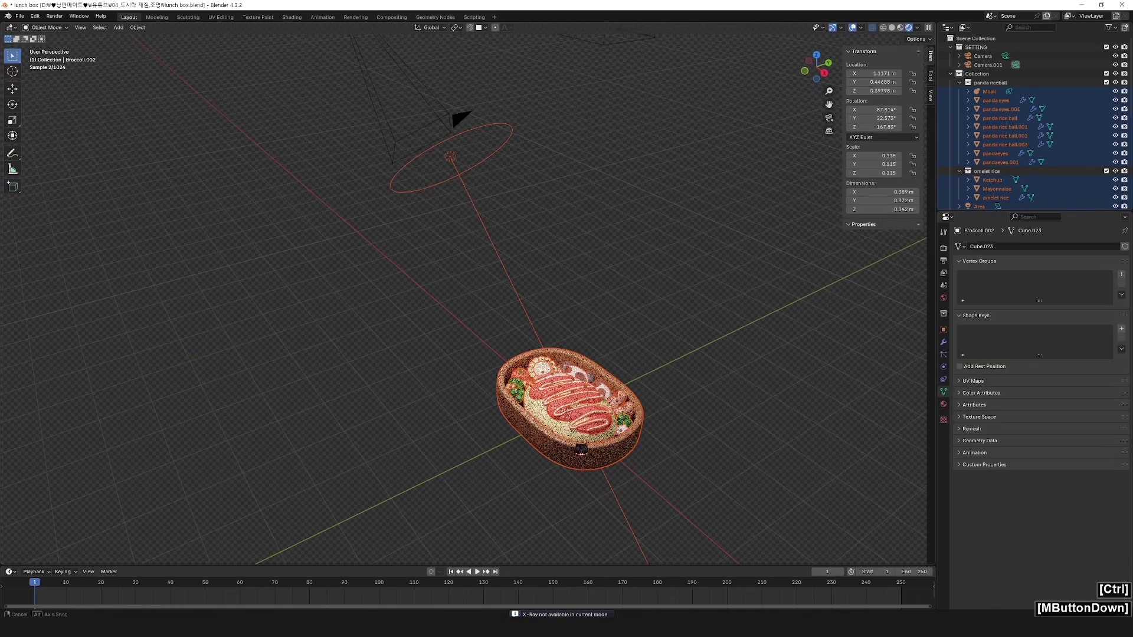
drag(441, 325, 752, 493)
drag(583, 403, 757, 522)
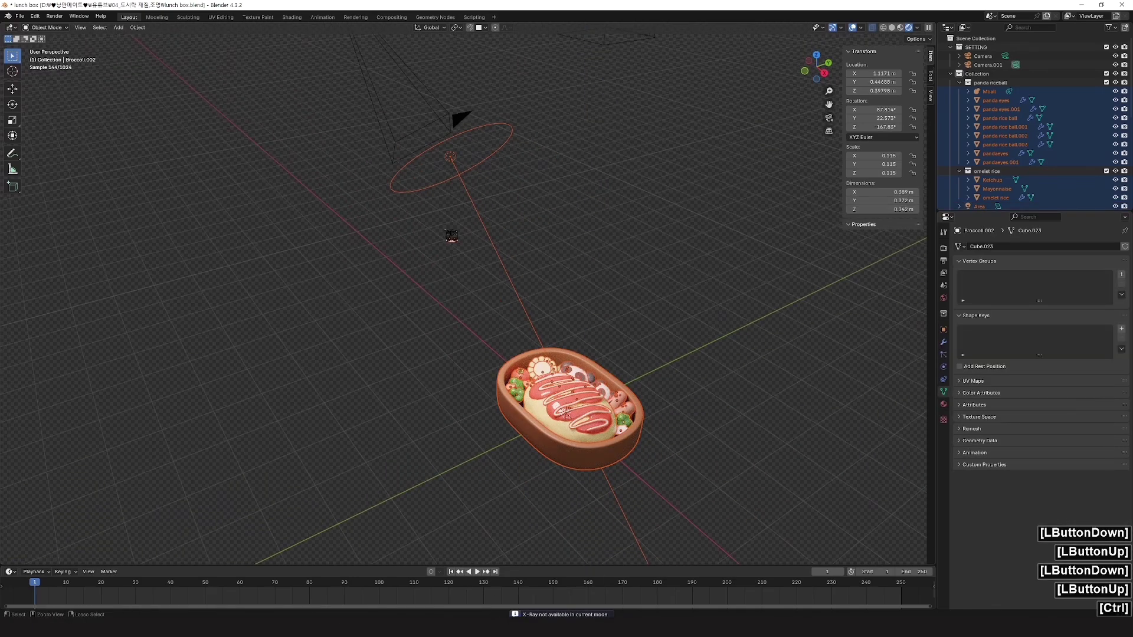
ctrl+drag(444, 227, 607, 298)
key(3)
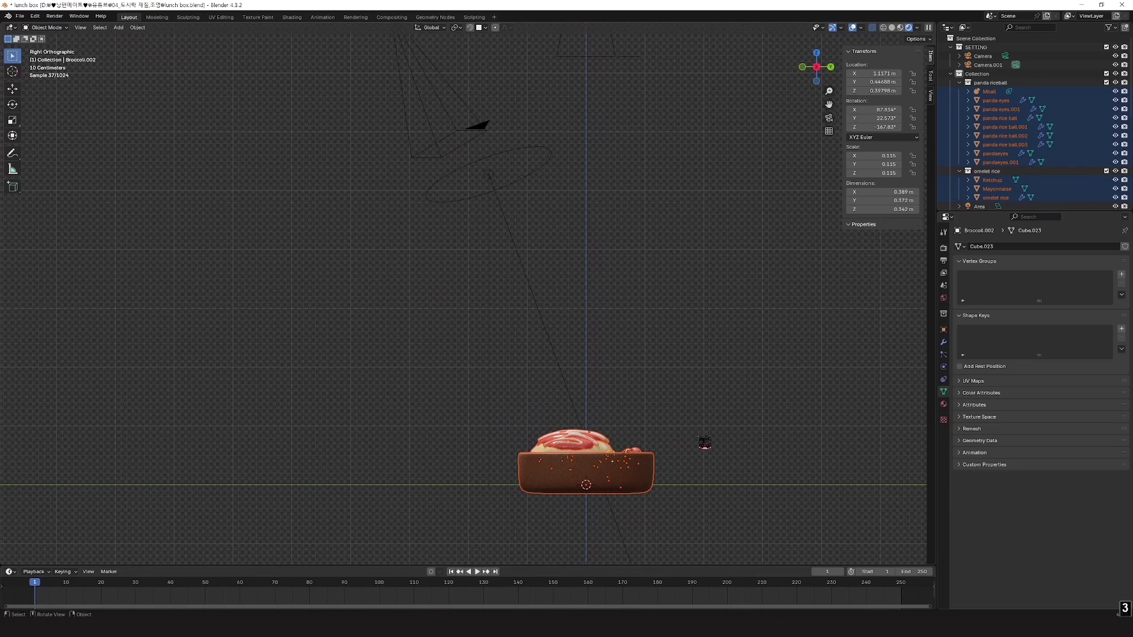
Step: Try moving the lunch box behind the area light, about -4.04 m on Y and 5.42 m on Z, and undo the move
key(g)
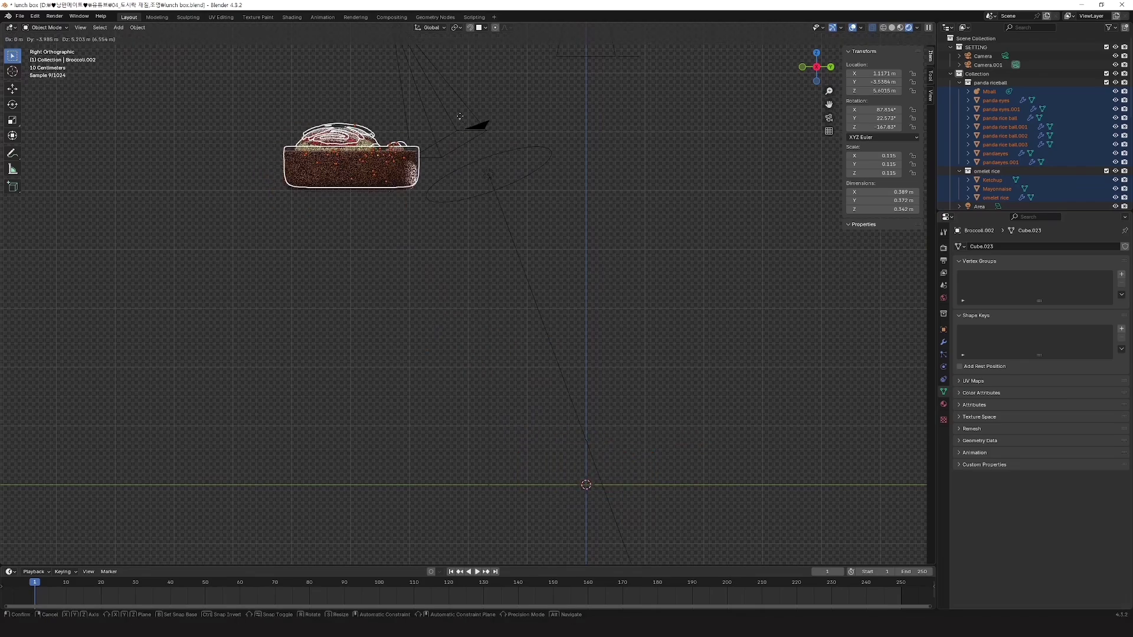
click(462, 131)
middle_drag(467, 126, 734, 311)
scroll(733, 311, down, 1)
key(shift+alt+z)
scroll(749, 355, up, 1)
middle_drag(743, 350, 748, 356)
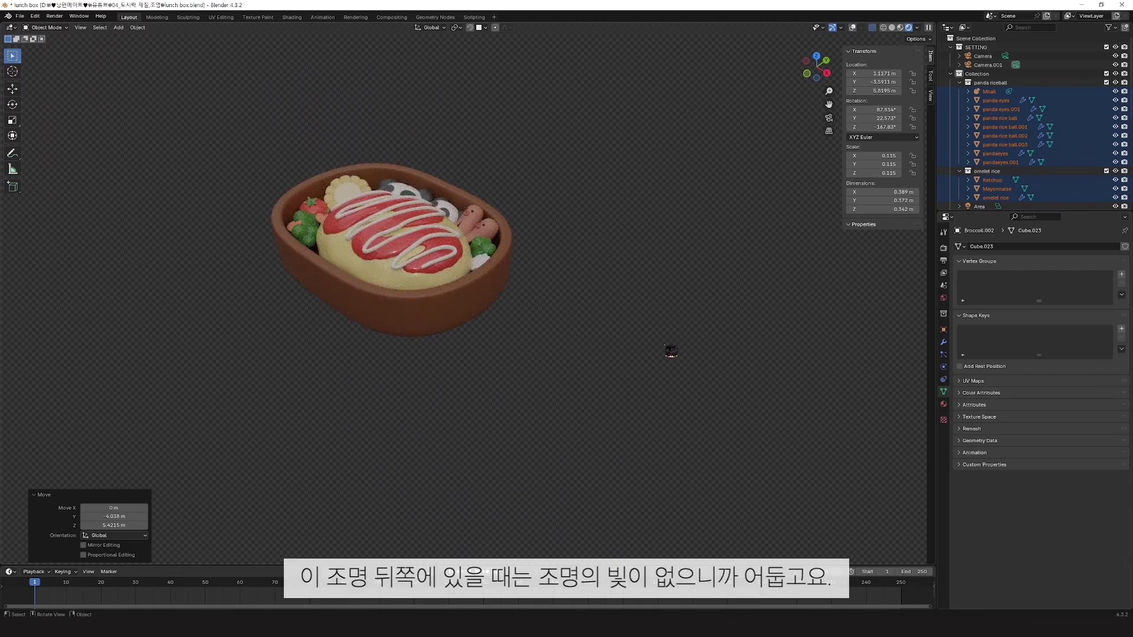
key(ctrl+z)
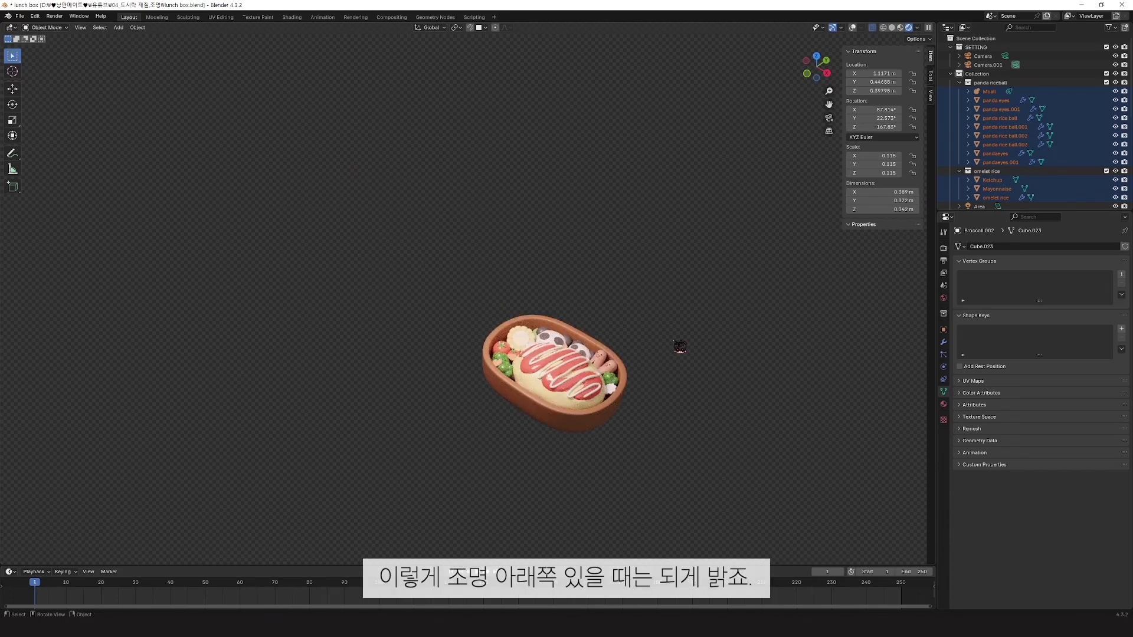
key(shift+alt+z)
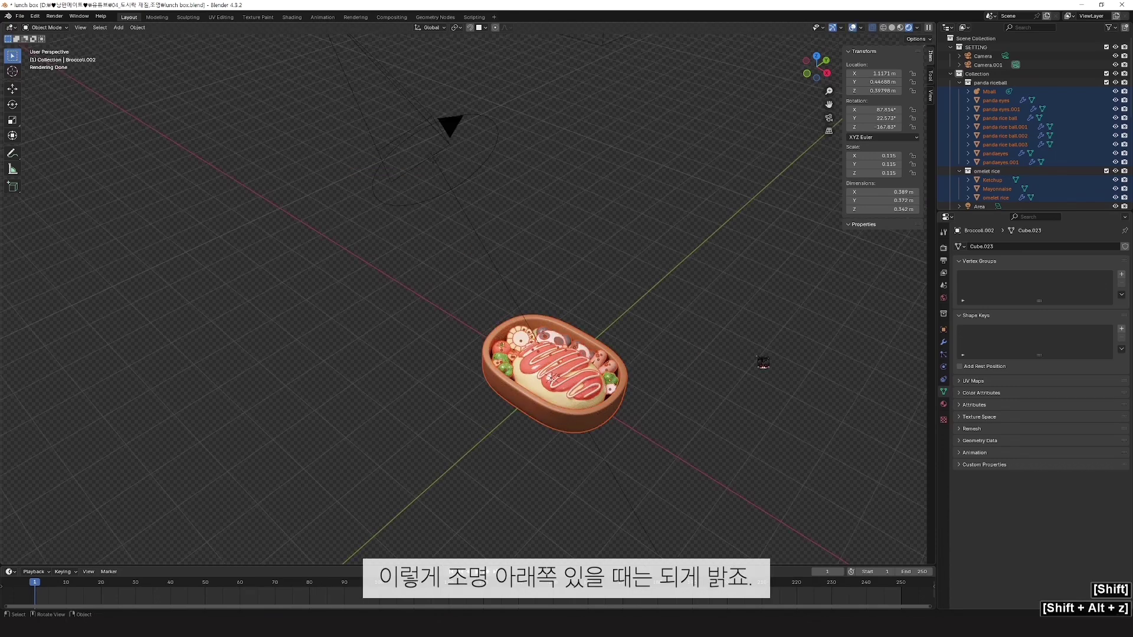
Step: Select the area light and change its type to Sun with a strength of 1000
click(463, 174)
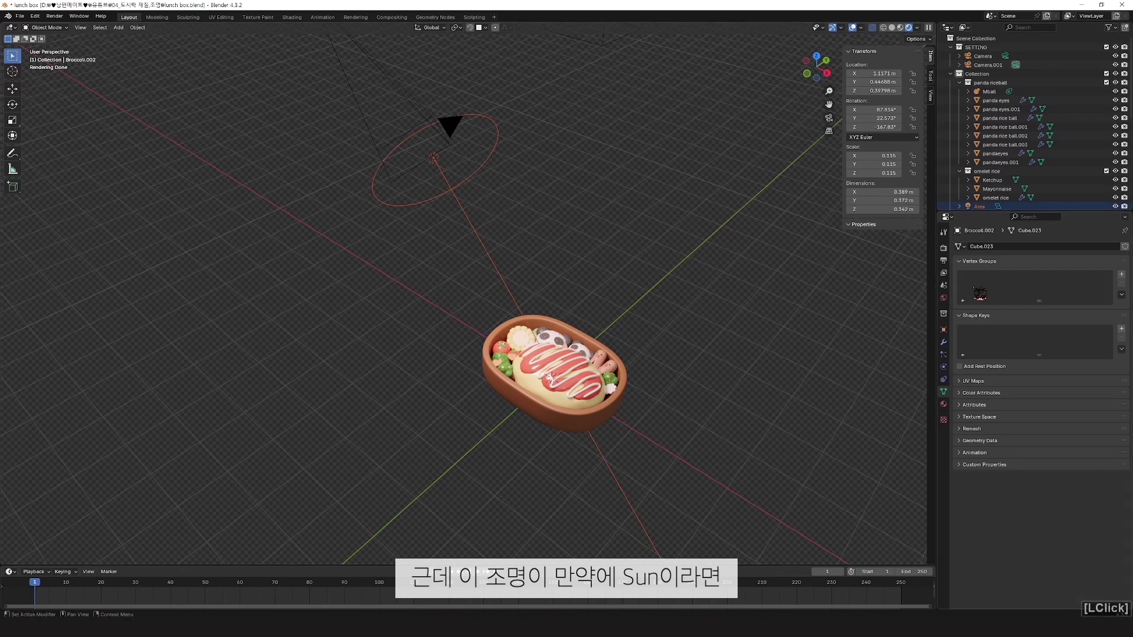
click(995, 207)
click(1021, 287)
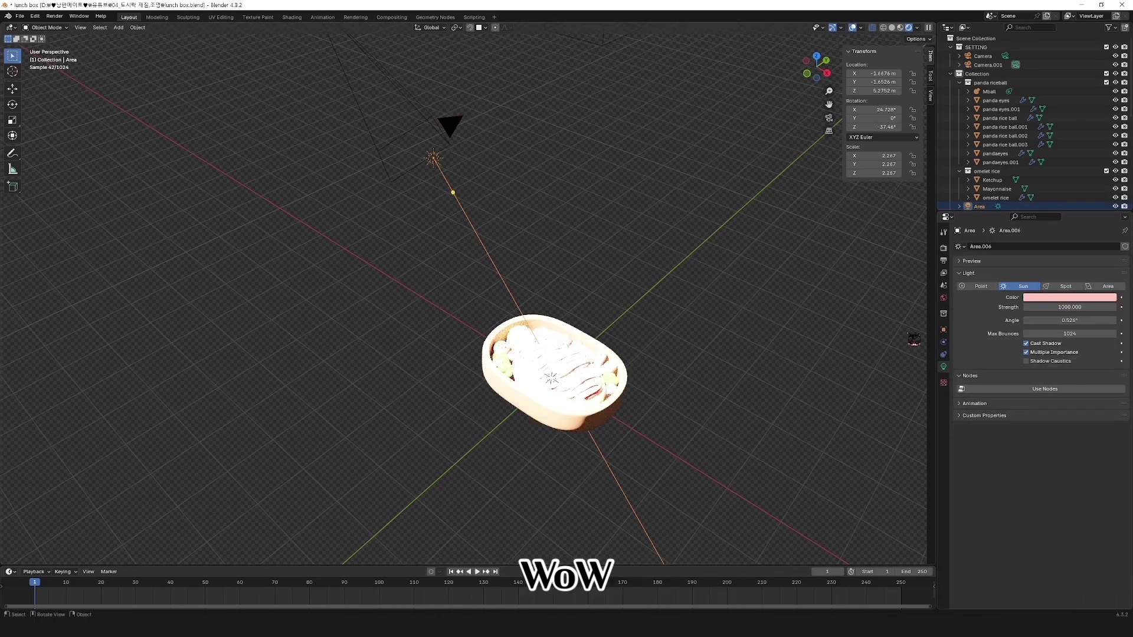
Step: Move the whole lunch box behind the sun light, about -4.21 m on Y and 6.07 m on Z, and inspect its lighting
key(g)
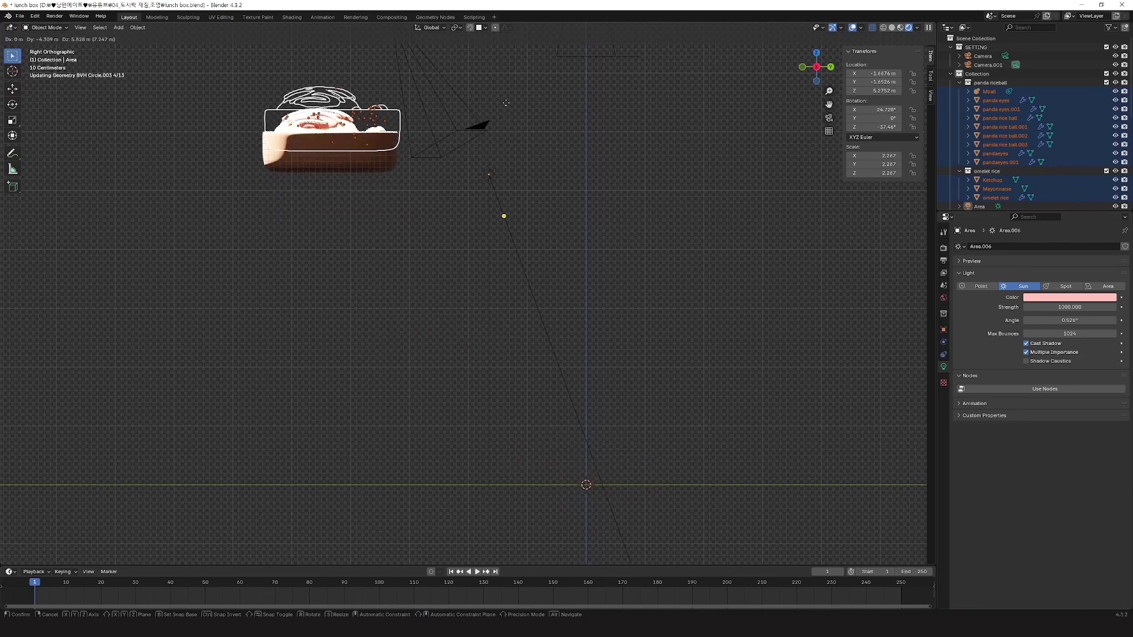
click(518, 106)
shift+middle_drag(494, 240, 562, 312)
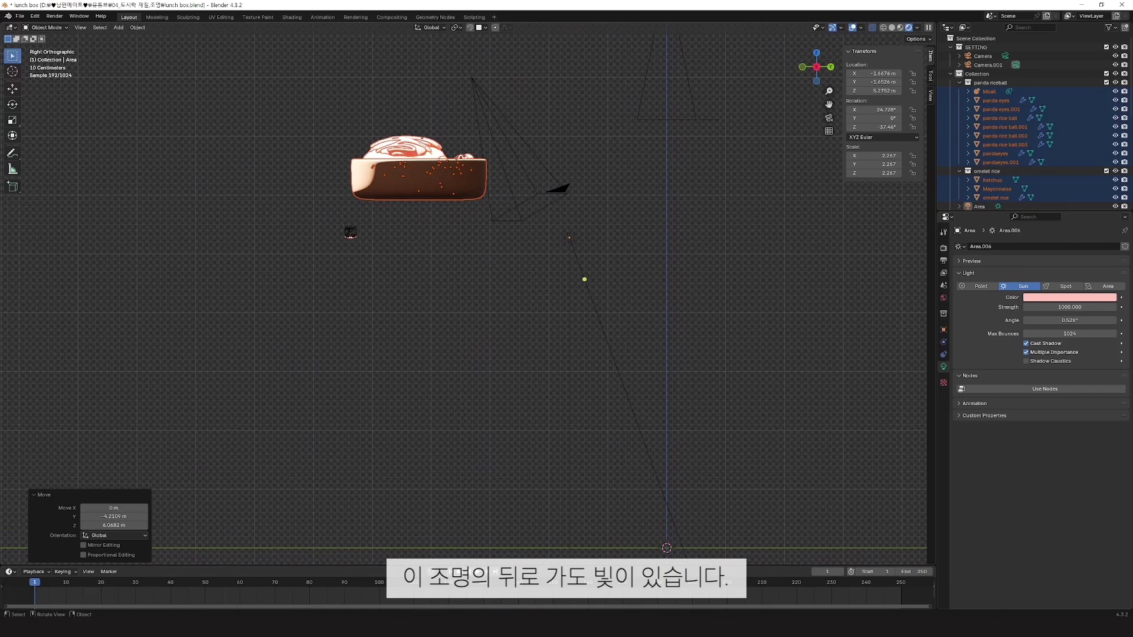
scroll(430, 328, up, 2)
middle_drag(430, 329, 506, 349)
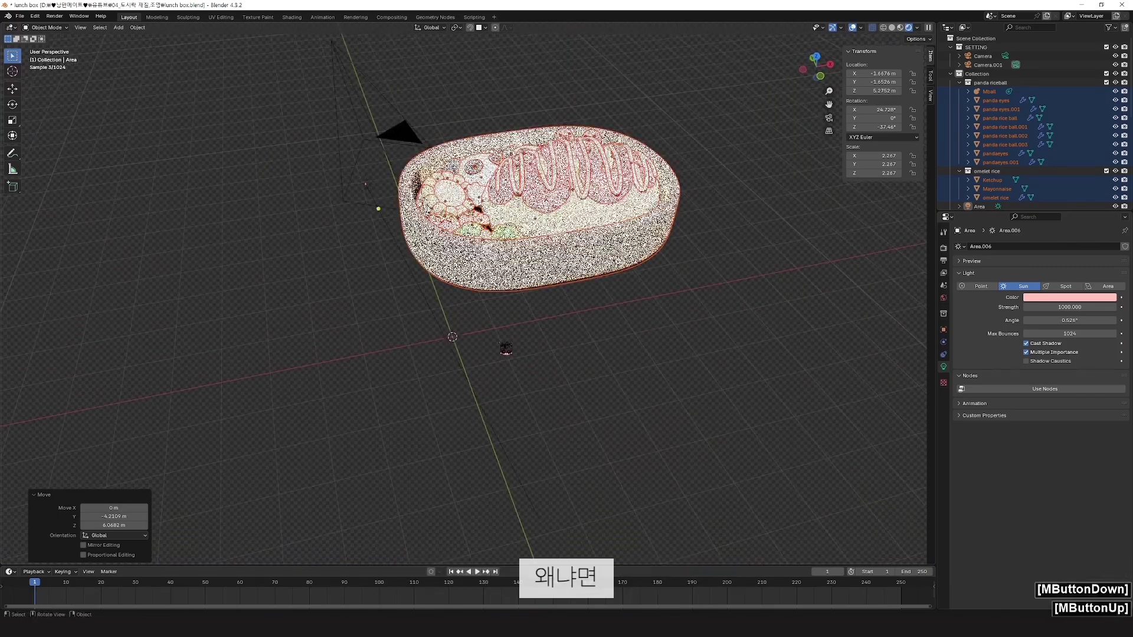
middle_drag(645, 366, 548, 344)
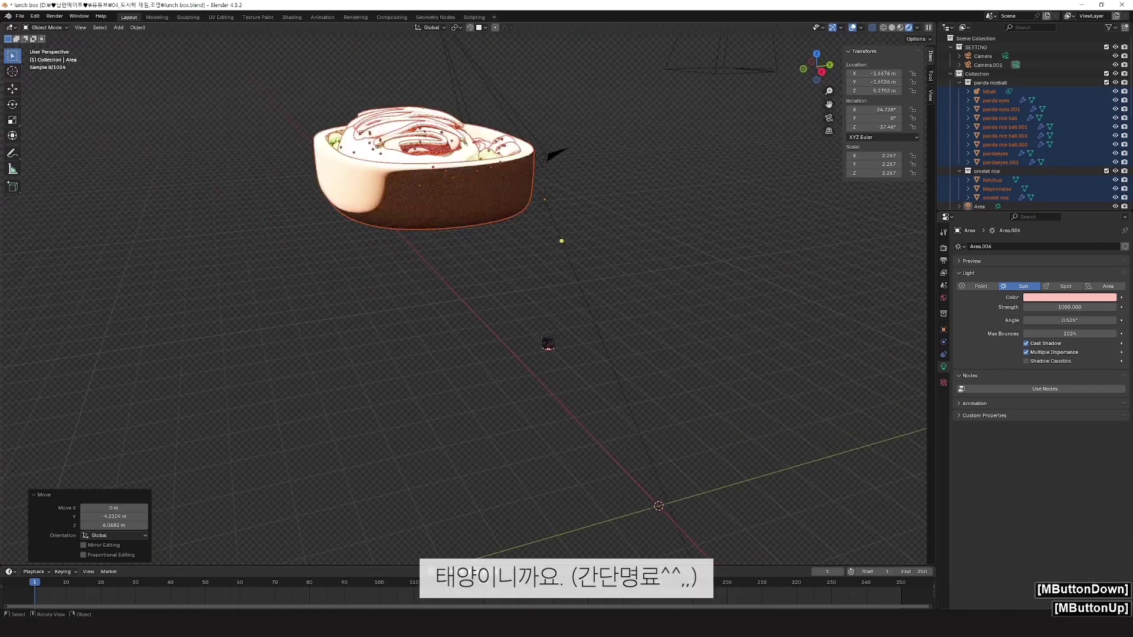
Step: Switch the light's type back to Area while viewing the lunch box from the right
key(3)
scroll(548, 343, down, 2)
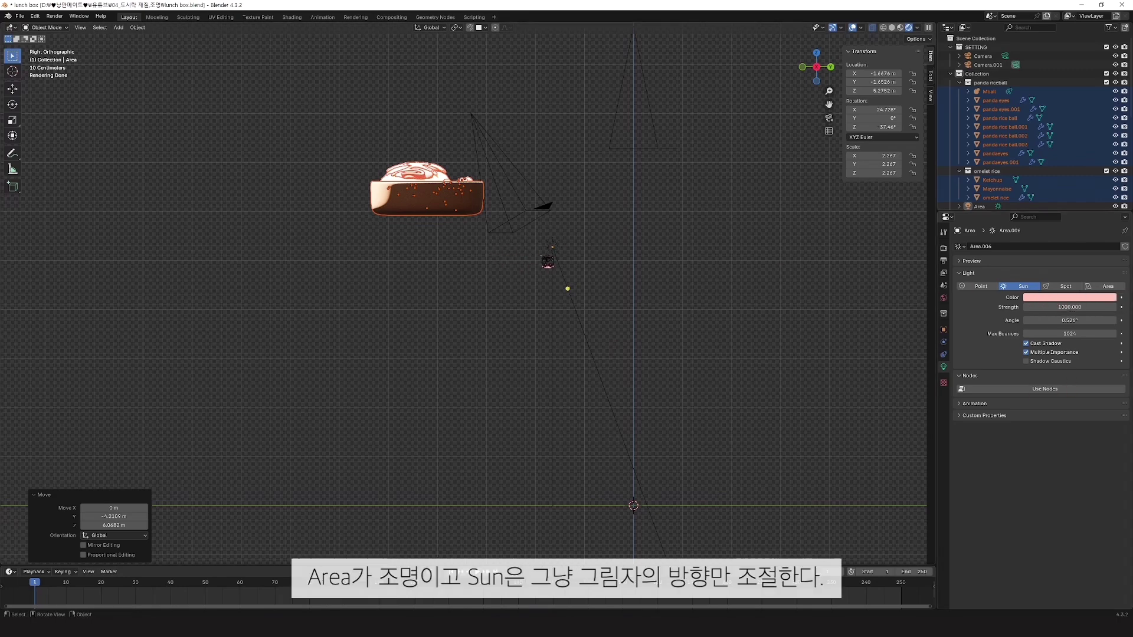
click(1108, 287)
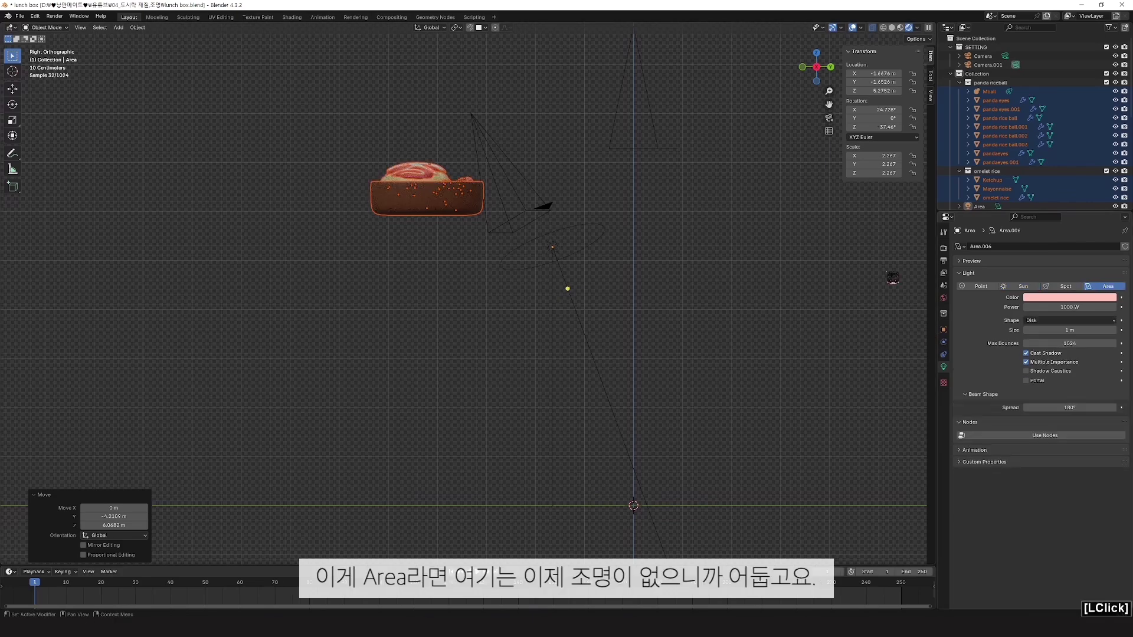
Step: Undo the lunch box's move so it sits under the area light again, and view the setup from the right
scroll(417, 243, down, 1)
middle_drag(417, 242, 475, 272)
middle_drag(524, 342, 546, 355)
key(ctrl+z)
key(ctrl+z)
mouse_move(648, 397)
middle_down()
mouse_move(689, 420)
mouse_move(647, 408)
middle_up()
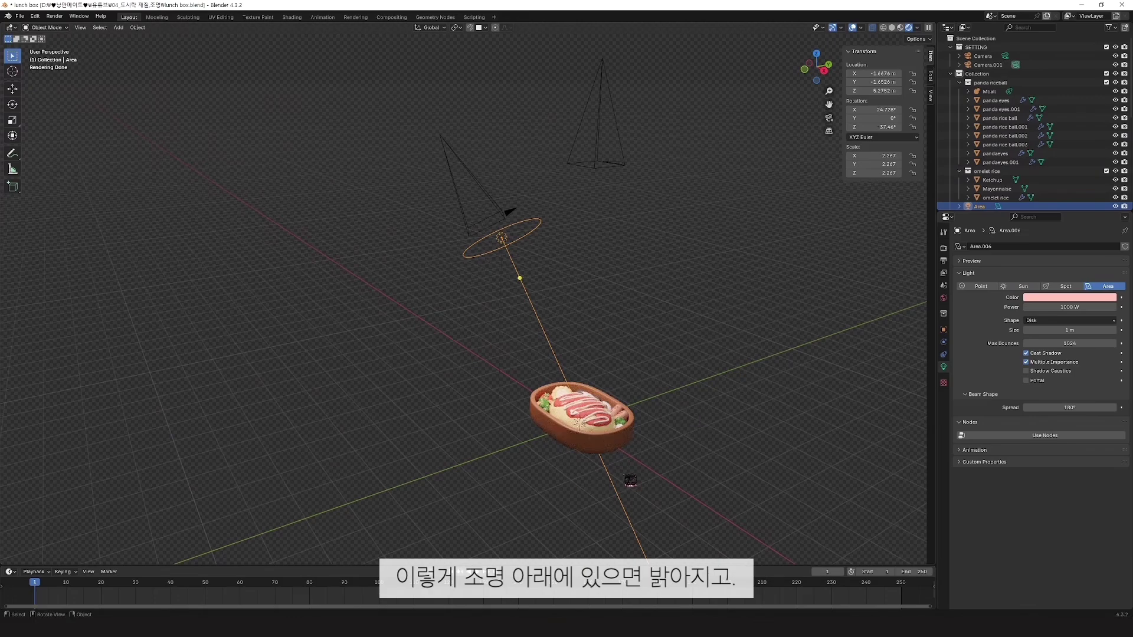
middle_drag(676, 384, 647, 369)
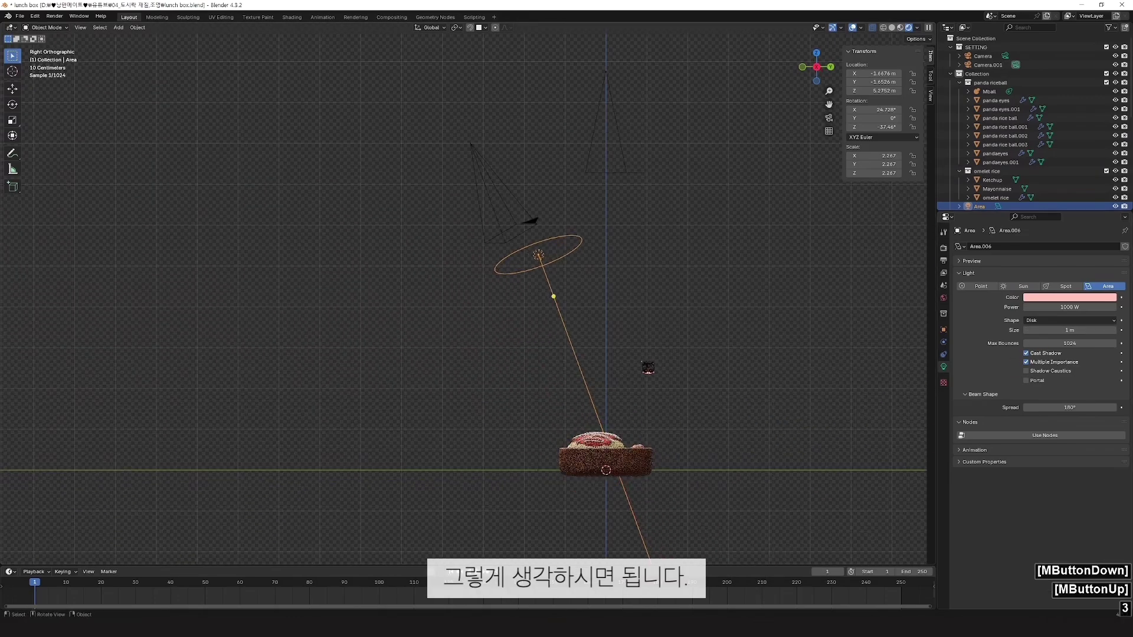
Step: Change the light's type to Point, compare it with Area, and return to Point in the right view
scroll(647, 371, up, 3)
click(981, 287)
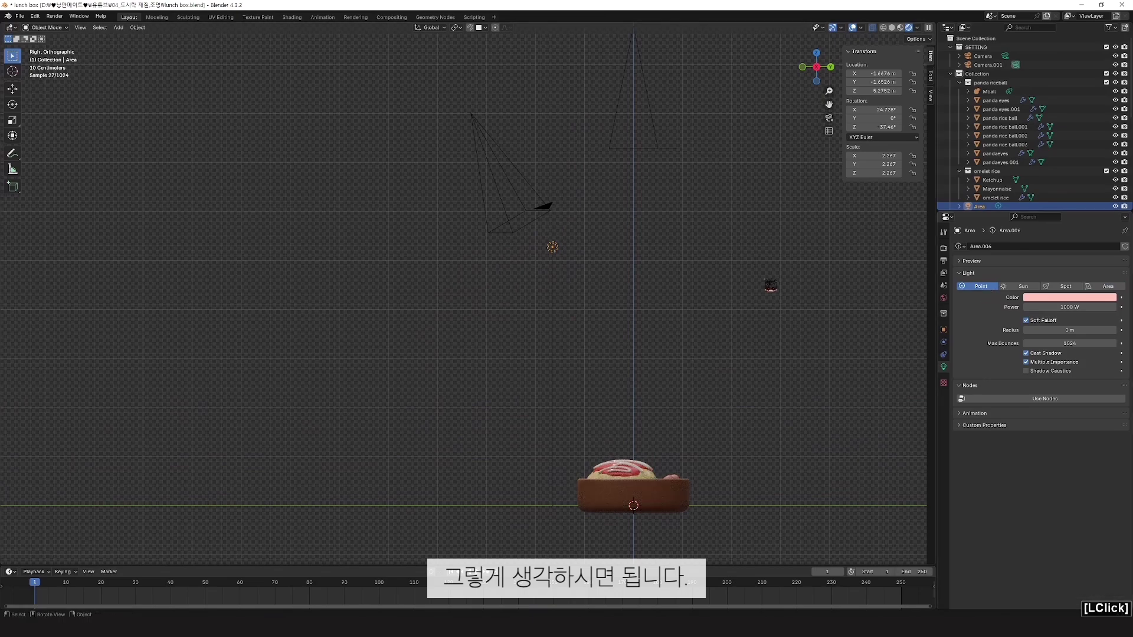
middle_drag(650, 294, 682, 321)
scroll(673, 331, up, 2)
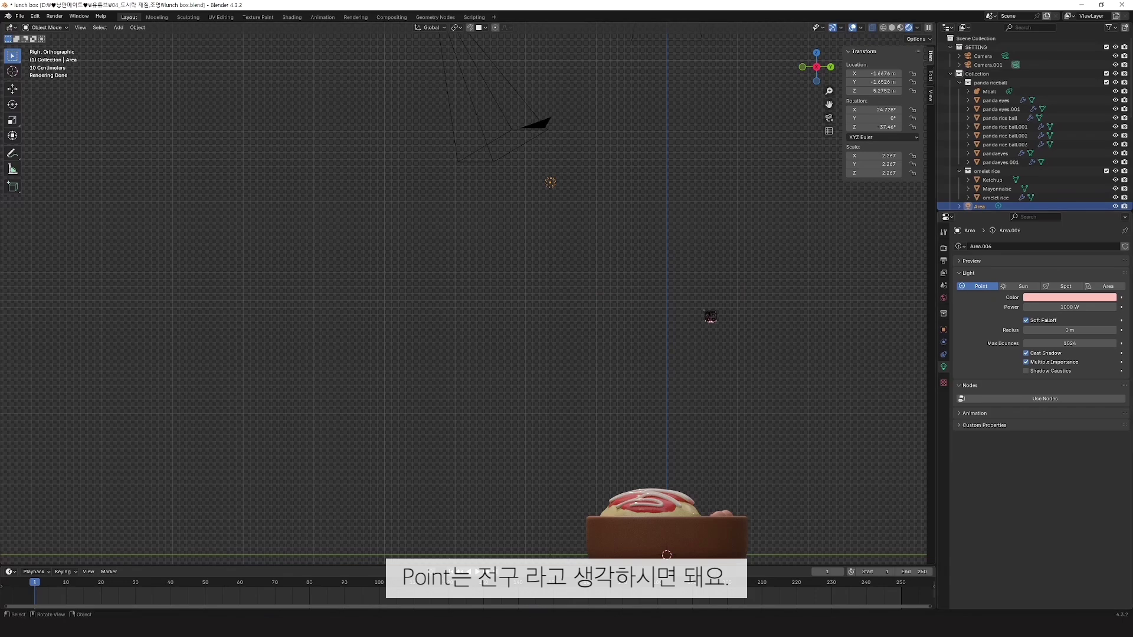
middle_drag(710, 317, 685, 331)
click(1108, 286)
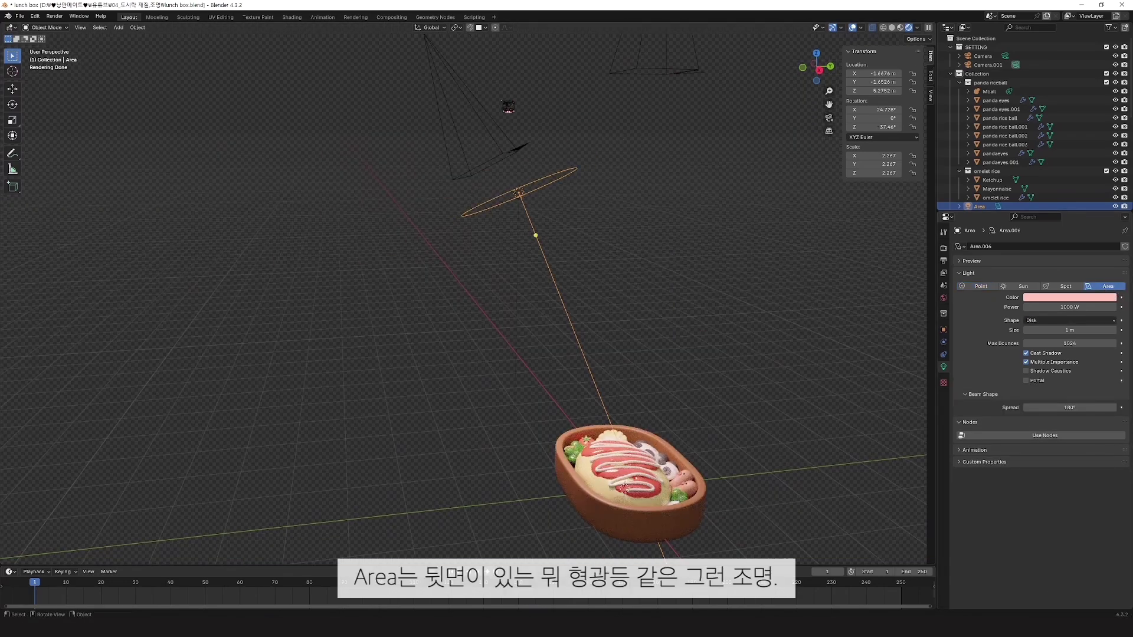
click(981, 286)
key(KP_3)
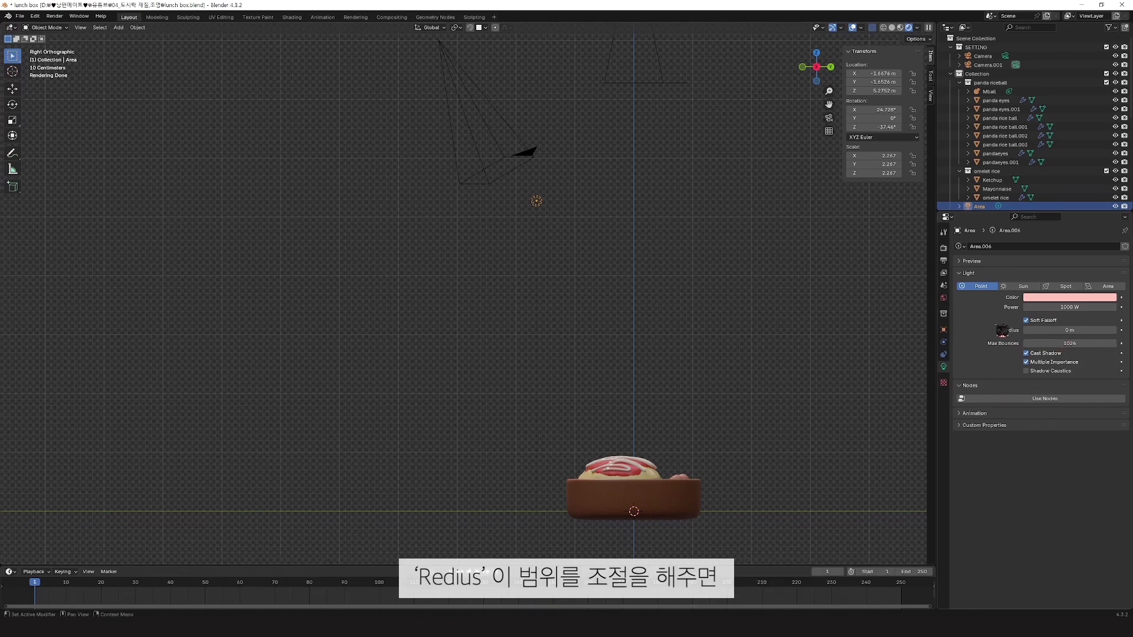
Step: Set the point light's radius to about 1.75 m and move it about 0.78 m on Y and -2.90 m on Z
drag(1067, 331, 1110, 331)
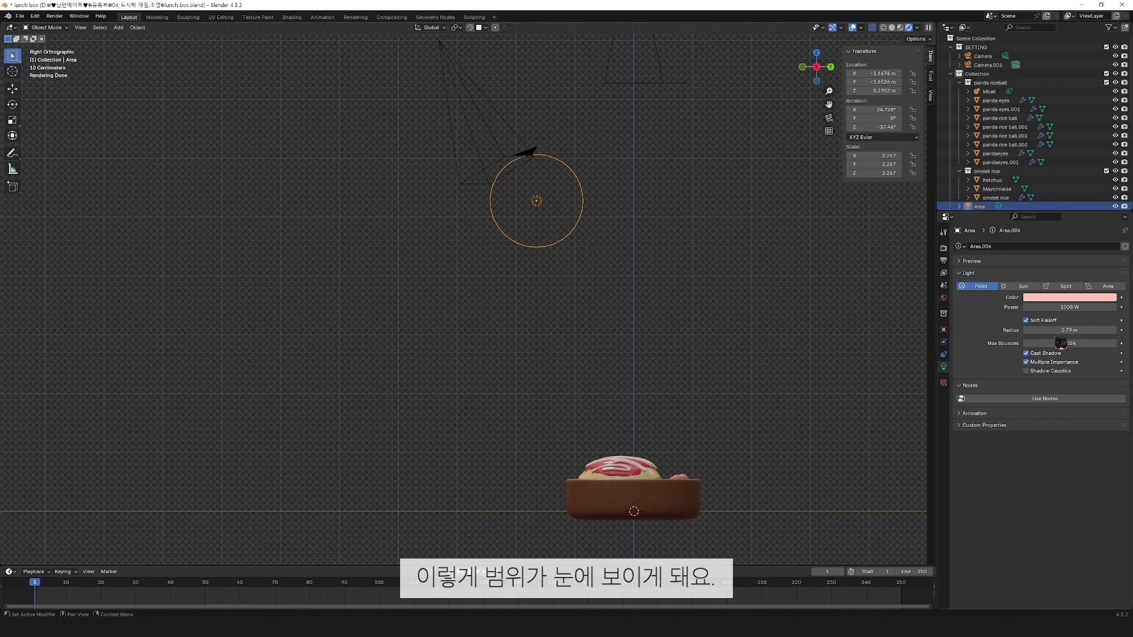
drag(1061, 331, 1116, 330)
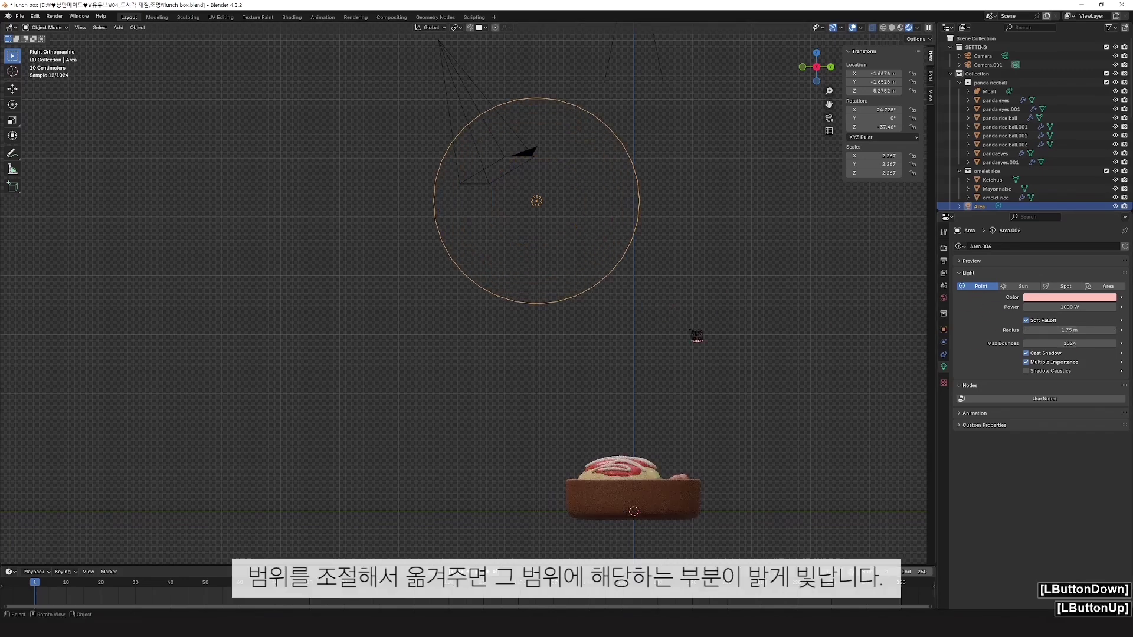
key(g)
click(725, 488)
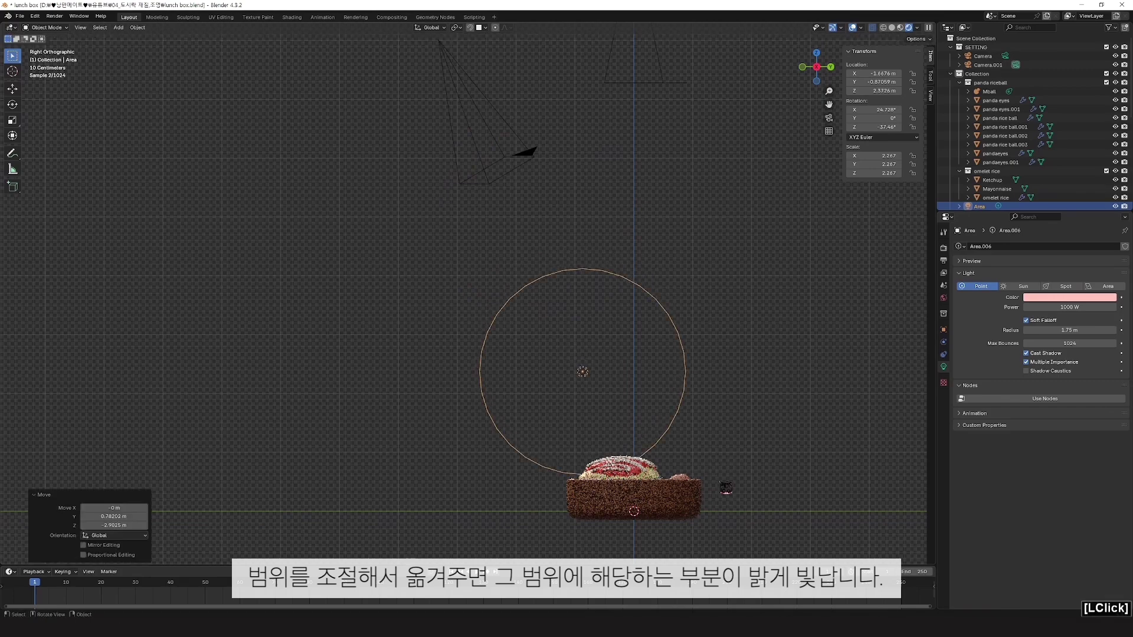
Step: Move the point light closer to the lunch box, about 0.72 m on X, 0.18 m on Y and -0.44 m on Z
middle_drag(726, 487, 796, 480)
scroll(796, 481, up, 2)
shift+middle_drag(583, 401, 577, 324)
key(g)
click(624, 378)
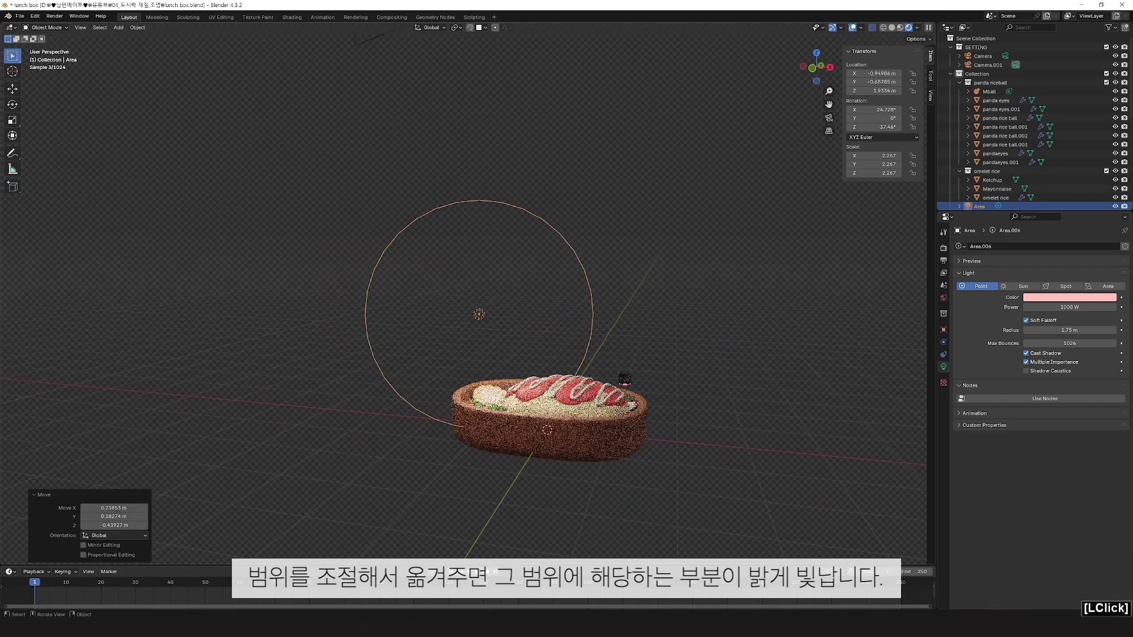
Step: Inspect the lunch box under the point light and reduce the light's radius to about 1.43 m
middle_drag(625, 378, 661, 435)
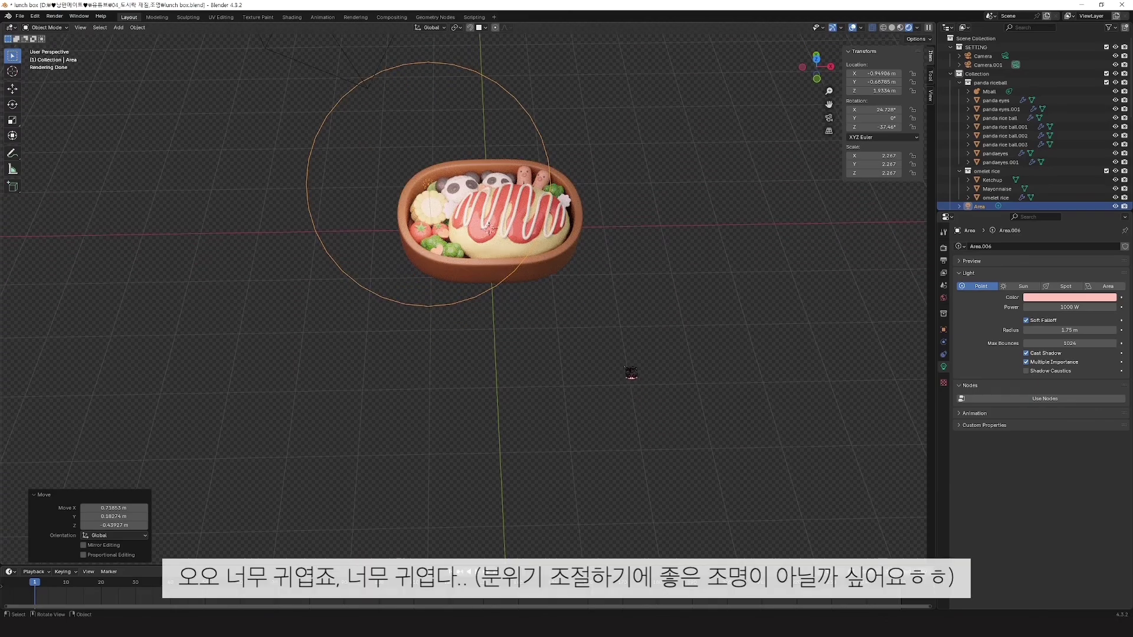
shift+middle_drag(615, 220, 635, 367)
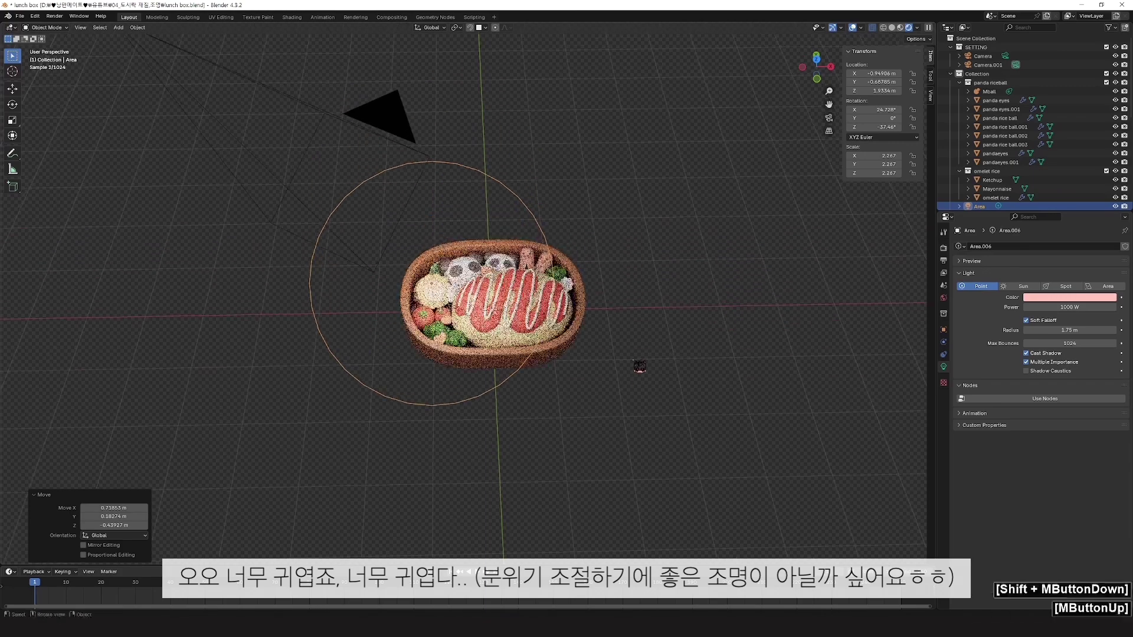
scroll(637, 367, up, 1)
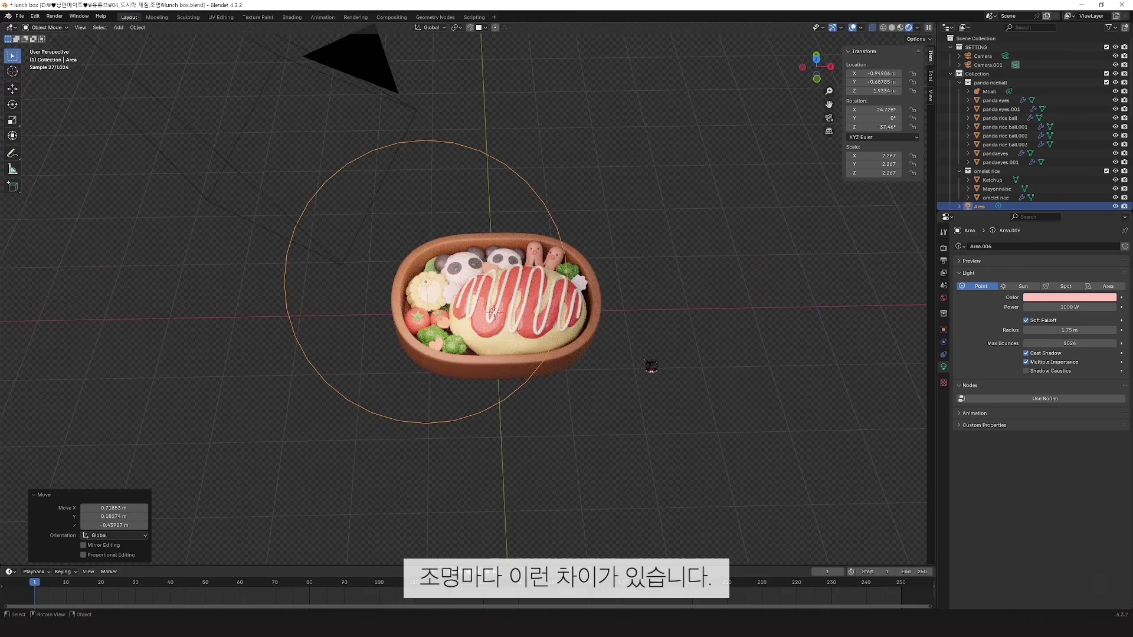
middle_drag(654, 368, 665, 397)
scroll(721, 446, down, 1)
mouse_move(1070, 330)
mouse_down()
mouse_move(1097, 330)
mouse_move(1056, 330)
mouse_up()
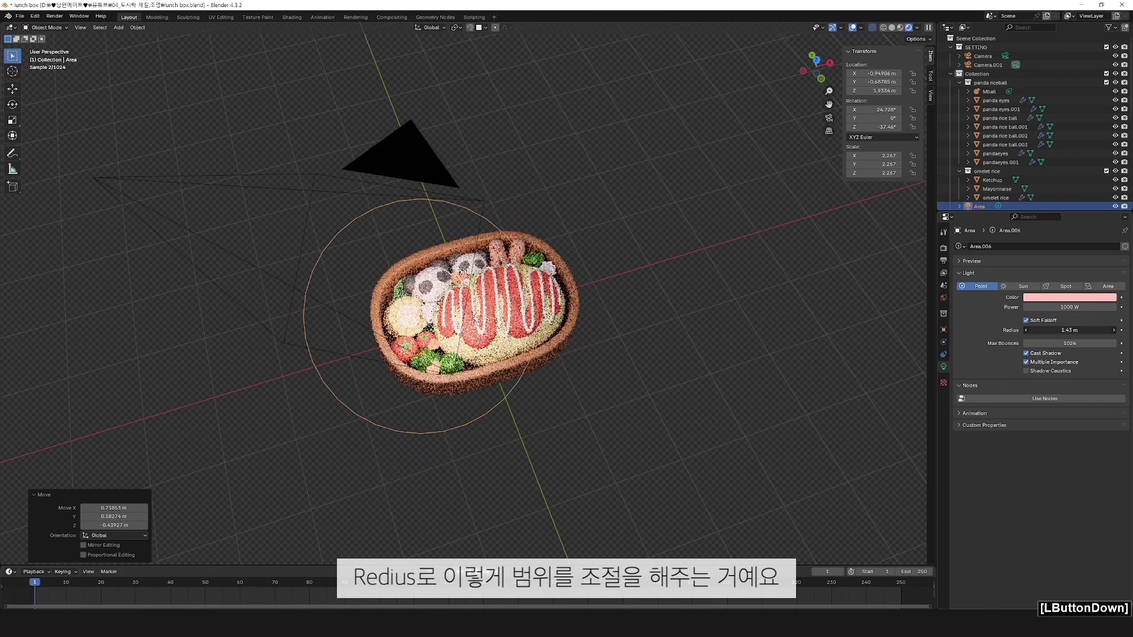
middle_drag(635, 413, 627, 419)
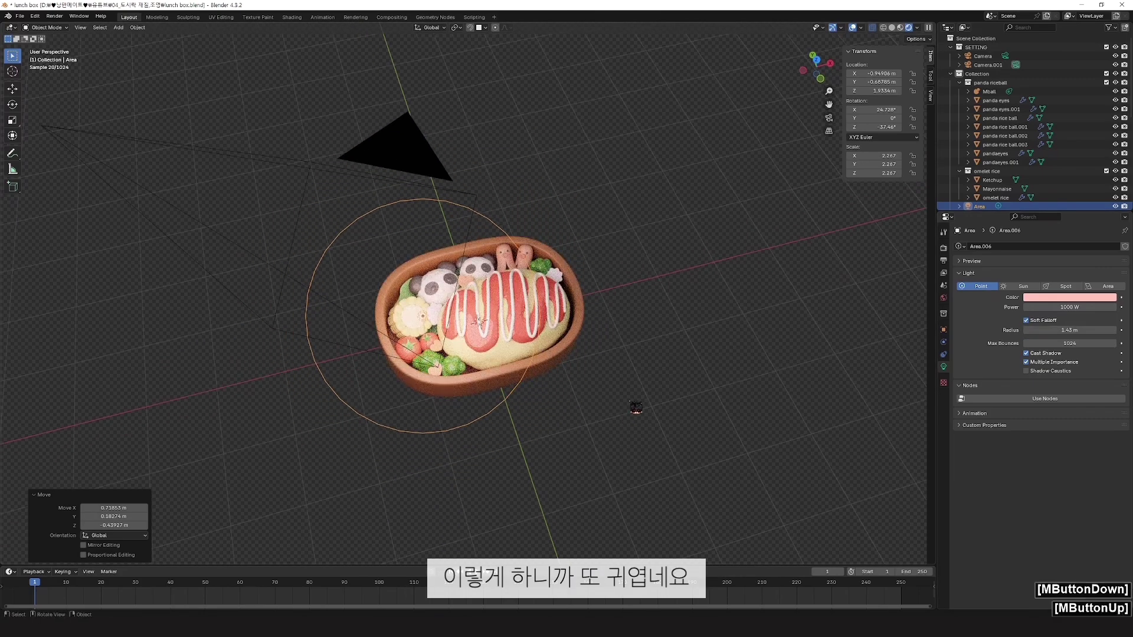
Step: Try repositioning the point light from above, cancel that, and raise it about 0.42 m along Z
key(KP_7)
shift+middle_drag(597, 336, 514, 504)
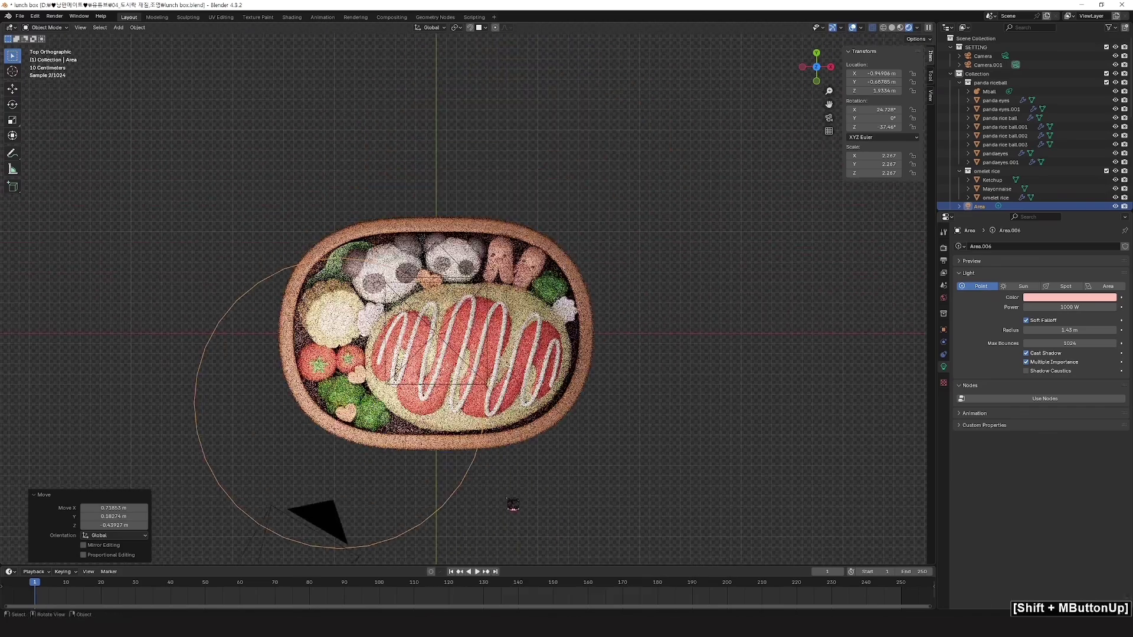
key(g)
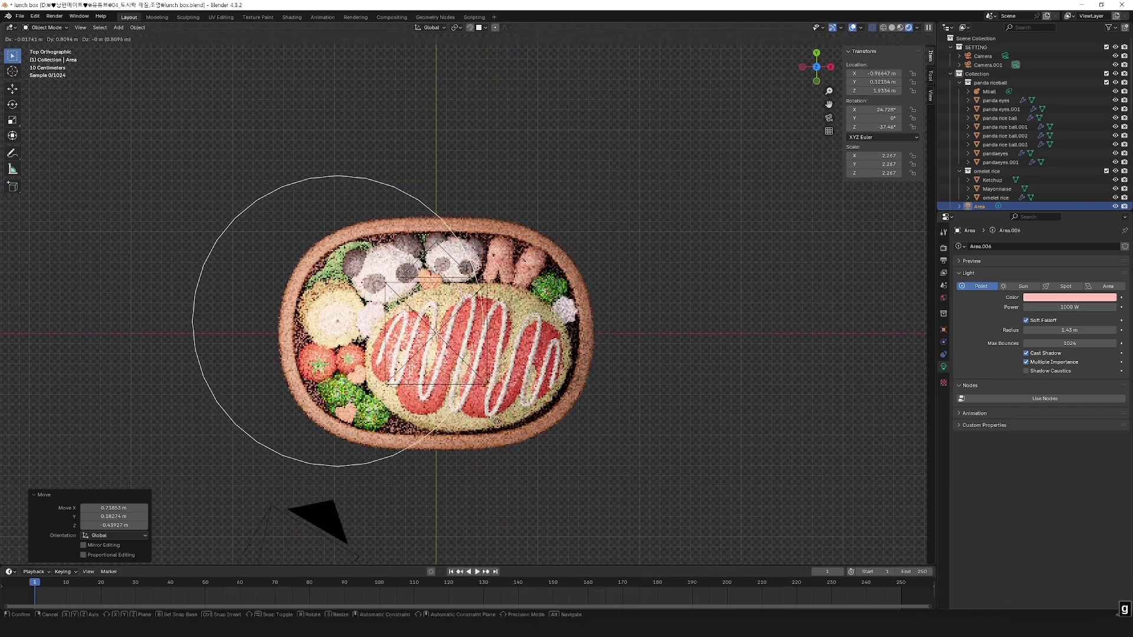
key(Escape)
middle_drag(569, 468, 584, 407)
key(g)
key(z)
click(542, 364)
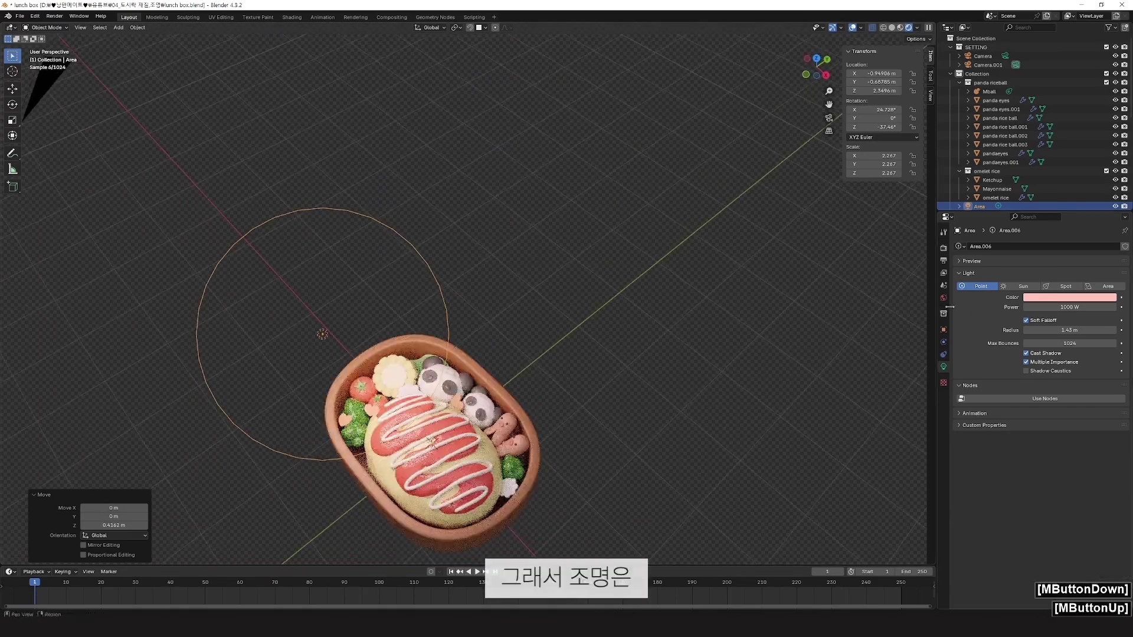
Step: Compare the light as Sun, Spot and Area, ending with Area at a power of 150 W
click(1023, 287)
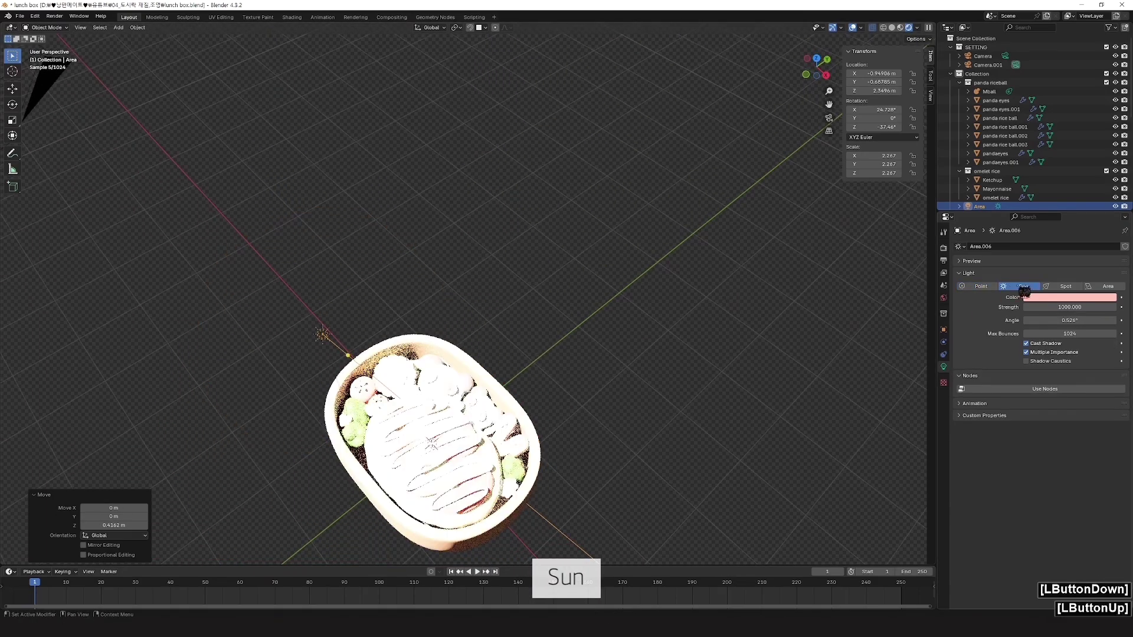
click(1065, 288)
click(1108, 288)
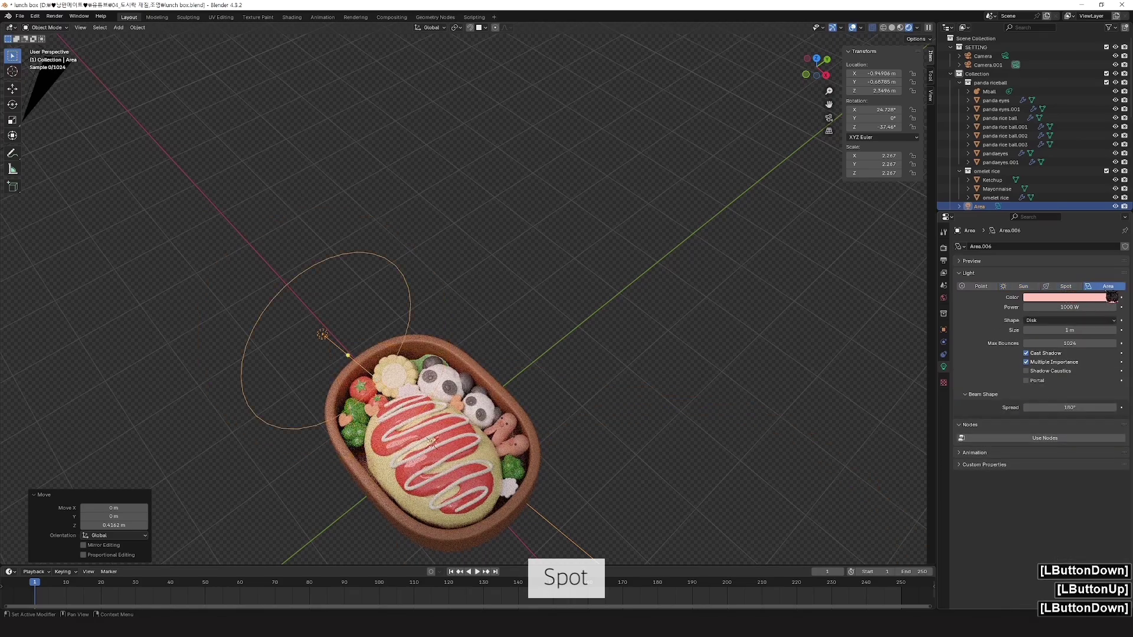
click(1066, 287)
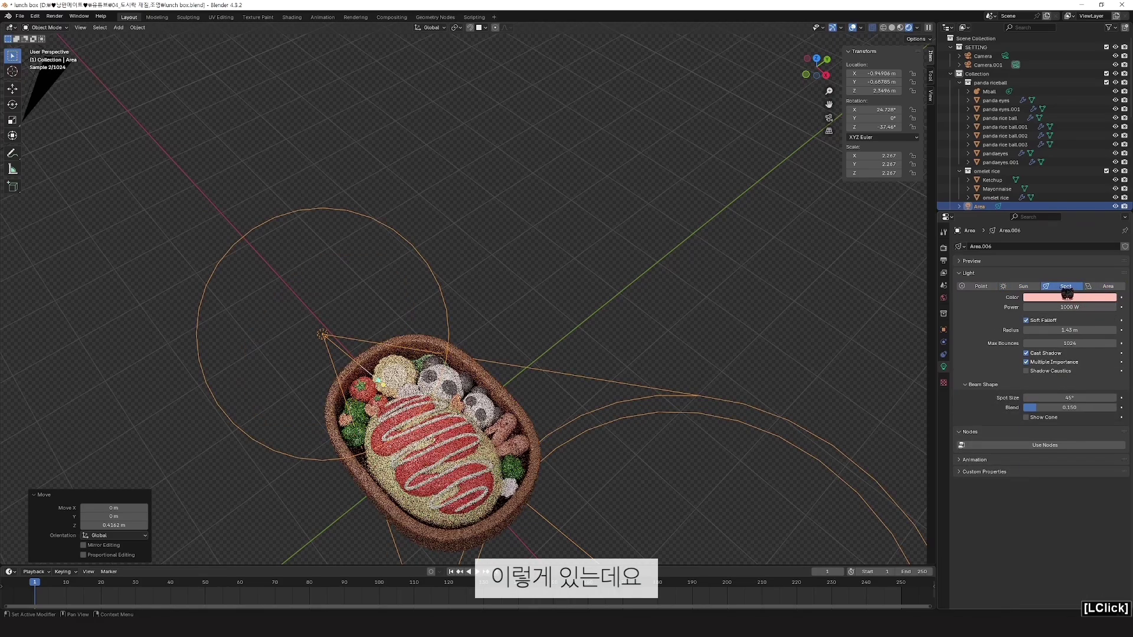
scroll(634, 454, down, 2)
middle_drag(634, 454, 591, 432)
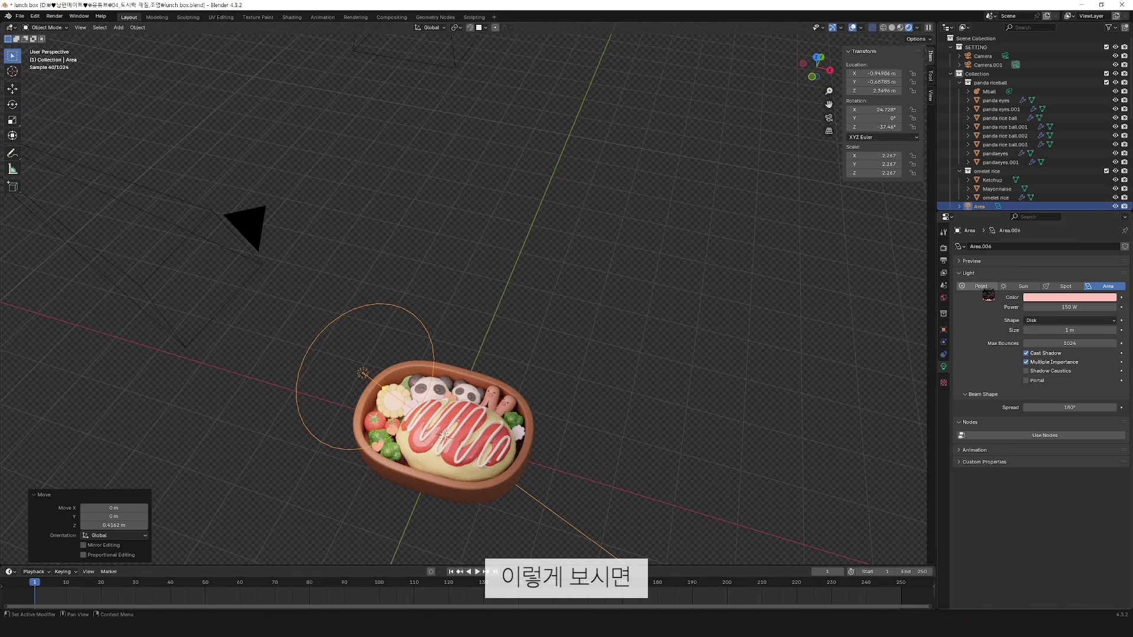
Step: Compare the lunch box's brightness under Point and Area types, both at 150 W, from several angles
click(980, 286)
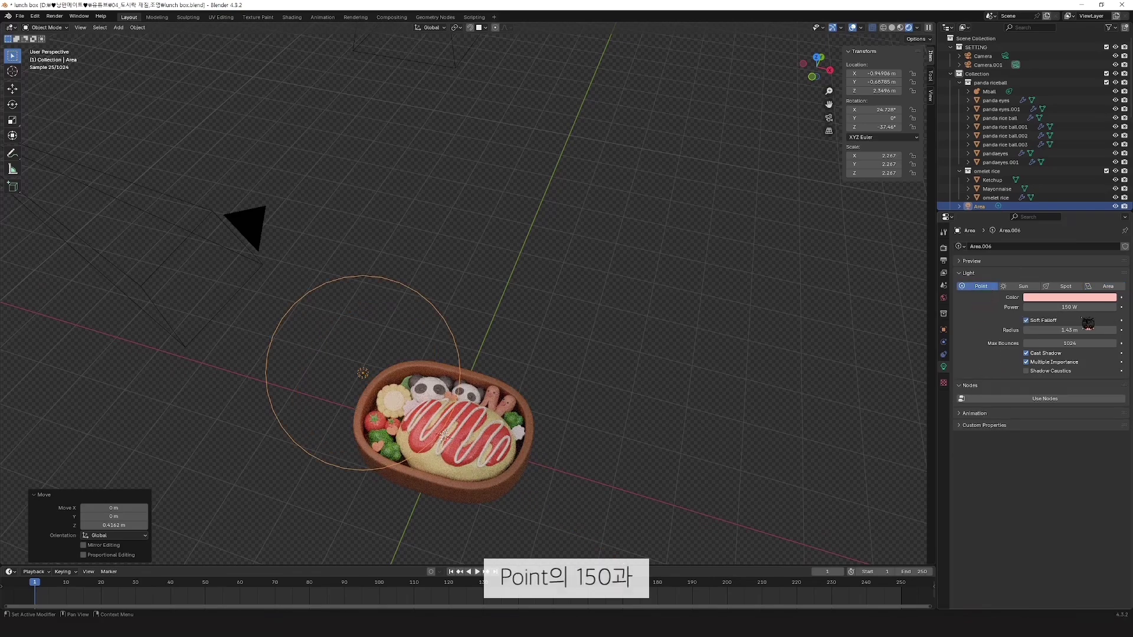
click(1110, 287)
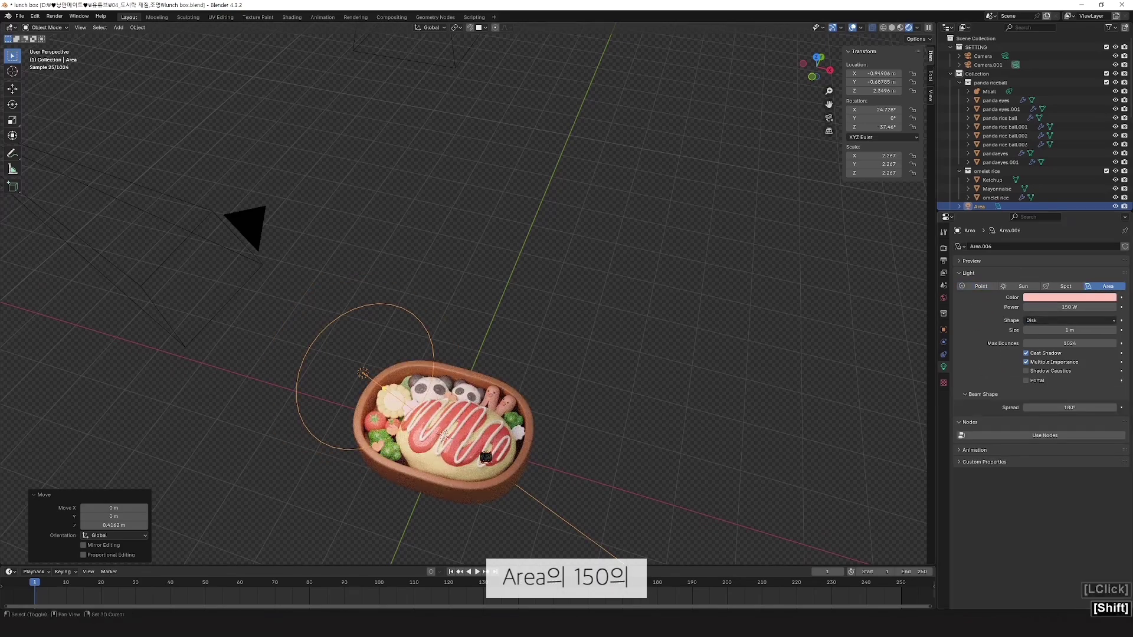
shift+middle_drag(443, 431, 501, 354)
scroll(550, 378, up, 3)
middle_drag(549, 411, 670, 413)
scroll(670, 413, down, 1)
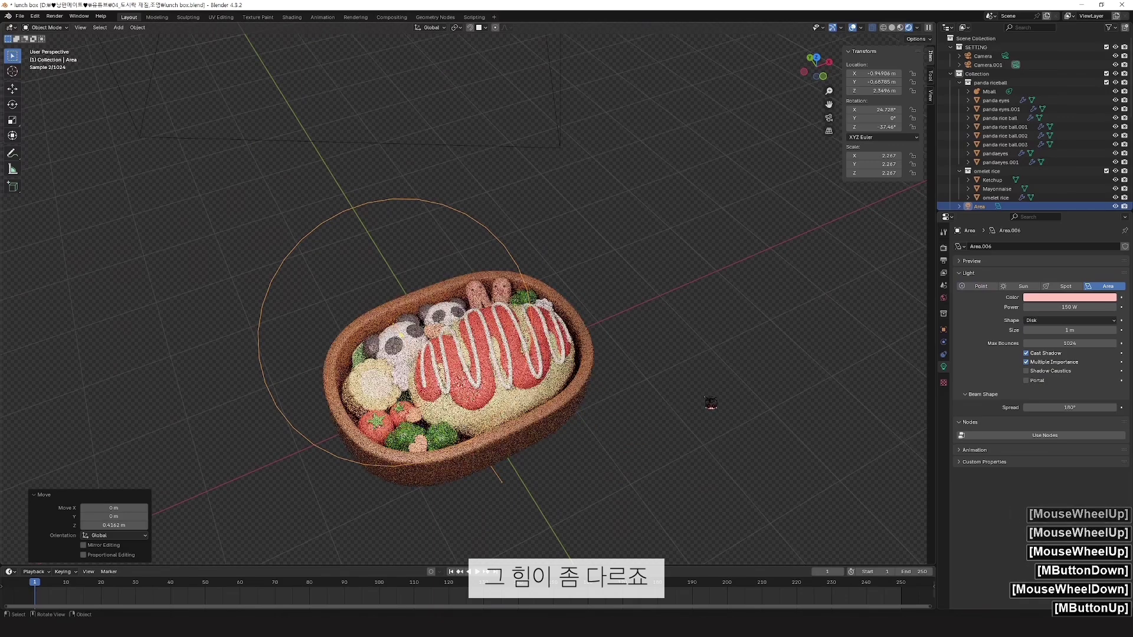
click(977, 287)
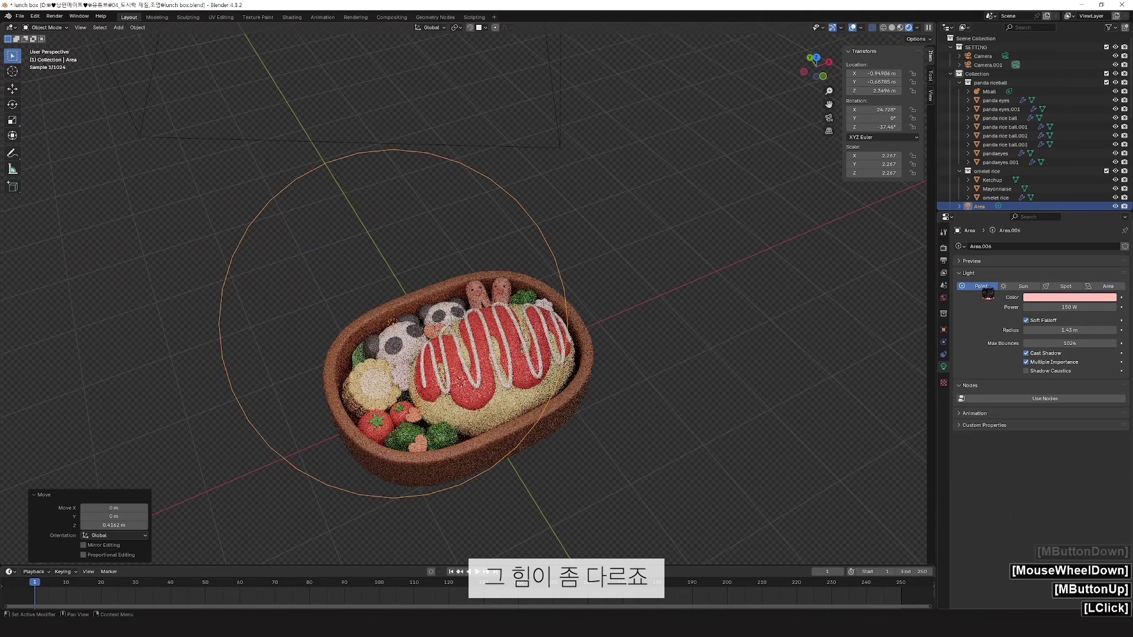
click(1108, 287)
middle_drag(783, 420, 716, 447)
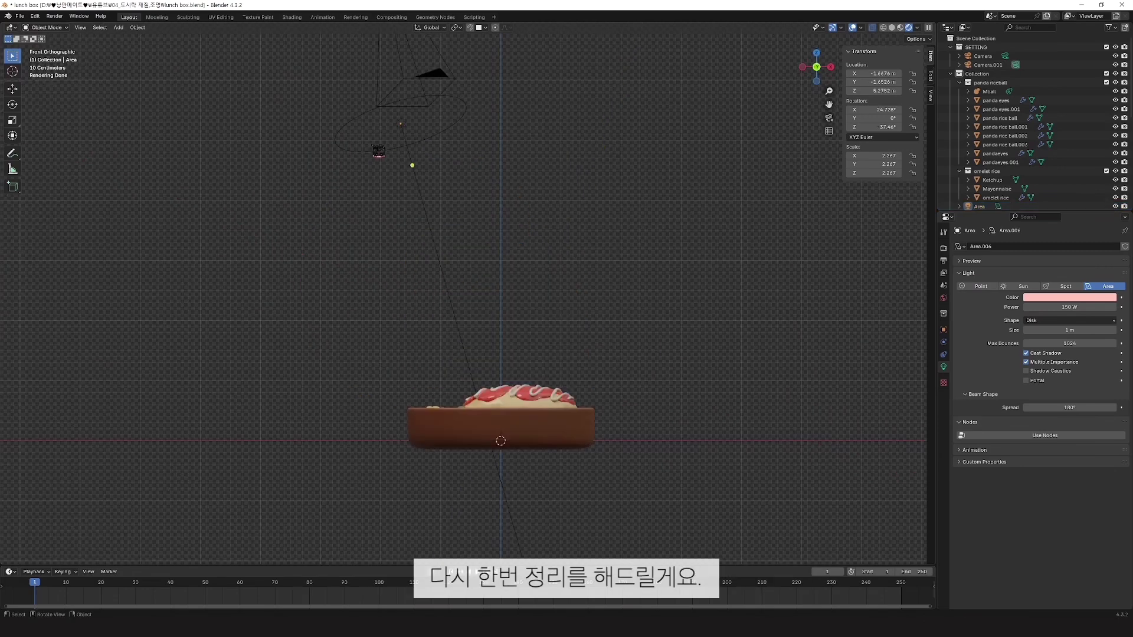
Step: Change the light's type to Point and set its radius to 0.7 m
click(980, 287)
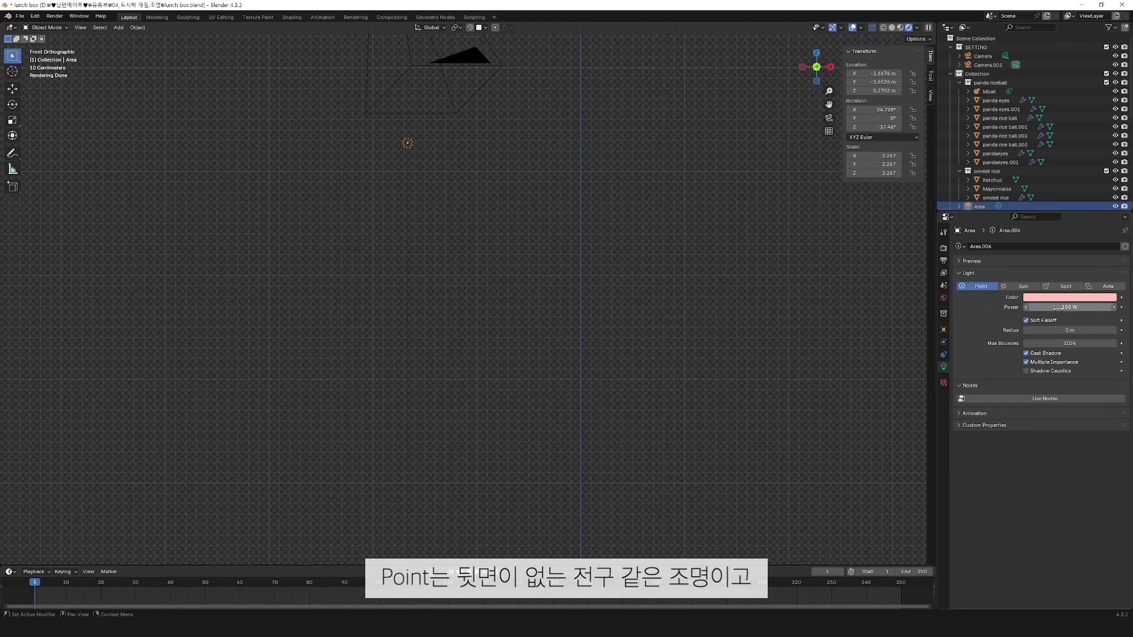
drag(1067, 329, 1097, 330)
Step: Change the light's type to Sun and rotate it about 51.7° in the front view to redirect the shadows
click(1030, 289)
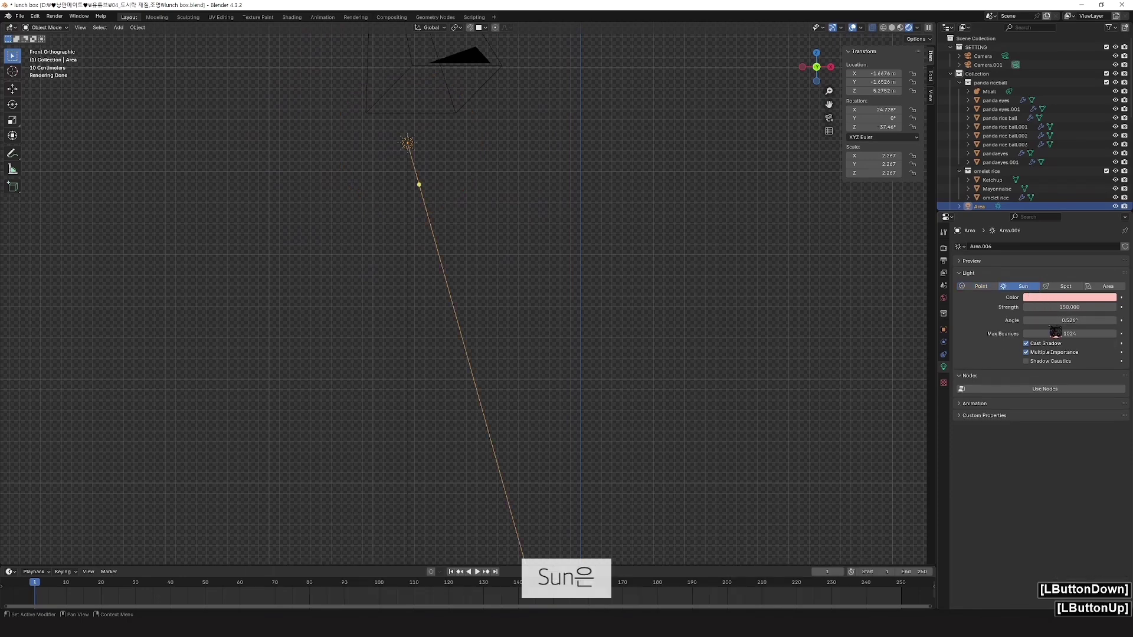
scroll(707, 325, down, 3)
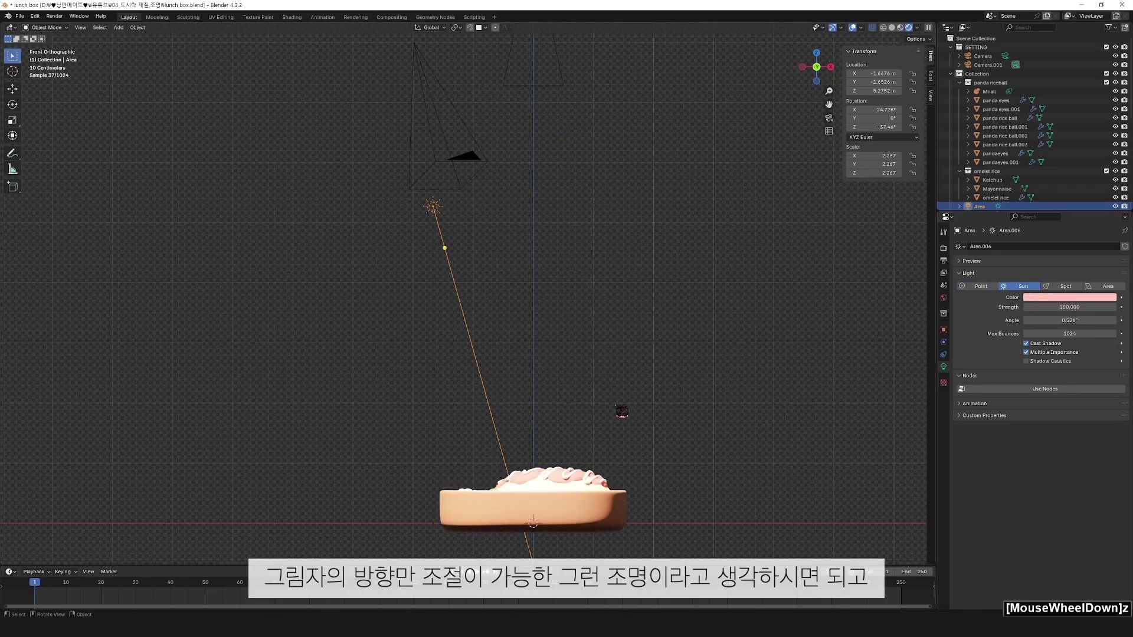
key(r)
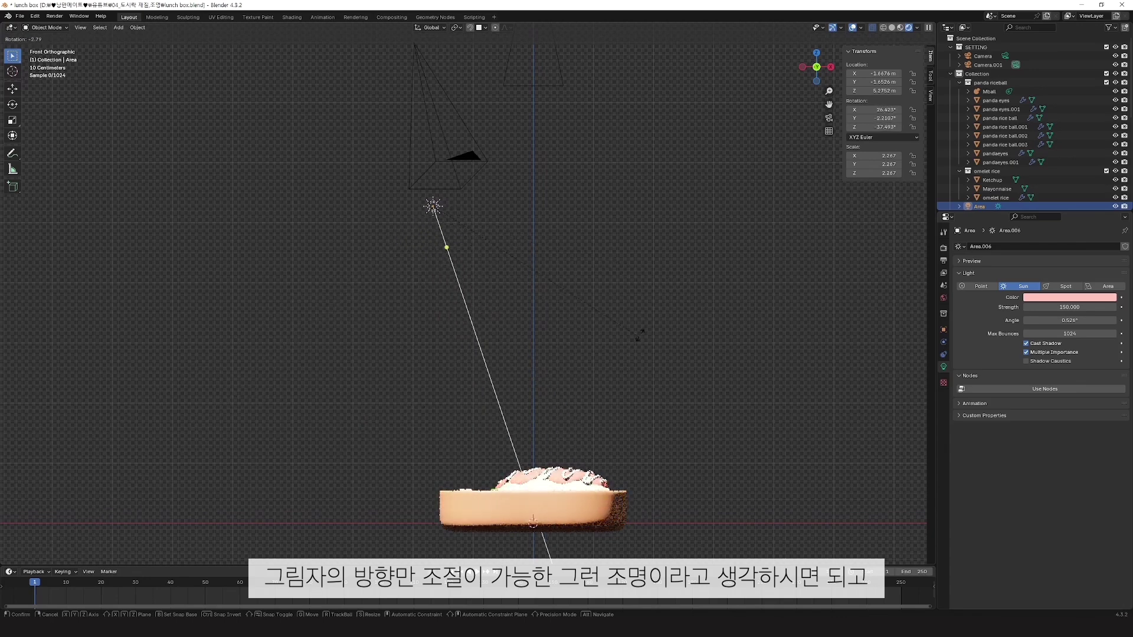
click(445, 441)
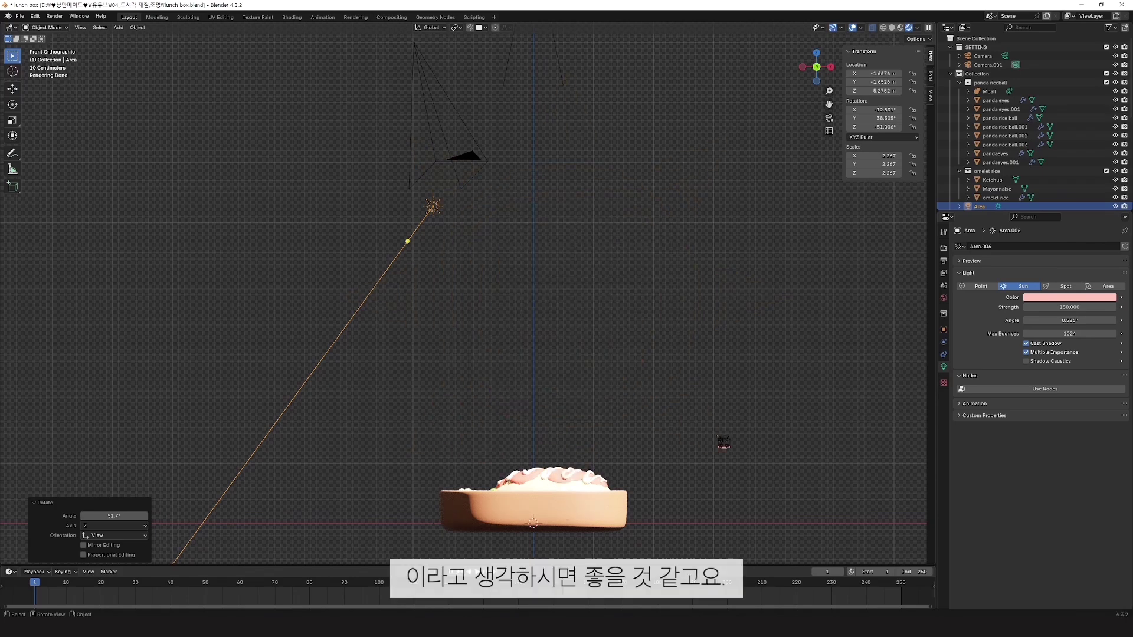
Step: Change the light's type to Spot and rotate it about -57° so its cone points at the lunch box
click(1066, 288)
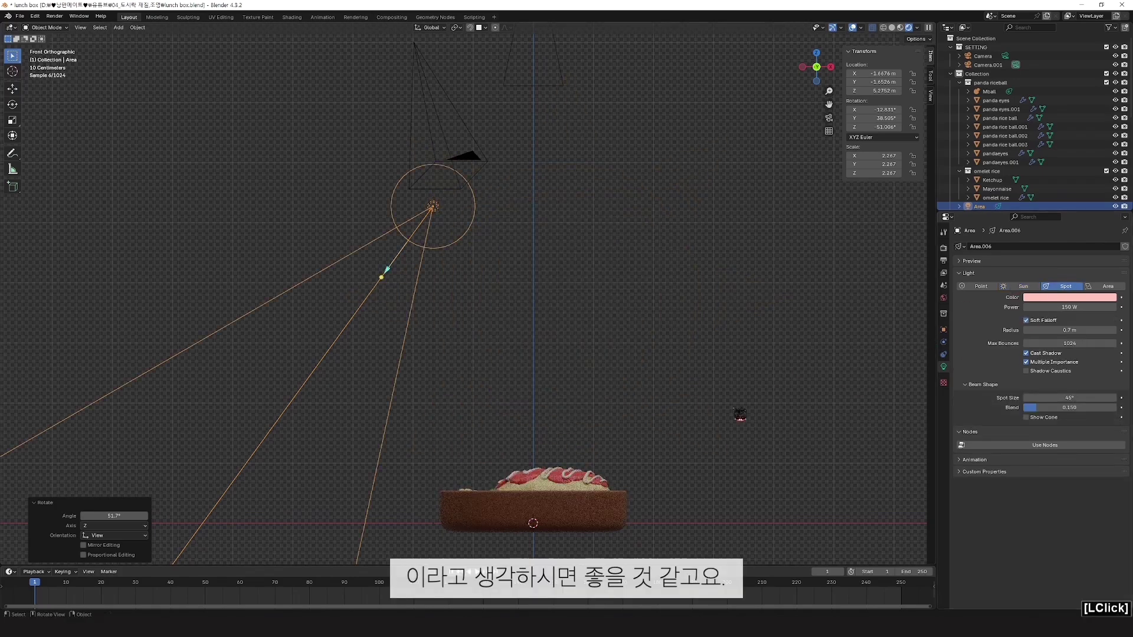
key(r)
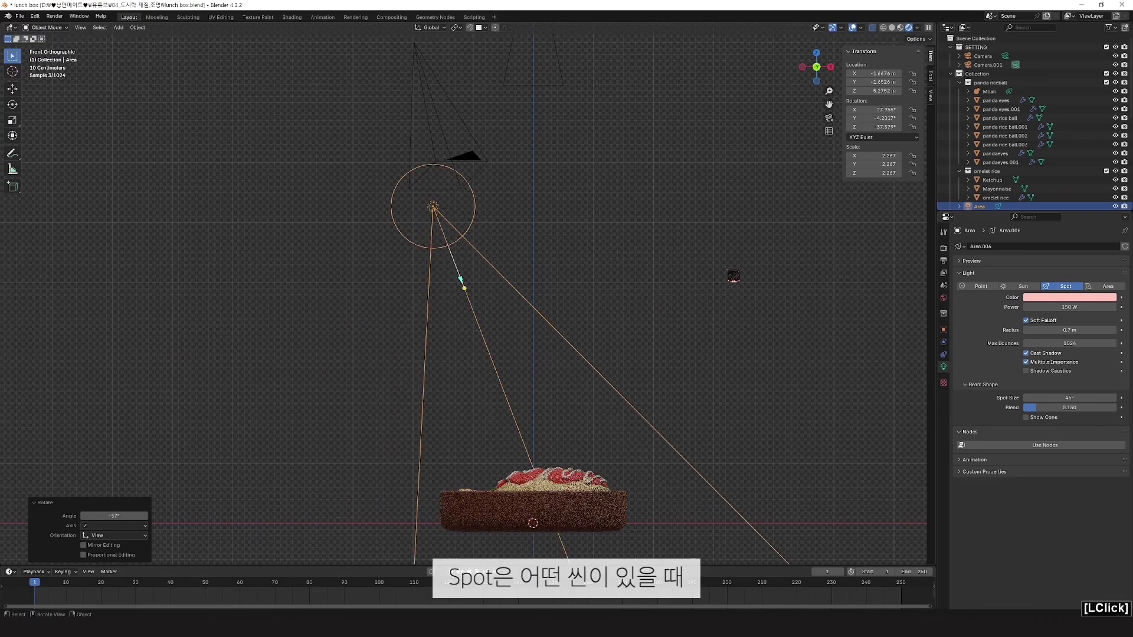
click(734, 275)
middle_drag(734, 274, 686, 441)
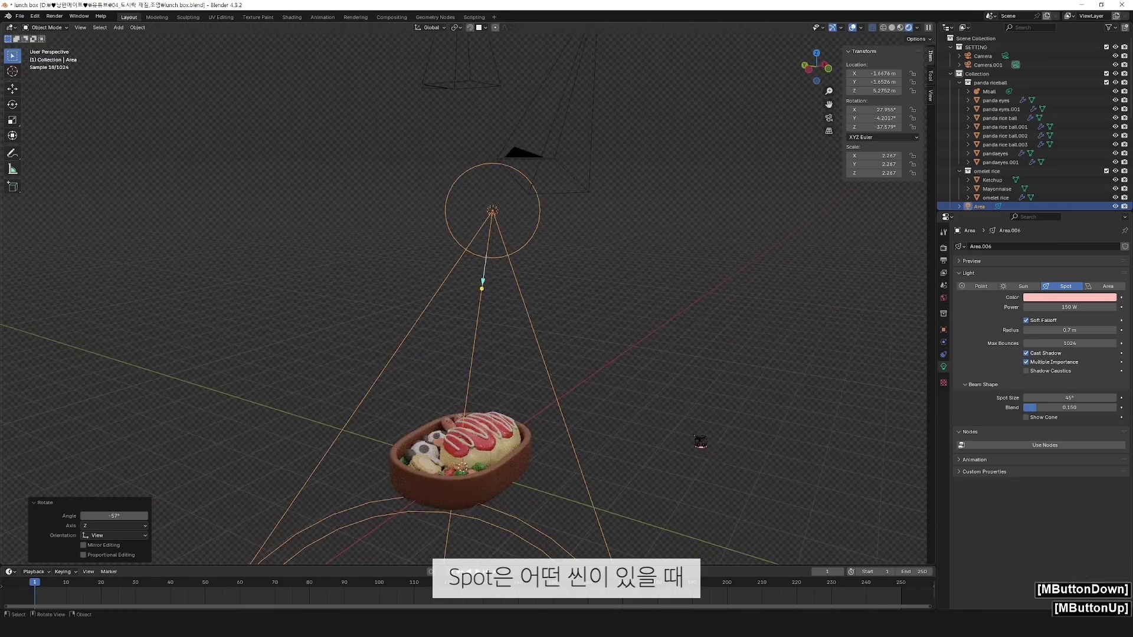
Step: Rotate the spot light by about -4.87° and change its type to Area
key(r)
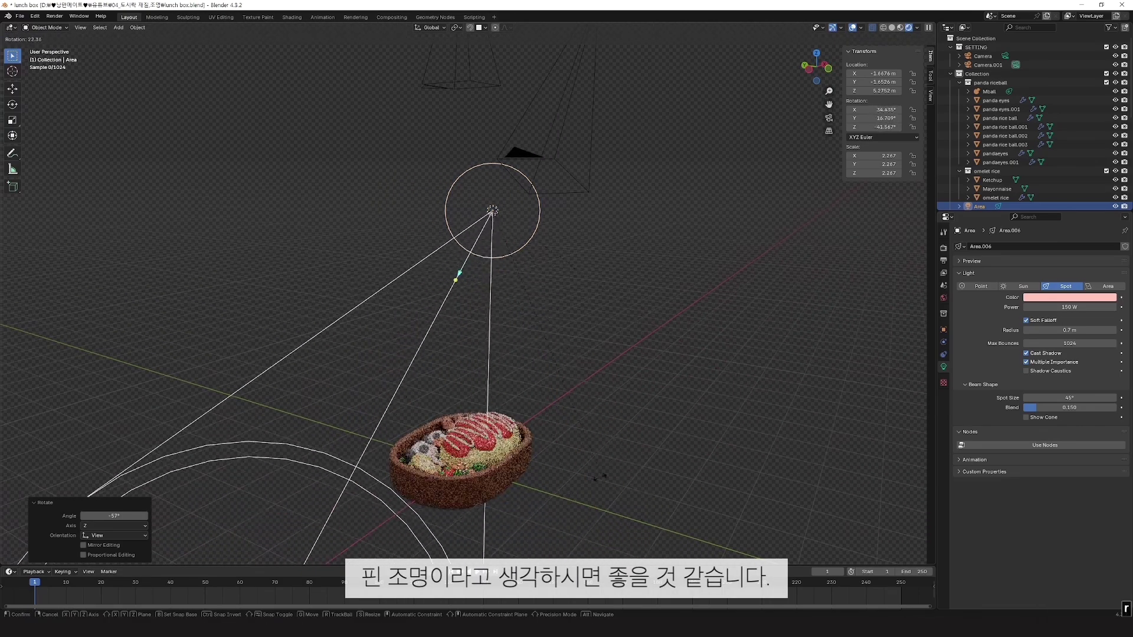
click(716, 466)
key(KP_3)
click(1104, 287)
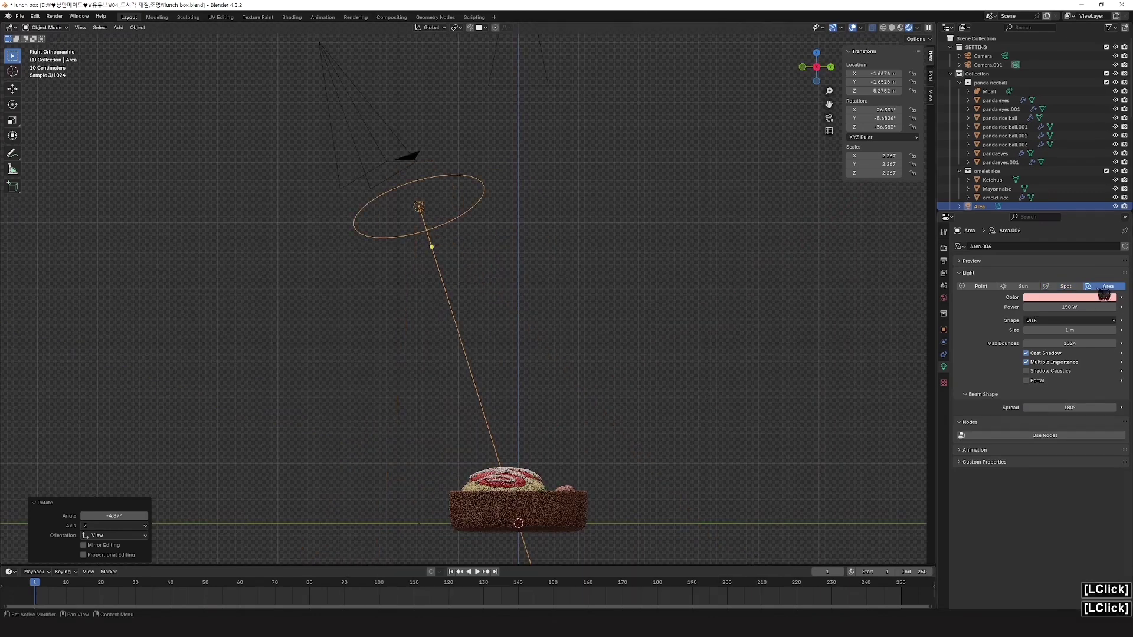
Step: Fine-tune the area light's tilt toward the lunch box in the right view, rotating it about -4.71° and back about 4.95°
key(r)
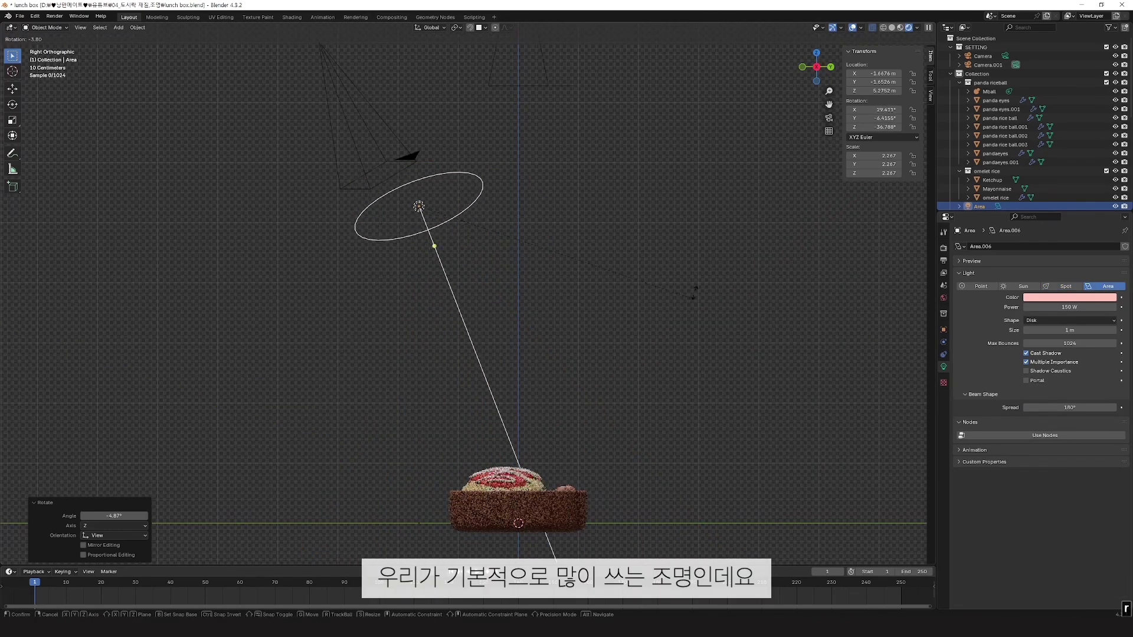
click(648, 309)
key(r)
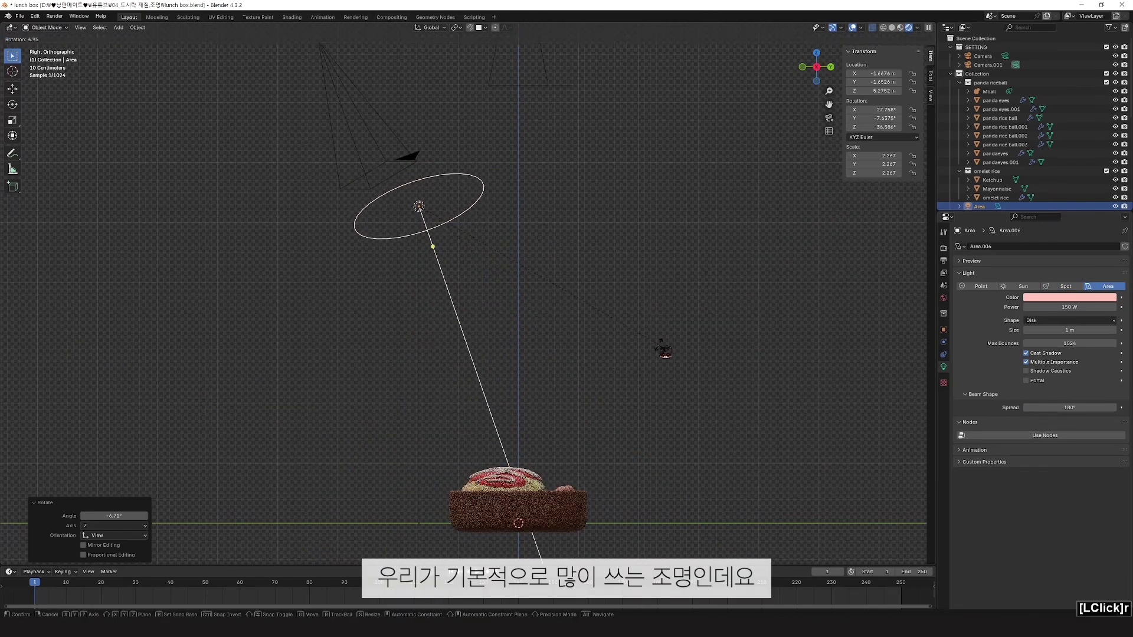
click(663, 351)
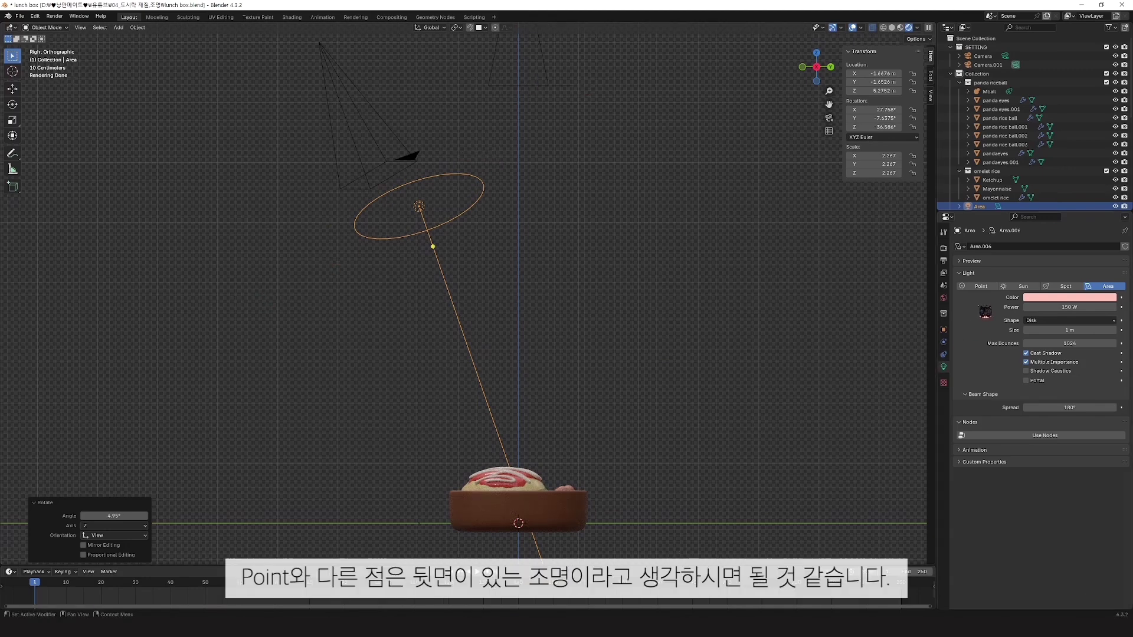
Step: Switch the light to Point and back to Area to compare the two types
click(981, 286)
click(1107, 287)
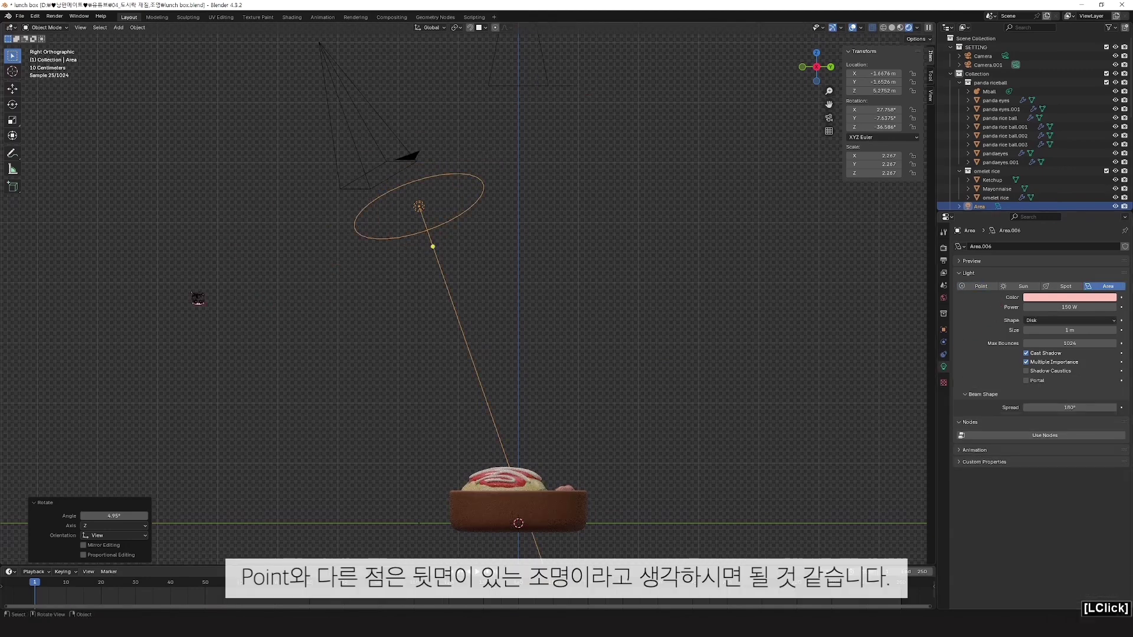
scroll(570, 374, down, 2)
scroll(573, 377, up, 5)
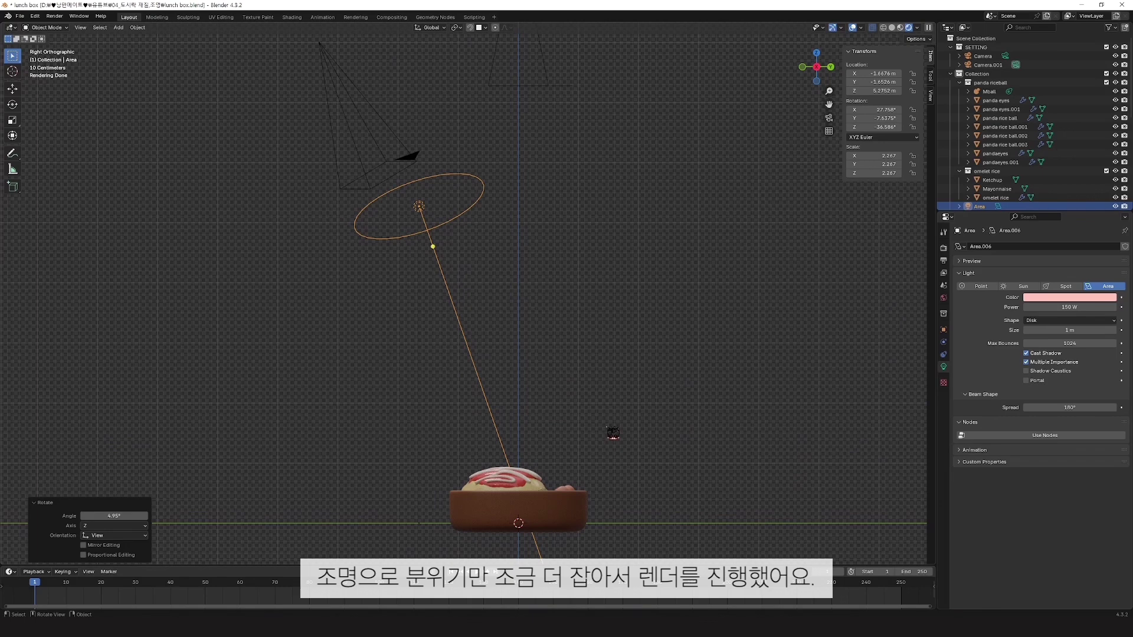
Step: Duplicate the area light in the front view, offset about 3.02 m in X and -2.73 m in Z, and rotate the copy about 60.9°
scroll(607, 427, down, 1)
middle_drag(607, 427, 650, 441)
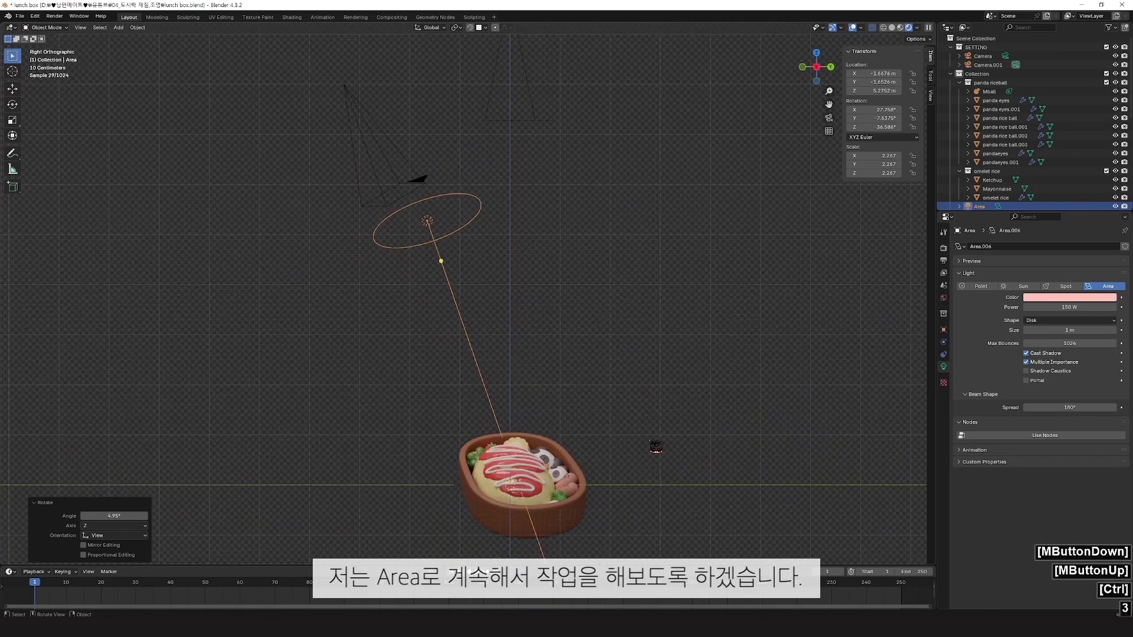
key(KP_3)
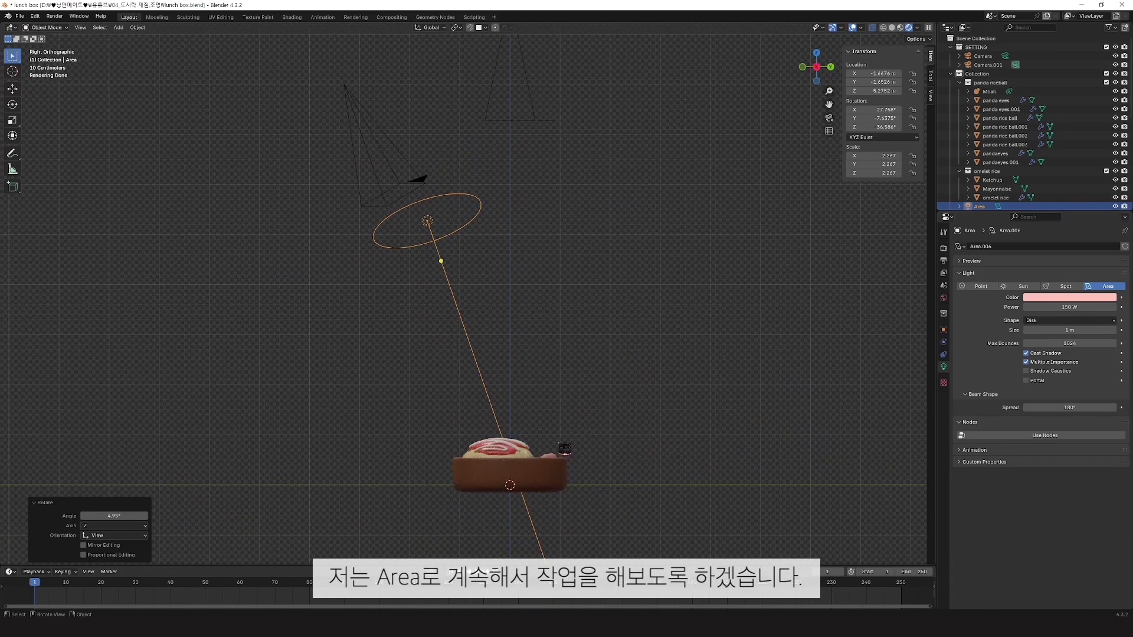
key(KP_1)
shift+middle_drag(636, 396, 641, 354)
click(433, 177)
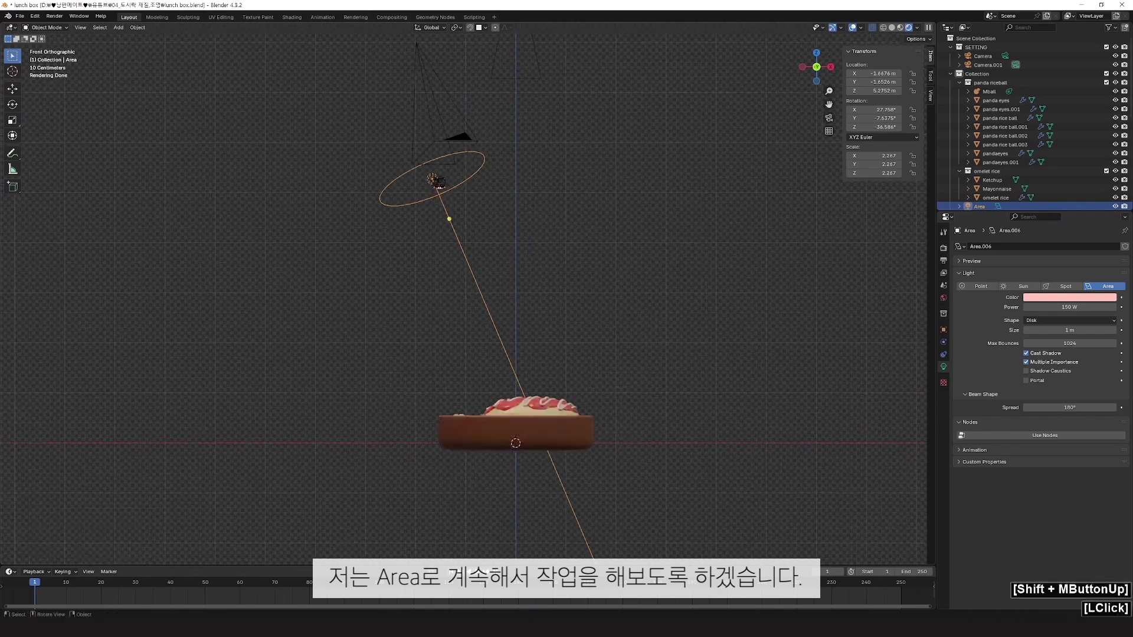
key(shift+d)
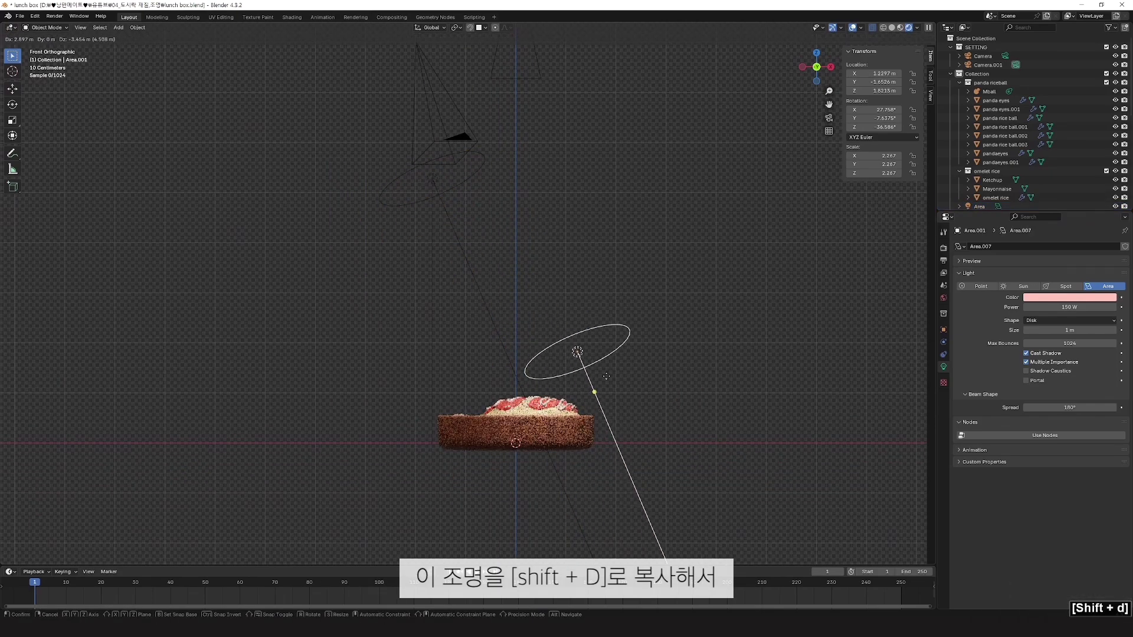
click(612, 339)
key(r)
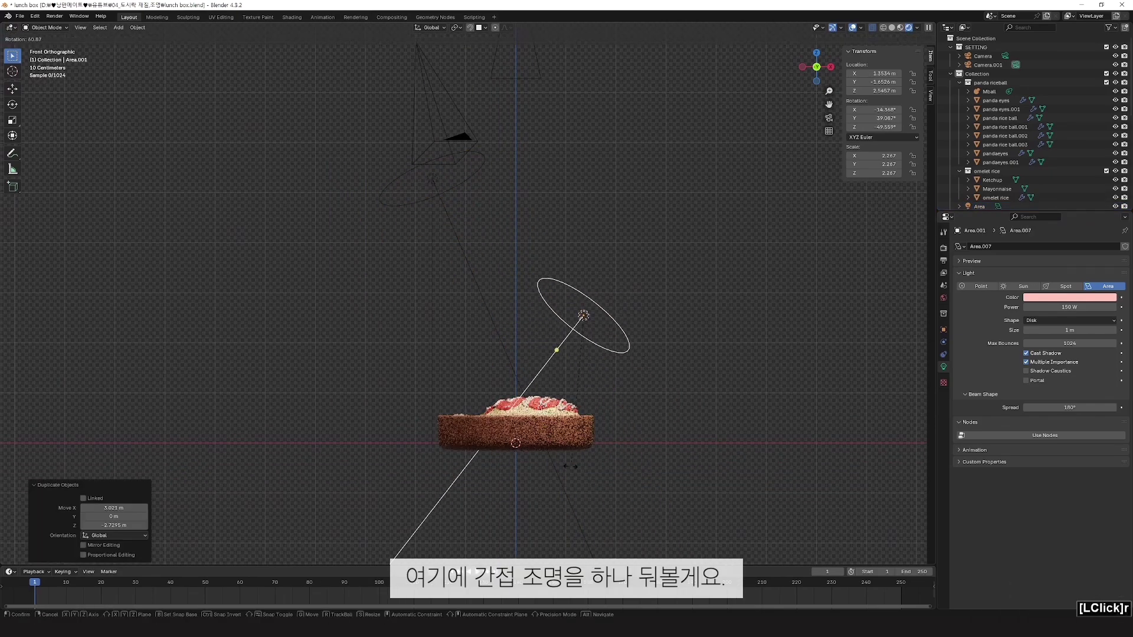
click(570, 466)
Step: Move the duplicated light away from the lunch box in the top view, about 1.47 m in X and 0.35 m in Y
key(KP_7)
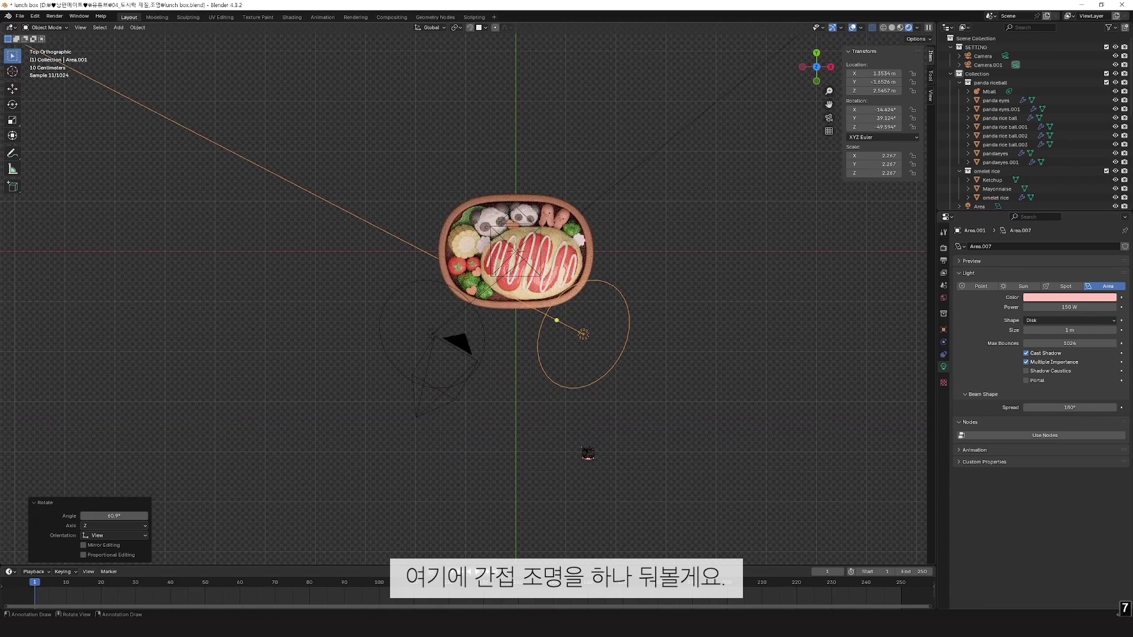
key(g)
click(662, 409)
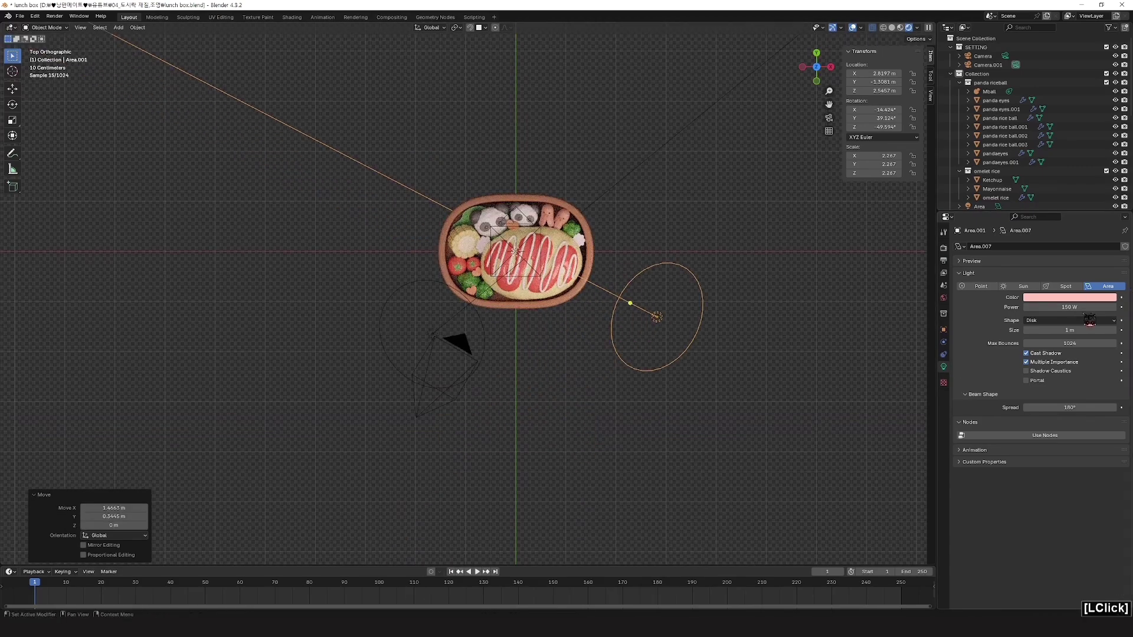
Step: Select the original main light above the lunch box and set its power to 200 W
middle_drag(428, 332, 425, 258)
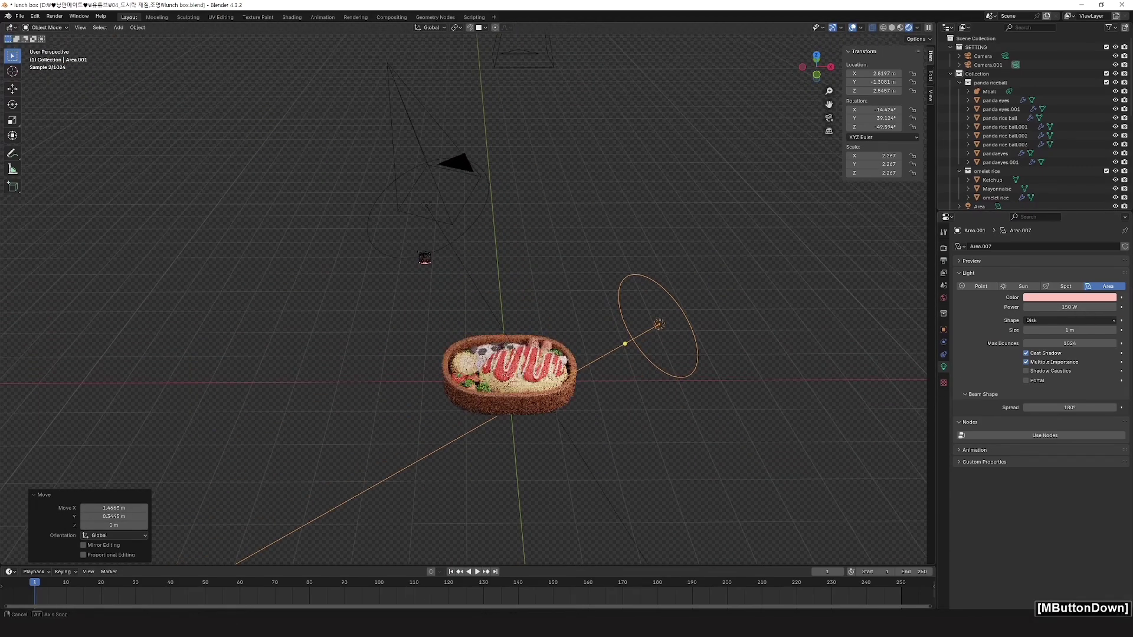
click(436, 227)
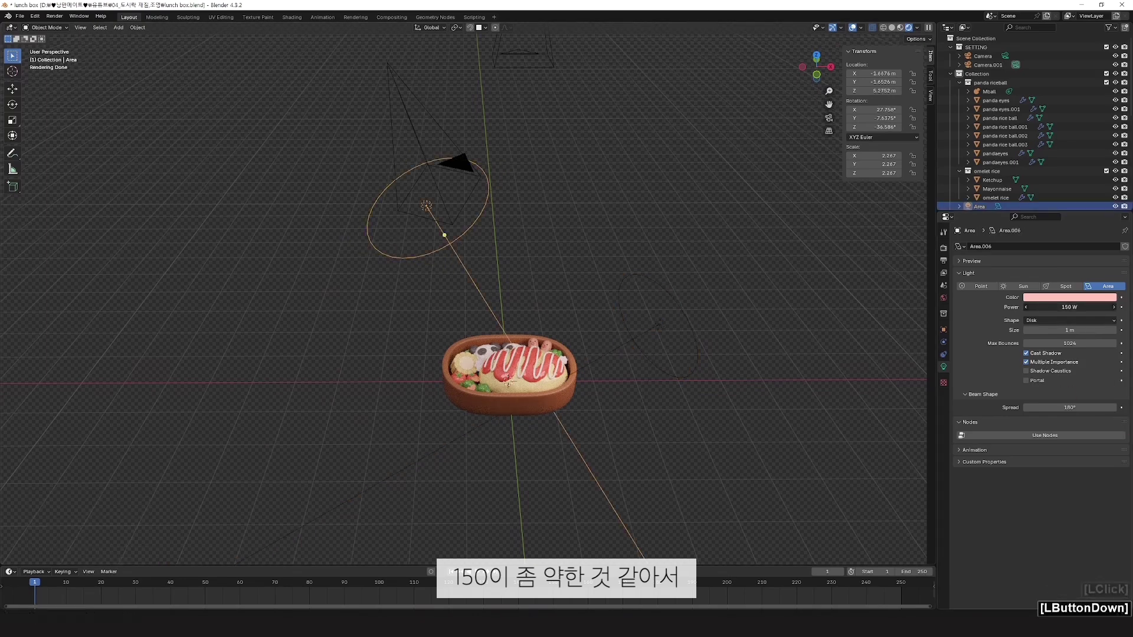
click(1083, 308)
text(200)
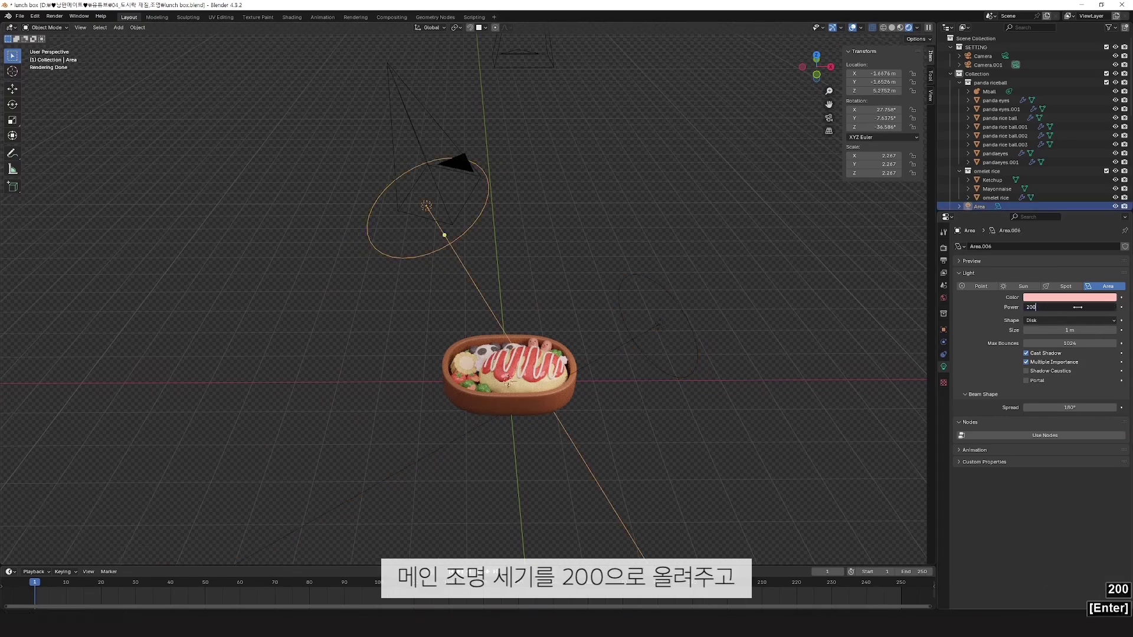
key(Return)
Step: Select the fill light beside the lunch box and set the still-active main light's power to 80 W
click(639, 287)
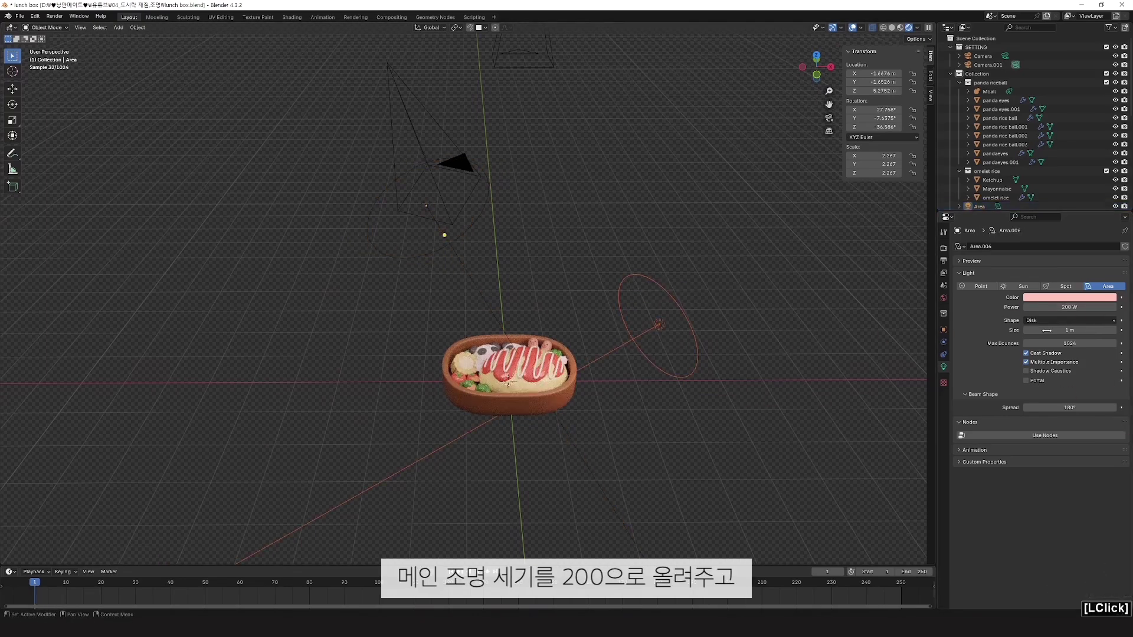
click(1082, 308)
text(80)
key(Return)
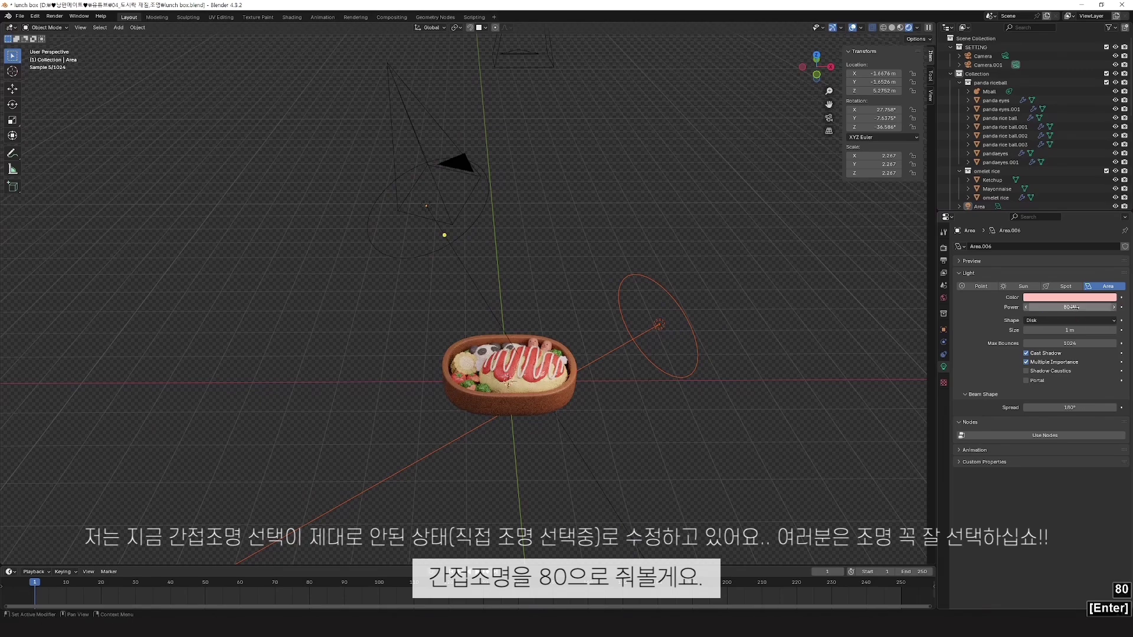
Step: Tint the active light orange, around #FF9068, and lighten it to a pale peach while checking the camera view
middle_drag(702, 436, 717, 413)
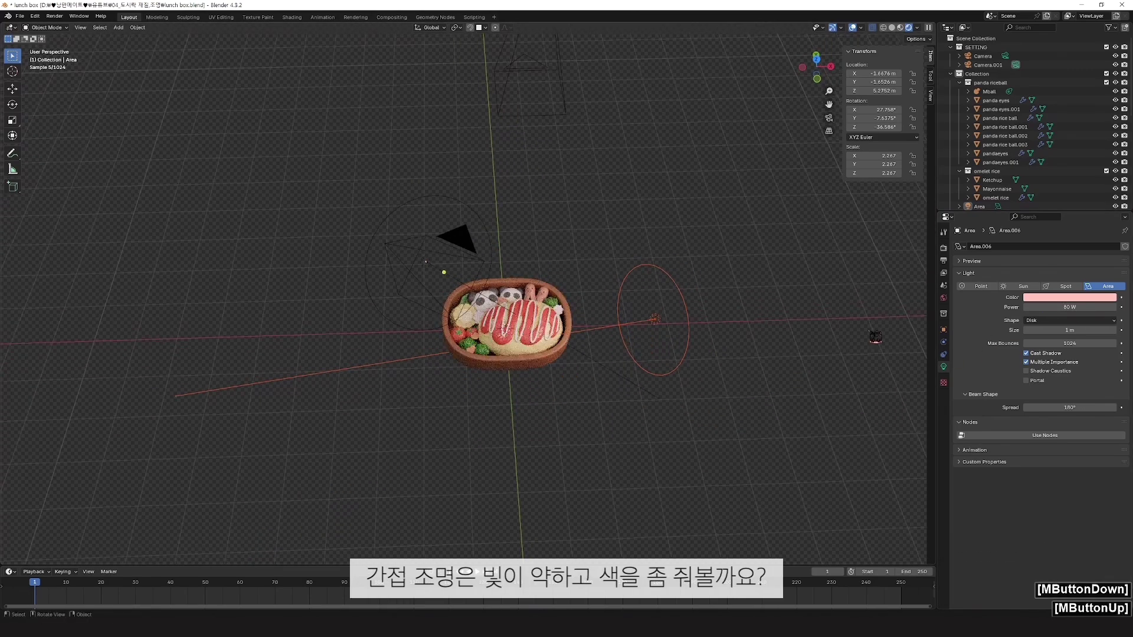
click(1059, 298)
click(1060, 224)
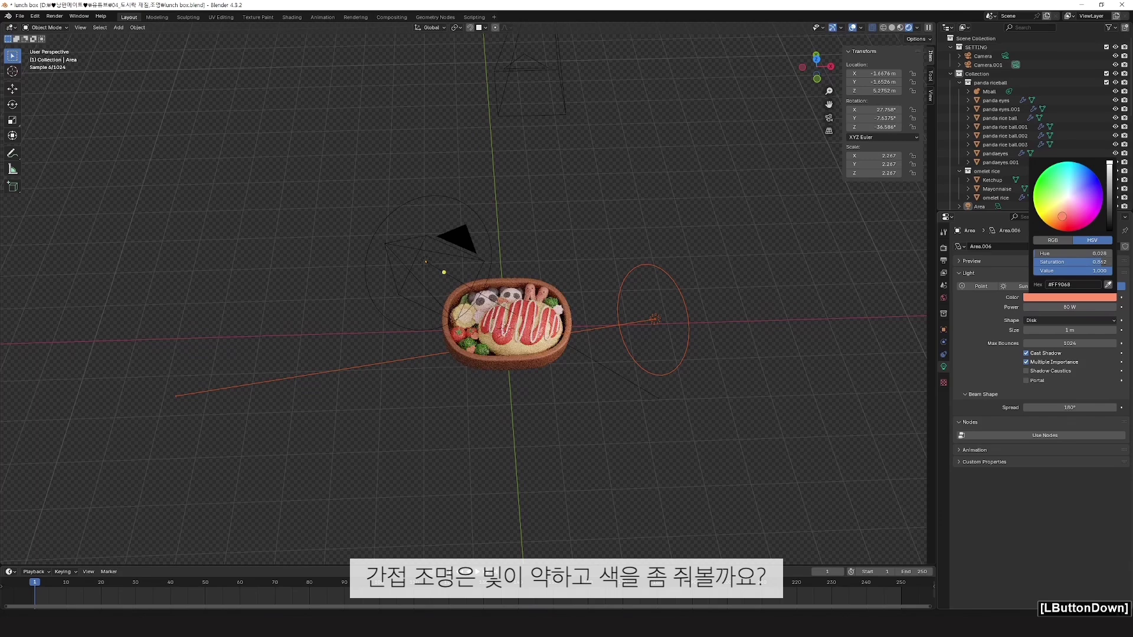
key(KP_0)
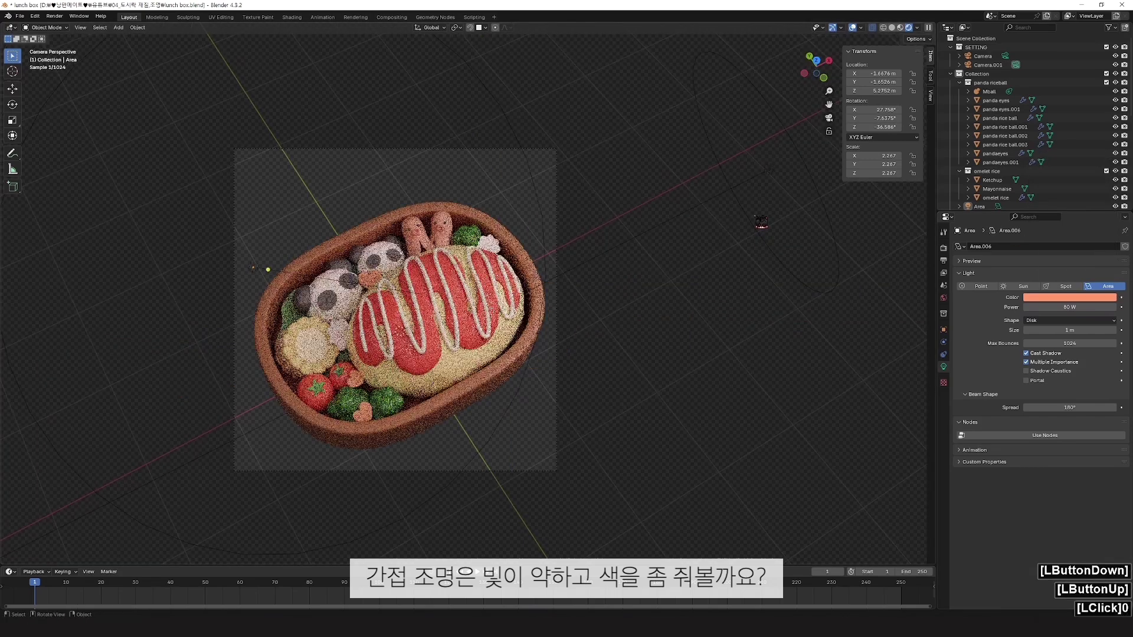
click(1099, 299)
click(1062, 211)
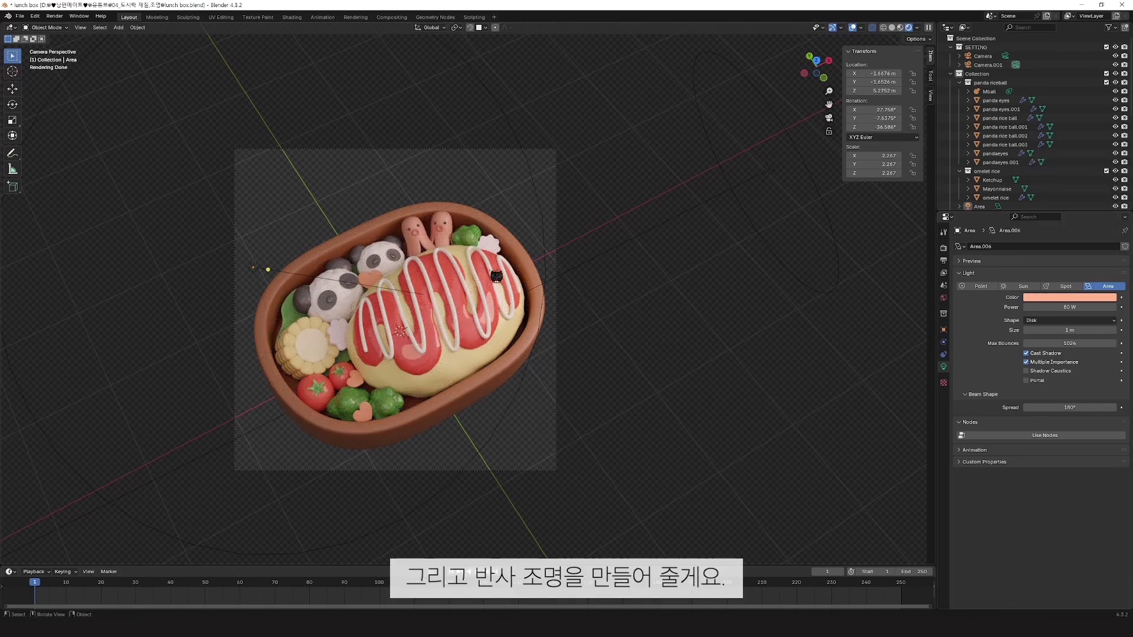
Step: Duplicate the main light in the right view and place the copy behind the lunch box at about Y 3.96 m, Z 0.90 m
key(KP_3)
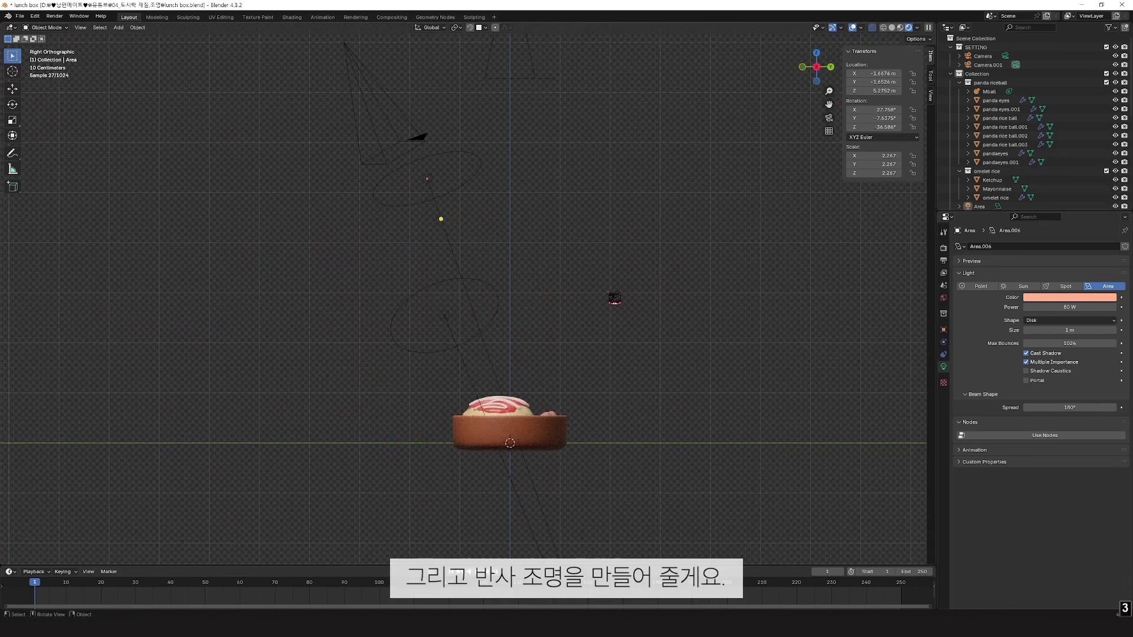
click(473, 174)
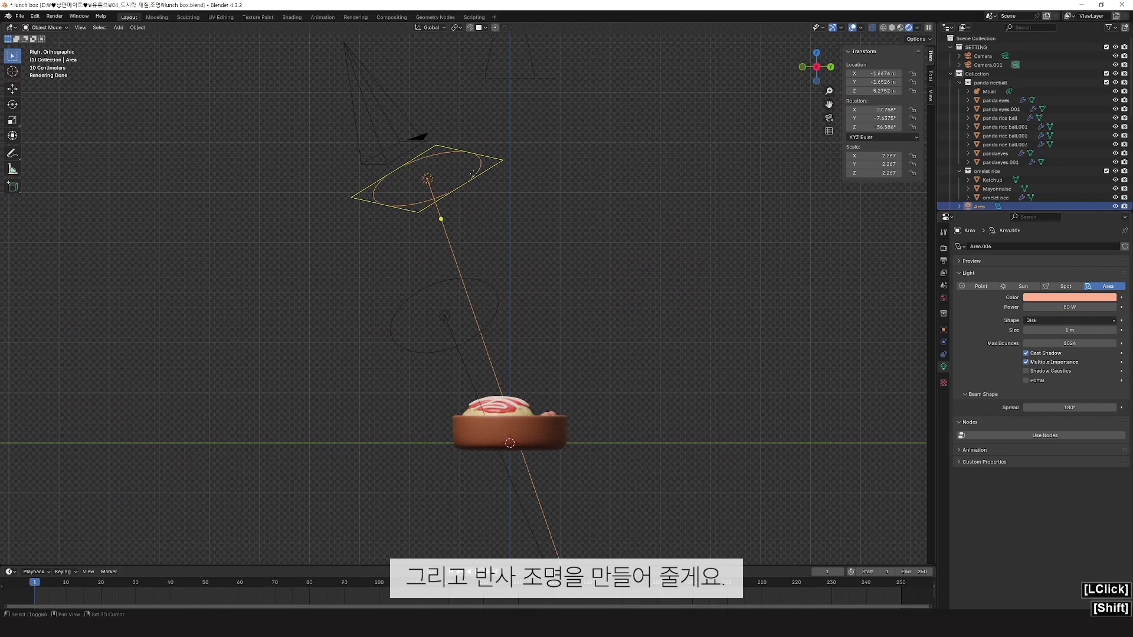
key(shift+d)
click(754, 393)
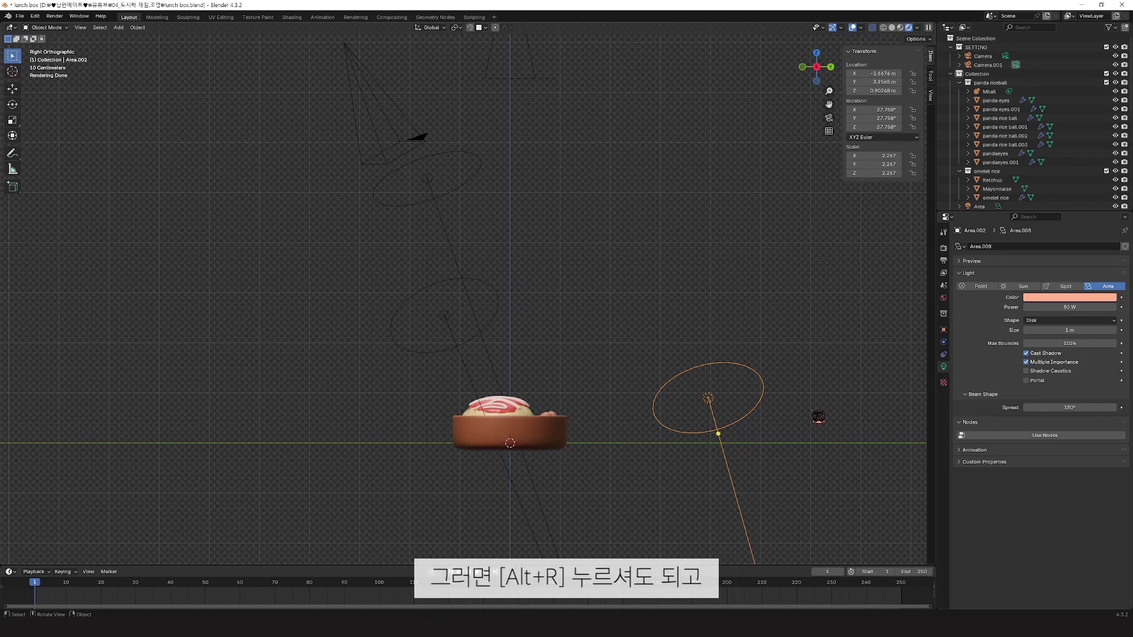
Step: Reset the copied light's X, Y and Z rotation to 0°
key(alt+r)
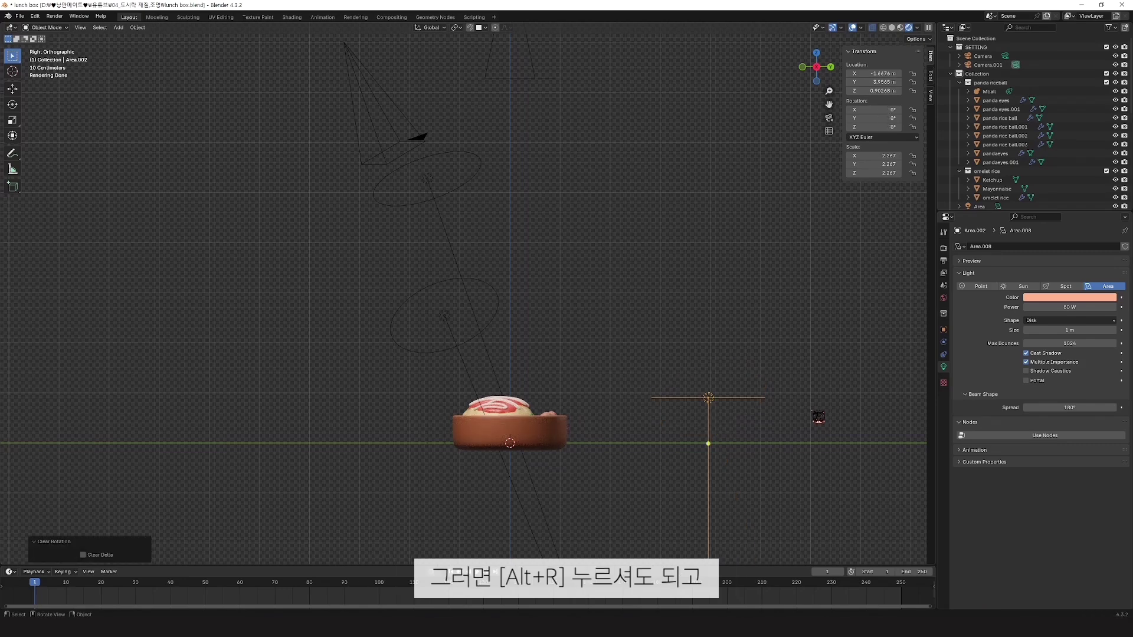
key(ctrl+z)
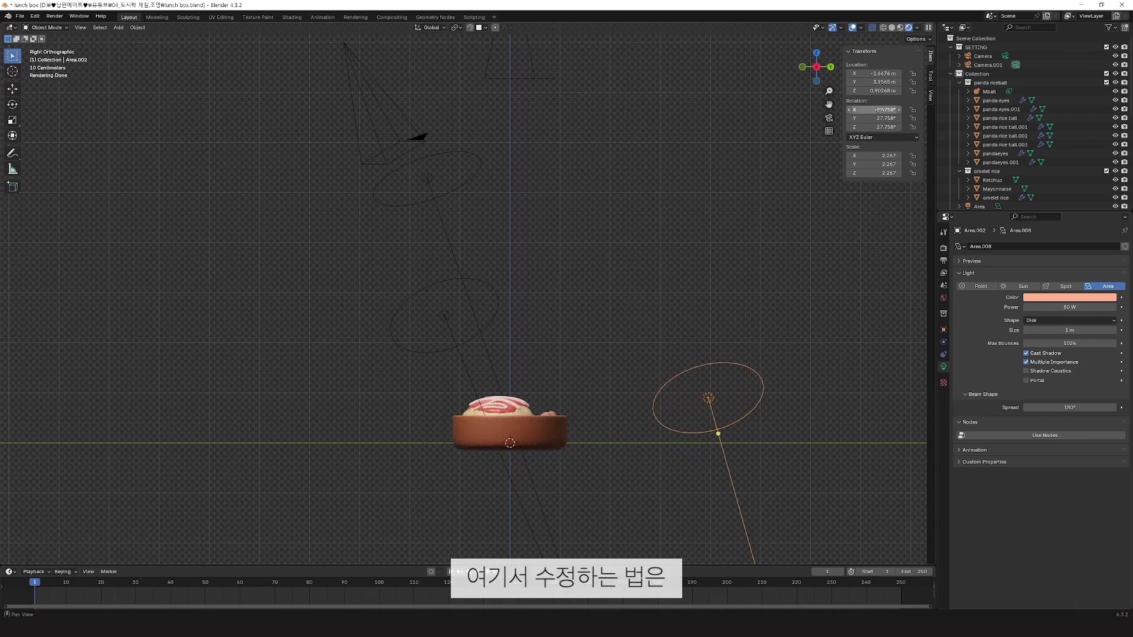
mouse_move(874, 110)
mouse_down()
mouse_move(874, 127)
mouse_move(887, 117)
mouse_up()
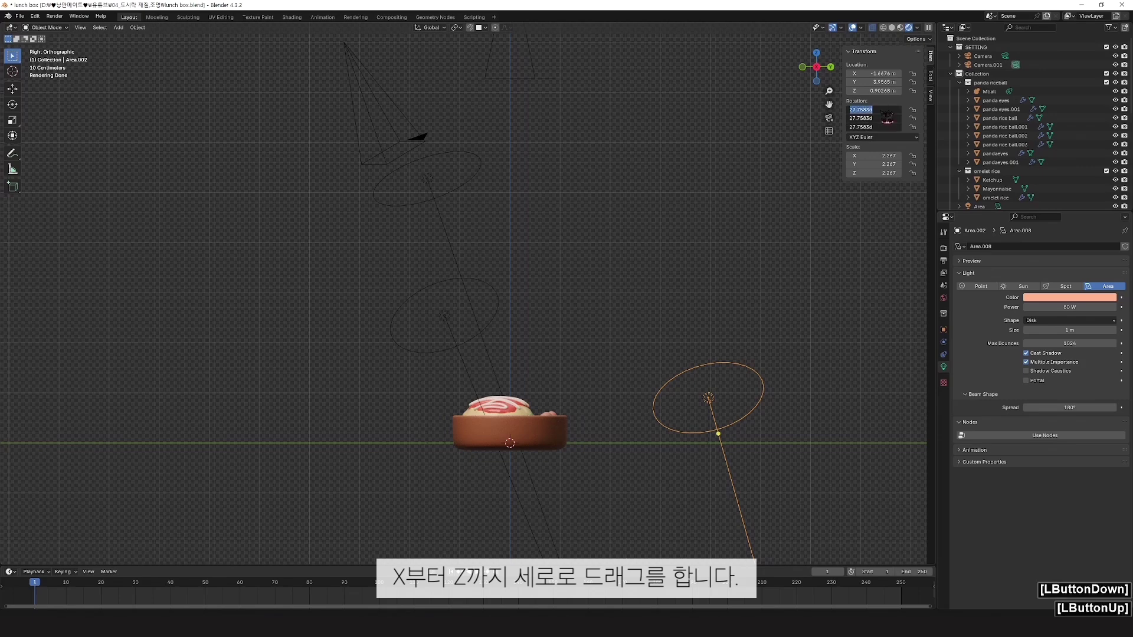
text(0)
key(Return)
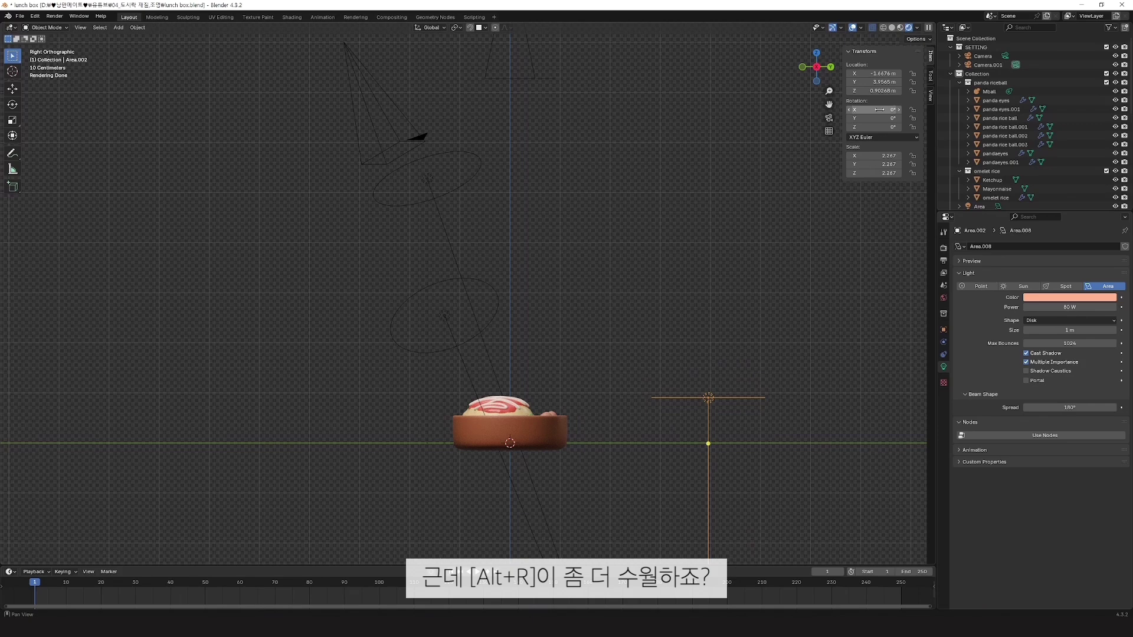
Step: Rotate the copied light about 78.5° to face the lunch box and raise it about 0.26 m
key(r)
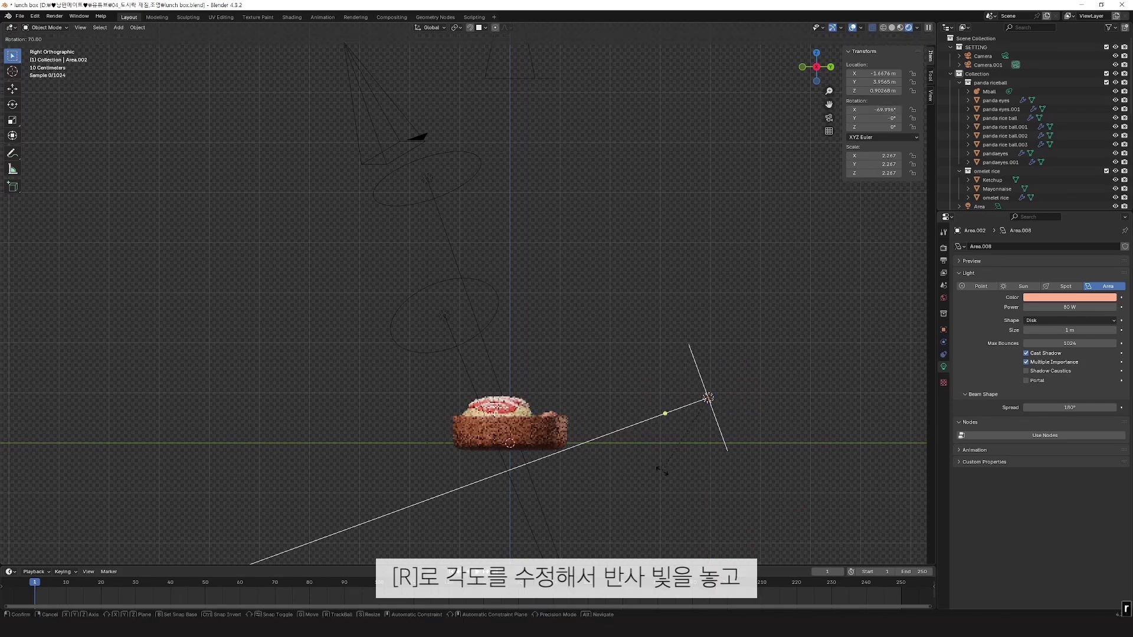
click(658, 471)
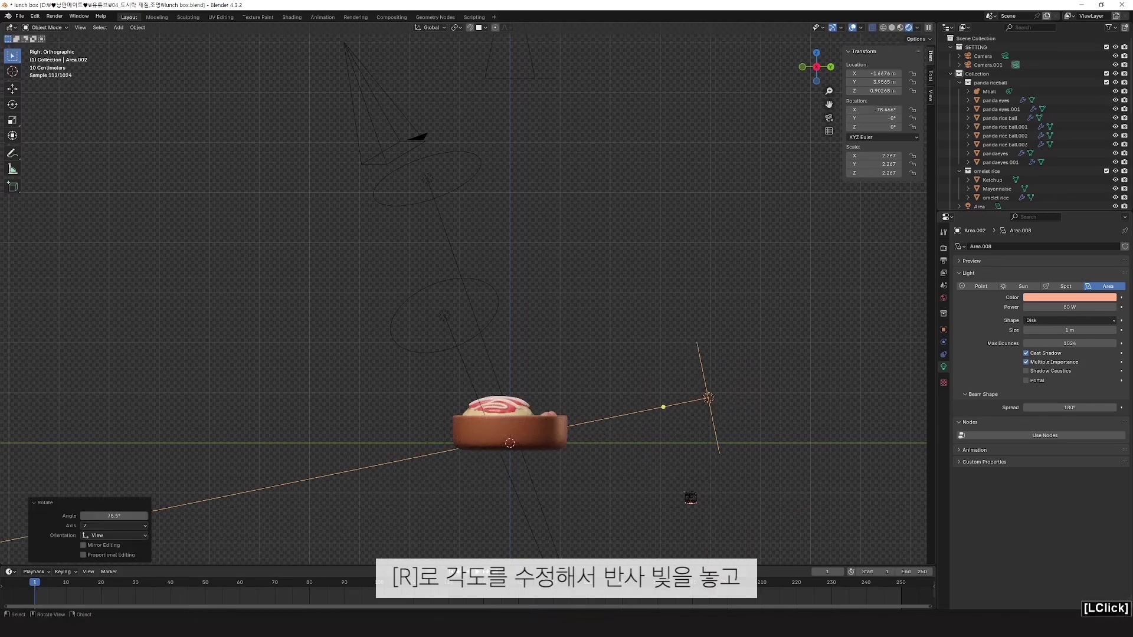
key(g)
click(688, 485)
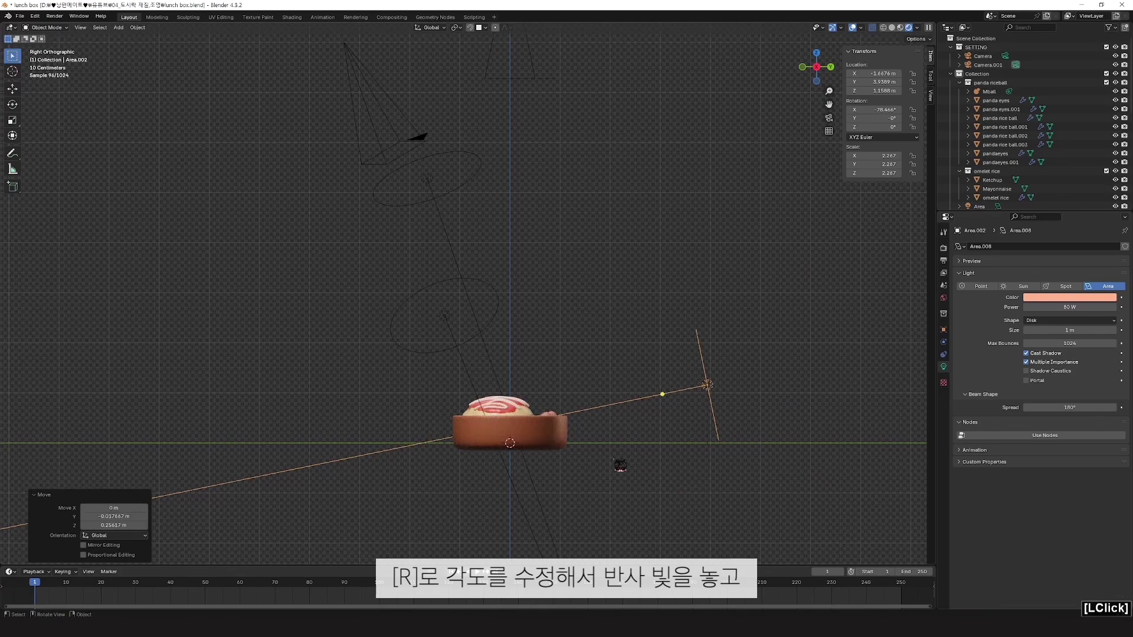
Step: In the camera view, move the rear light about 1.74 m along the X axis
key(KP_0)
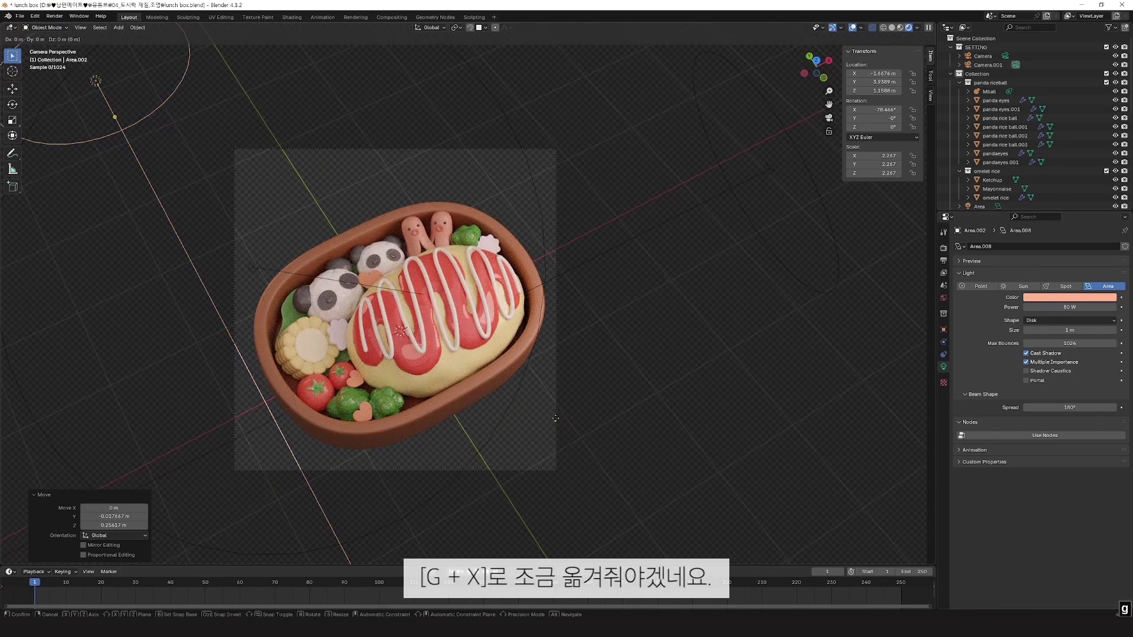
key(g)
key(x)
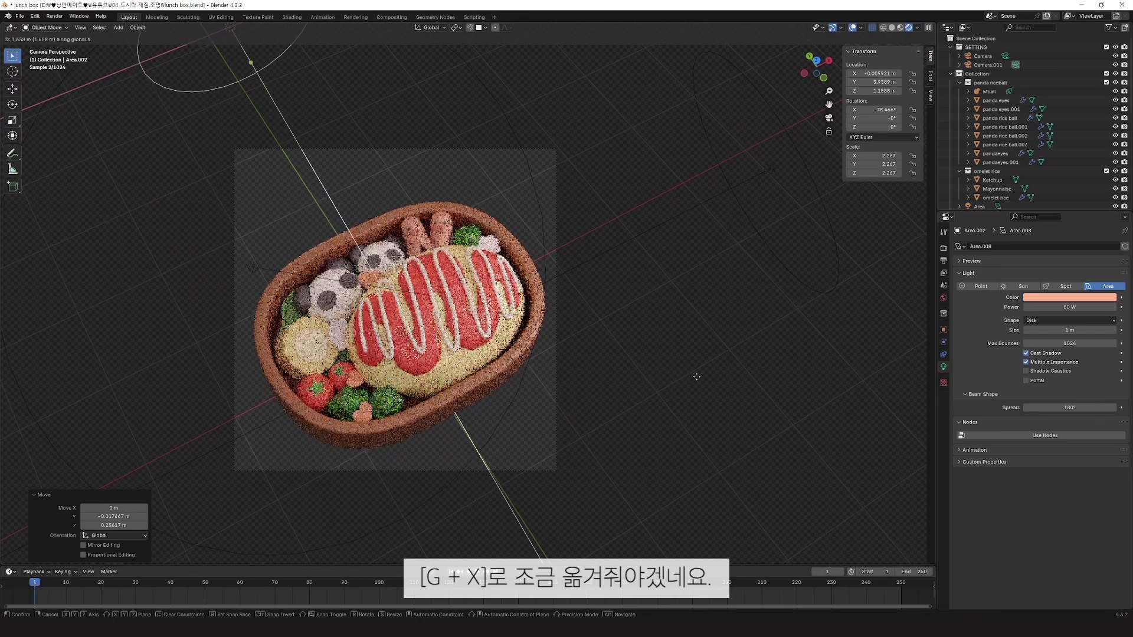
click(711, 386)
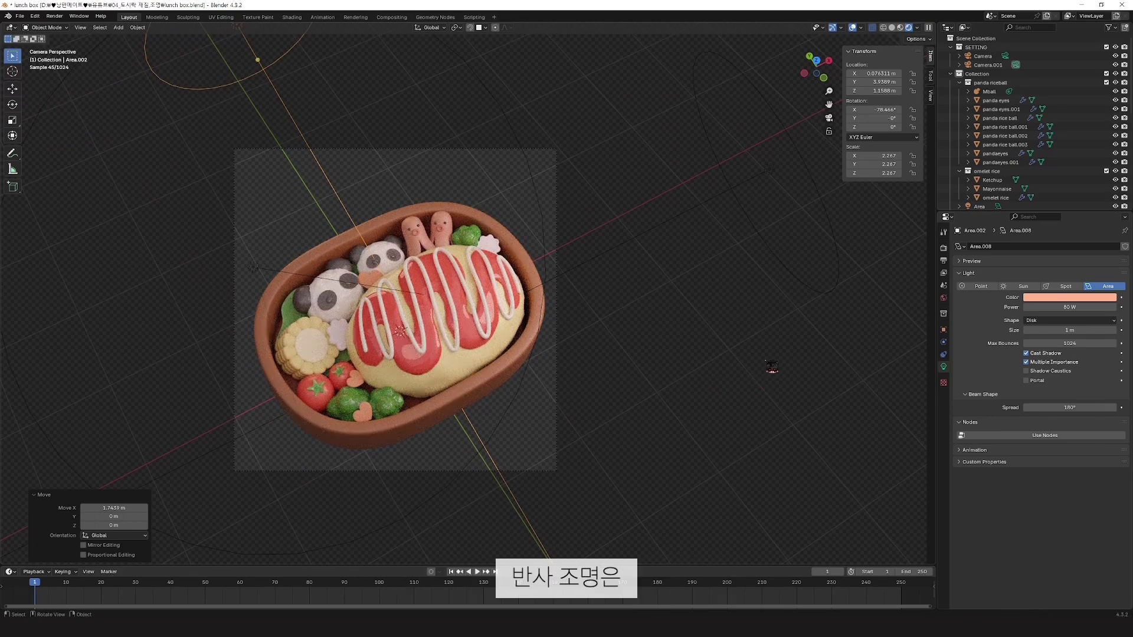
Step: Set the rear light's power to 50 W
click(1086, 308)
text(50)
key(Return)
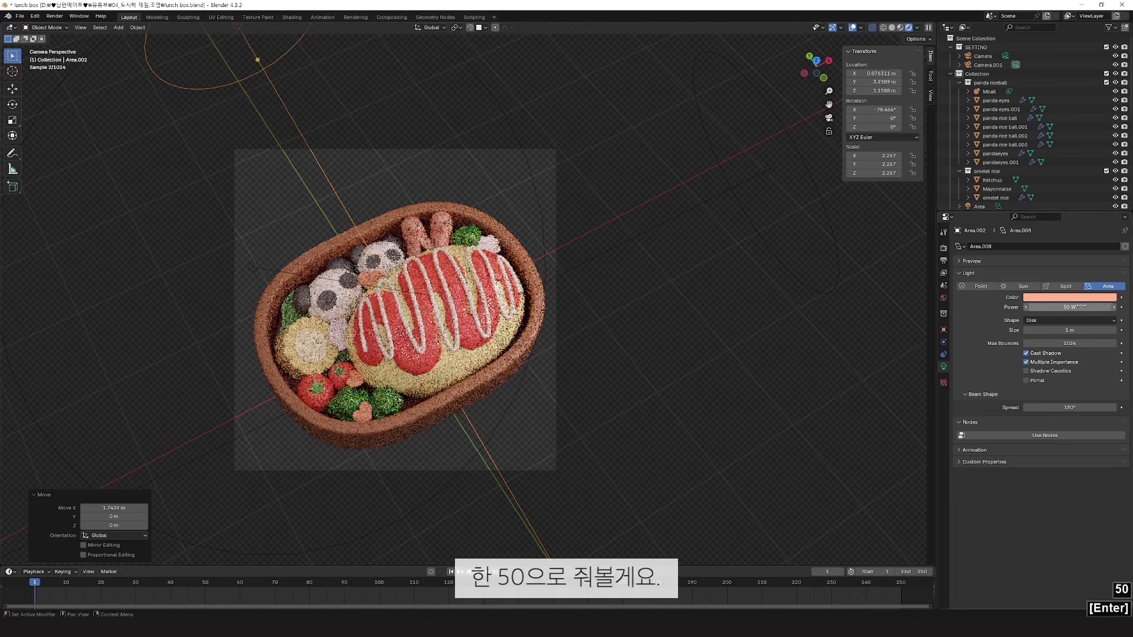
click(1081, 306)
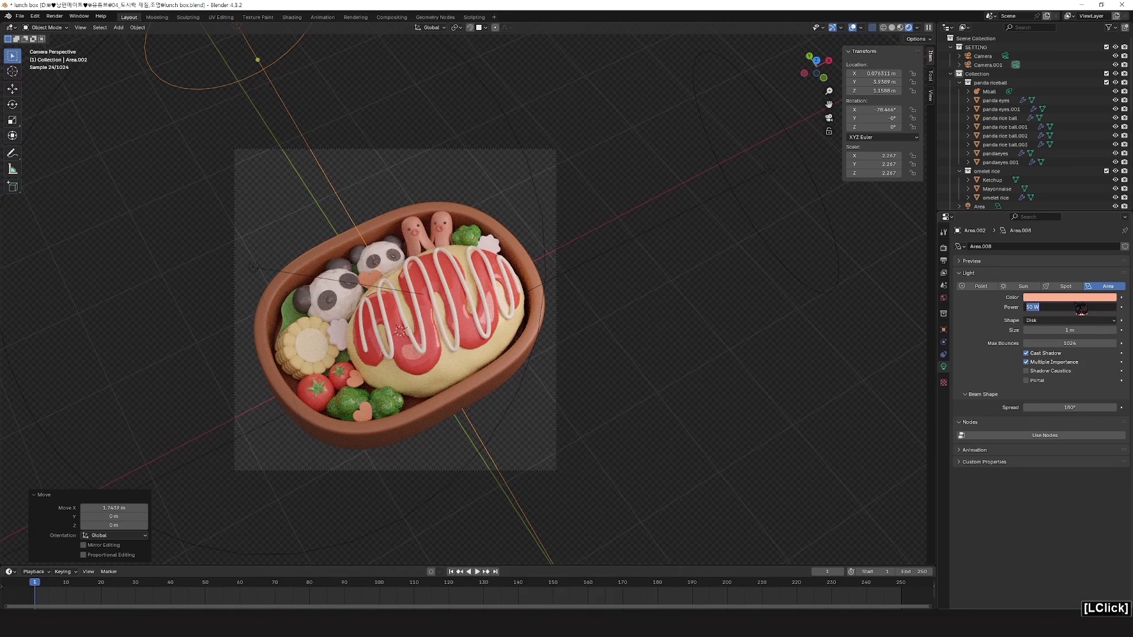
Step: Change the rear light's color to a pale complementary blue, about #A5C8FF
click(1088, 300)
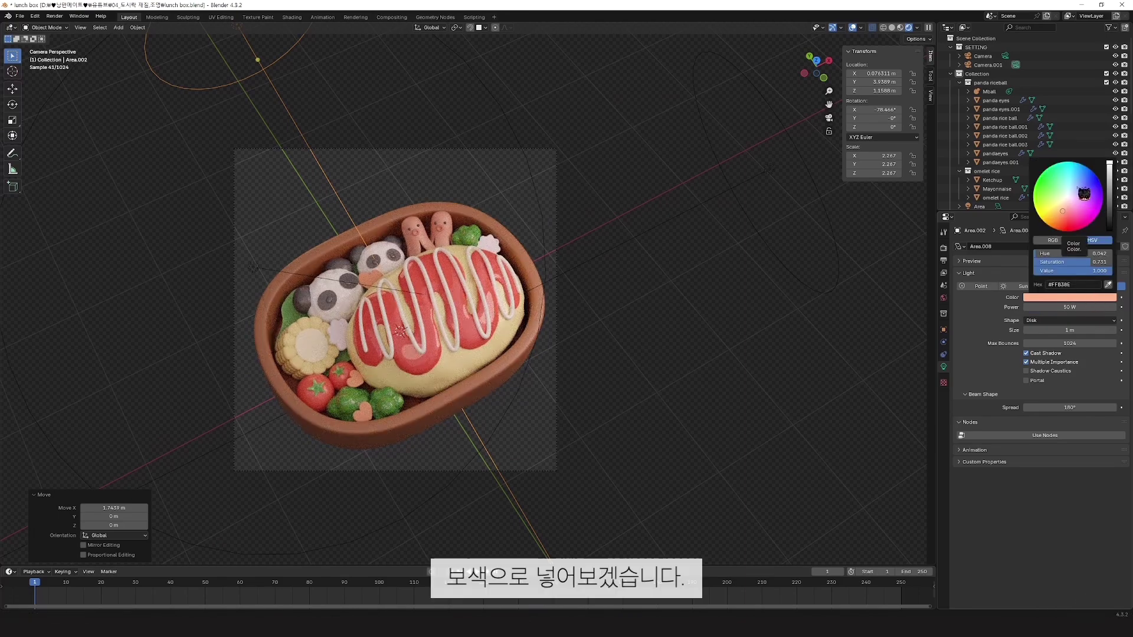
click(1074, 187)
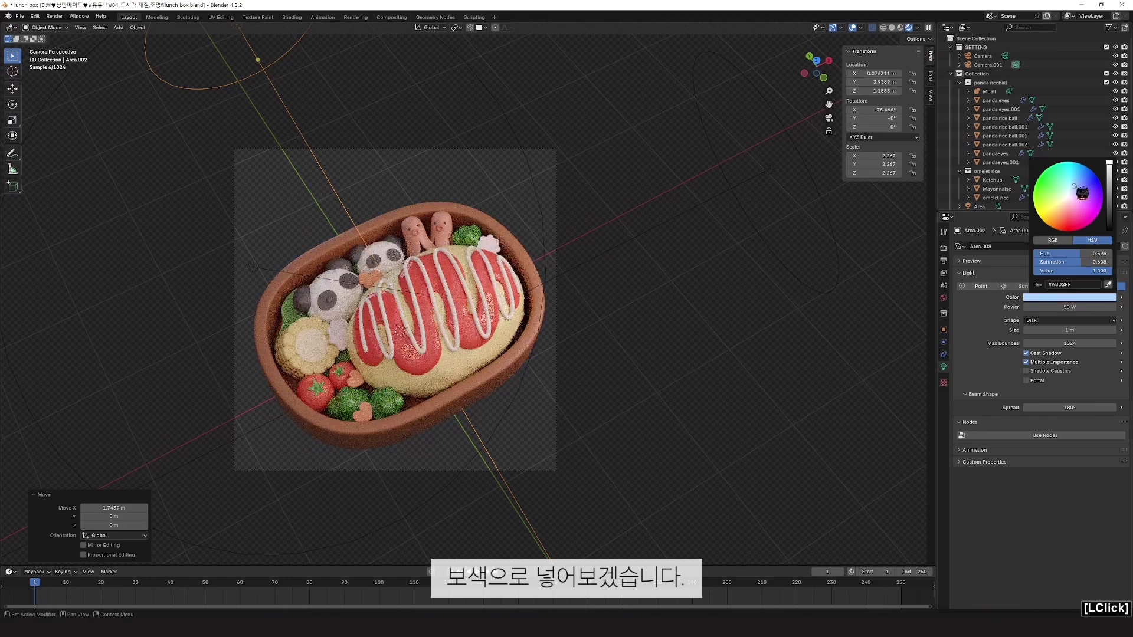
click(1075, 187)
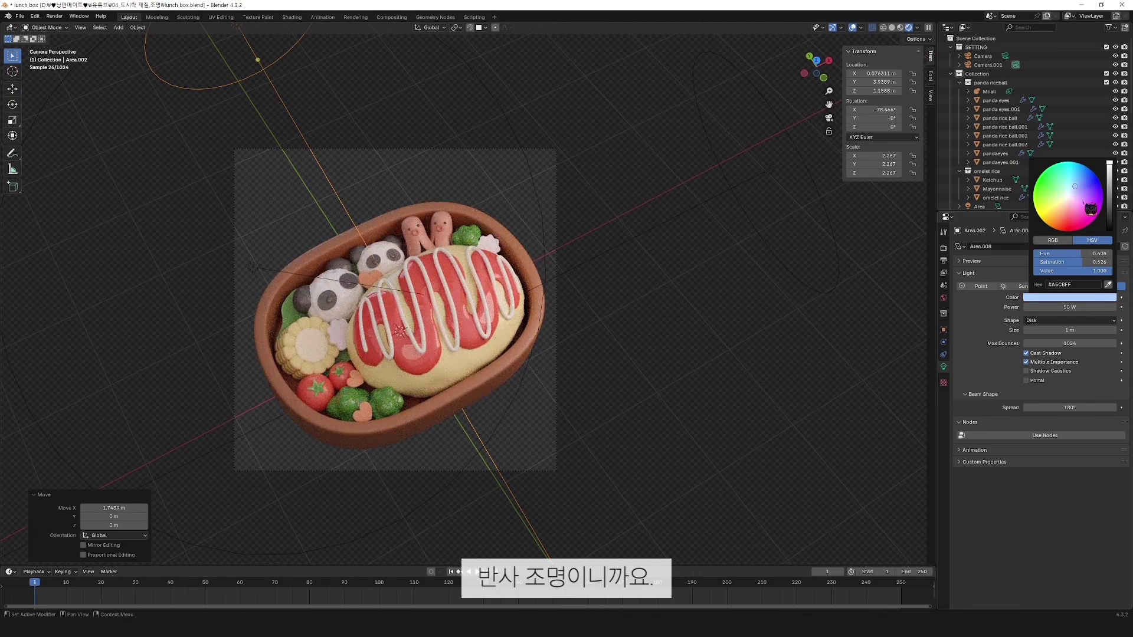
click(761, 425)
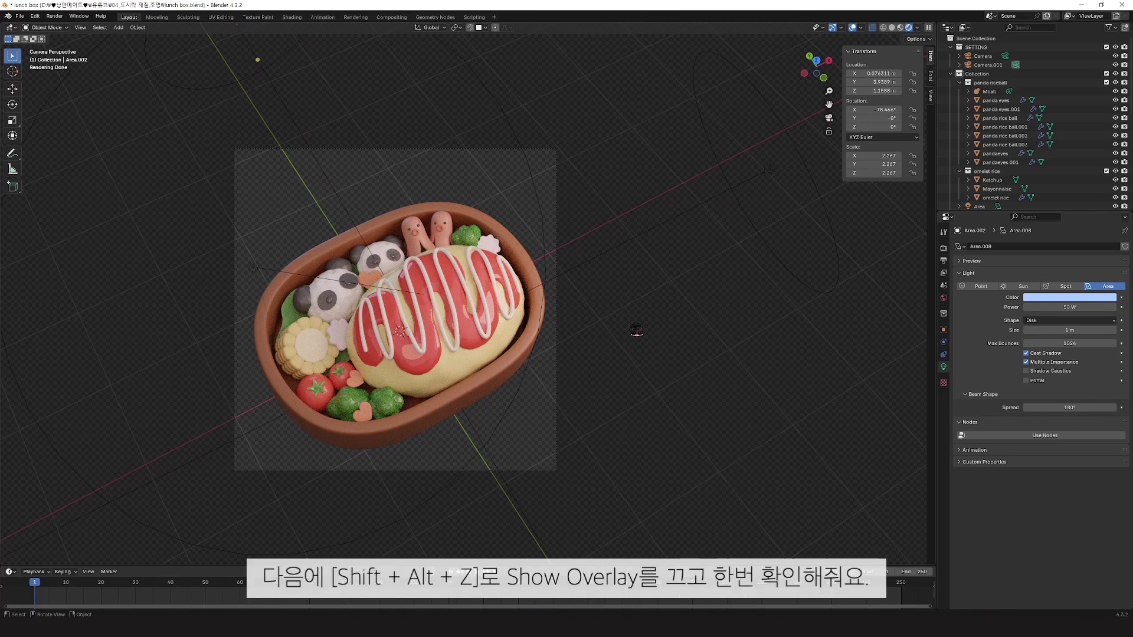
Step: Hide the viewport overlays and examine the lit lunch box up close in the camera view
scroll(611, 369, up, 1)
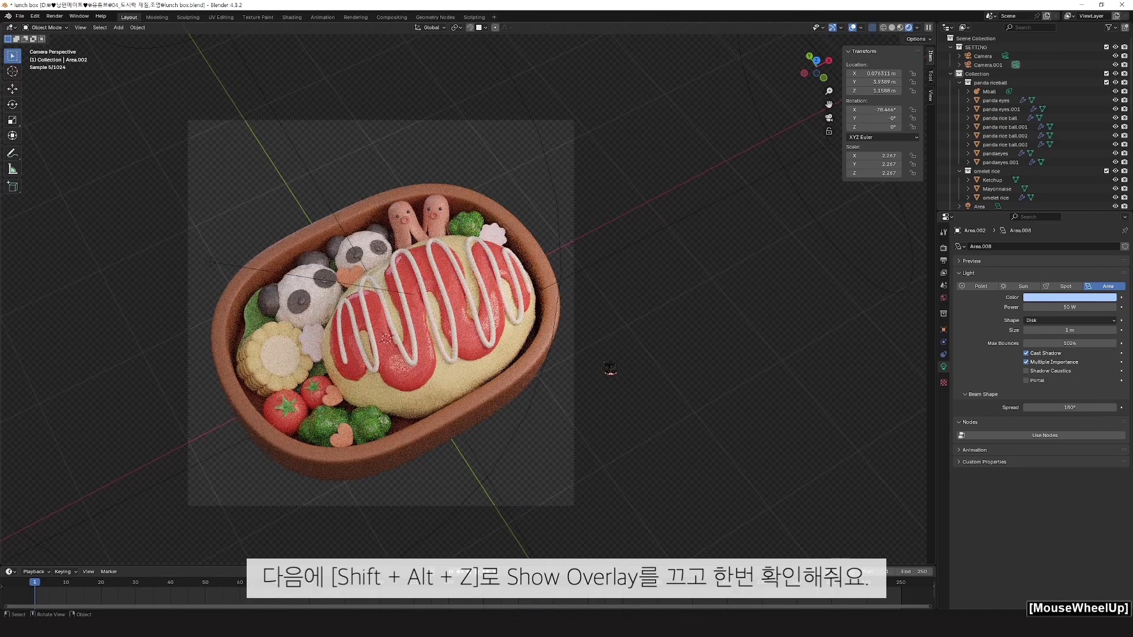
key(shift+alt+z)
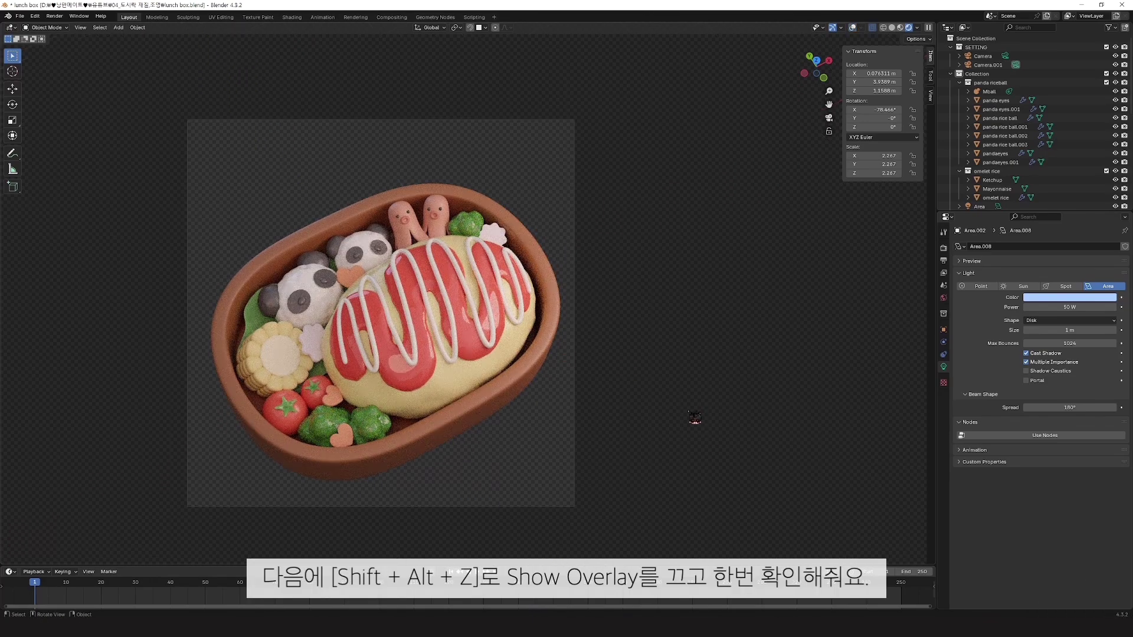
scroll(556, 422, up, 1)
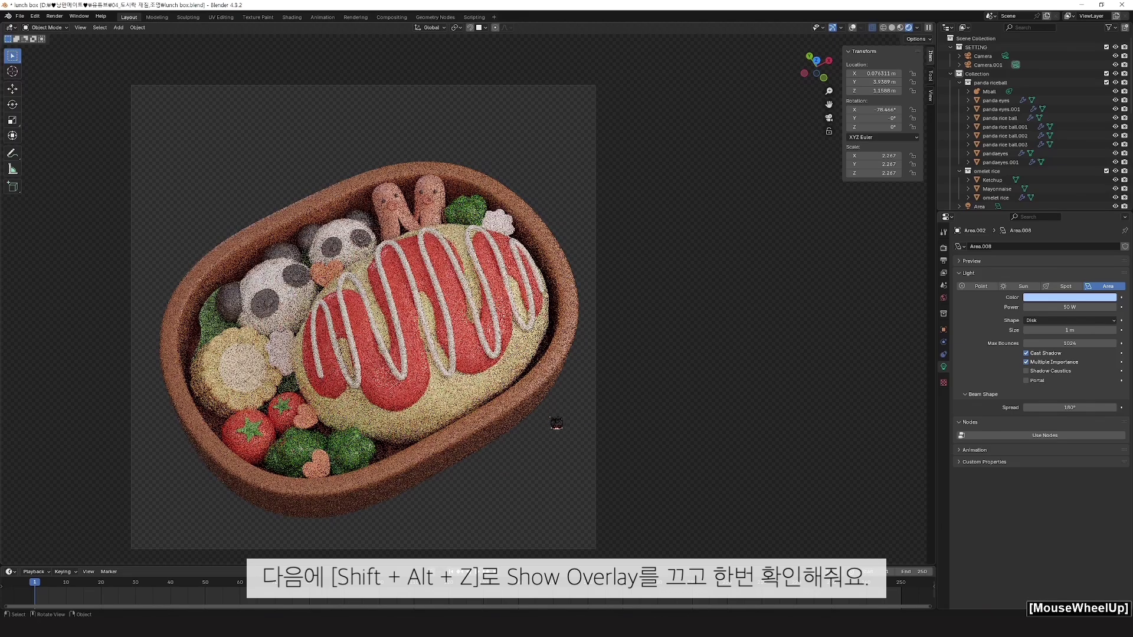
shift+middle_drag(557, 422, 626, 443)
scroll(587, 417, up, 1)
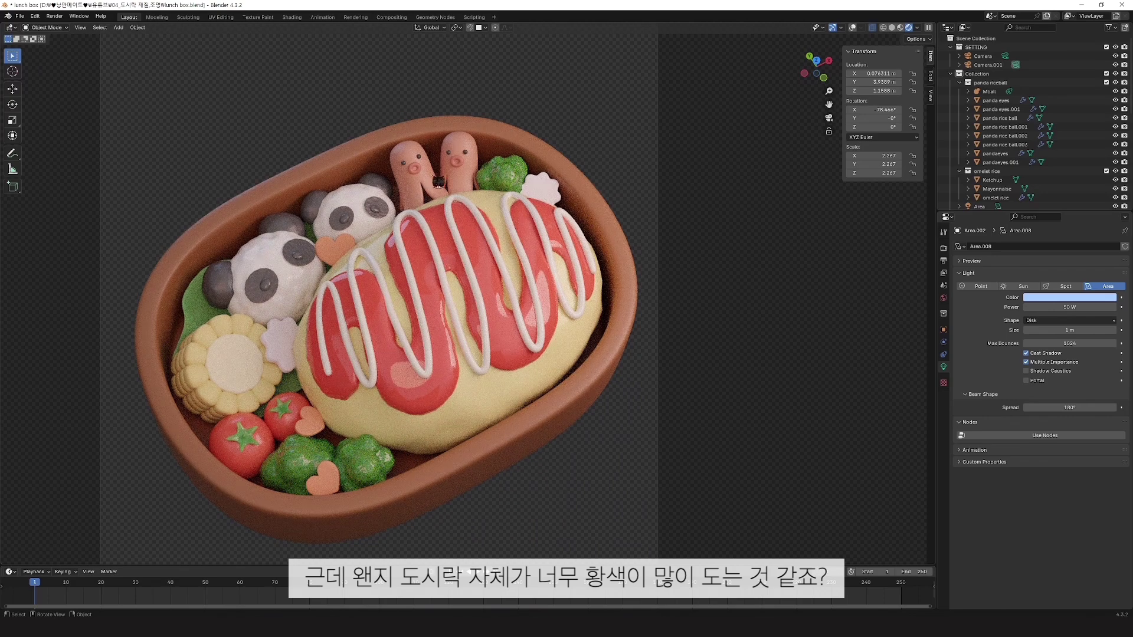
Step: In the Shading workspace, show the rendered camera view without overlays and select the lunch box body to display its material
click(291, 17)
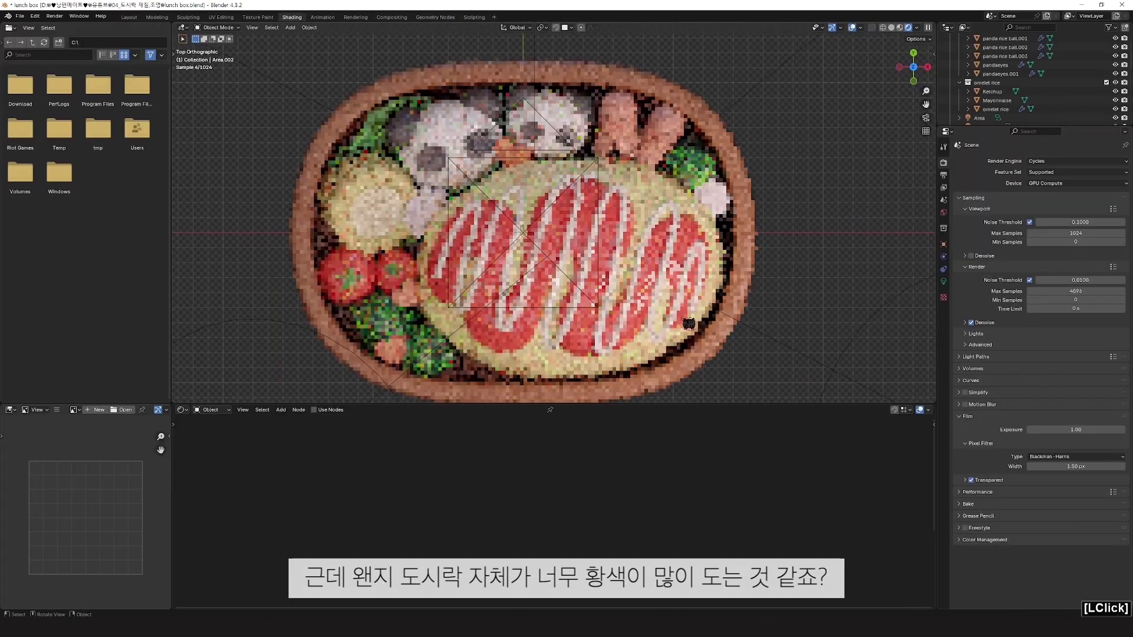
key(KP_0)
scroll(696, 307, up, 7)
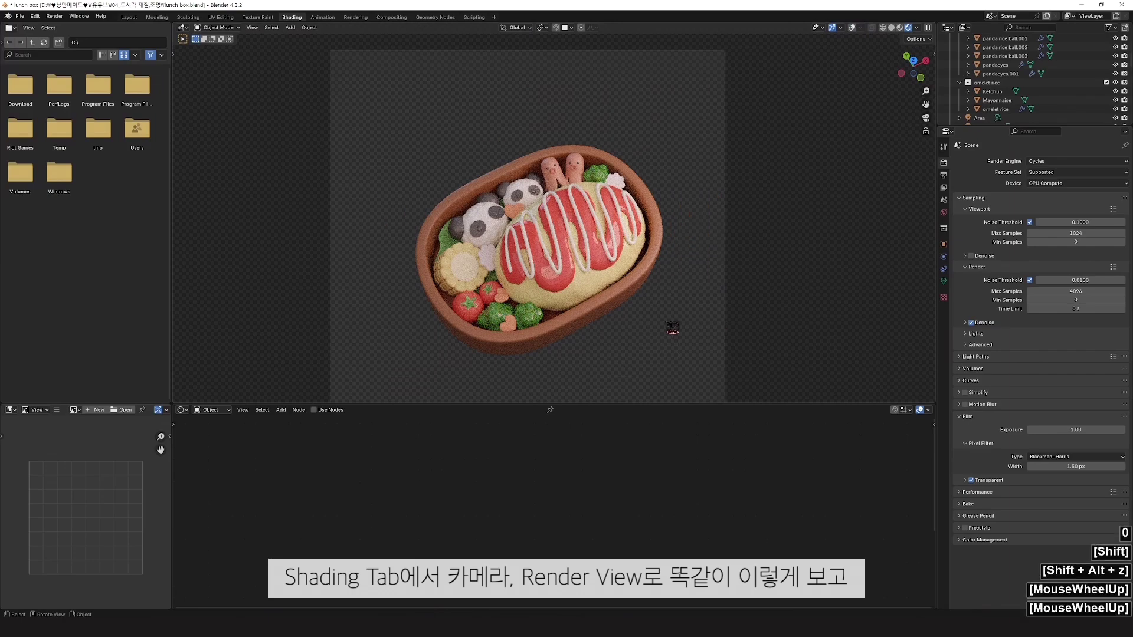
shift+middle_drag(664, 304, 661, 281)
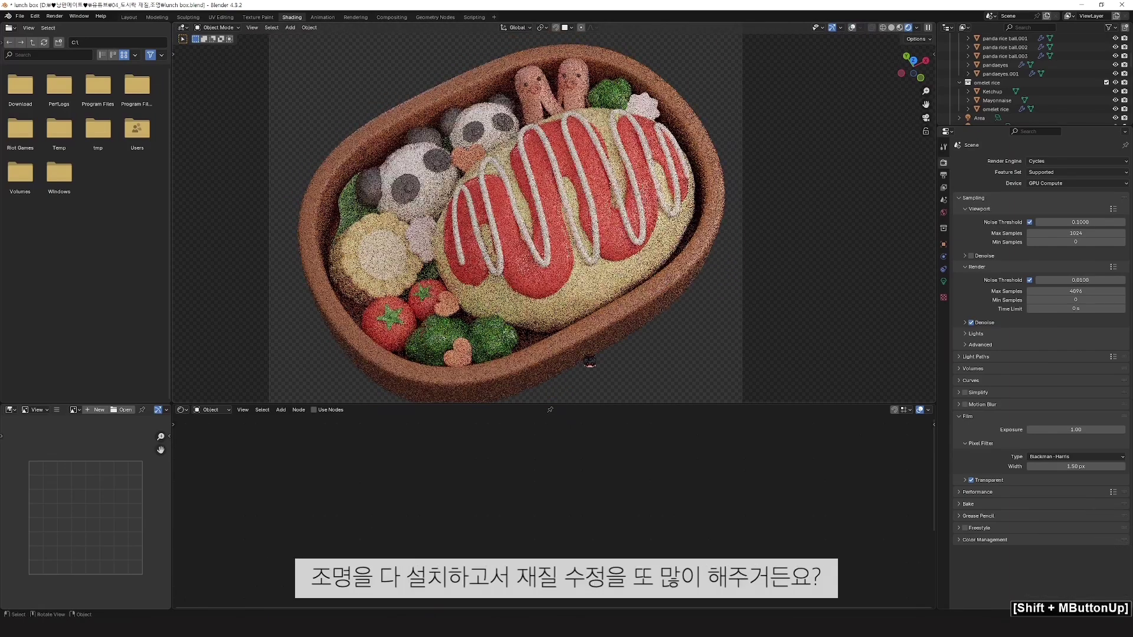
click(589, 357)
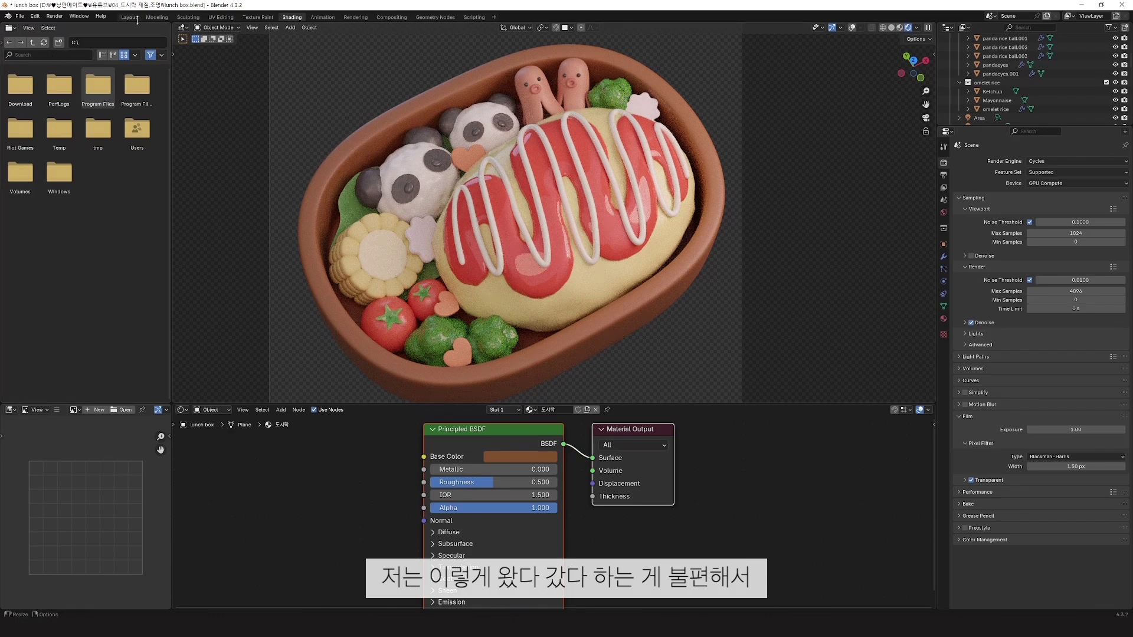
Step: Return to the Layout workspace, enlarge the timeline area and turn it into a Shader Editor with the lunch box material nodes in view
click(132, 18)
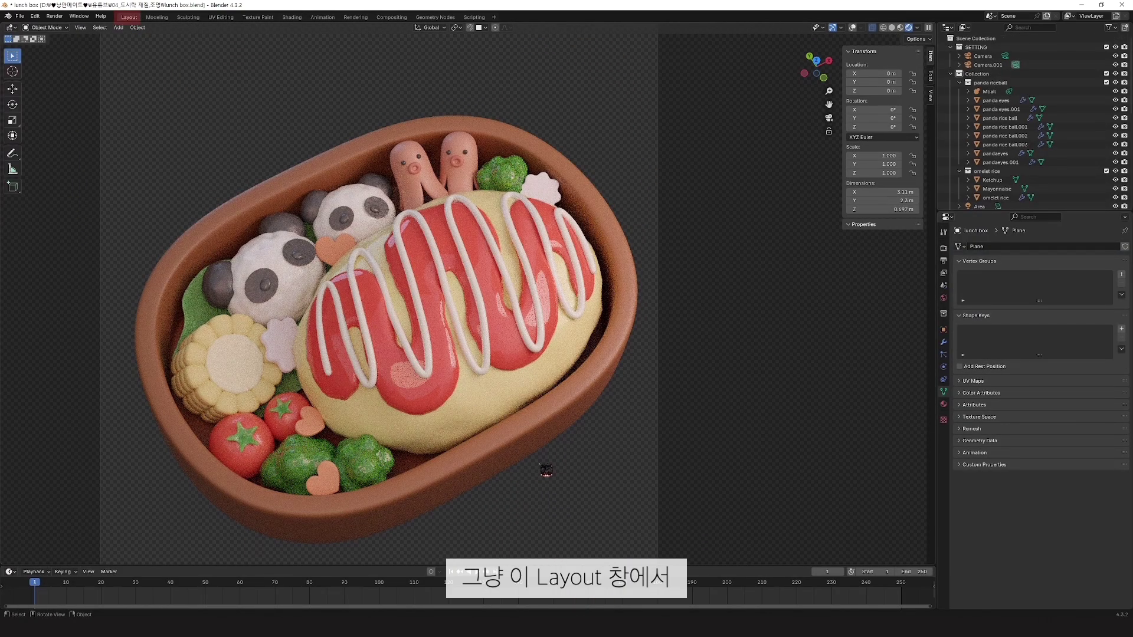
shift+middle_drag(535, 469, 554, 484)
drag(543, 566, 543, 491)
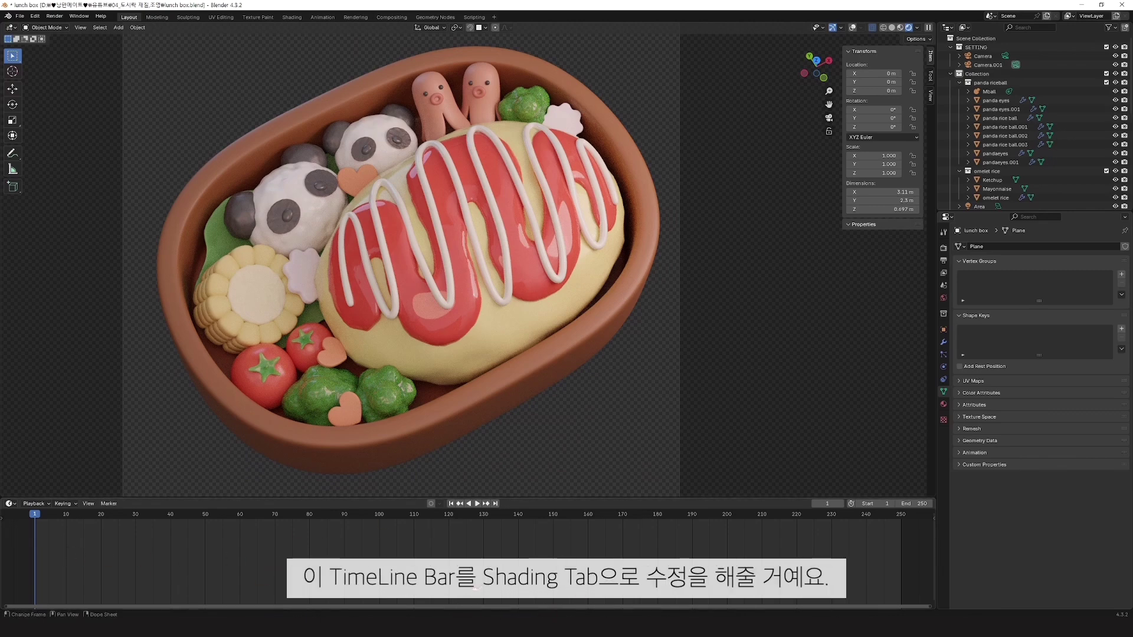
click(10, 504)
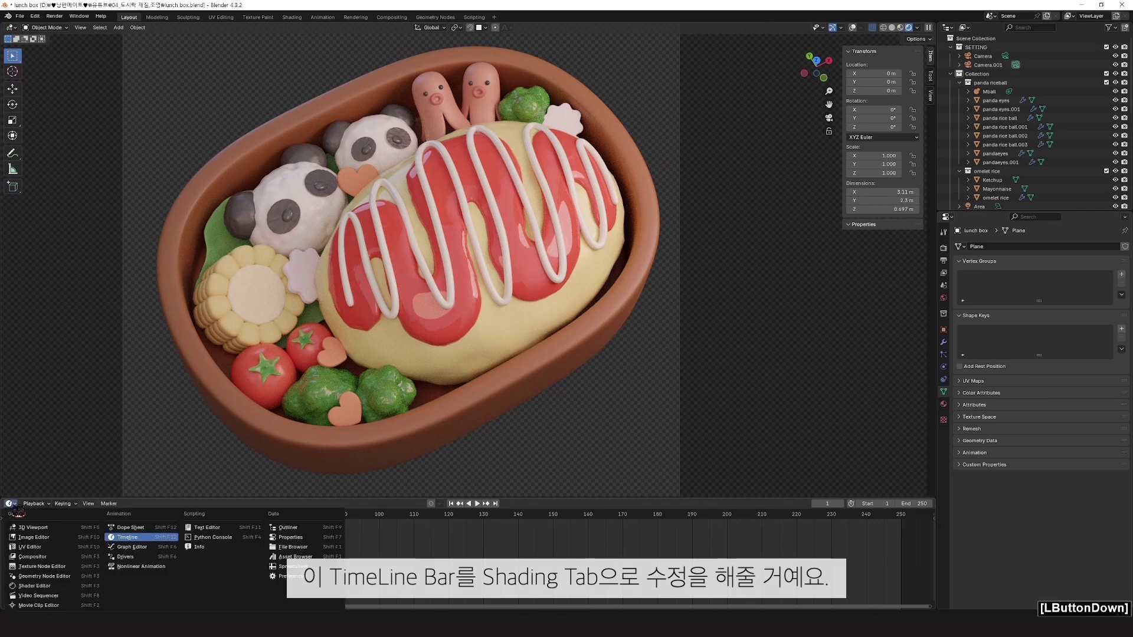
click(57, 588)
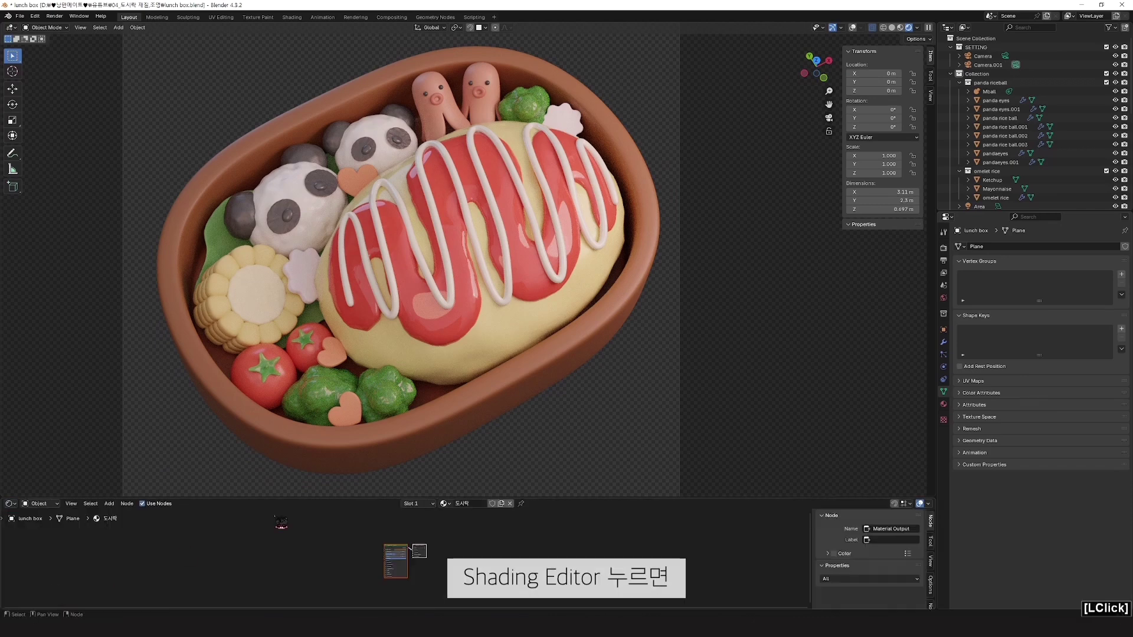
scroll(374, 516, up, 6)
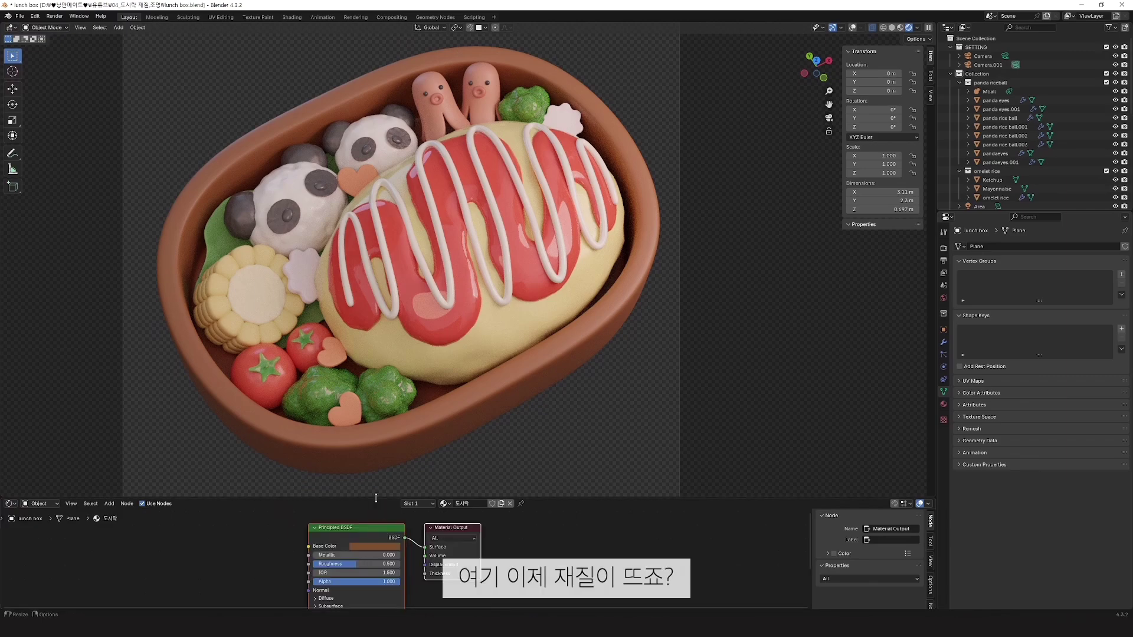
drag(376, 498, 400, 462)
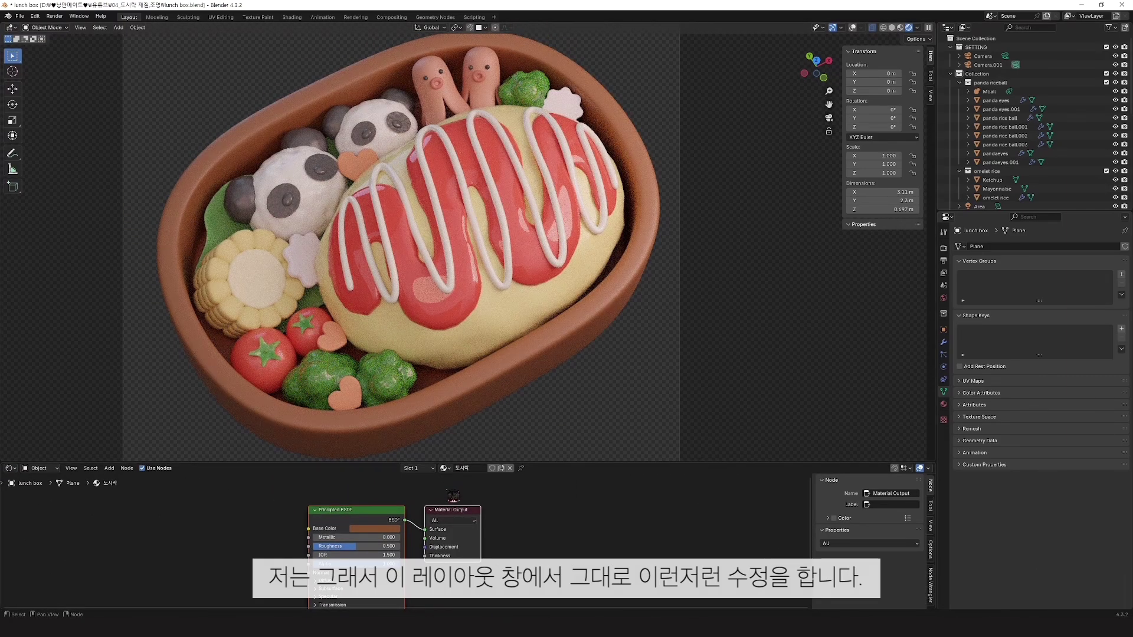
Step: Change the lunch box material's Base Color to a less saturated brown, with saturation about 0.78
click(392, 530)
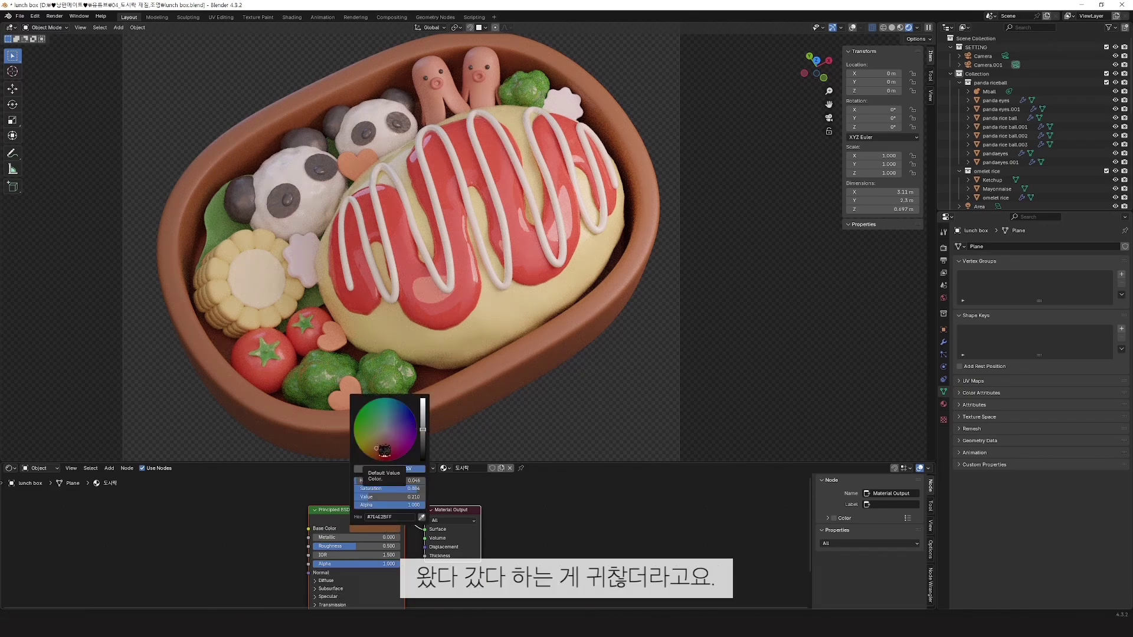
drag(378, 449, 378, 444)
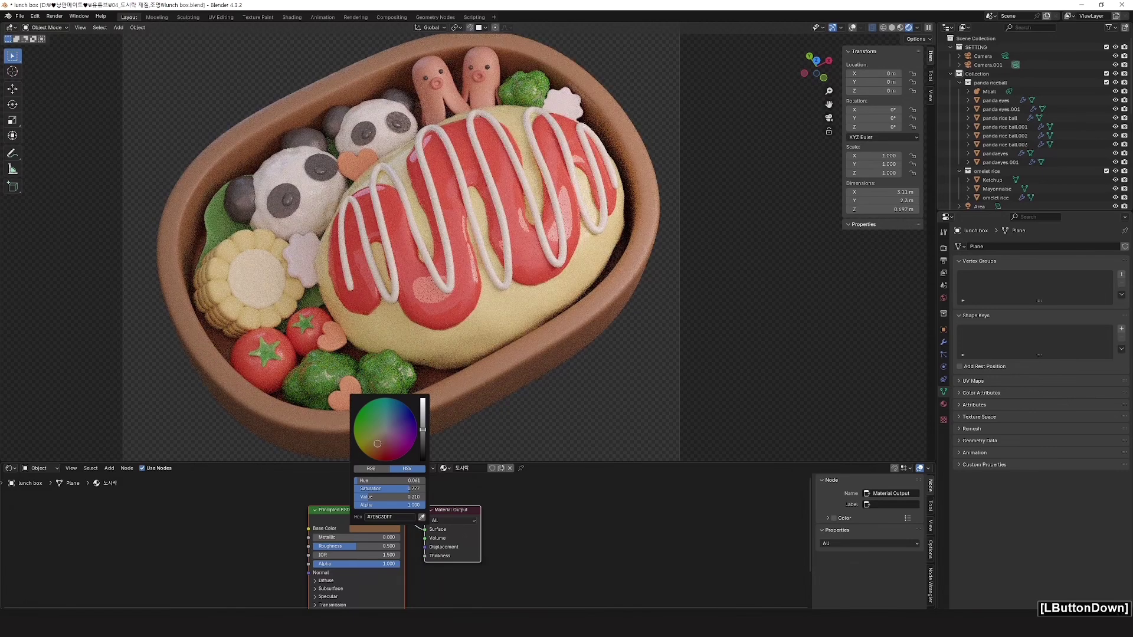
click(642, 436)
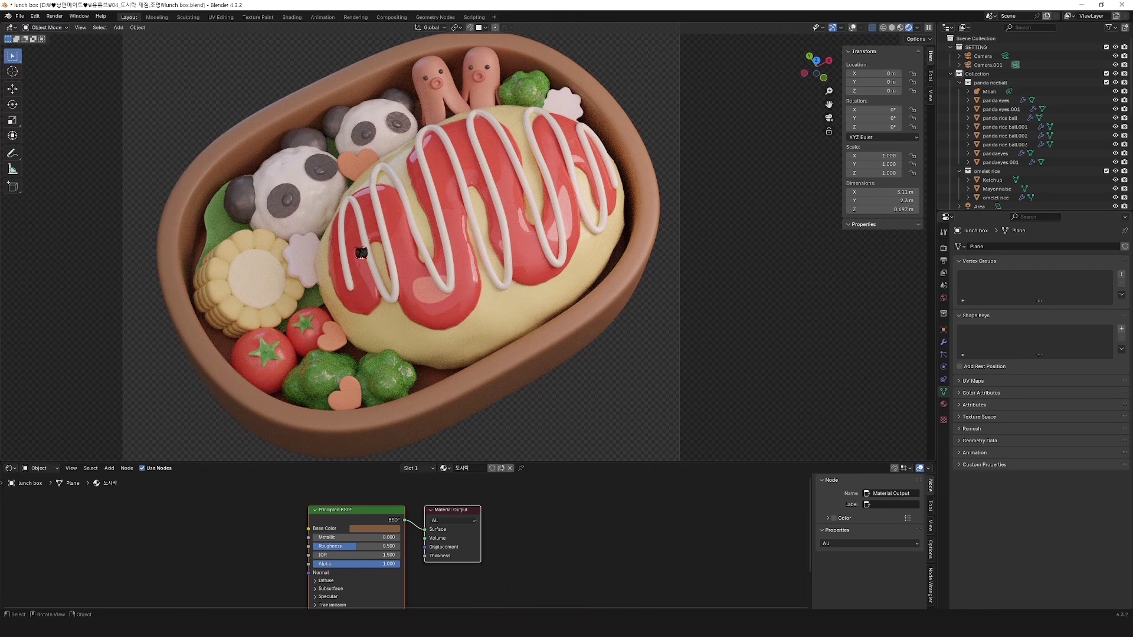
Step: Select the front panda's eye patch and tint its material's Base Color slightly green, with hue about 0.334
click(288, 217)
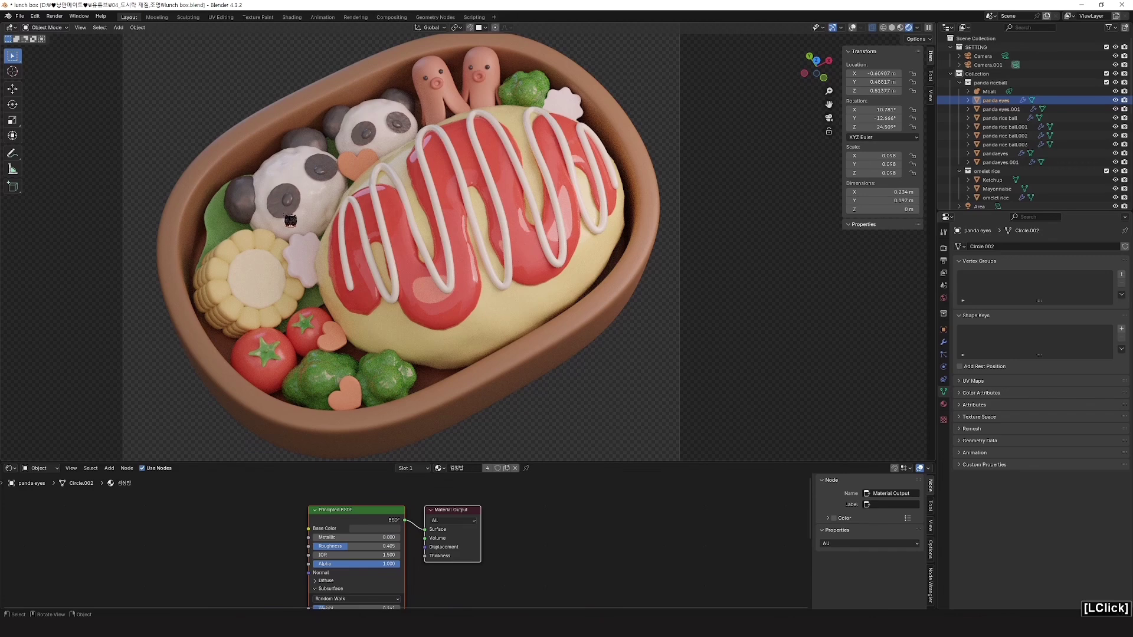
click(289, 213)
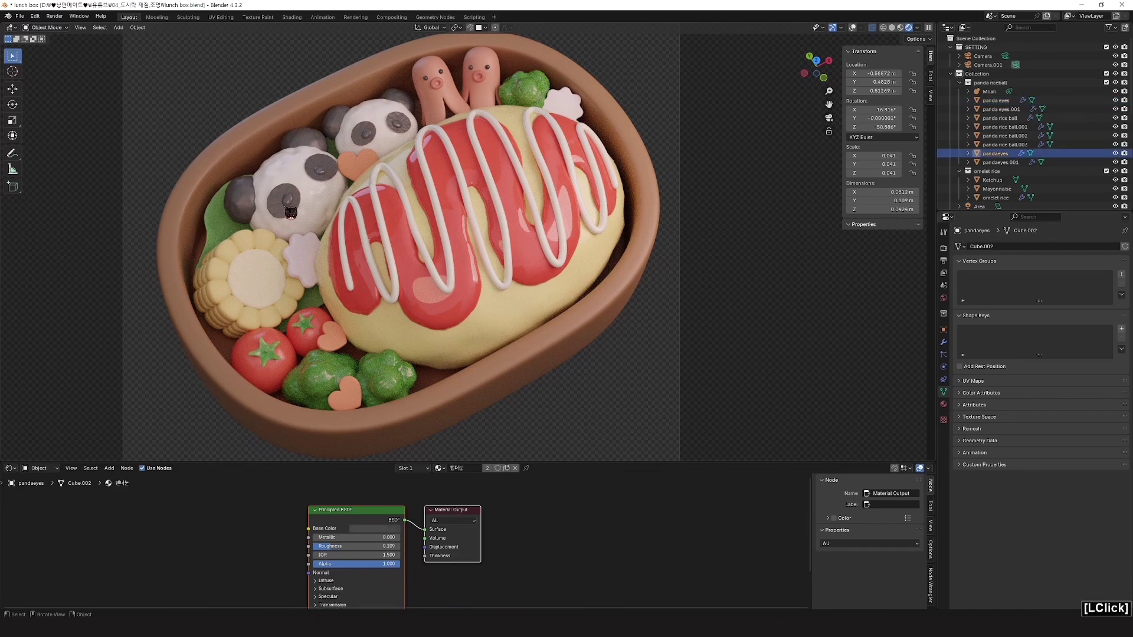
click(284, 214)
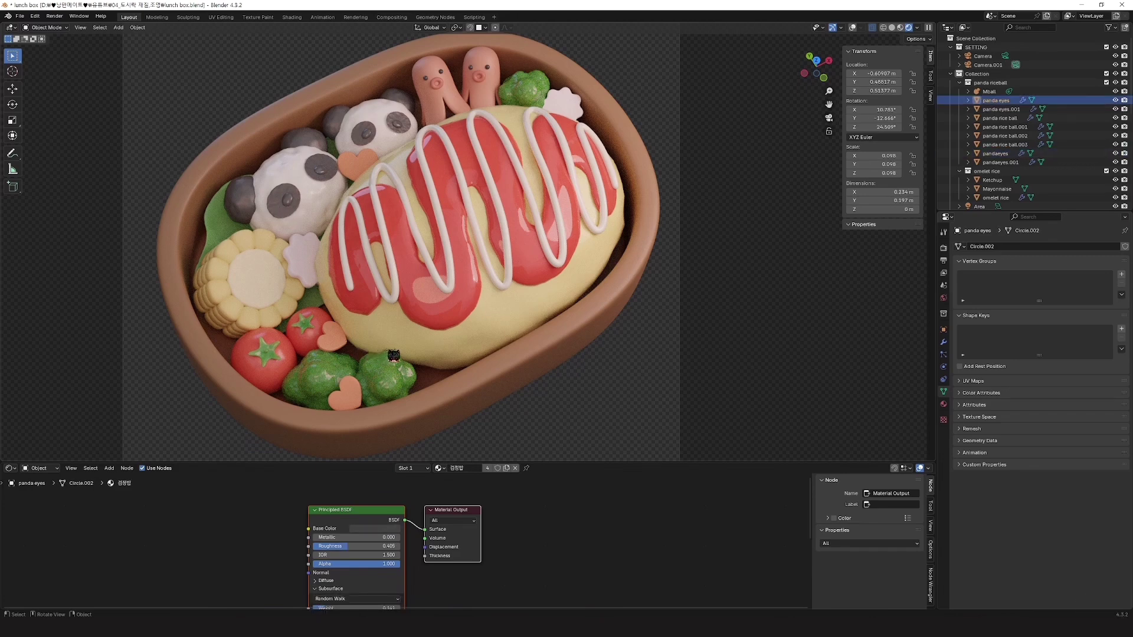
click(378, 528)
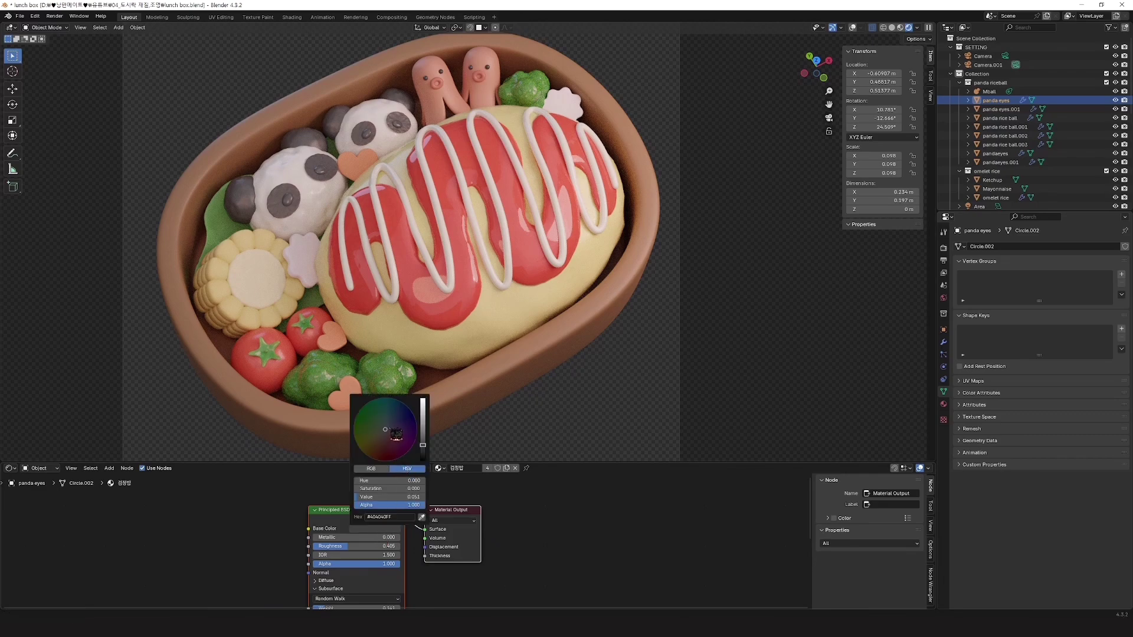
drag(387, 433, 380, 426)
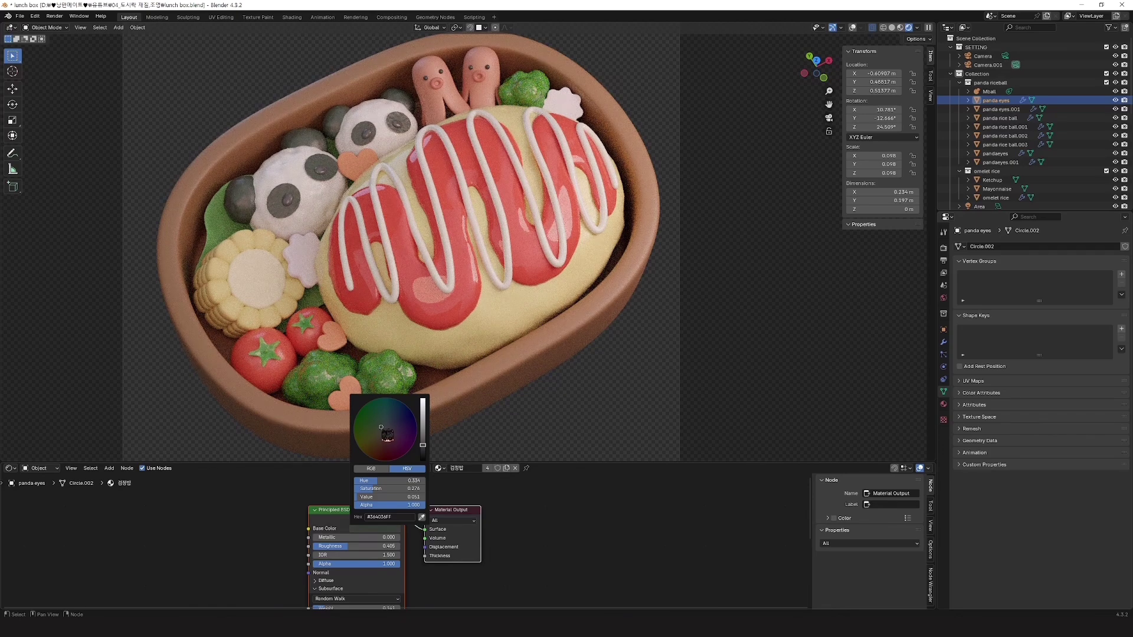
drag(387, 435, 382, 428)
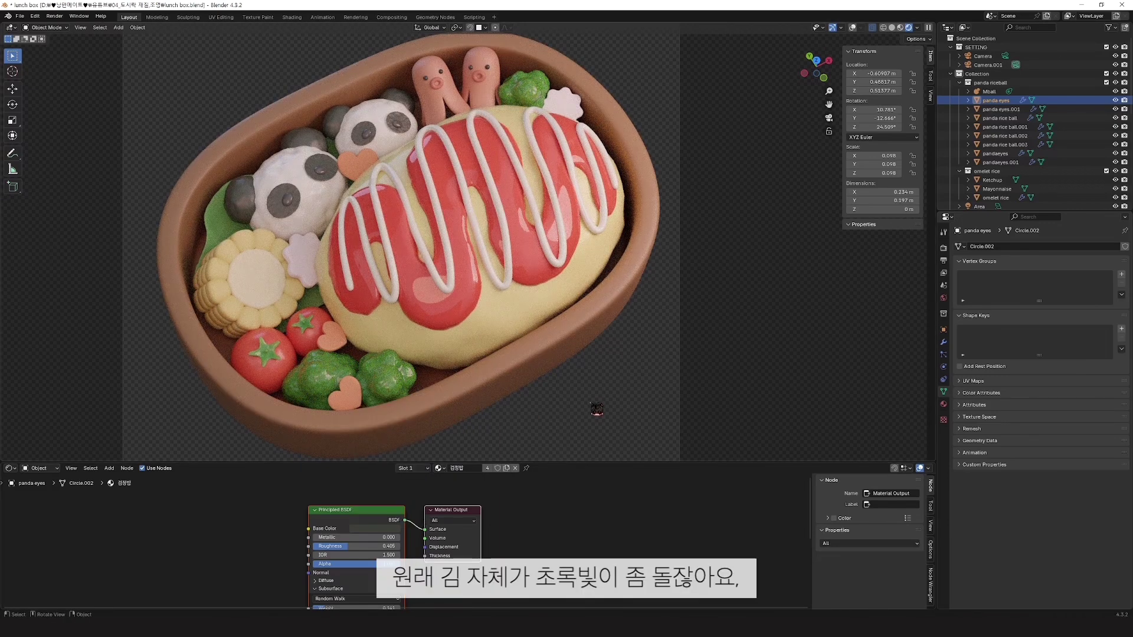
Step: Darken the panda eye patch material's Base Color slightly and check the pandas up close
click(376, 529)
drag(422, 445, 422, 449)
click(576, 425)
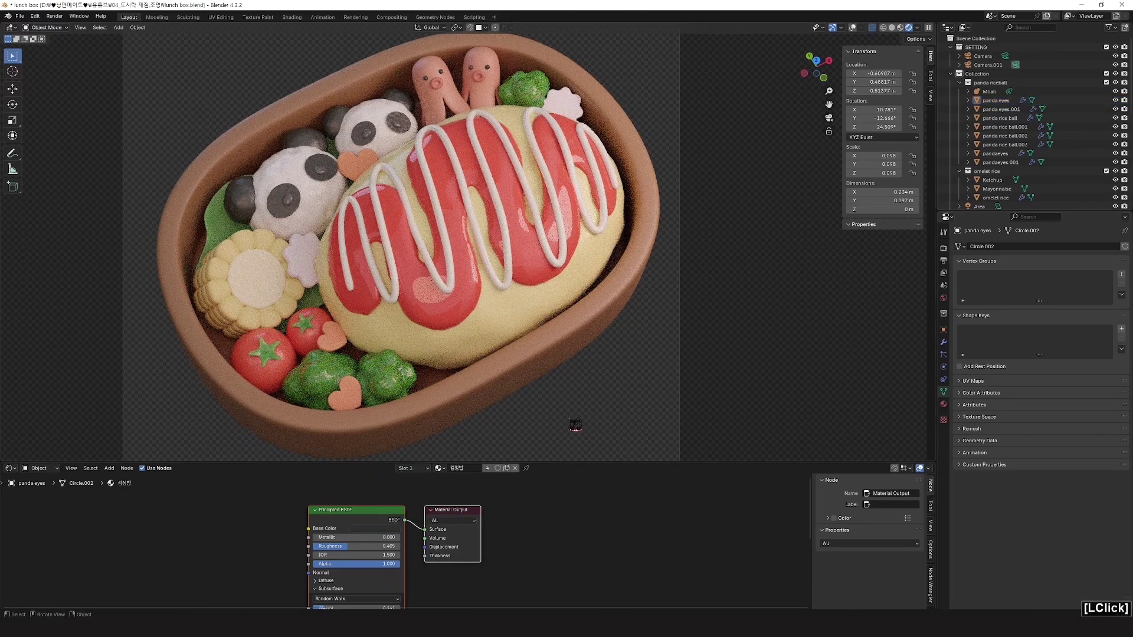
shift+middle_drag(347, 237, 473, 302)
scroll(473, 302, up, 5)
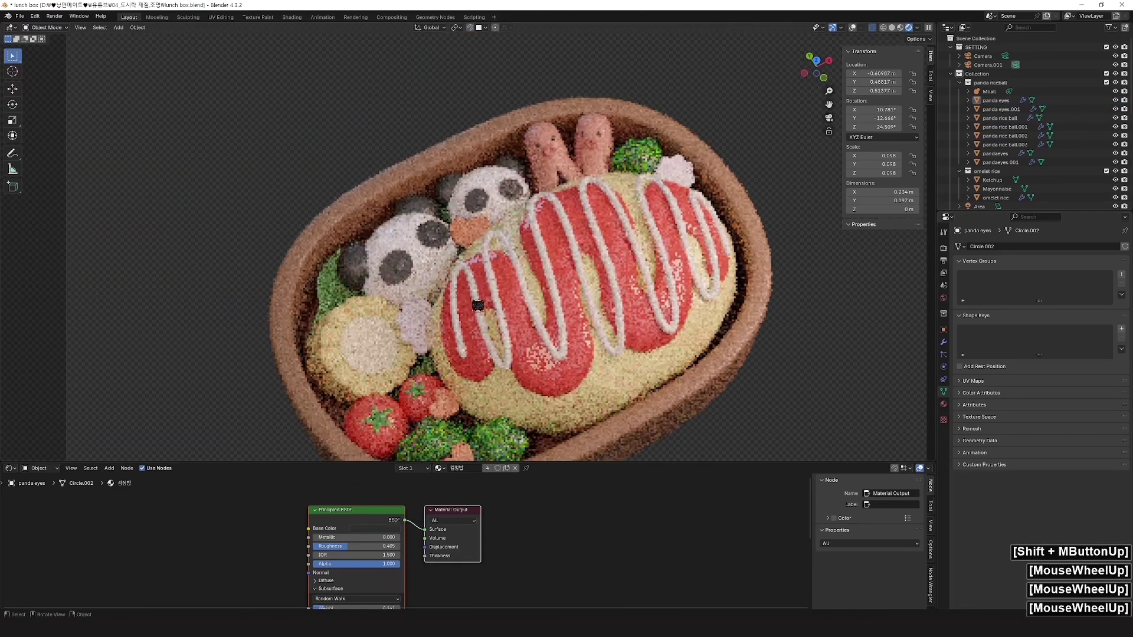
shift+middle_drag(407, 220, 533, 274)
scroll(513, 292, up, 3)
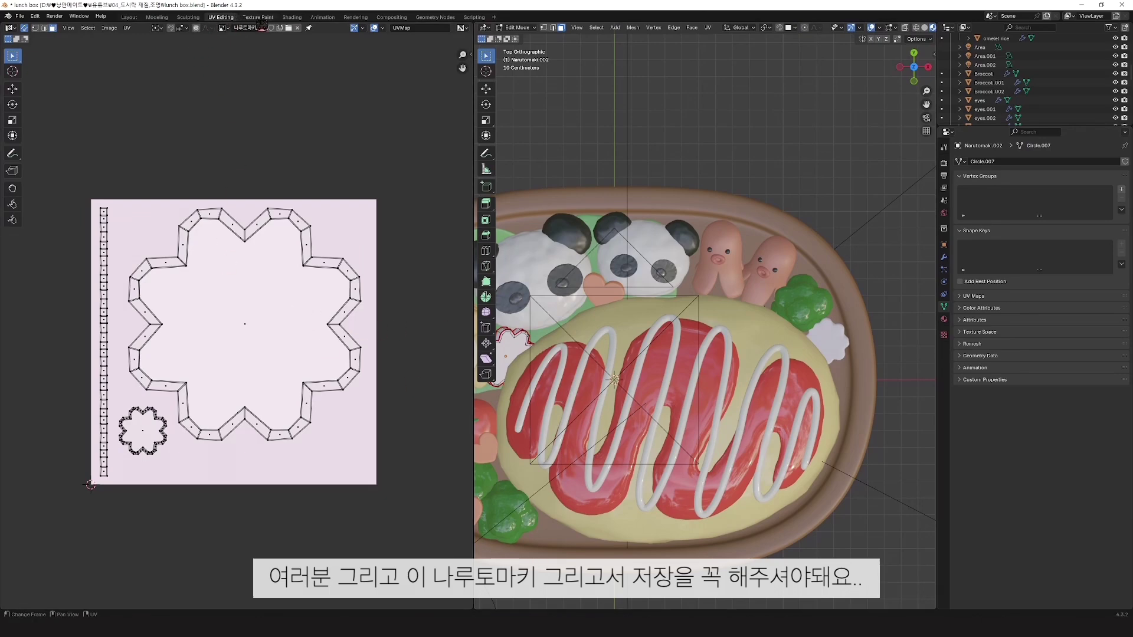
Step: Switch to the Texture Paint workspace, try a pink swirl stroke on the narutomaki texture and undo it
click(258, 17)
mouse_move(213, 239)
mouse_down()
mouse_move(268, 328)
mouse_move(254, 298)
mouse_up()
scroll(710, 397, down, 1)
shift+middle_drag(709, 396, 605, 384)
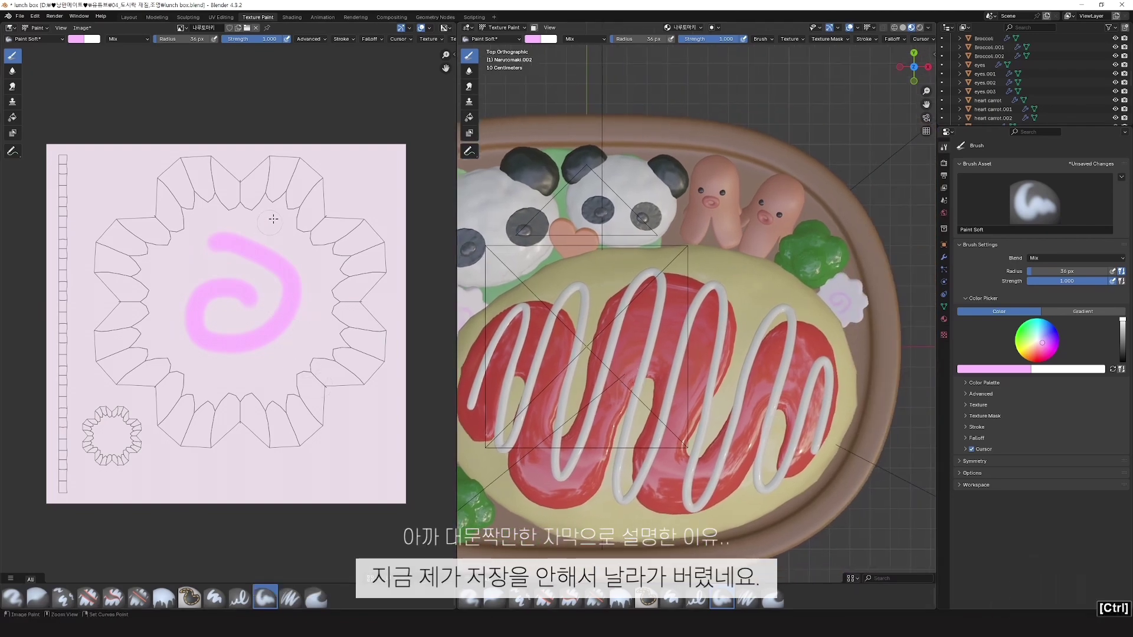
key(ctrl+z)
shift+middle_drag(573, 405, 675, 394)
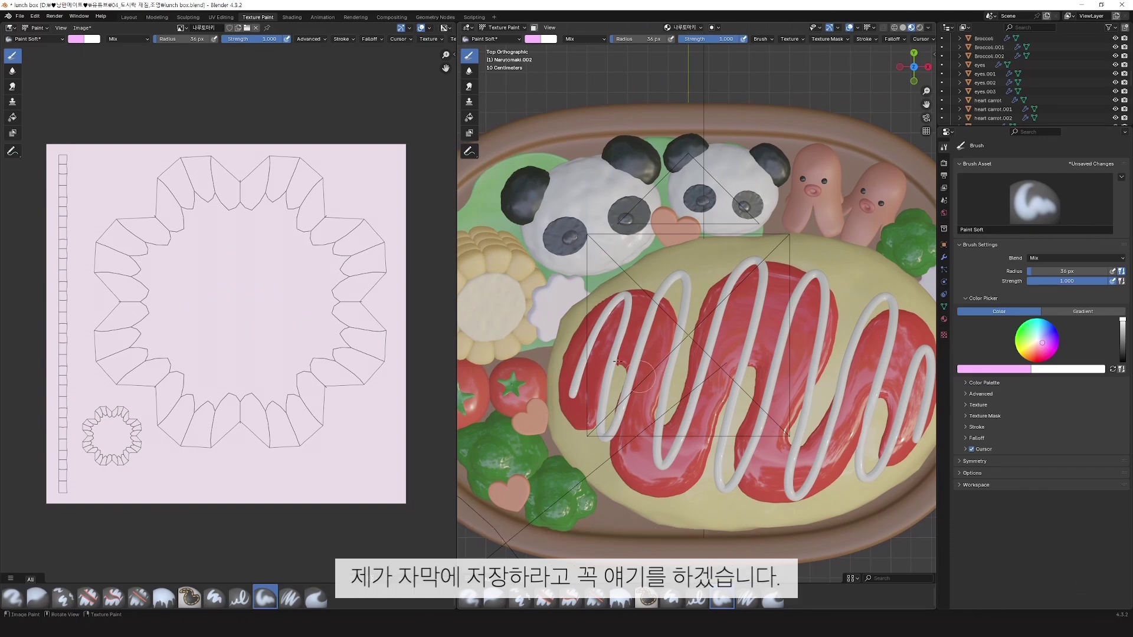
Step: Select the 나루토마키 image for painting and save the pink spiral texture as 나루토마키.png
click(183, 28)
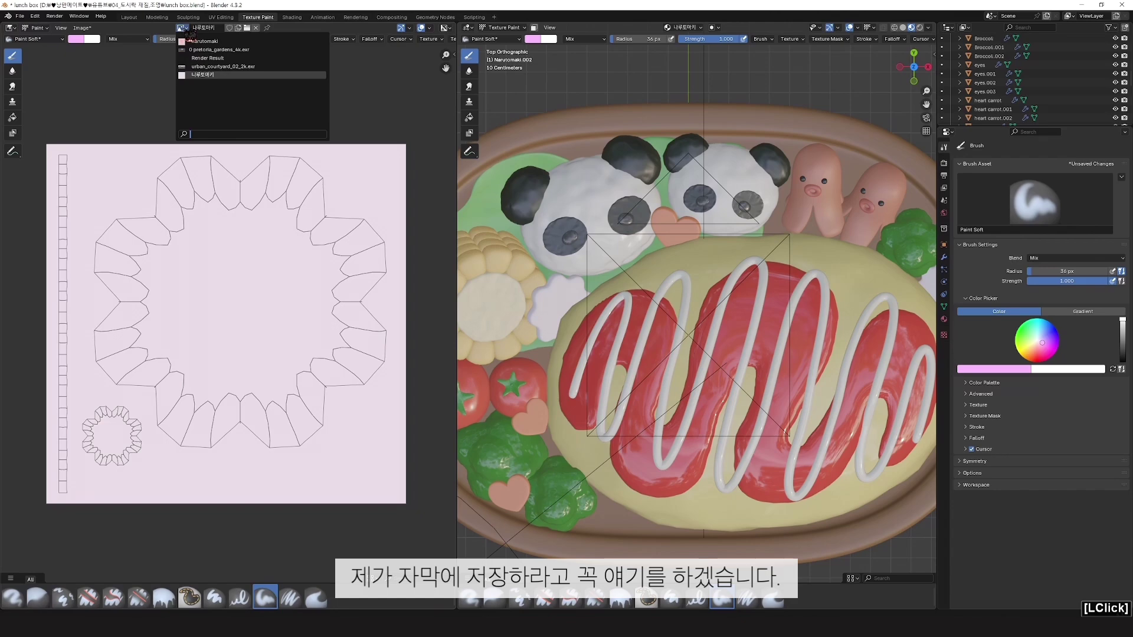
click(203, 75)
key(alt+s)
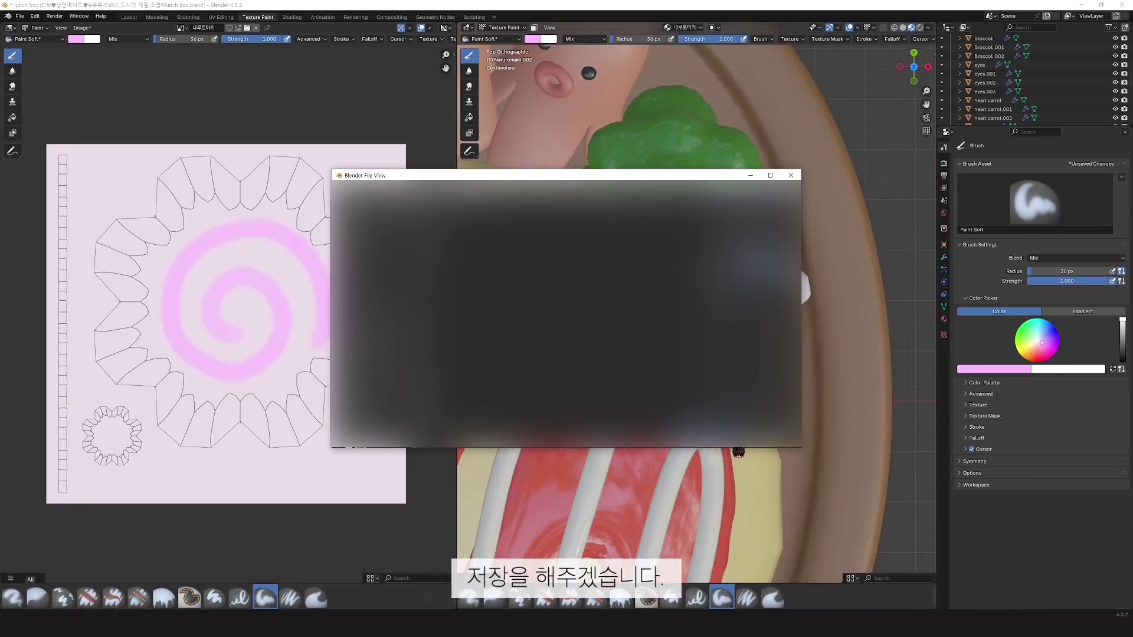
click(718, 439)
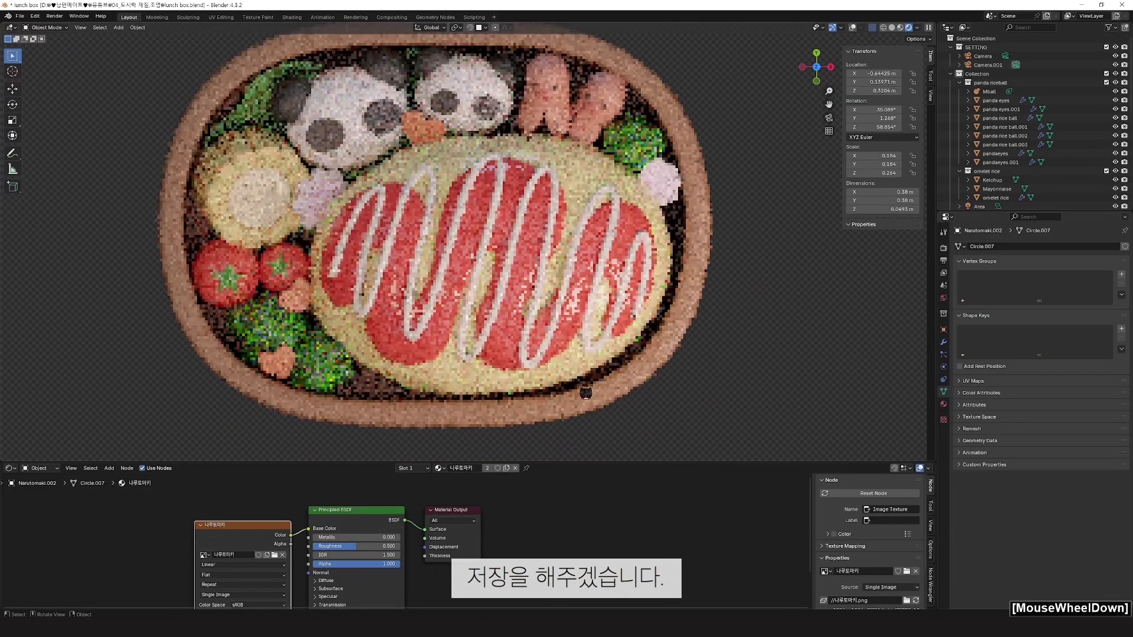
Step: Check the rendered lunch box as a whole from the top and through the camera
scroll(584, 392, down, 1)
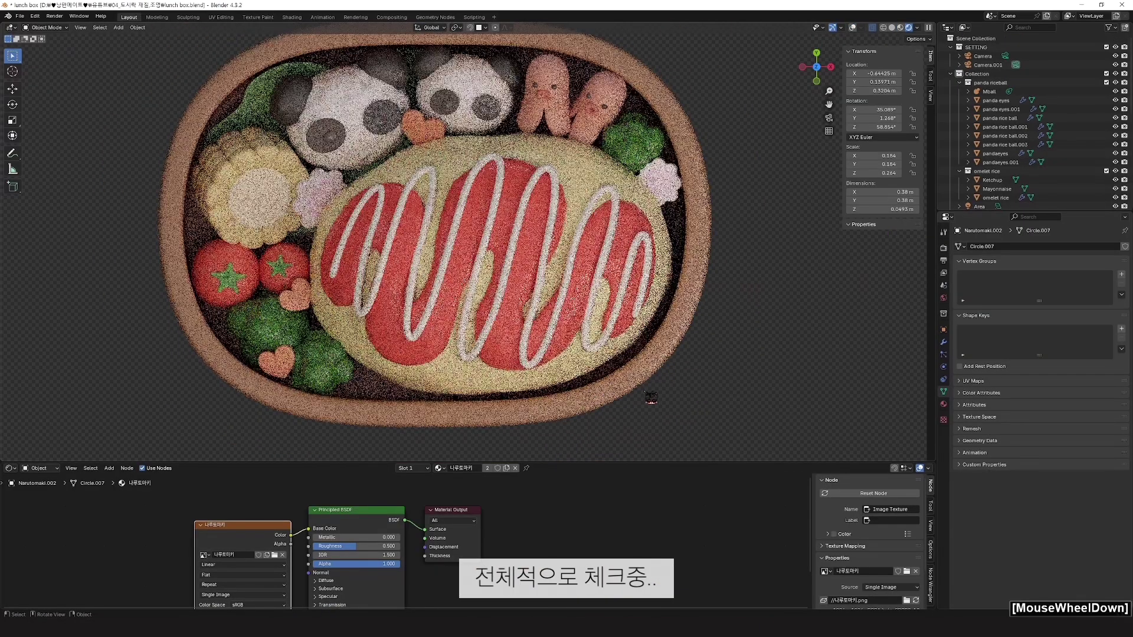
shift+middle_drag(705, 390, 706, 412)
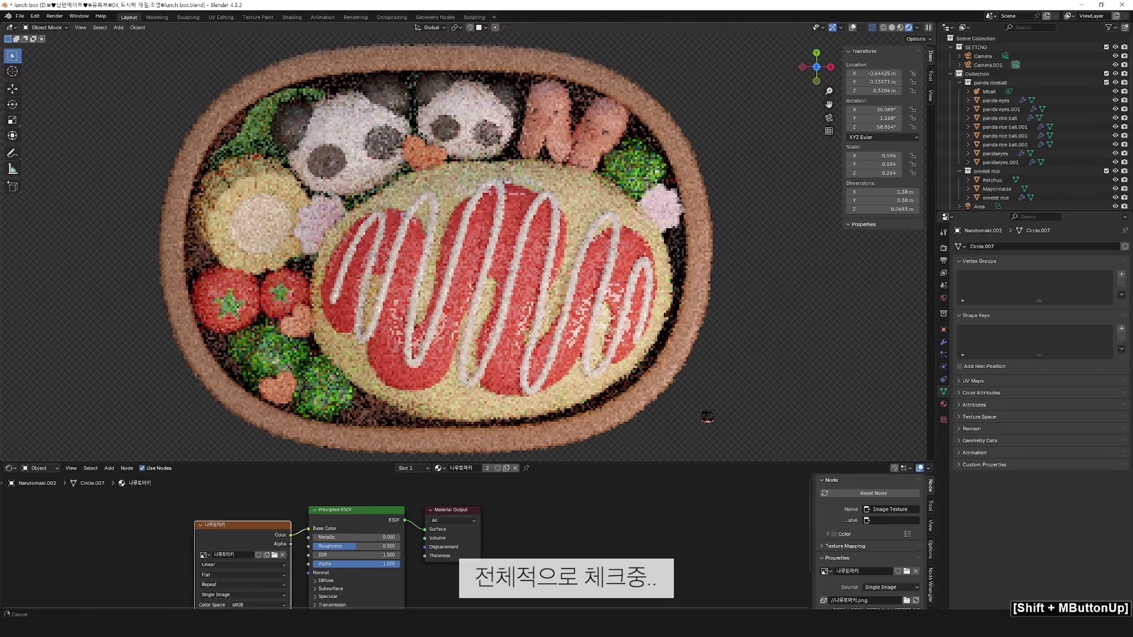
scroll(706, 417, down, 1)
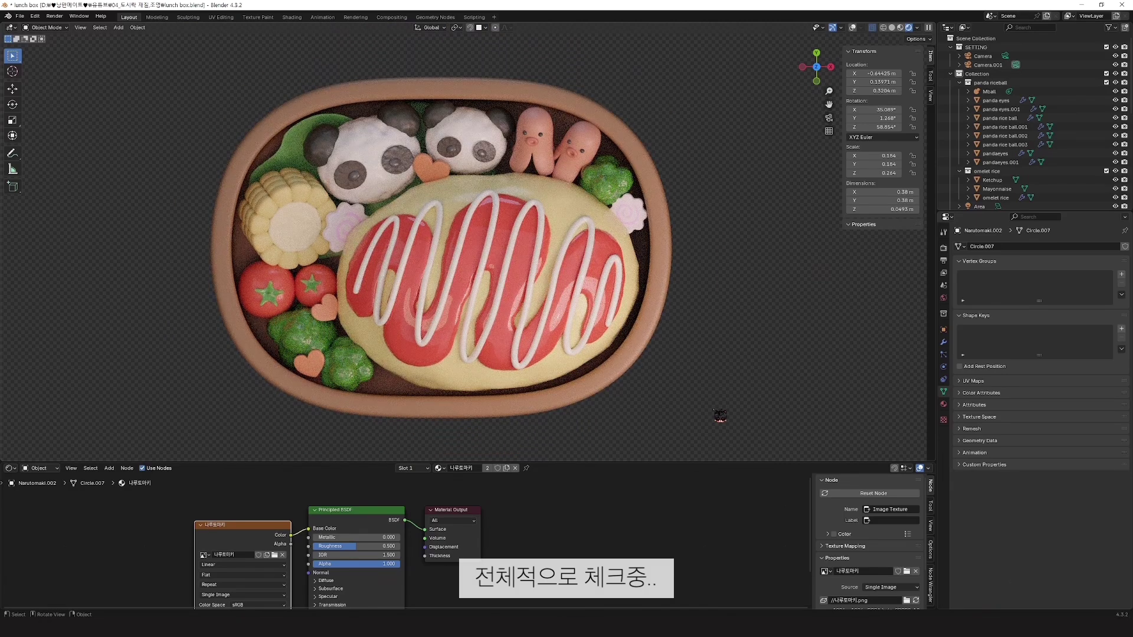
key(KP_0)
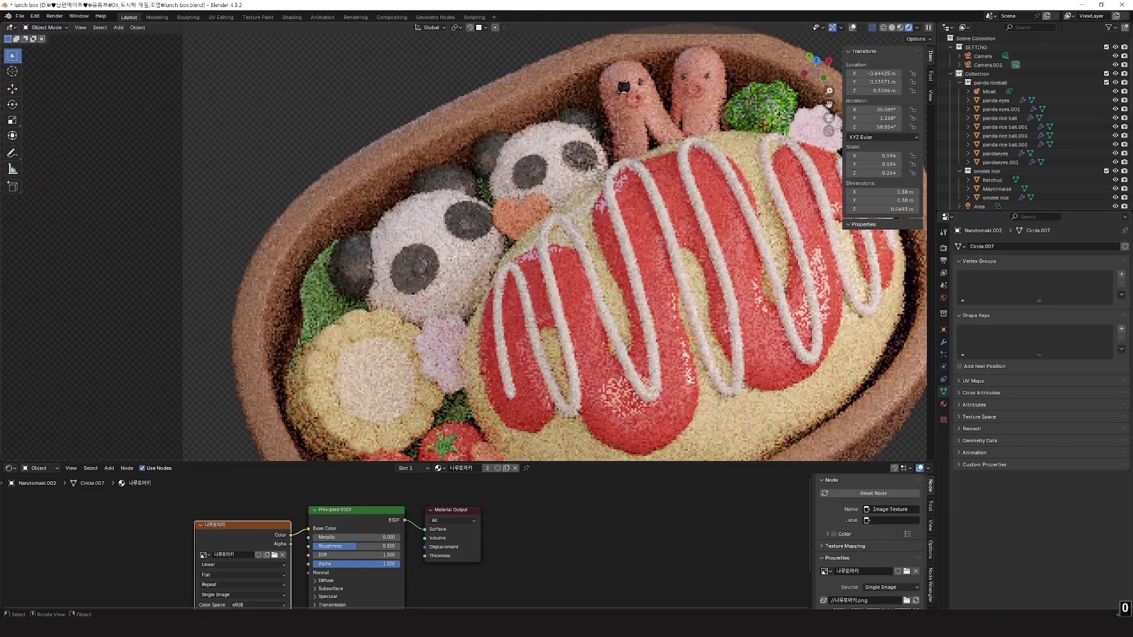
scroll(626, 88, down, 2)
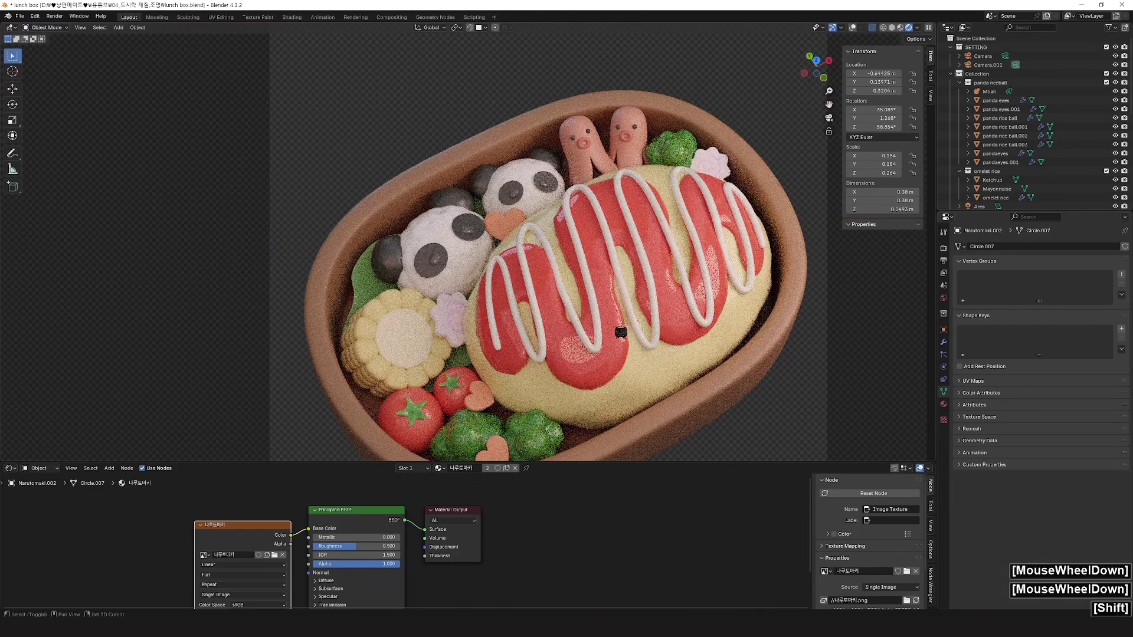
shift+middle_drag(549, 248, 473, 207)
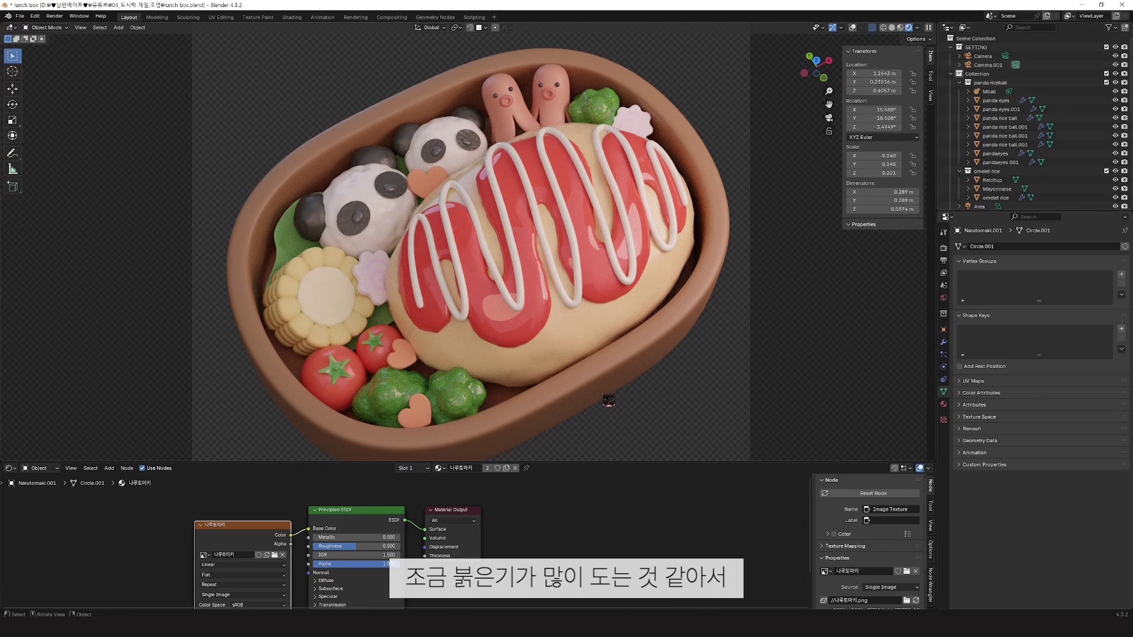
Step: Show the viewport overlays, select the orange main Area light and set its Power to 180 W
key(shift+alt+z)
click(230, 171)
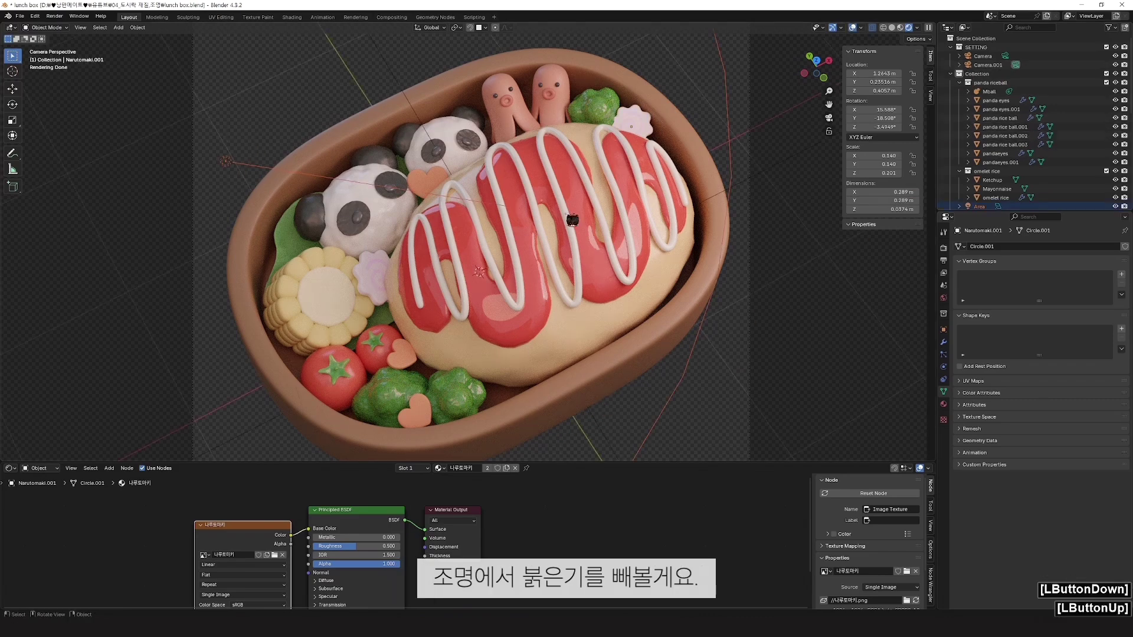
scroll(743, 313, down, 2)
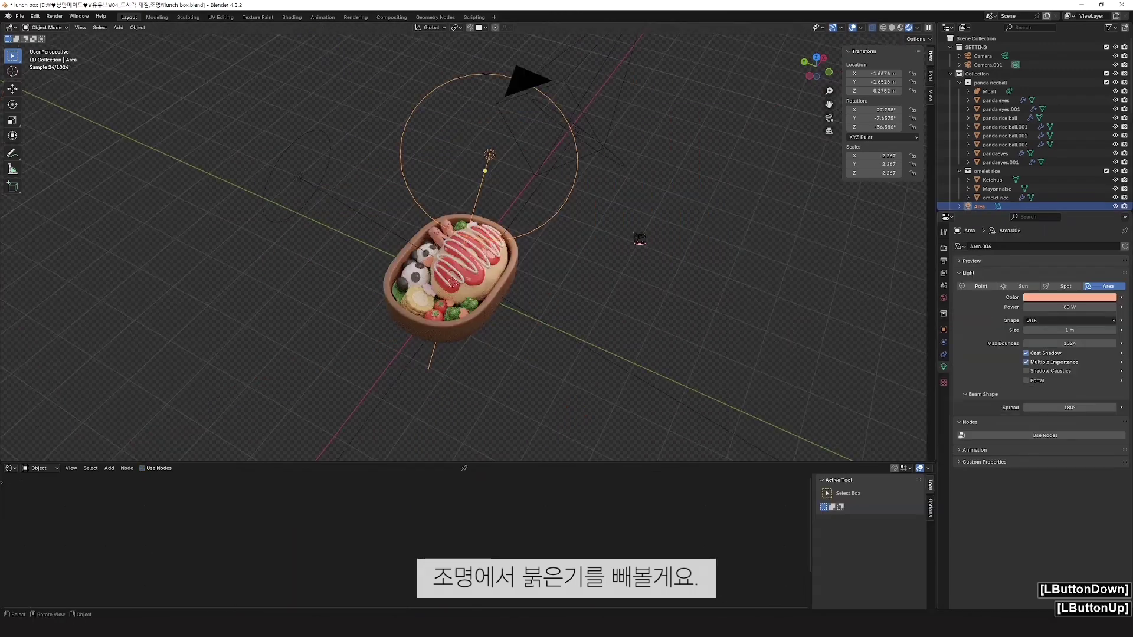
middle_drag(640, 238, 572, 182)
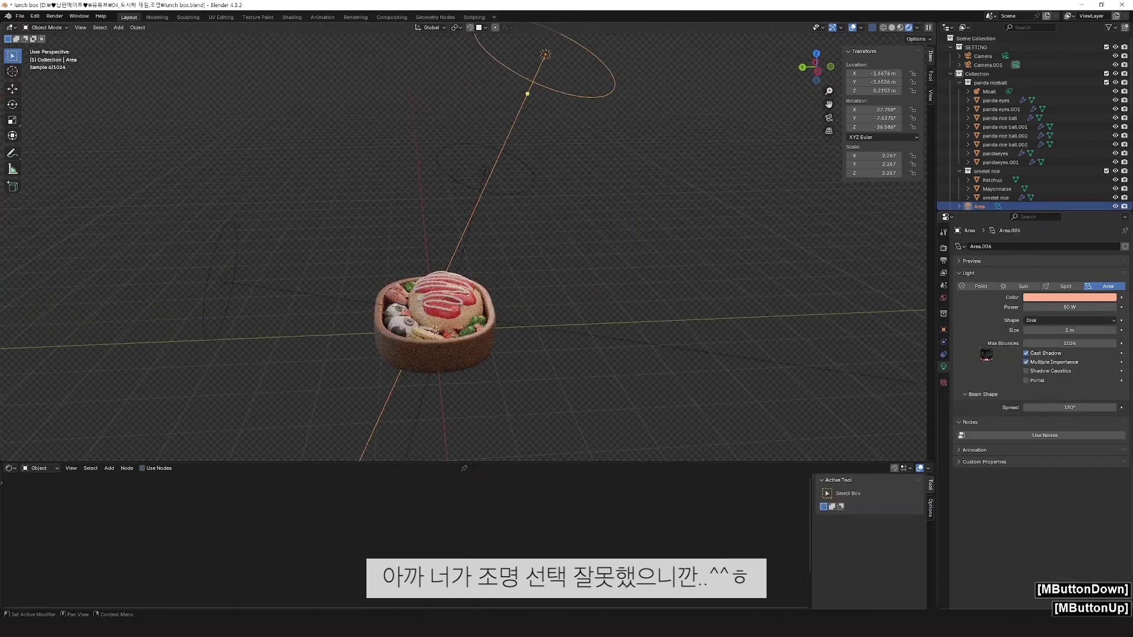
click(1081, 307)
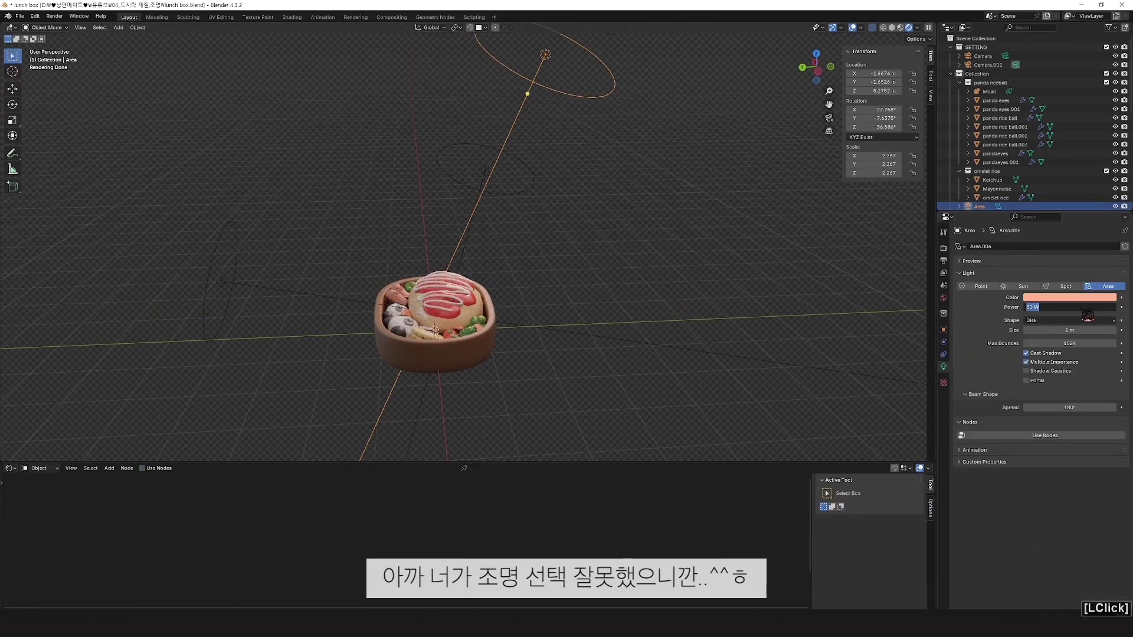
text(1)
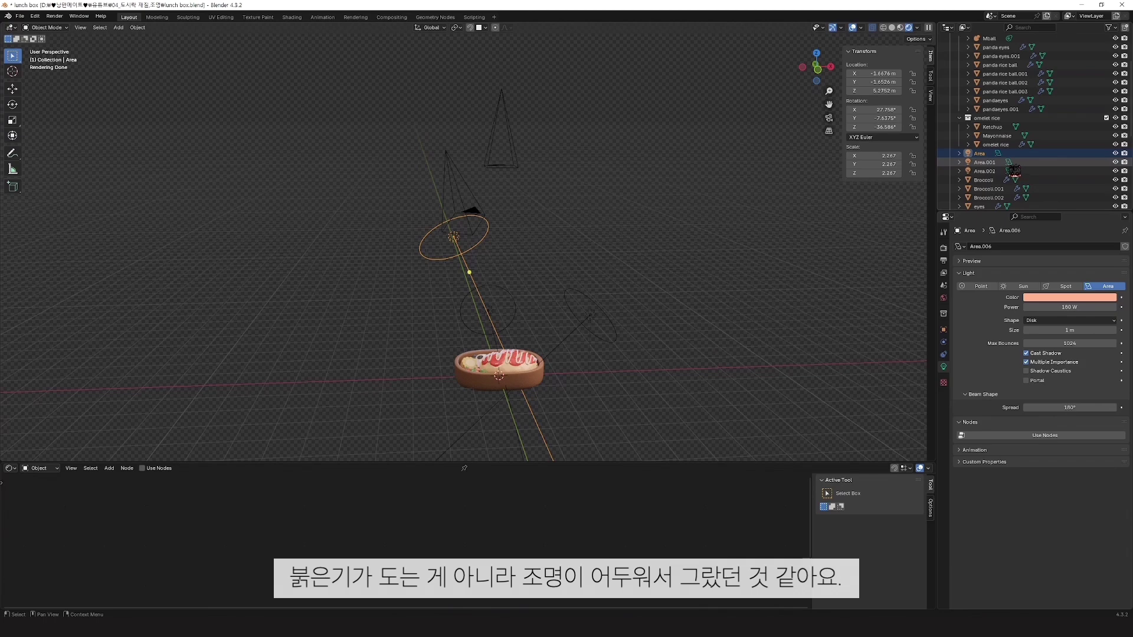
Step: Review the color and power of the three Area lights in turn, and check the lunch box through the camera
click(1011, 163)
click(1012, 172)
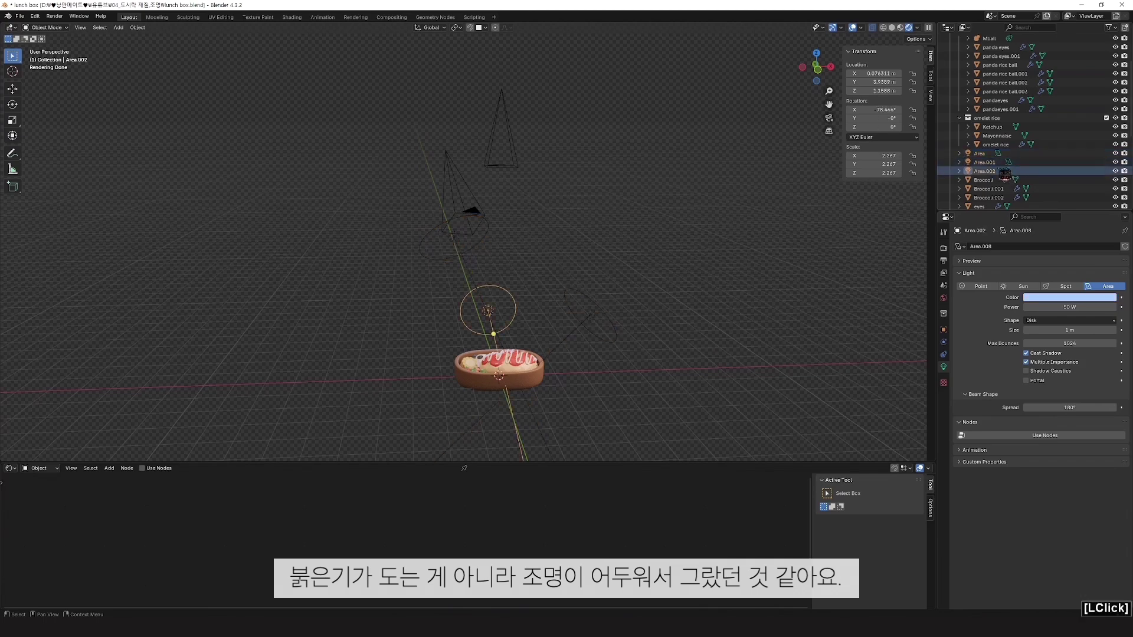
click(1004, 154)
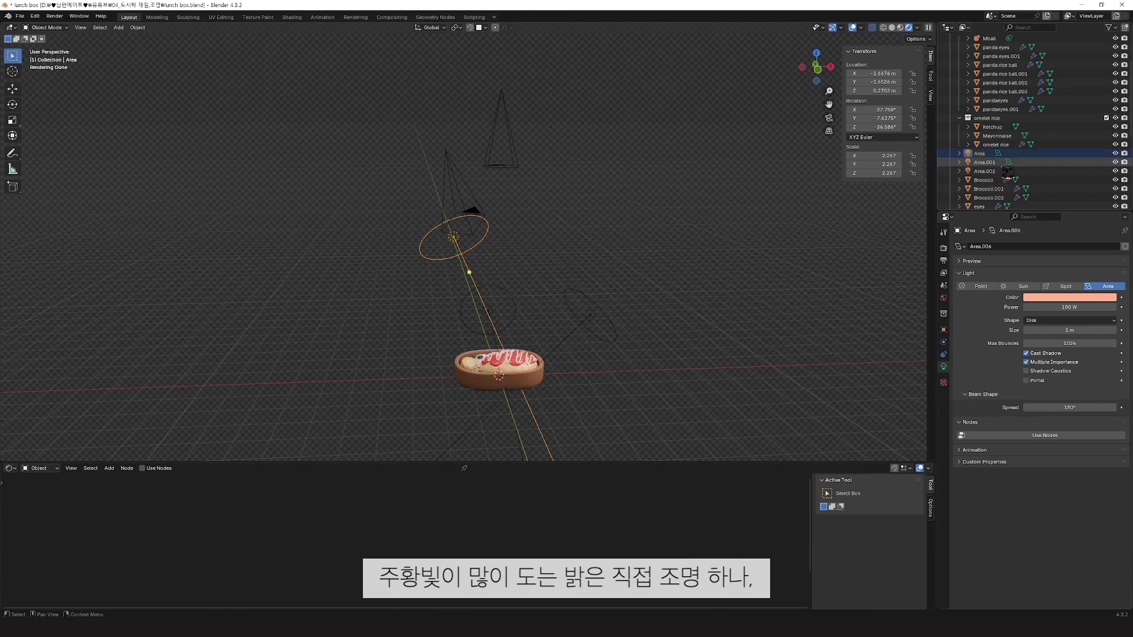
click(1010, 163)
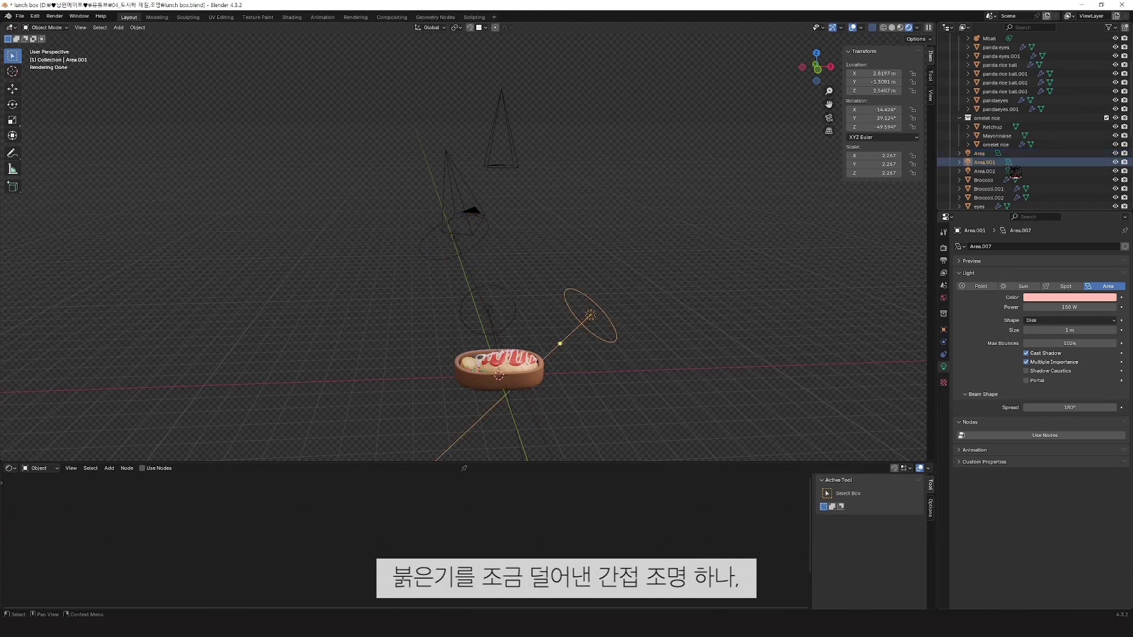
click(1011, 171)
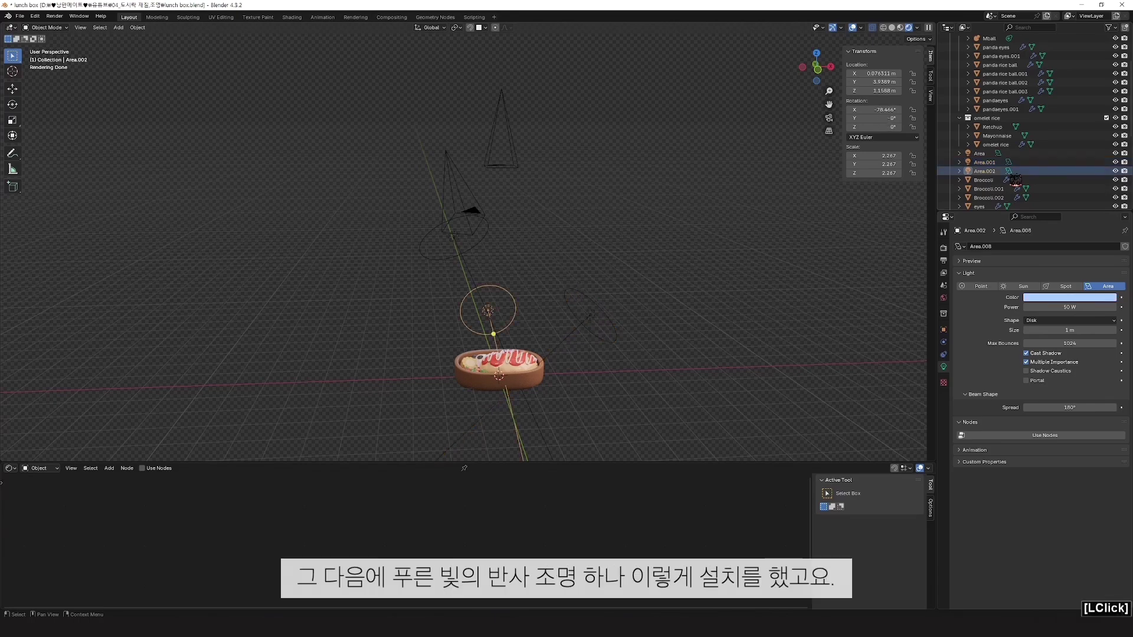
scroll(698, 299, down, 2)
middle_drag(698, 300, 707, 321)
key(KP_0)
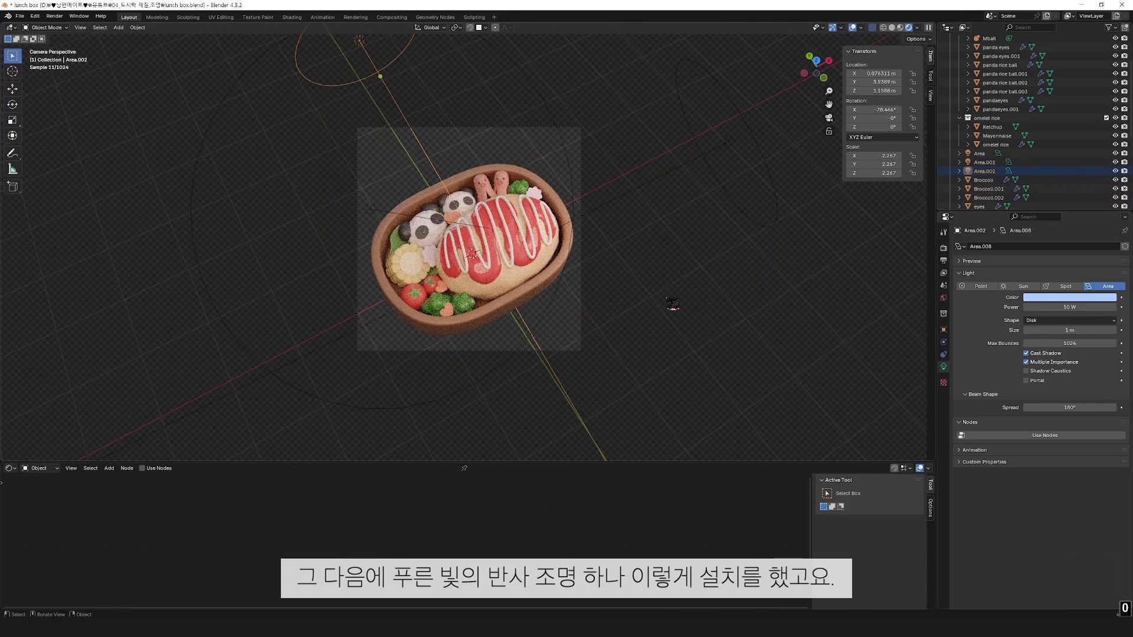
scroll(655, 290, up, 3)
shift+middle_drag(649, 281, 667, 291)
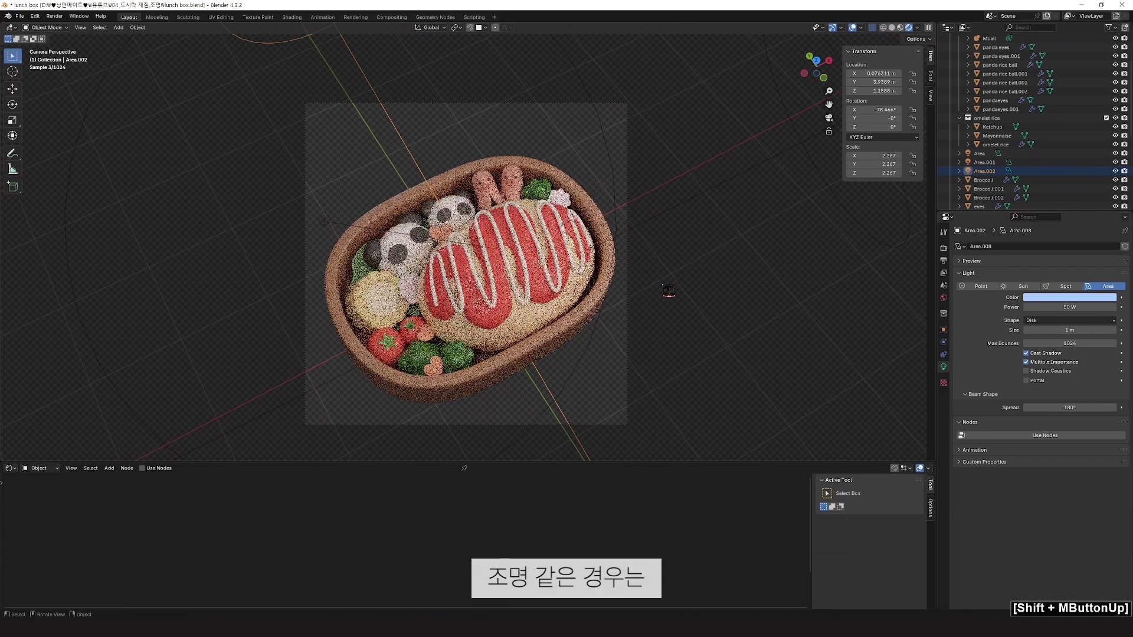
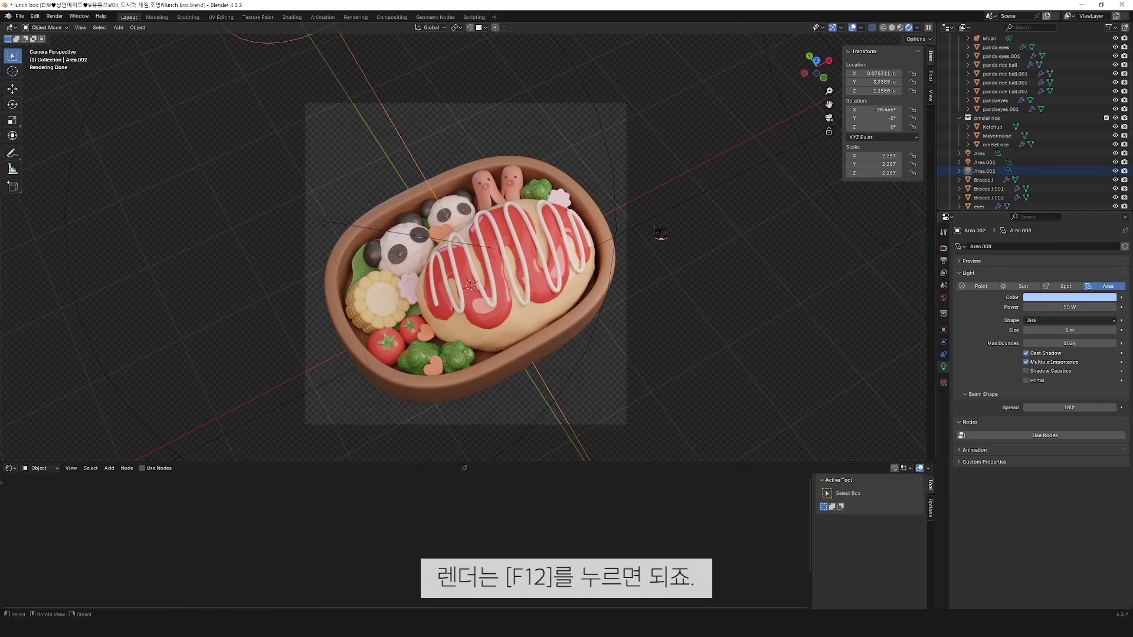
key(F12)
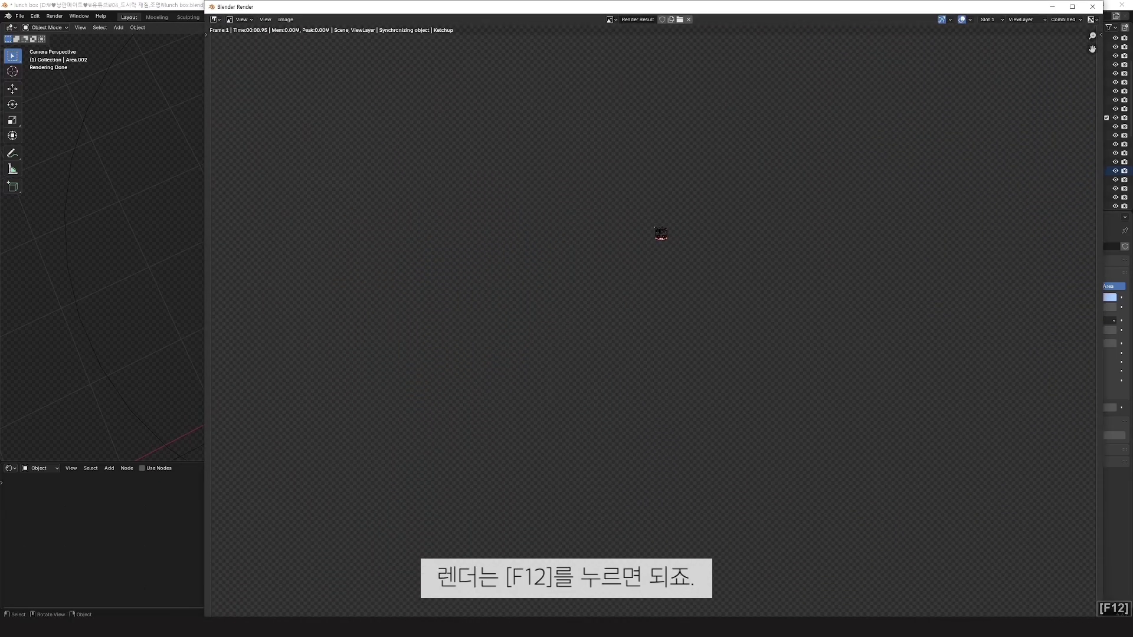
scroll(660, 233, down, 3)
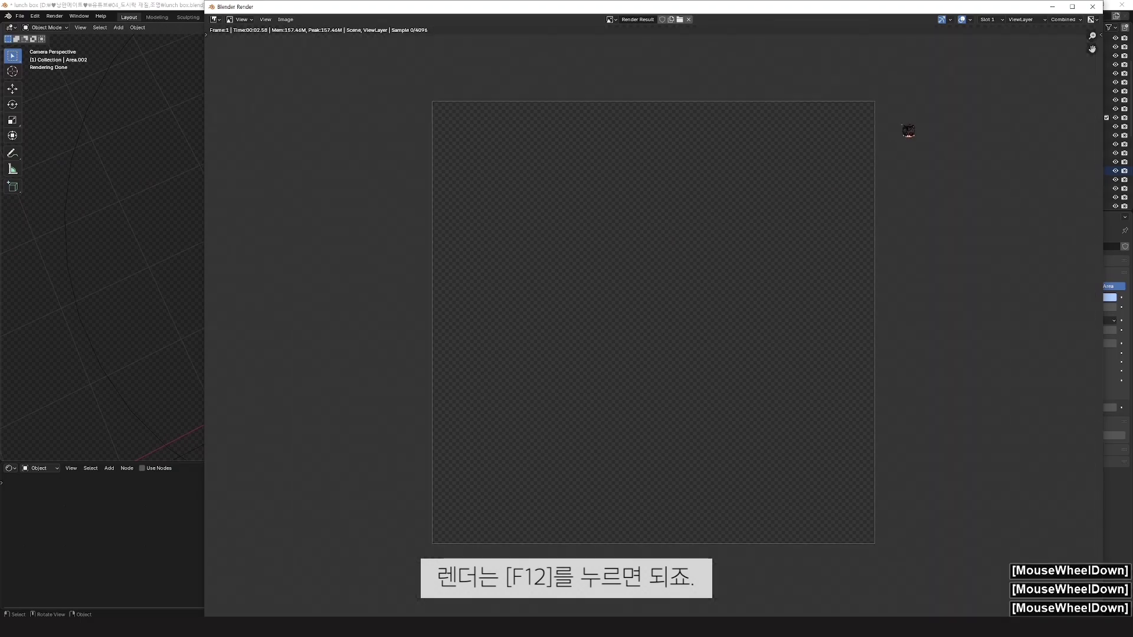
click(1093, 7)
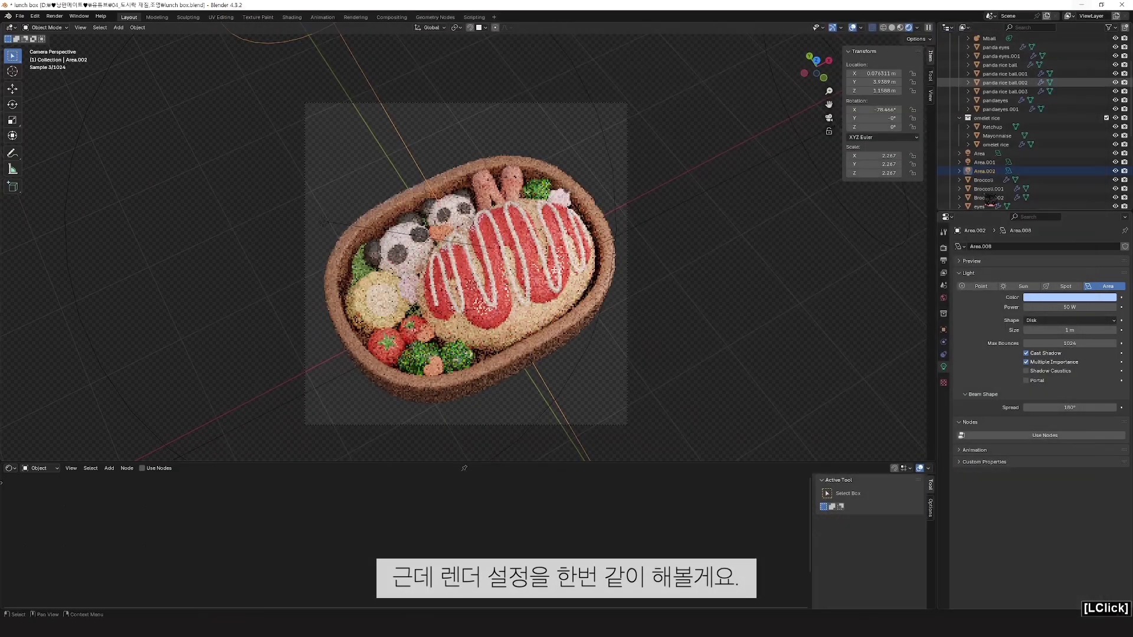
Step: Try the EEVEE render engine, switch back to Cycles and choose GPU Compute as the device
click(944, 249)
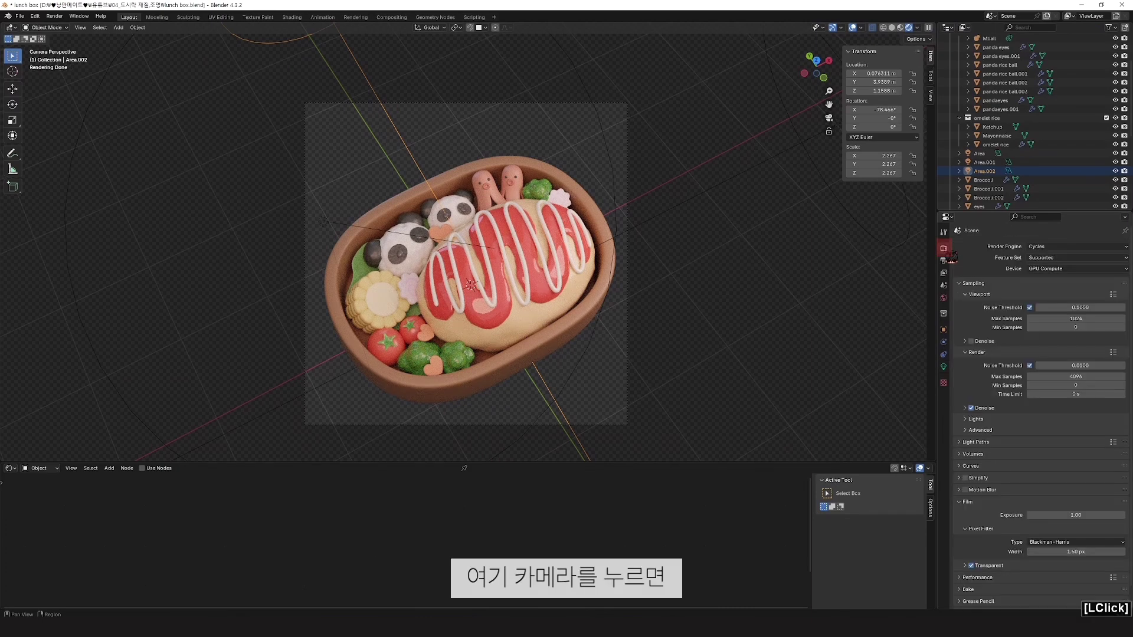
click(1064, 247)
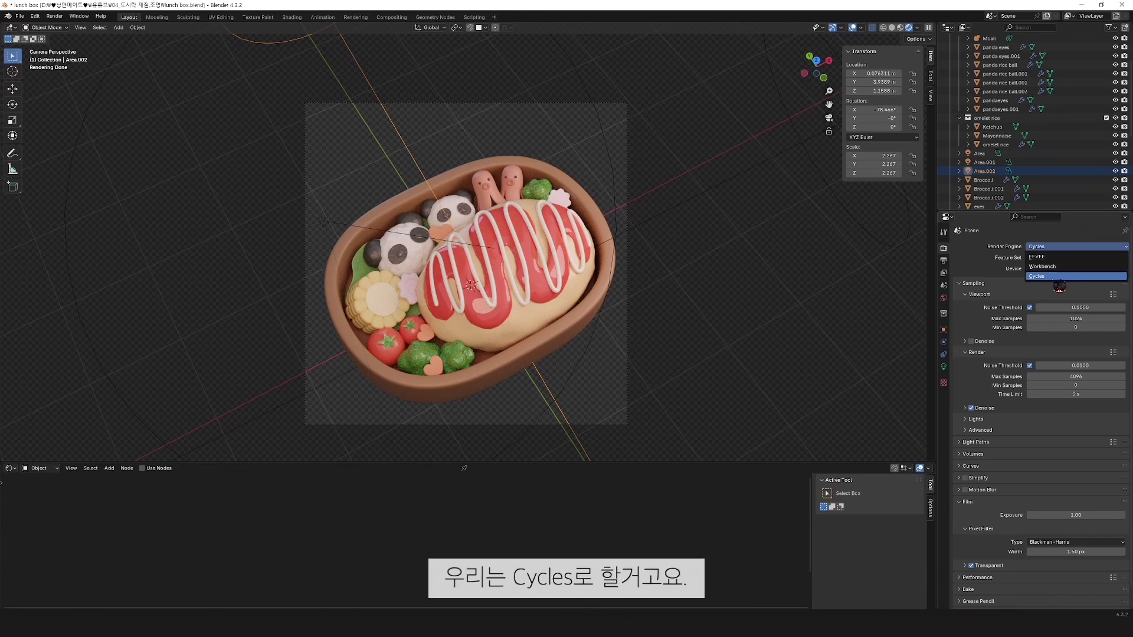
click(1060, 257)
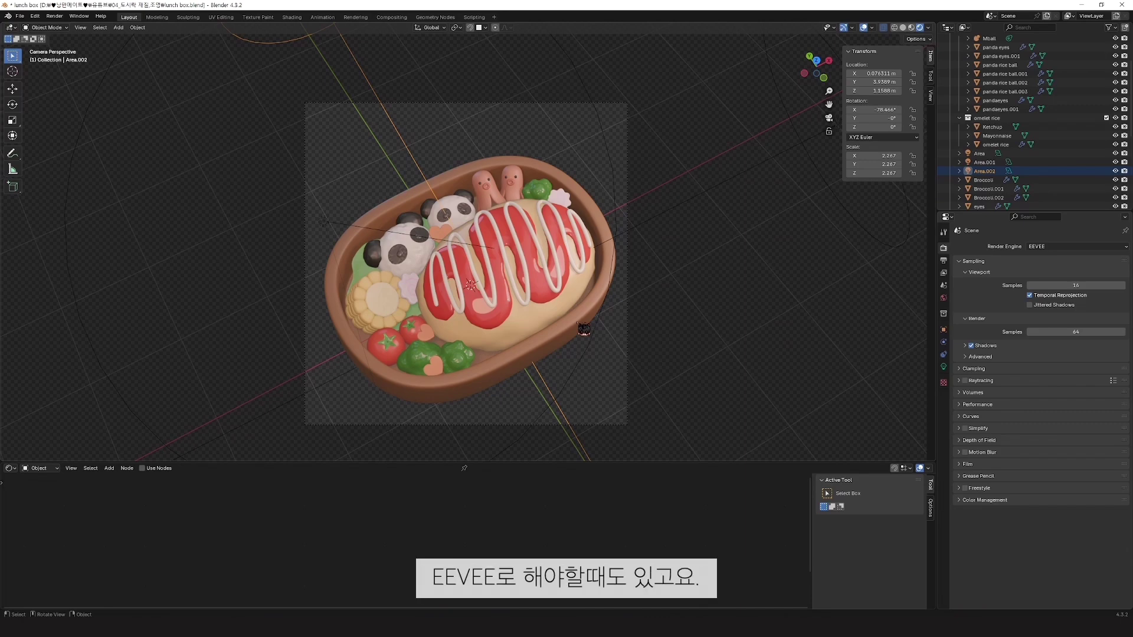
click(1075, 246)
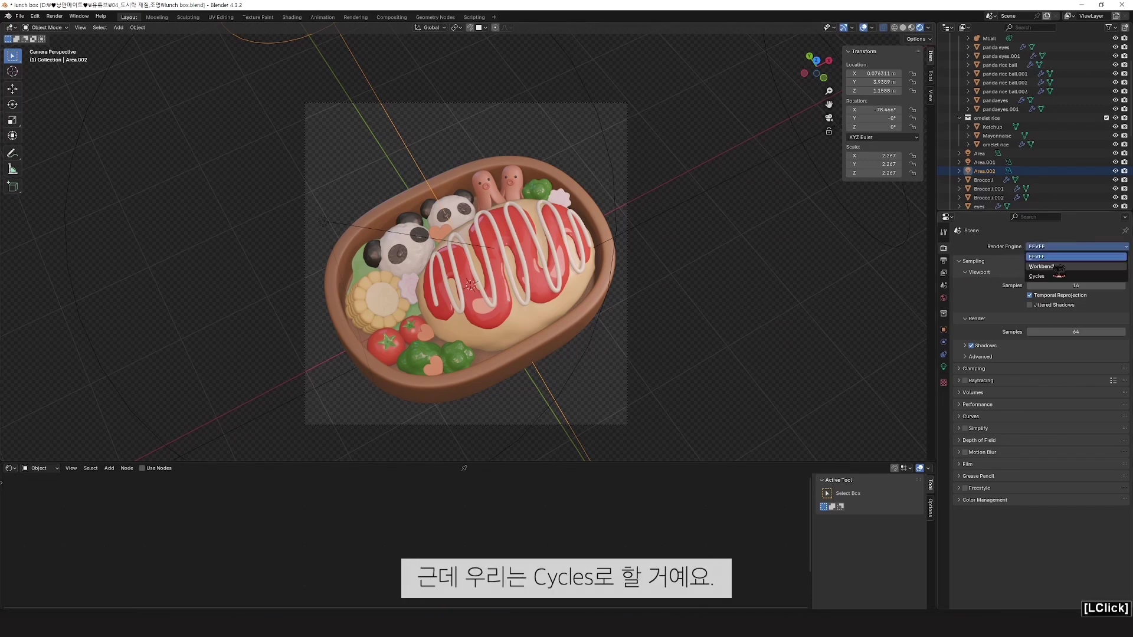
click(1048, 277)
click(1071, 269)
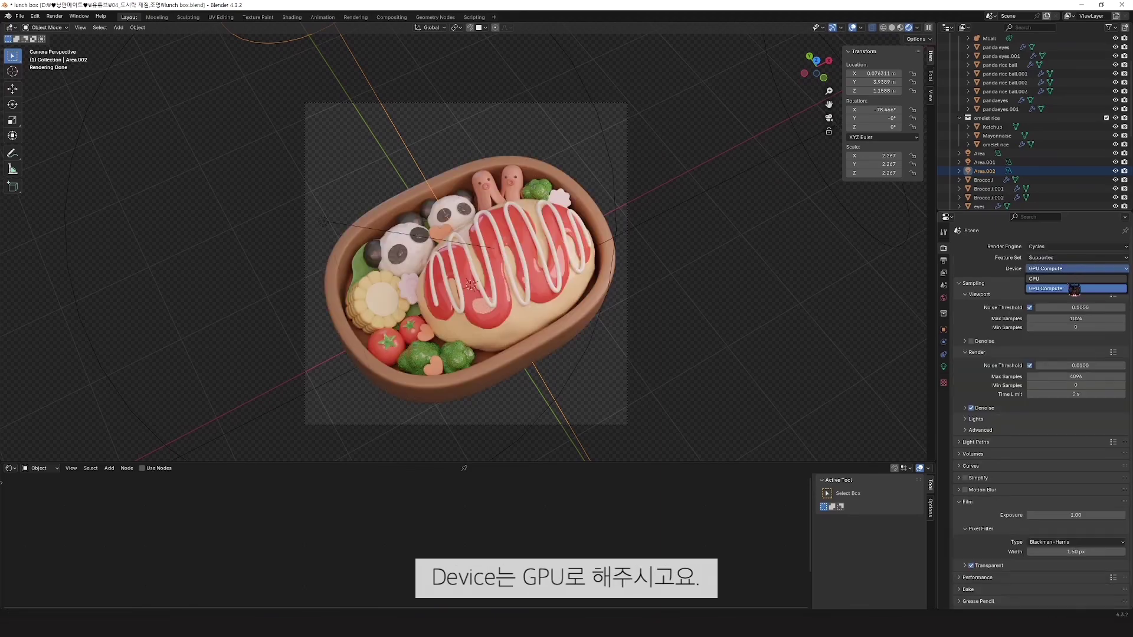
click(1076, 291)
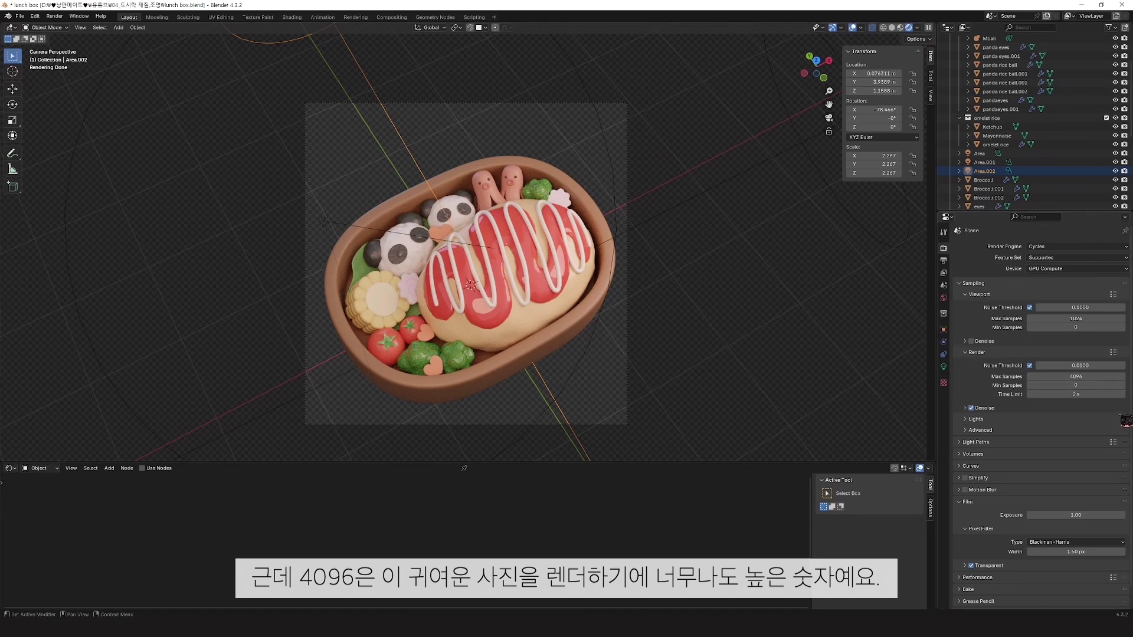
Step: Set the Max Samples for final rendering to 2048
click(1092, 378)
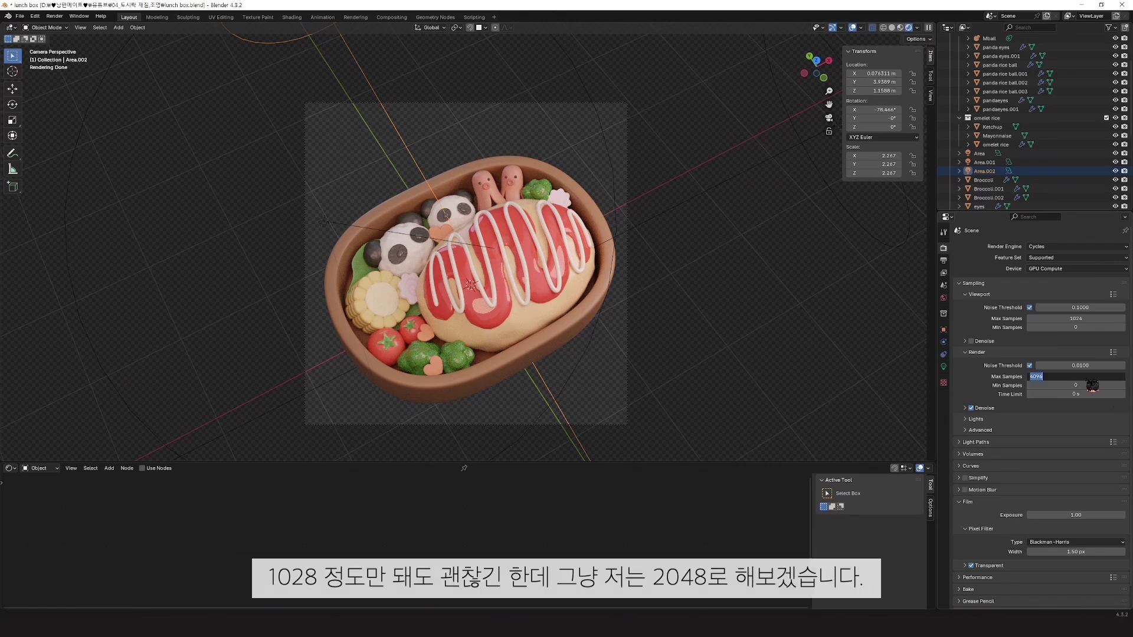
text(2048)
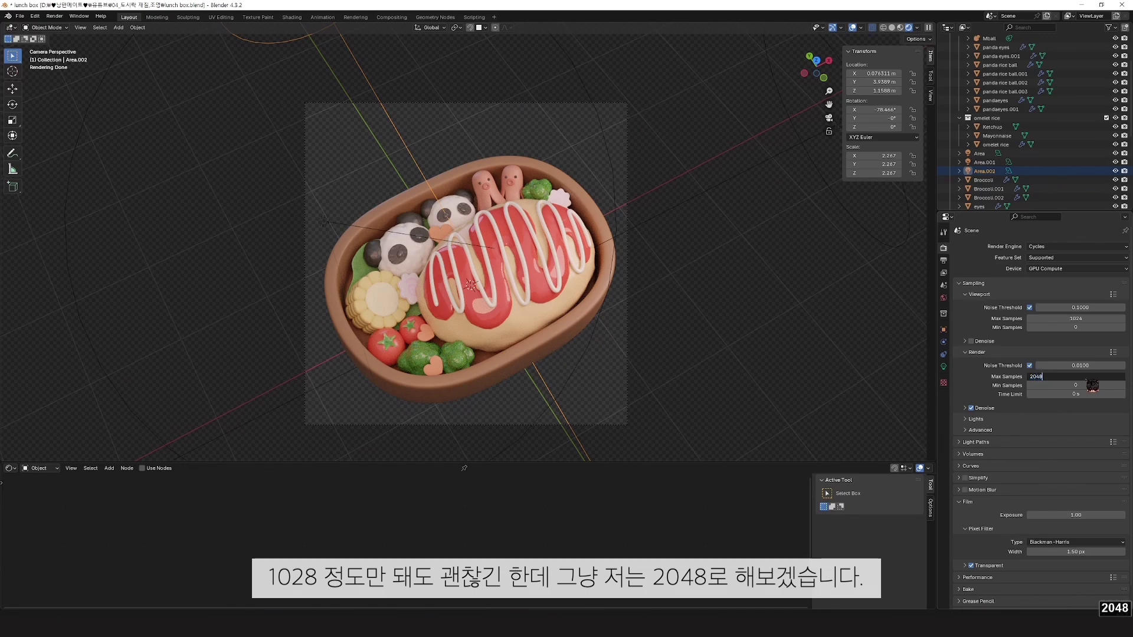
key(Return)
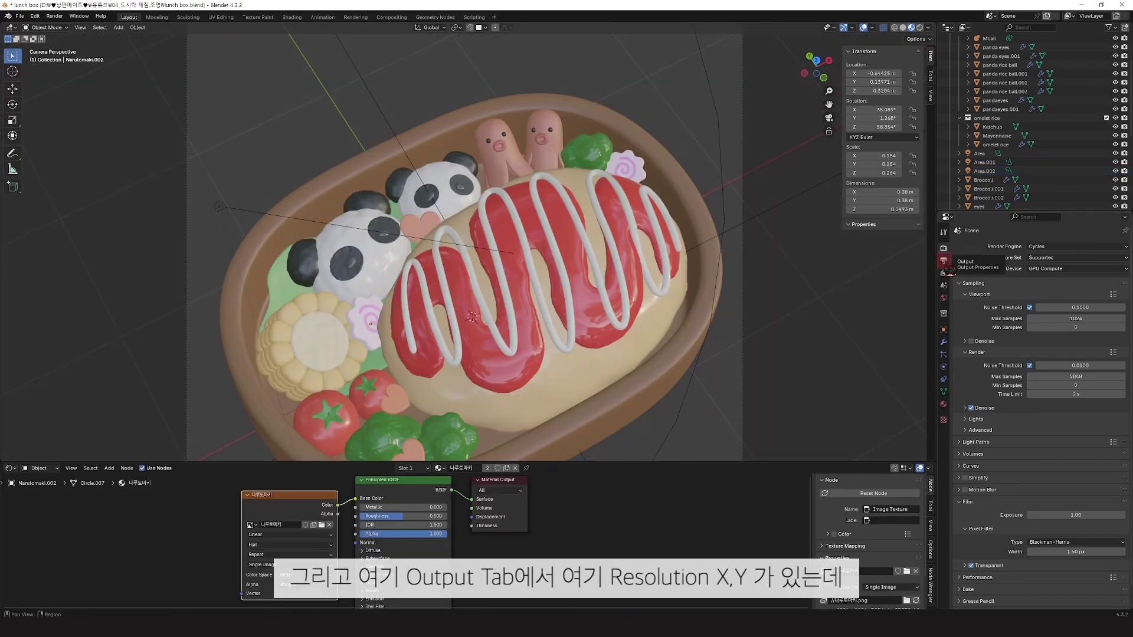
Step: Set the output resolution to a square 2048 px in both X and Y
click(945, 262)
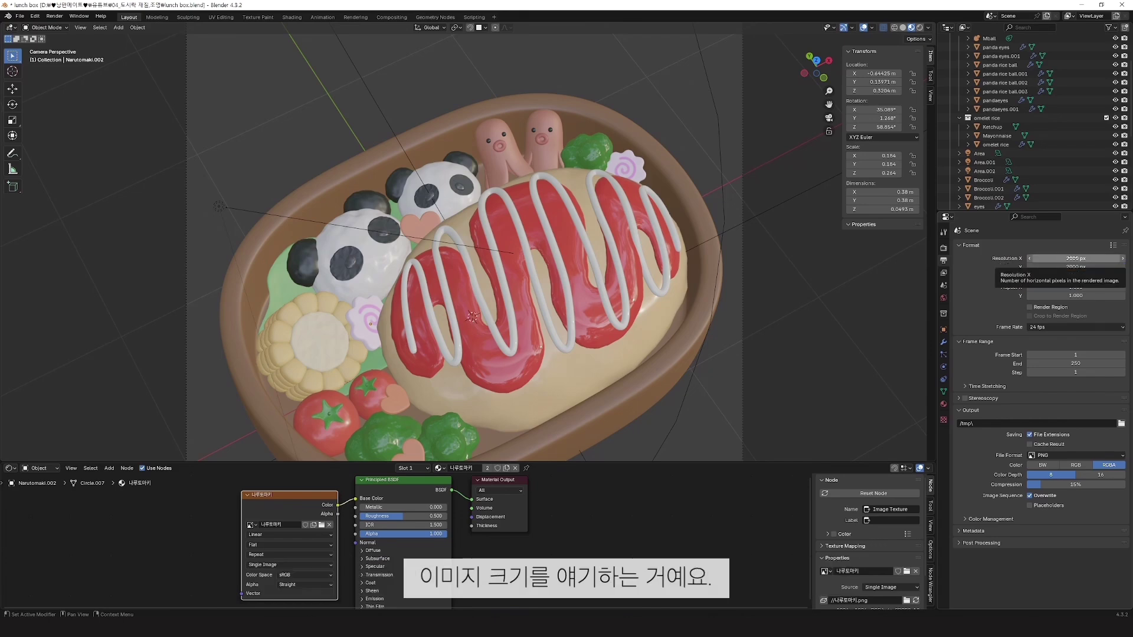
click(1075, 260)
text(20)
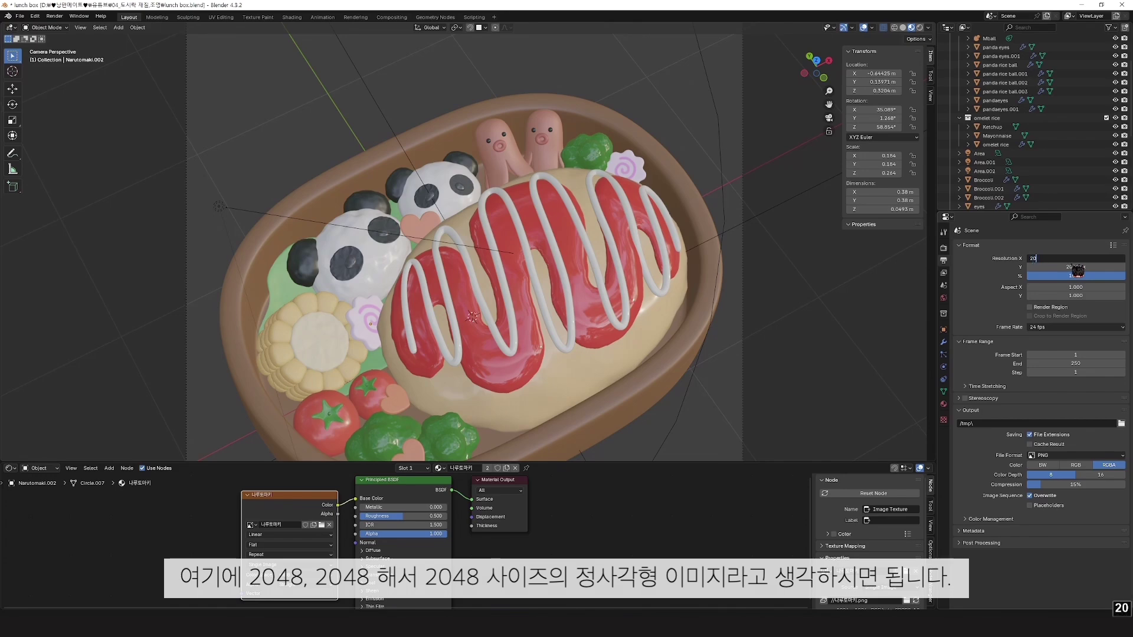
text(48)
key(Tab)
text(2048)
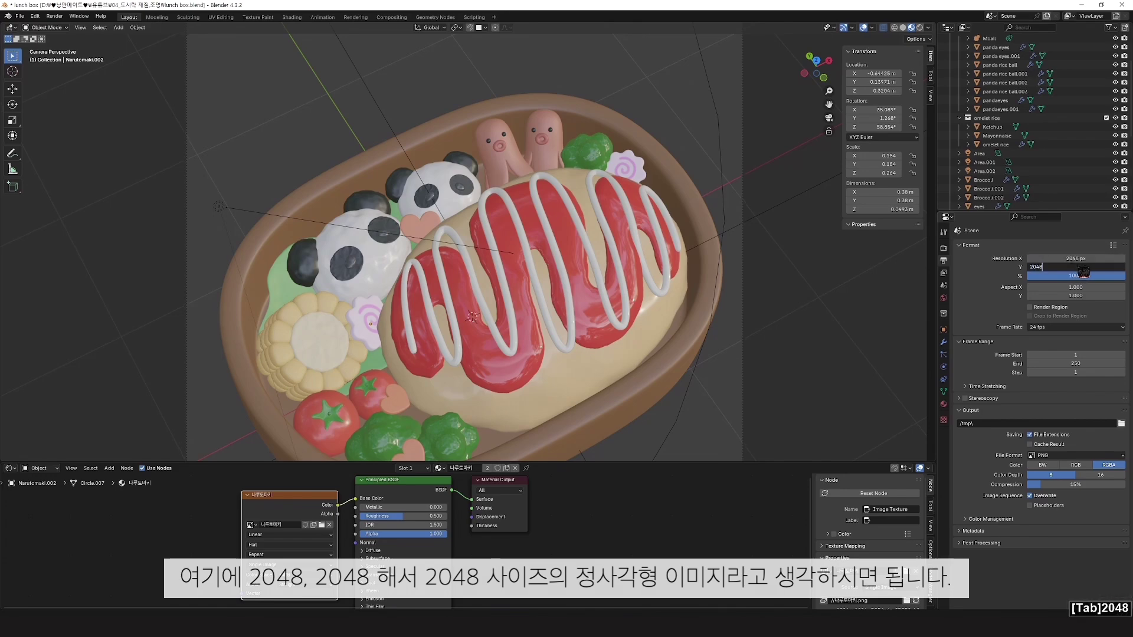
key(Return)
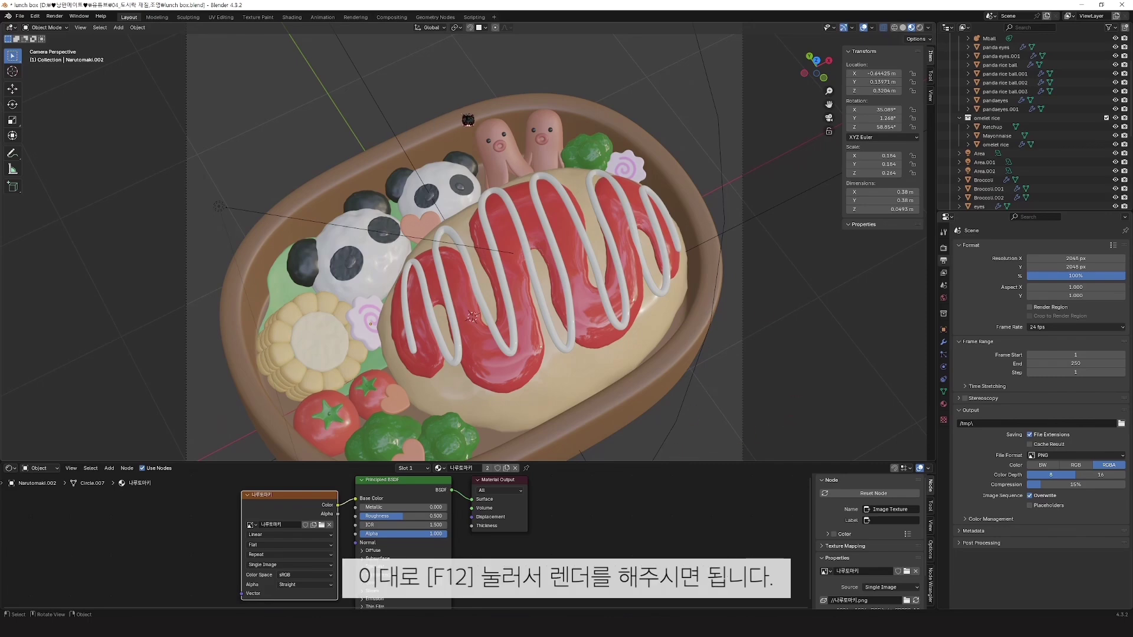
Step: Render the final image of the lunch box and review the render sampling settings while it runs
key(F12)
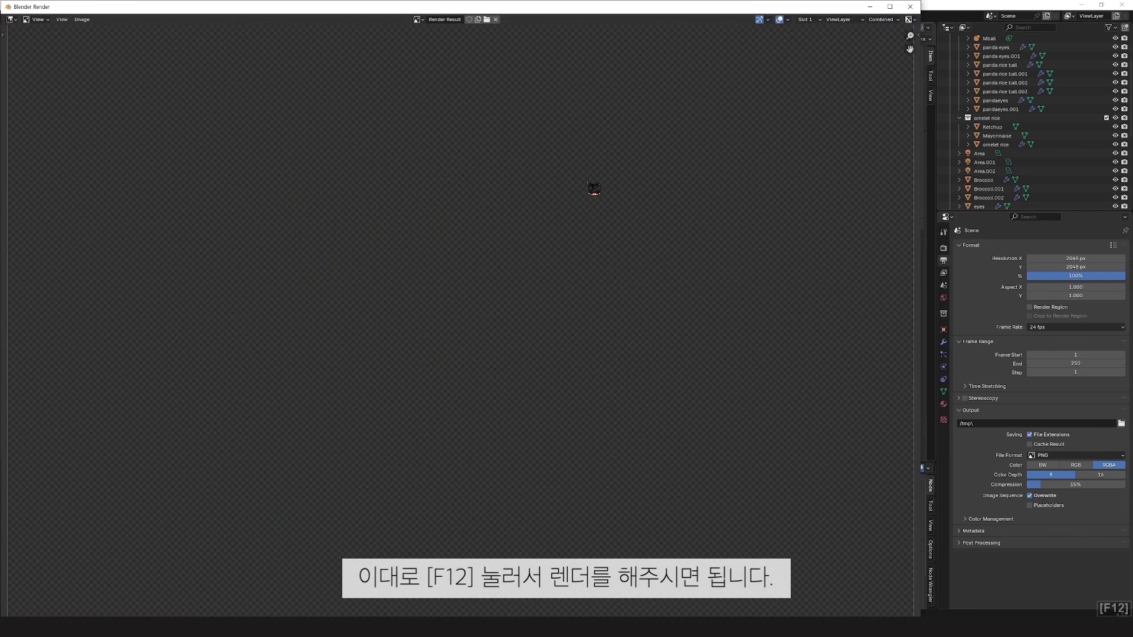
scroll(616, 205, down, 3)
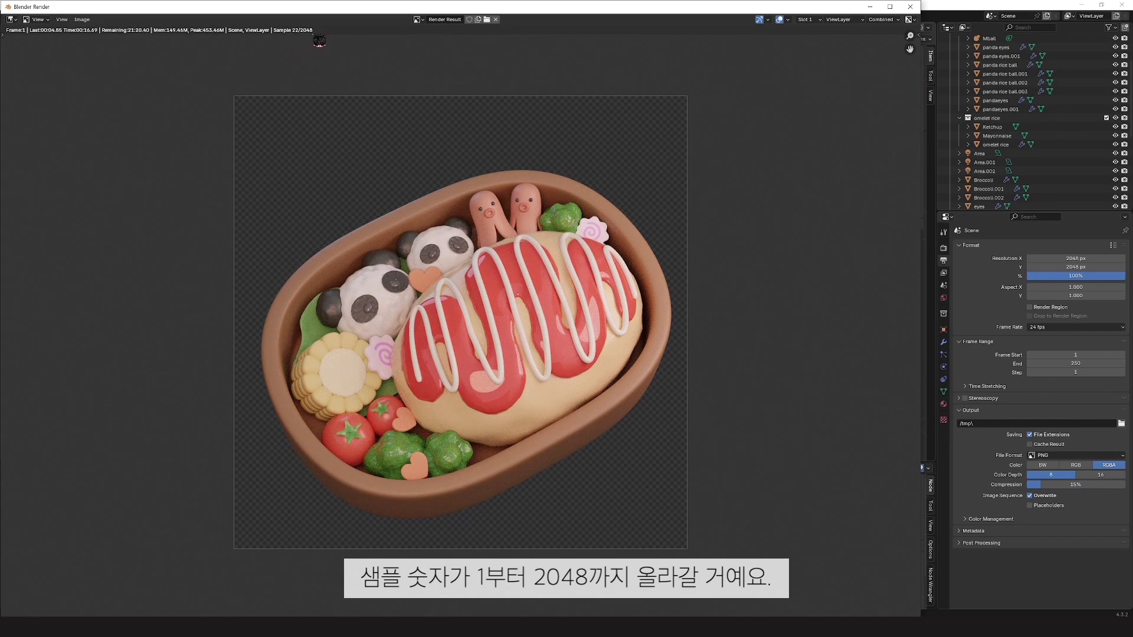
click(944, 248)
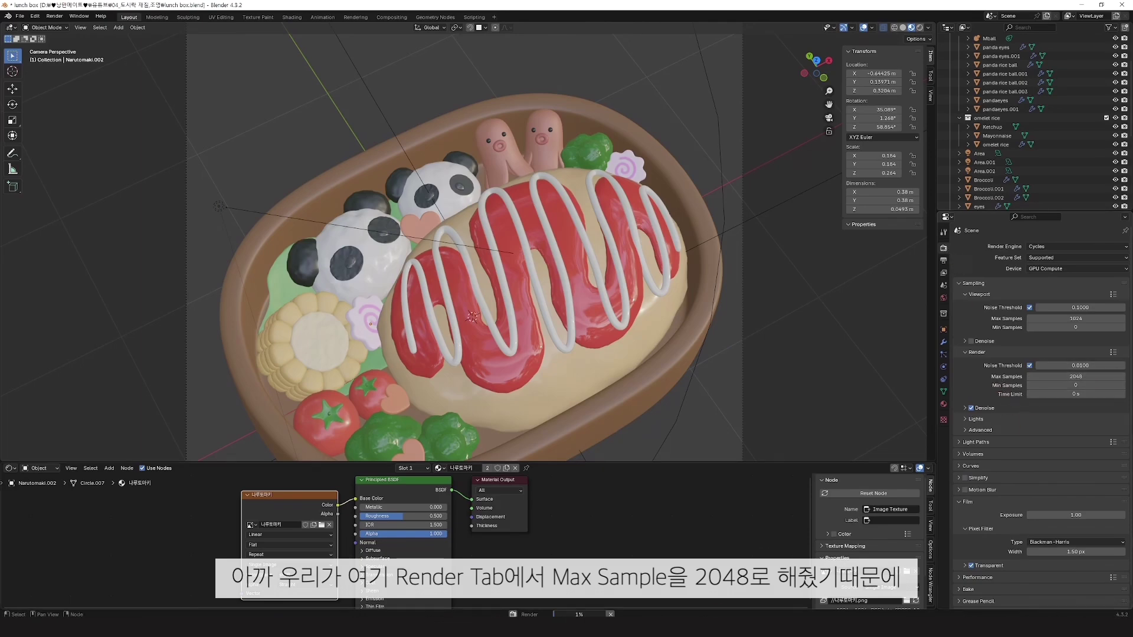
click(336, 627)
click(382, 590)
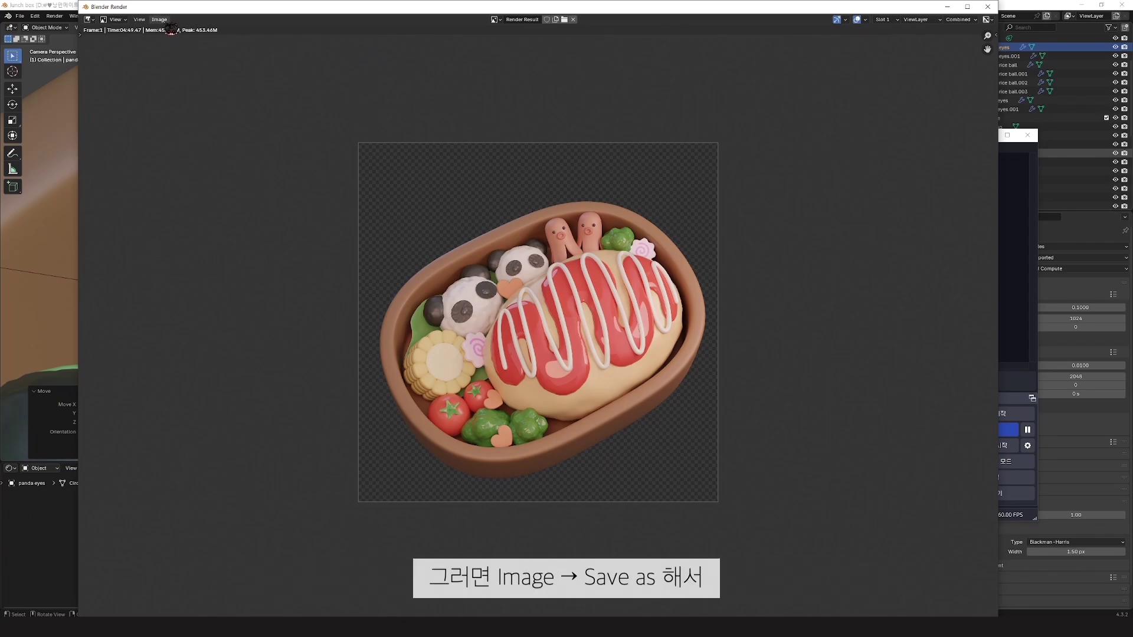
Step: Save the rendered image as 01.png and save the blend file as well
click(161, 20)
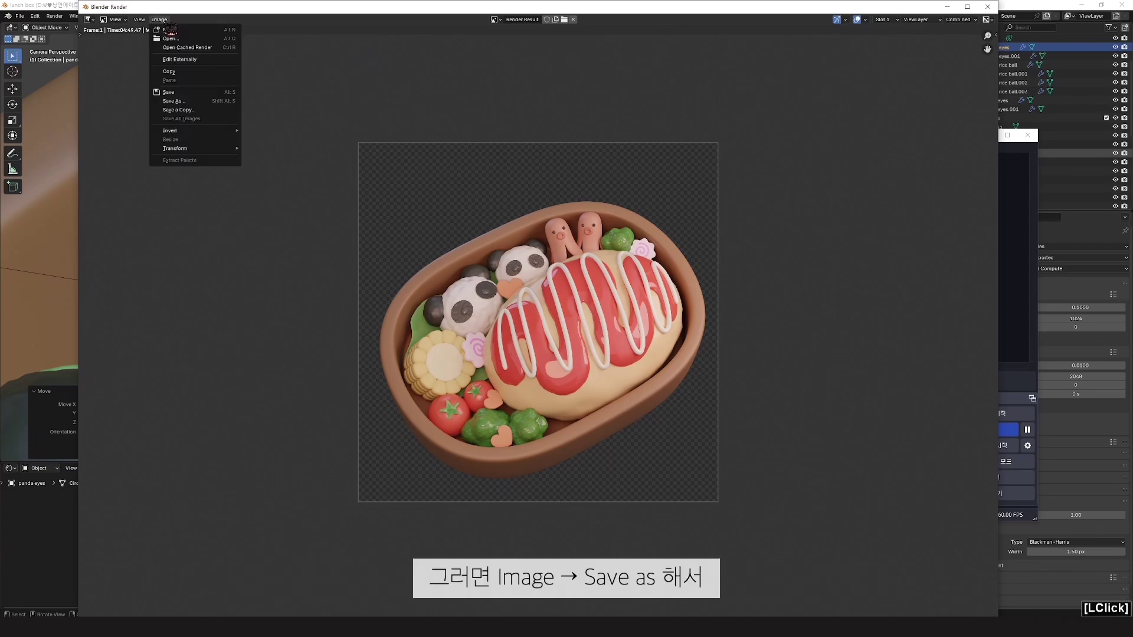
click(199, 102)
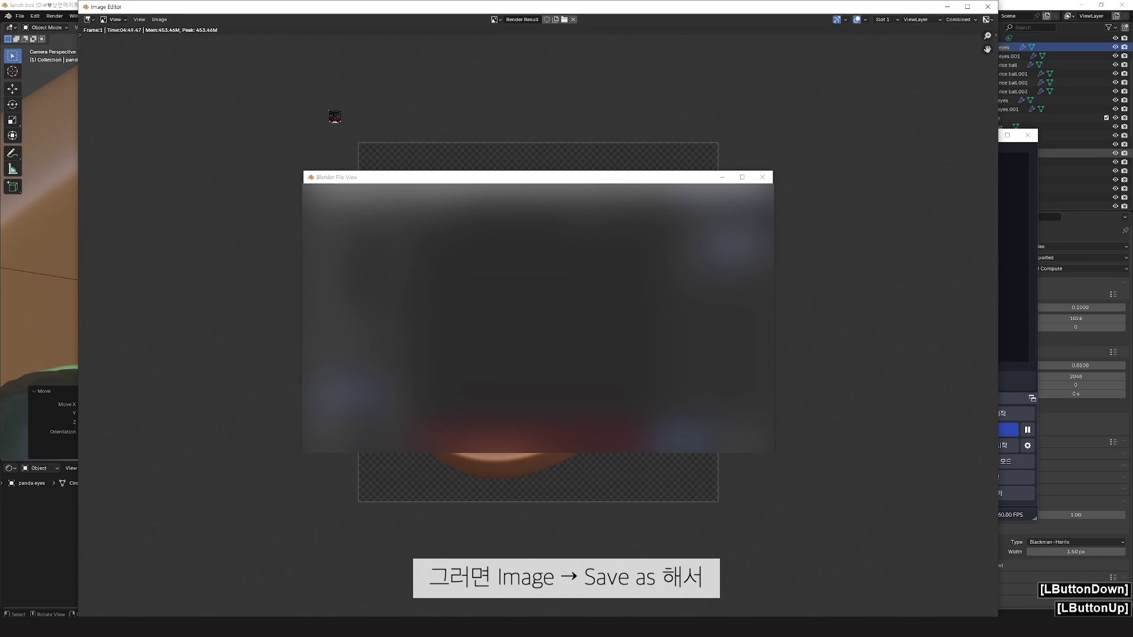
double_click(525, 441)
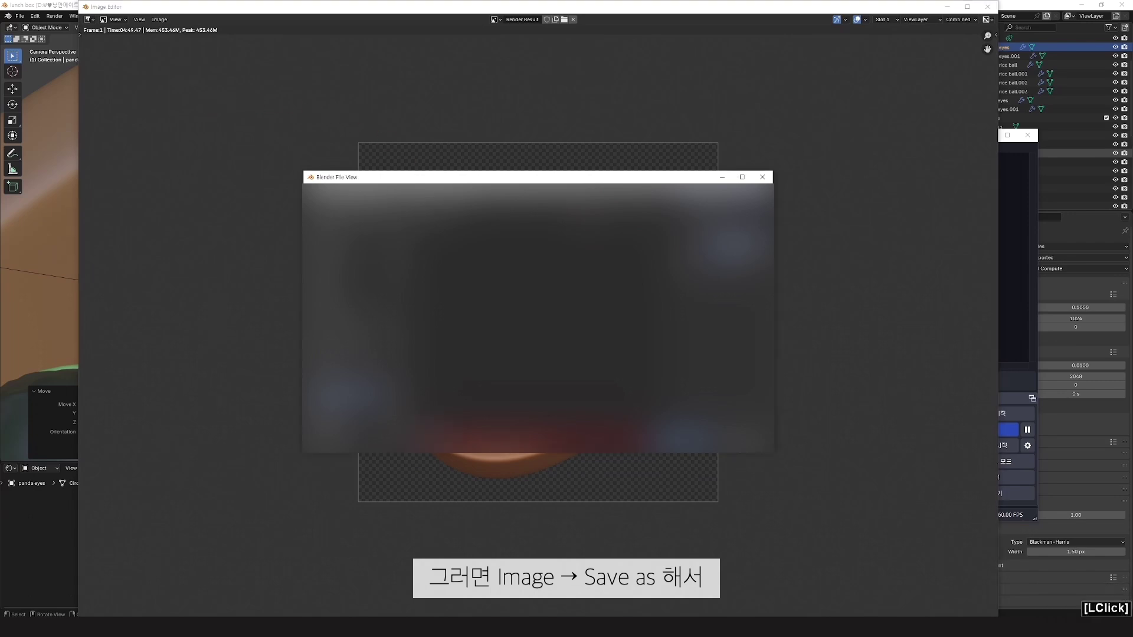
text(01)
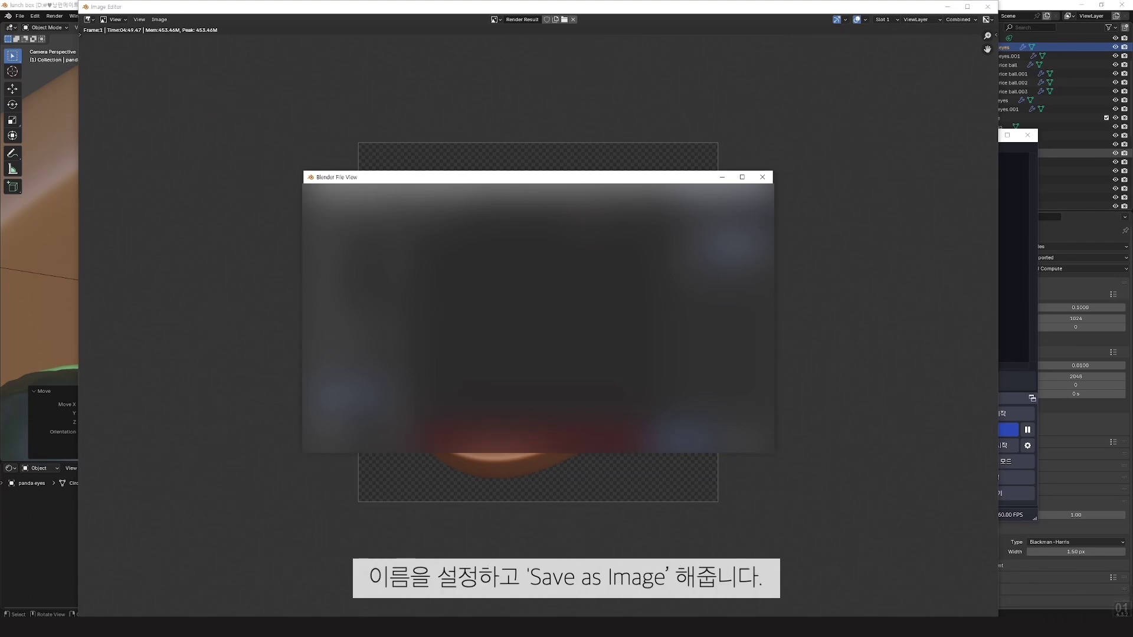
click(685, 441)
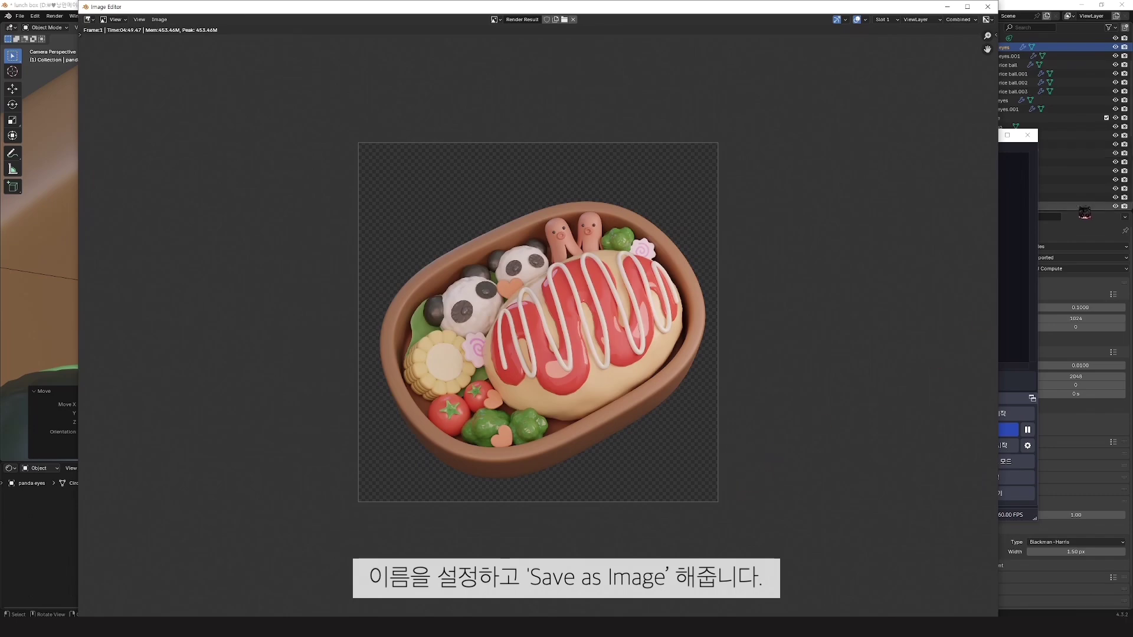
click(988, 7)
key(ctrl+s)
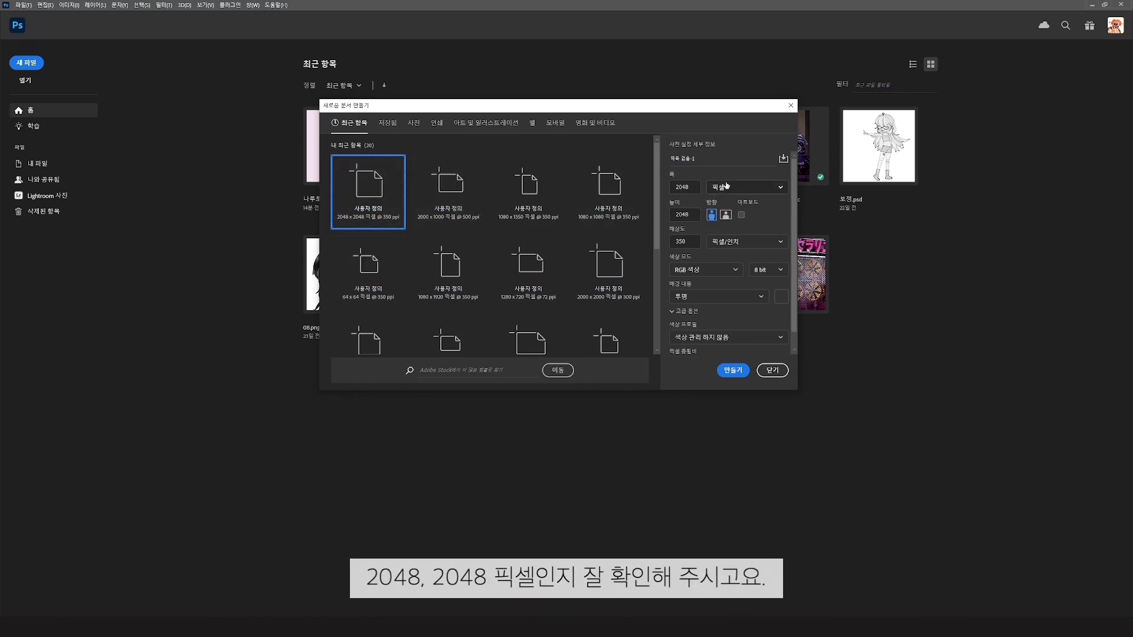
Step: In Photoshop, create a 2048 × 2048 px document with a transparent background and place the rendered image 01.png in it
click(736, 372)
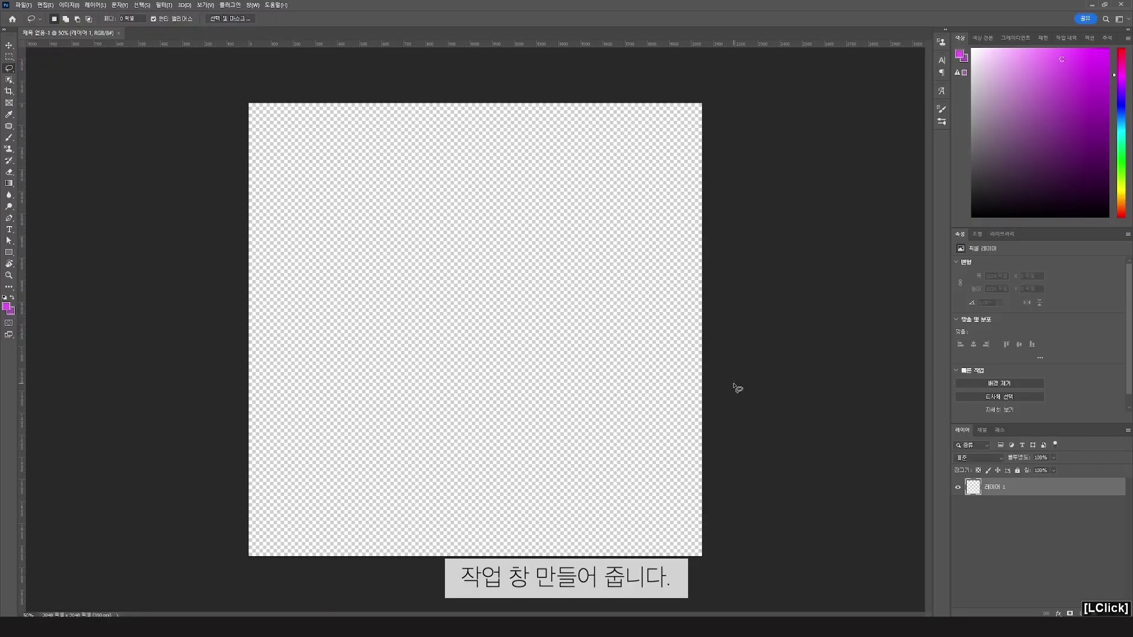
click(379, 600)
drag(385, 328, 488, 211)
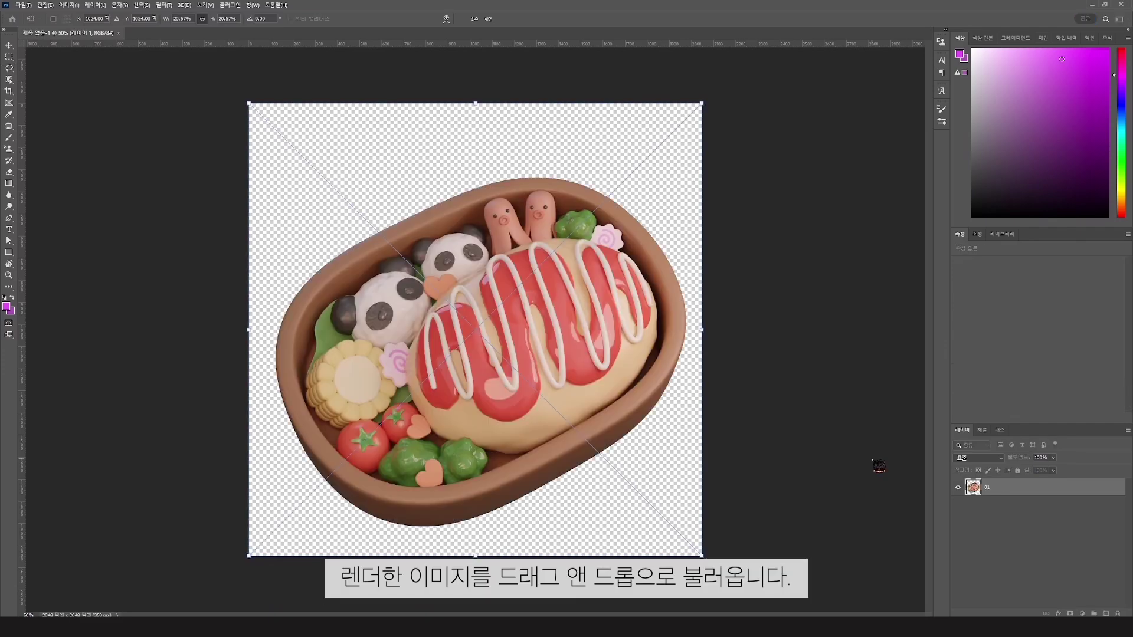
key(Return)
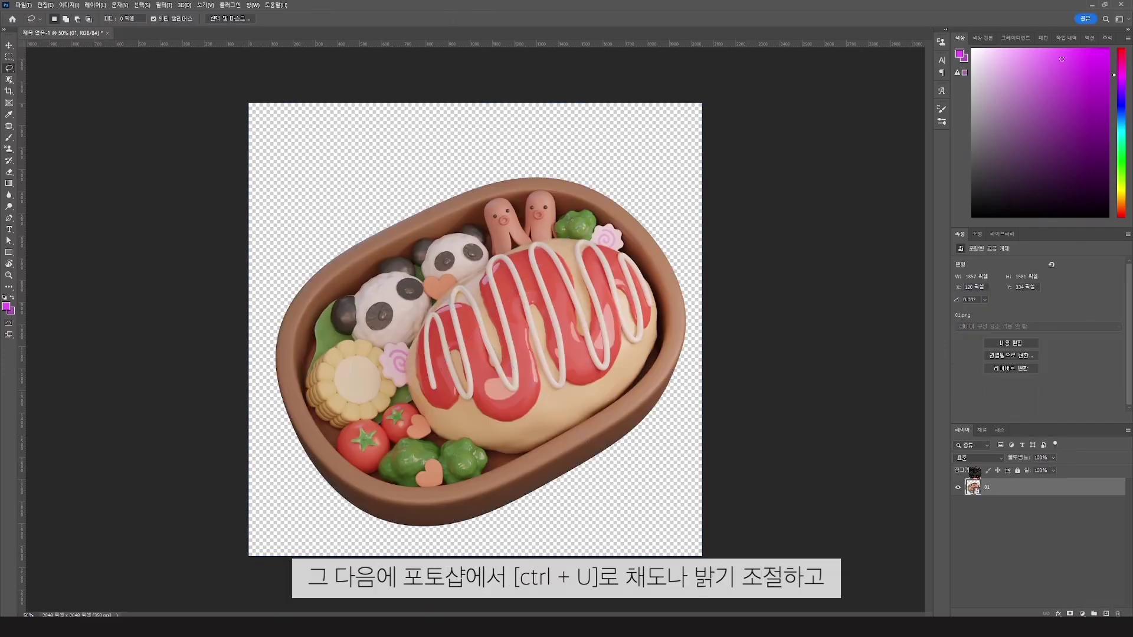
click(988, 481)
key(ctrl+u)
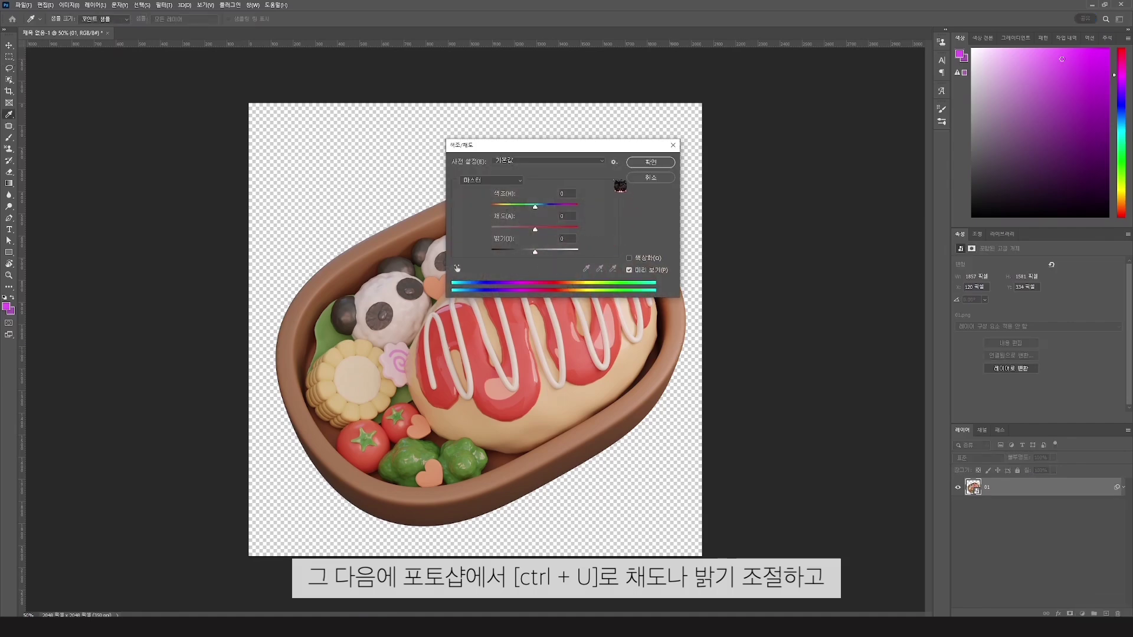
click(673, 144)
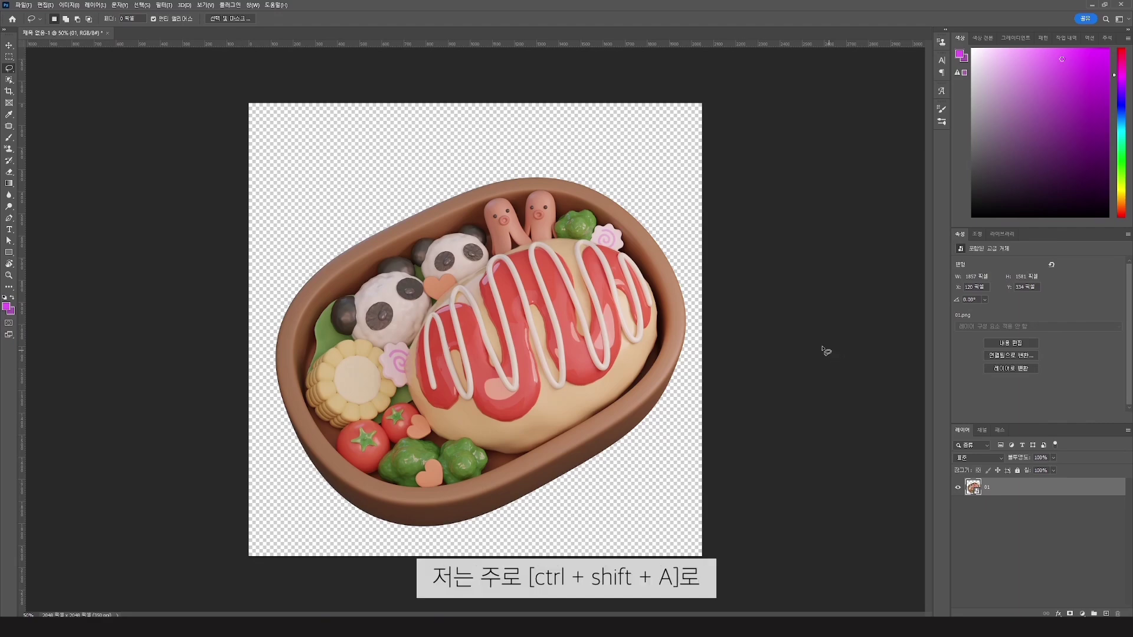
Step: Open the Camera Raw Filter on the render and set Exposure to +0.30, Contrast to -5 and Shadows to -10, lowering Highlights slightly
key(ctrl)
key(ctrl+shift+a)
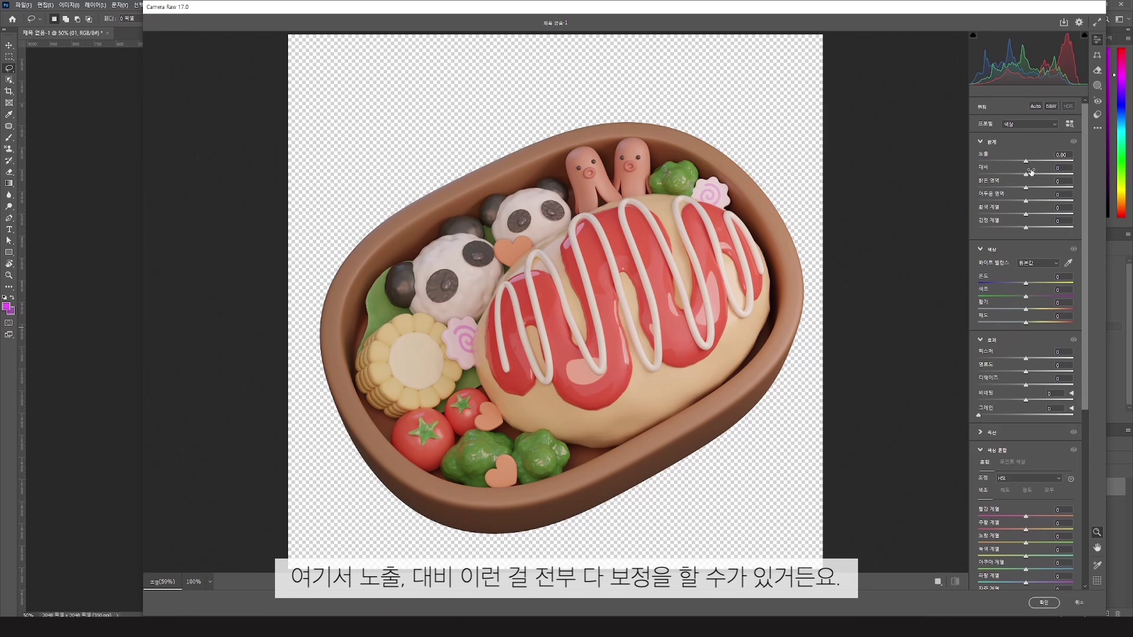
drag(1026, 163, 1031, 212)
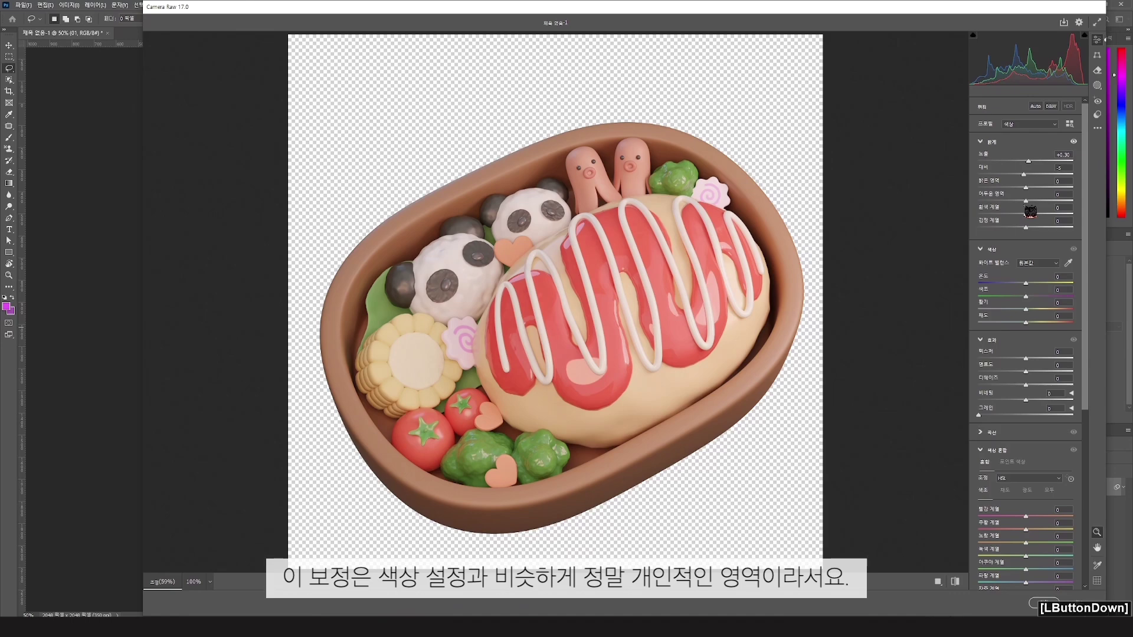
mouse_move(1031, 211)
mouse_down()
mouse_move(1031, 193)
mouse_move(1044, 195)
mouse_move(1002, 201)
mouse_move(1027, 190)
mouse_move(1025, 217)
mouse_up()
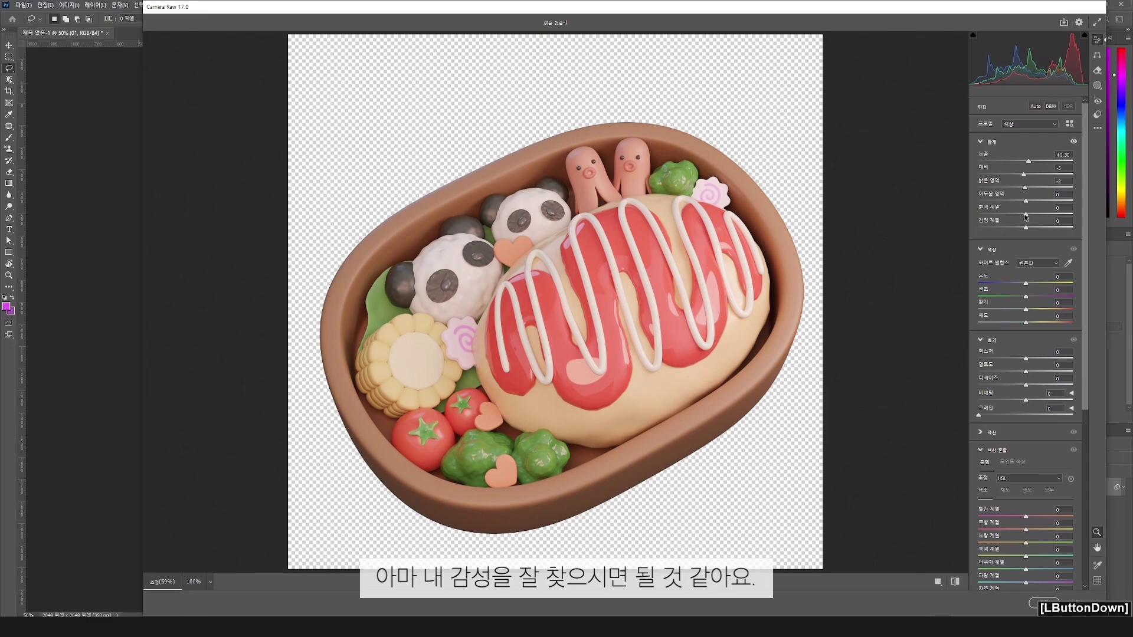
drag(1026, 217, 1046, 184)
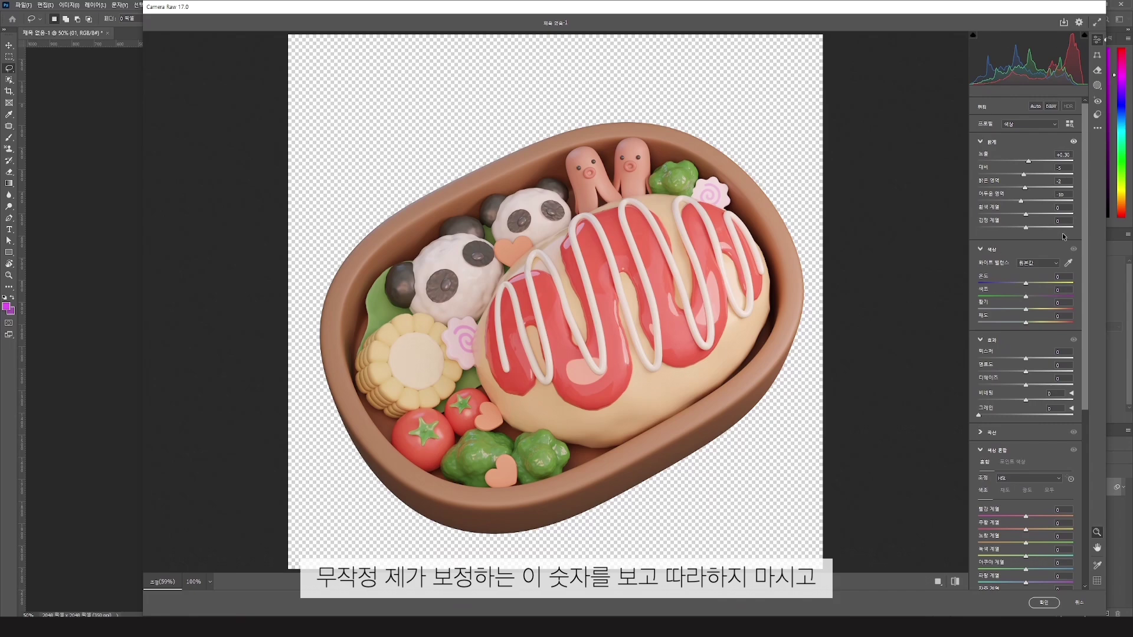
Step: Set Whites to +15, Blacks to +17, Temperature to +4, Vibrance to +7, Texture to +17 and Clarity to +6
drag(1028, 216, 1023, 248)
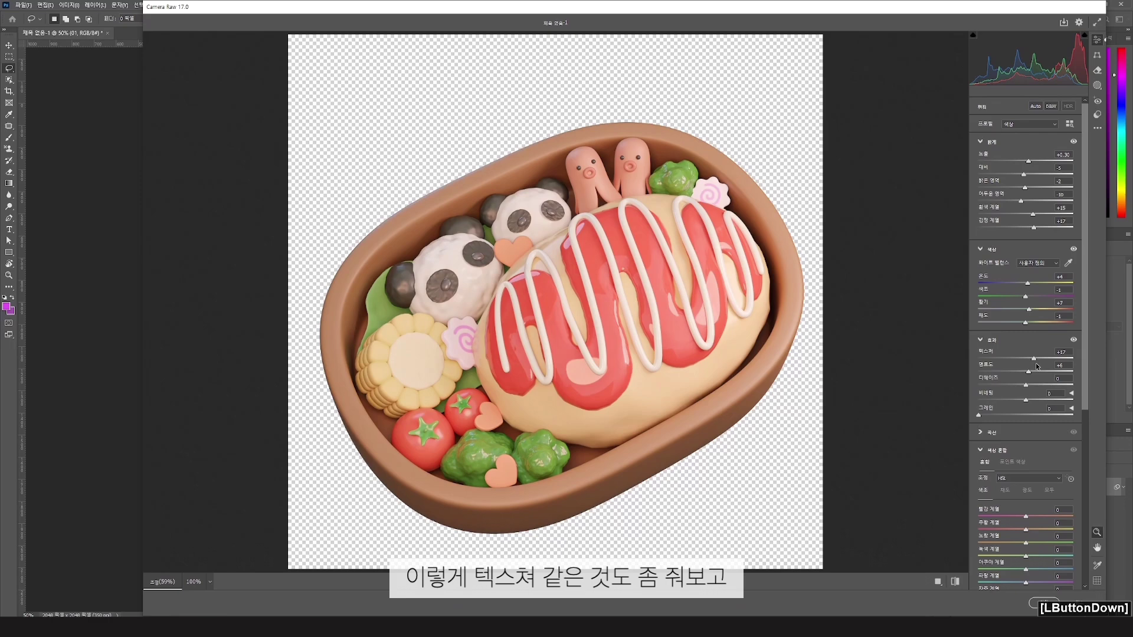
click(1037, 366)
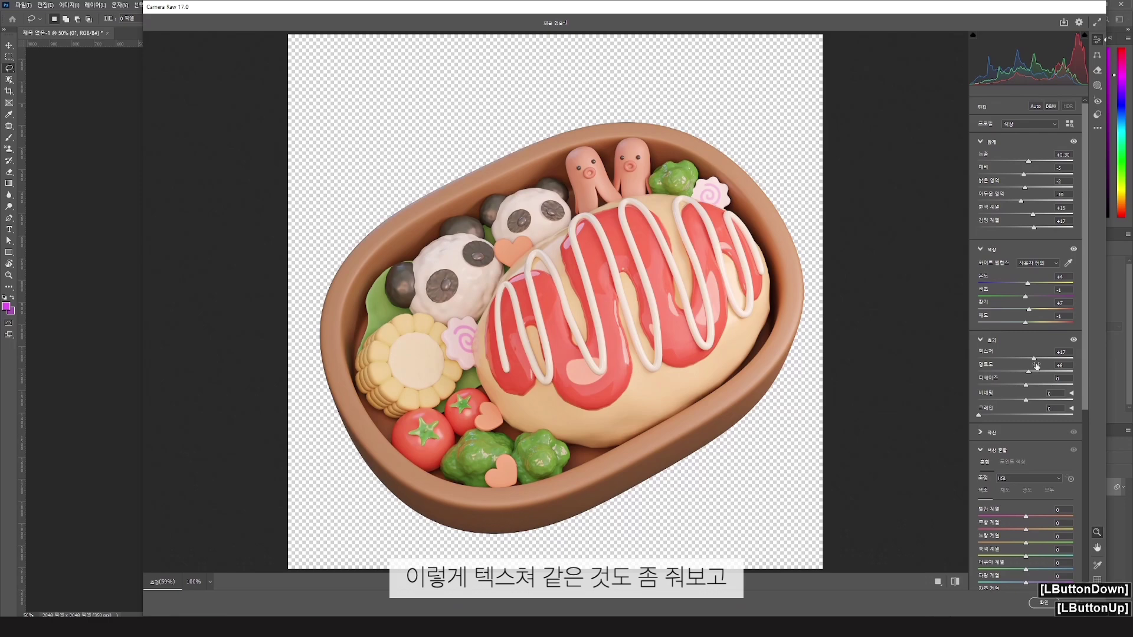
Step: Try a slight positive Vignetting effect on the image and reset its amount to 0
drag(1025, 399, 1028, 440)
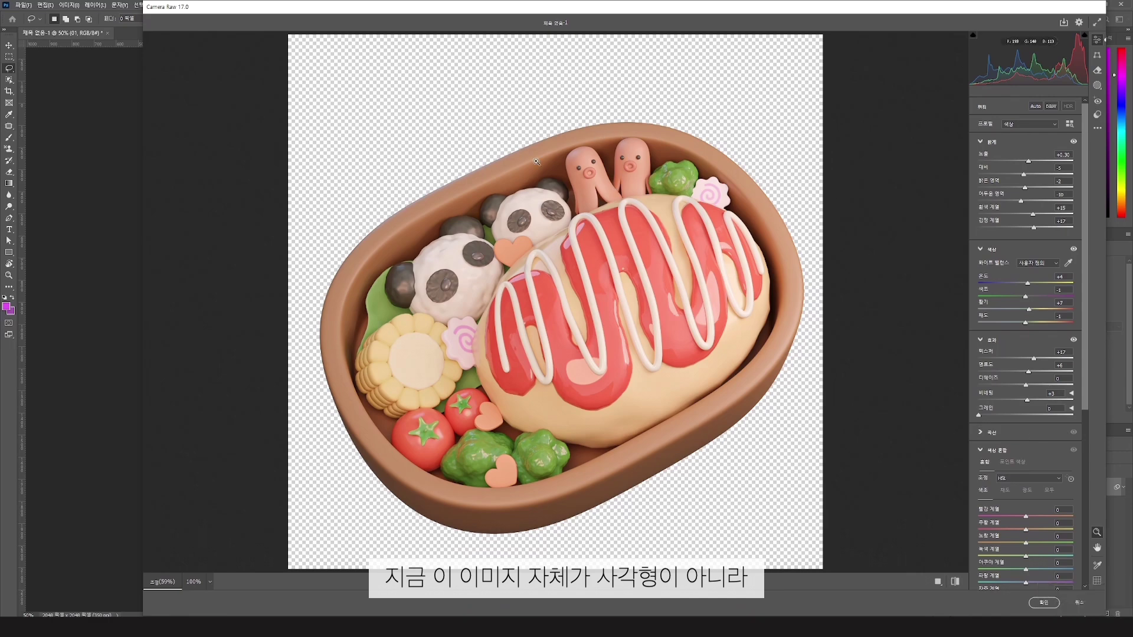
drag(1028, 400, 1035, 401)
click(1053, 393)
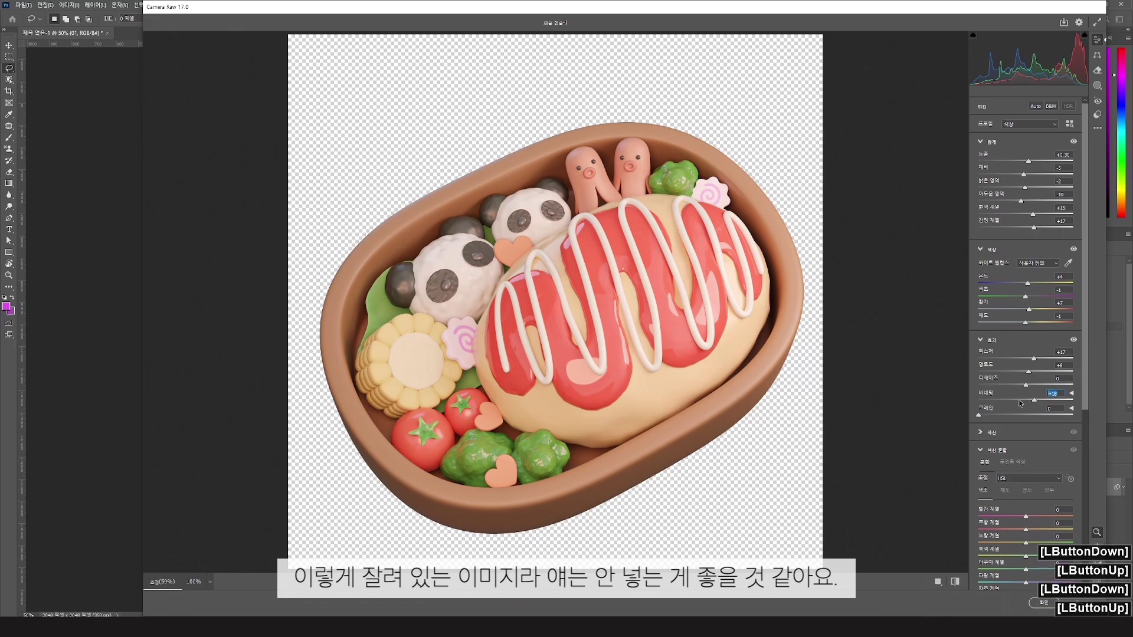
text(0)
key(Return)
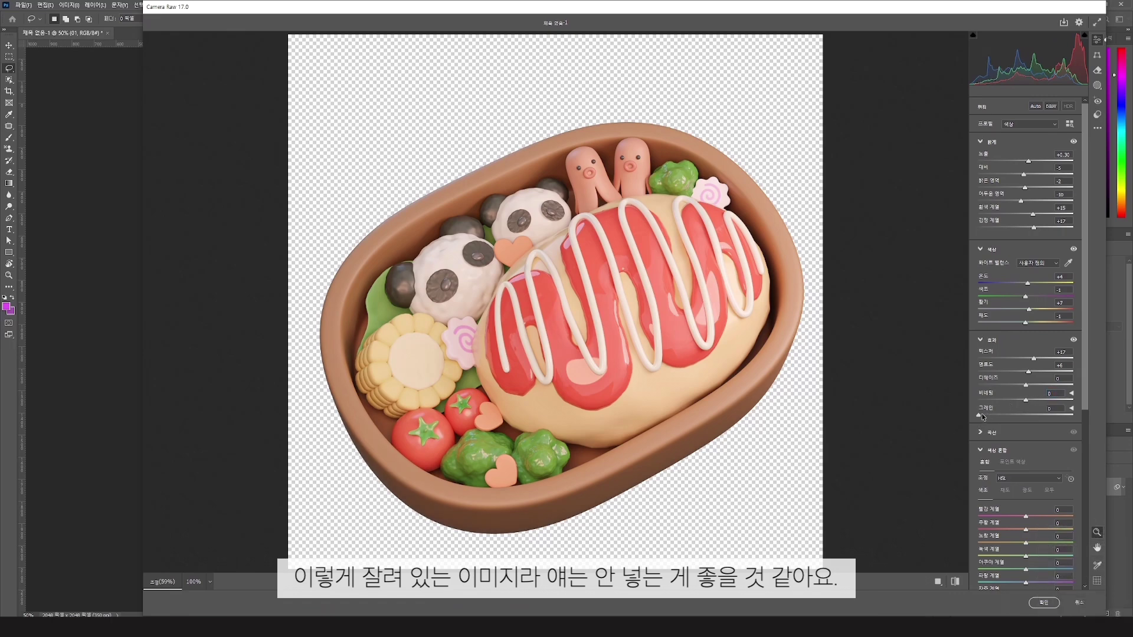
Step: Add Grain to the lunch box image with an amount of about 21, judging the noise at 100% size
drag(982, 417, 982, 418)
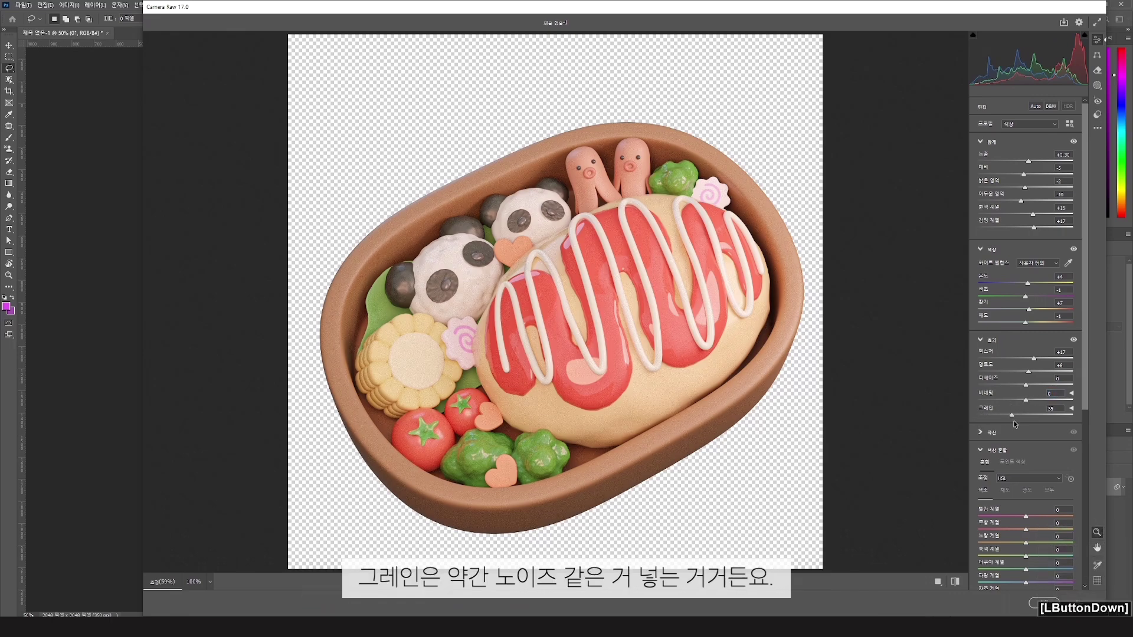
scroll(630, 441, up, 5)
scroll(630, 441, down, 6)
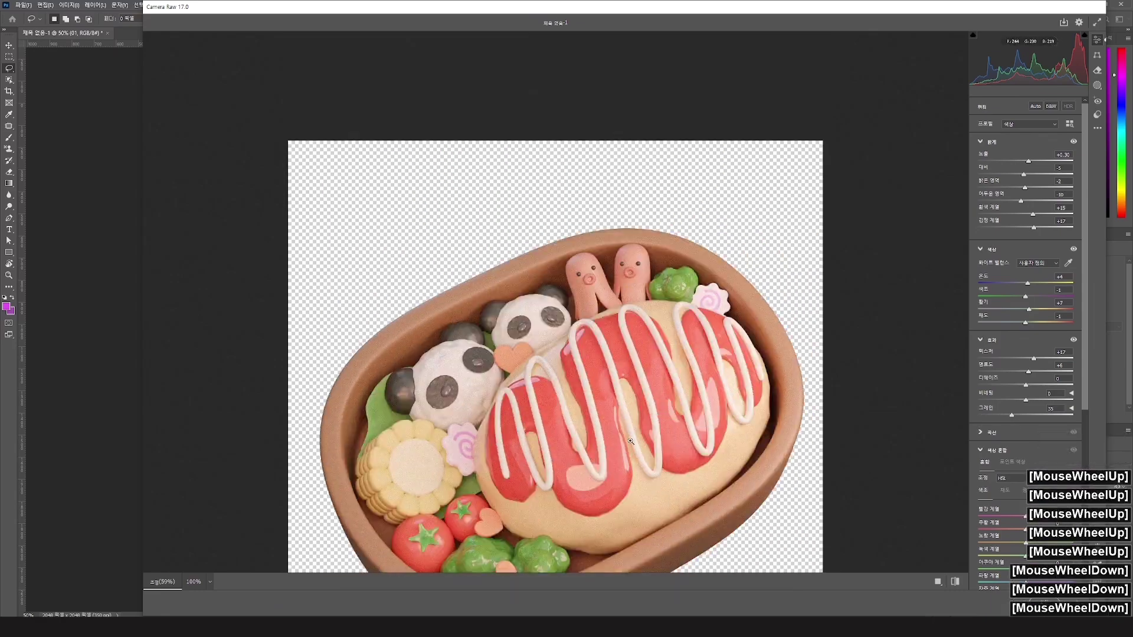
ctrl+click(615, 387)
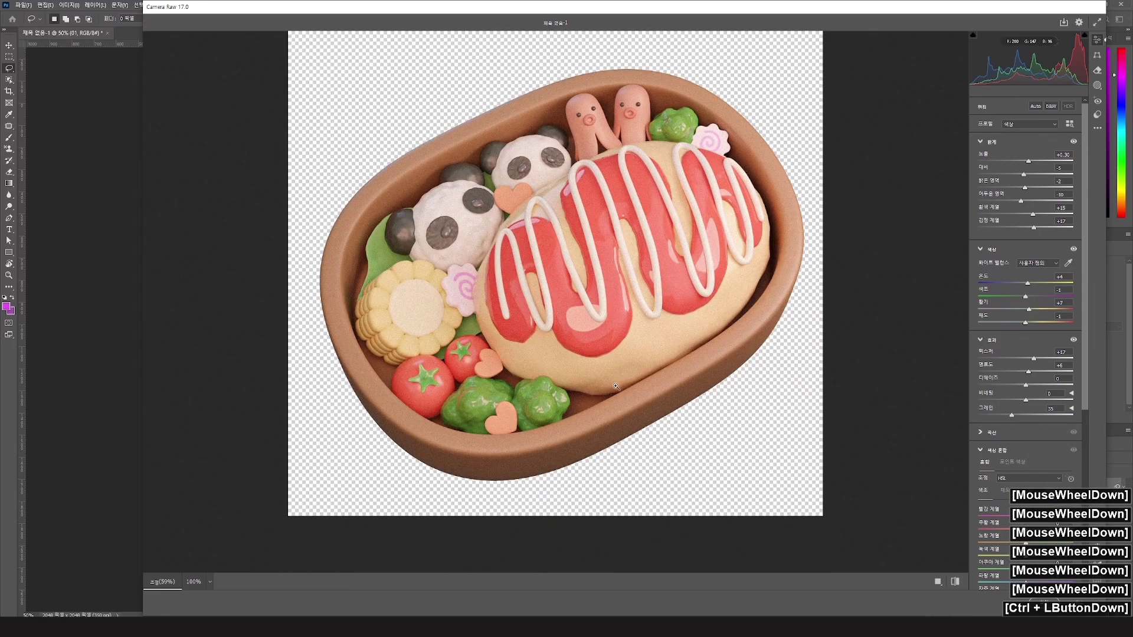
click(201, 583)
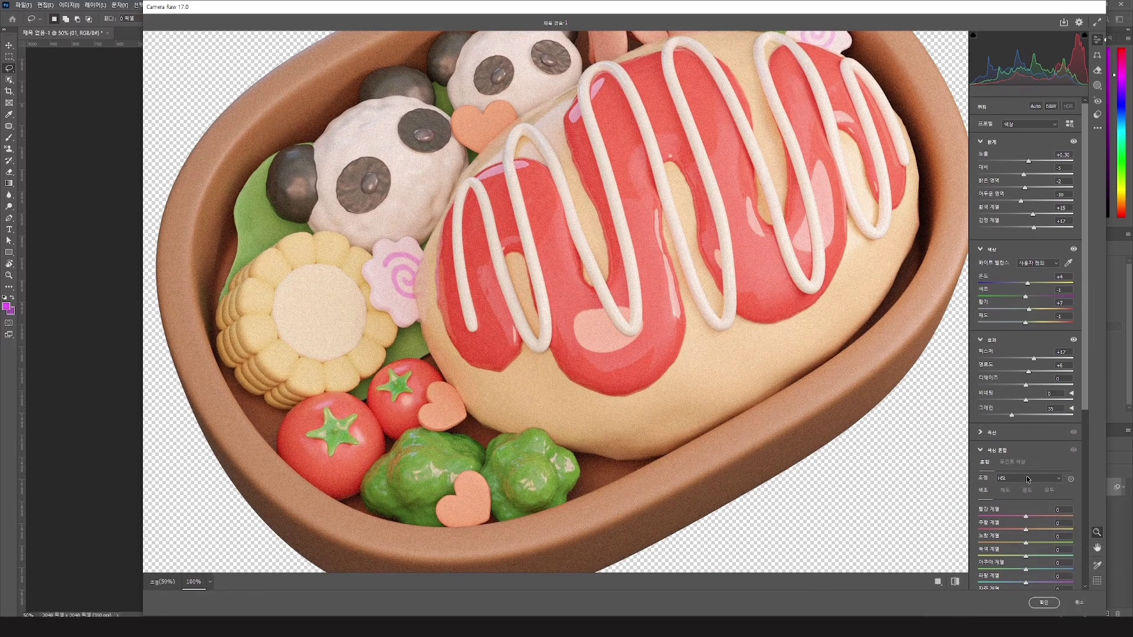
drag(1013, 413, 986, 430)
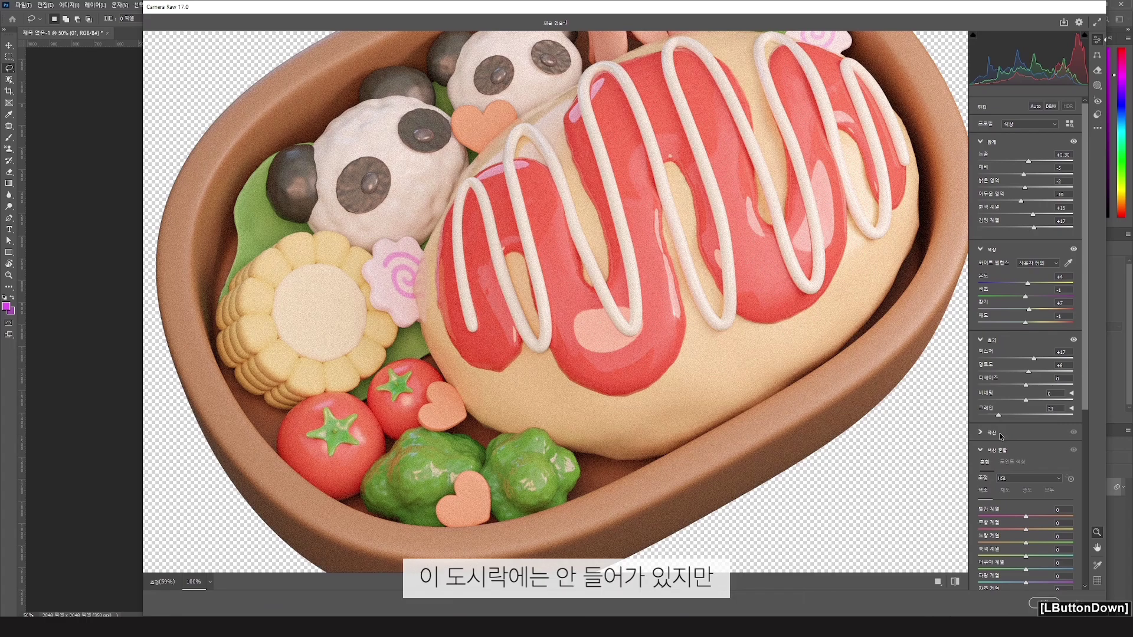
click(1002, 436)
scroll(766, 338, down, 2)
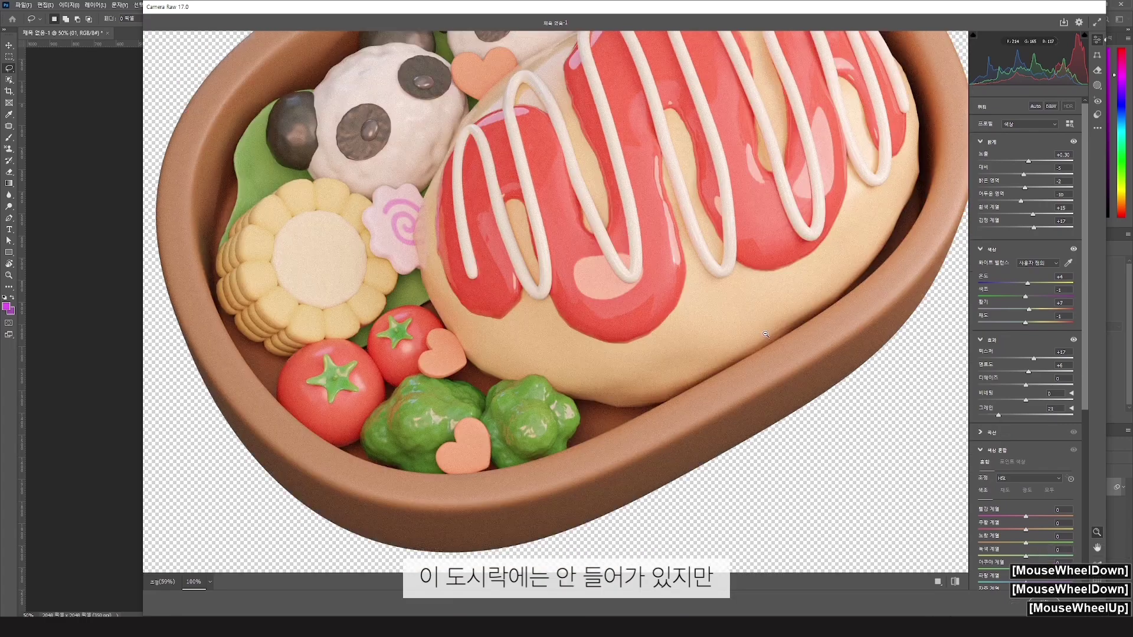
scroll(765, 338, up, 2)
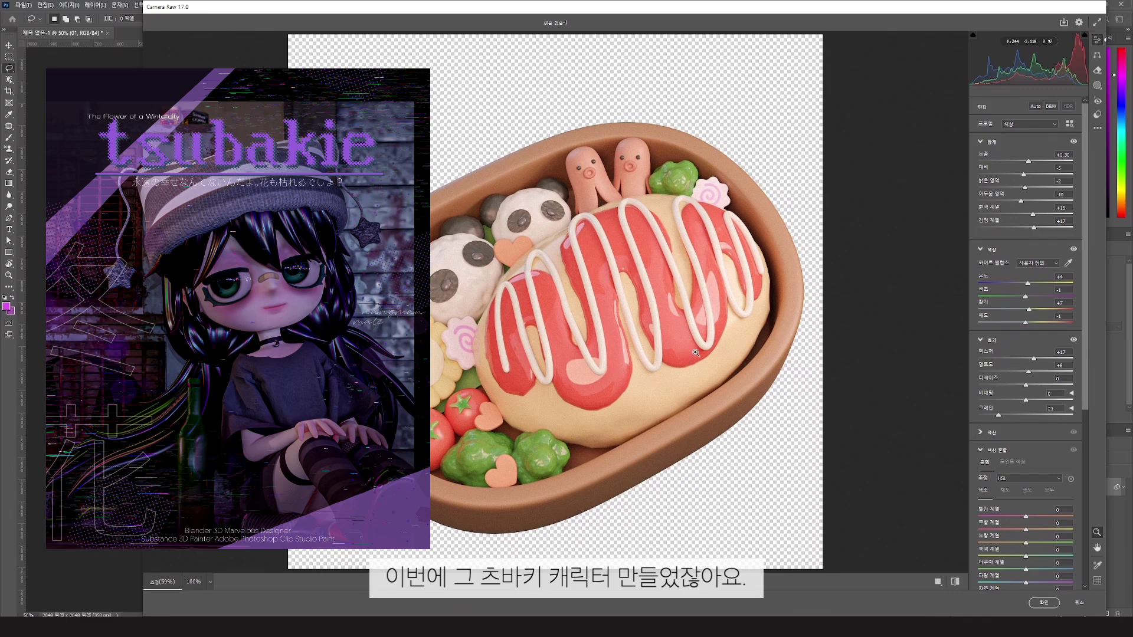
Step: Set the Grain amount to 20 for the lunch box image
click(998, 417)
drag(998, 417, 997, 418)
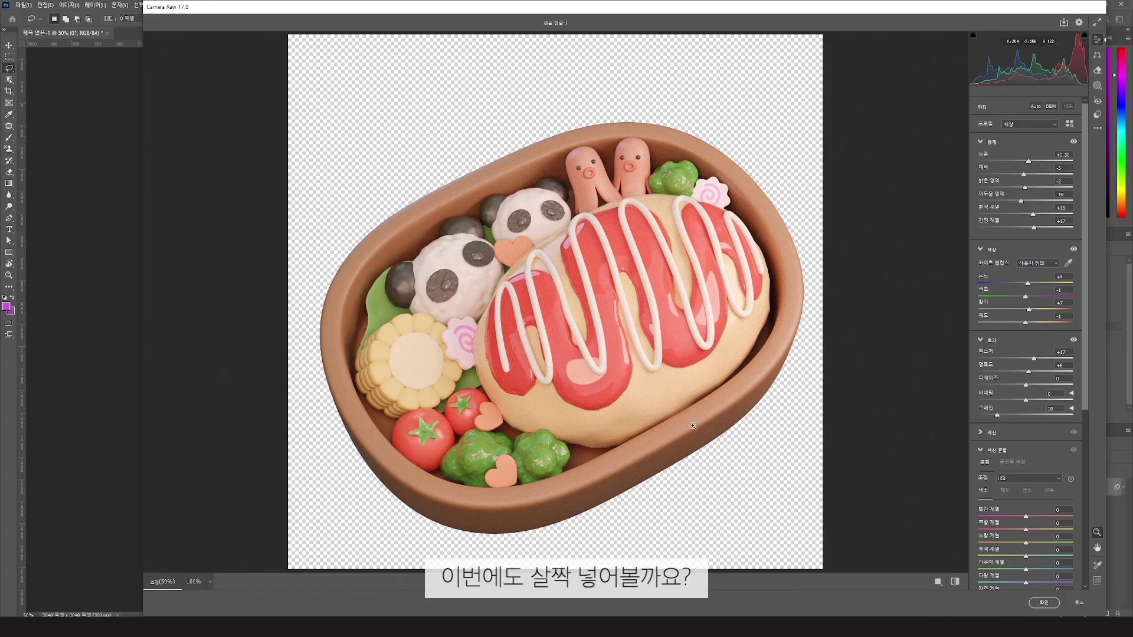
scroll(787, 441, down, 3)
scroll(786, 441, up, 3)
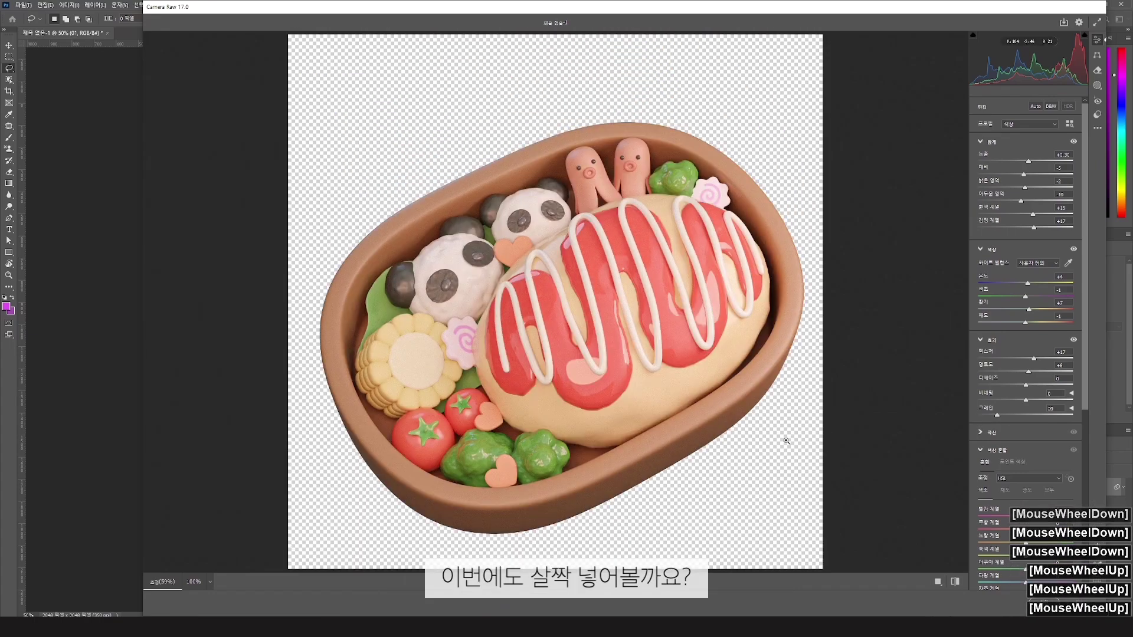
Step: Check the Color Grading controls, collapse them, and set the Calibration primary hues to Red +7, Green +11 and Blue +7
scroll(978, 275, down, 3)
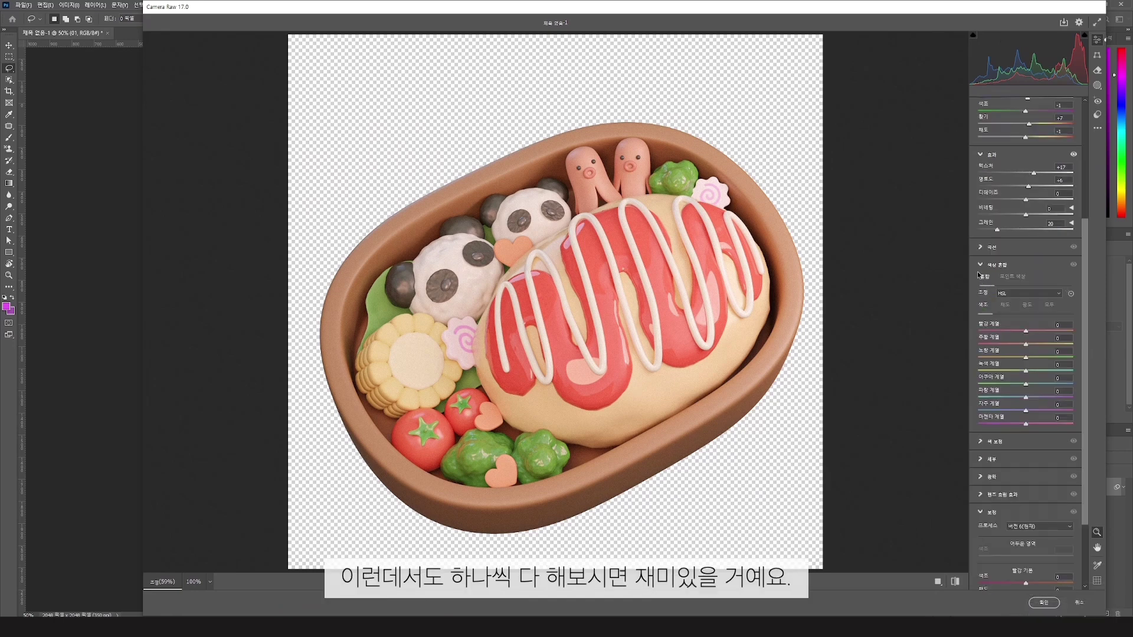
click(995, 442)
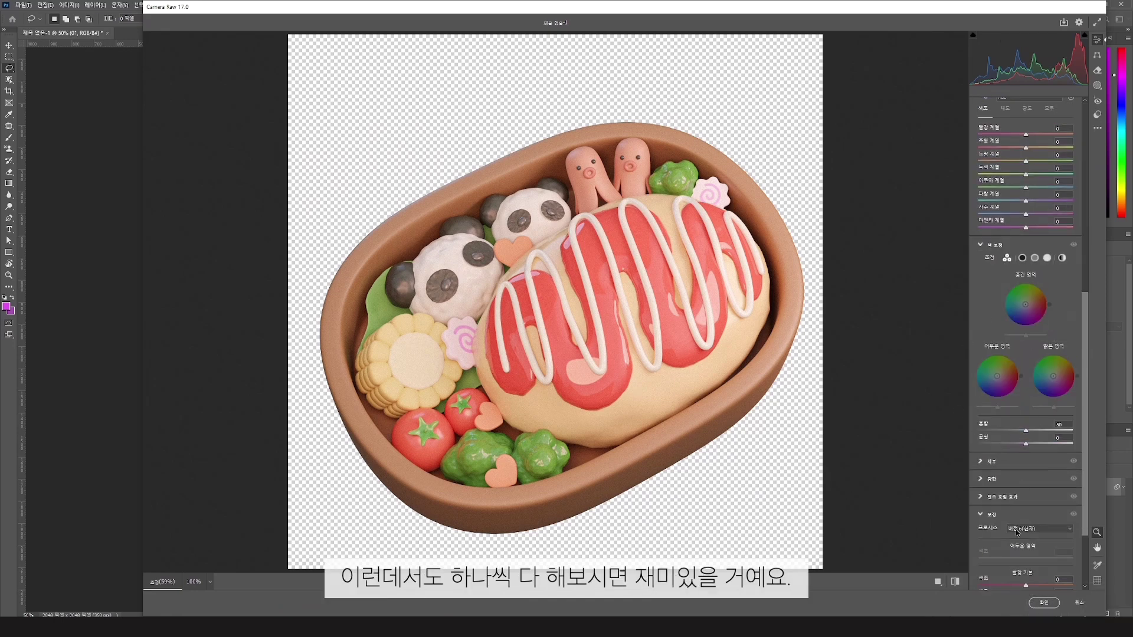
click(996, 245)
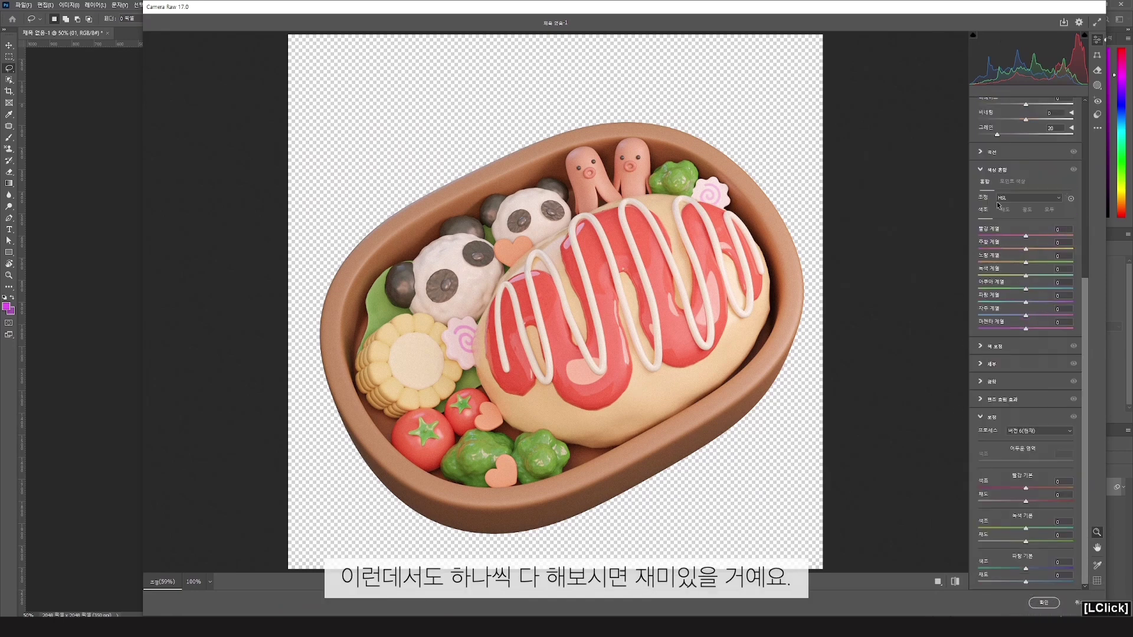
click(1022, 353)
Step: Compare the lunch box image before and after the Camera Raw corrections by switching between default and edited settings
click(955, 583)
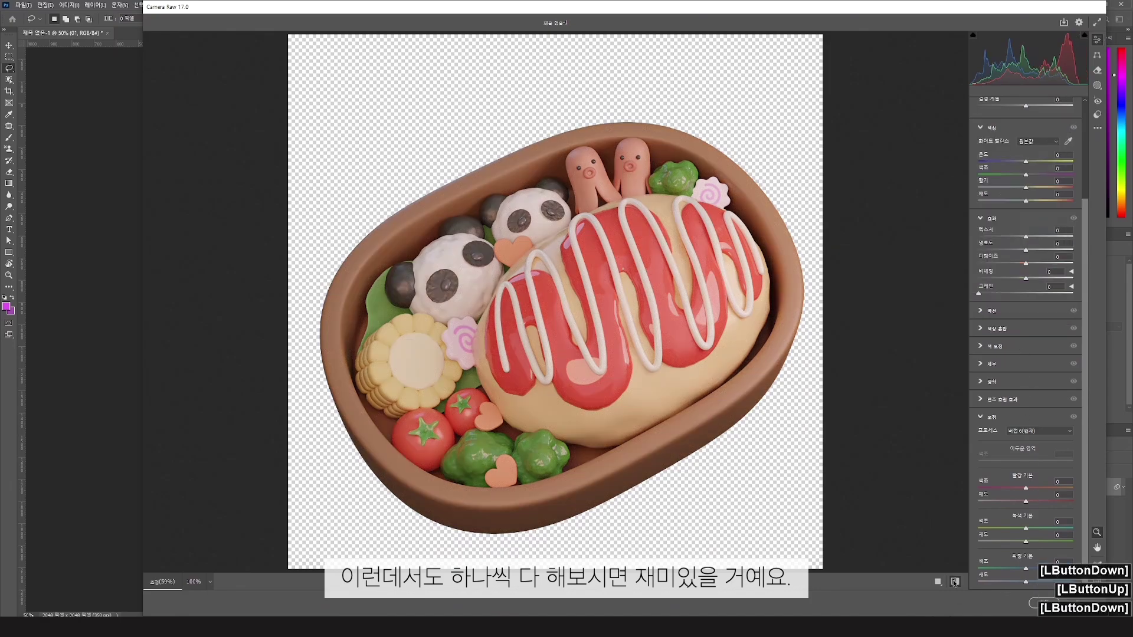
click(955, 583)
click(955, 582)
click(955, 583)
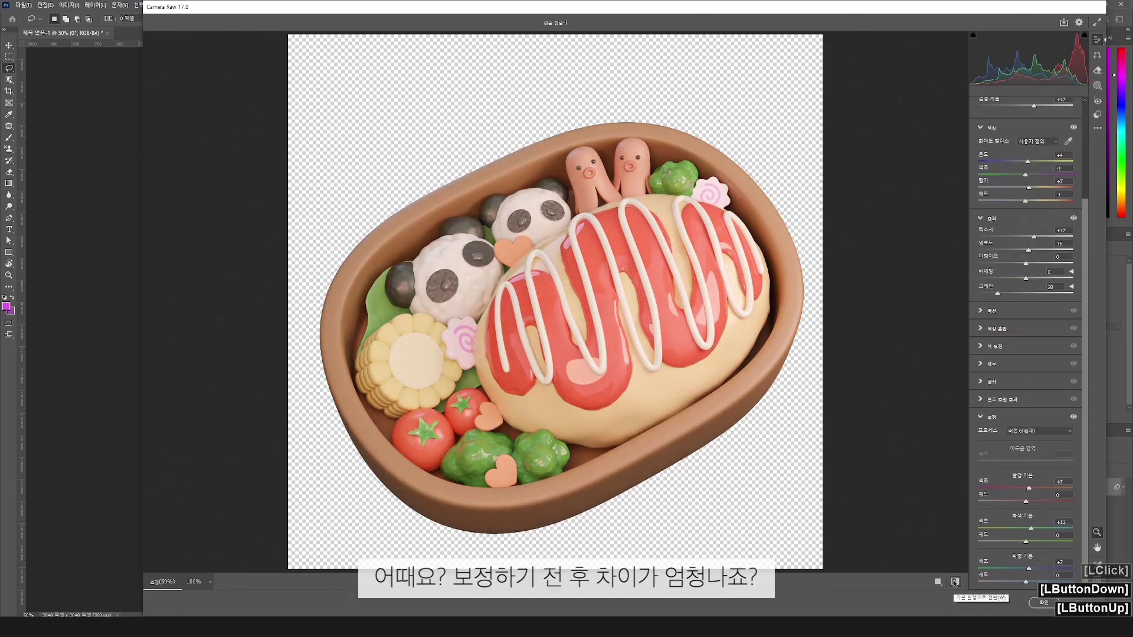
click(954, 582)
click(955, 582)
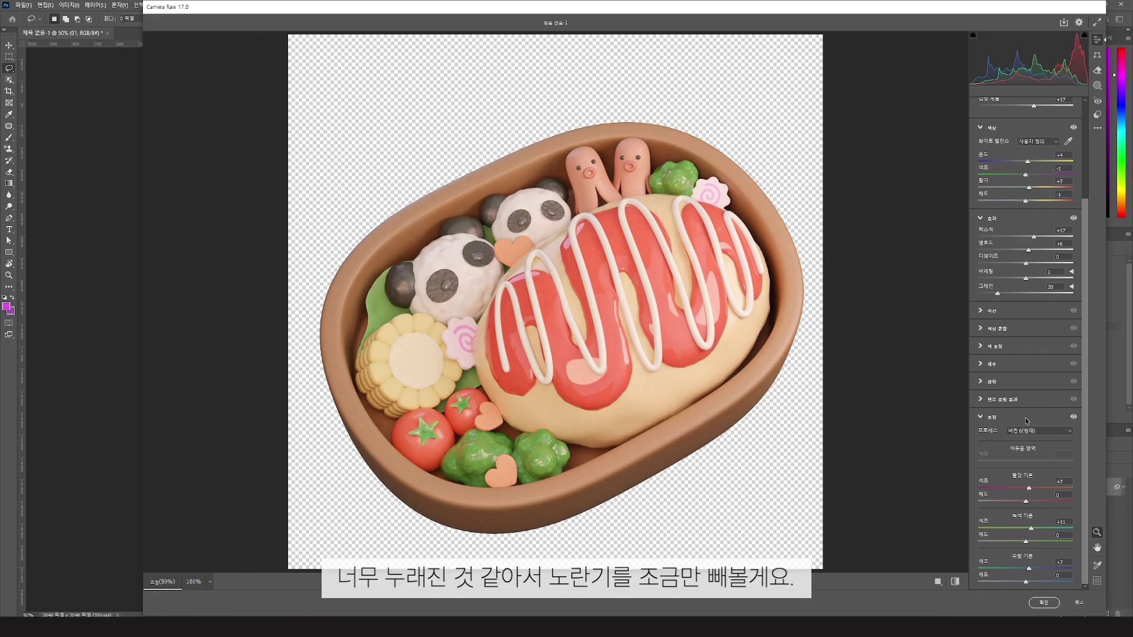
Step: Reduce the yellow cast by setting the Red Primary hue to about +3 in Calibration, and apply the Camera Raw filter
click(1026, 489)
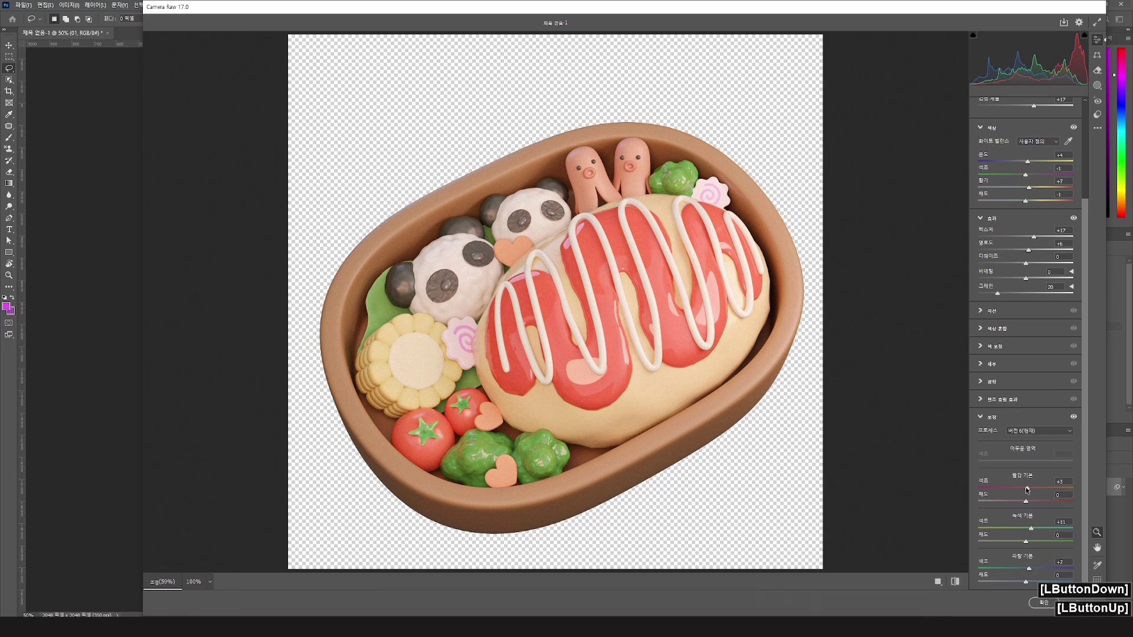
scroll(1026, 567, up, 3)
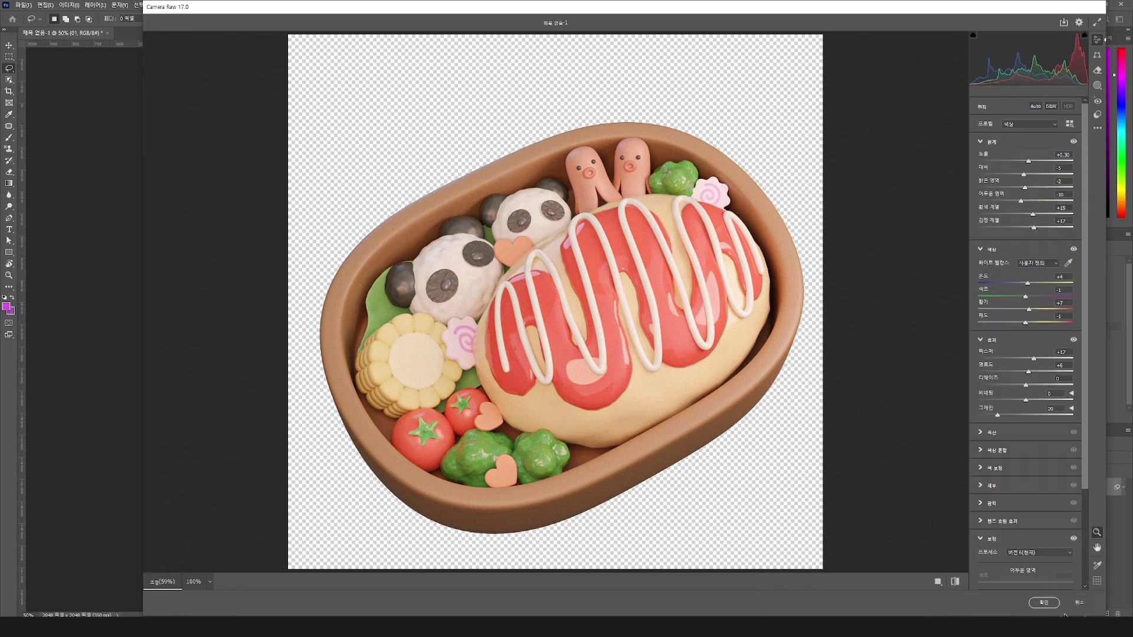
click(1046, 603)
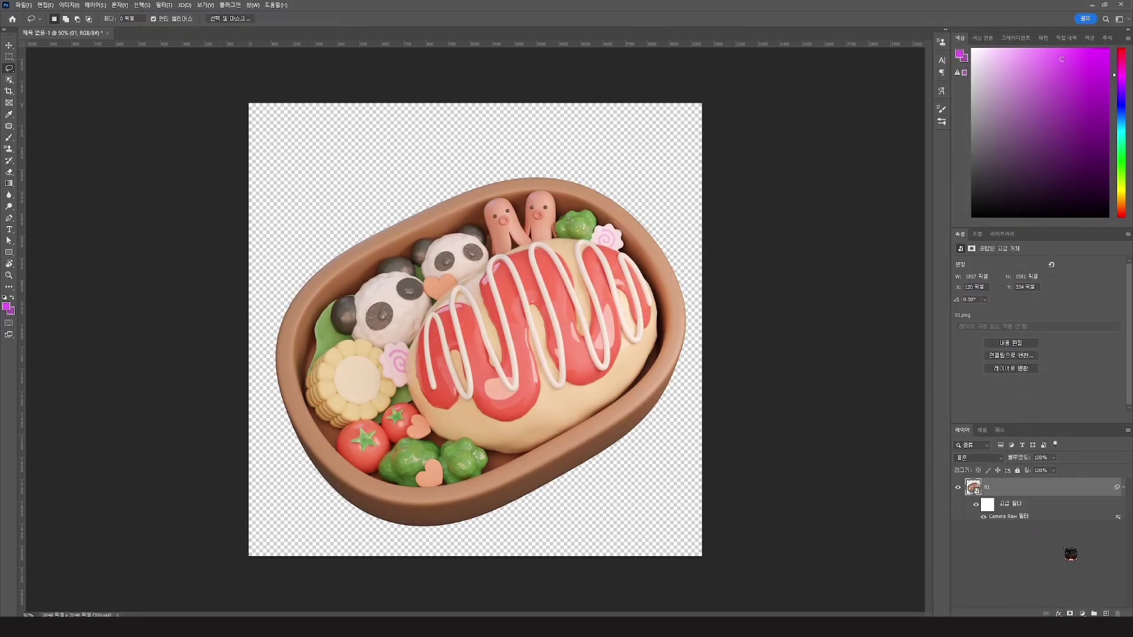
Step: Add a new layer beneath the lunch box layer and fill it with a pale peach background colour
key(ctrl+shift+n)
drag(1029, 493, 1036, 546)
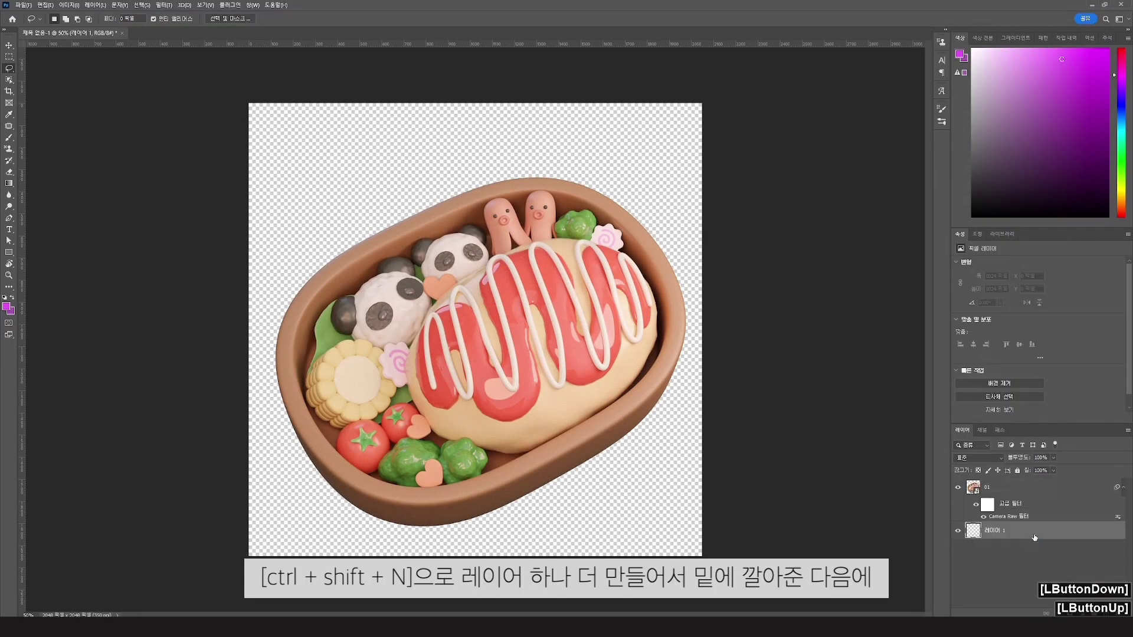
click(1121, 201)
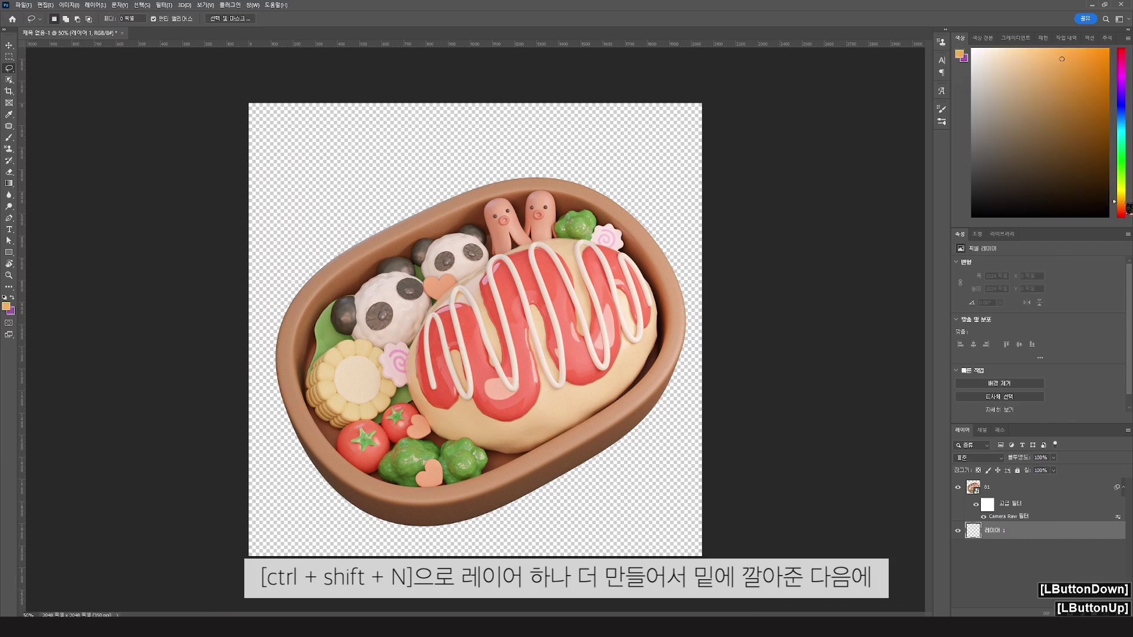
click(1008, 48)
drag(1009, 46, 1005, 49)
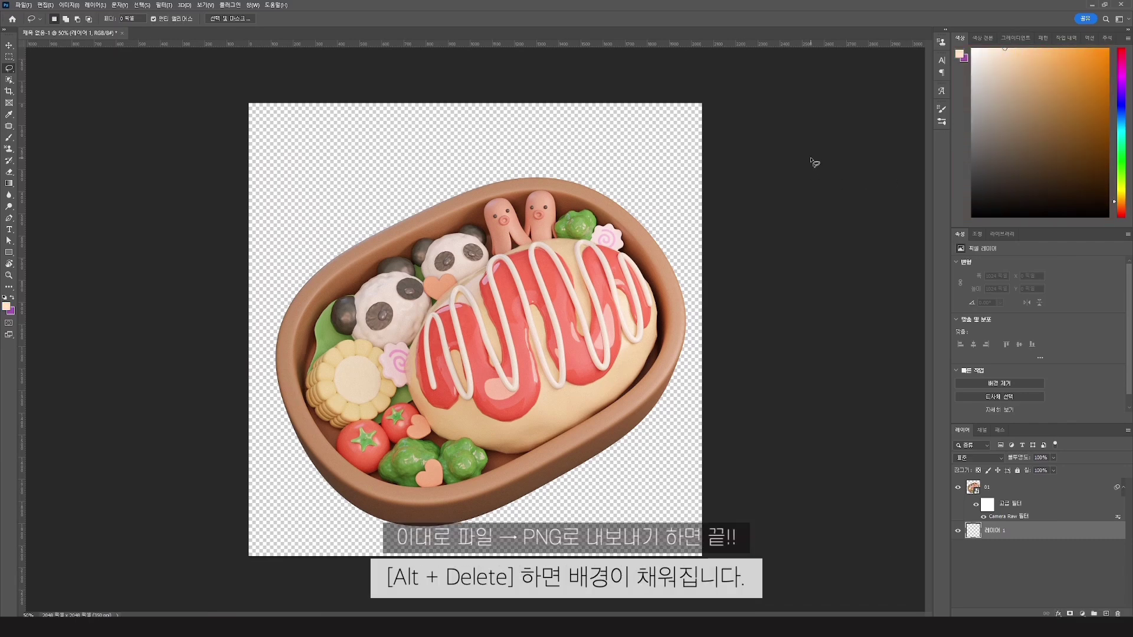
key(alt+Delete)
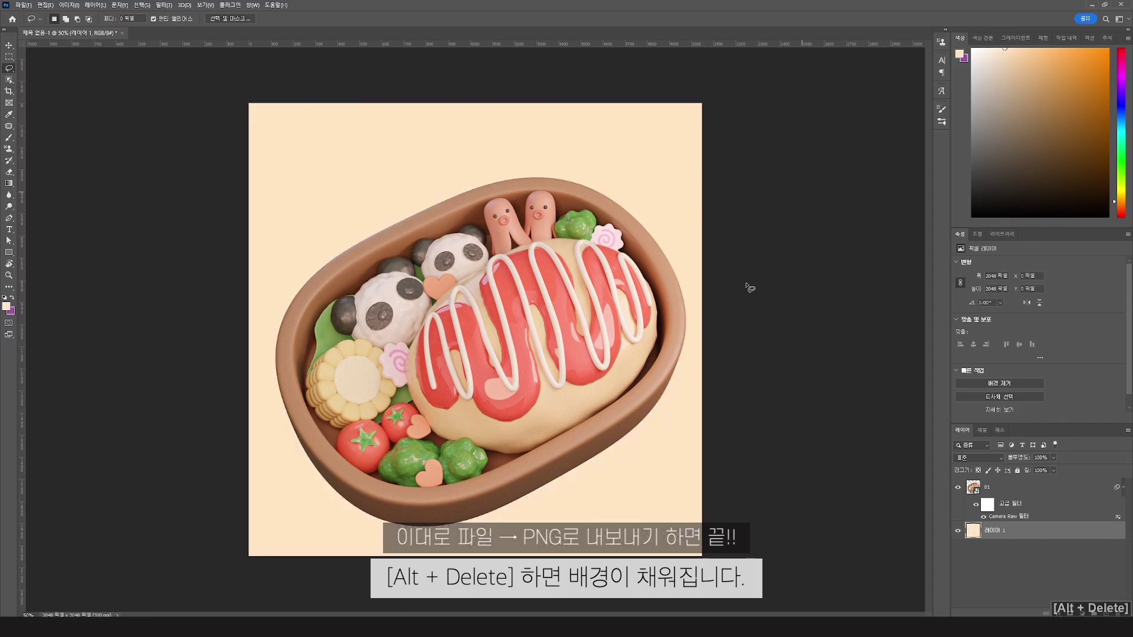